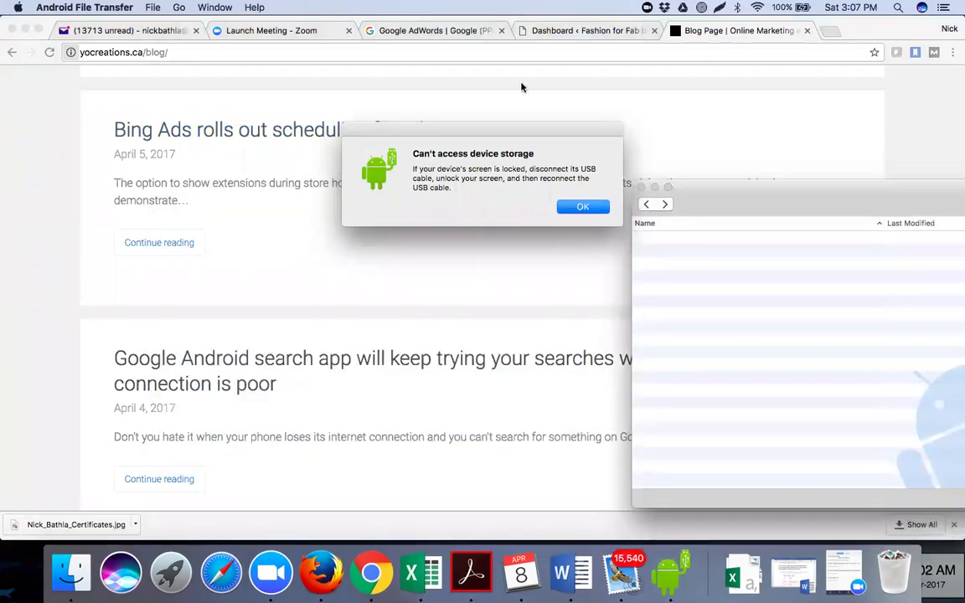
Dismiss the Android File Transfer storage alert and load instapage.com in a new tab.
left_click(581, 210)
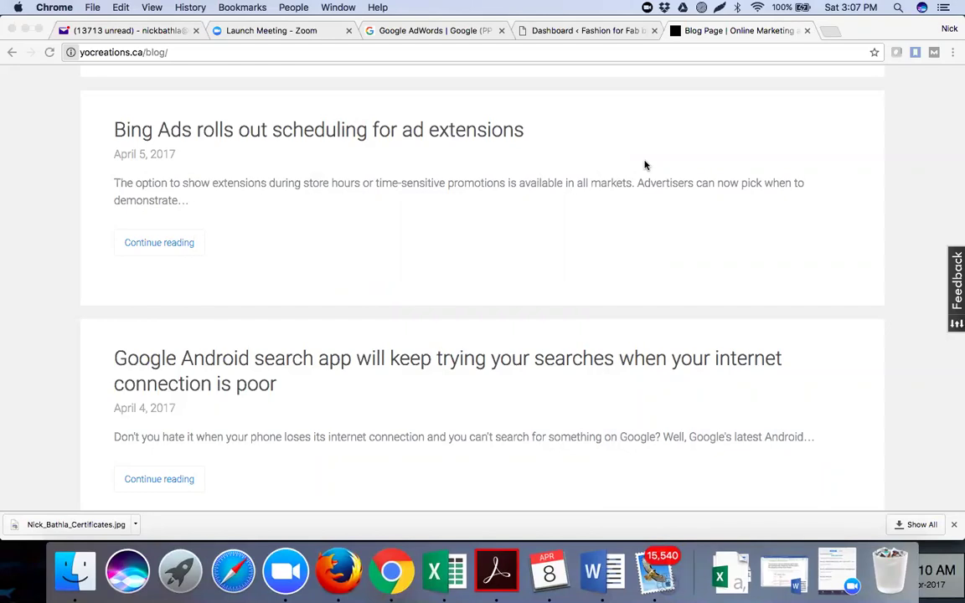
left_click(829, 31)
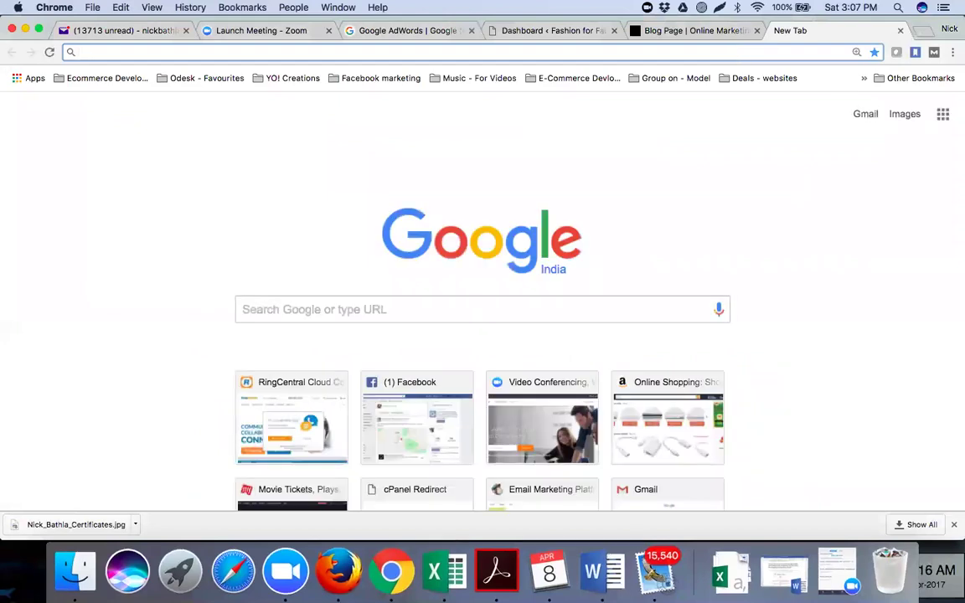
type("instapage.com")
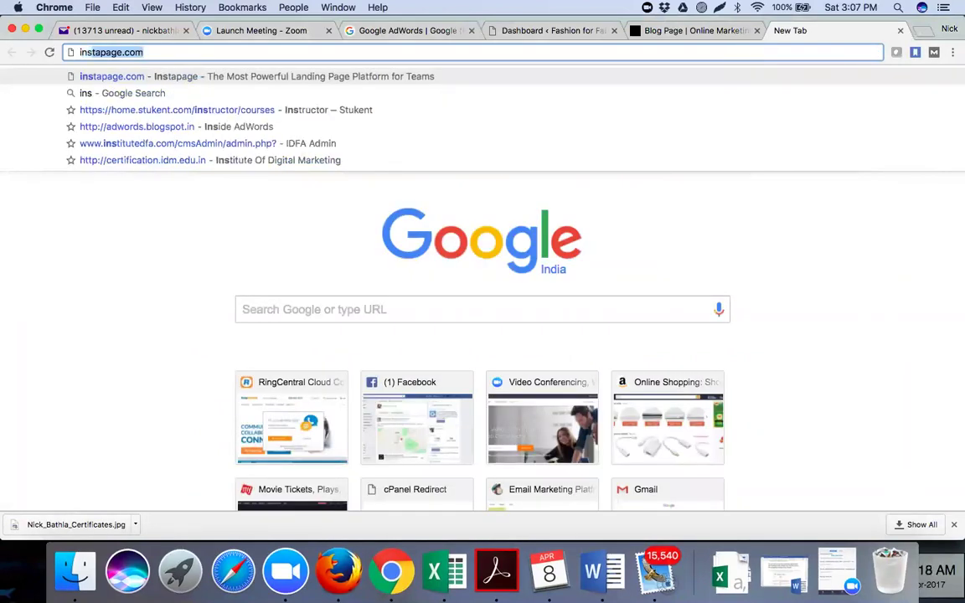
key("Return")
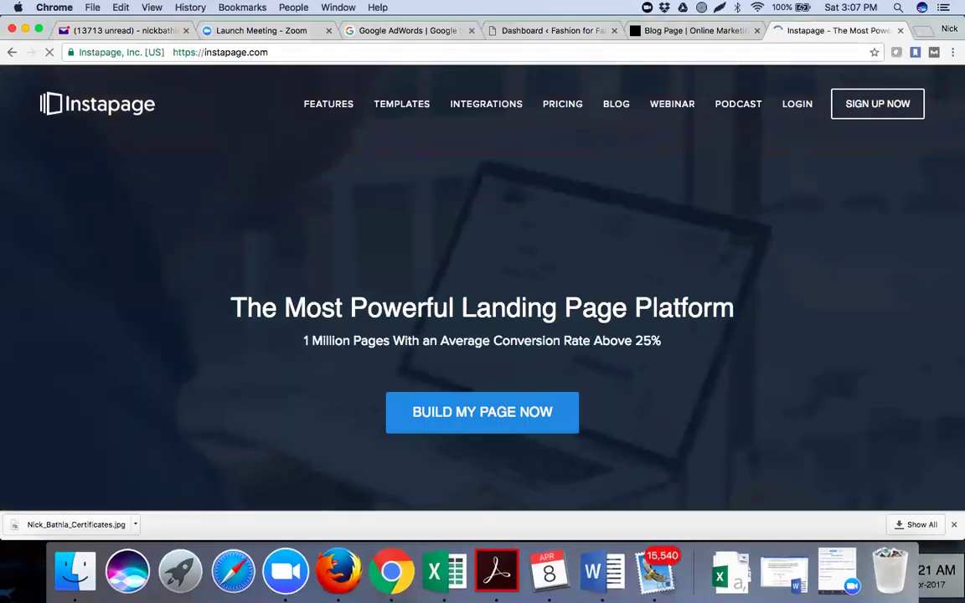
Go to Instapage's LOGIN page and sign in with the saved credentials.
left_click(804, 104)
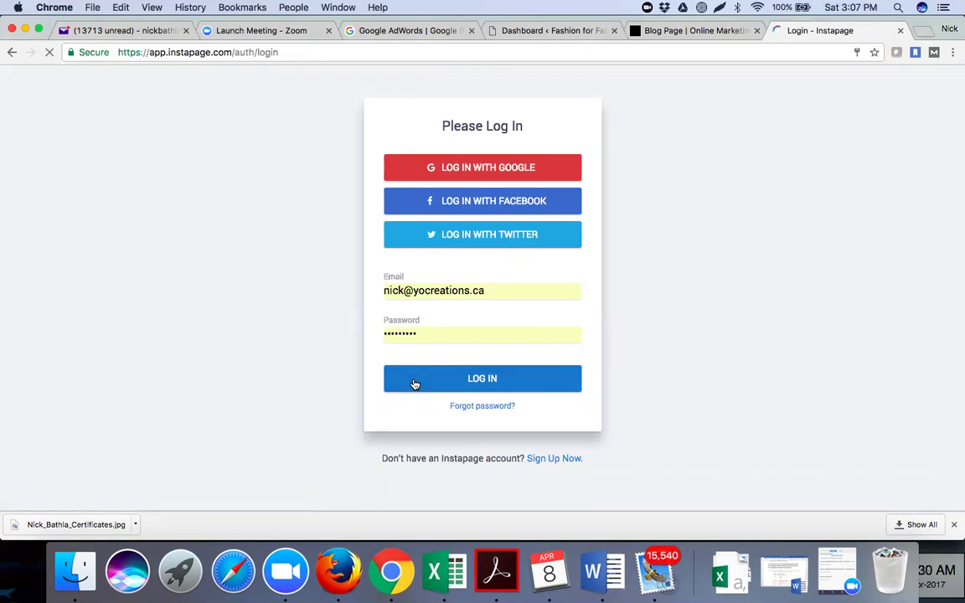
left_click(413, 383)
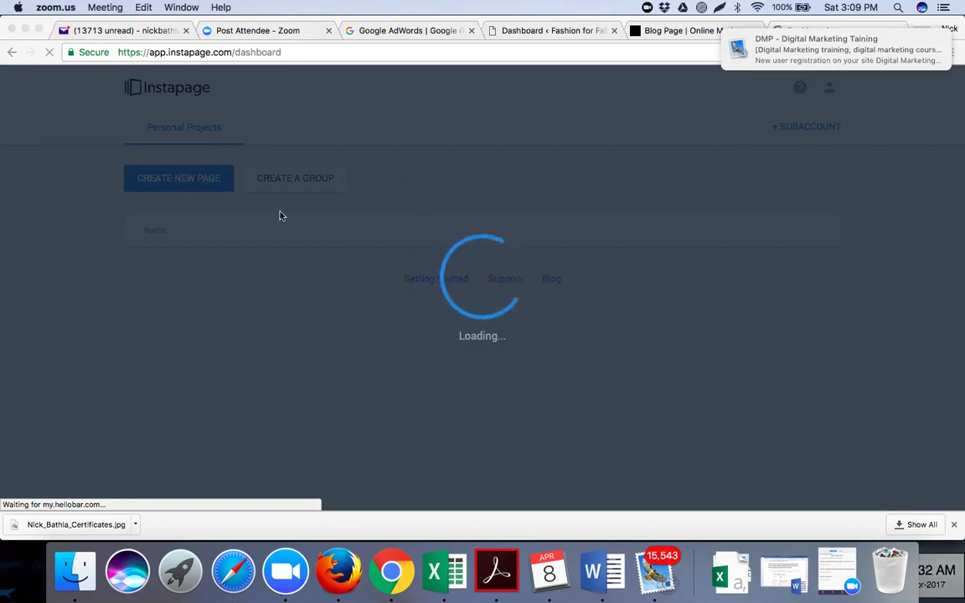
Bring Chrome forward and wait until the Personal Projects groups like Fashion Lush appear.
left_click(167, 300)
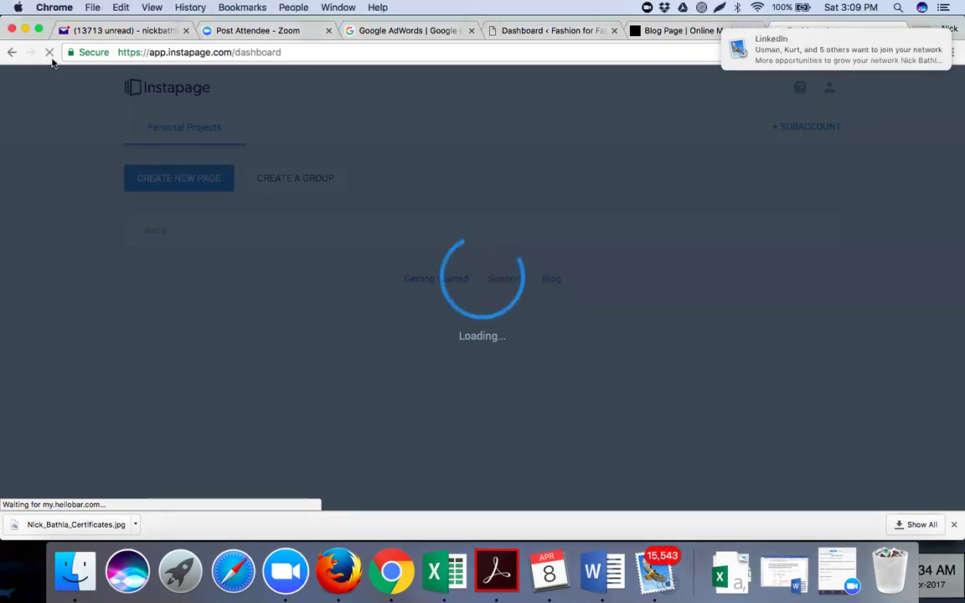
left_click(216, 56)
left_click(232, 49)
mouse_move(907, 57)
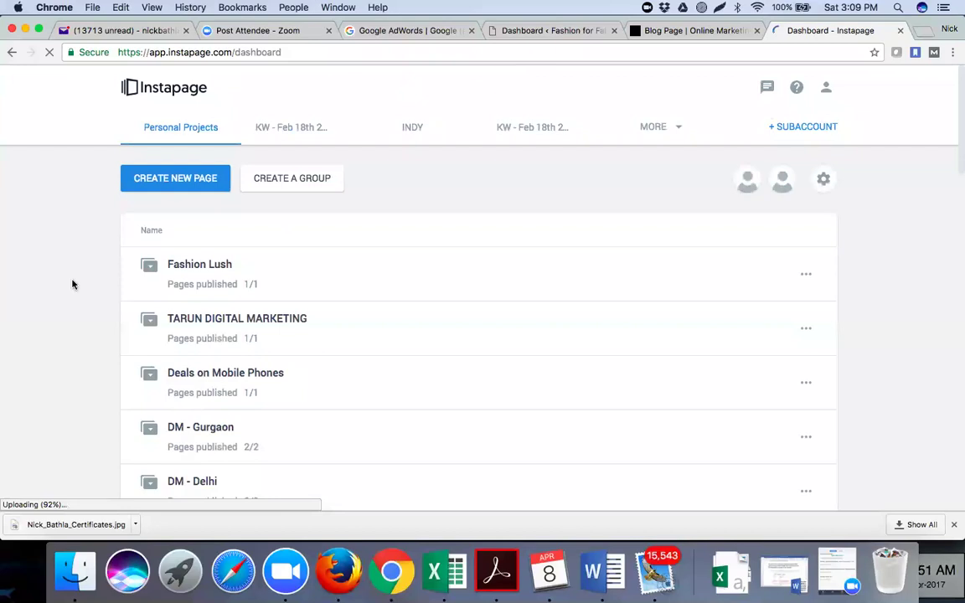
Scroll the KW - Feb 18th pages from Test down to Ethames Degree College Campaign 1.
scroll(72, 285, "down", 5)
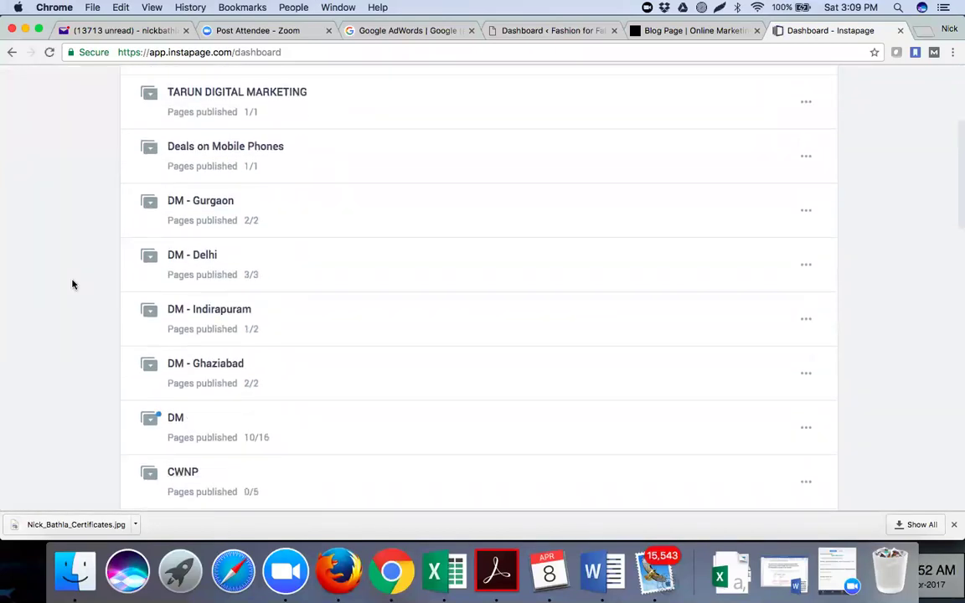
scroll(72, 284, "up", 5)
scroll(72, 284, "down", 12)
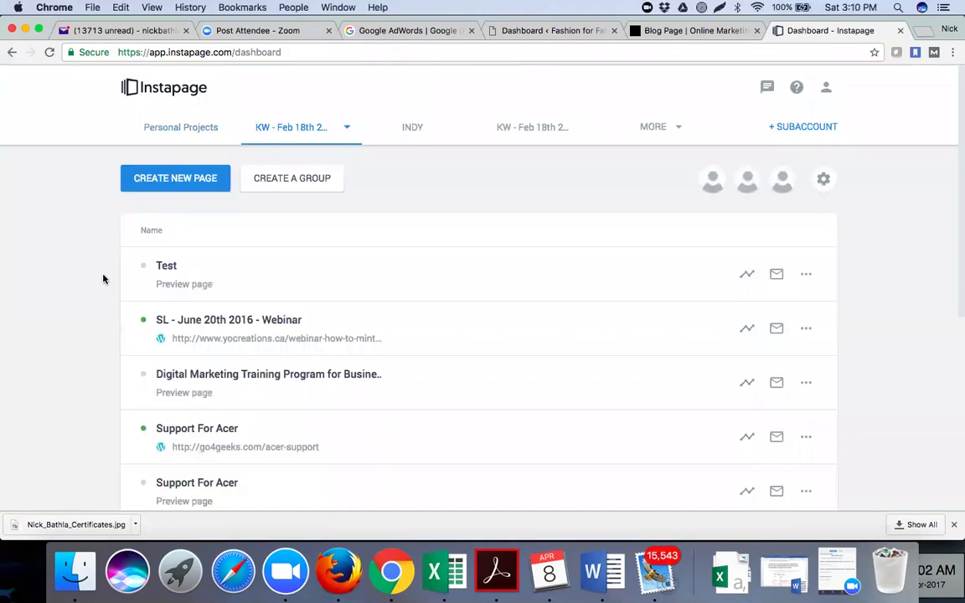
scroll(103, 279, "down", 1)
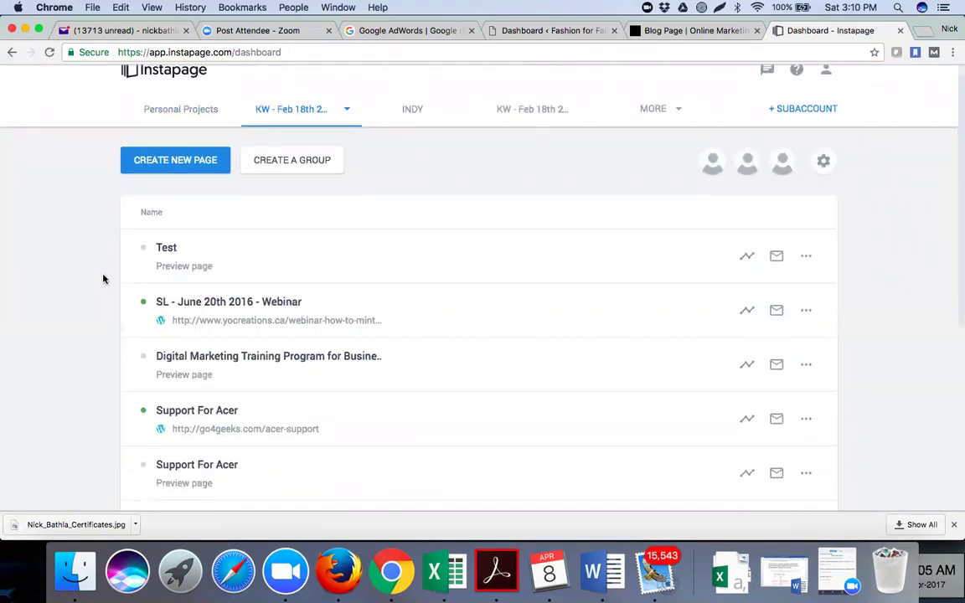
scroll(101, 278, "up", 1)
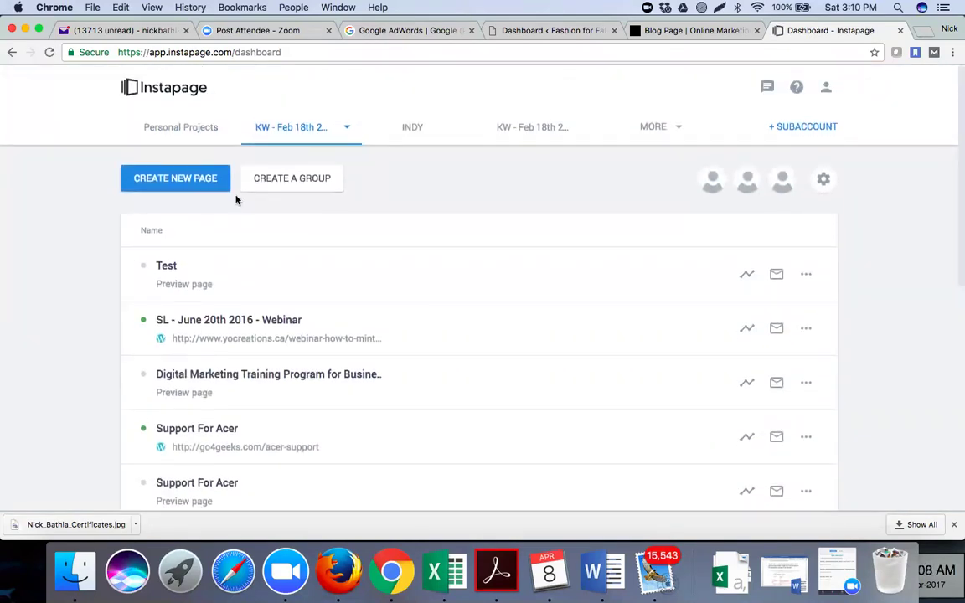
scroll(222, 343, "down", 5)
scroll(223, 345, "down", 3)
scroll(222, 345, "up", 4)
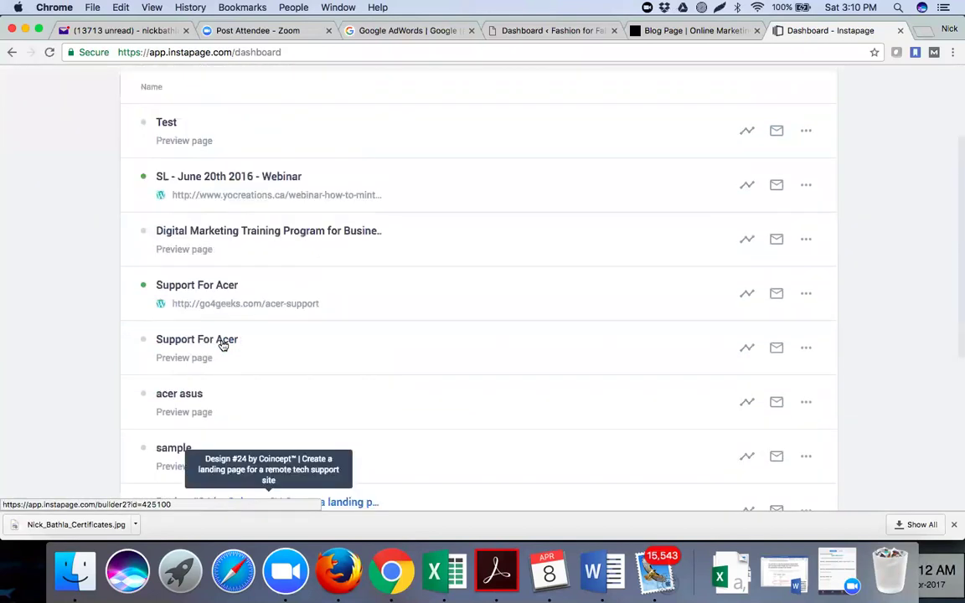
scroll(222, 344, "up", 4)
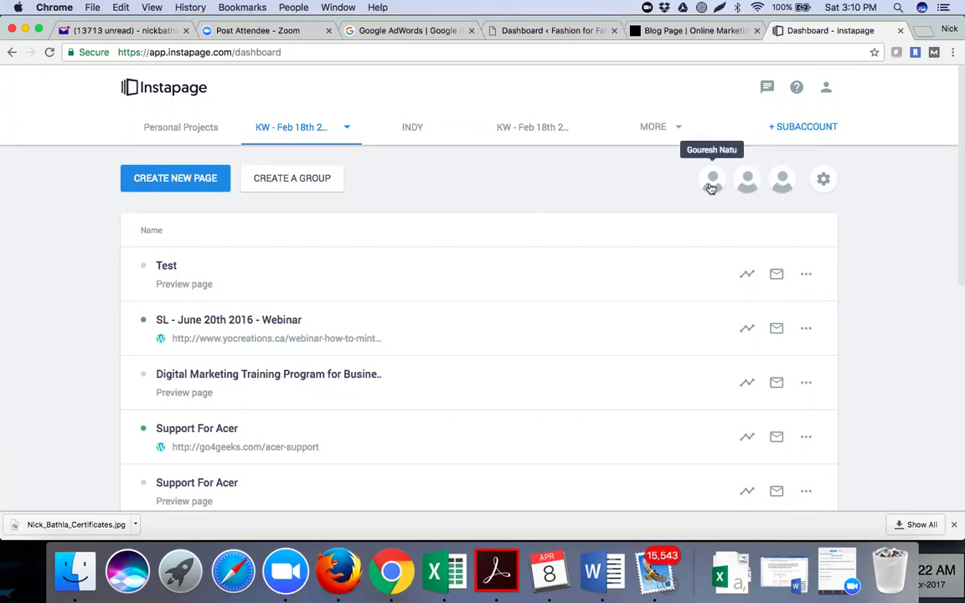
scroll(584, 191, "down", 2)
scroll(584, 191, "down", 10)
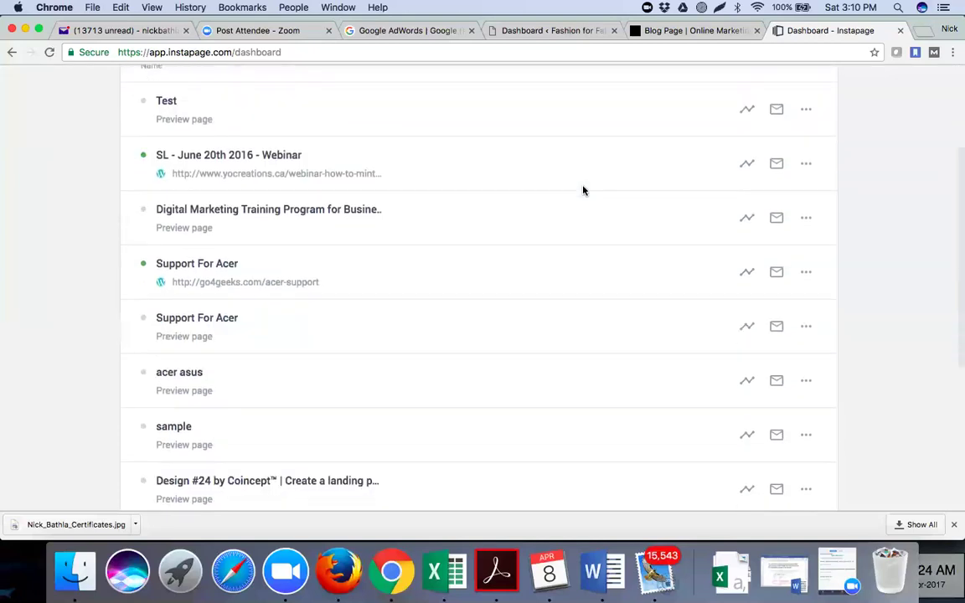
scroll(584, 190, "down", 3)
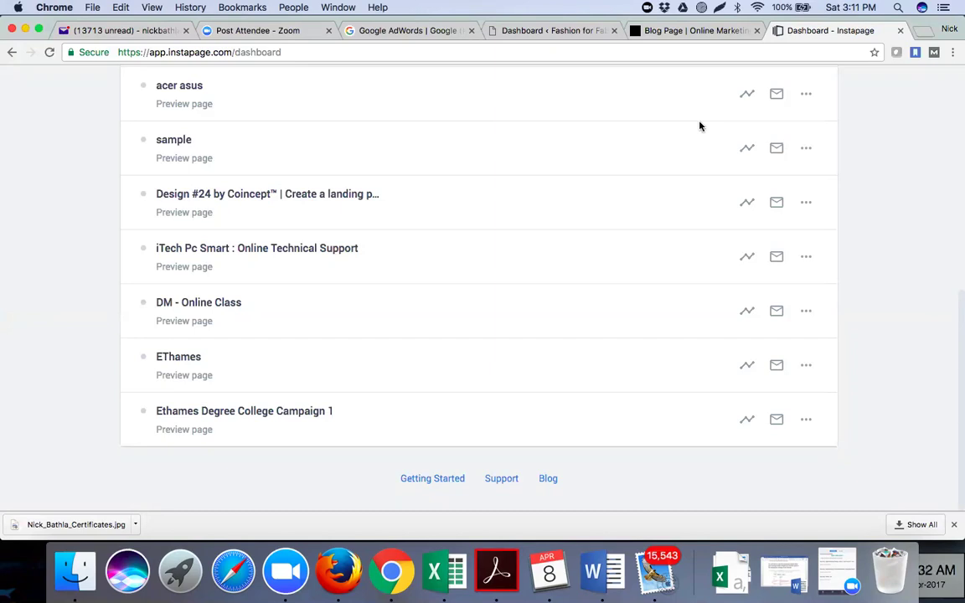
Close the downloads bar, extend the window down to the Dock, and open a new tab.
left_click(953, 525)
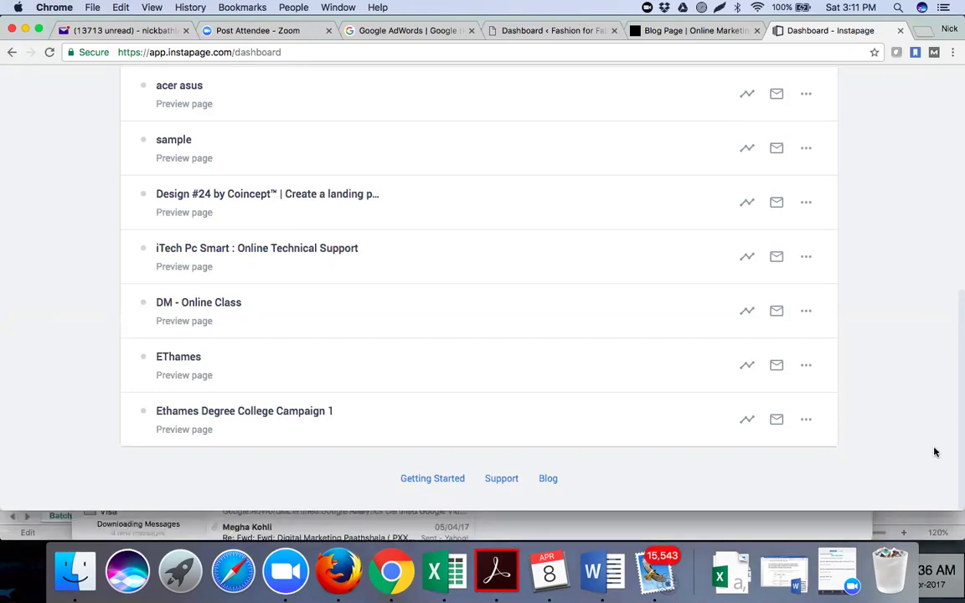
left_click_drag(890, 508, 887, 537)
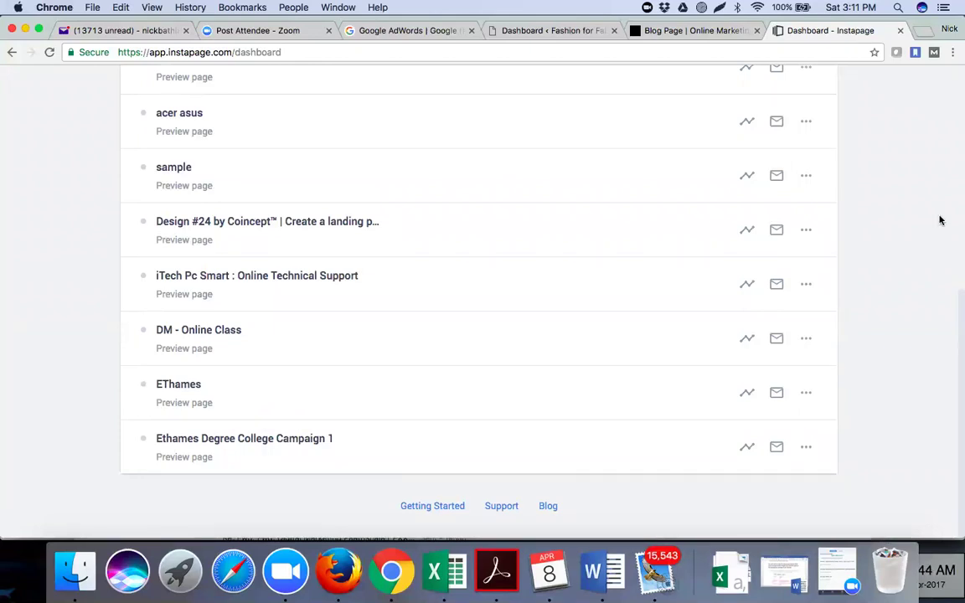
left_click(921, 31)
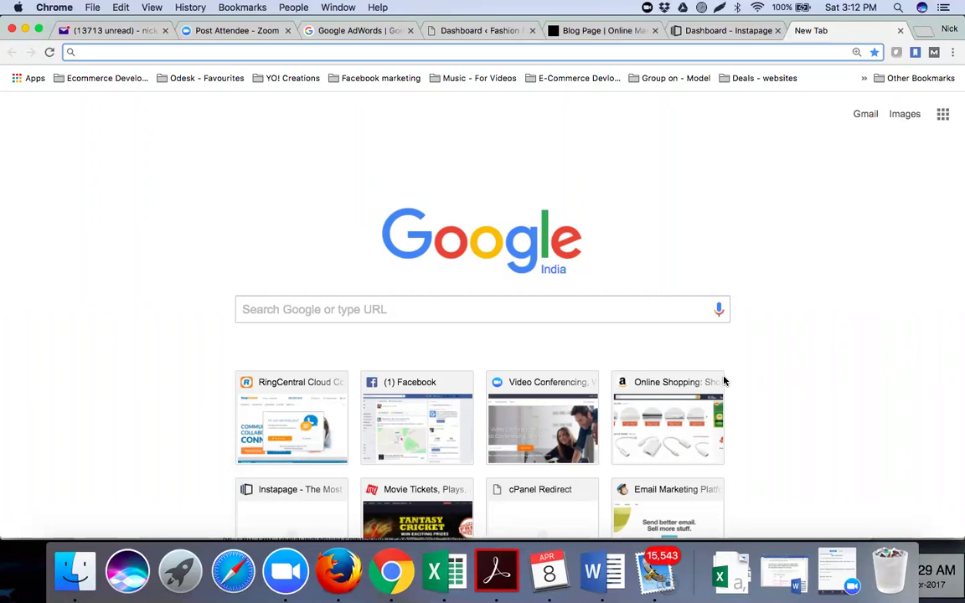
Switch to Word's 'Wordpress Based Website' notes and scroll up to the site-building steps.
left_click(596, 566)
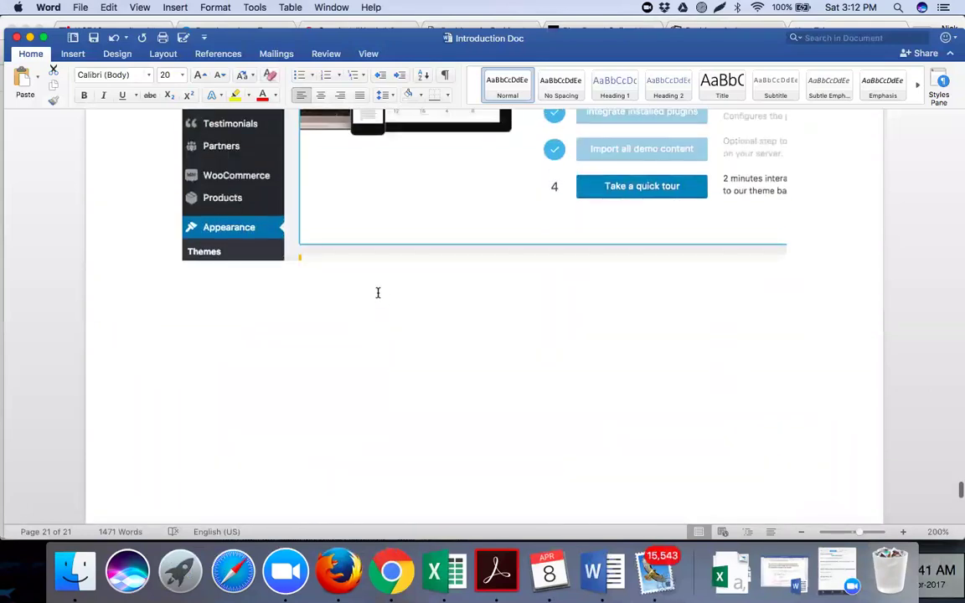
scroll(377, 292, "up", 5)
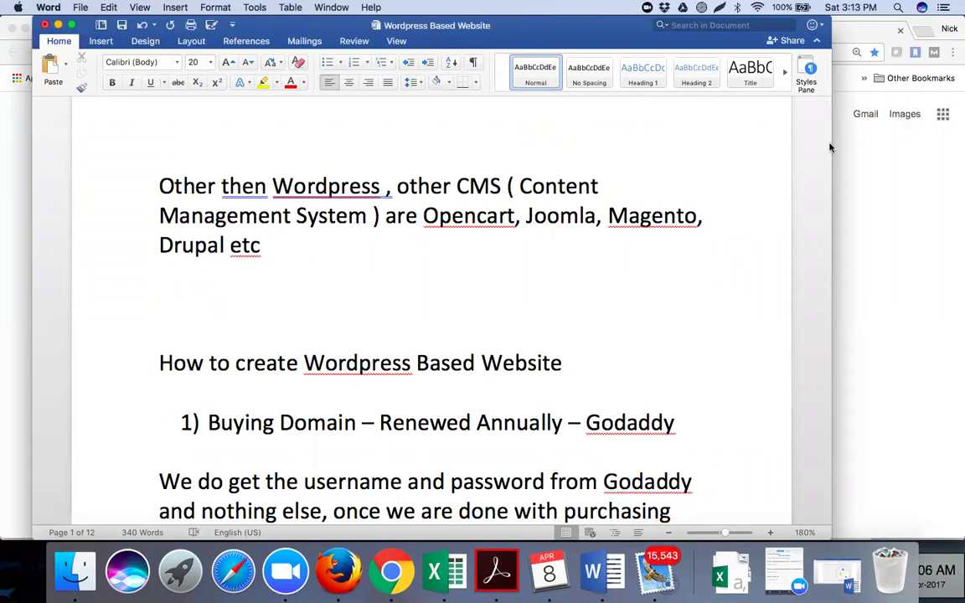
Read down to step 1 on buying a GoDaddy domain, then return to Chrome's new tab.
scroll(560, 285, "down", 3)
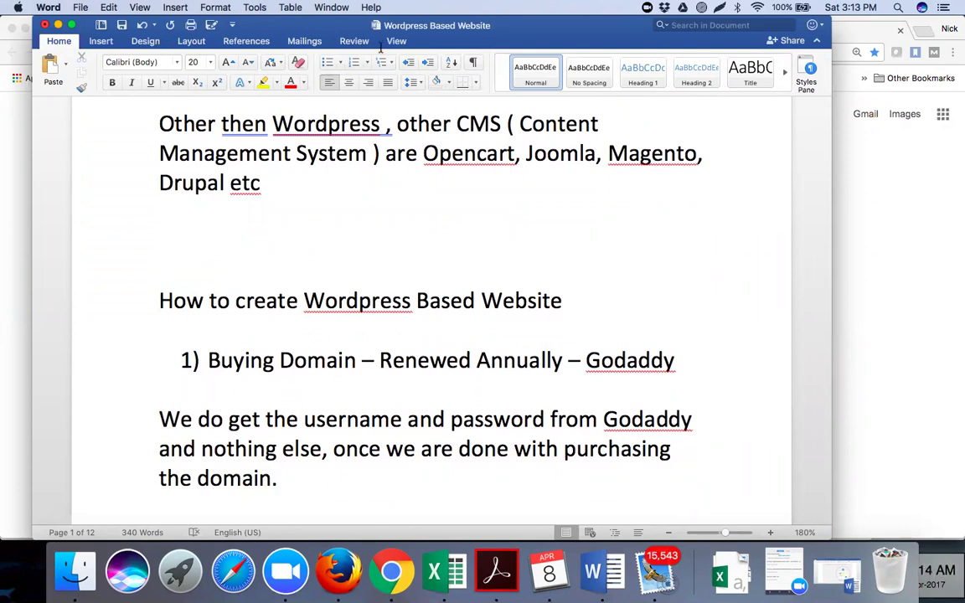
key("super+Tab")
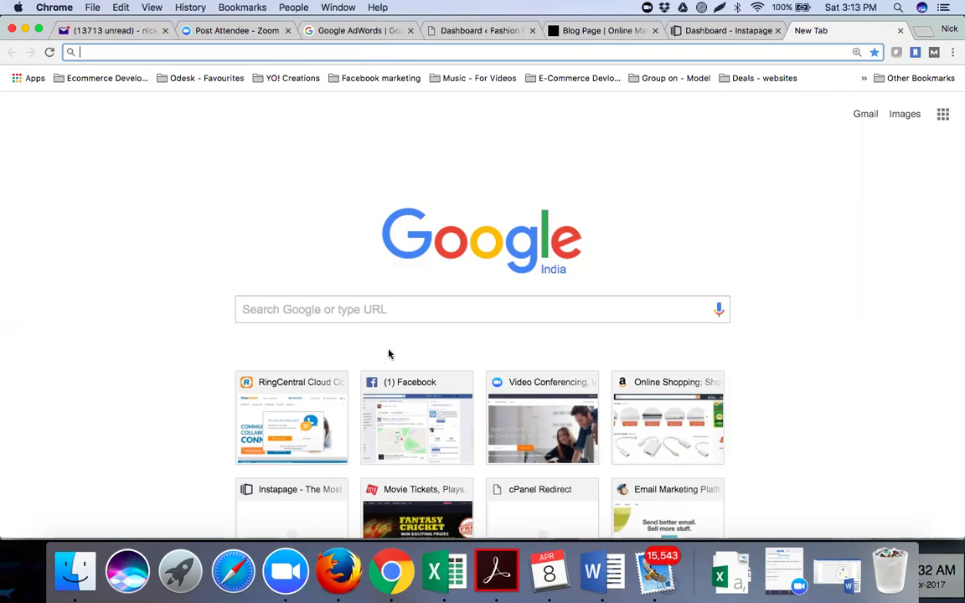
Search Google for 'buy domains for less' using the suggested query.
left_click(373, 303)
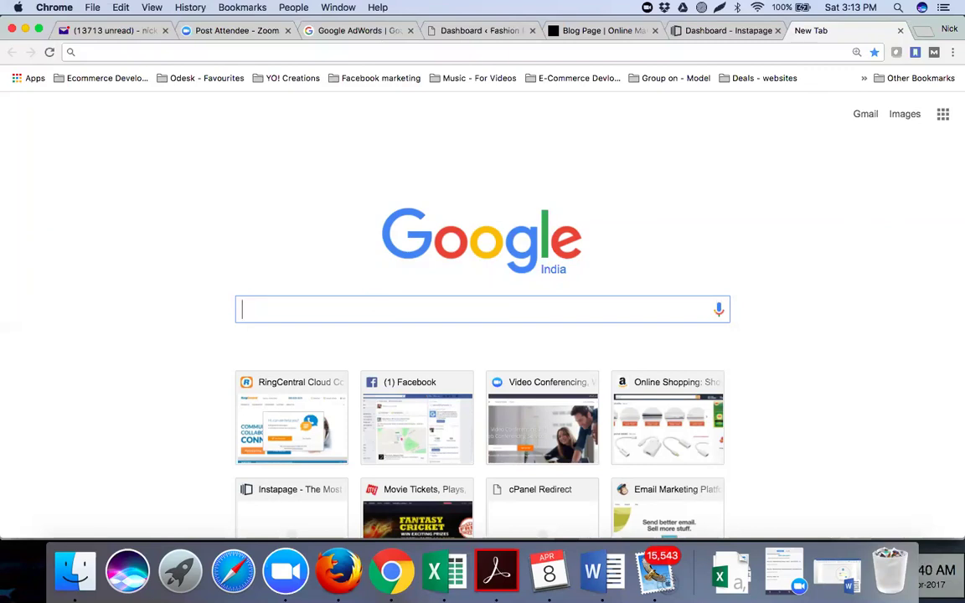
type("cheap")
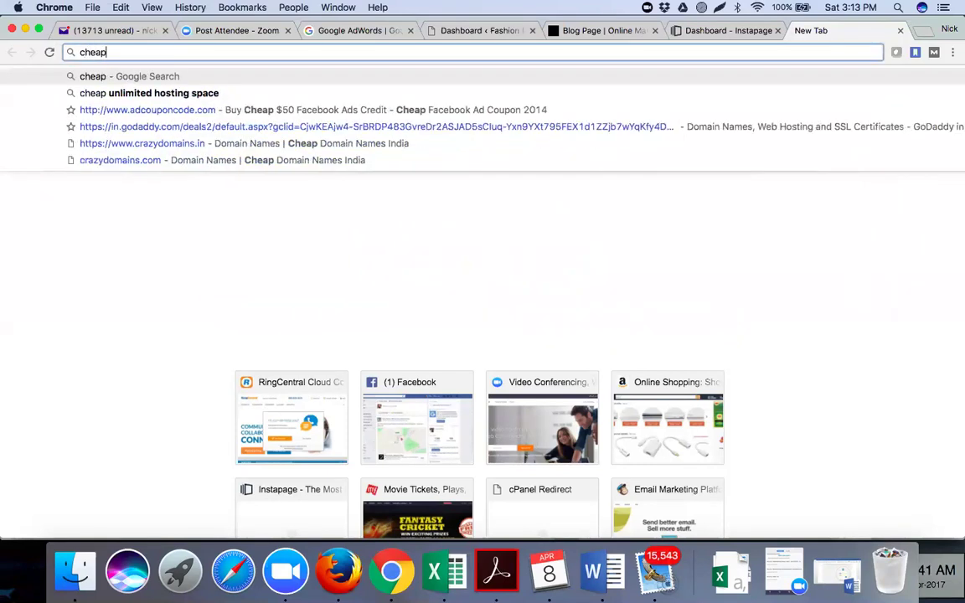
key("BackSpace")
key("BackSpace")
key("BackSpace")
key("BackSpace")
key("BackSpace")
type("buy ")
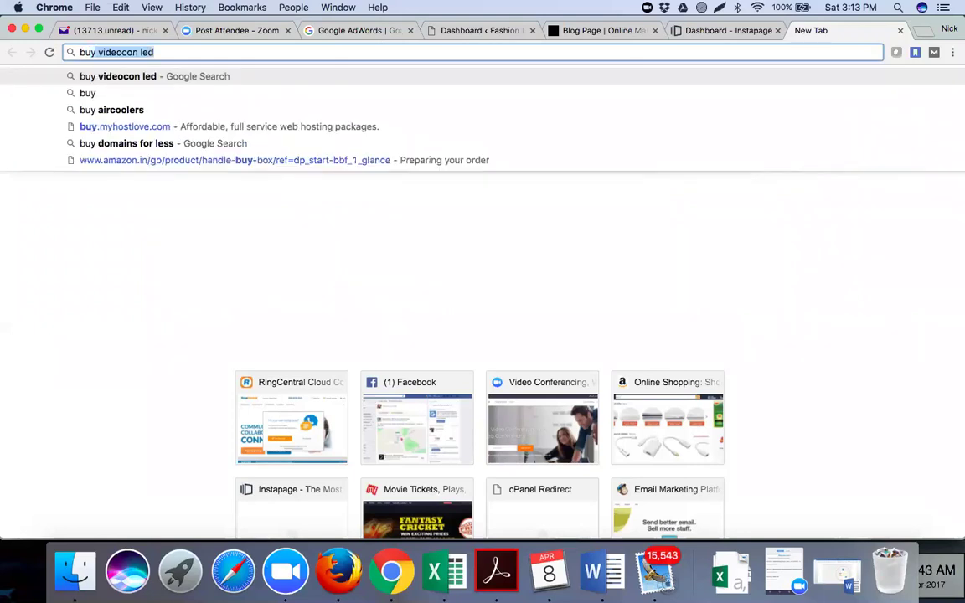
type("domains")
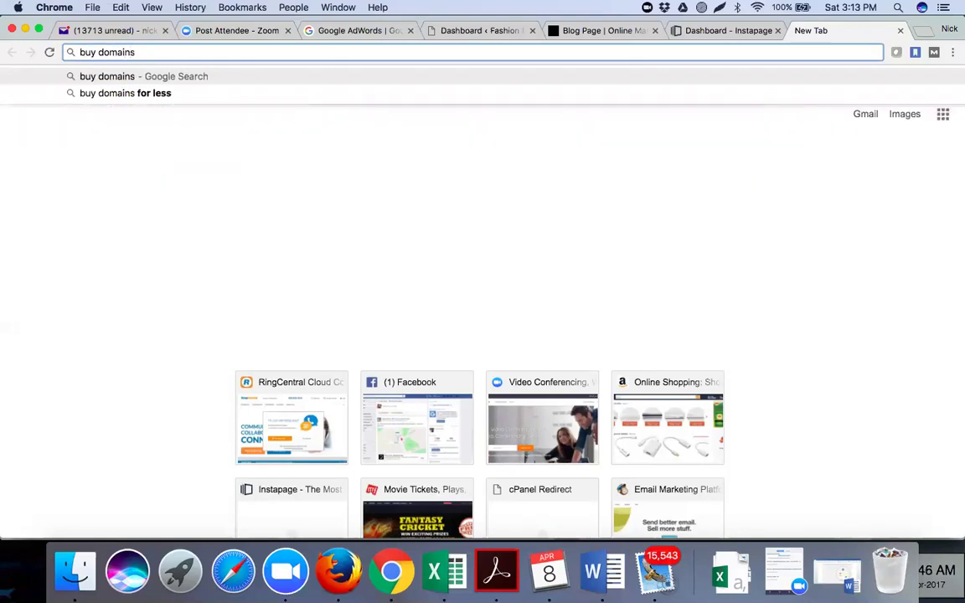
key("Down")
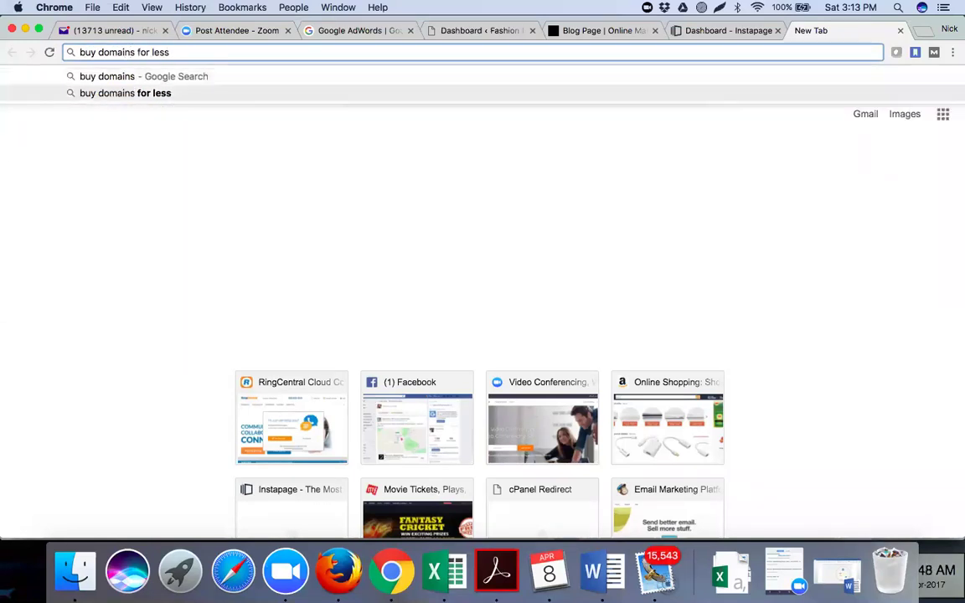
key("Return")
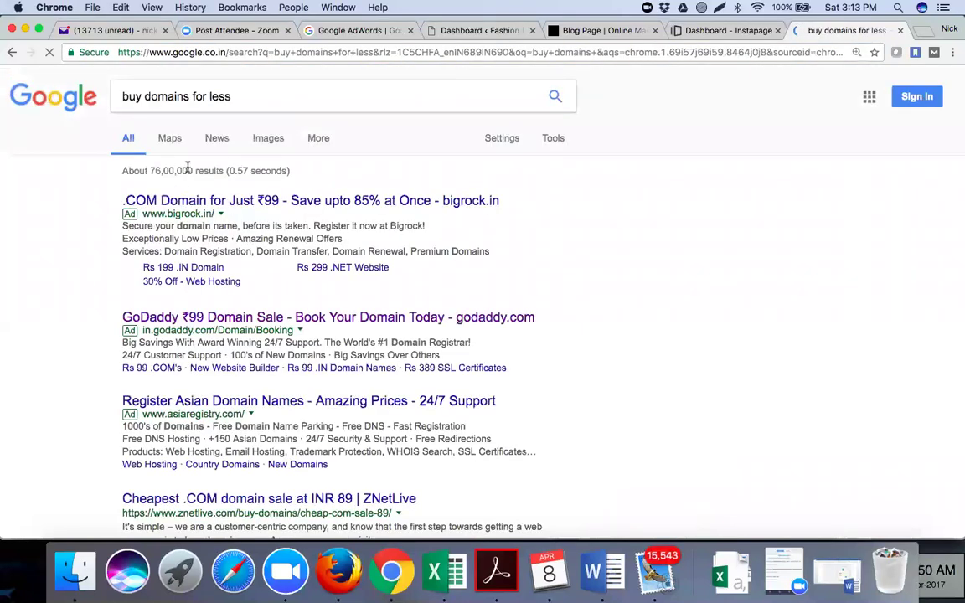
left_click(262, 101)
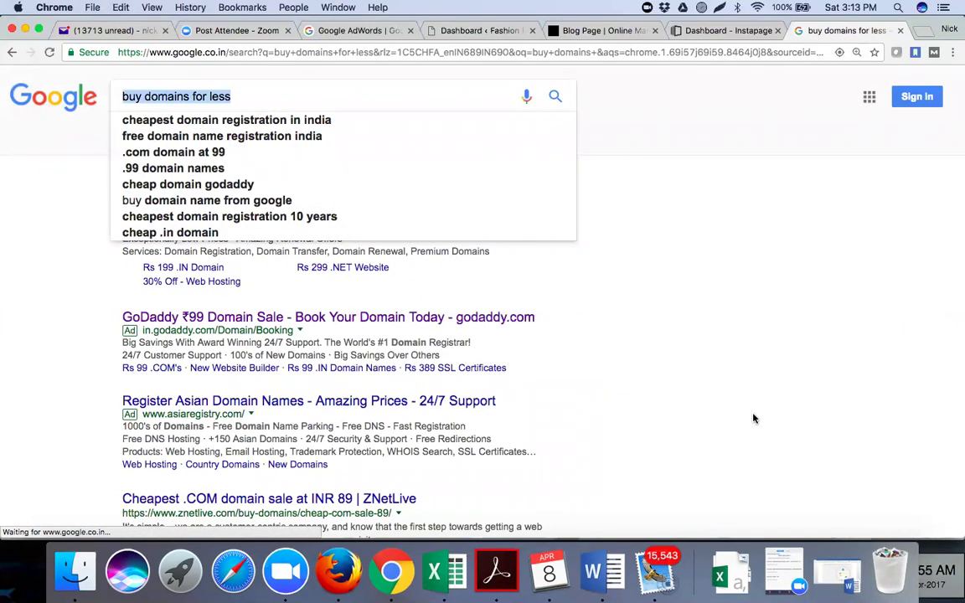
left_click(509, 193)
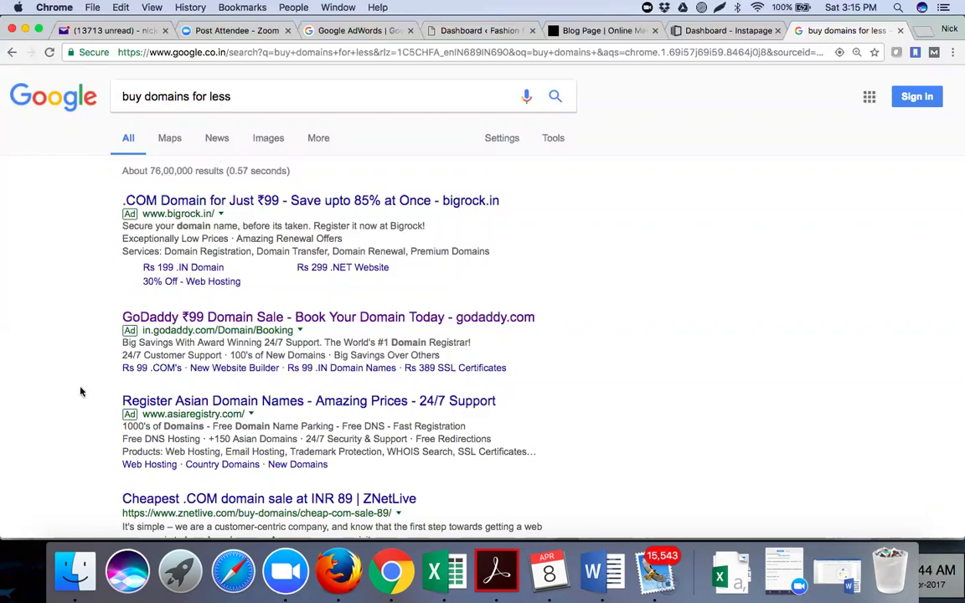
Scroll the results and open the 'GoDaddy ₹99 Domain Sale' ad for .com domains.
scroll(80, 391, "down", 3)
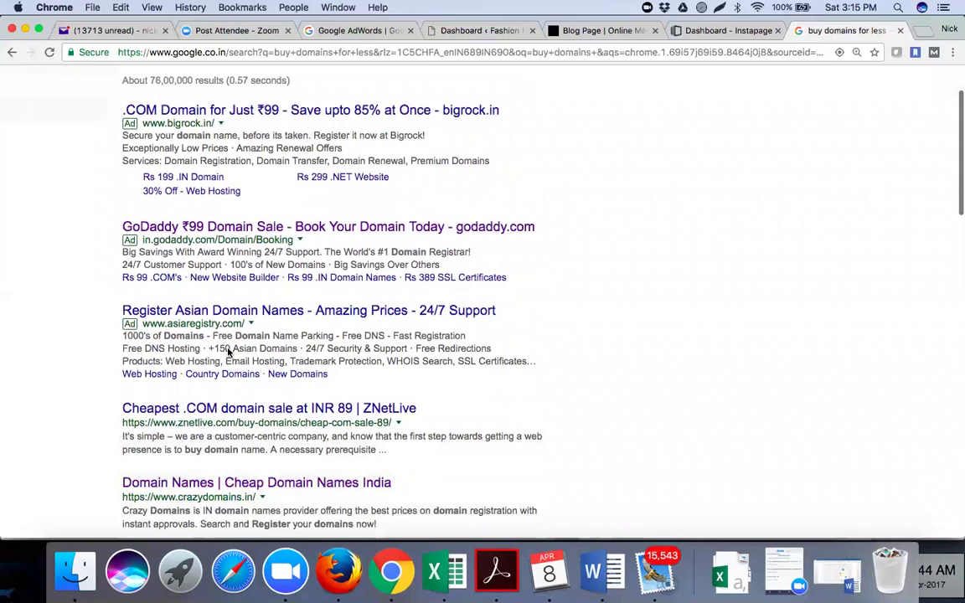
scroll(94, 252, "down", 1)
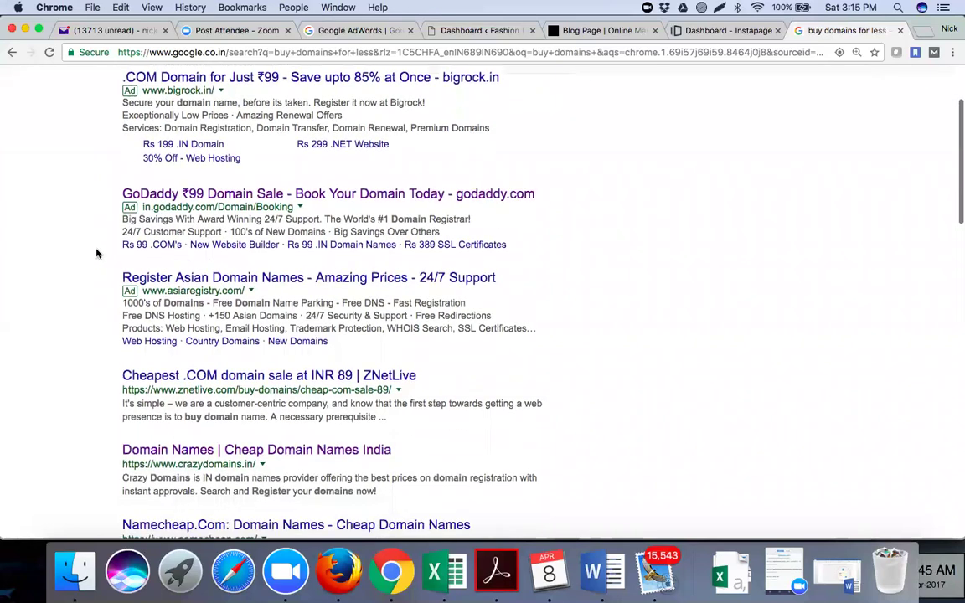
scroll(96, 252, "down", 1)
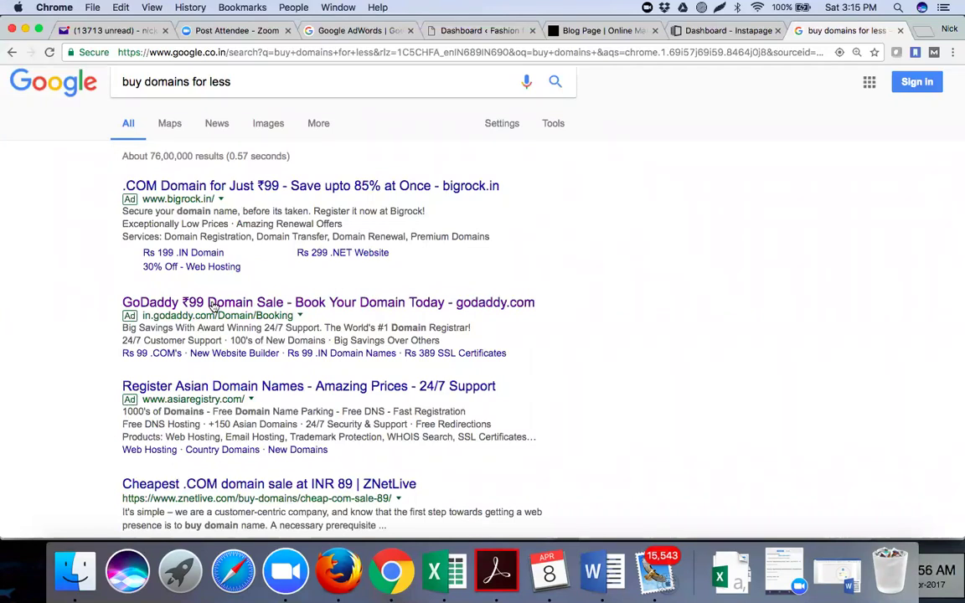
left_click(213, 305)
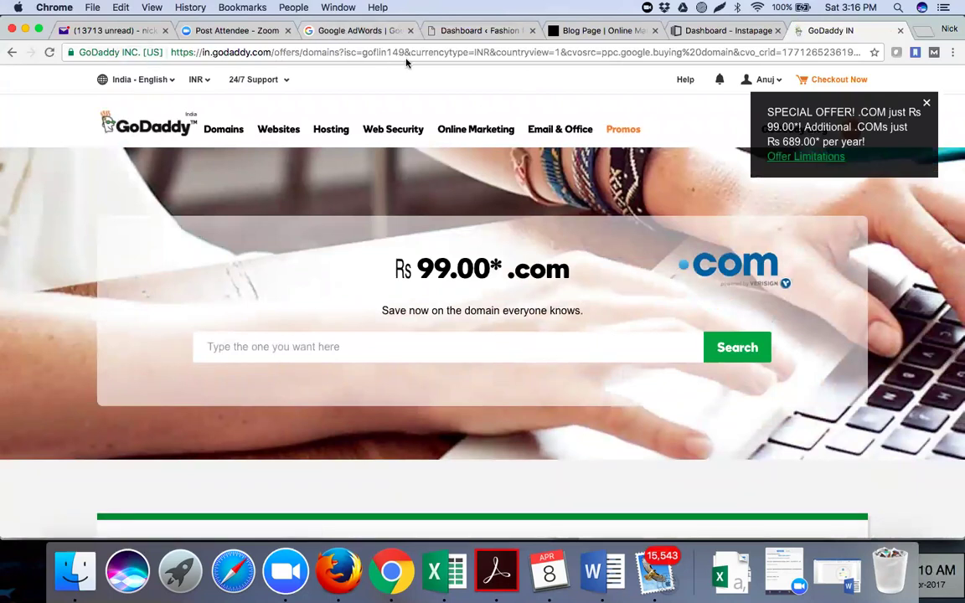
Dismiss the .COM offer popup and open the account dropdown's Quick Links panel.
left_click(302, 346)
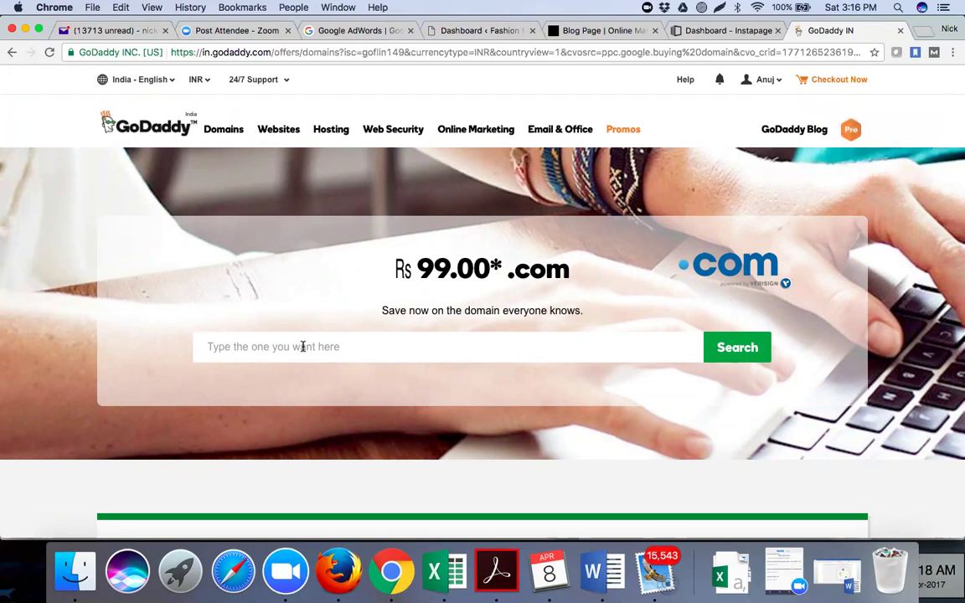
left_click(765, 80)
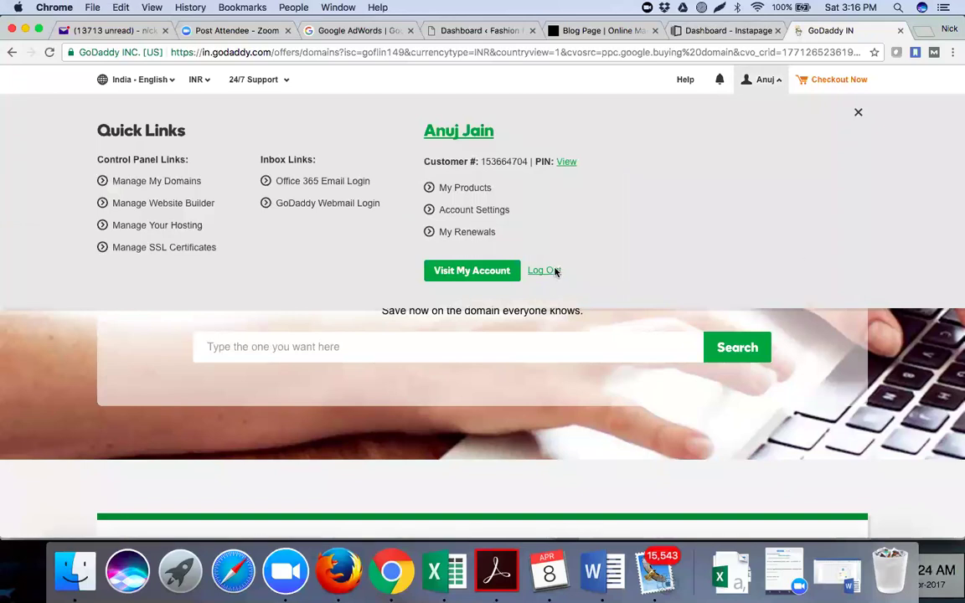
Log out of the GoDaddy account from the Quick Links panel.
left_click(554, 270)
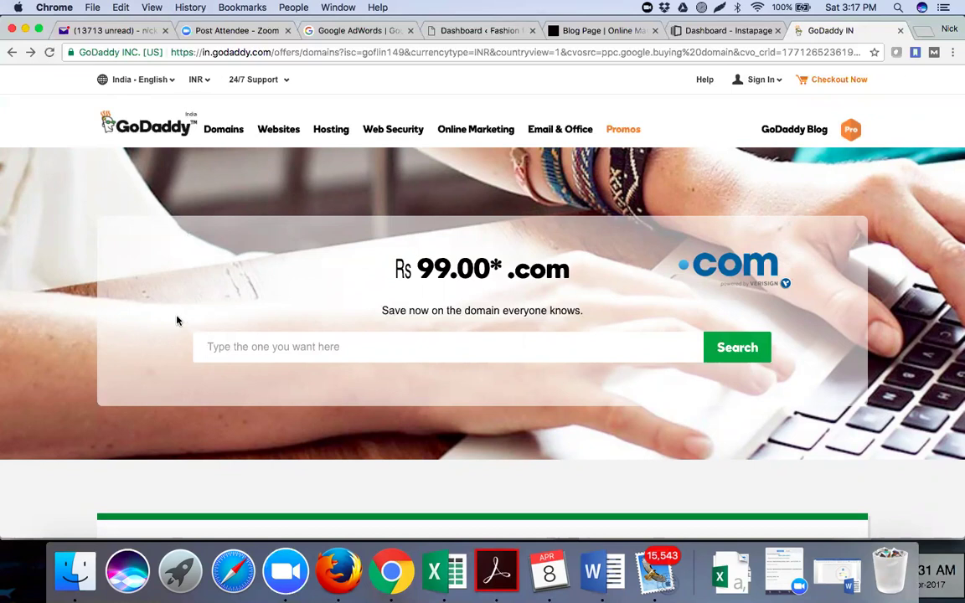
Go back to the Google results page.
key("super+bracketleft")
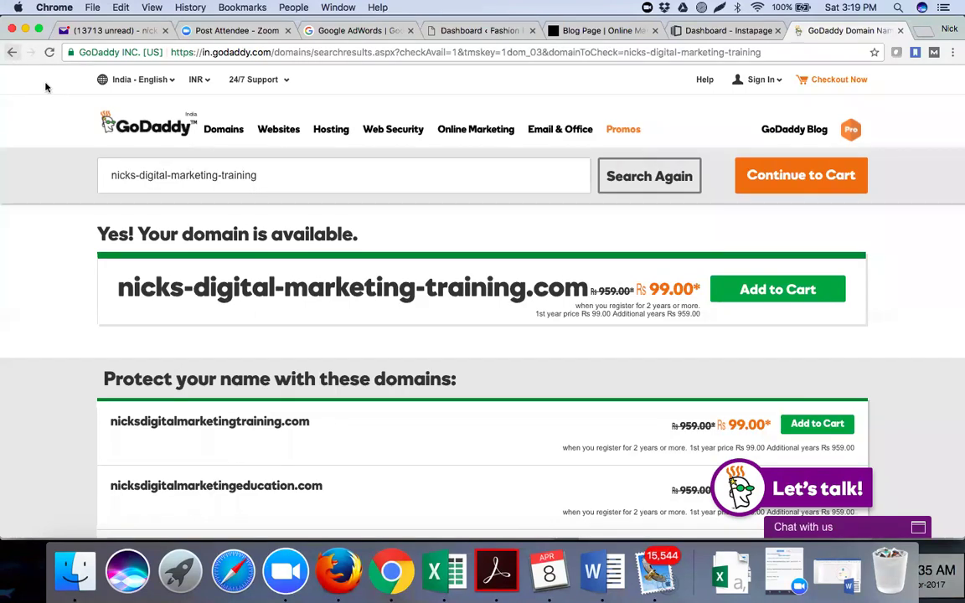
Return to the .com offer page and search nicks-digital-marketing-training via the 'ni' suggestion.
left_click(10, 53)
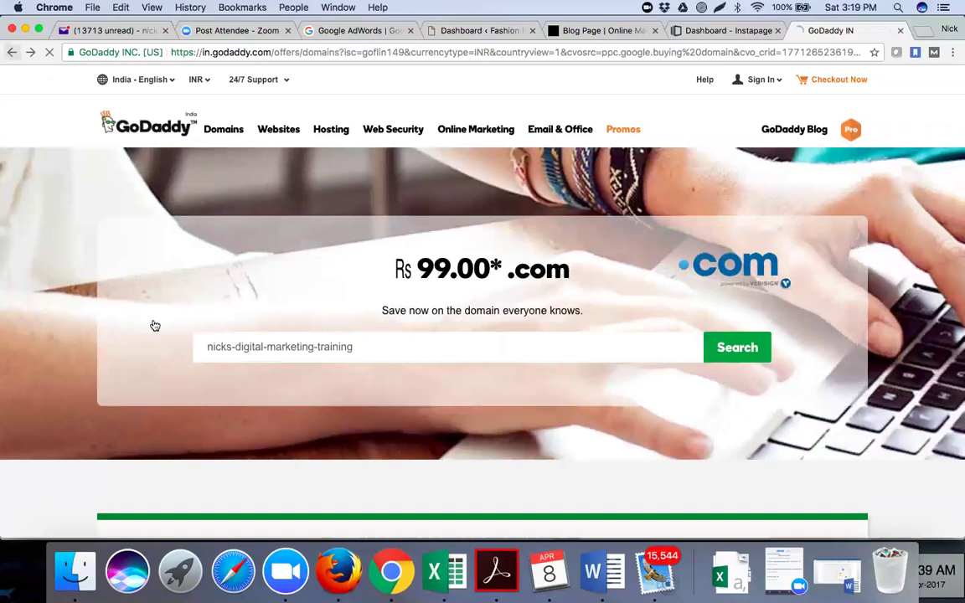
key("super+bracketleft")
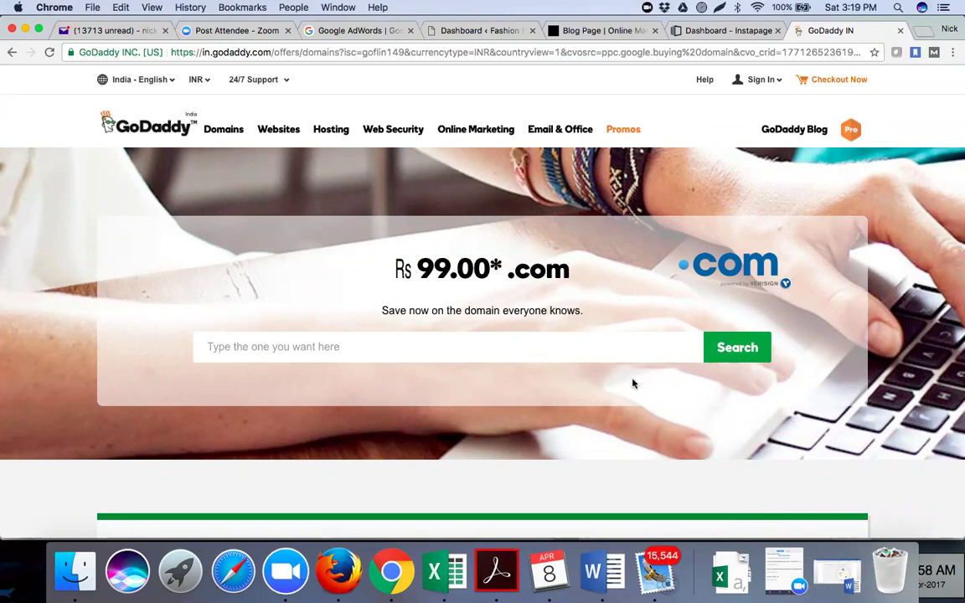
left_click(552, 350)
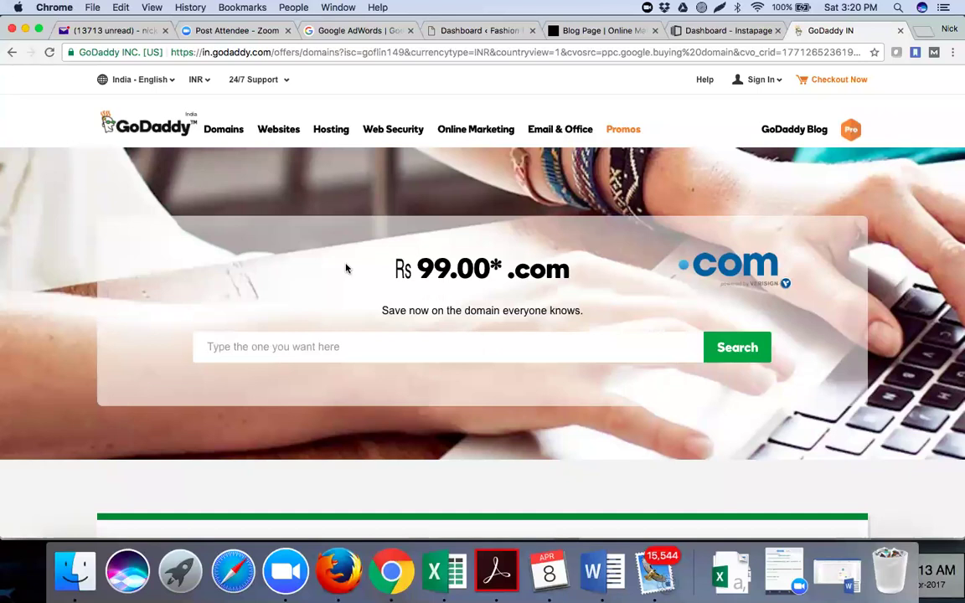
left_click(329, 345)
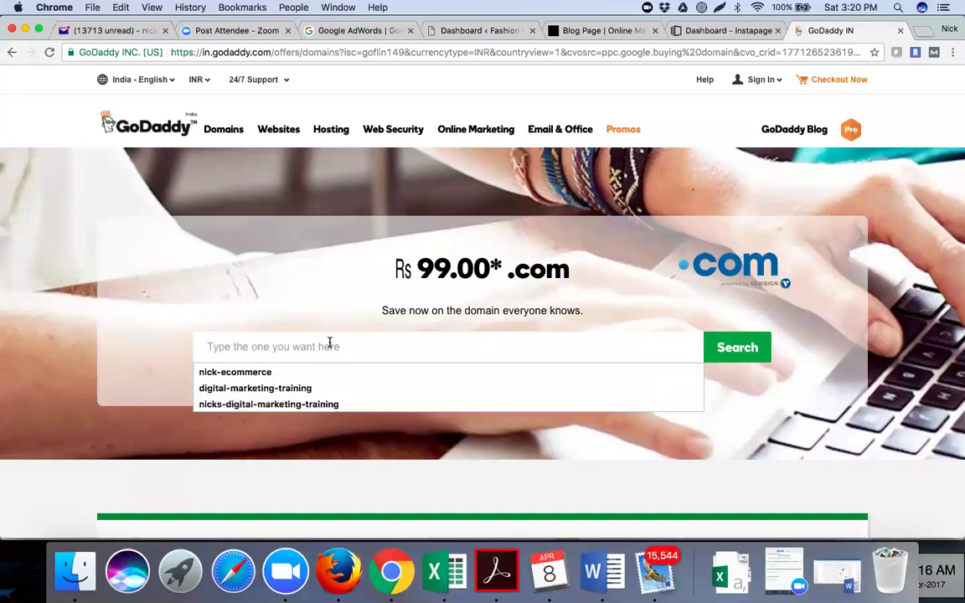
type("ni")
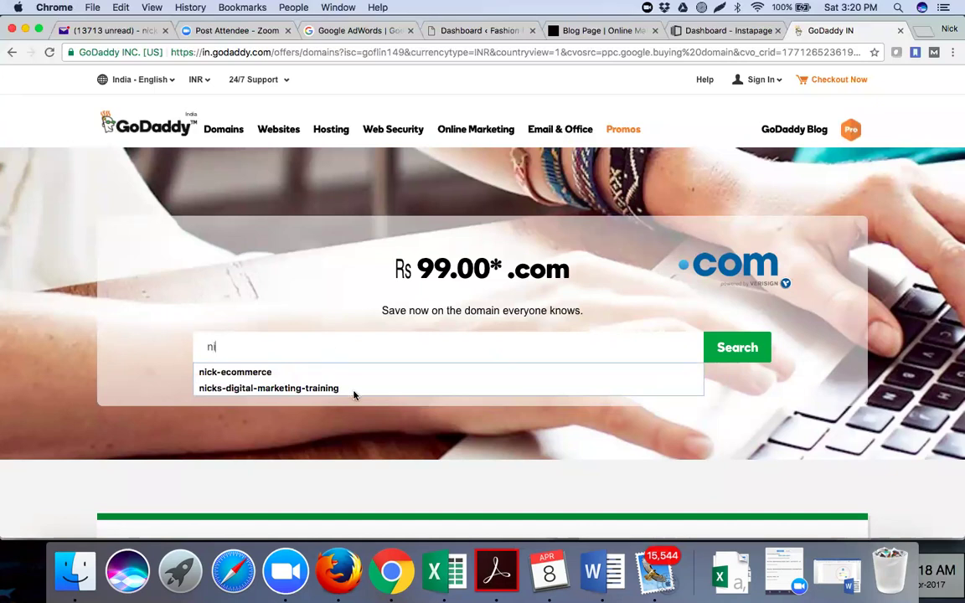
left_click(354, 389)
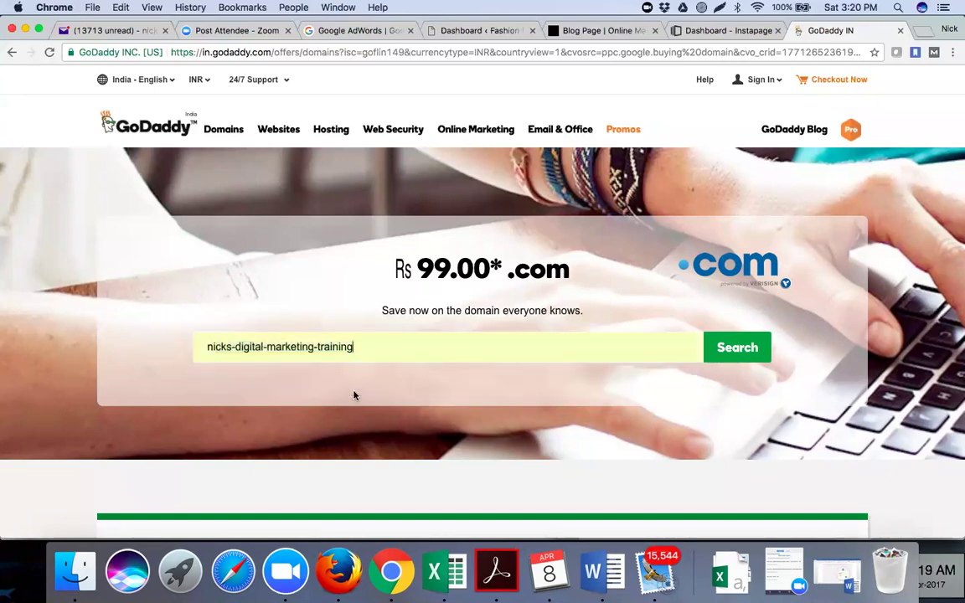
left_click(713, 353)
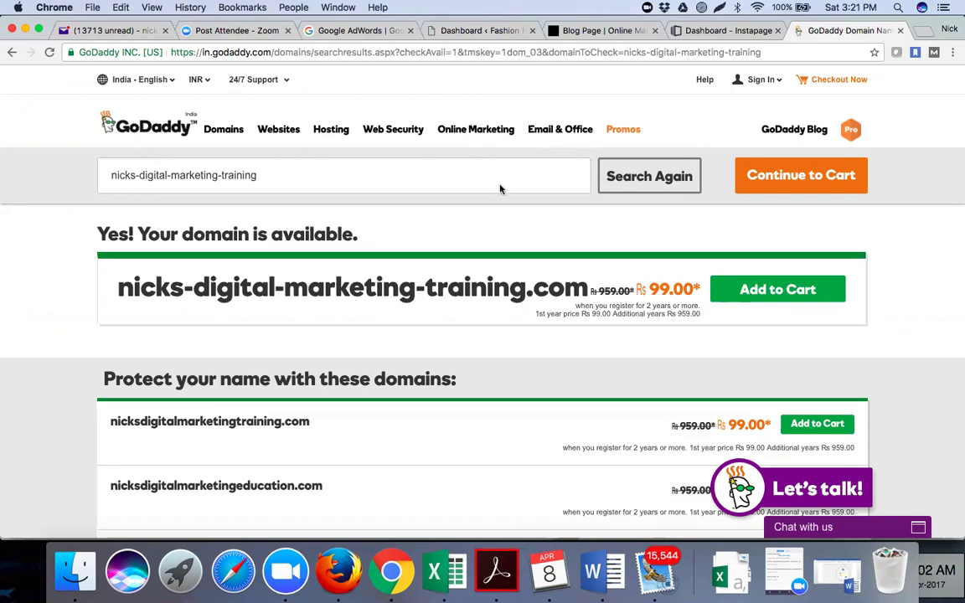
left_click(693, 142)
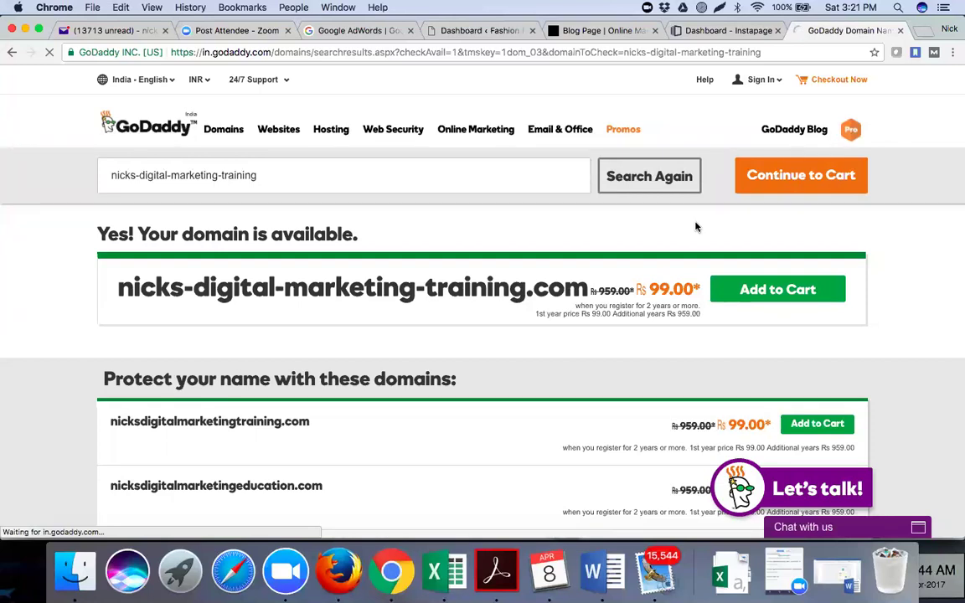
Add nicks-digital-marketing-training.com to the cart and scroll through the suggested domains.
left_click(740, 294)
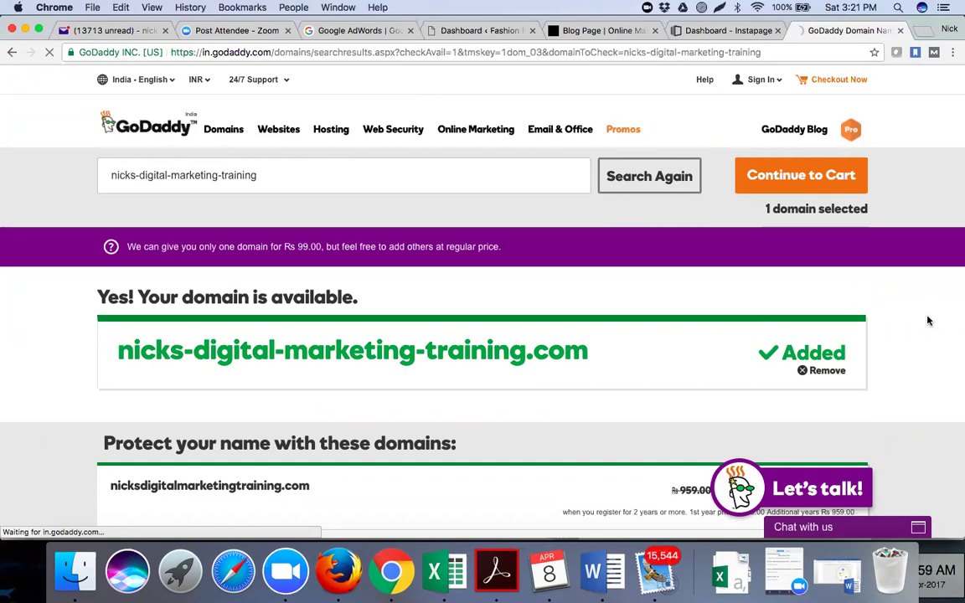
scroll(927, 321, "down", 5)
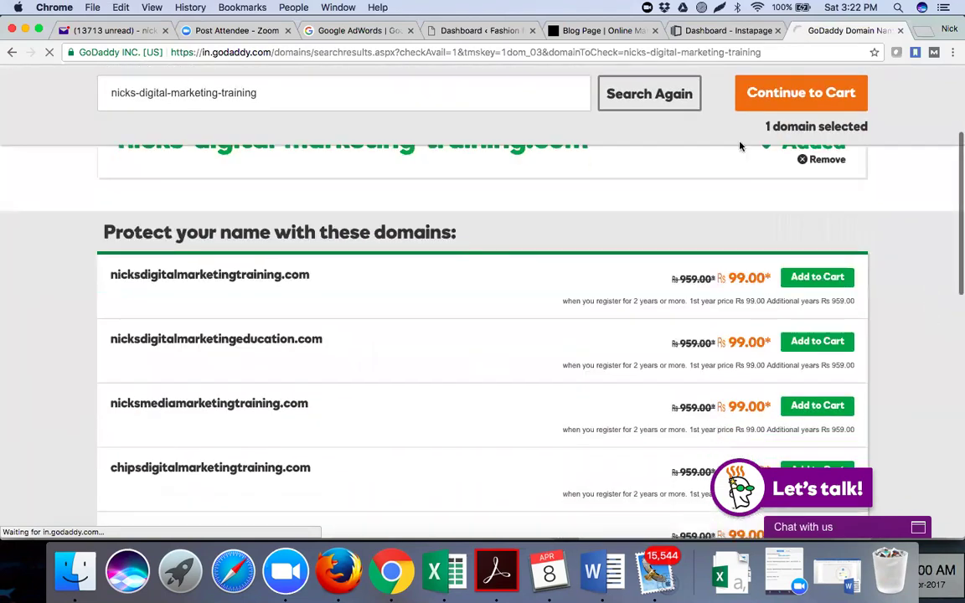
scroll(754, 97, "down", 5)
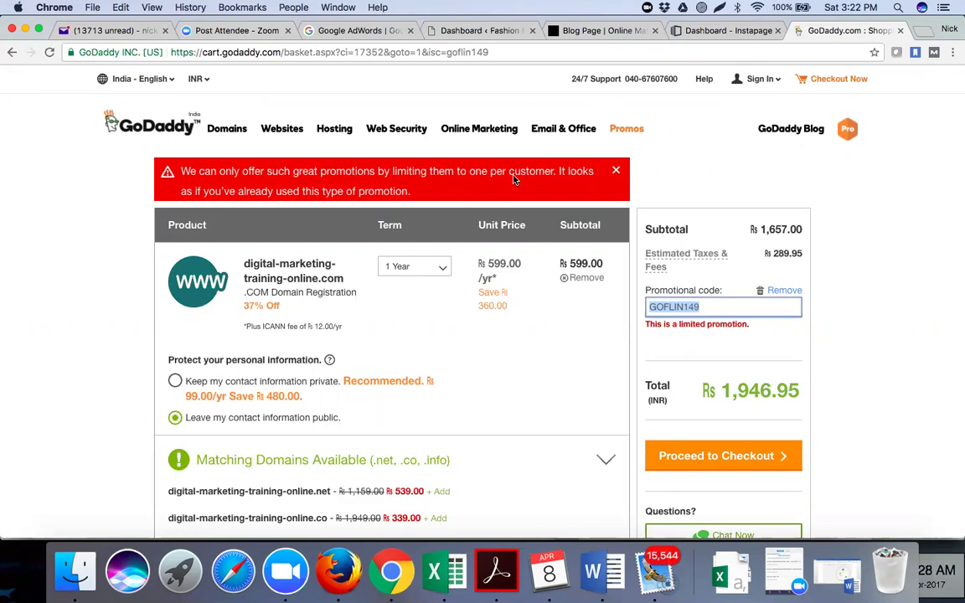
Keep the term at 1 Year and remove nicks-digital-marketing-training.com, leaving a Rs 702.65 total.
left_click(442, 270)
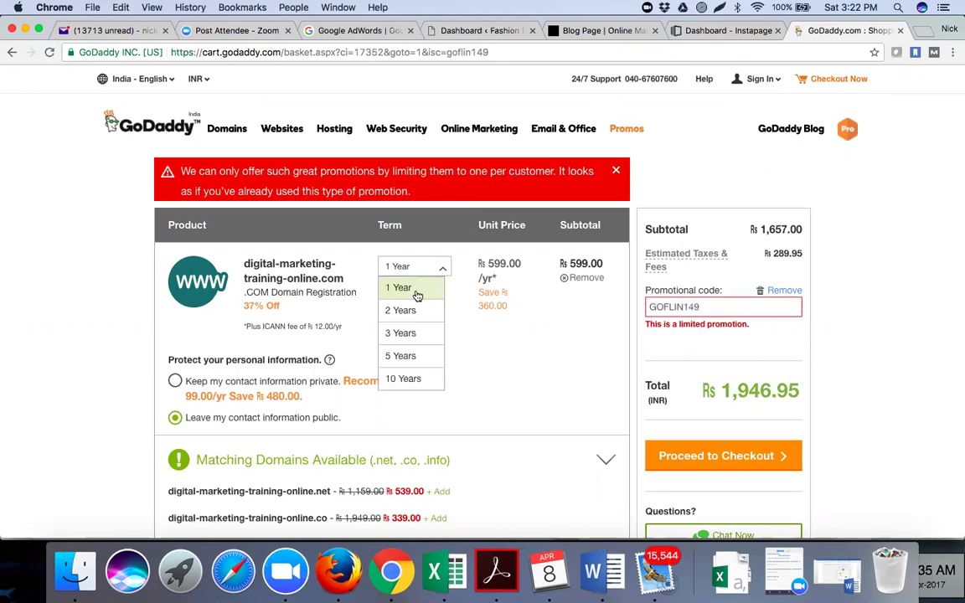
left_click(462, 320)
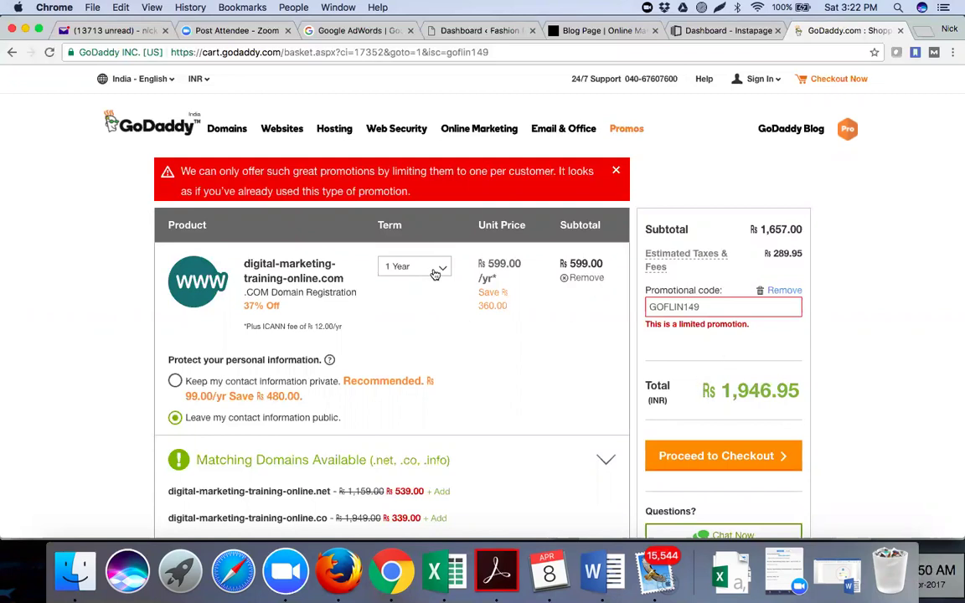
scroll(409, 331, "down", 3)
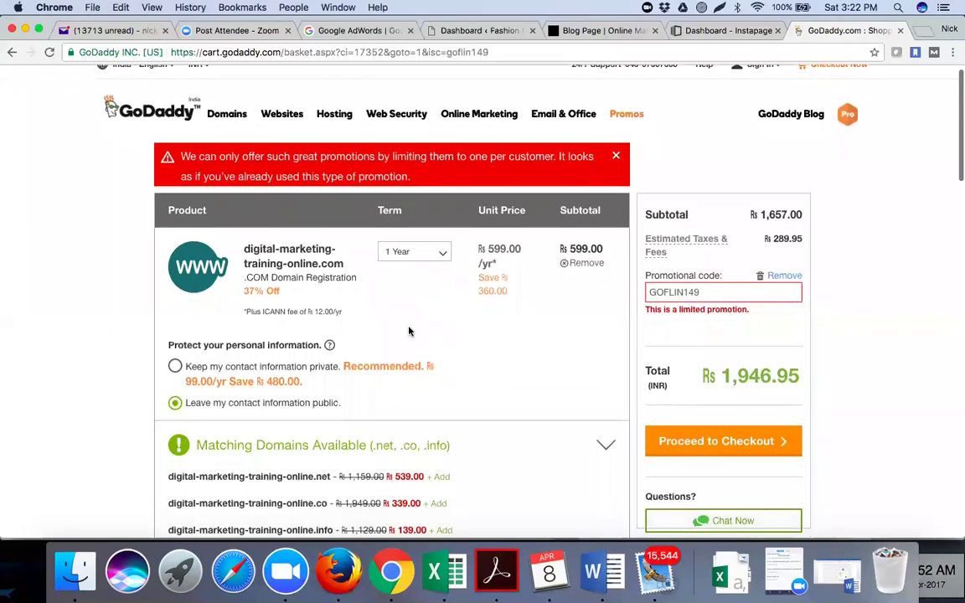
scroll(243, 314, "down", 1)
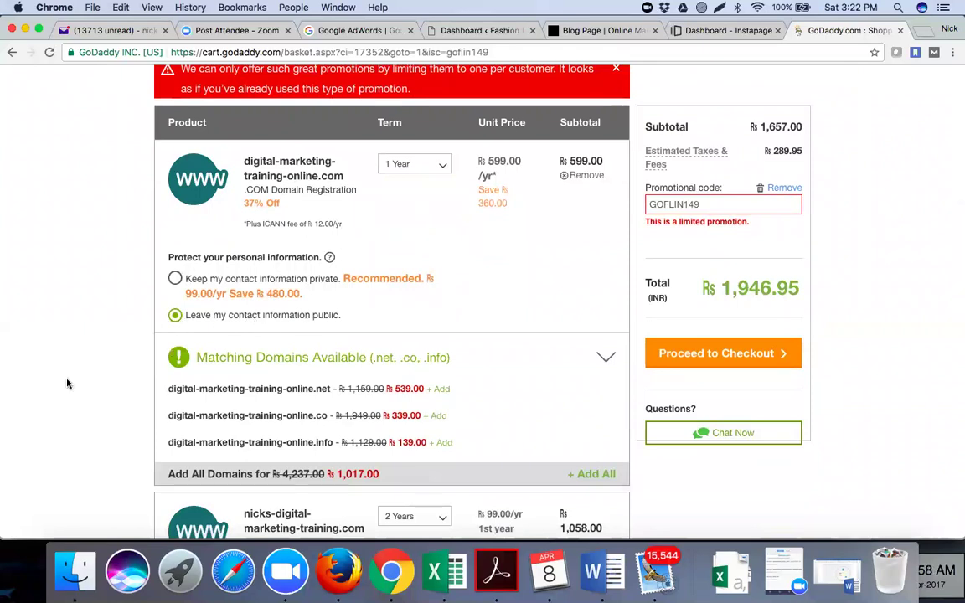
scroll(68, 384, "down", 2)
scroll(68, 383, "down", 1)
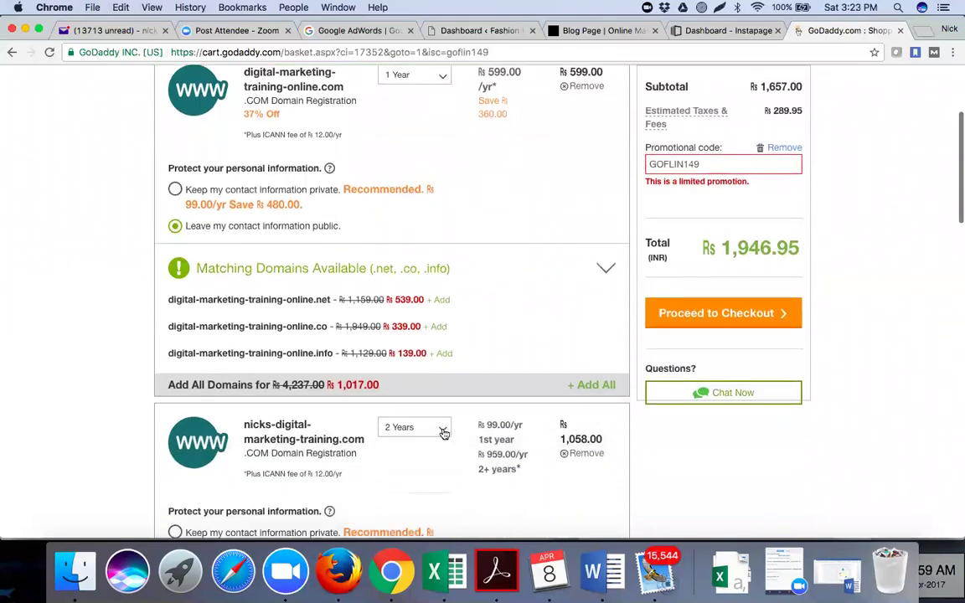
scroll(443, 433, "down", 3)
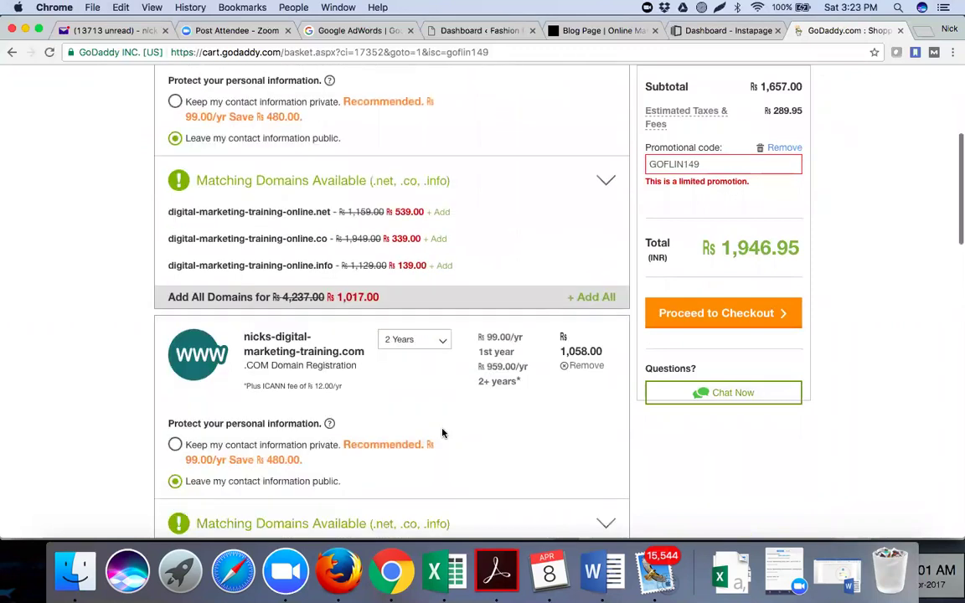
scroll(443, 433, "down", 2)
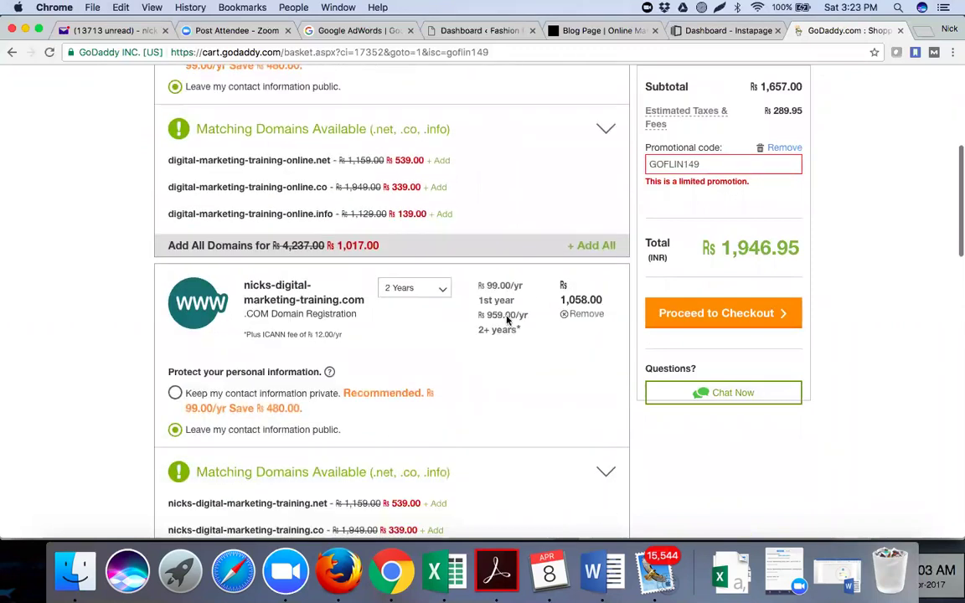
scroll(536, 306, "down", 1)
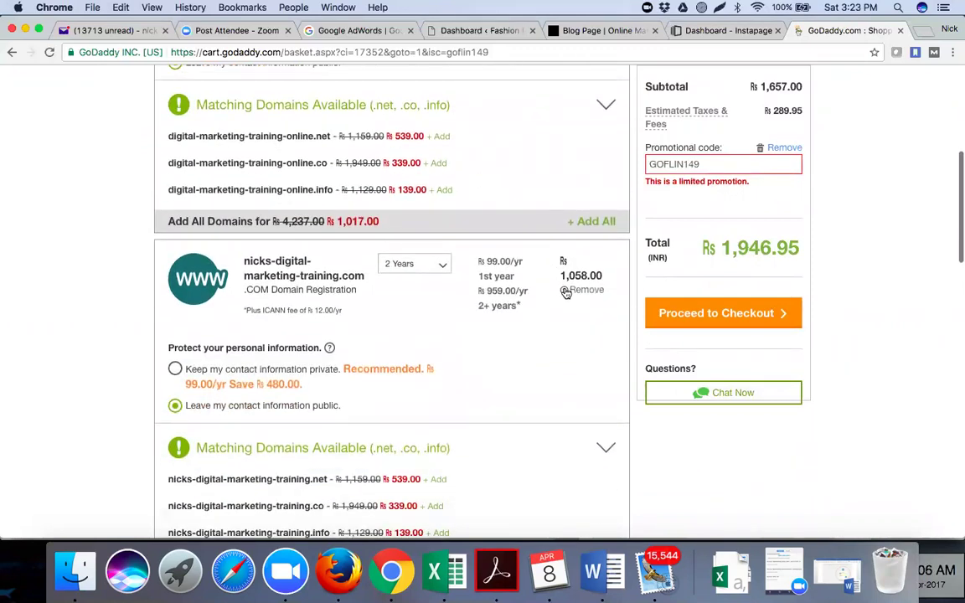
left_click(566, 291)
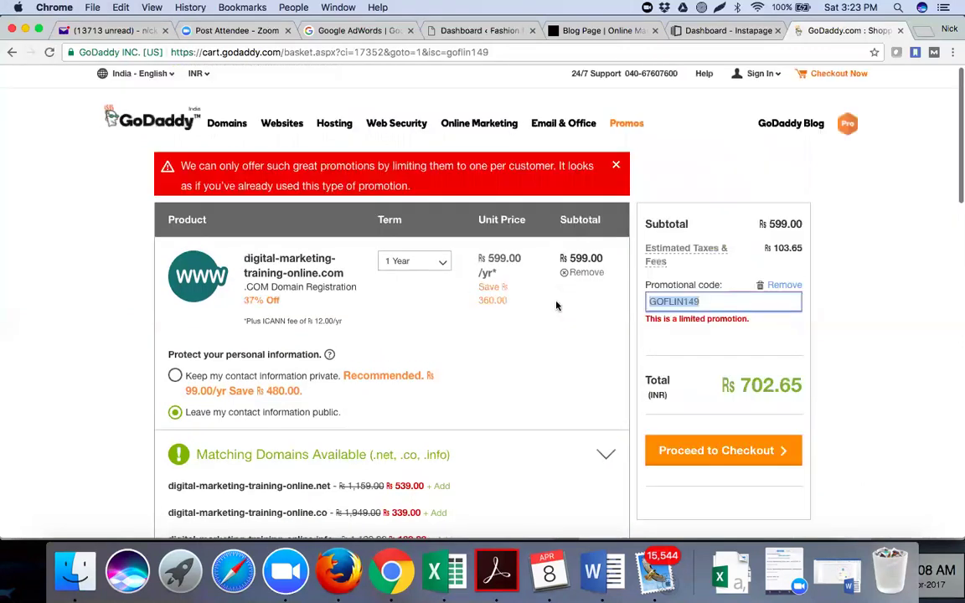
Confirm digital-marketing-training-online.com stays at a 1 Year term for Rs 599.00.
scroll(544, 359, "down", 1)
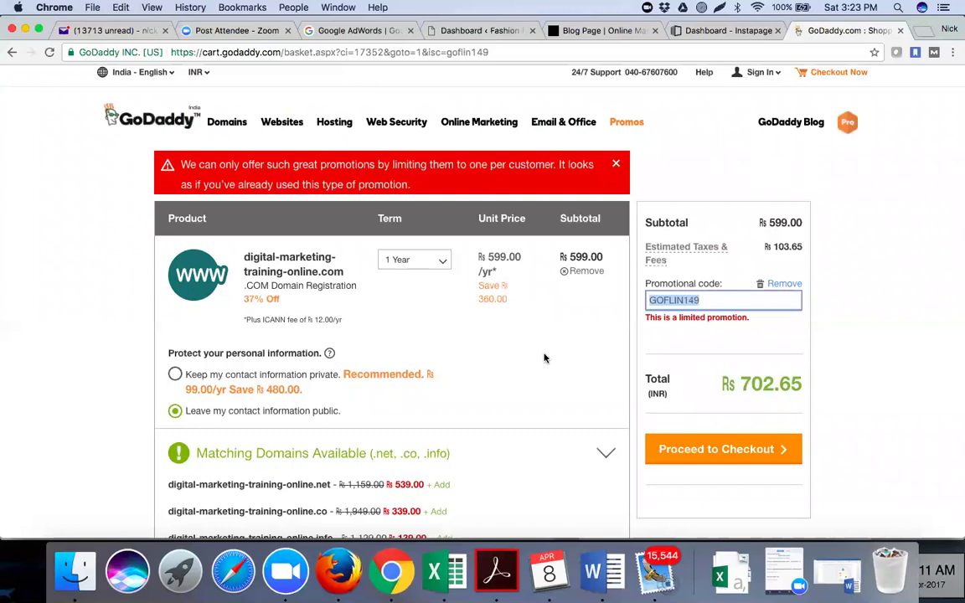
scroll(543, 359, "down", 2)
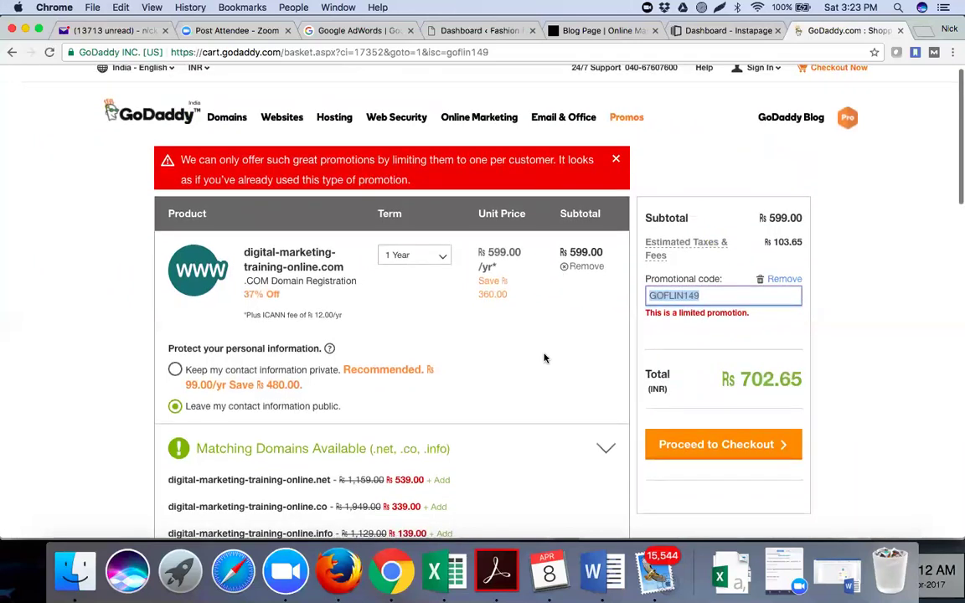
scroll(543, 359, "down", 5)
scroll(544, 359, "down", 5)
scroll(544, 359, "up", 7)
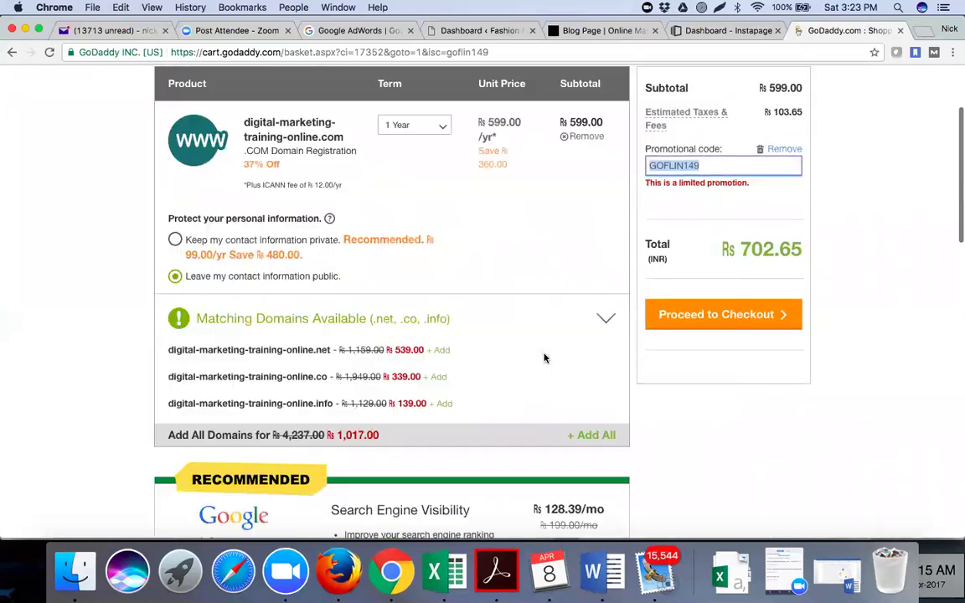
scroll(892, 86, "up", 1)
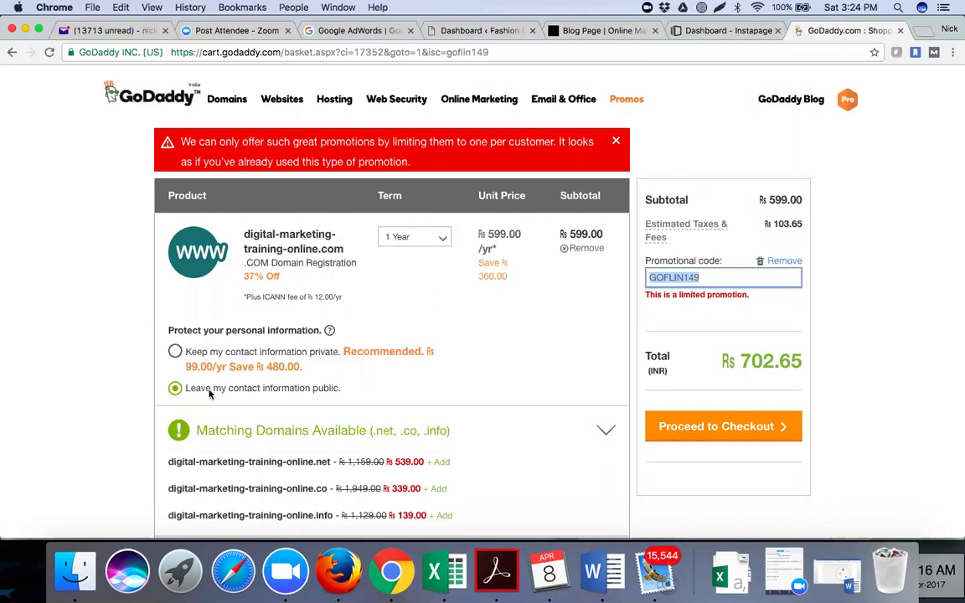
left_click(402, 240)
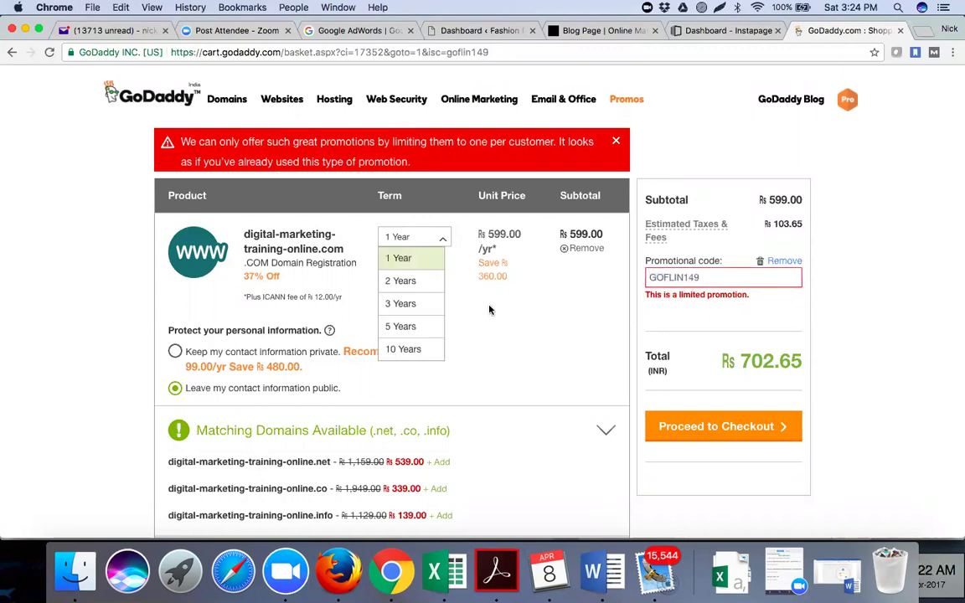
left_click(361, 238)
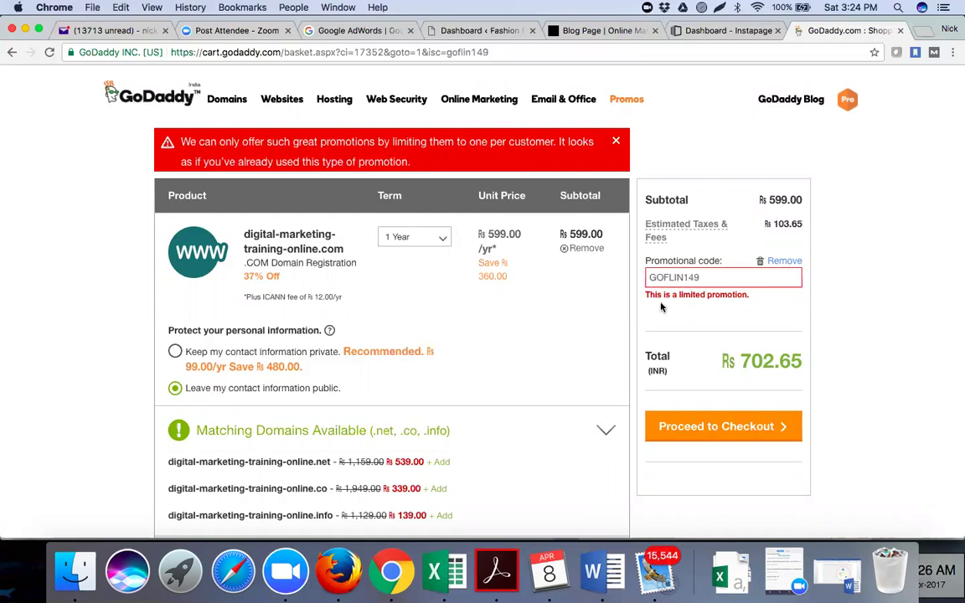
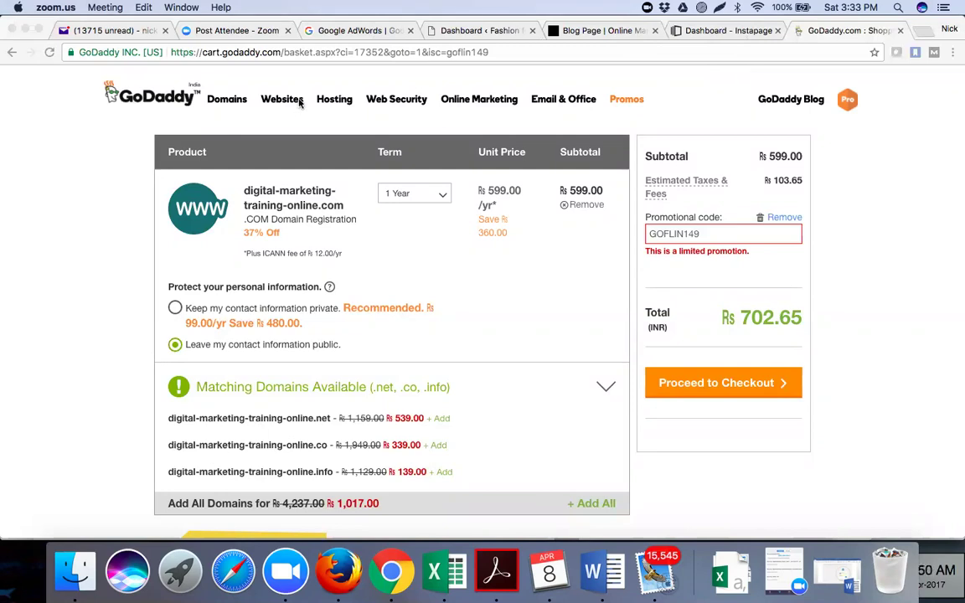
Review the GoDaddy cart totalling ₹702.65, then go back to the domain configuration page.
left_click(401, 252)
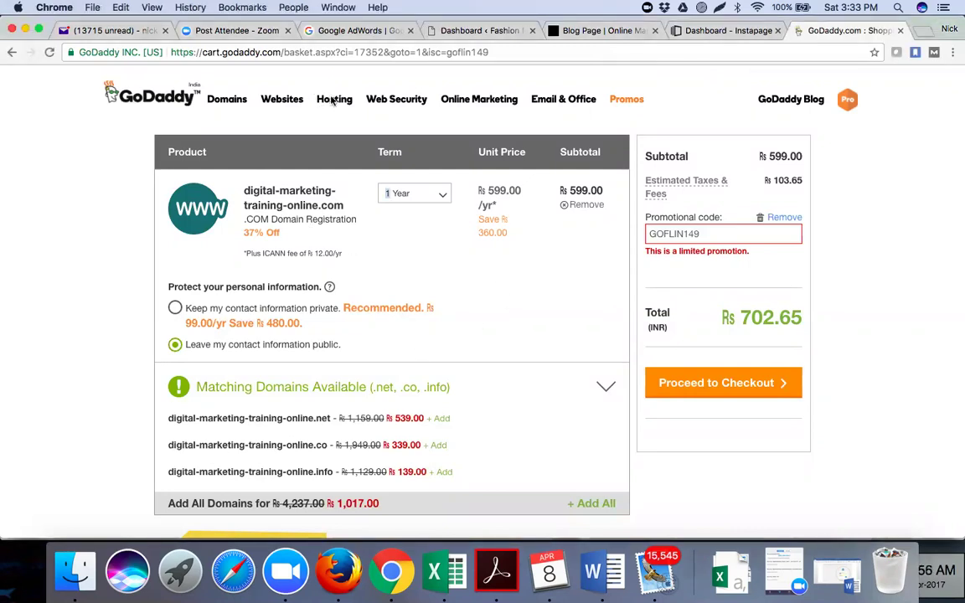
left_click_drag(377, 250, 523, 315)
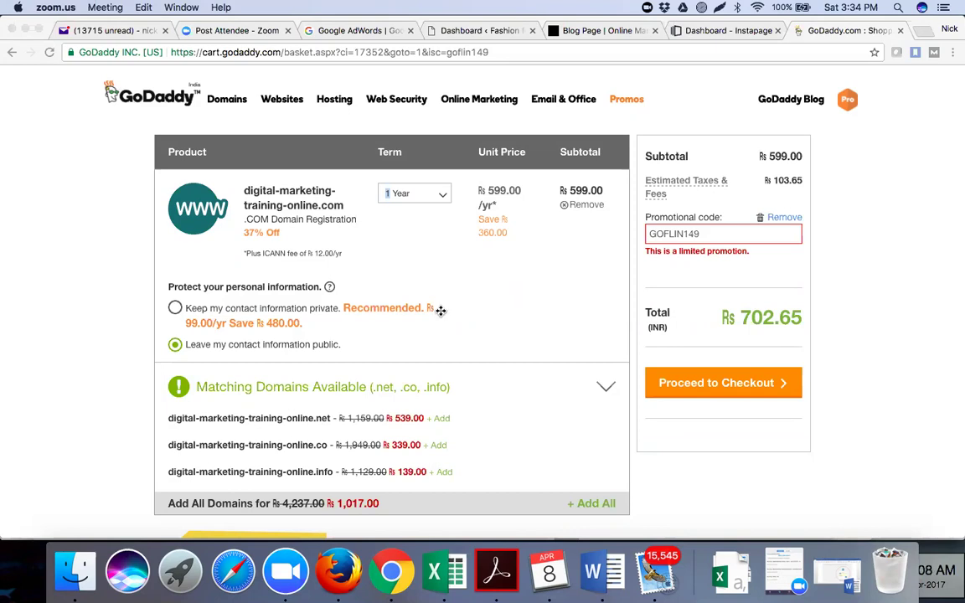
mouse_move(343, 280)
left_click(855, 300)
scroll(856, 300, "down", 4)
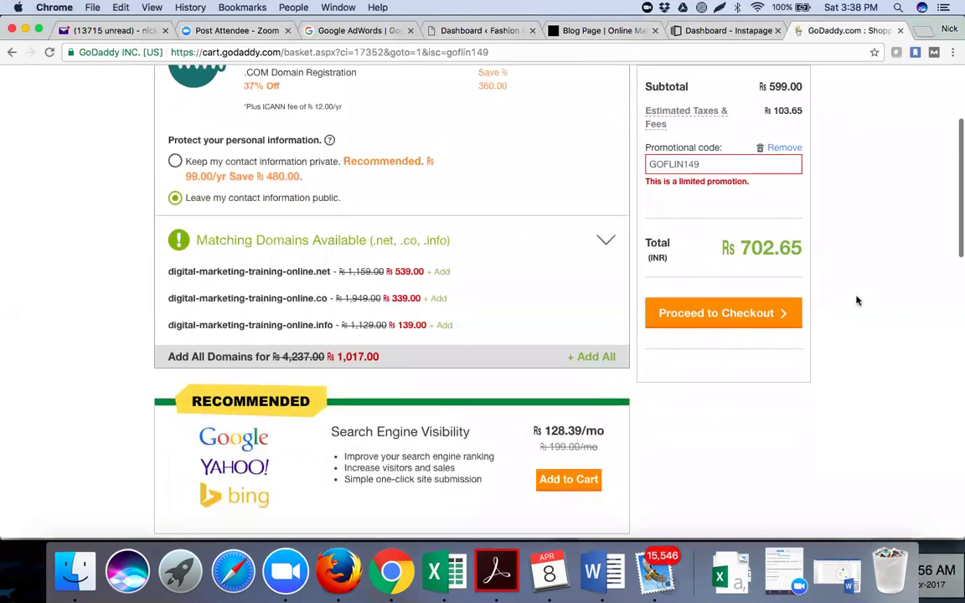
scroll(856, 299, "up", 5)
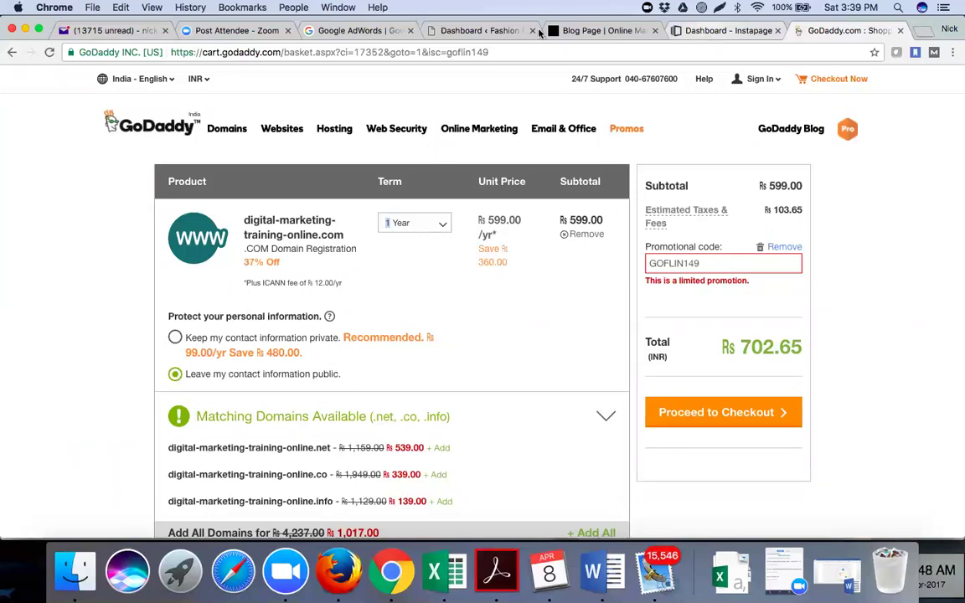
left_click(14, 55)
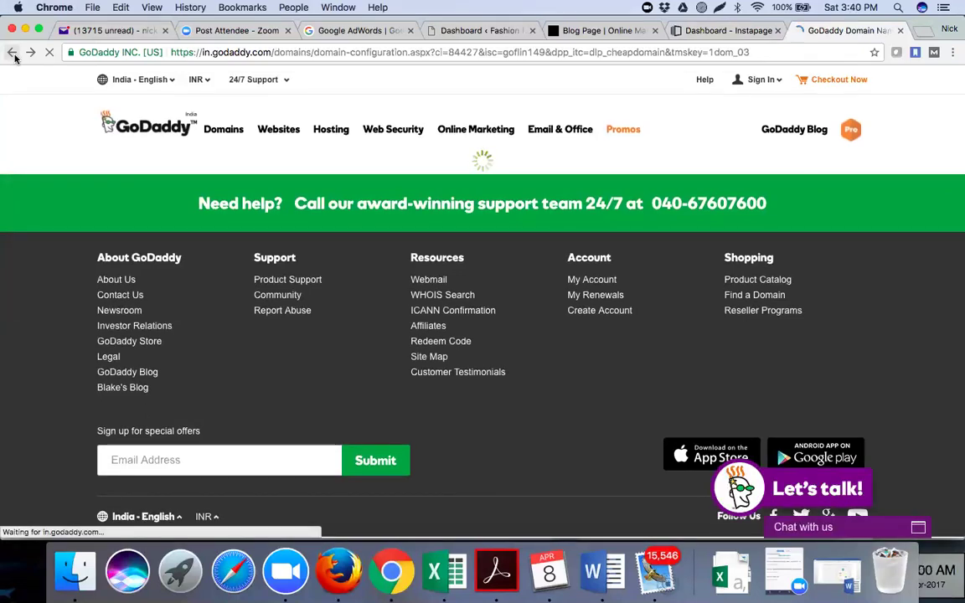
Return to the nicks-digital-marketing-training.com availability results and open a new blank tab.
left_click(14, 56)
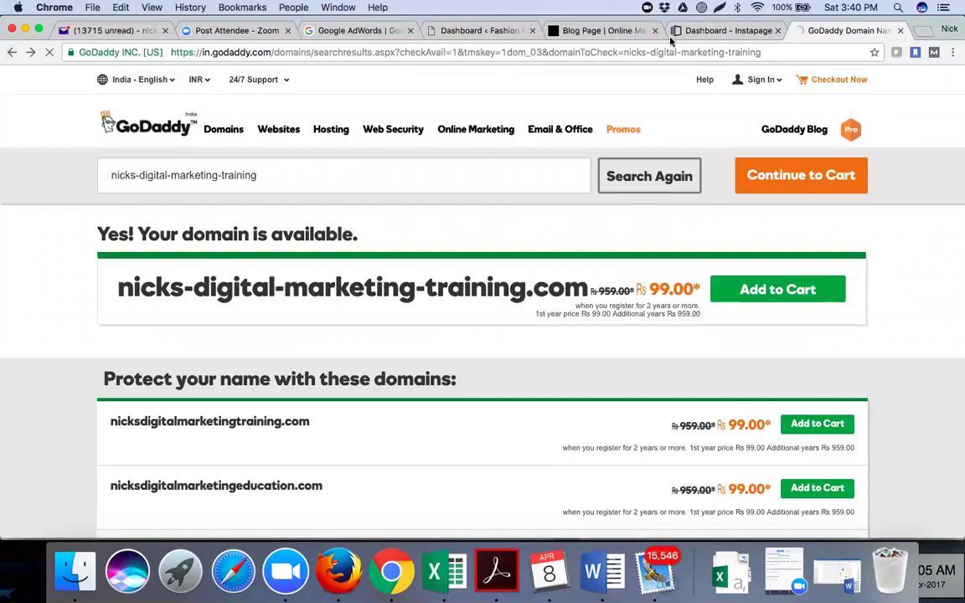
left_click(921, 32)
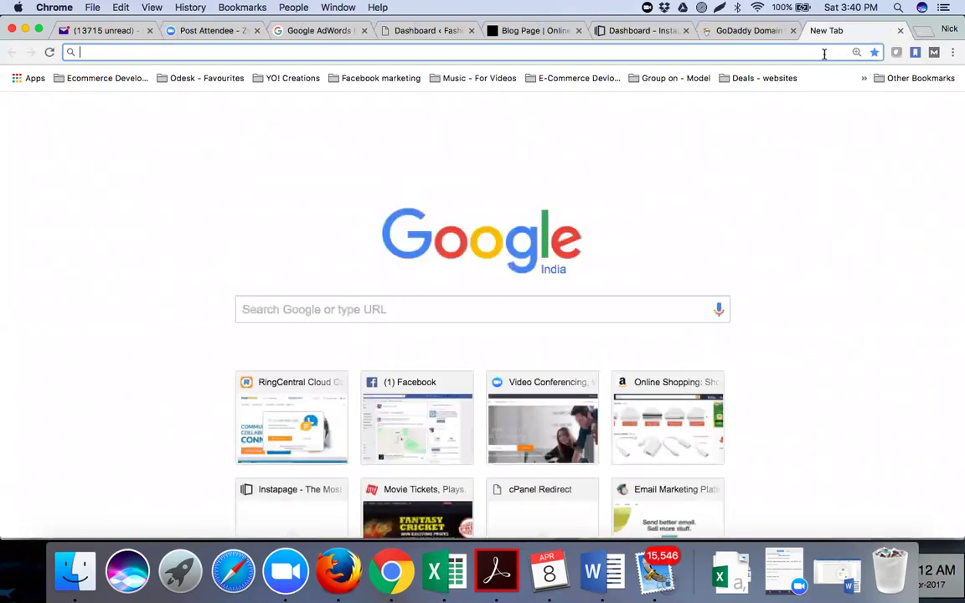
Search Google for 'buy domains for less'.
type("uy d")
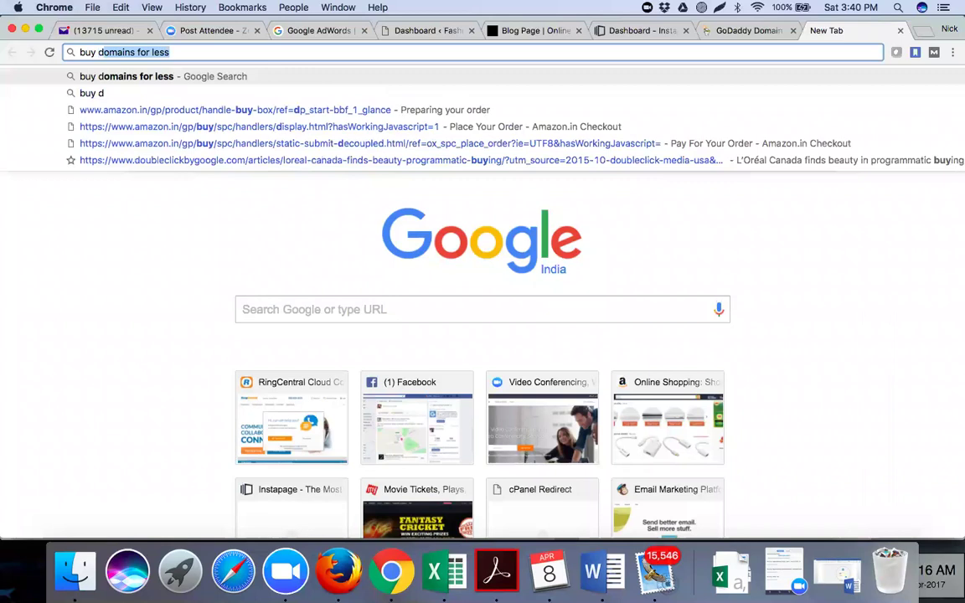
type("om")
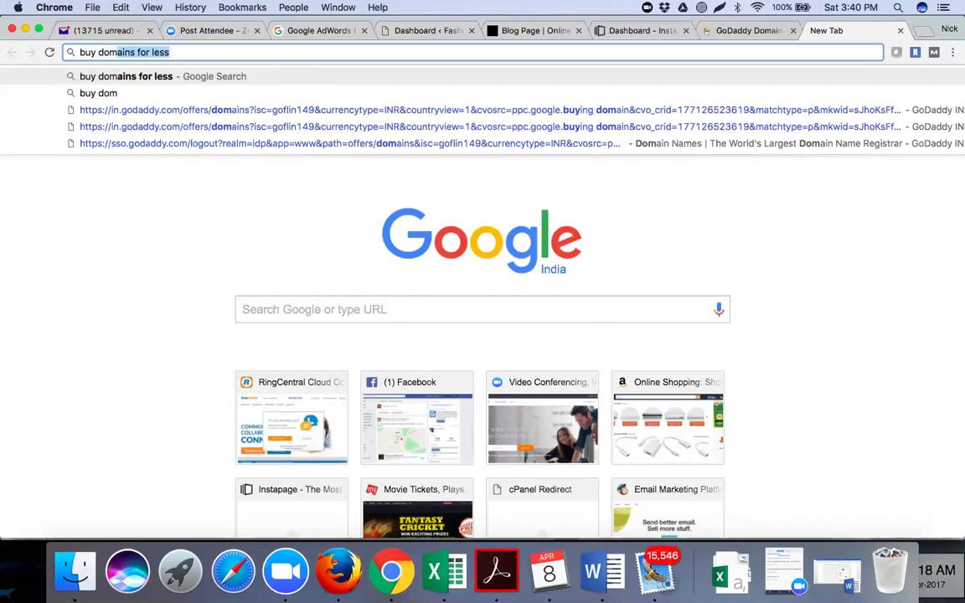
key("Return")
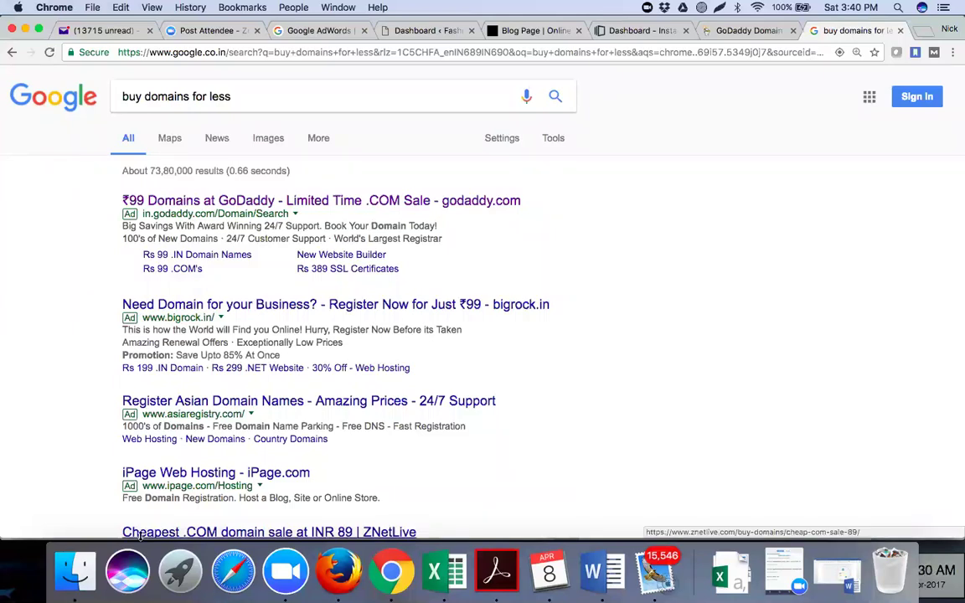
Open the bigrock.in ad's ₹99 .com deals page and select its domain name field.
left_click(214, 309)
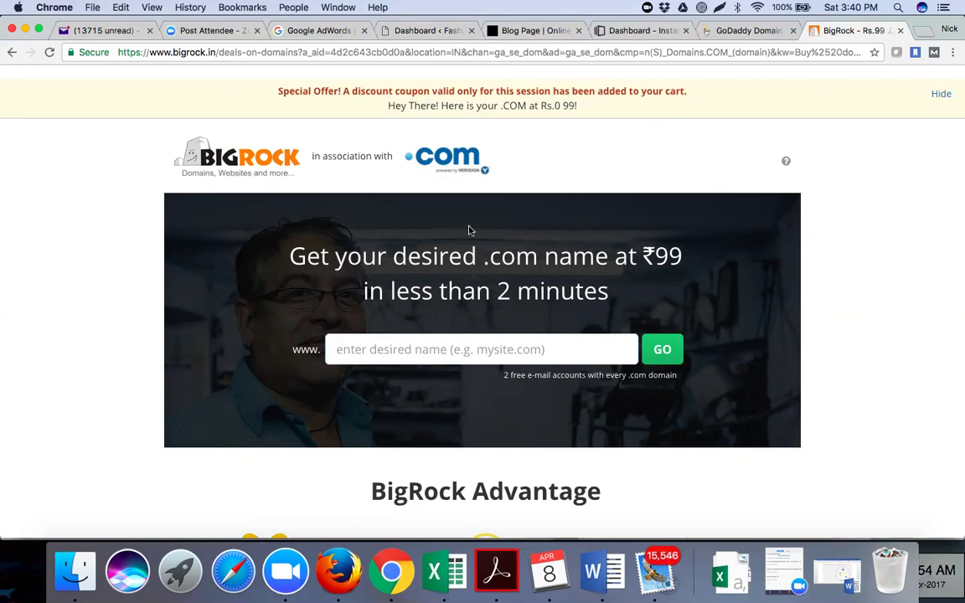
left_click(372, 52)
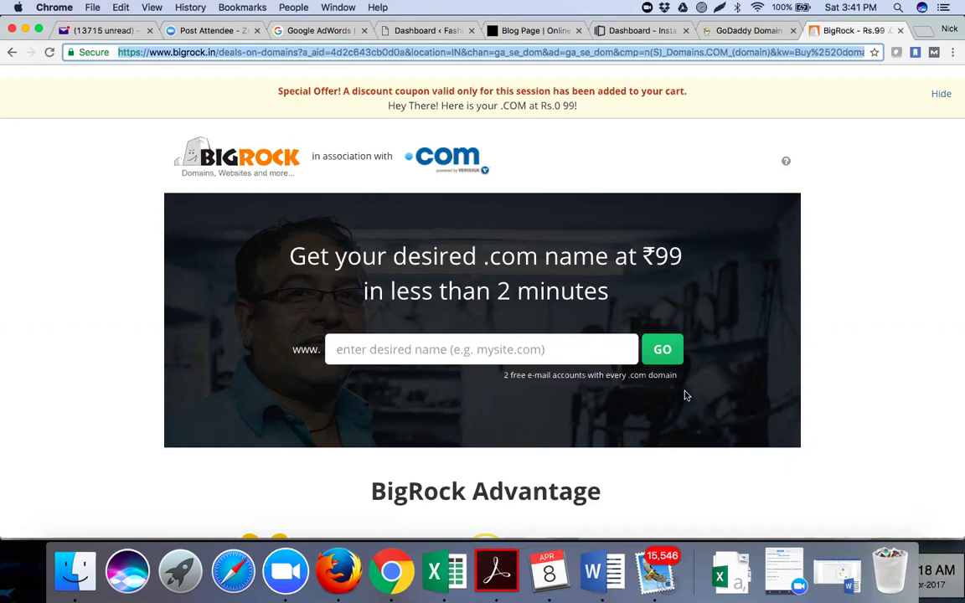
left_click(400, 348)
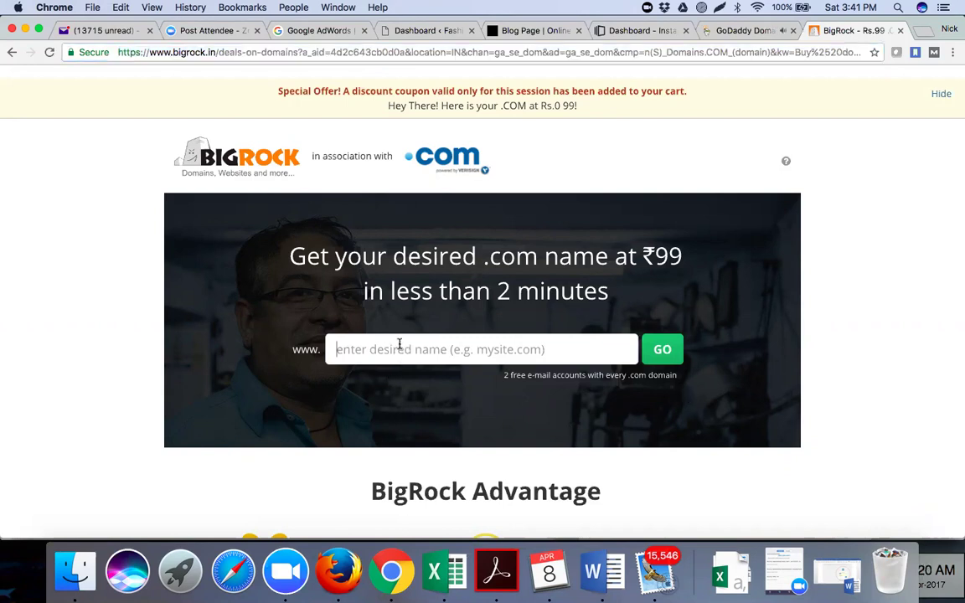
Glance at the GoDaddy results tab, then return to BigRock's ₹99 .com offer page.
left_click(733, 32)
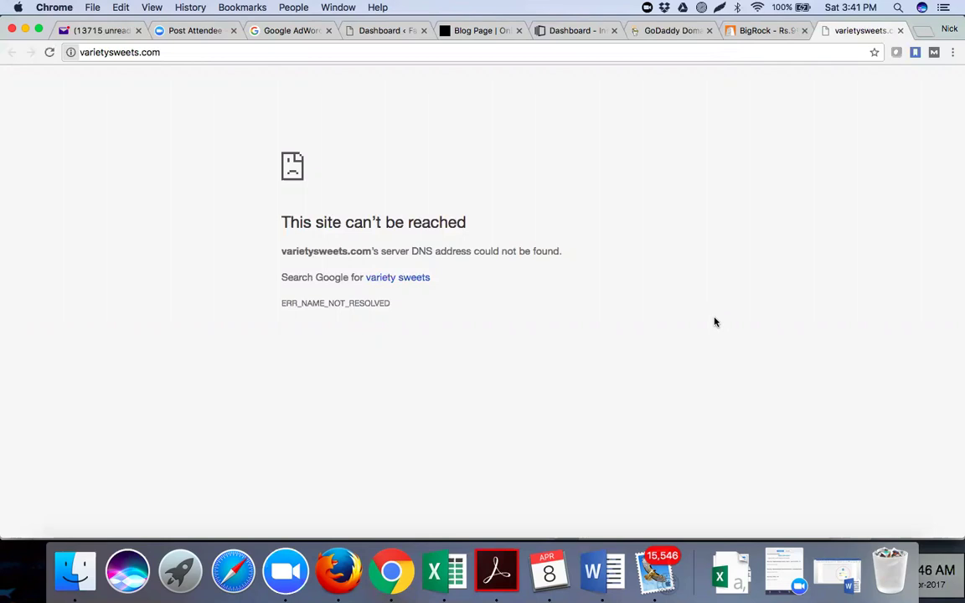
left_click(759, 31)
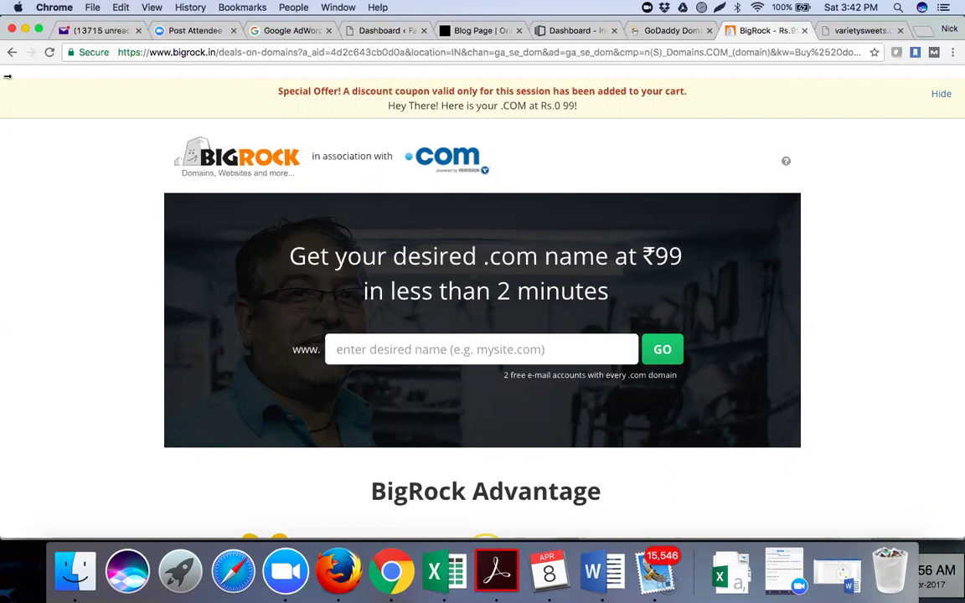
Check the Yahoo Mail inbox, then switch to the unreachable varietysweets.com tab.
left_click(92, 31)
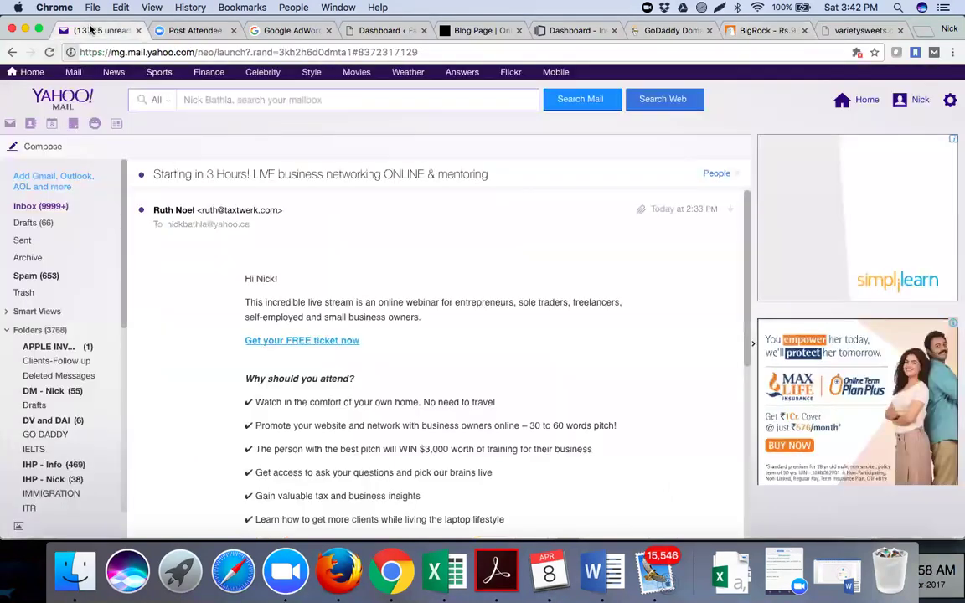
left_click(42, 208)
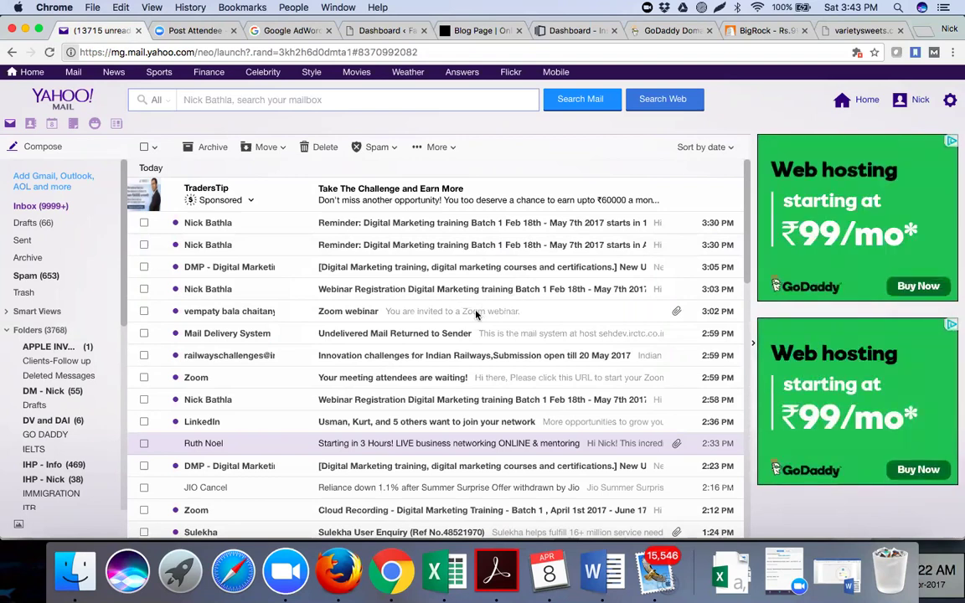
left_click(849, 33)
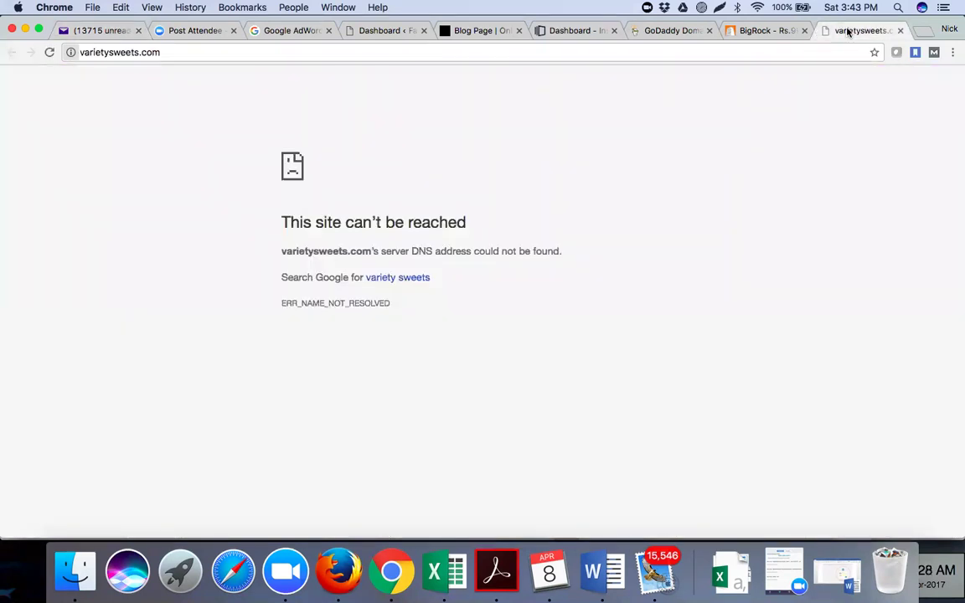
Switch back to BigRock's ₹99 .com deals page and scroll through it.
left_click(747, 31)
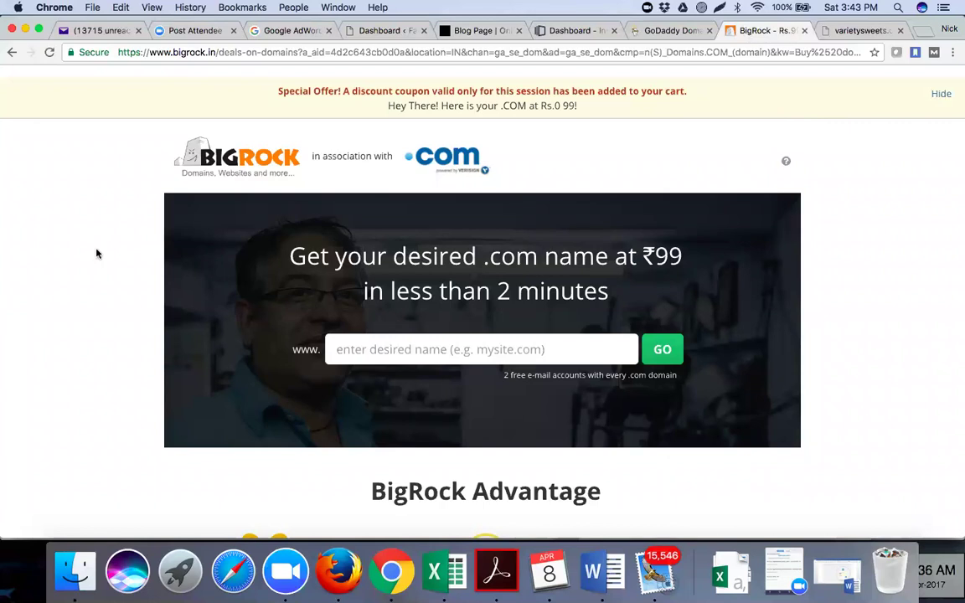
scroll(88, 257, "down", 3)
scroll(88, 256, "down", 3)
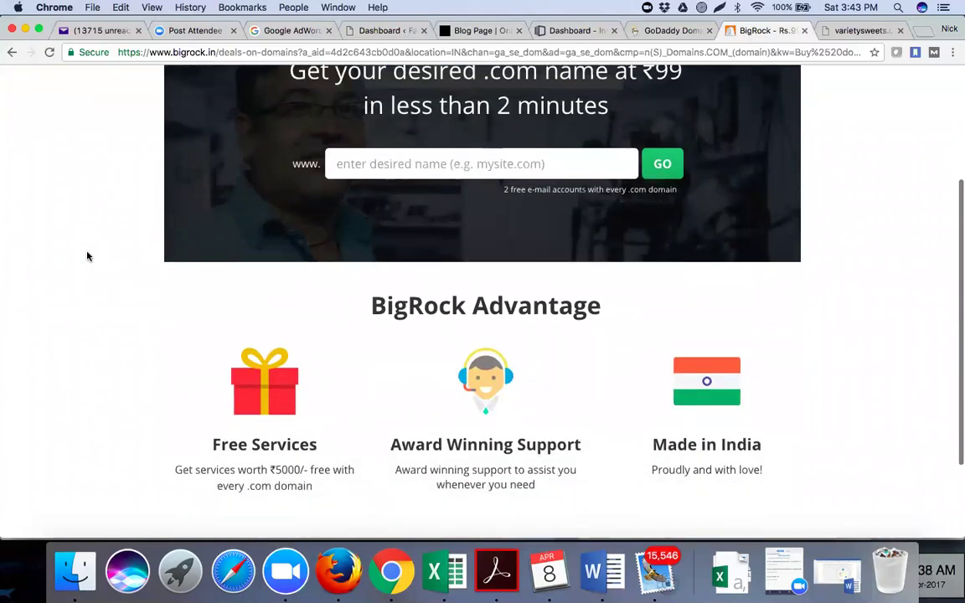
scroll(88, 257, "up", 5)
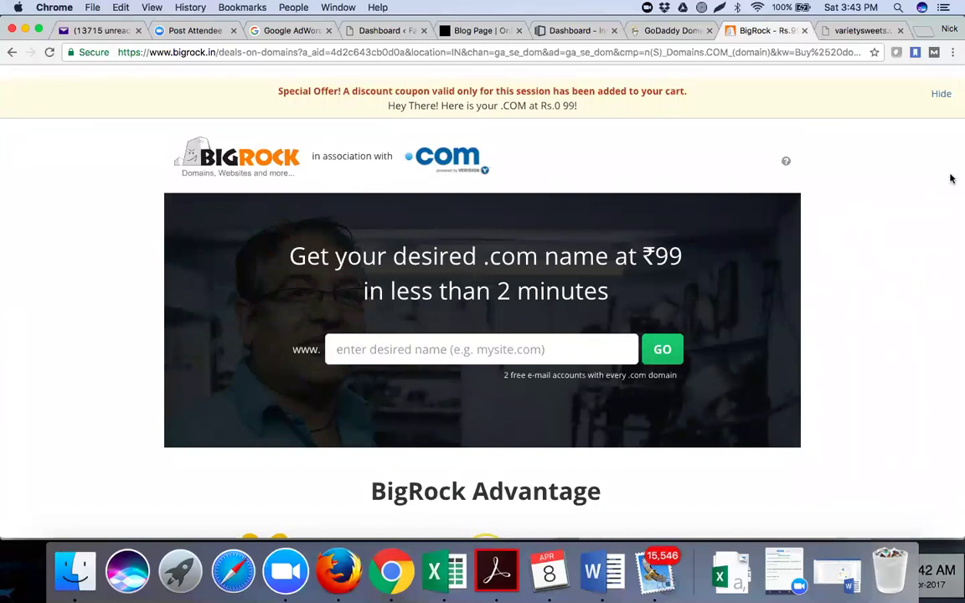
Check on BigRock whether nick-digital-marketing-training.com is available.
left_click(487, 352)
type("nick-")
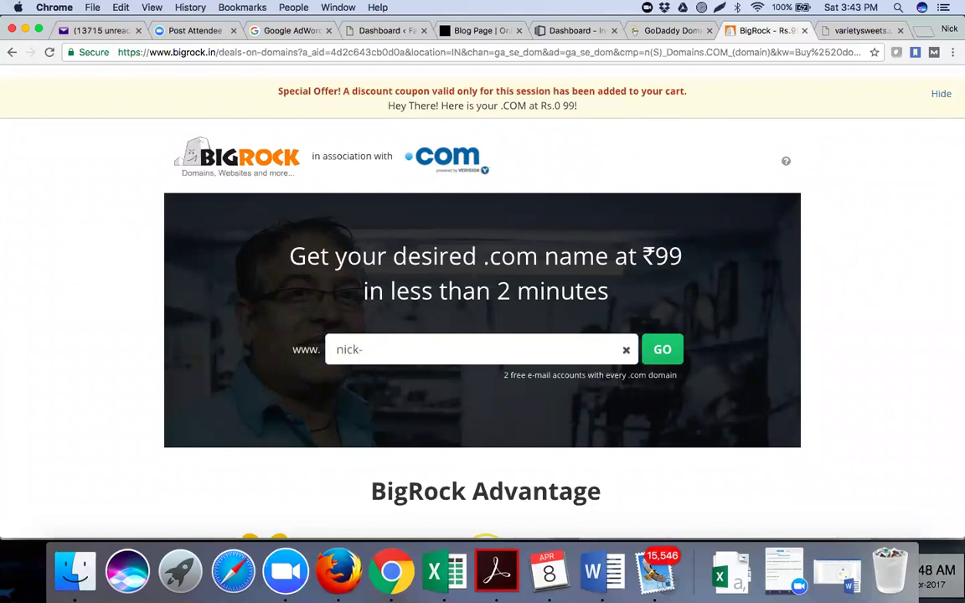
type("digital-marketing-tr")
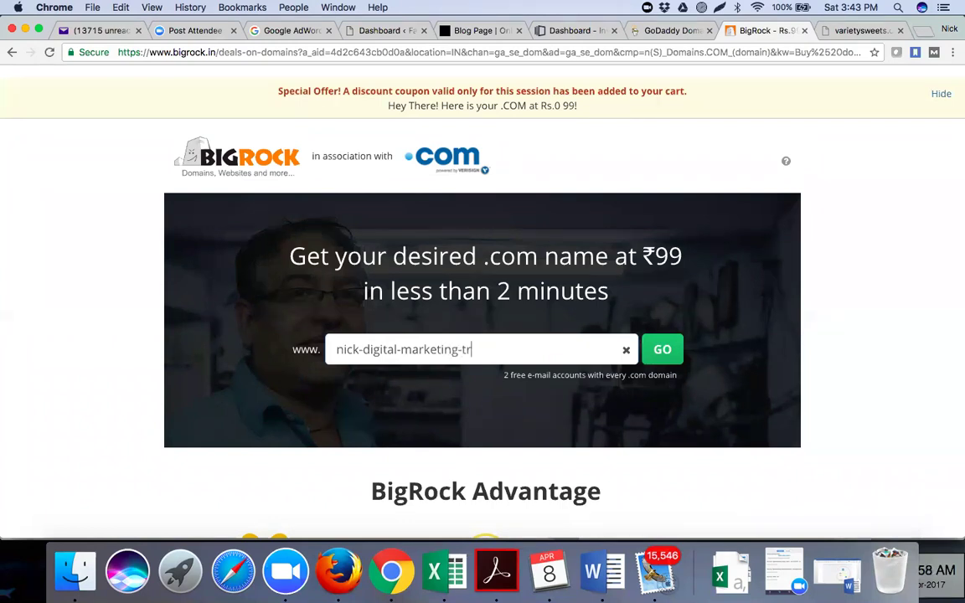
type("aining")
left_click(662, 348)
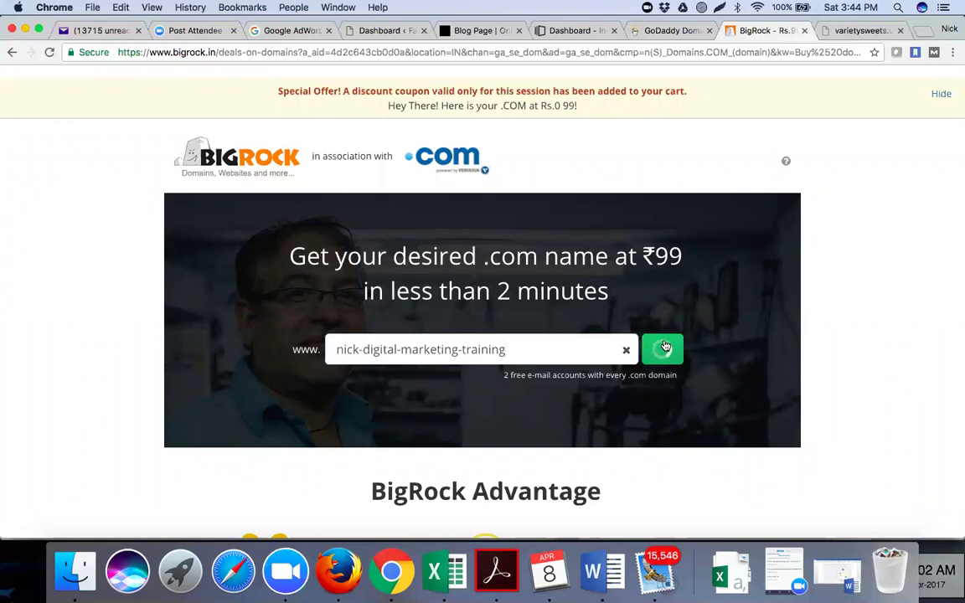
scroll(664, 346, "down", 5)
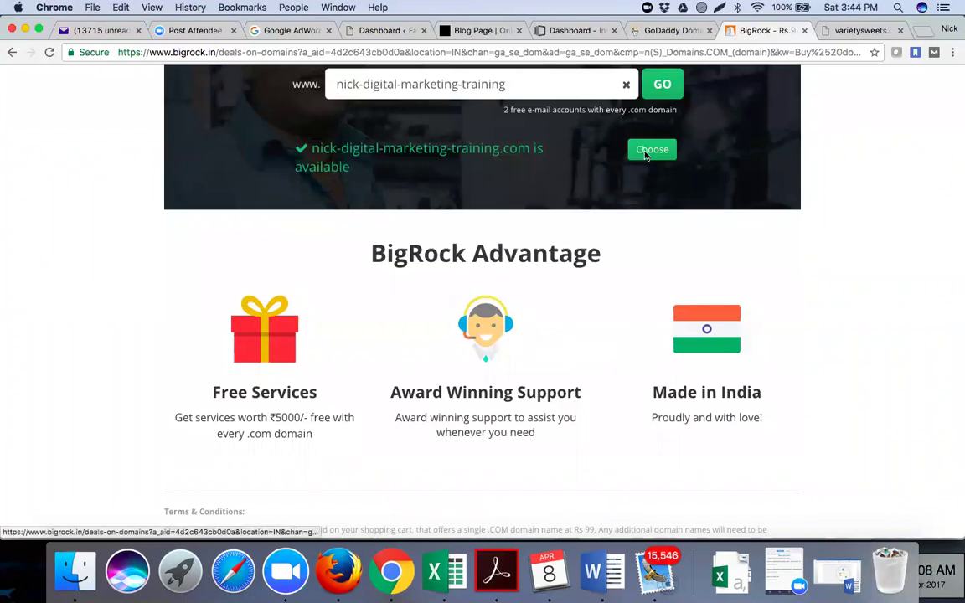
Choose the available .com domain and scroll through the Privacy Protect page.
left_click(645, 151)
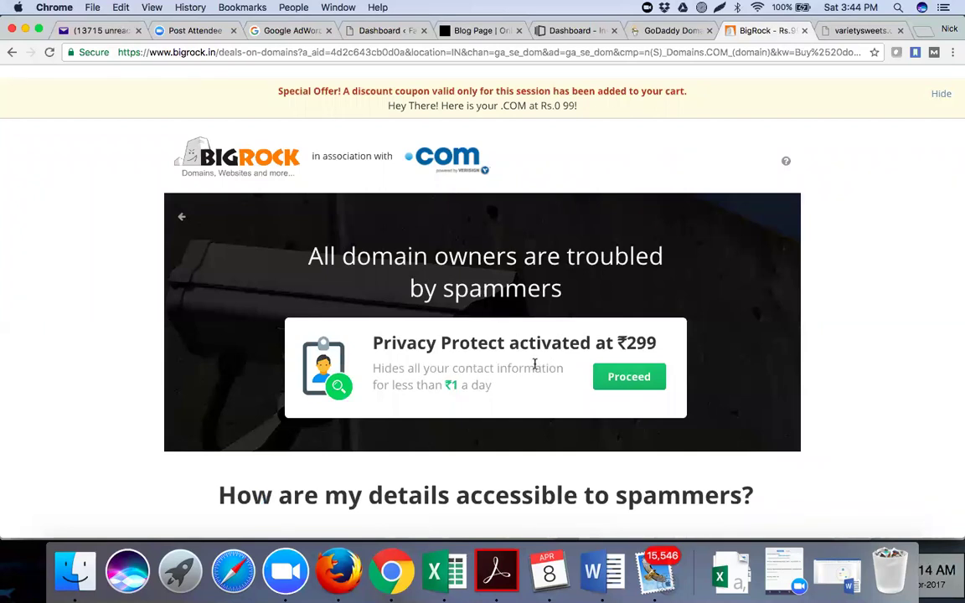
scroll(524, 366, "down", 5)
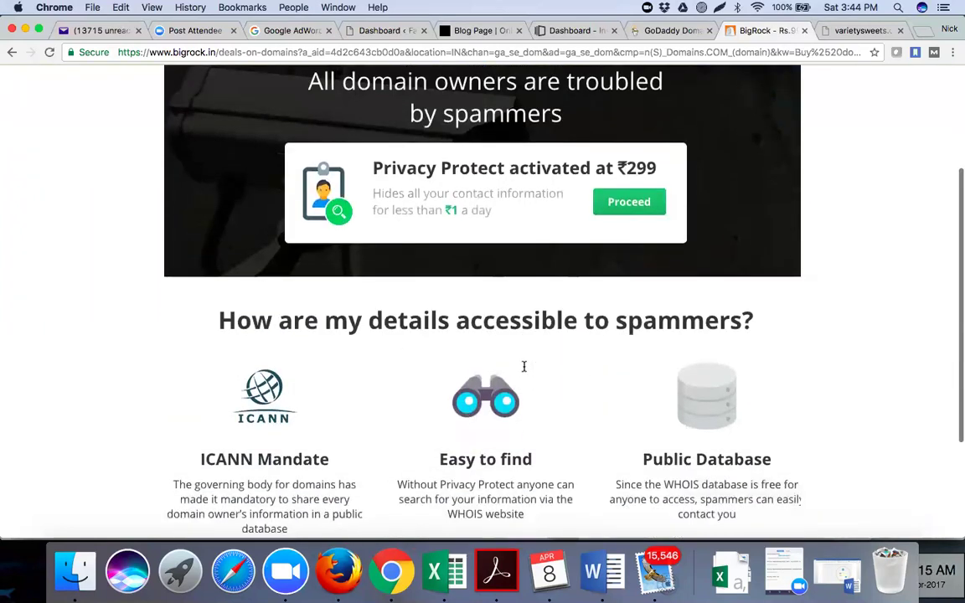
scroll(523, 366, "up", 5)
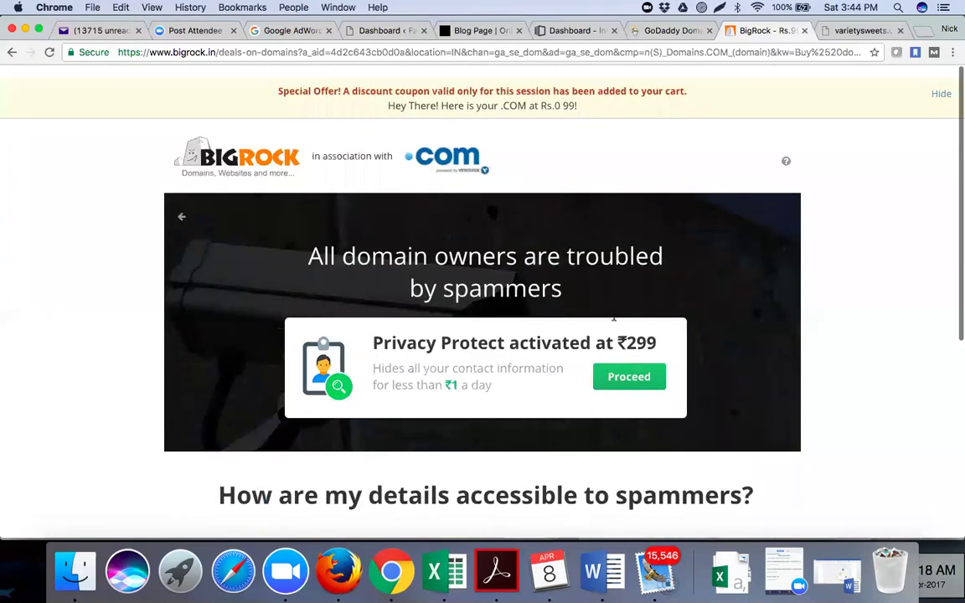
scroll(689, 241, "down", 3)
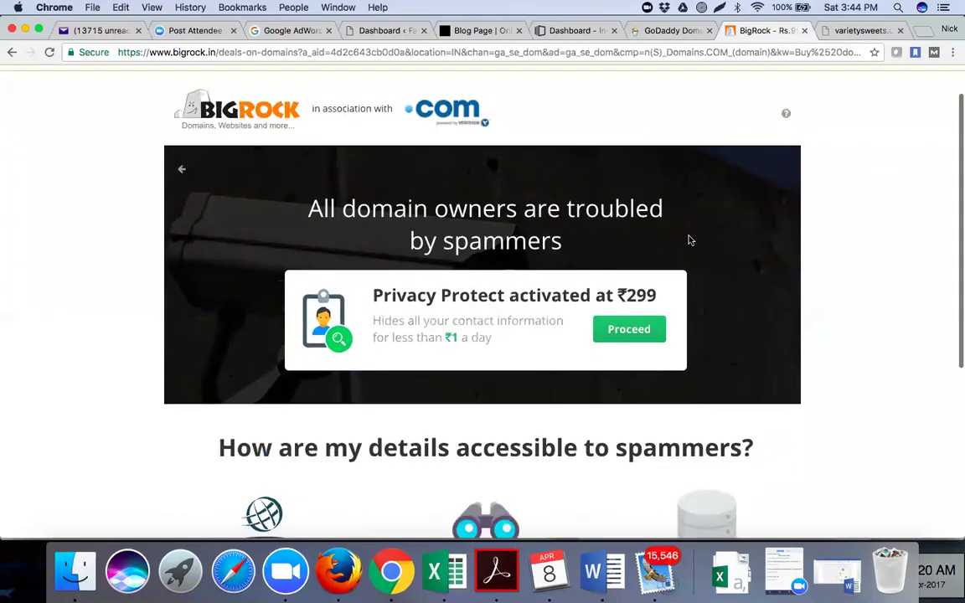
scroll(689, 240, "down", 4)
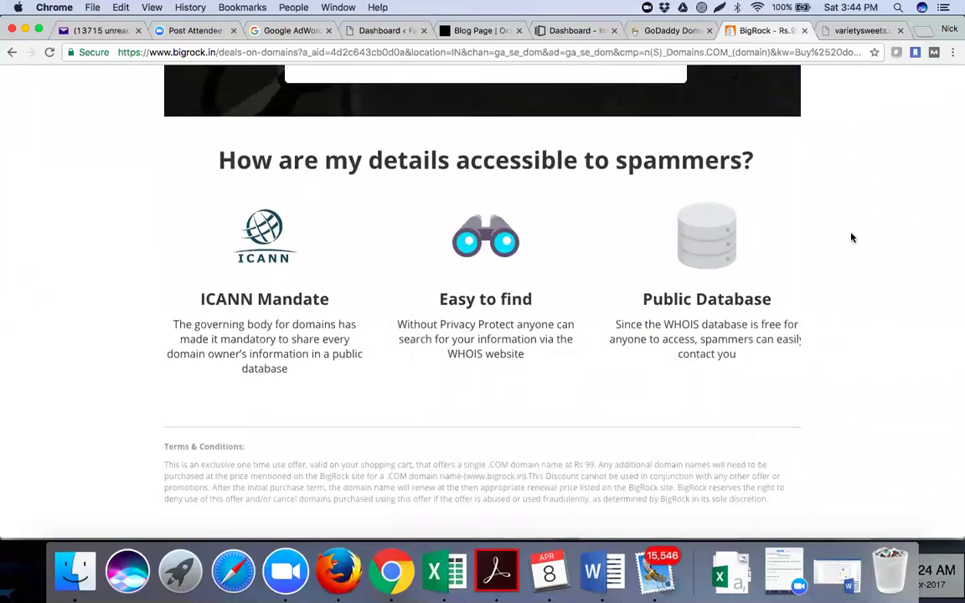
scroll(851, 238, "up", 5)
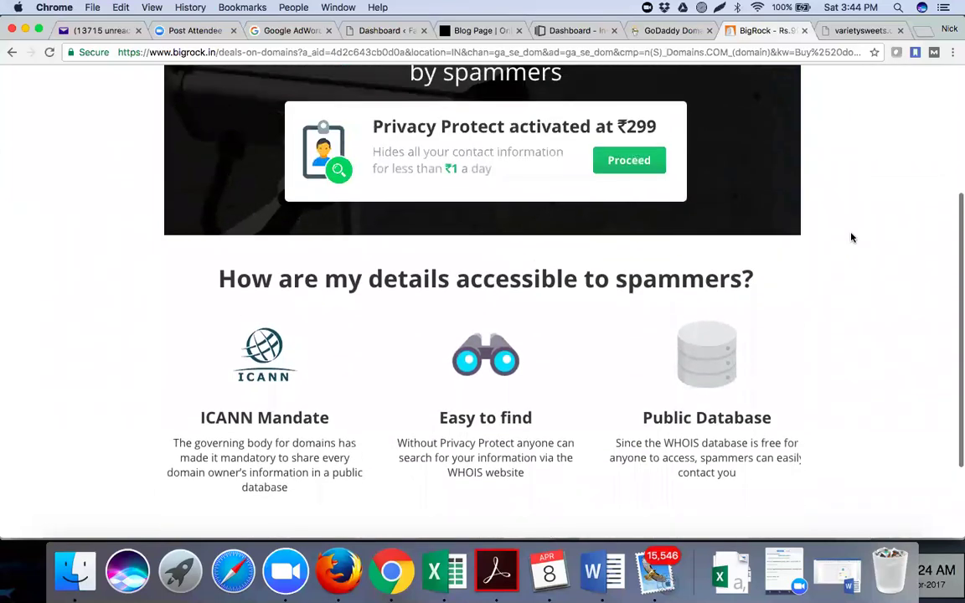
scroll(850, 238, "up", 2)
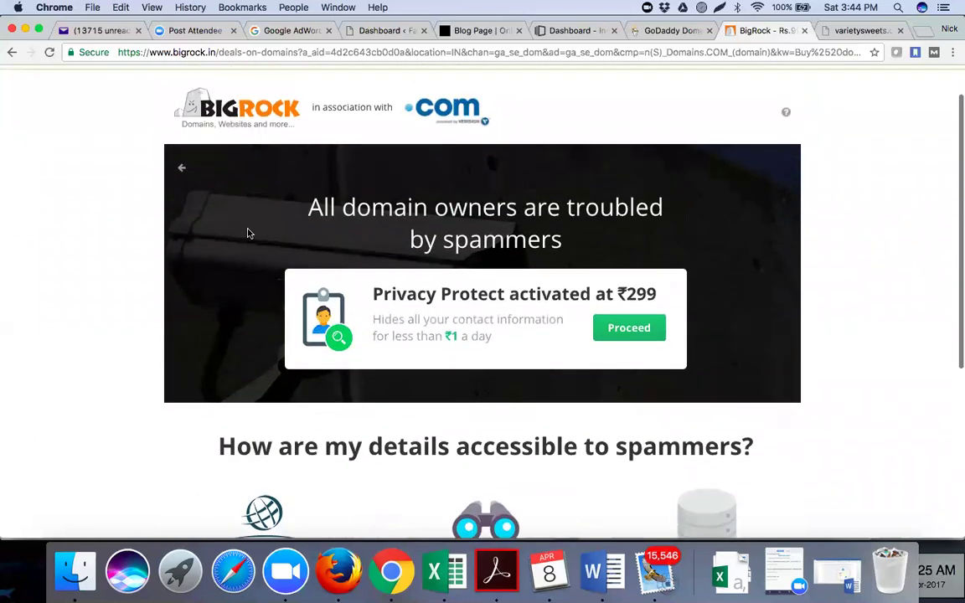
scroll(283, 231, "down", 3)
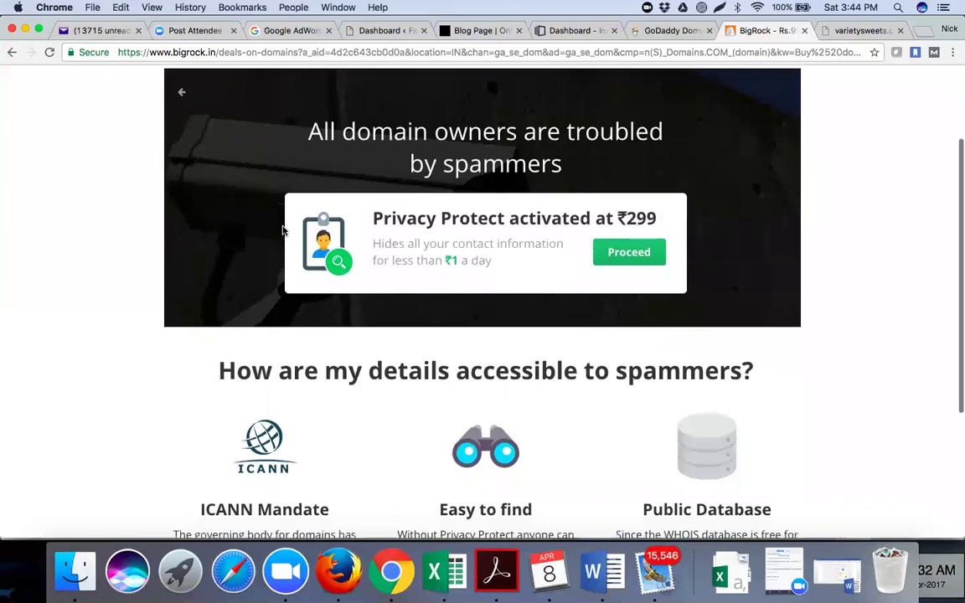
scroll(283, 231, "down", 5)
scroll(283, 231, "up", 5)
scroll(283, 231, "up", 3)
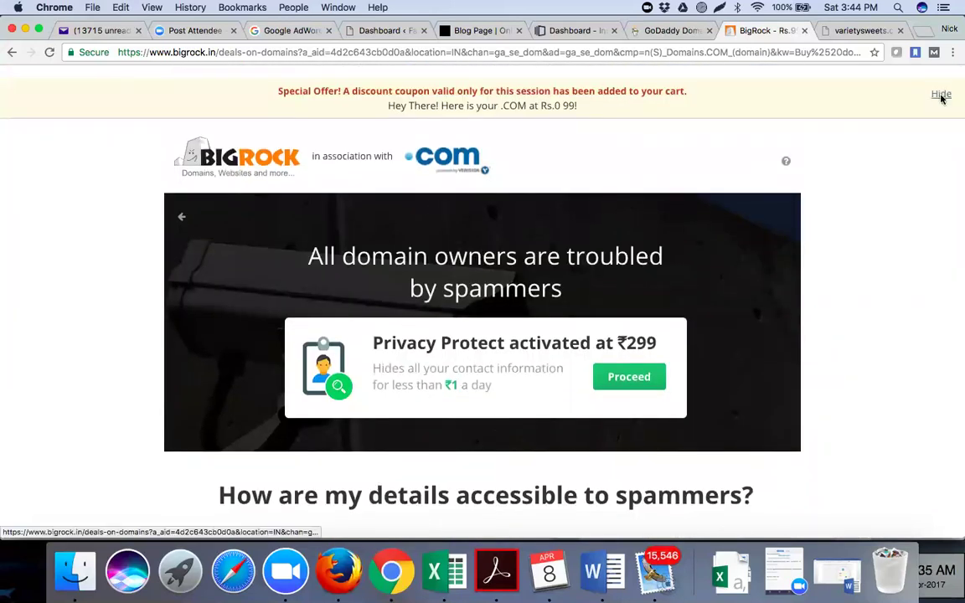
Hide the special-offer bar, choose nick-digital-marketing-training.com again, and review the ₹299 Privacy Protect offer.
left_click(941, 96)
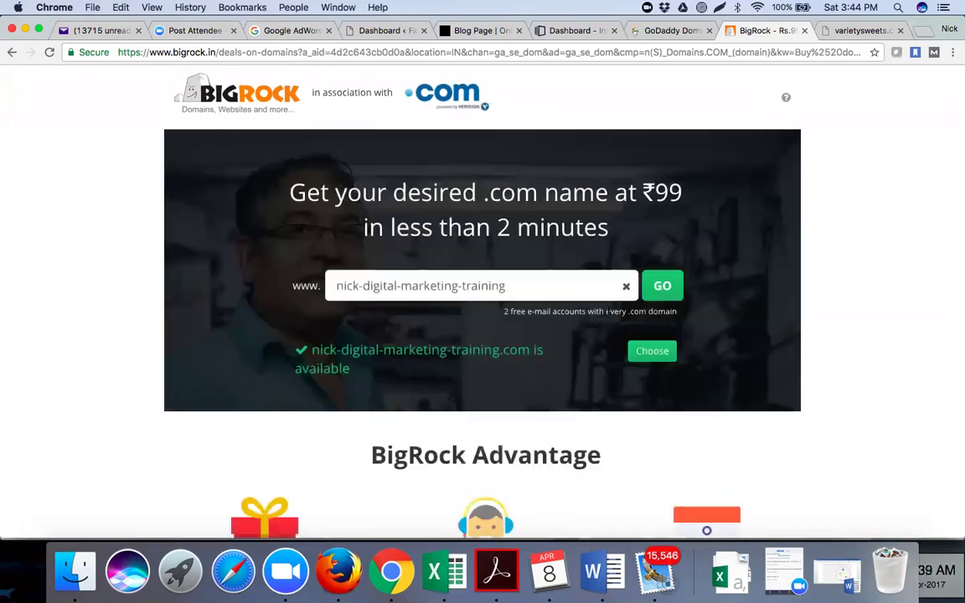
left_click(642, 355)
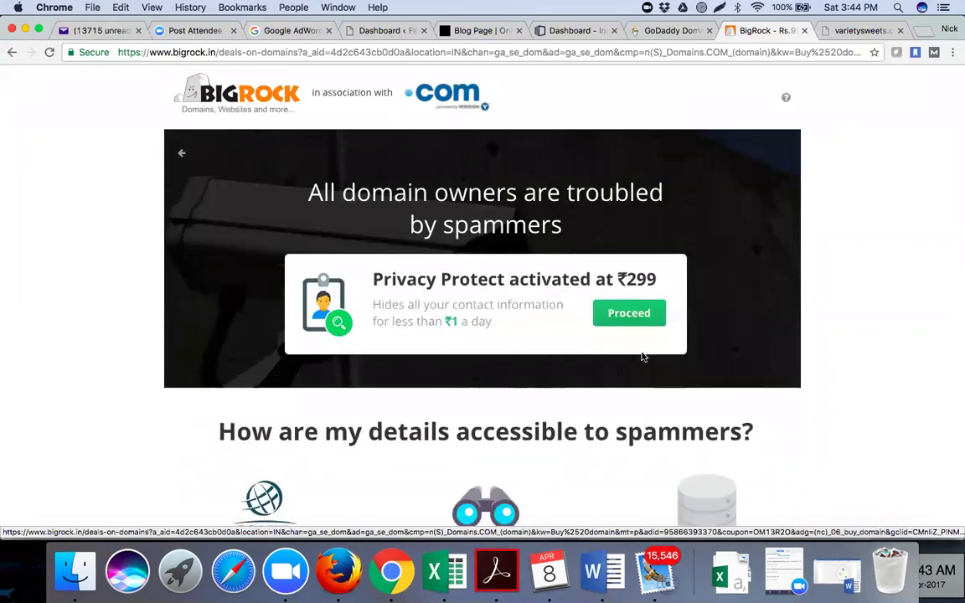
scroll(642, 355, "down", 2)
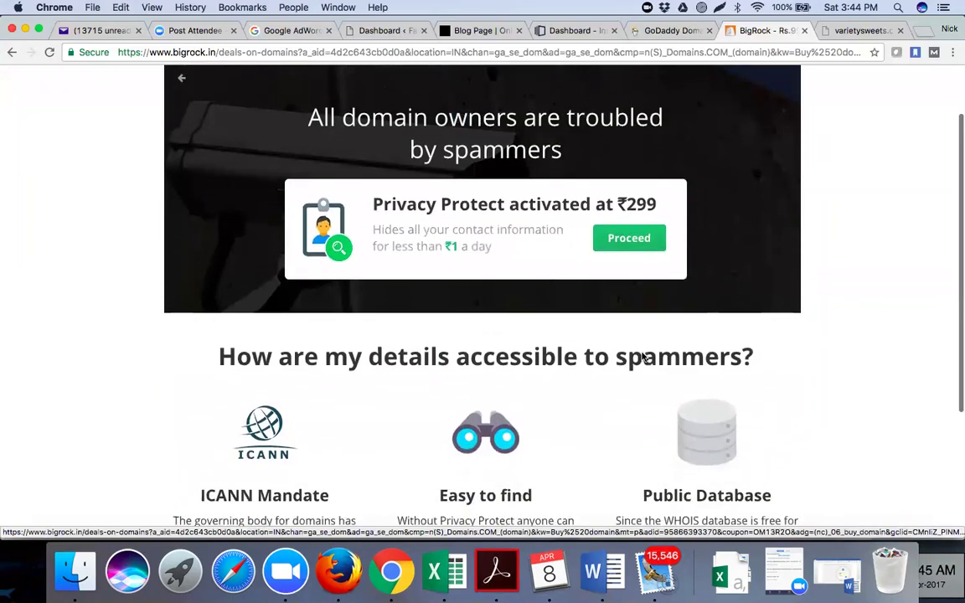
scroll(643, 355, "down", 5)
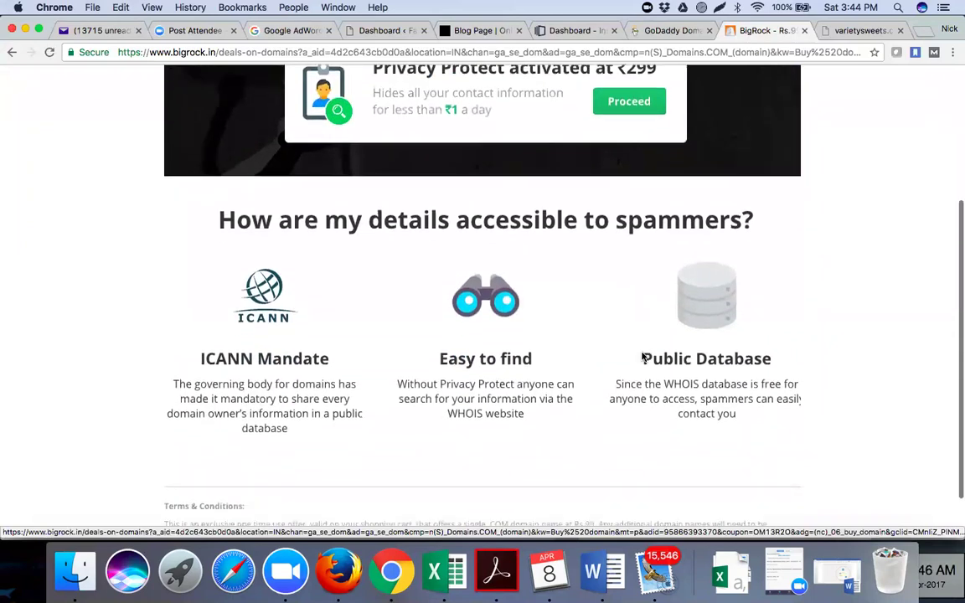
scroll(642, 355, "up", 7)
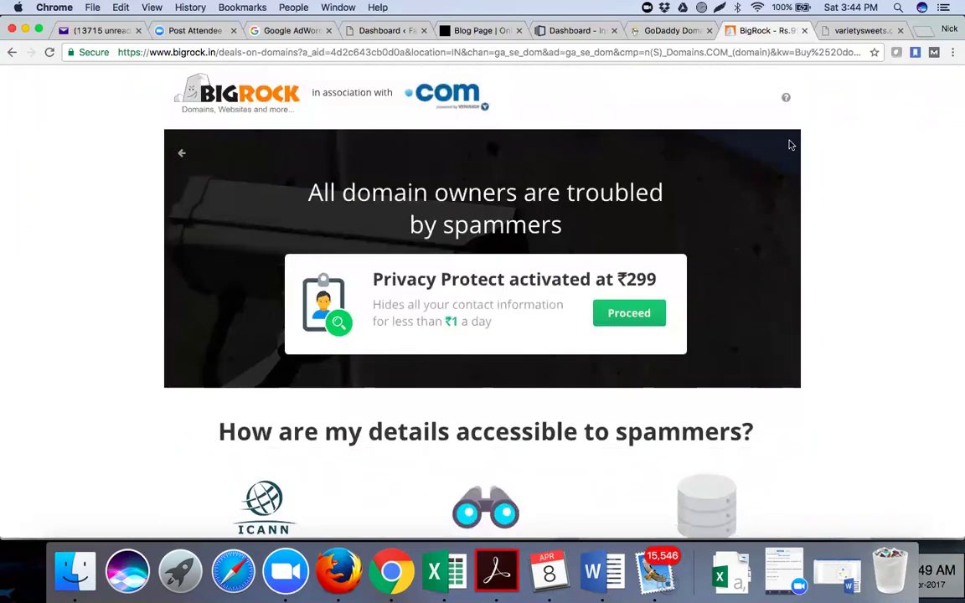
scroll(762, 254, "down", 3)
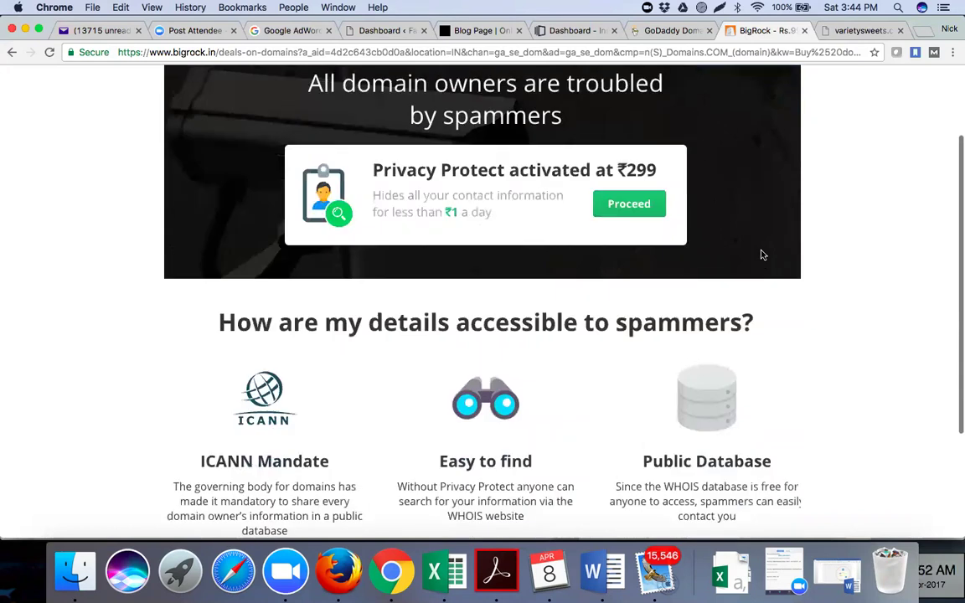
scroll(779, 271, "down", 4)
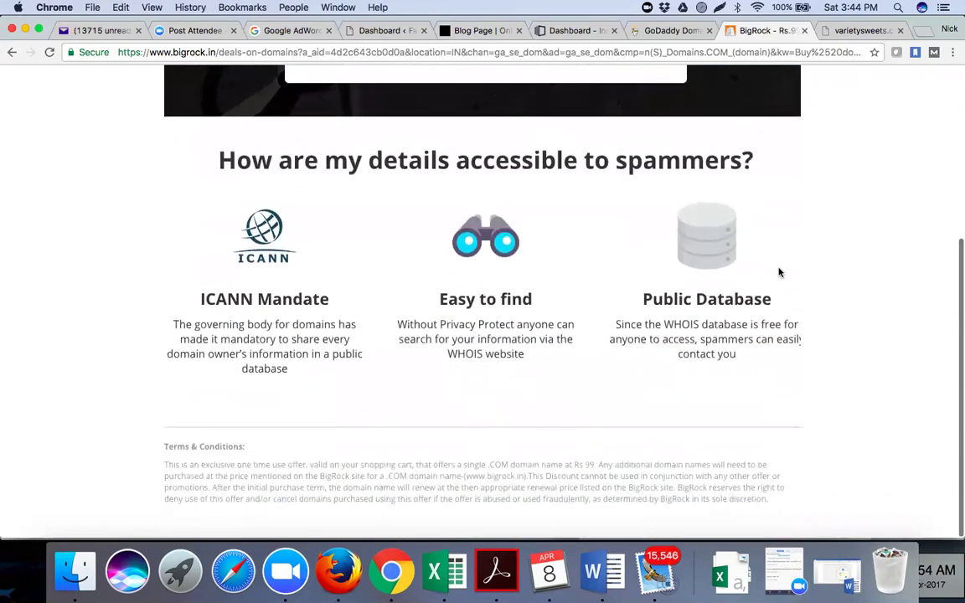
scroll(777, 271, "up", 7)
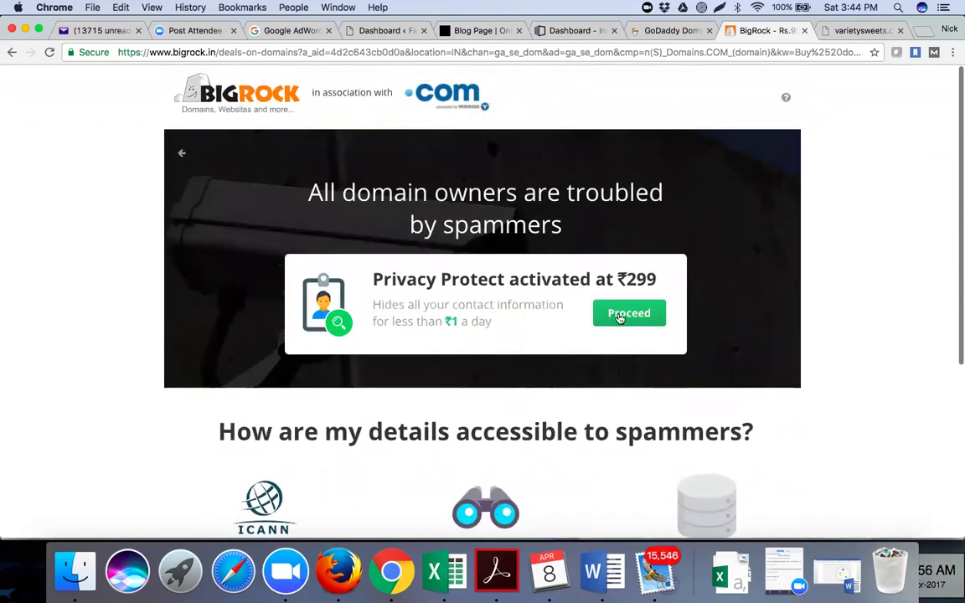
Proceed to checkout, keep the 1 Year at Rs. 639/yr duration, and remove privacy protection.
left_click(619, 315)
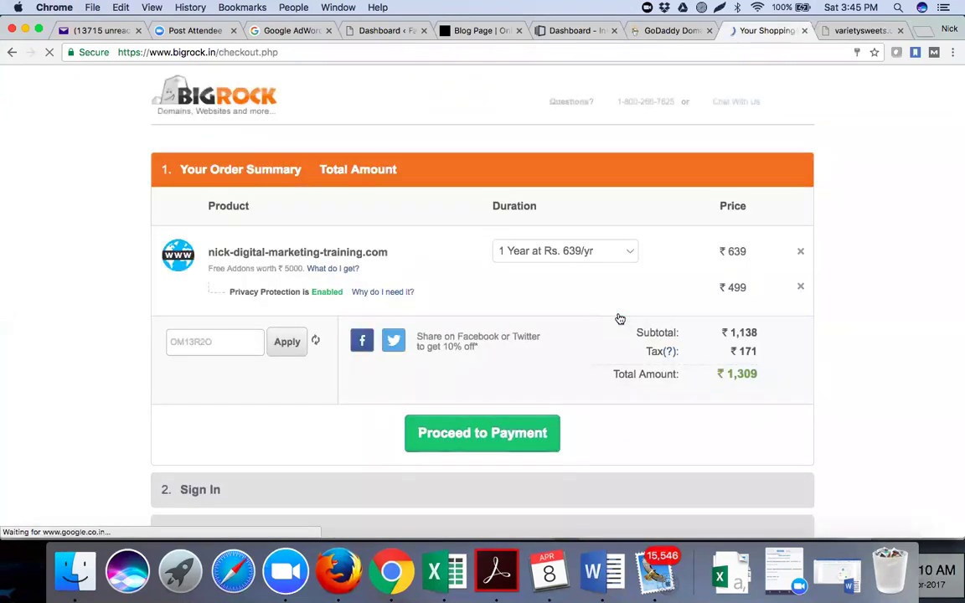
left_click(622, 254)
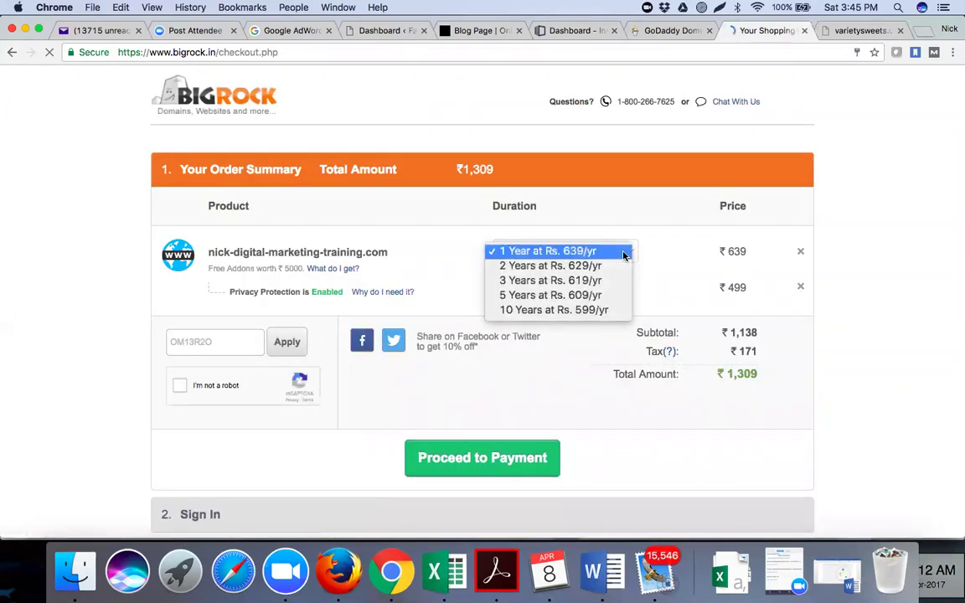
left_click(623, 256)
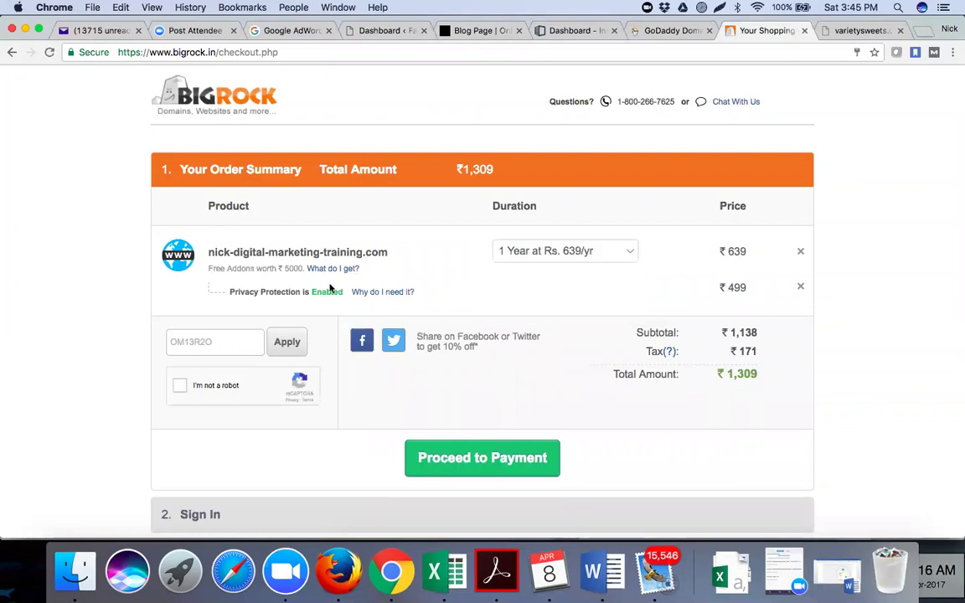
left_click(802, 288)
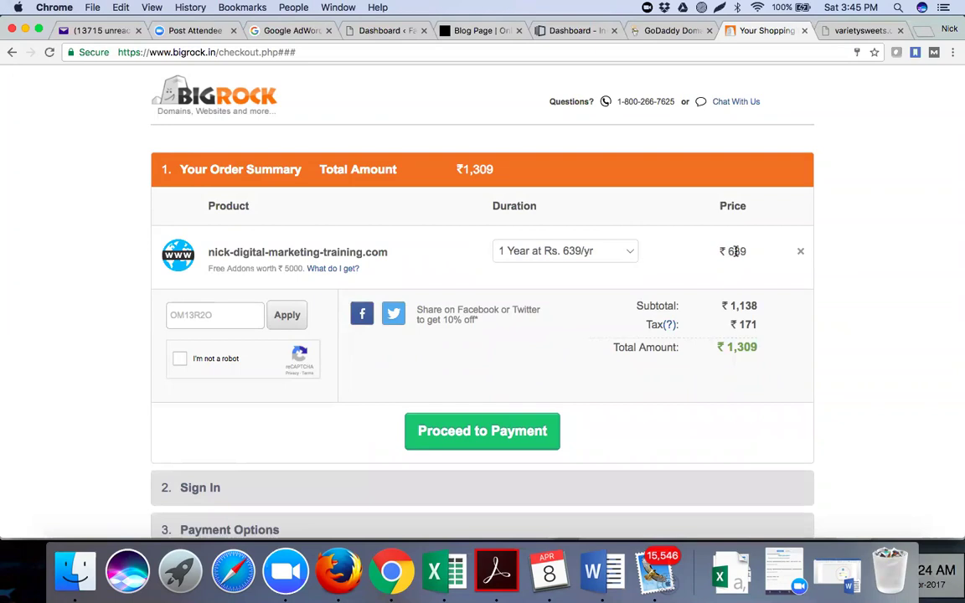
left_click(629, 256)
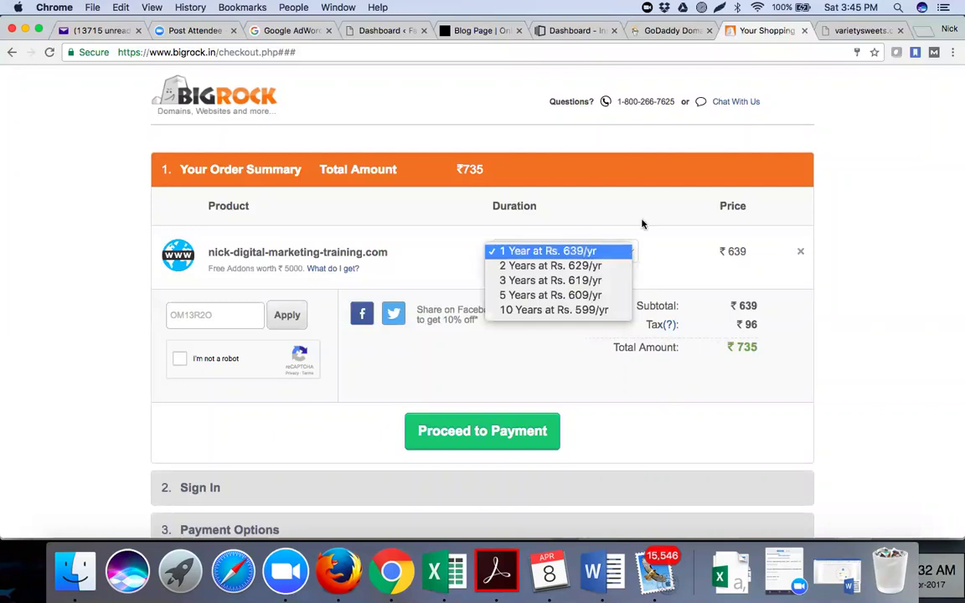
left_click(642, 224)
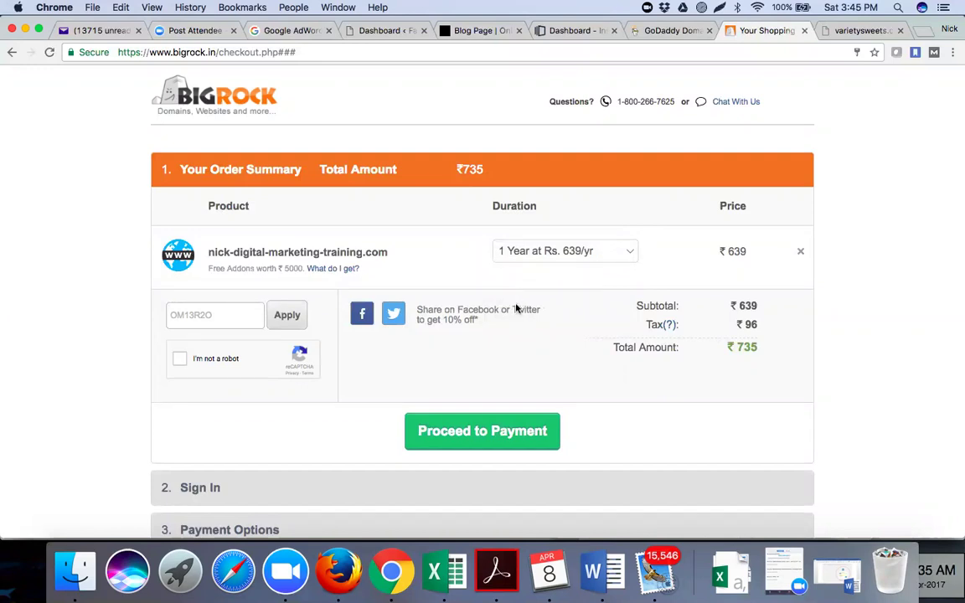
scroll(516, 306, "down", 2)
scroll(516, 308, "up", 2)
scroll(663, 266, "down", 1)
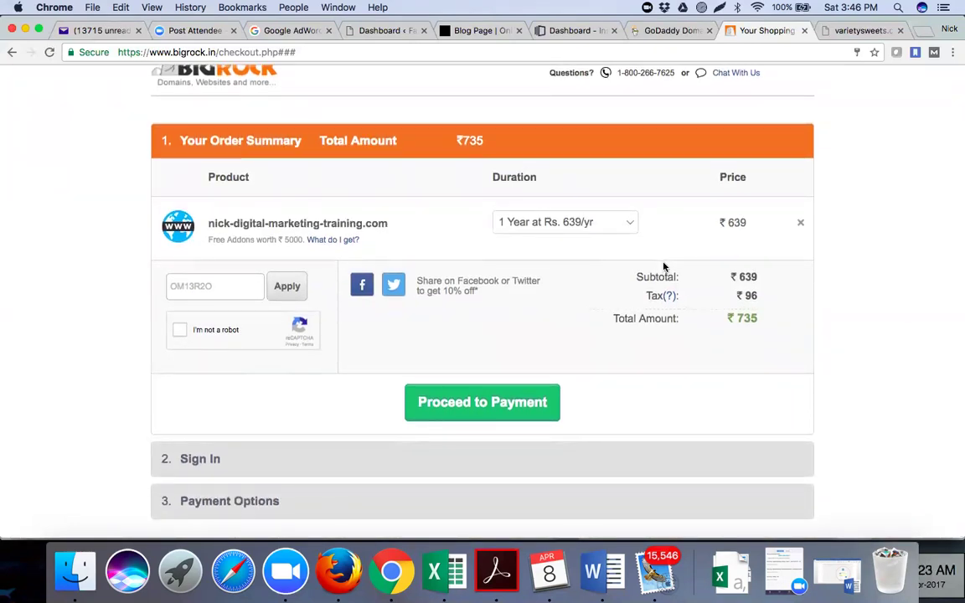
left_click(630, 223)
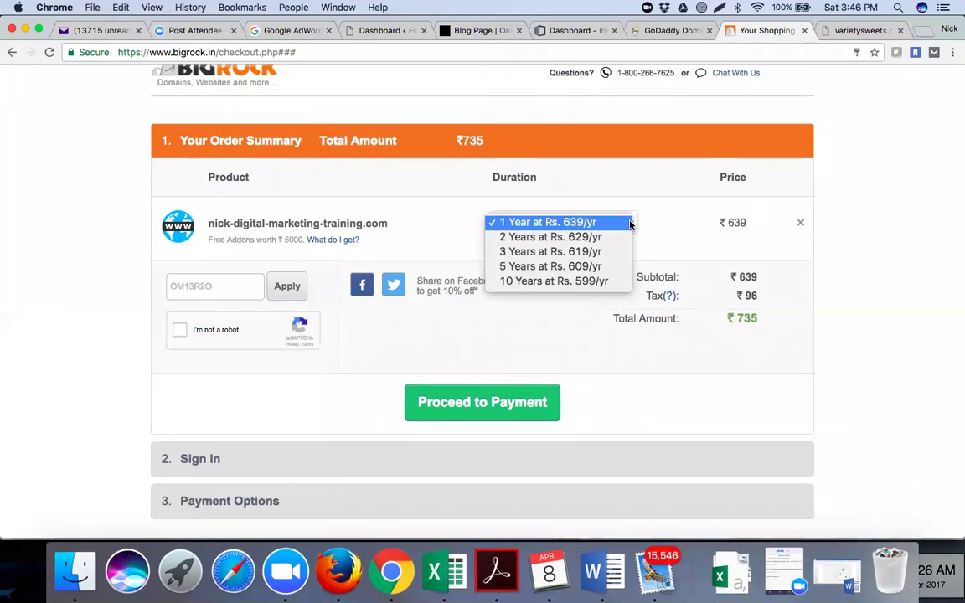
left_click(686, 229)
scroll(712, 180, "up", 2)
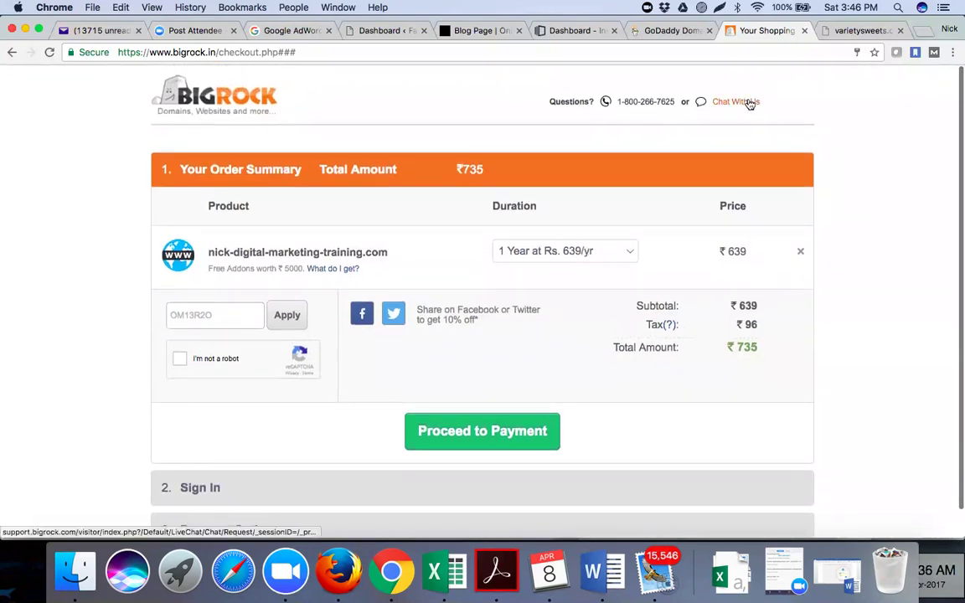
Start a BigRock support chat, then return to GoDaddy's results for nicks-digital-marketing-training.com.
left_click(750, 102)
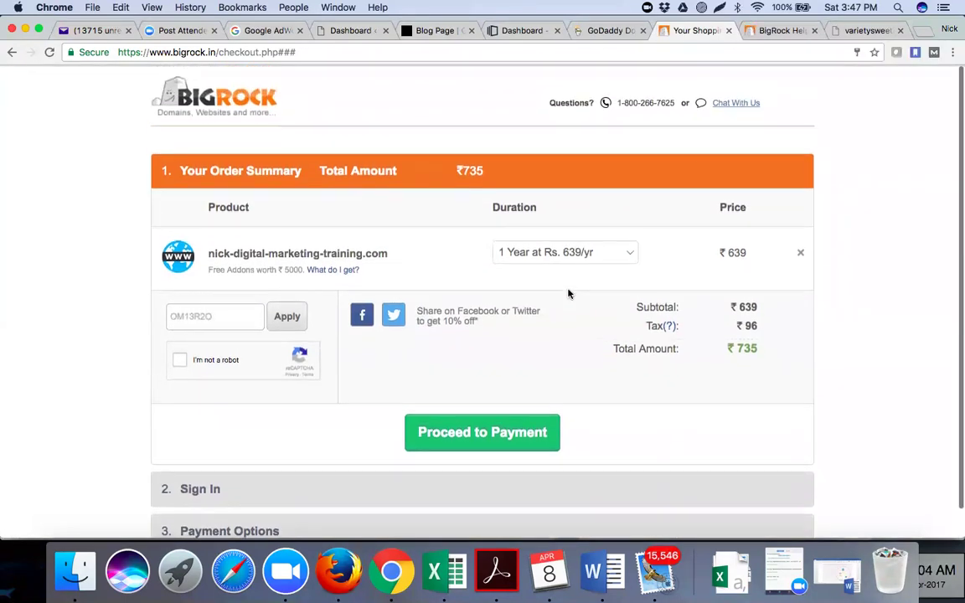
left_click(609, 31)
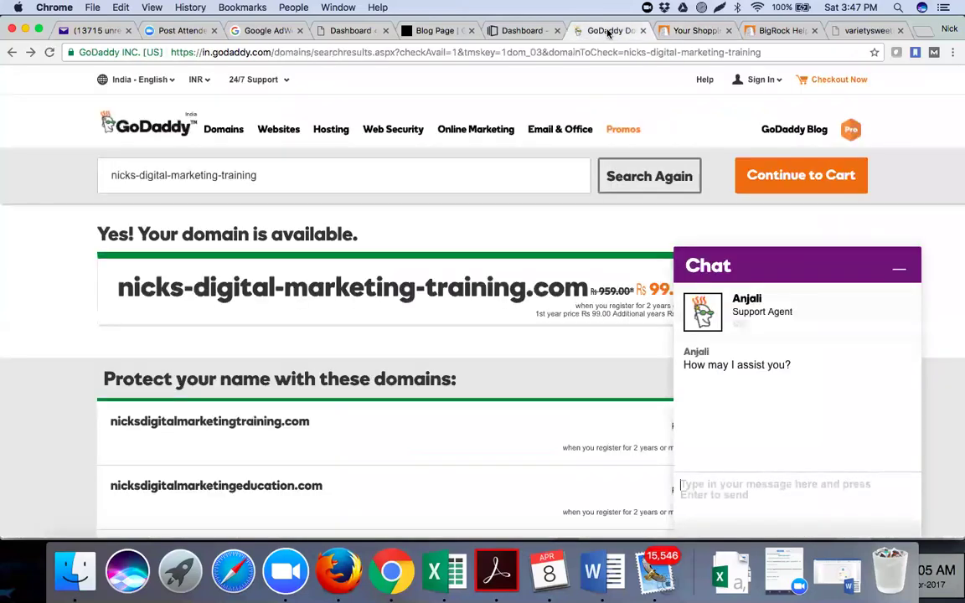
Go back to the Google results and open ZNetLive's ₹89 cheapest .COM domain sale page.
left_click(13, 53)
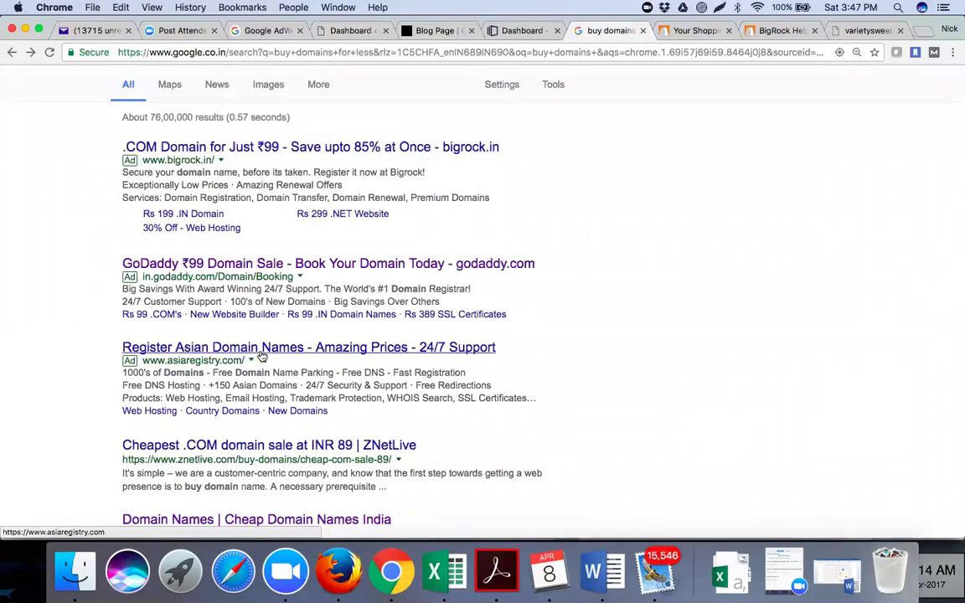
scroll(262, 356, "down", 2)
left_click(261, 367)
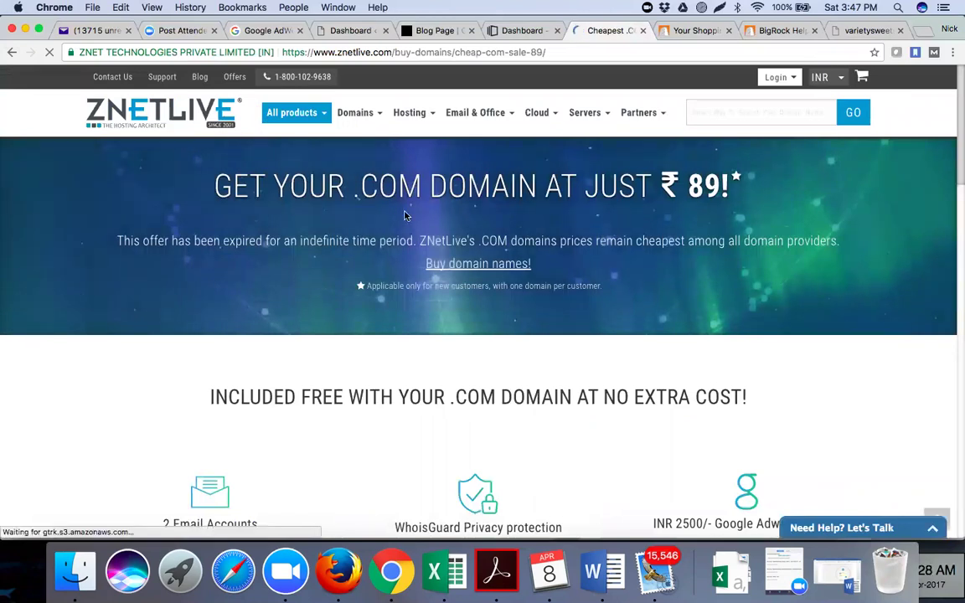
Review ZNetLive's .com offer, enter nicks-digital-marketing.com in its domain search, and dismiss the price-guarantee popup.
scroll(410, 205, "down", 5)
scroll(404, 216, "down", 5)
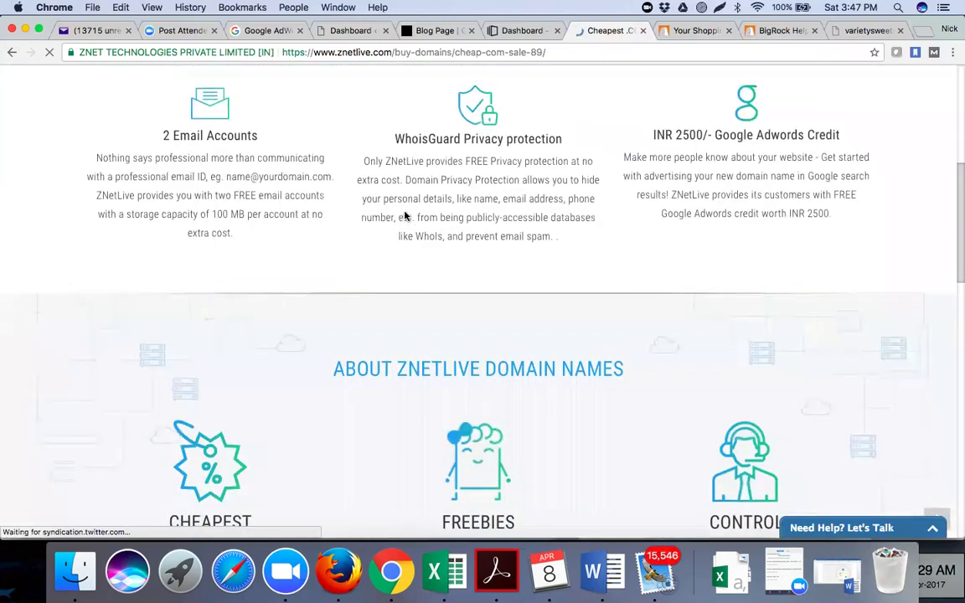
scroll(405, 216, "down", 13)
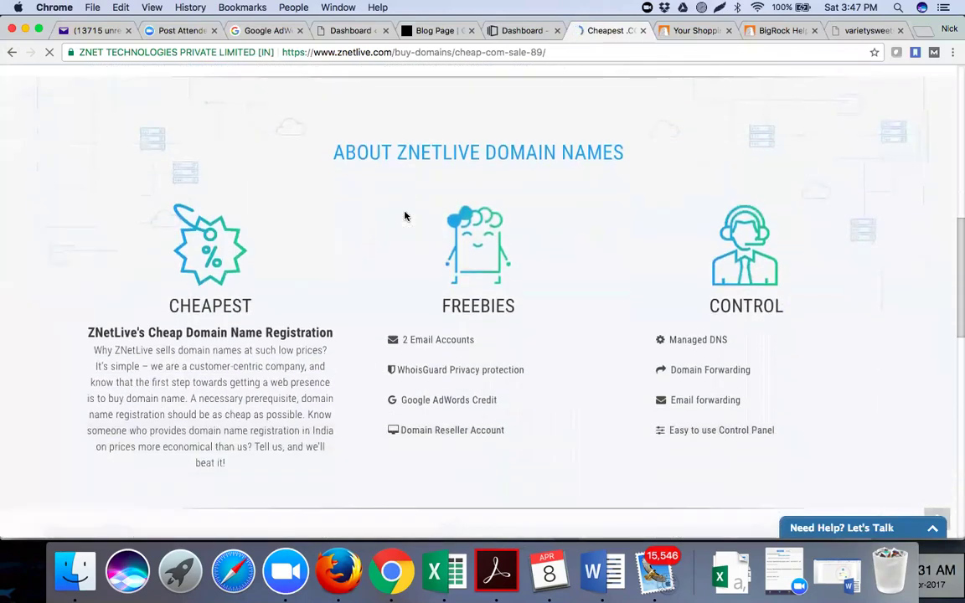
scroll(405, 216, "down", 13)
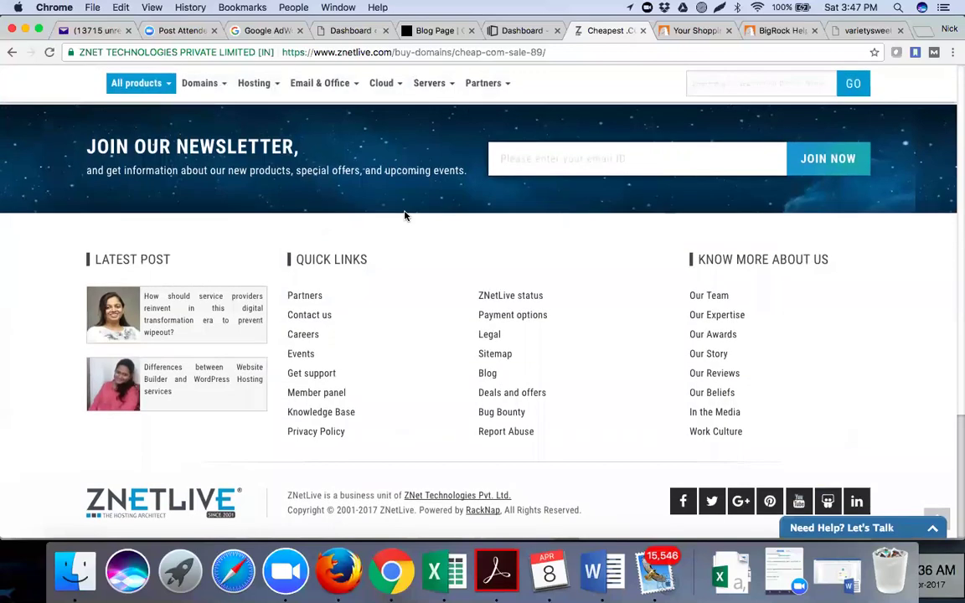
scroll(405, 216, "up", 20)
scroll(405, 216, "up", 6)
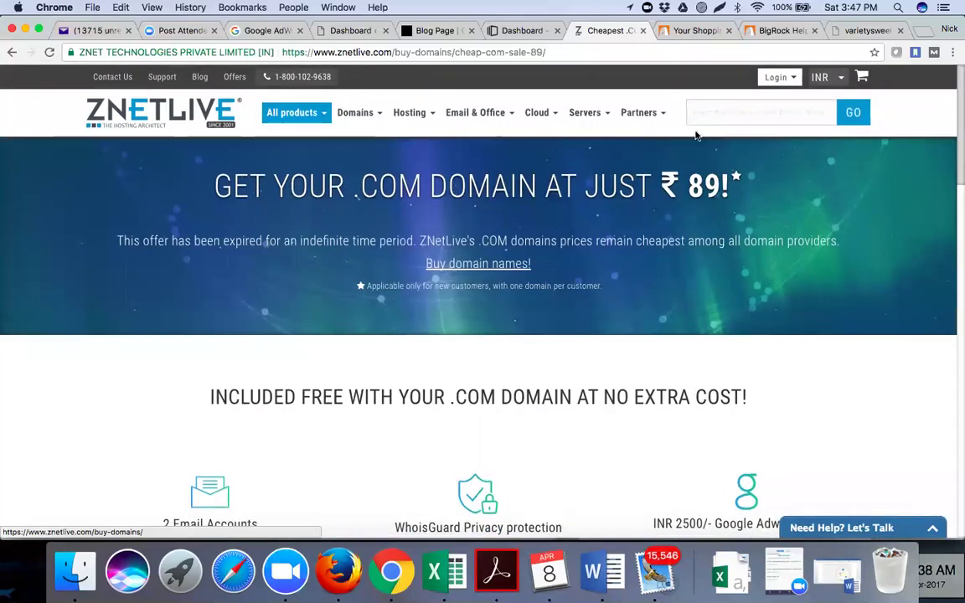
left_click(724, 121)
type("nicks-di")
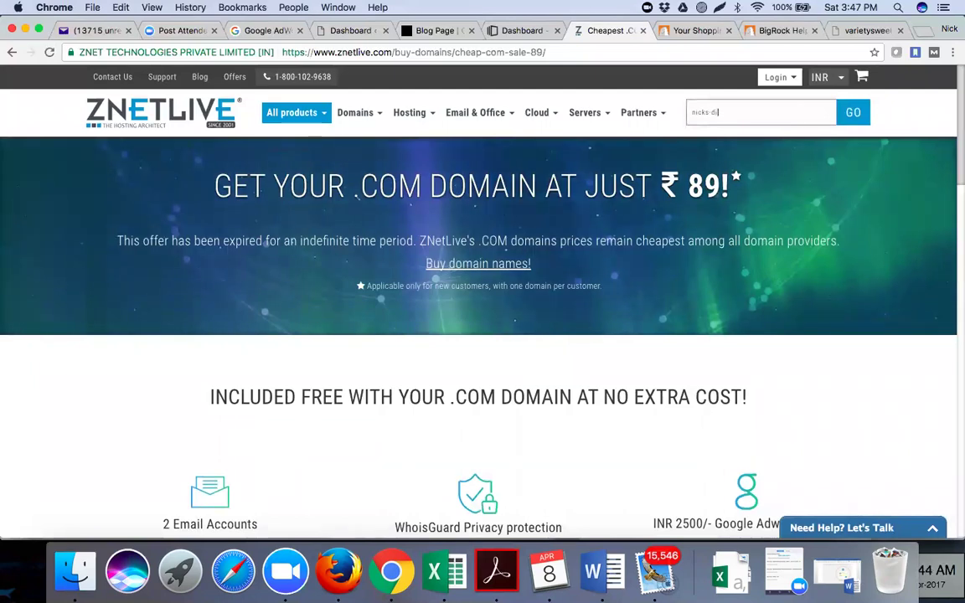
type("gital-marketing.com")
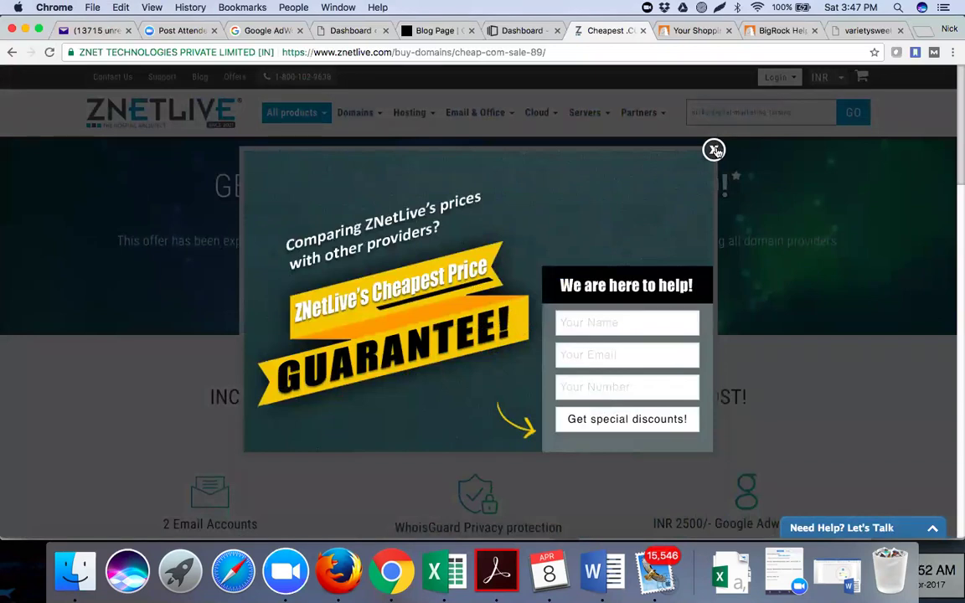
left_click(714, 149)
Run the ZNetLive search for nicks-digital-marketing-taining and scroll through the extension prices.
left_click(854, 114)
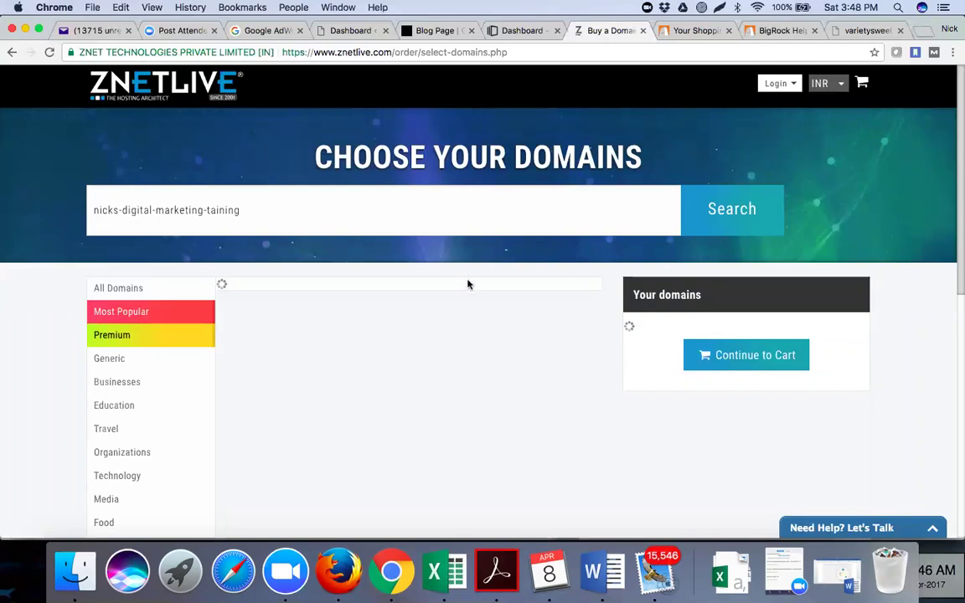
scroll(453, 356, "down", 3)
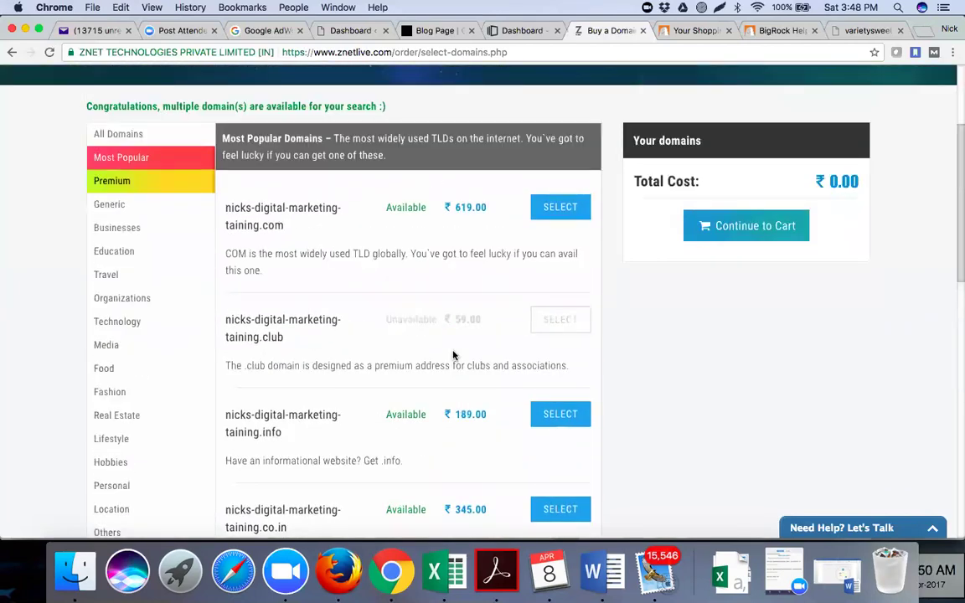
scroll(453, 356, "down", 3)
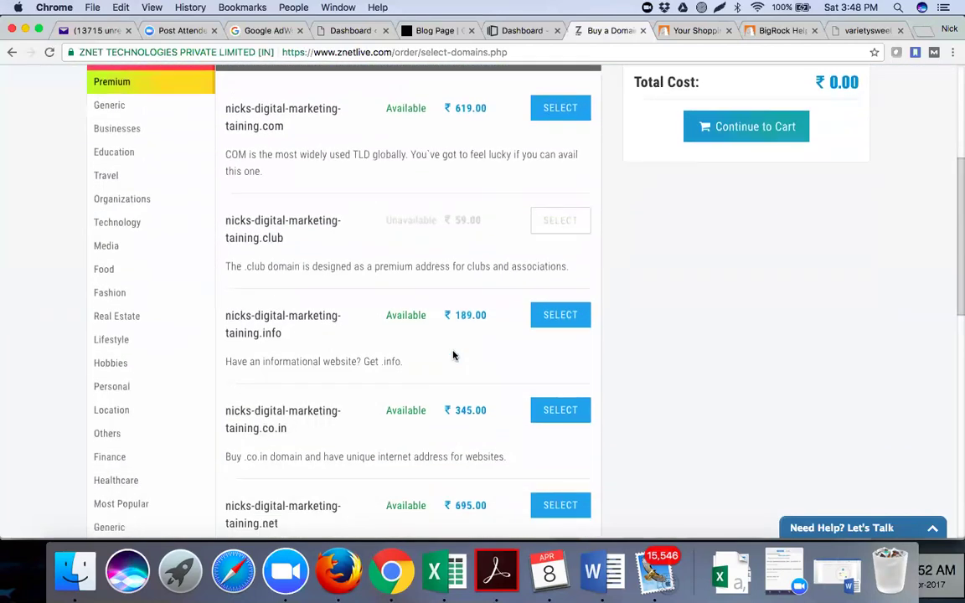
scroll(453, 355, "down", 5)
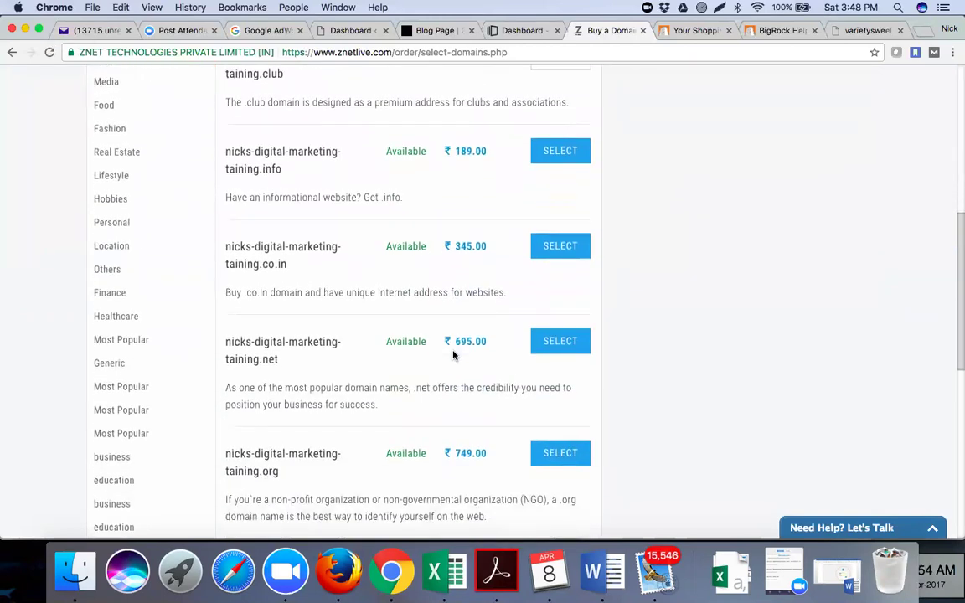
scroll(453, 356, "down", 1)
scroll(453, 356, "down", 2)
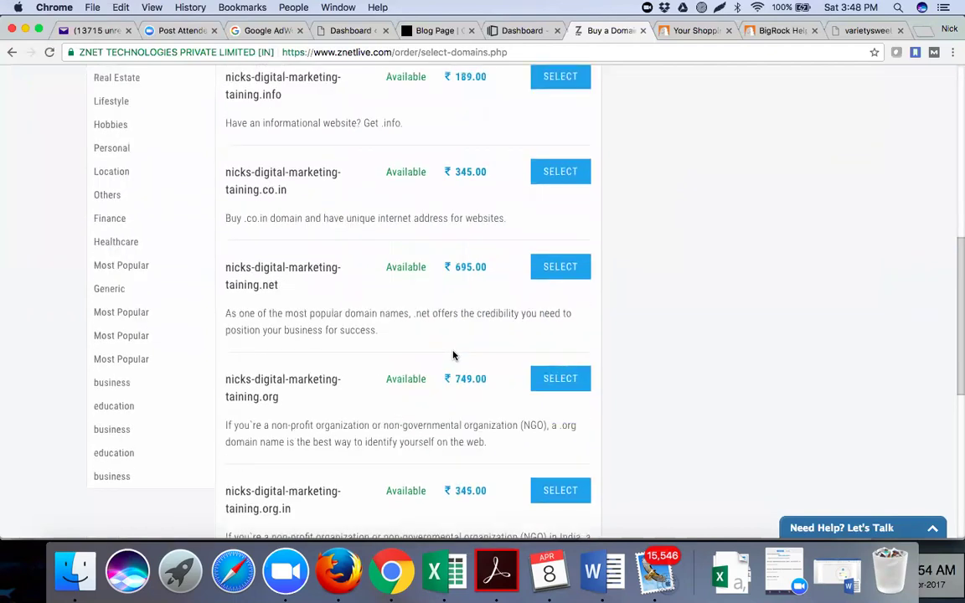
scroll(453, 356, "down", 4)
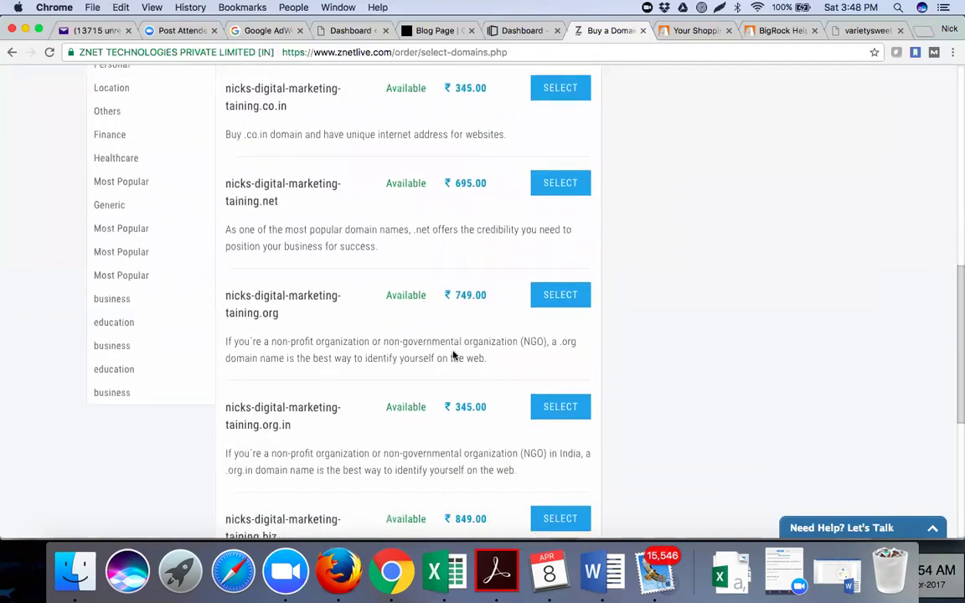
scroll(453, 356, "down", 6)
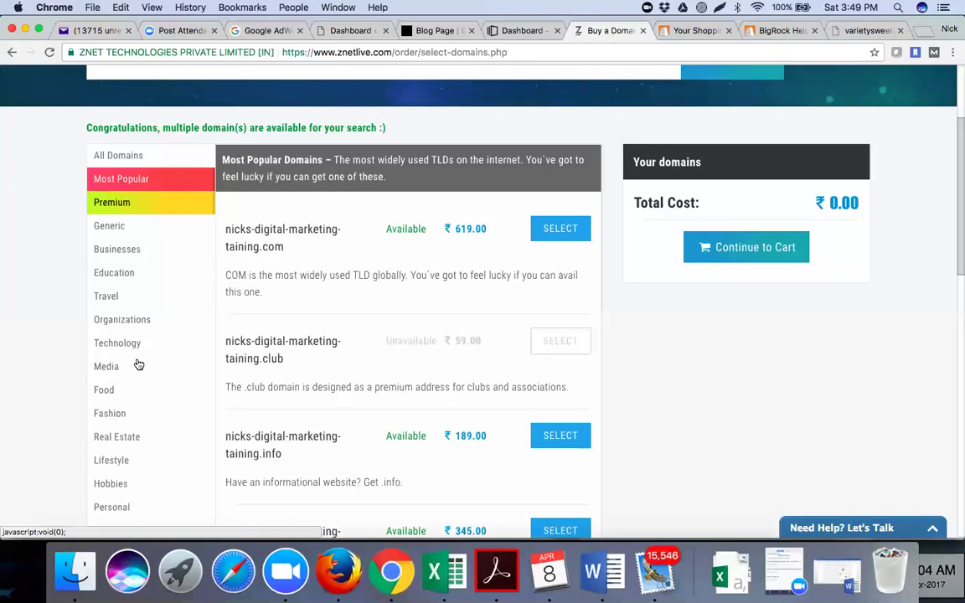
Browse the Media, Fashion, Generic and Businesses extension categories, then dismiss the promotional popup.
left_click(139, 364)
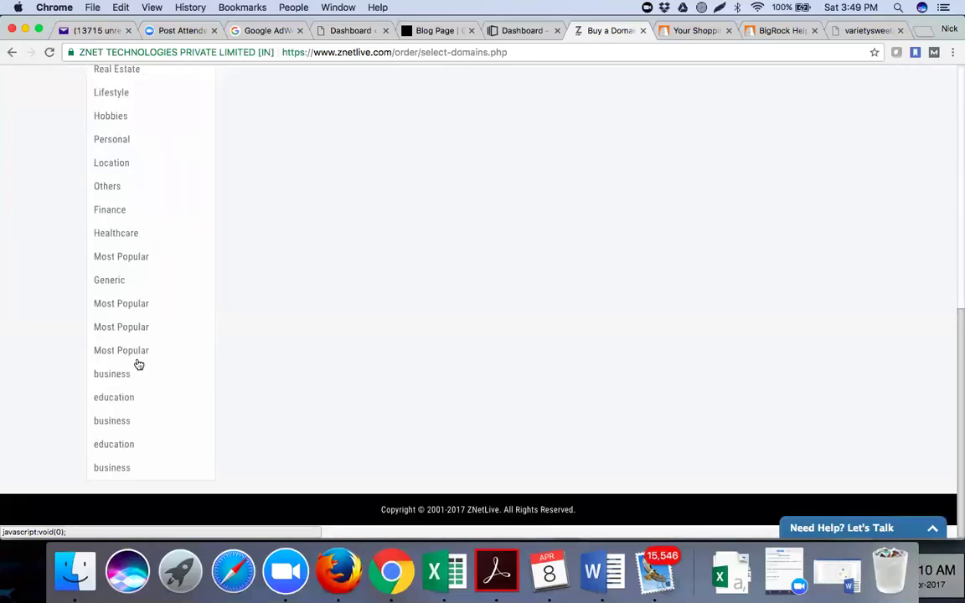
scroll(139, 364, "up", 3)
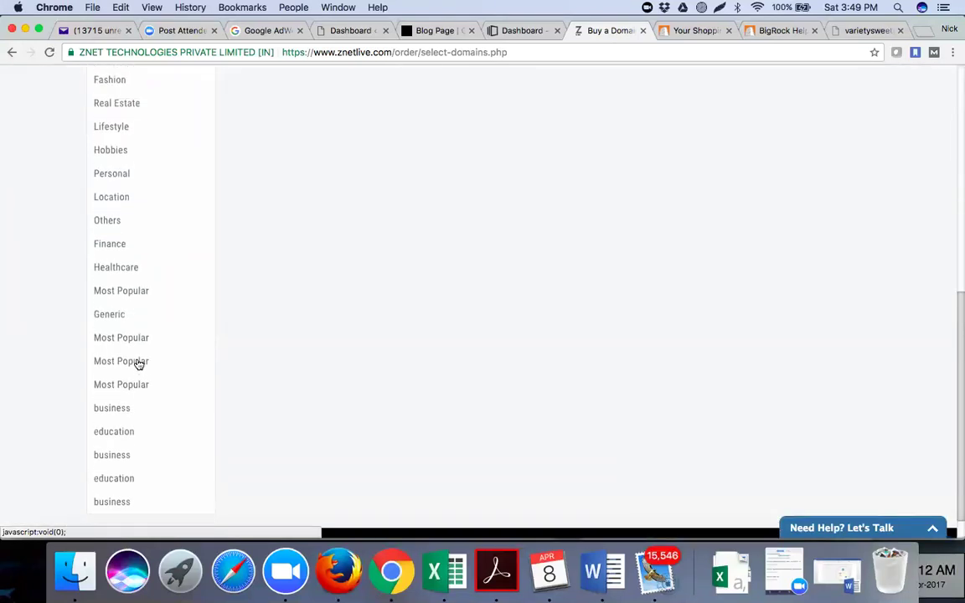
scroll(139, 364, "up", 4)
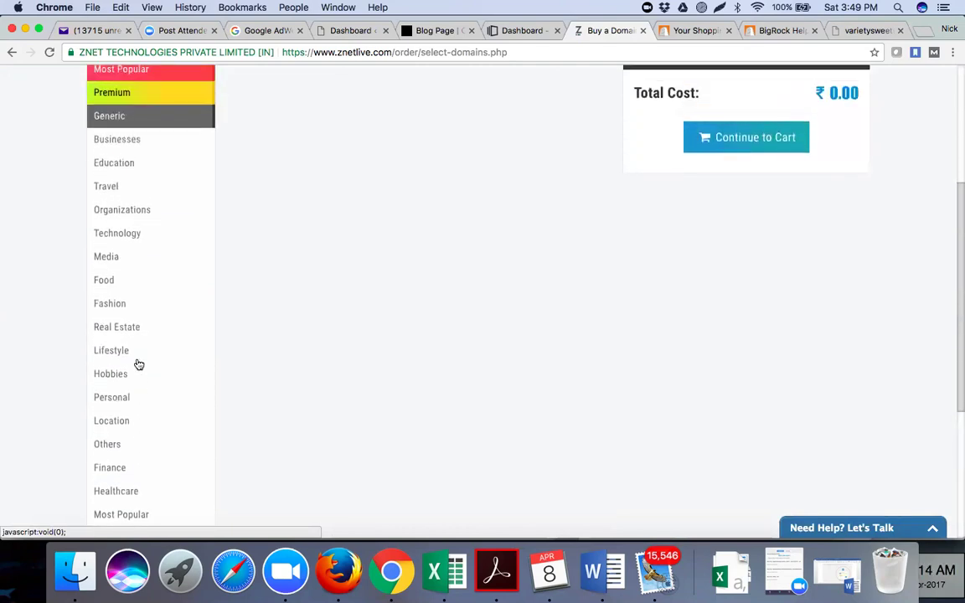
scroll(139, 364, "up", 3)
scroll(139, 364, "down", 4)
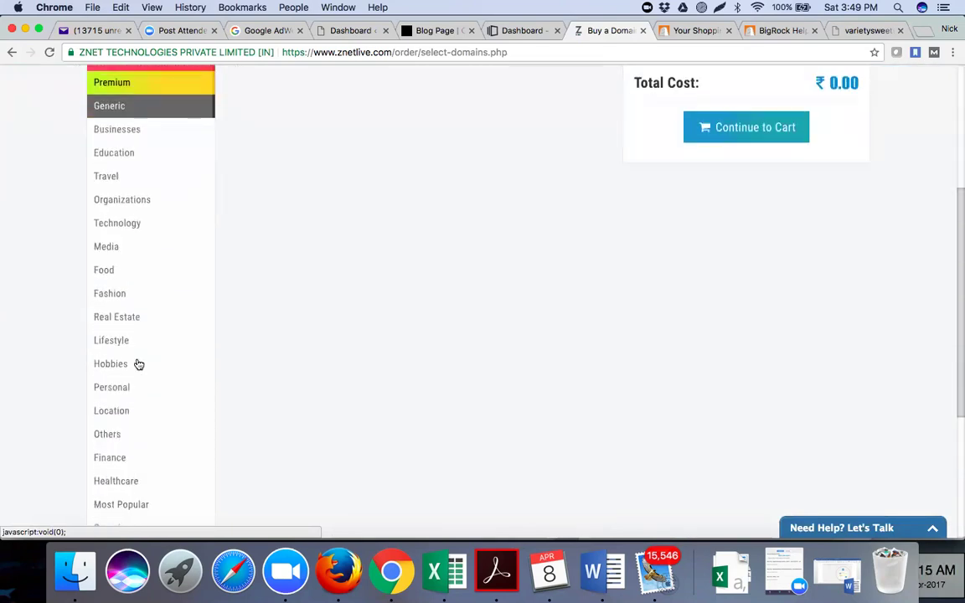
scroll(139, 364, "up", 2)
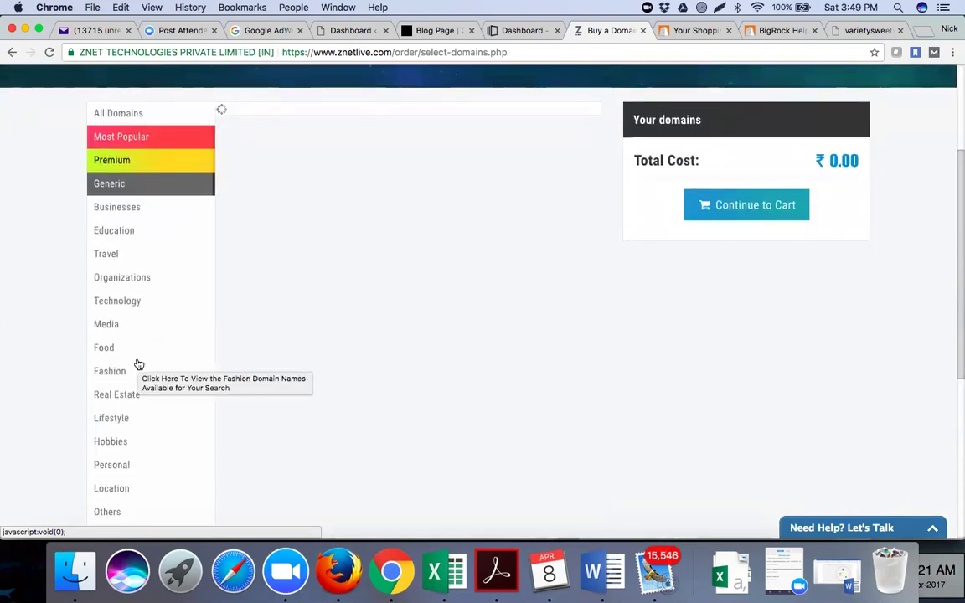
left_click(139, 365)
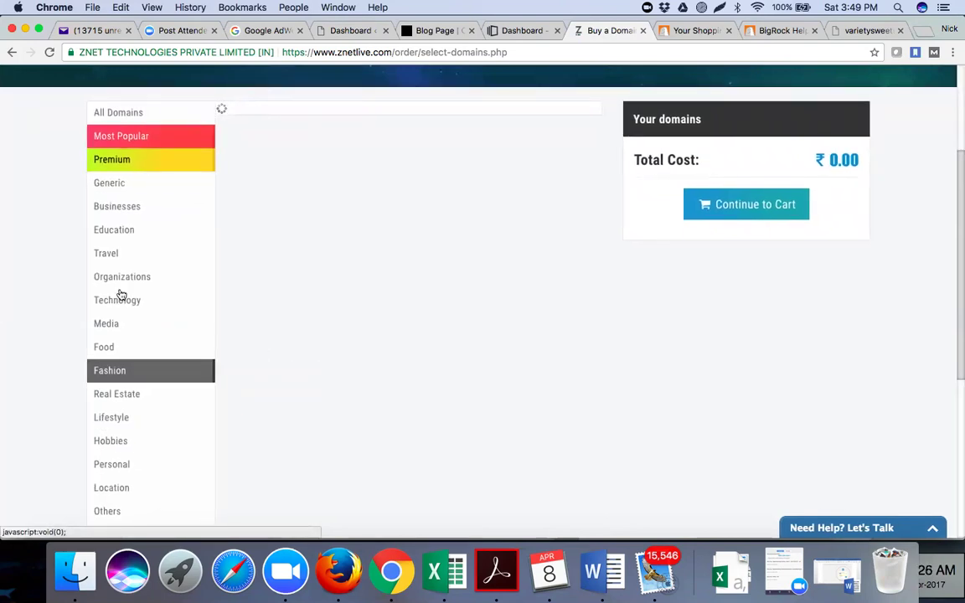
left_click(120, 184)
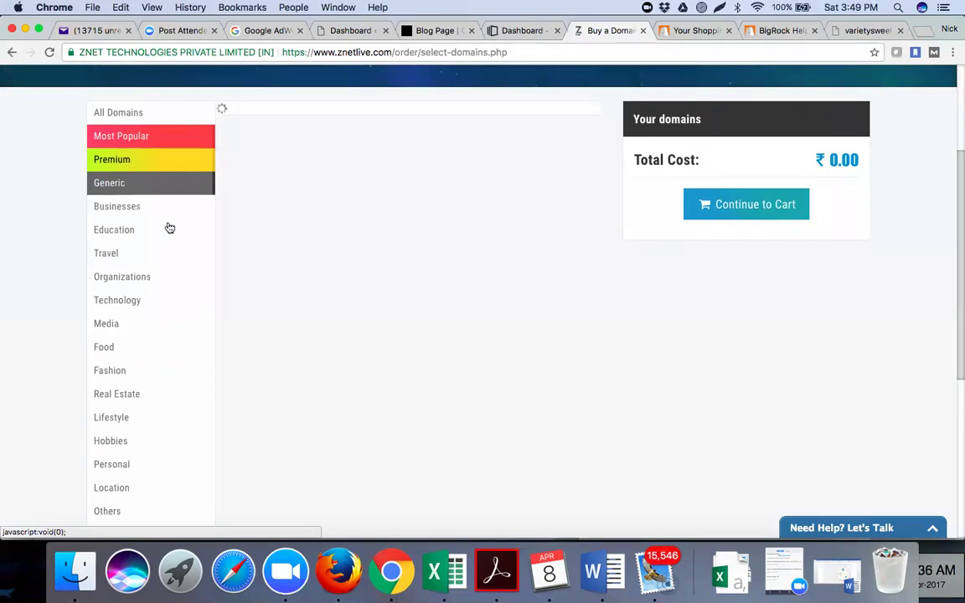
scroll(333, 335, "down", 5)
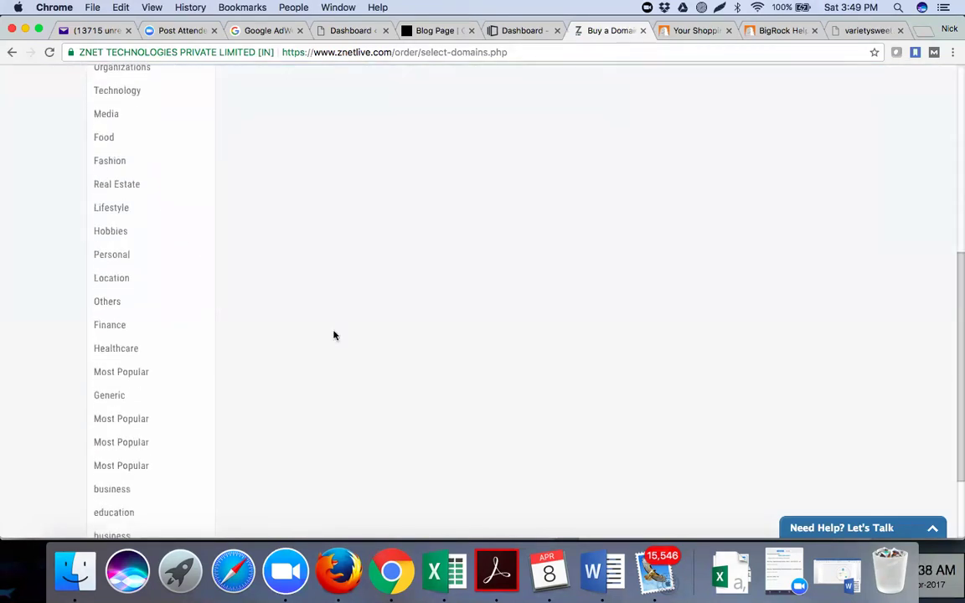
scroll(333, 335, "up", 8)
scroll(334, 335, "up", 2)
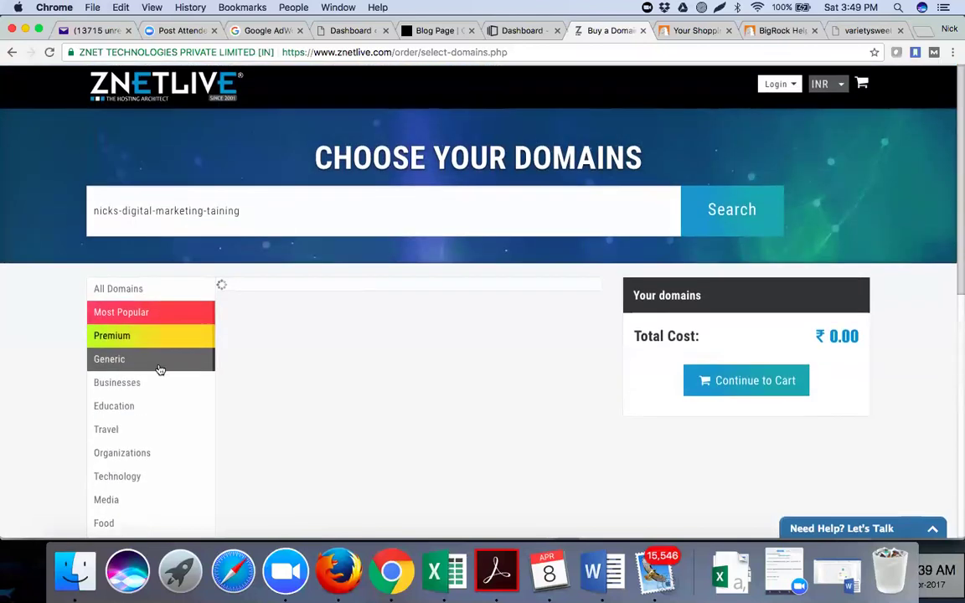
left_click(141, 387)
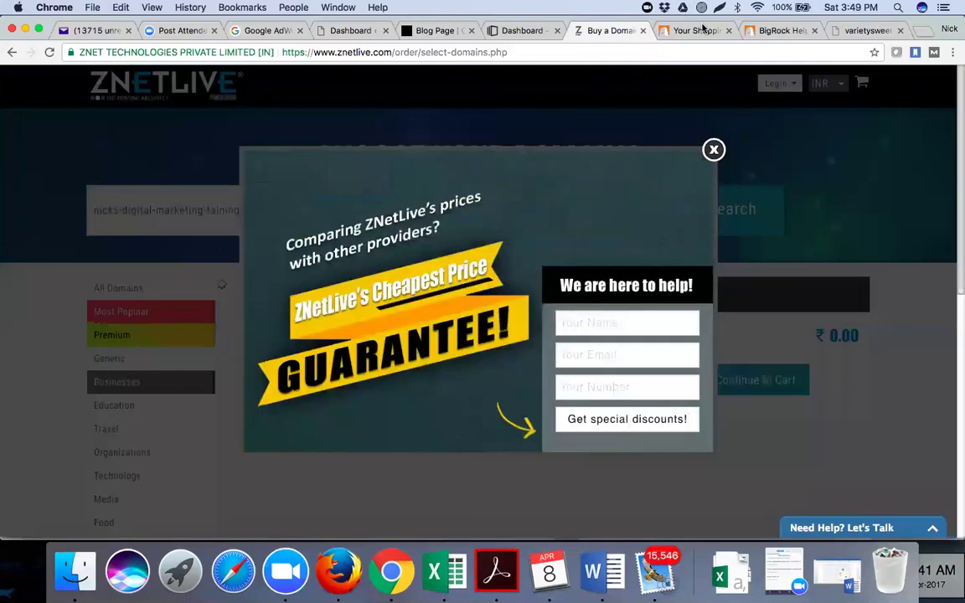
key("Escape")
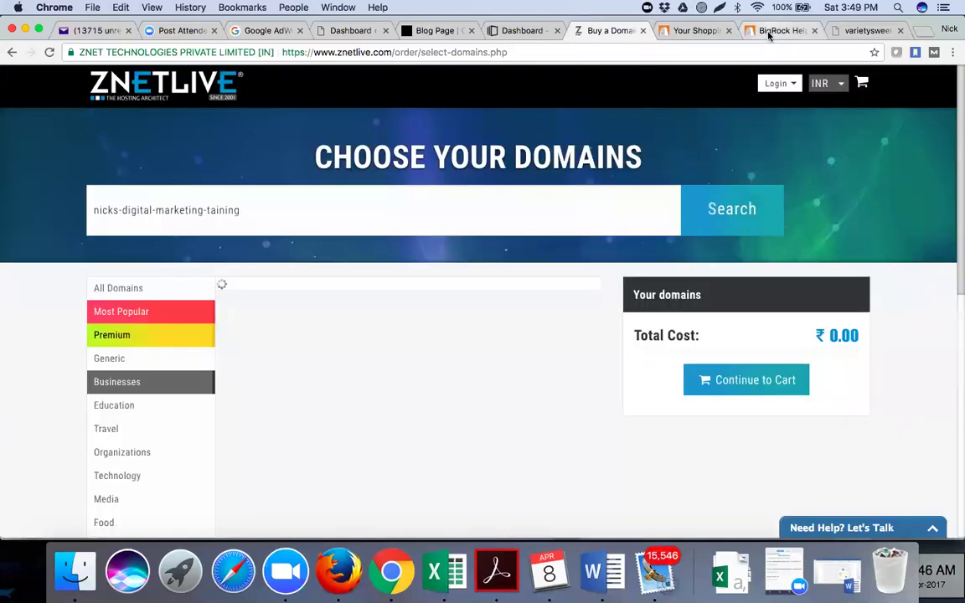
Close the BigRock help chat tab and open a new incognito window.
left_click(769, 32)
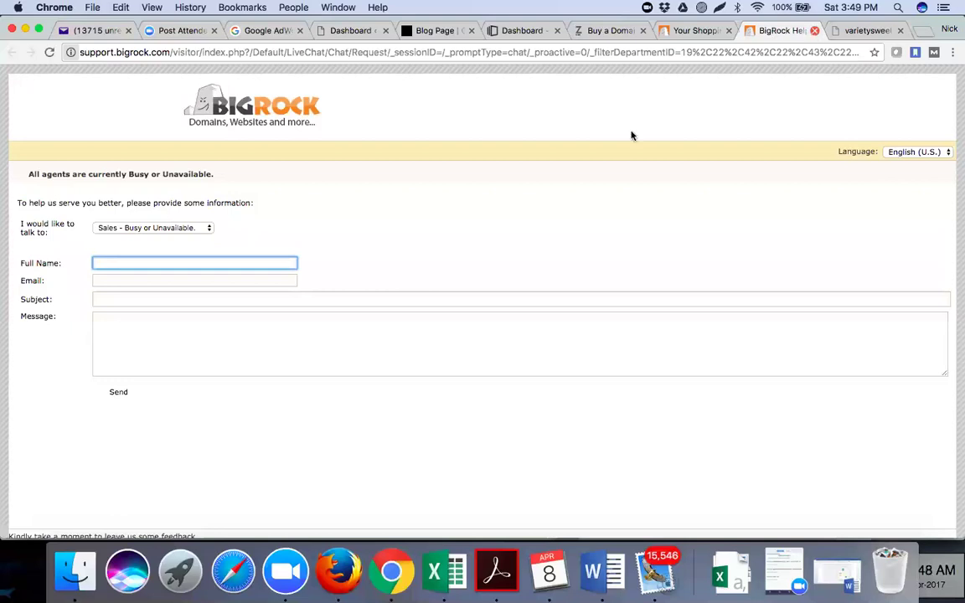
key("super+w")
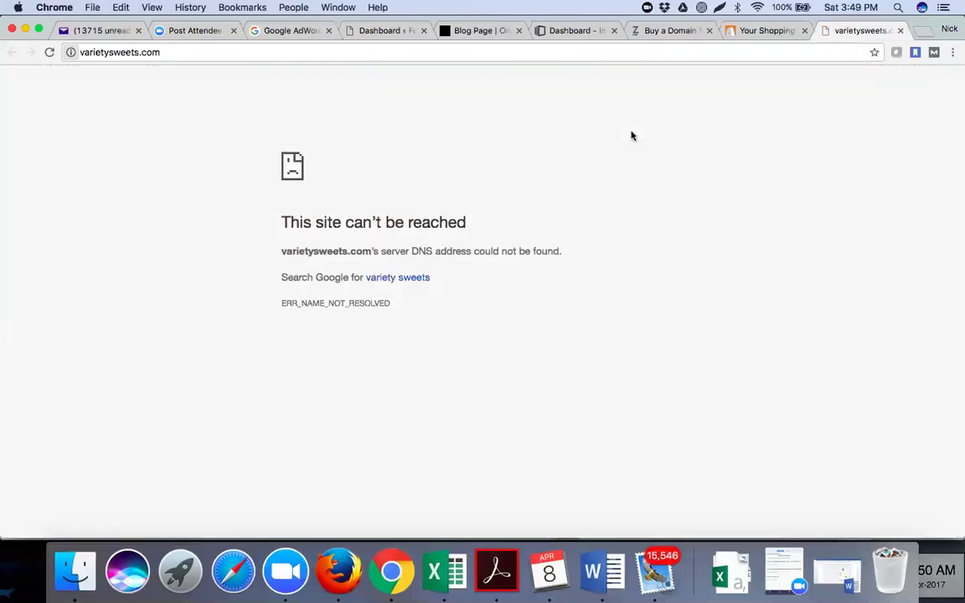
left_click(953, 53)
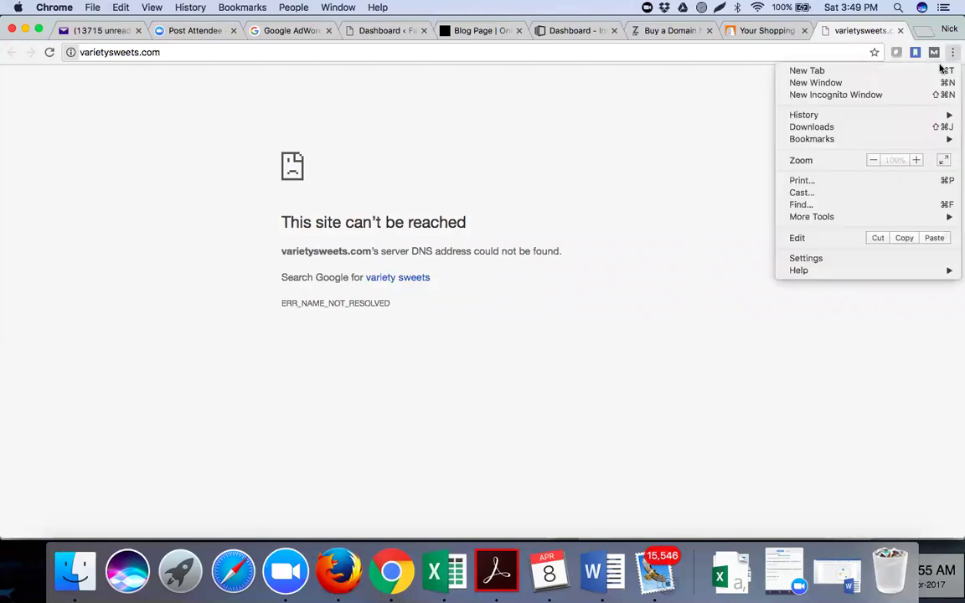
left_click(878, 96)
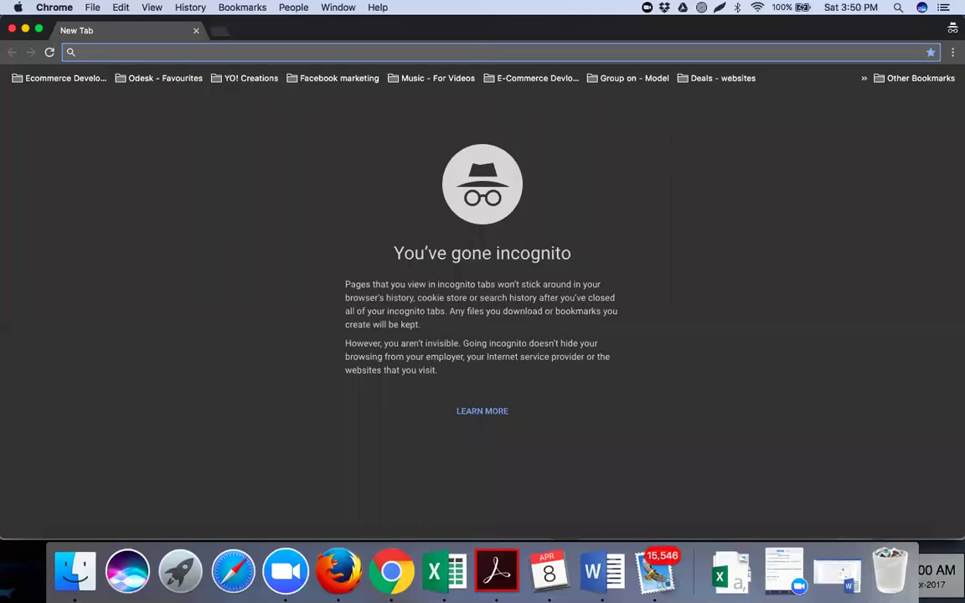
Google 'buy domain for less' on google.com and open GoDaddy's ₹99 domain sale ad.
type("google.com")
key("Return")
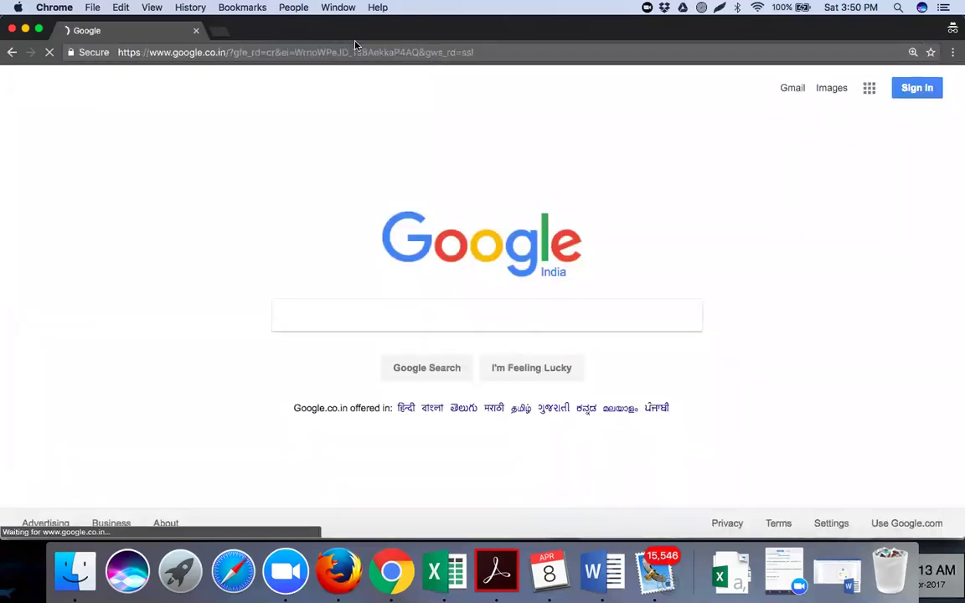
left_click(321, 313)
type("b")
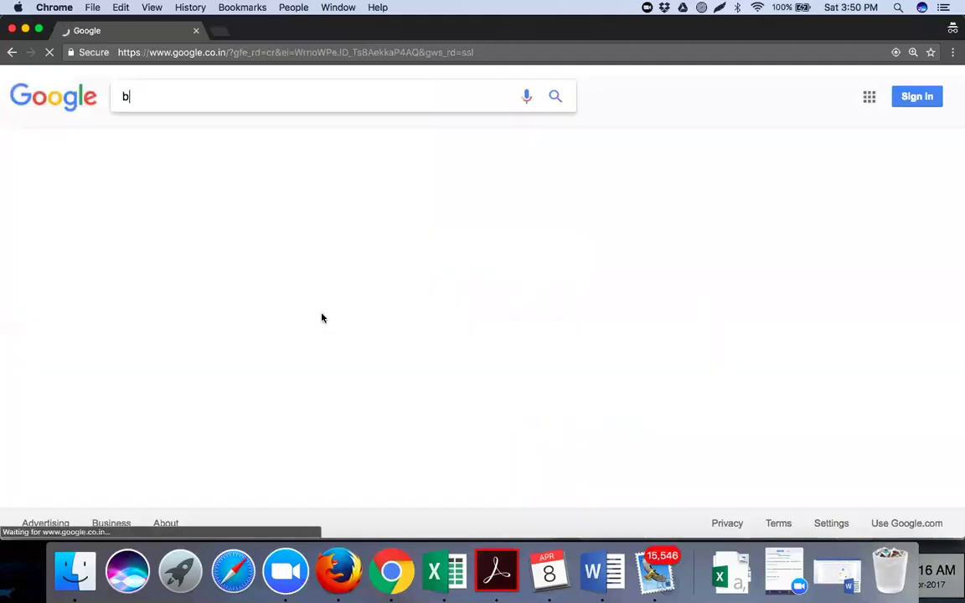
type("uy do")
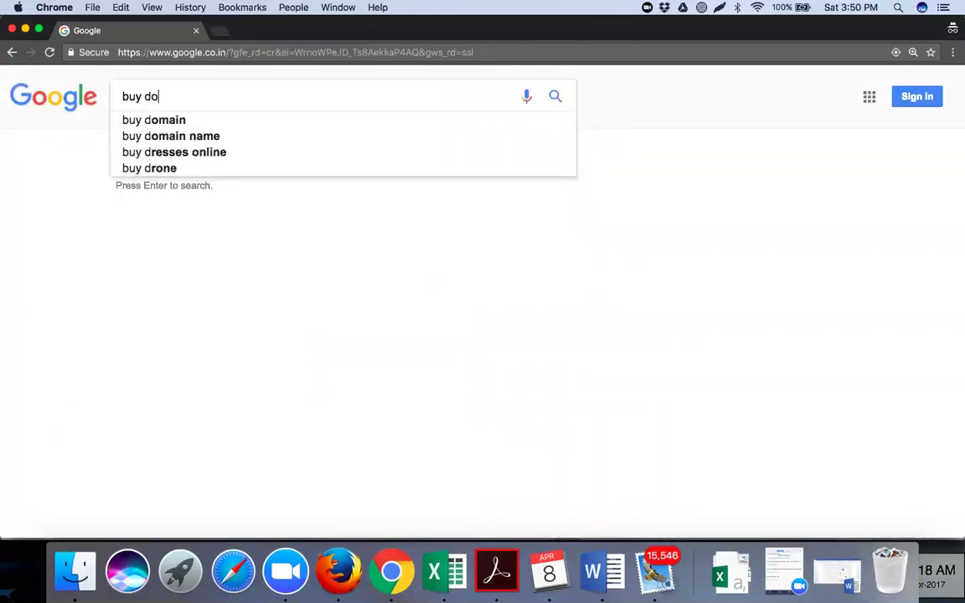
type("main for less")
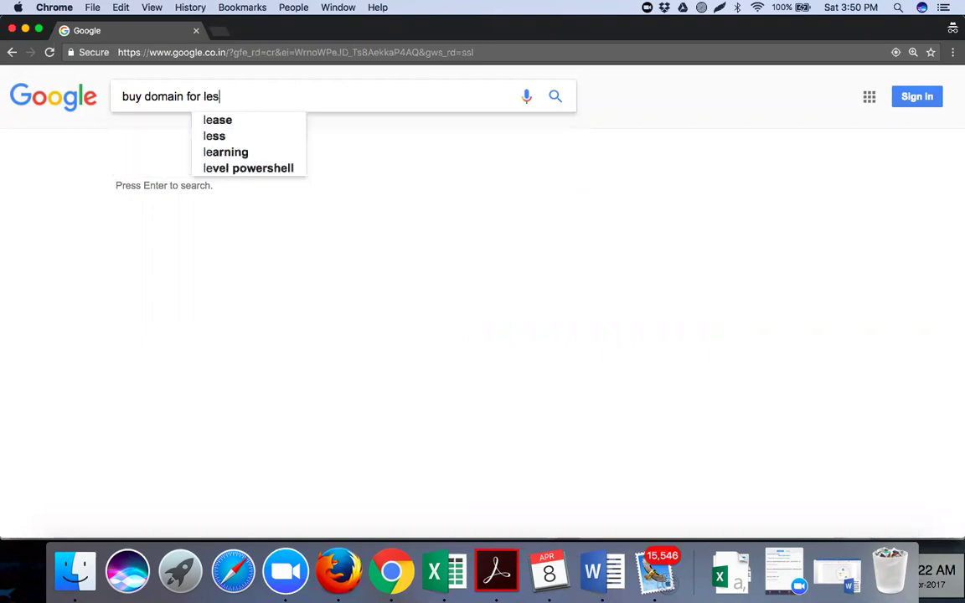
key("Return")
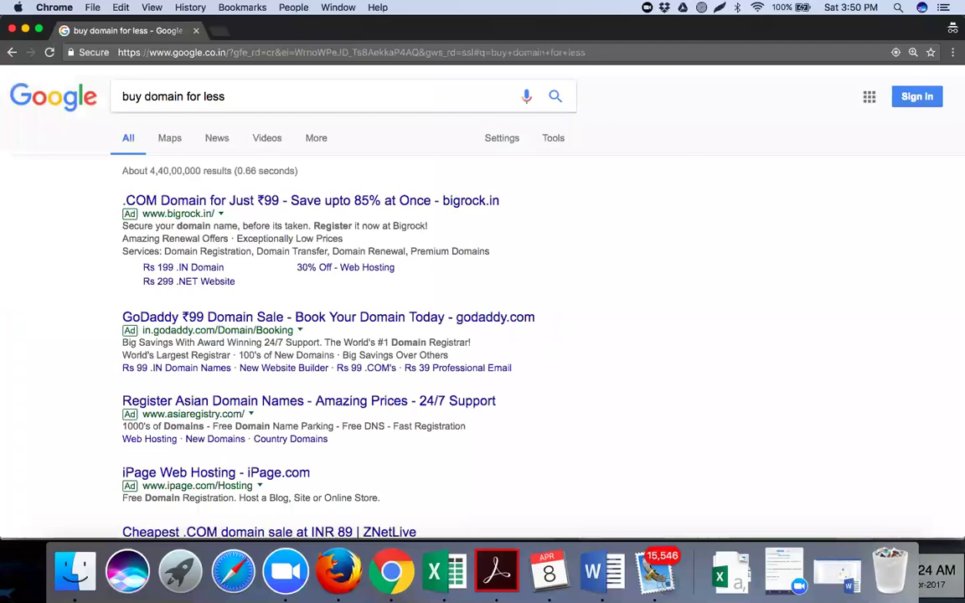
left_click(198, 319)
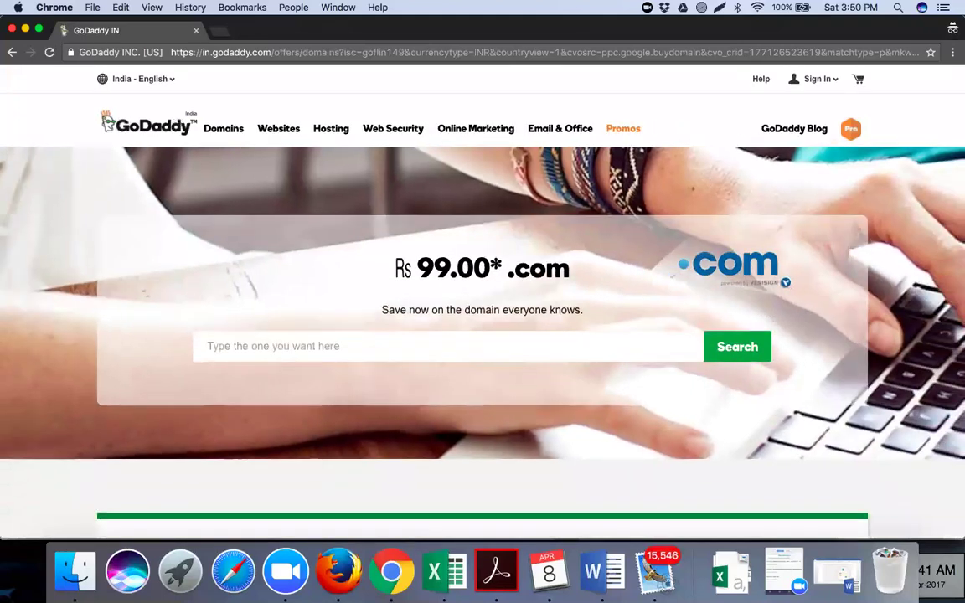
Search GoDaddy for digital-marketing-coaching, finding the .com available at ₹99.
type("digi")
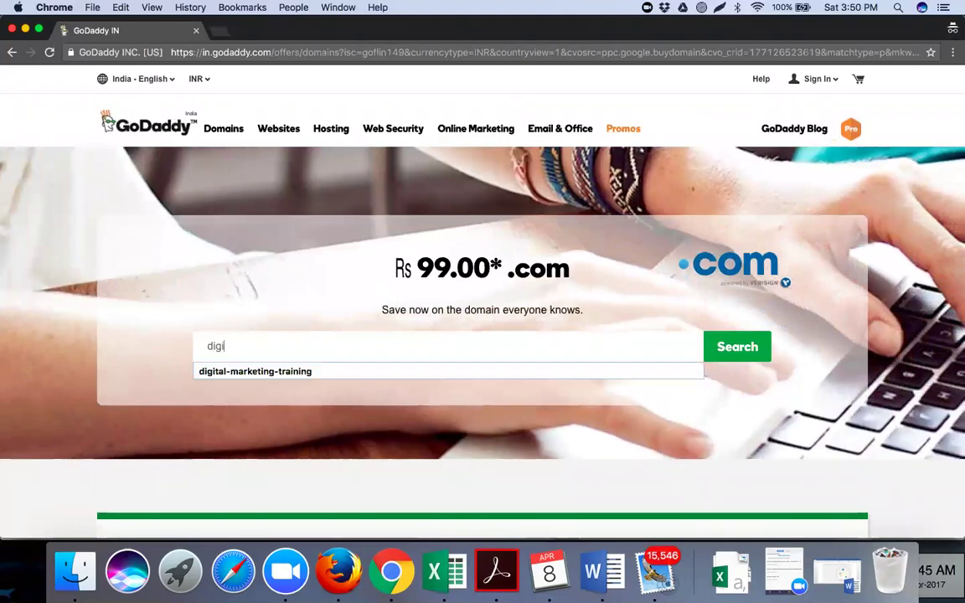
type("tal-mark")
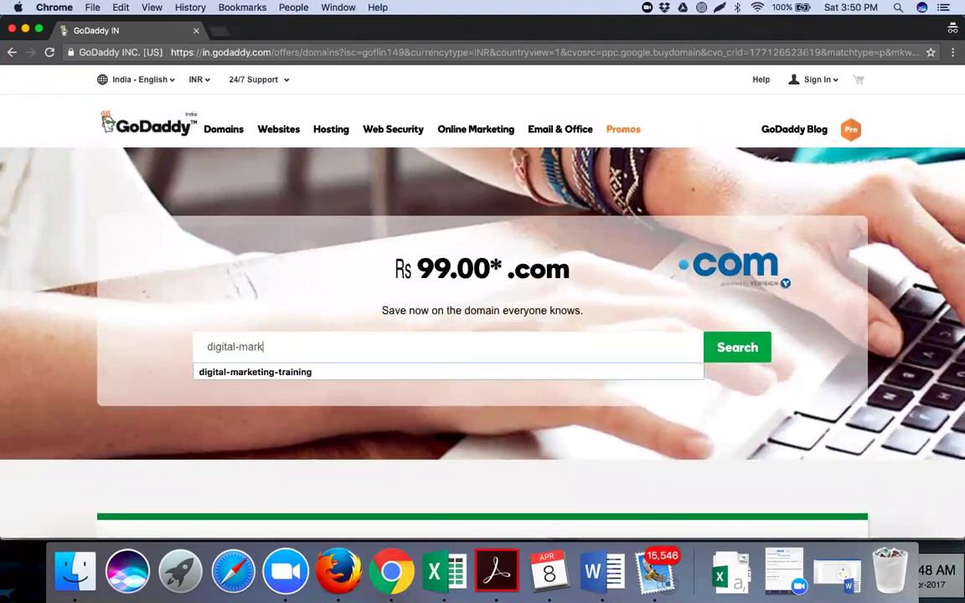
type("eting-")
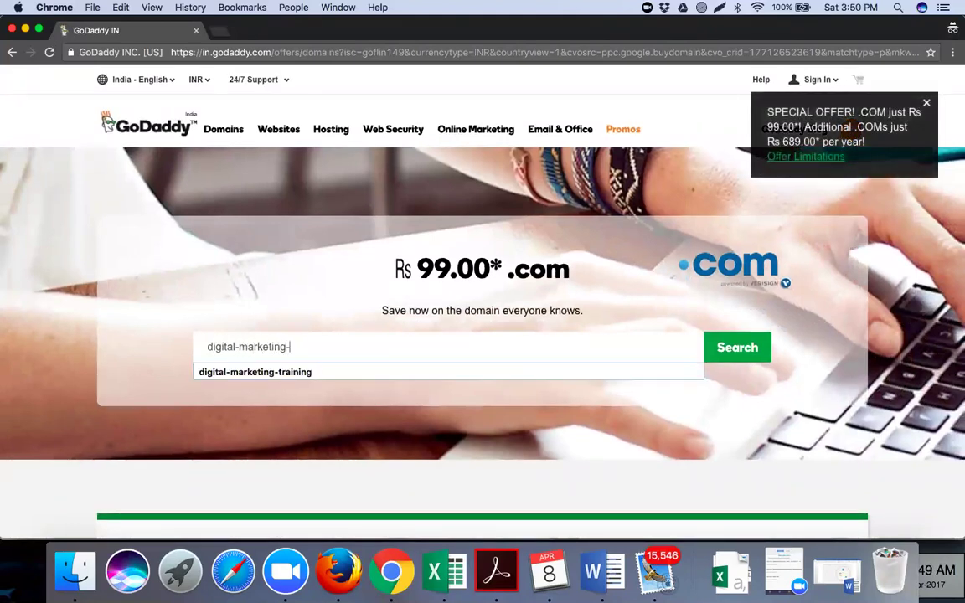
type("coaching")
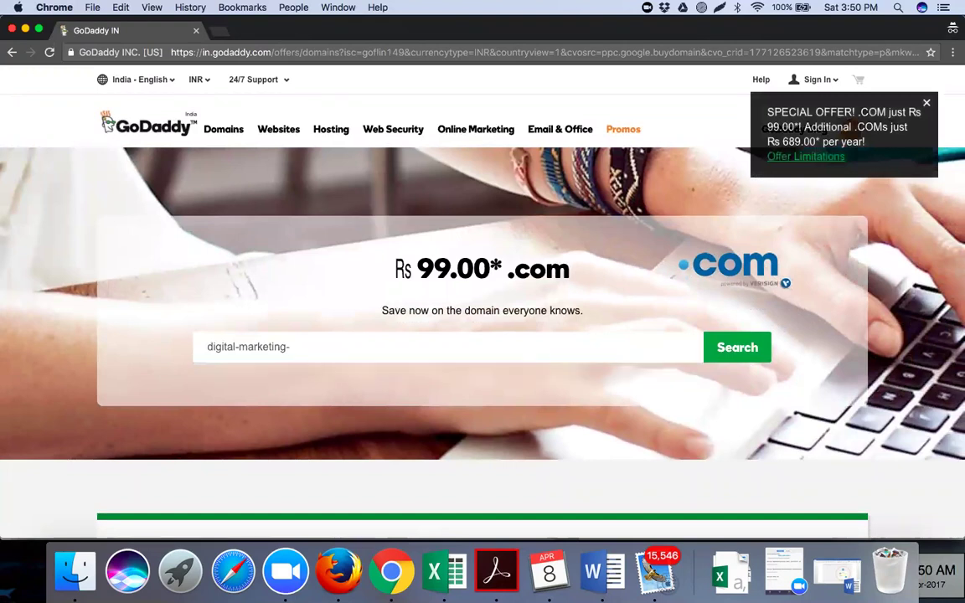
left_click(713, 349)
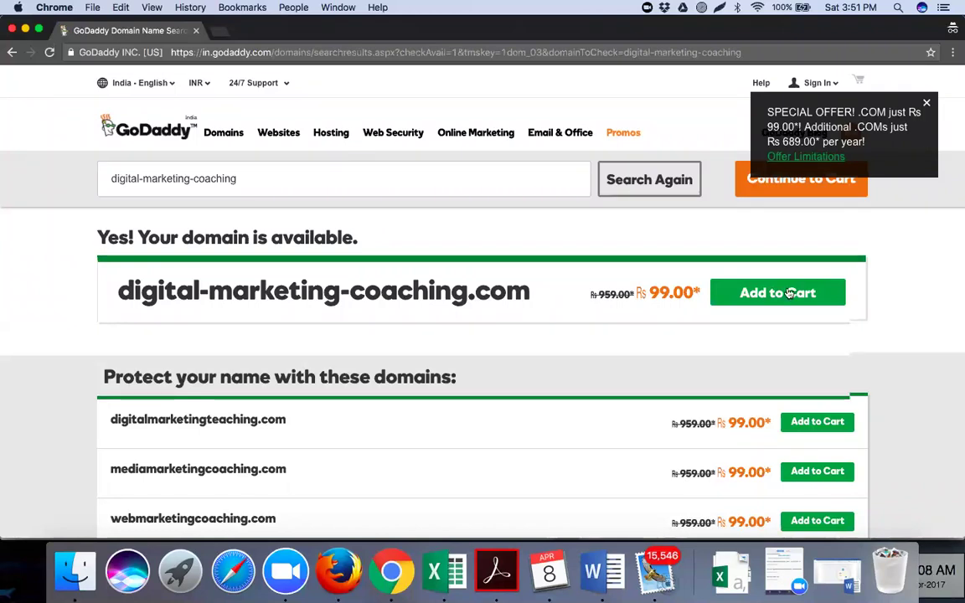
Add digital-marketing-coaching.com to the cart and continue through to the cart.
left_click(790, 293)
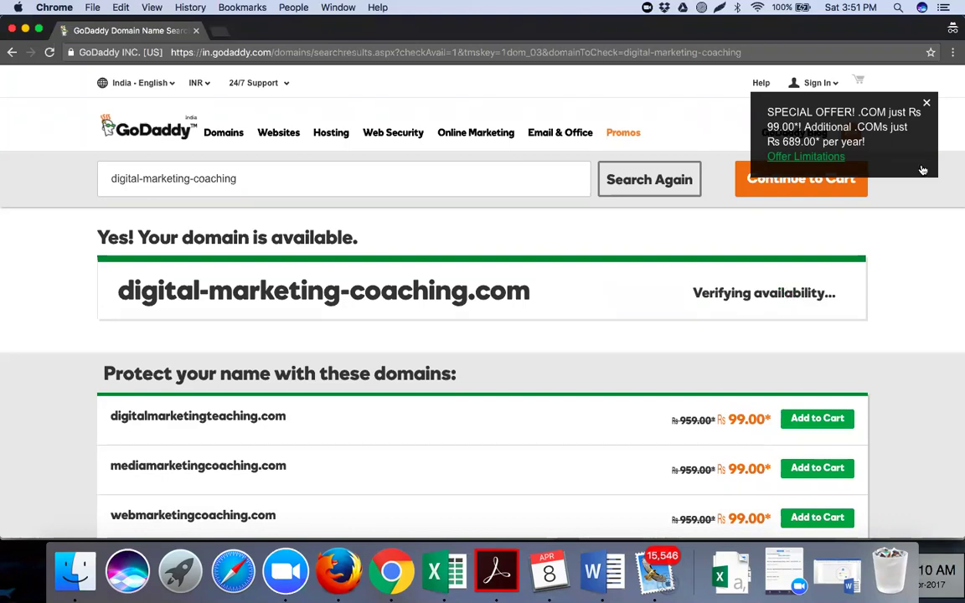
scroll(922, 134, "down", 5)
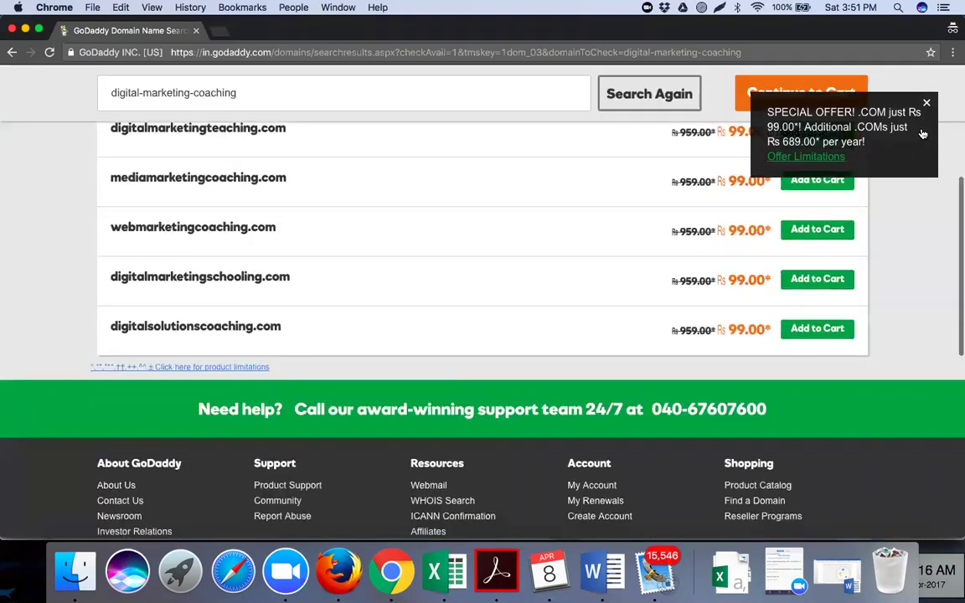
scroll(922, 134, "up", 1)
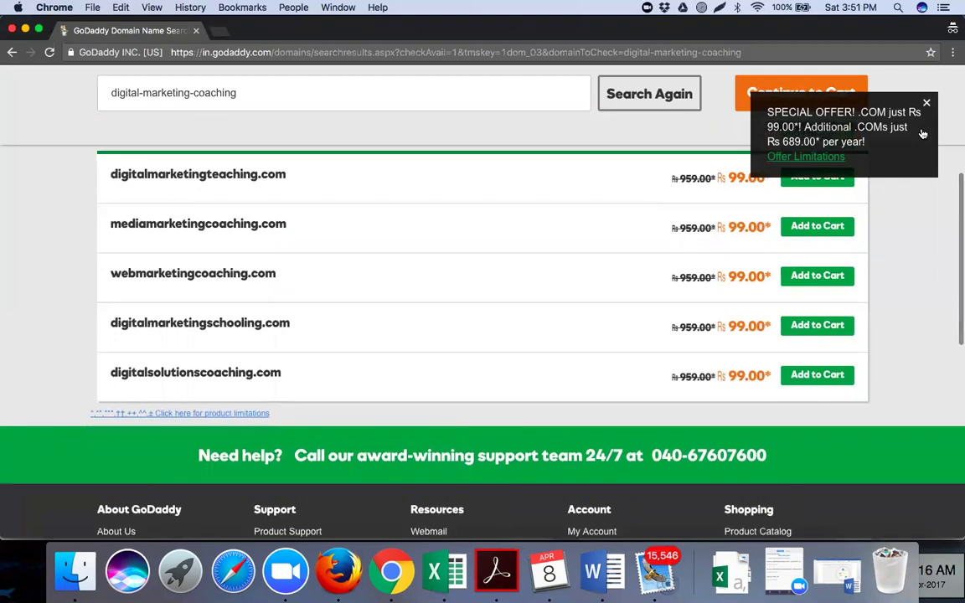
scroll(922, 134, "up", 3)
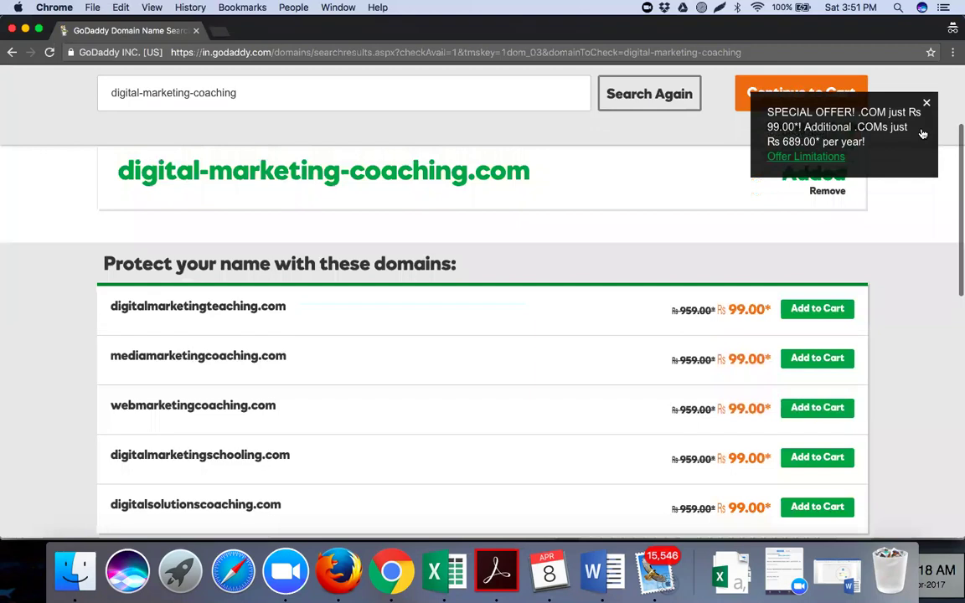
scroll(922, 134, "up", 3)
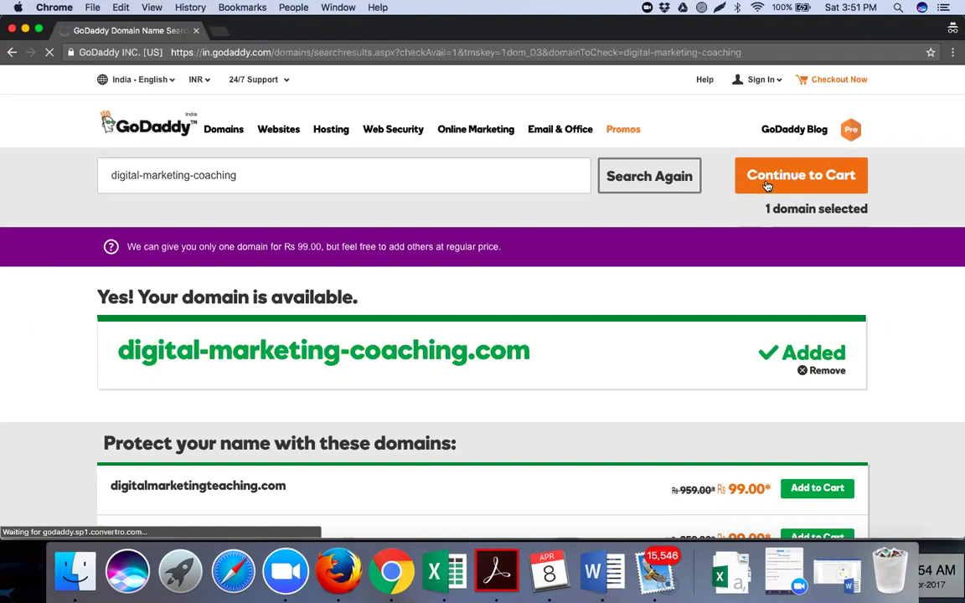
left_click(767, 185)
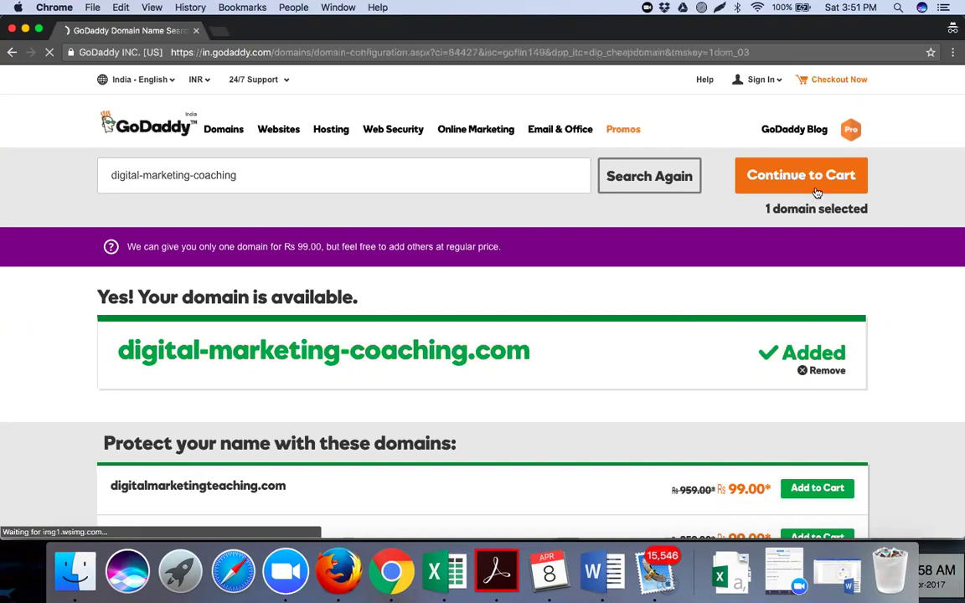
left_click(762, 191)
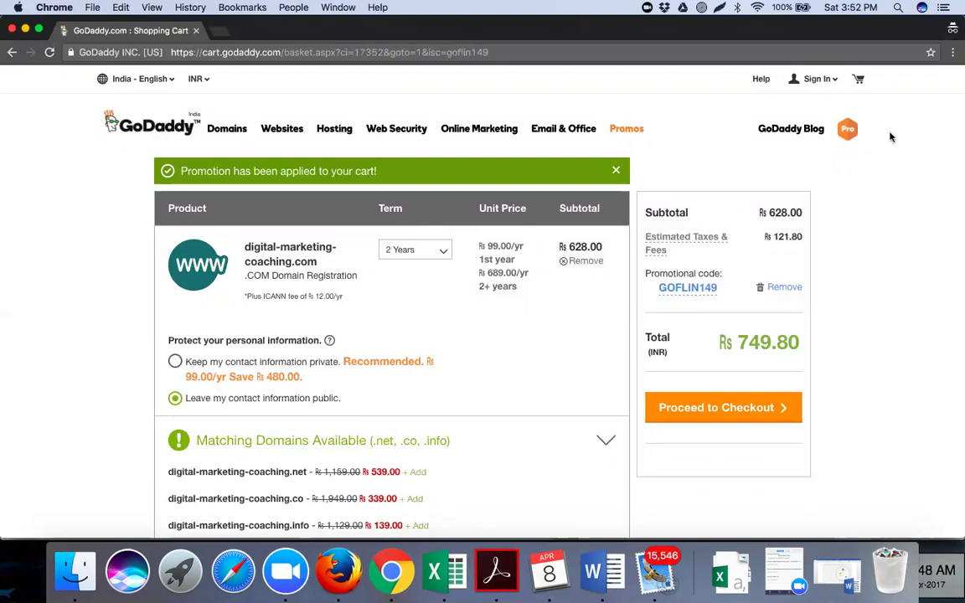
Dismiss the Chrome menu and open the cart's 2 Years Term dropdown for digital-marketing-coaching.com.
left_click(952, 53)
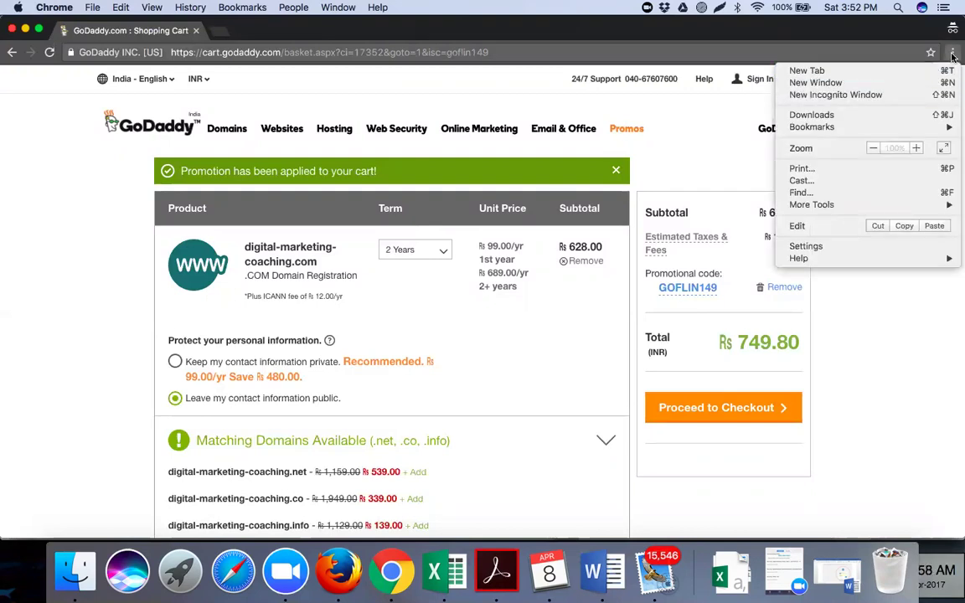
left_click(928, 364)
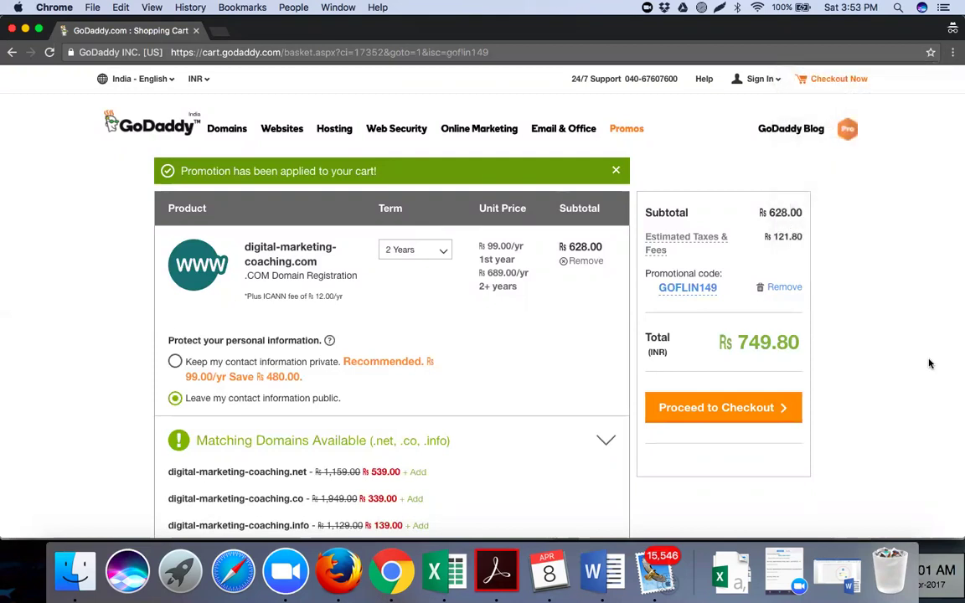
left_click(417, 249)
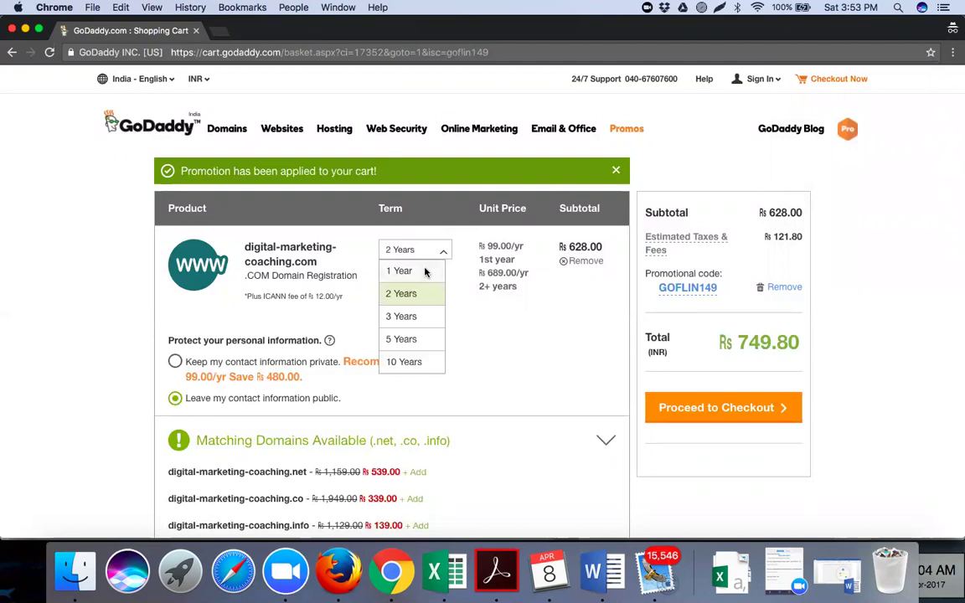
Change the term to 1 Year, dropping the total to ₹127.65, and proceed to checkout.
left_click(425, 271)
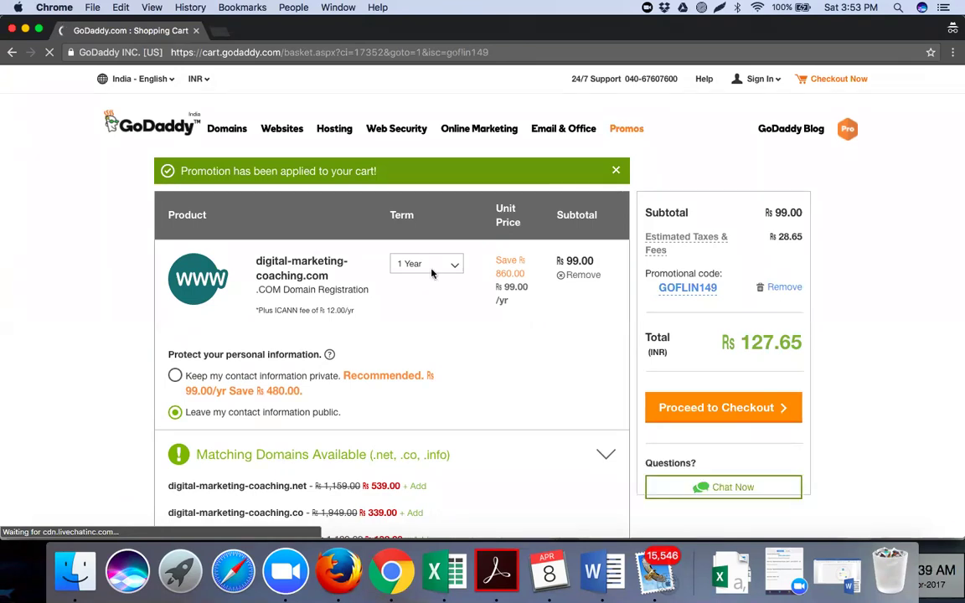
left_click(697, 412)
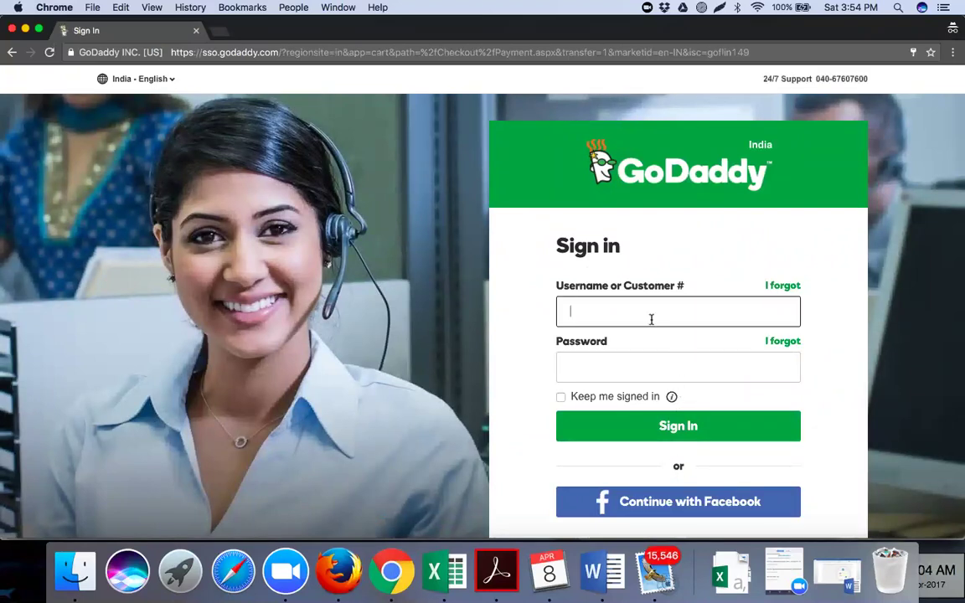
Start a new GoDaddy account with the business email address and a new password.
scroll(653, 416, "down", 3)
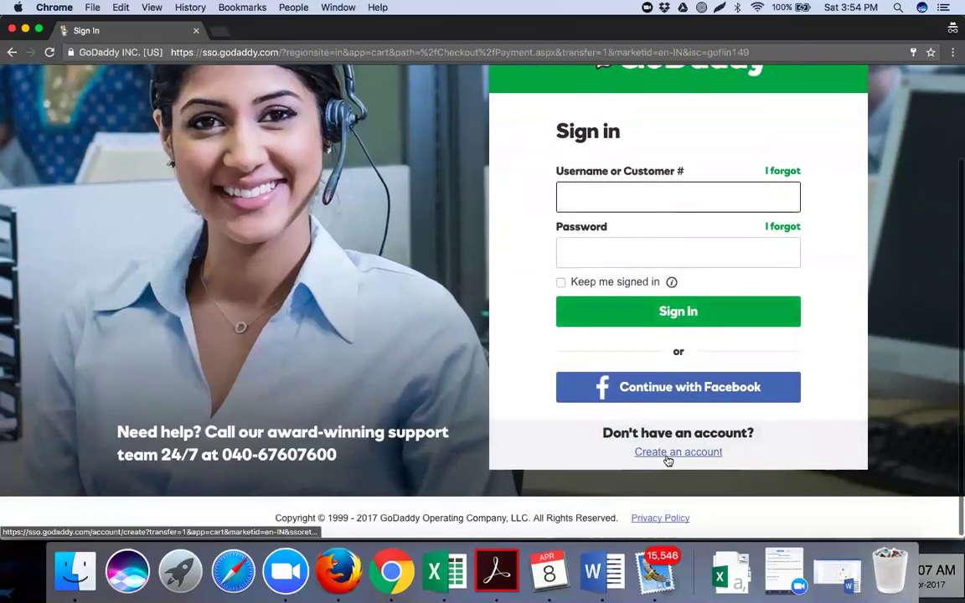
left_click(667, 456)
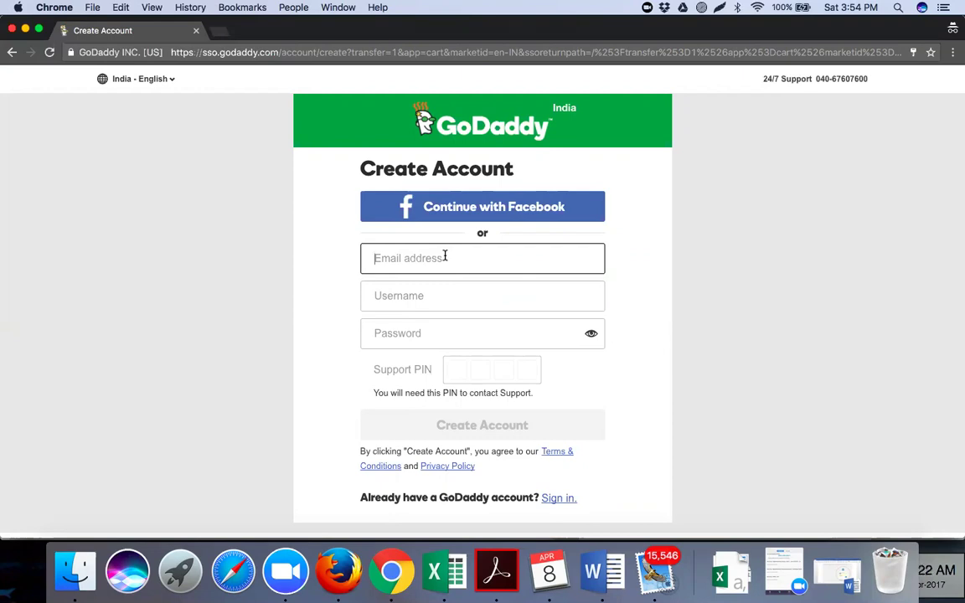
type("i")
key("BackSpace")
left_click(429, 294)
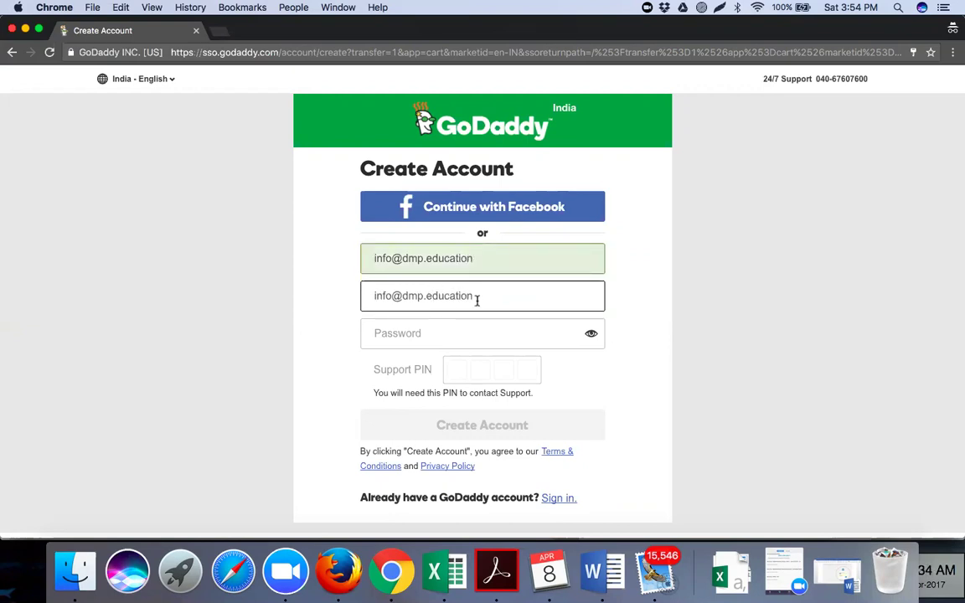
left_click(465, 329)
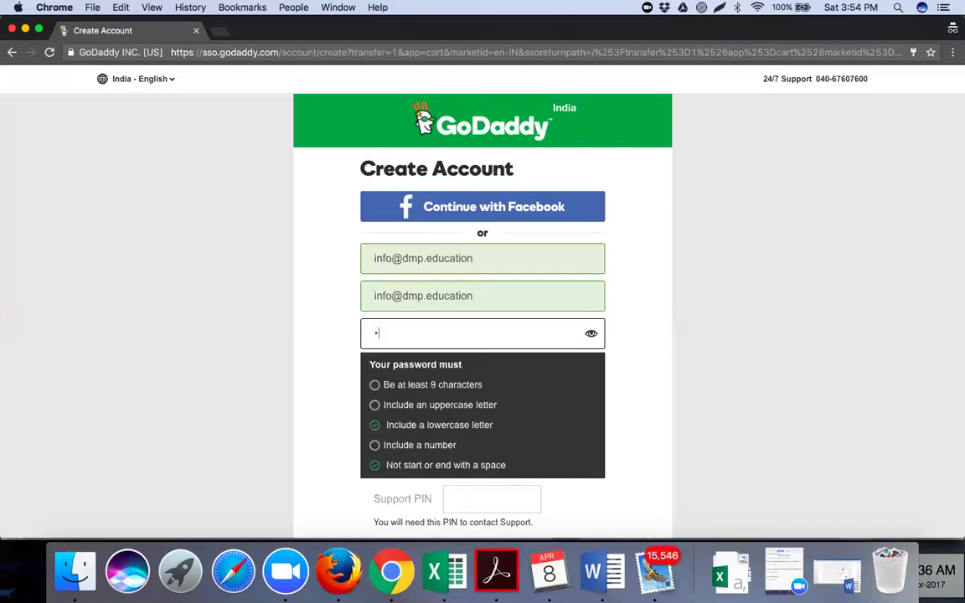
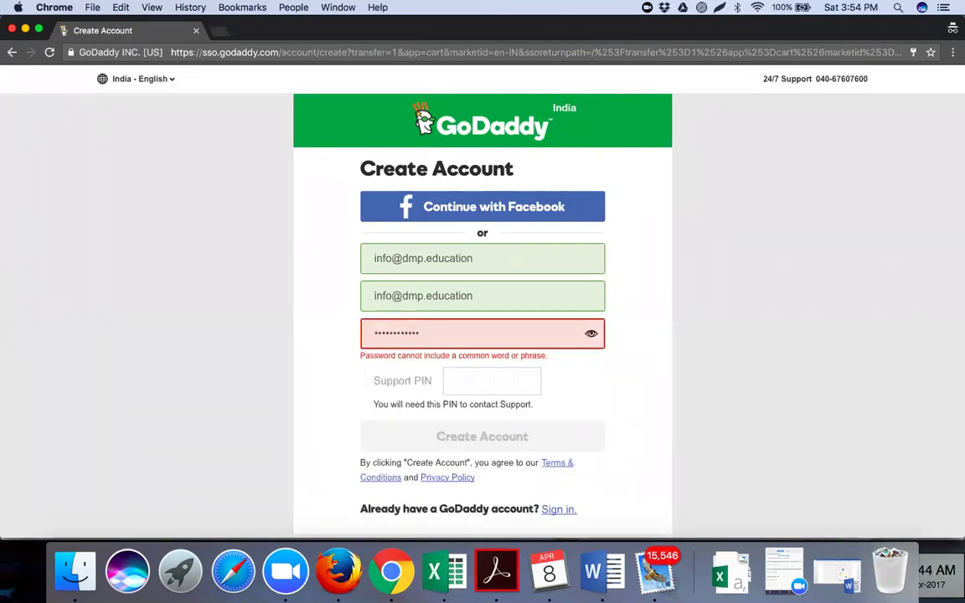
key("BackSpace")
key("BackSpace")
key("BackSpace")
key("BackSpace")
key("BackSpace")
key("BackSpace")
key("BackSpace")
key("BackSpace")
key("BackSpace")
key("BackSpace")
key("BackSpace")
key("BackSpace")
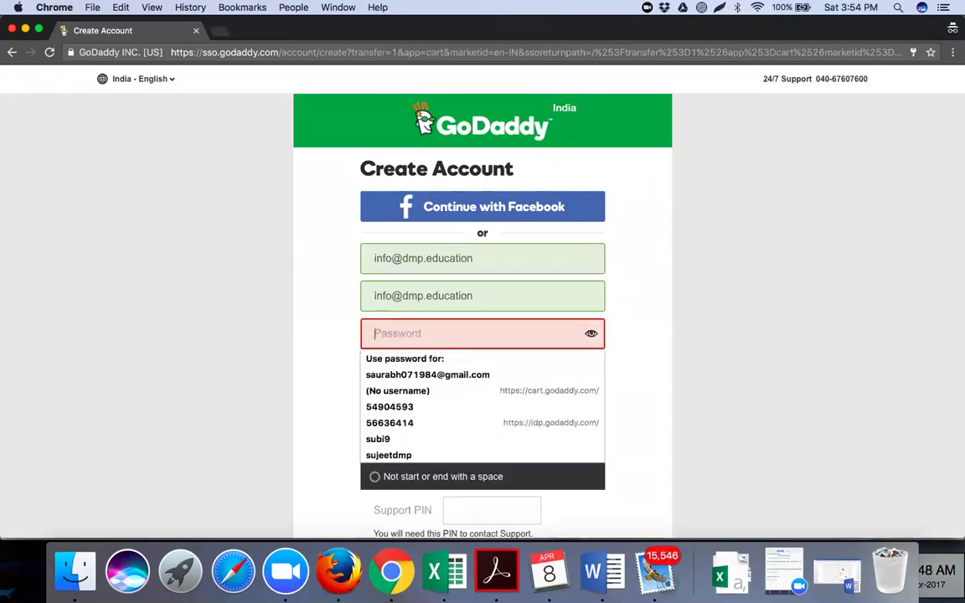
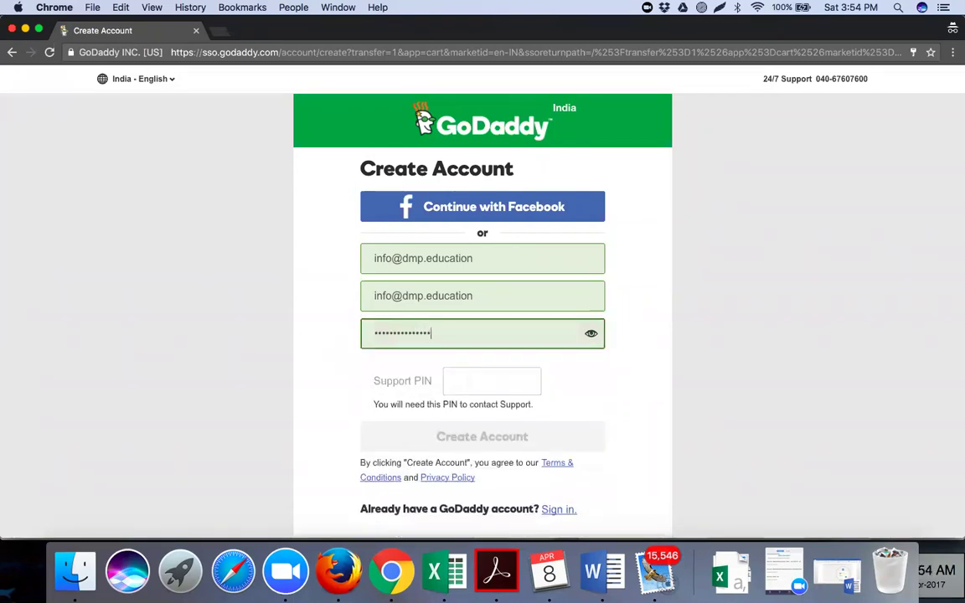
Enter a four-digit support PIN and create the account.
left_click(480, 377)
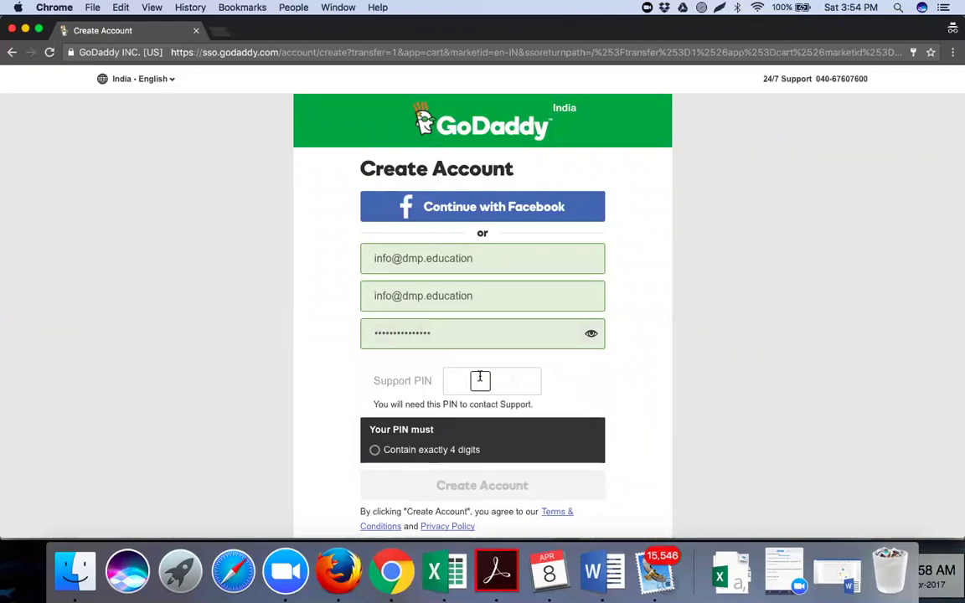
type("282")
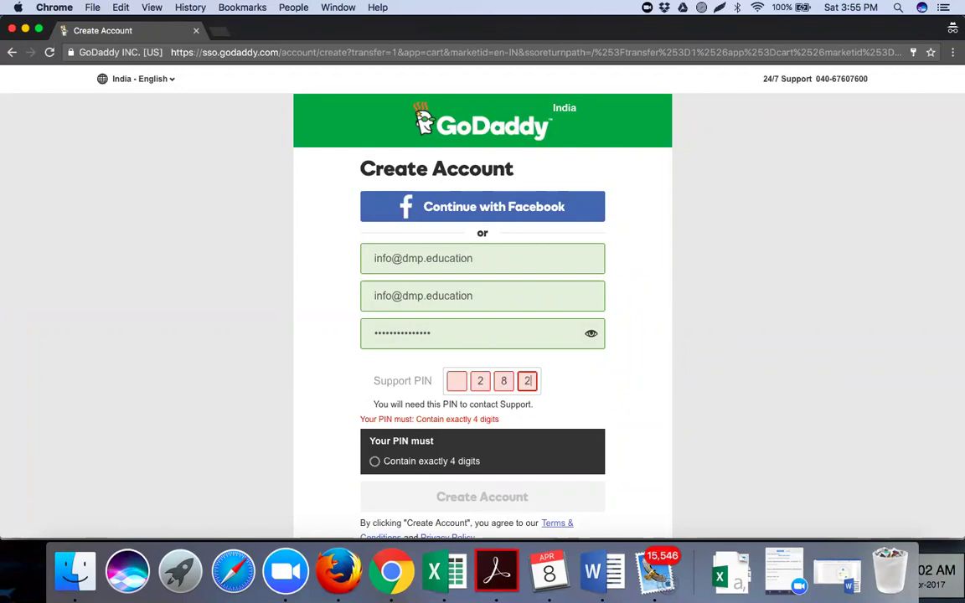
key("BackSpace")
key("BackSpace")
key("BackSpace")
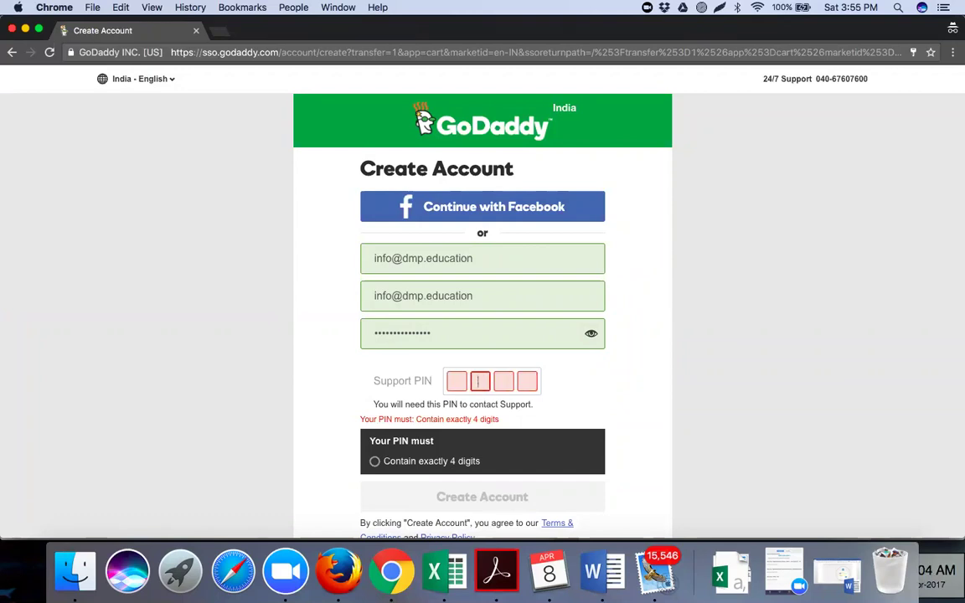
left_click(458, 384)
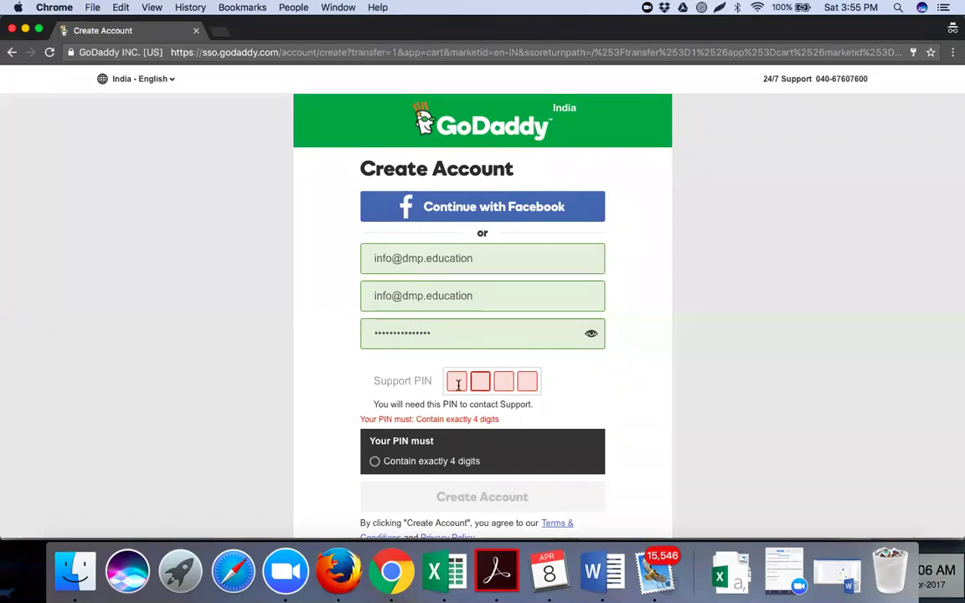
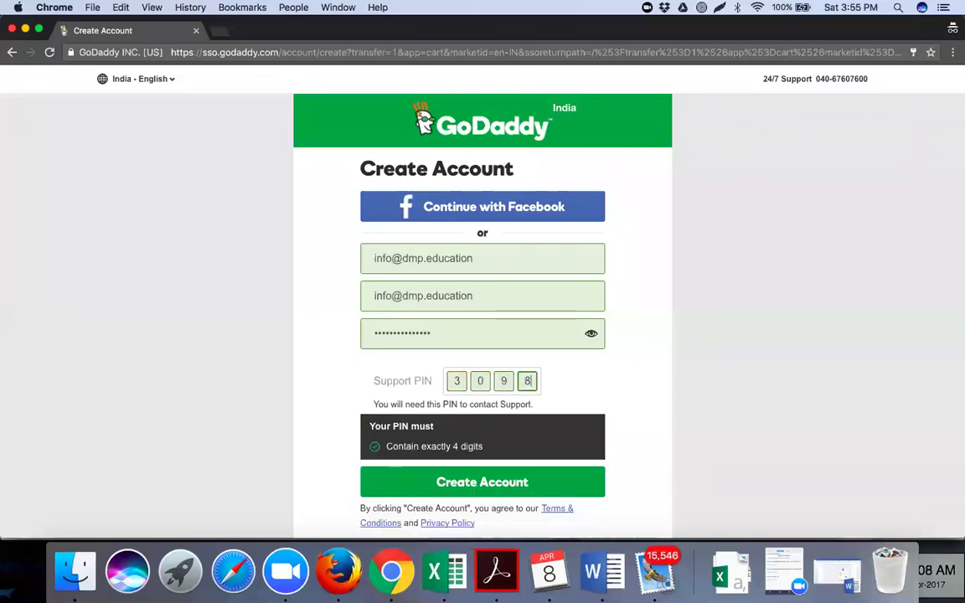
left_click(504, 437)
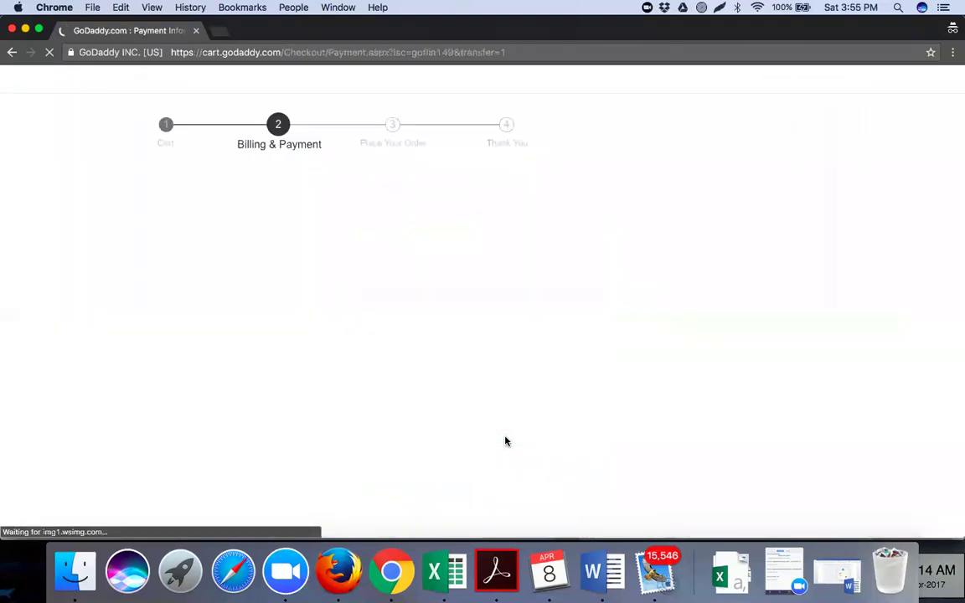
Fill in the buyer's first and last name in the billing form.
left_click(382, 356)
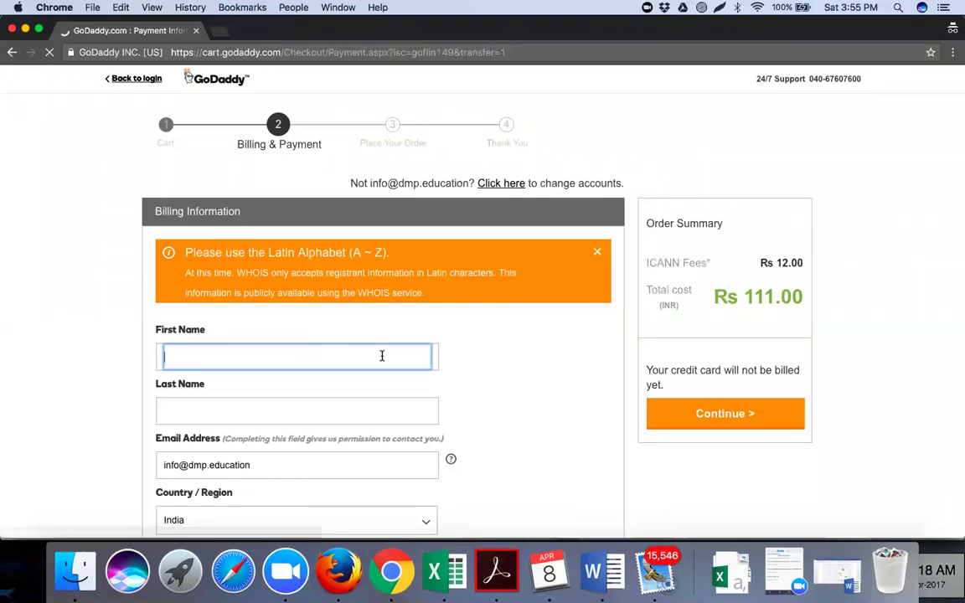
left_click(476, 373)
scroll(476, 373, "down", 3)
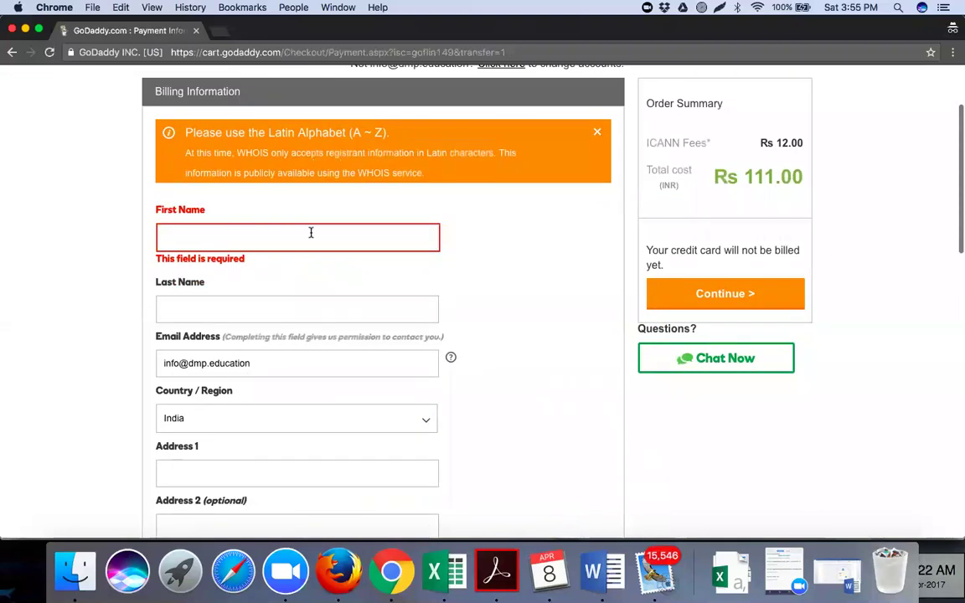
left_click(311, 235)
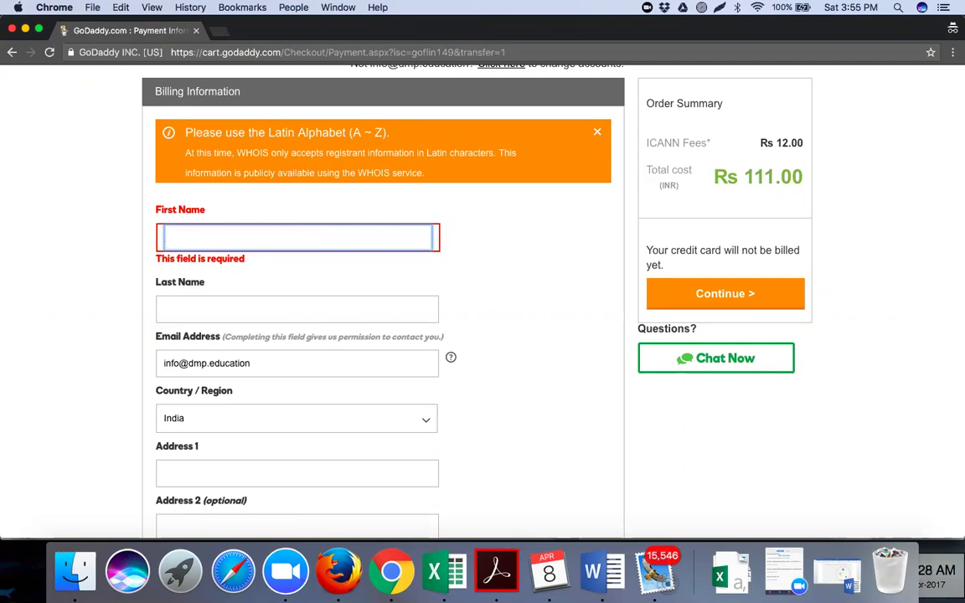
left_click(289, 287)
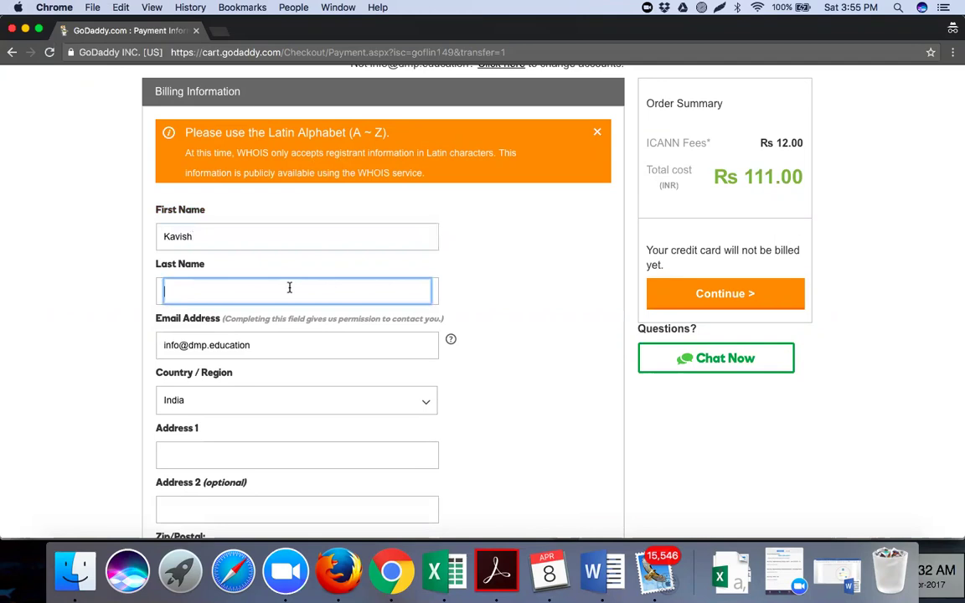
Enter the billing address lines, postal code and city.
left_click(277, 449)
scroll(88, 442, "down", 4)
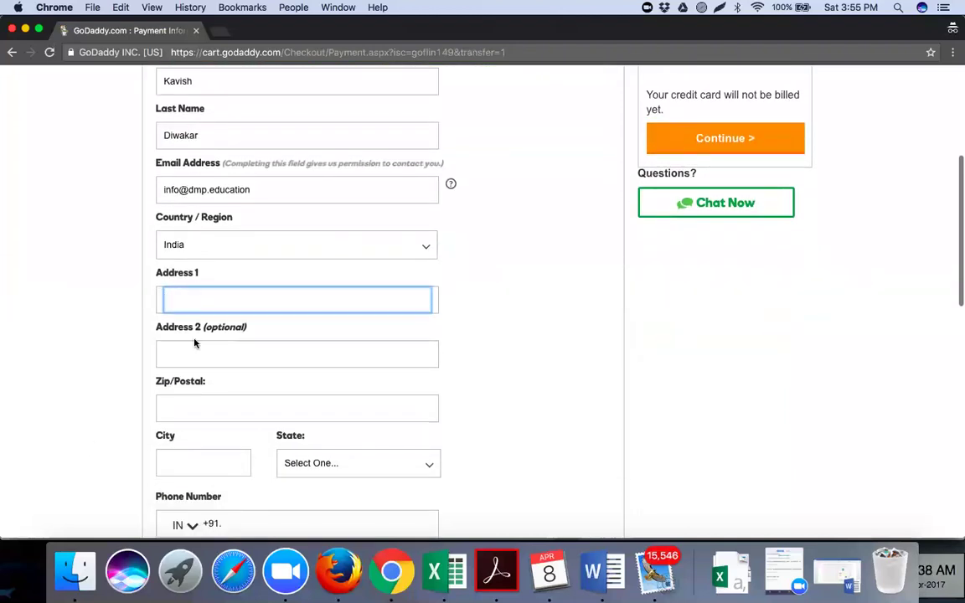
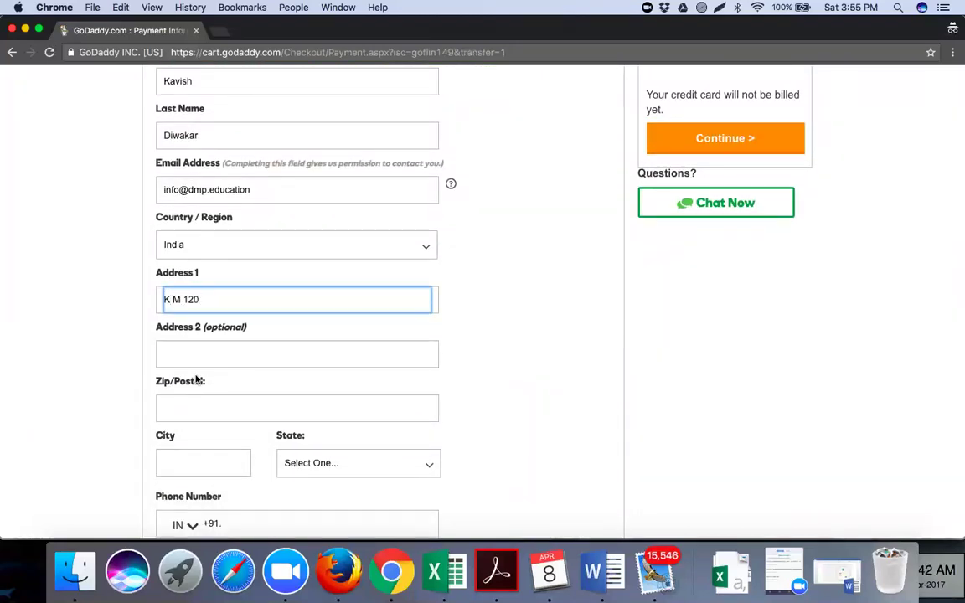
left_click(198, 354)
left_click(199, 406)
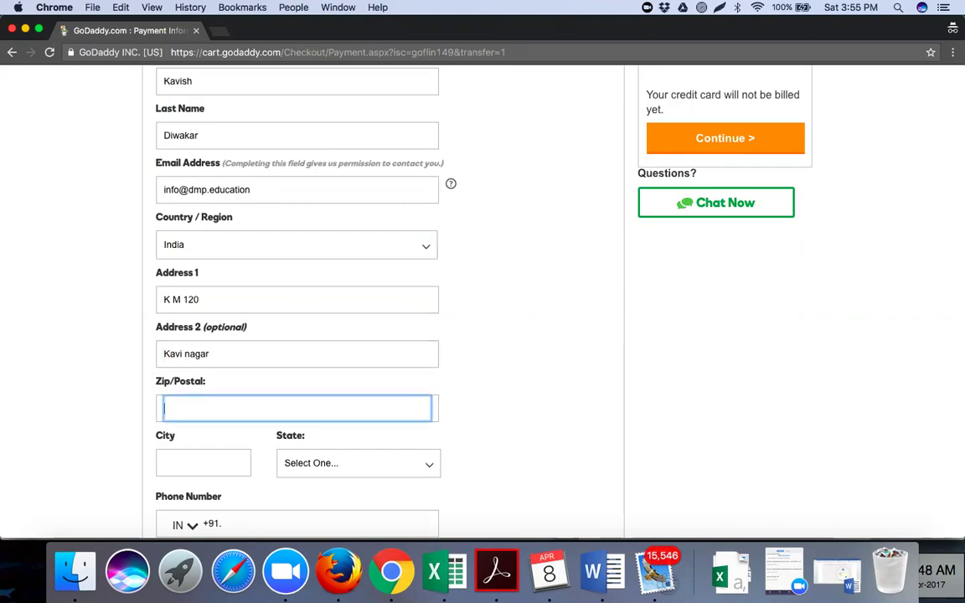
type("201002")
left_click(204, 460)
type("Gha")
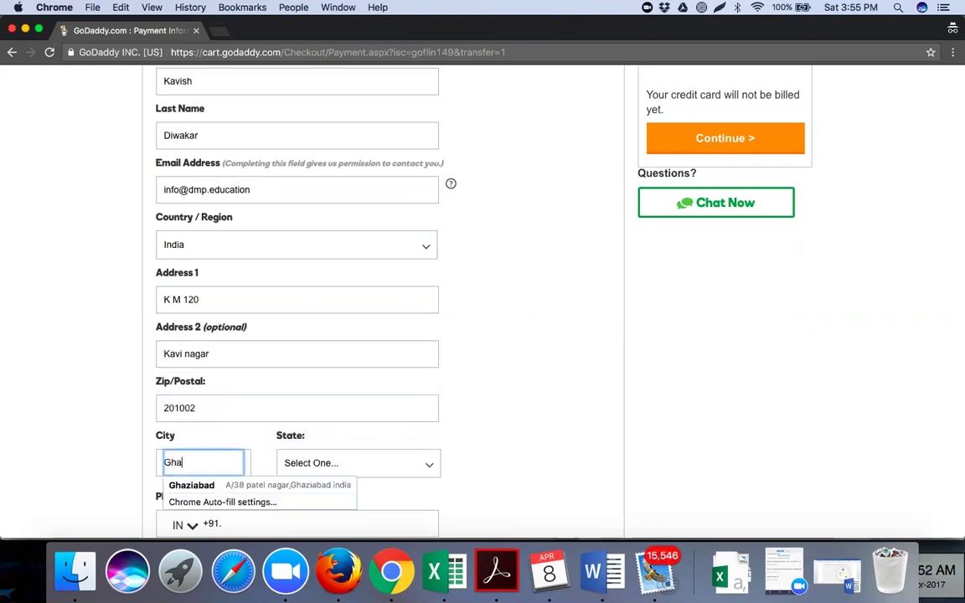
type("ziabad")
left_click(484, 416)
scroll(484, 415, "down", 5)
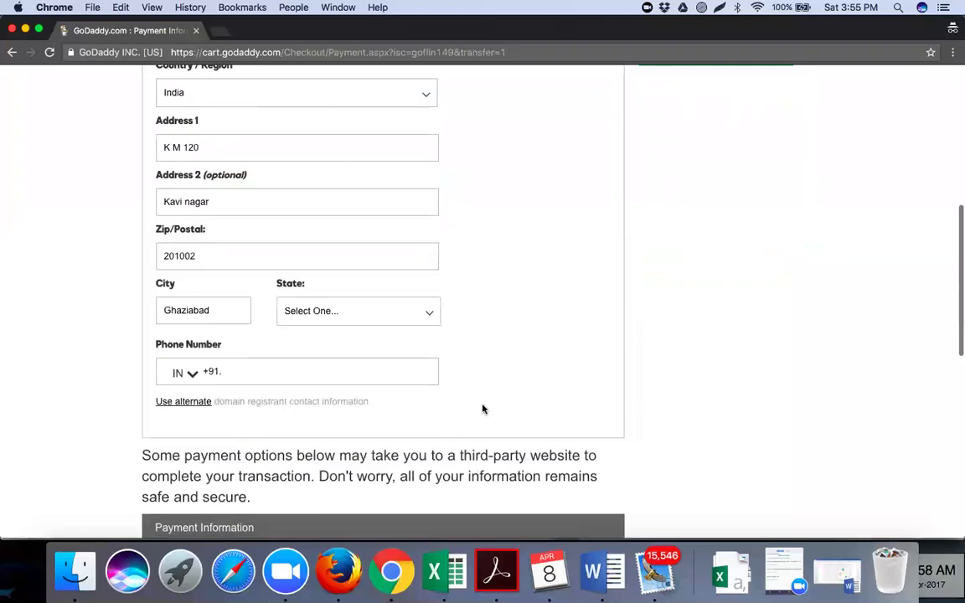
Choose Uttar Pradesh as the state and enter the buyer's phone number.
left_click(405, 309)
scroll(374, 420, "down", 3)
scroll(377, 420, "down", 5)
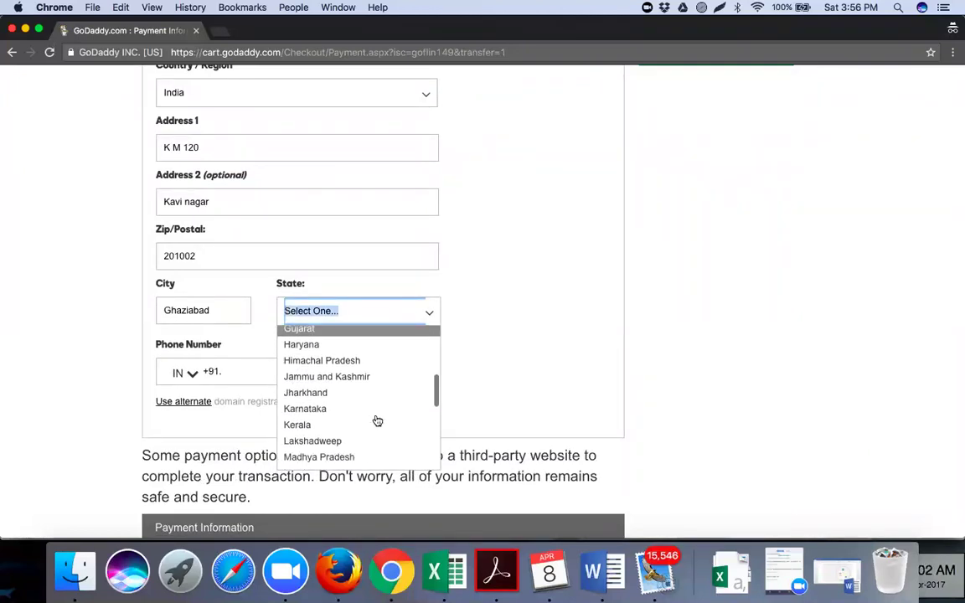
scroll(377, 420, "down", 5)
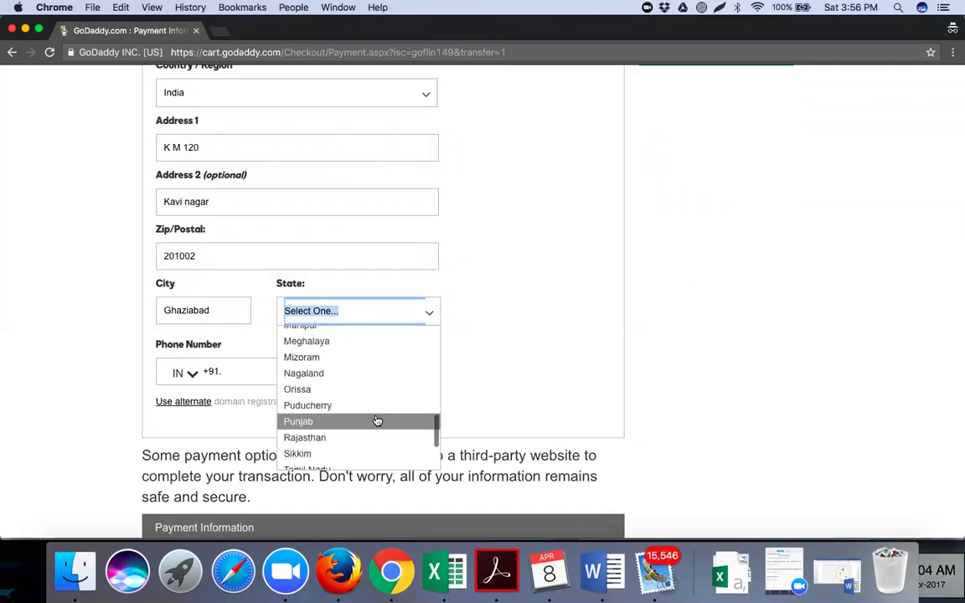
scroll(376, 419, "down", 1)
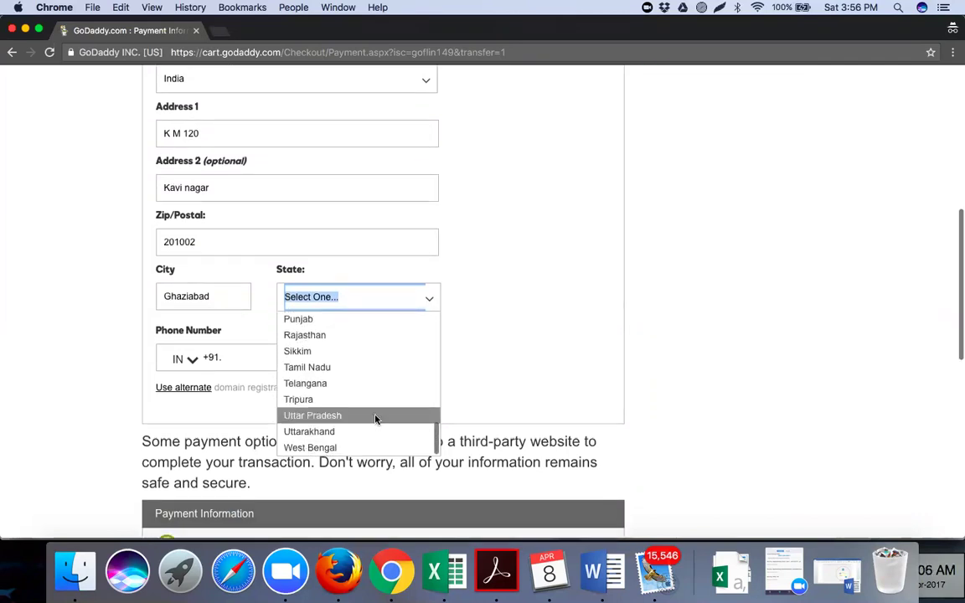
left_click(377, 419)
left_click(282, 366)
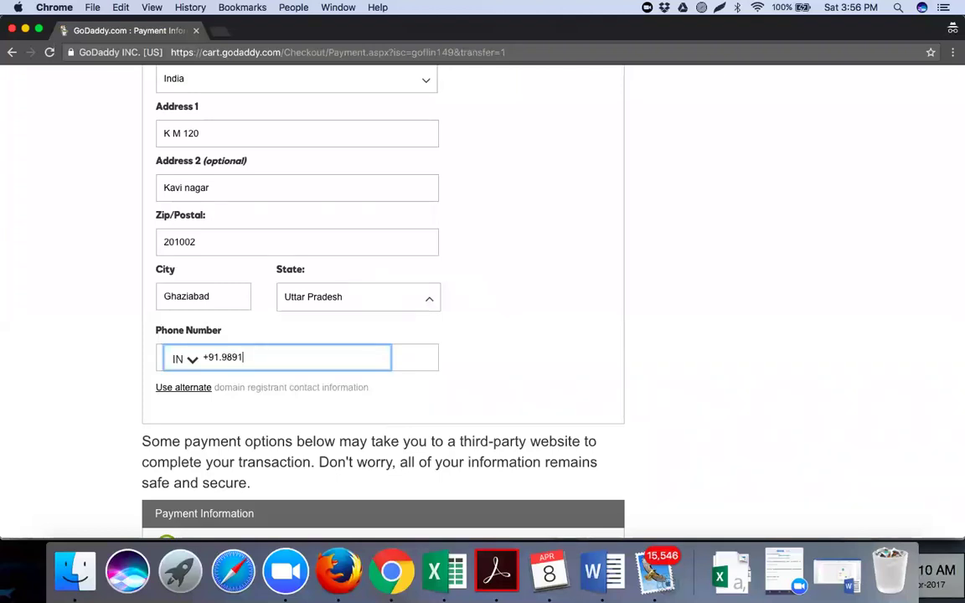
left_click(527, 344)
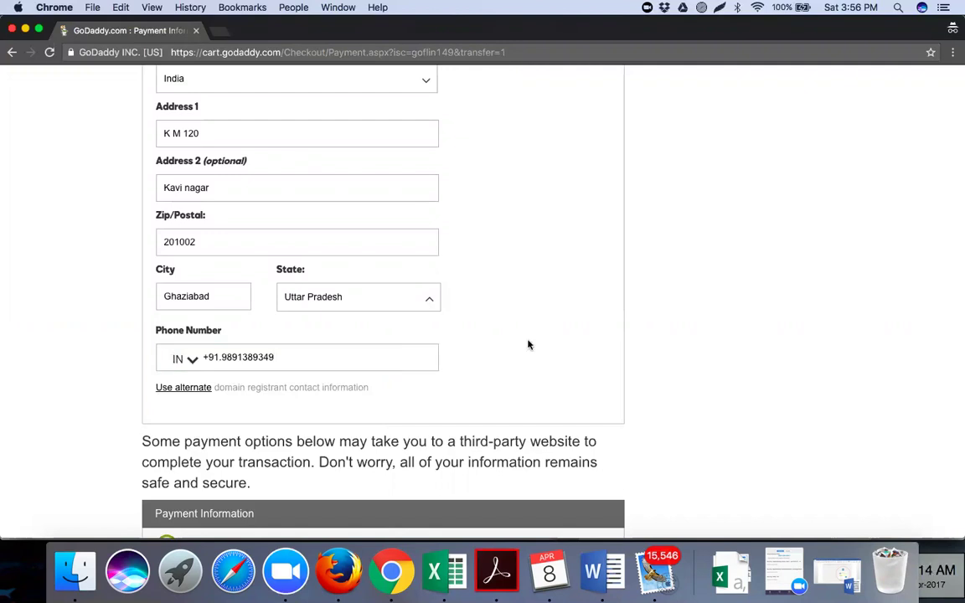
scroll(528, 344, "down", 10)
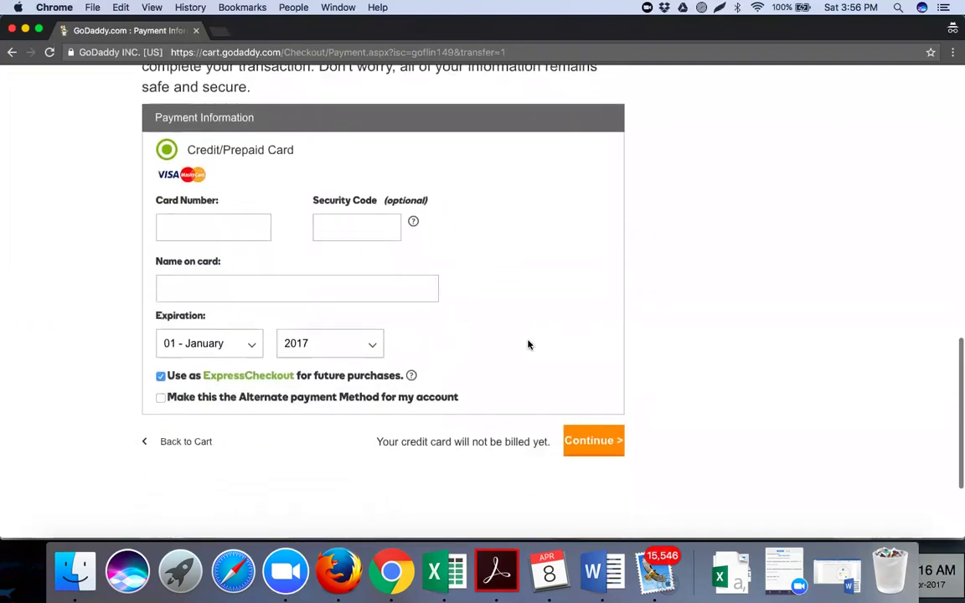
Begin entering the card number in the payment section.
left_click(202, 215)
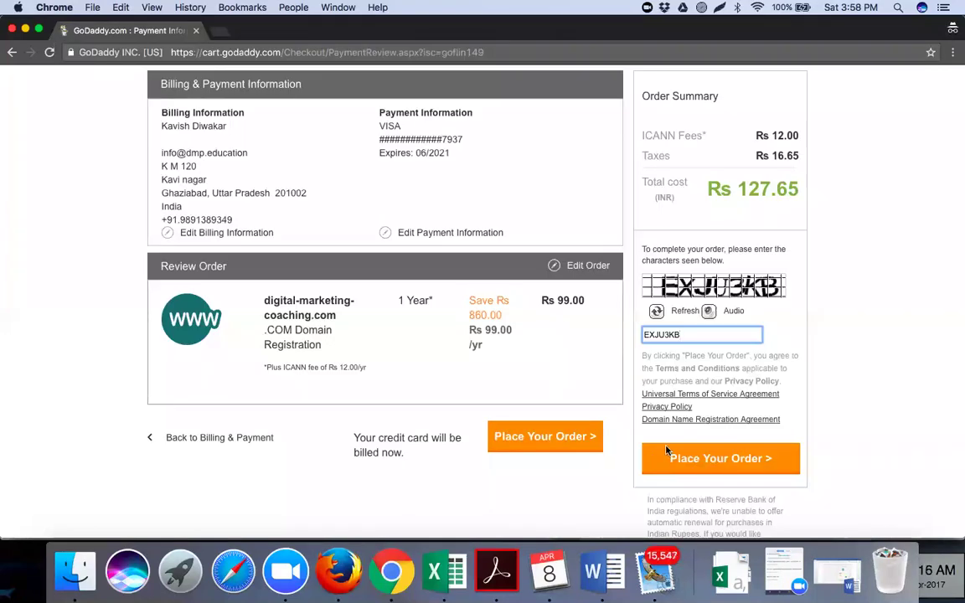
Place the order for digital-marketing-coaching.com.
left_click(681, 462)
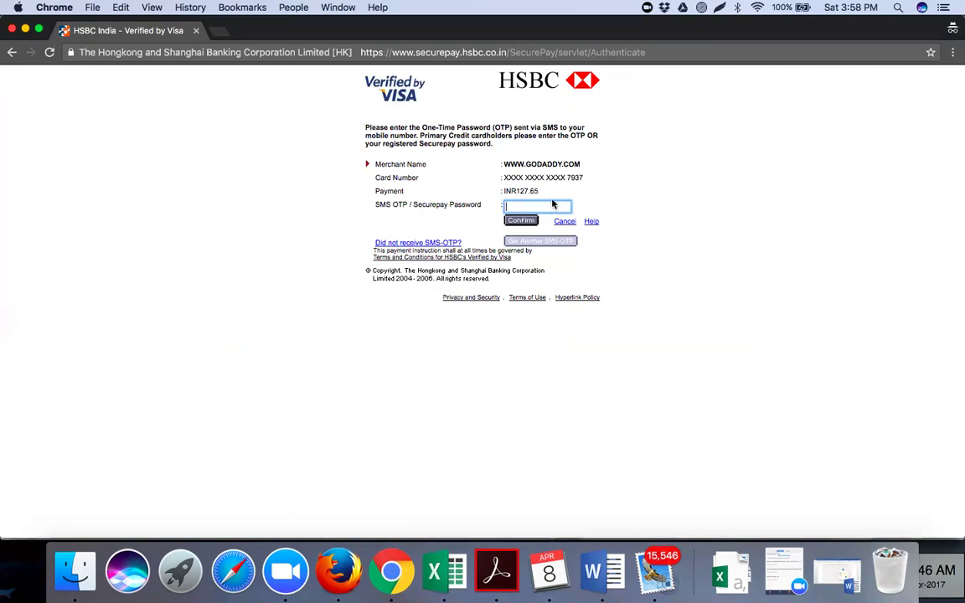
Enter the SMS one-time password and confirm the INR 127.65 payment.
type("••••••")
left_click(519, 223)
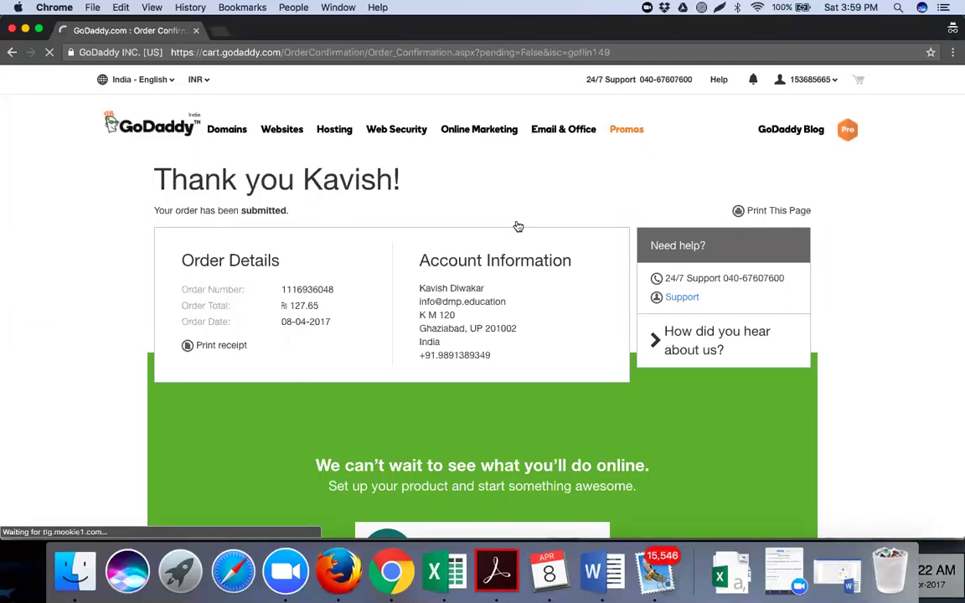
Open digital-marketing-coaching.com in Domain Manager, go to My Domains, then minimize the GoDaddy window.
scroll(493, 304, "down", 5)
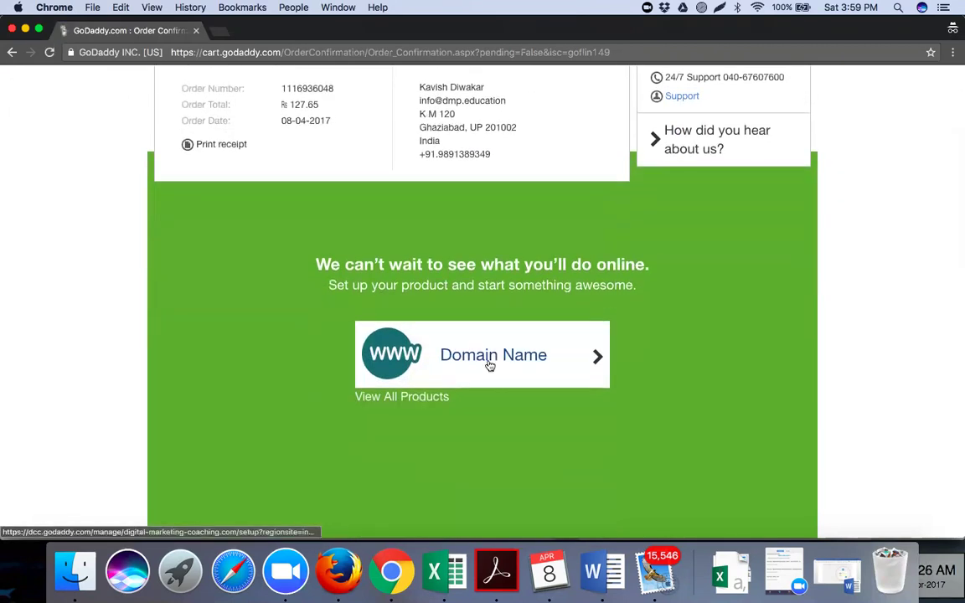
left_click(490, 365)
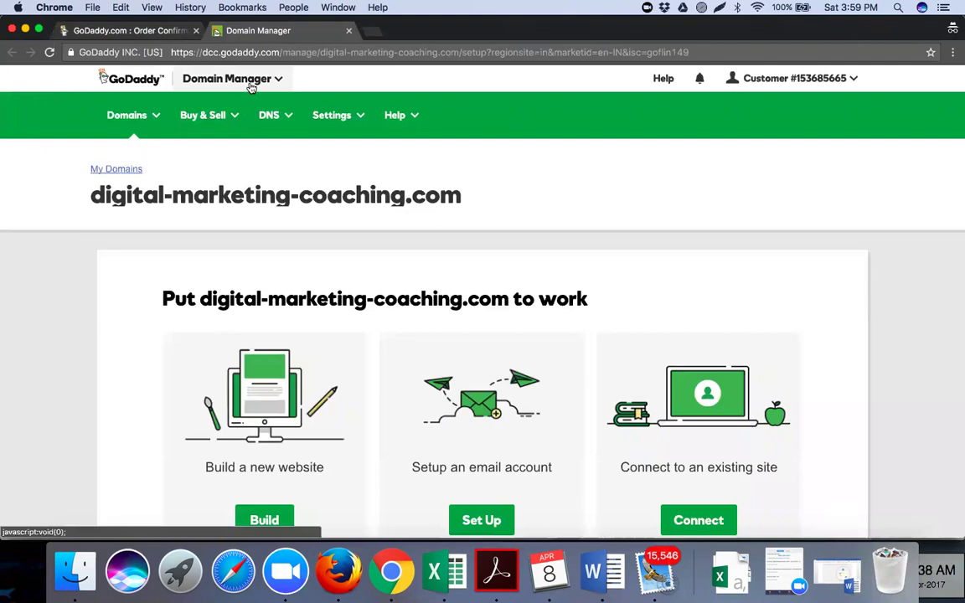
left_click(113, 168)
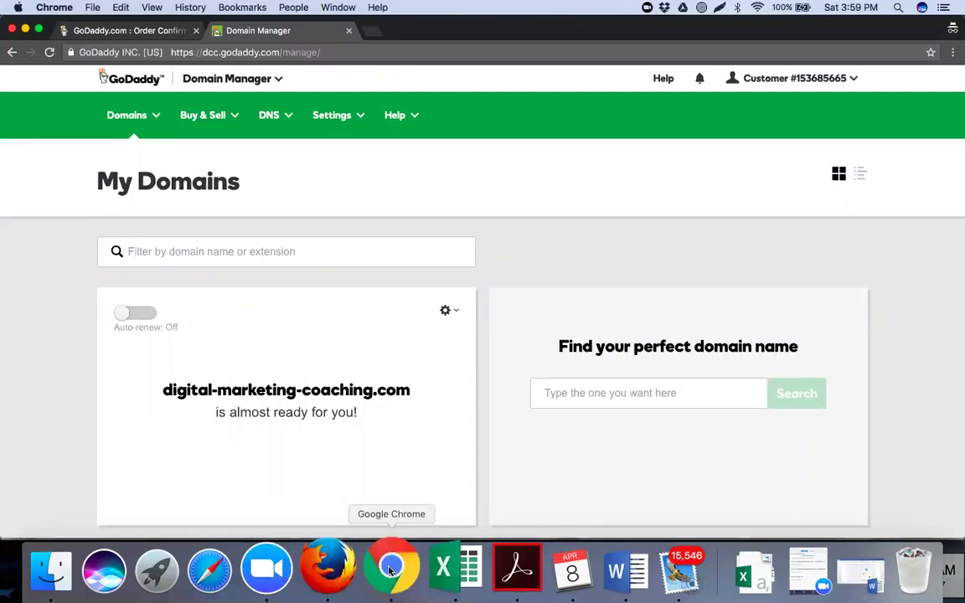
left_click(26, 30)
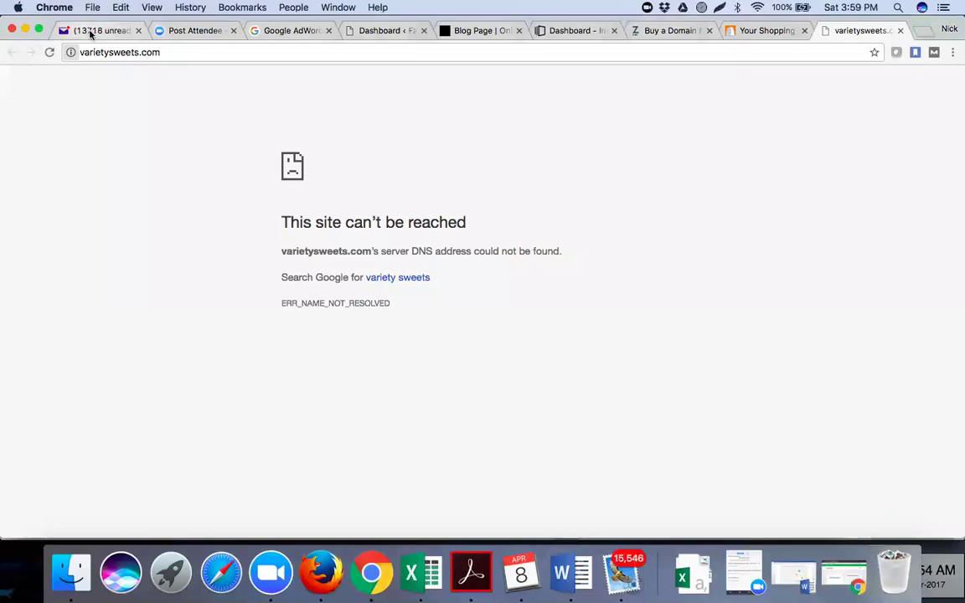
Open GoDaddy's 'Action required' email in Yahoo Mail and verify the email address.
left_click(91, 31)
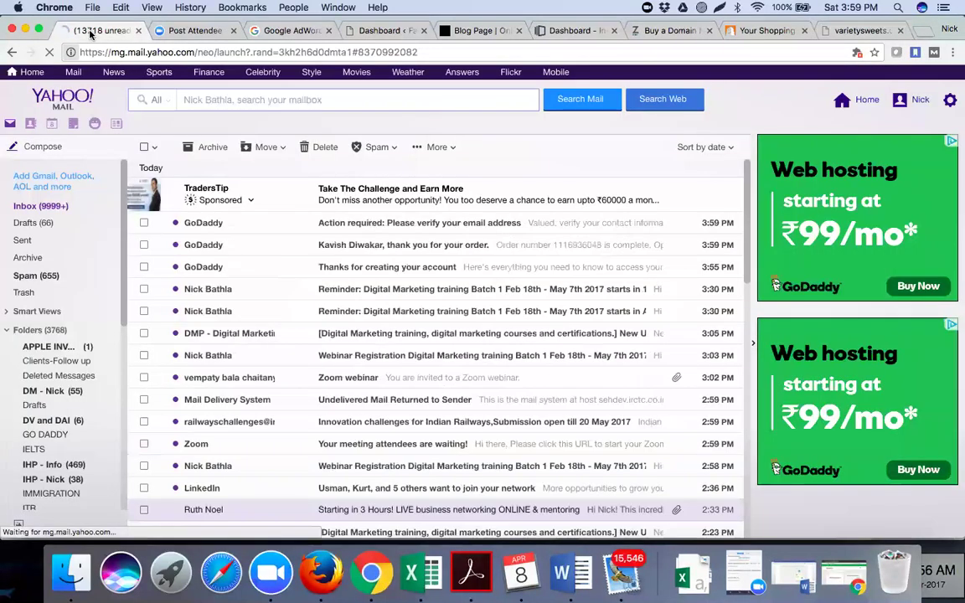
left_click(400, 223)
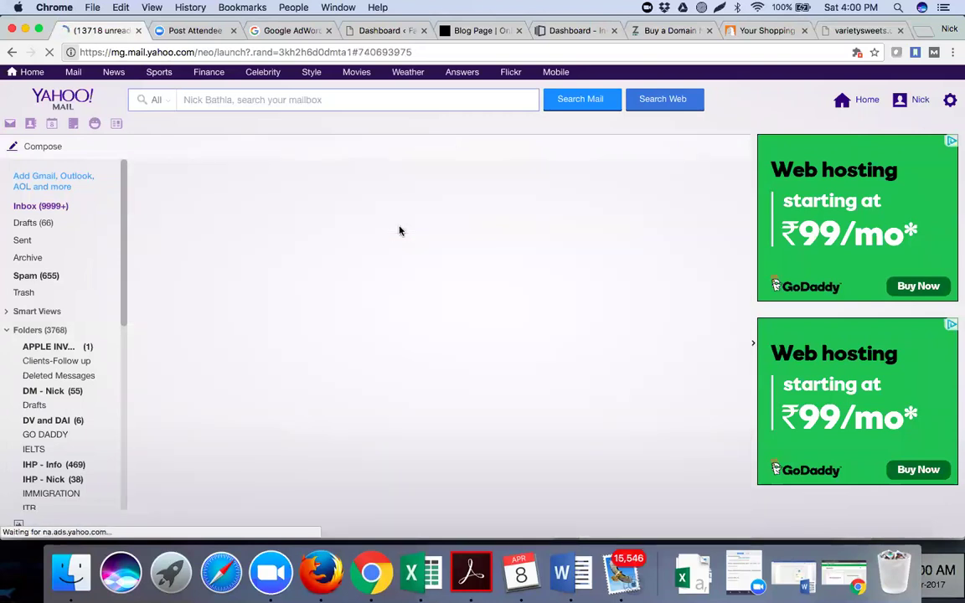
scroll(400, 355, "down", 1)
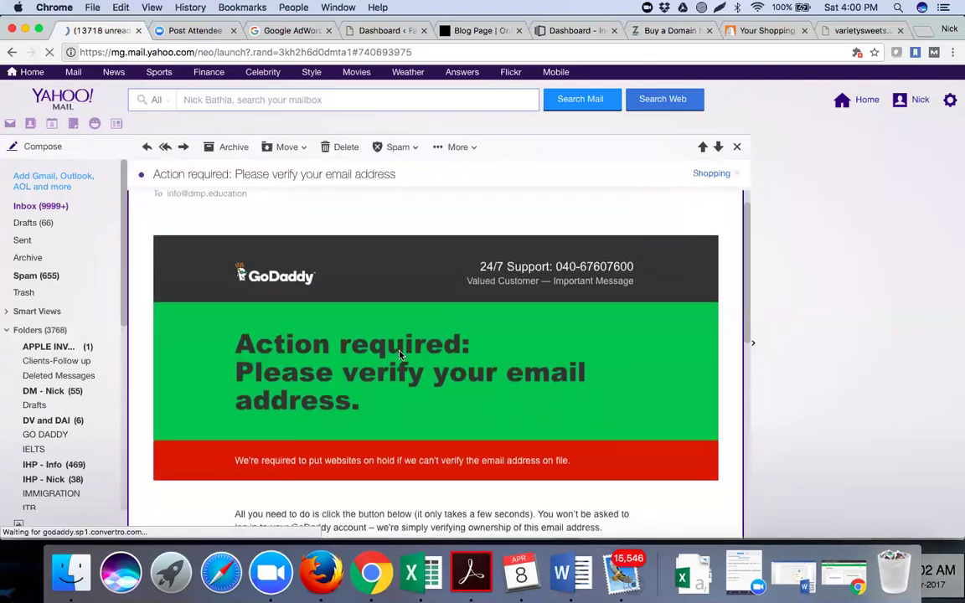
scroll(400, 355, "down", 3)
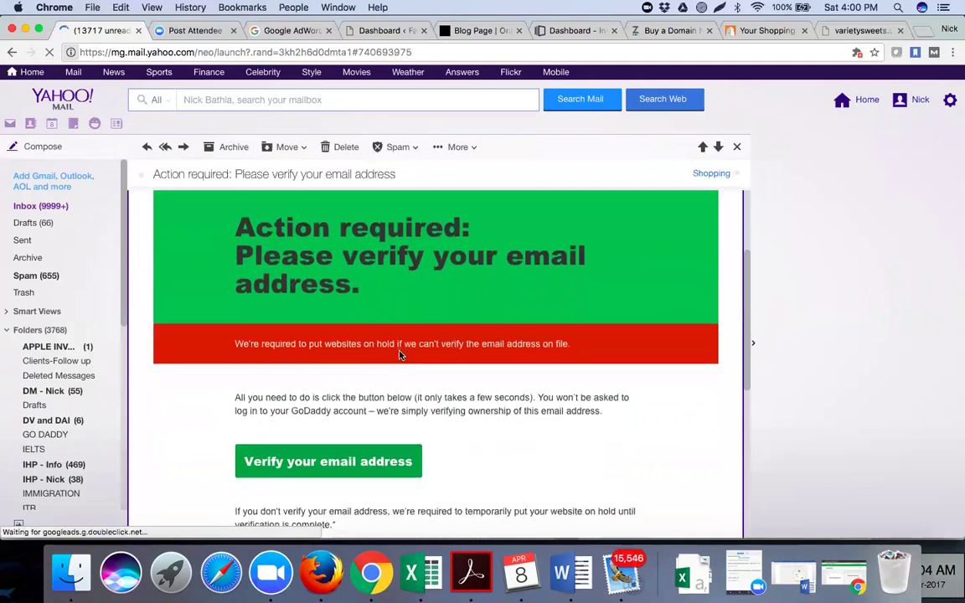
scroll(400, 354, "down", 2)
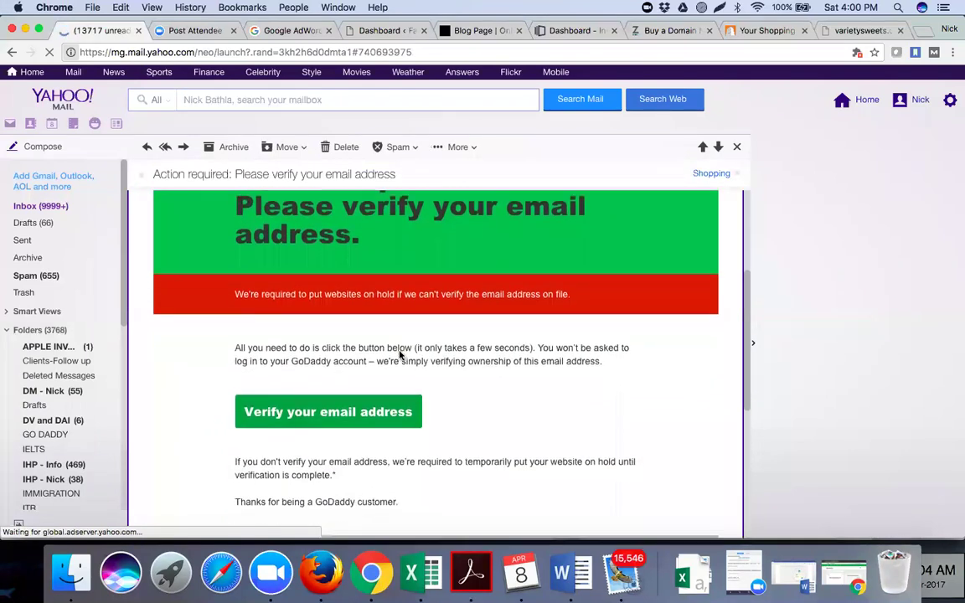
left_click(365, 417)
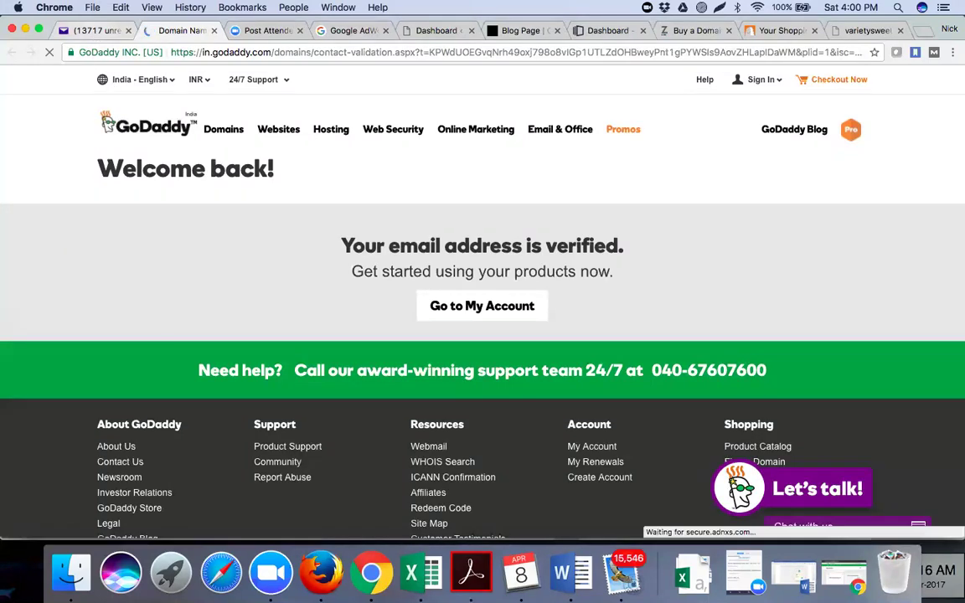
left_click(63, 581)
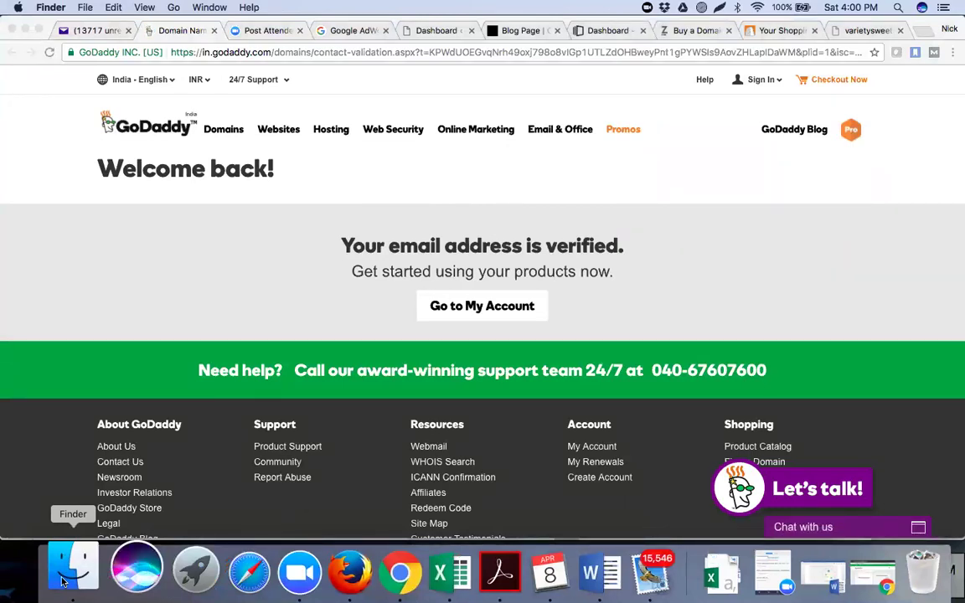
Open Site admin details.gsheet from Finder's Google Drive folder, then return to Yahoo Mail.
left_click(62, 581)
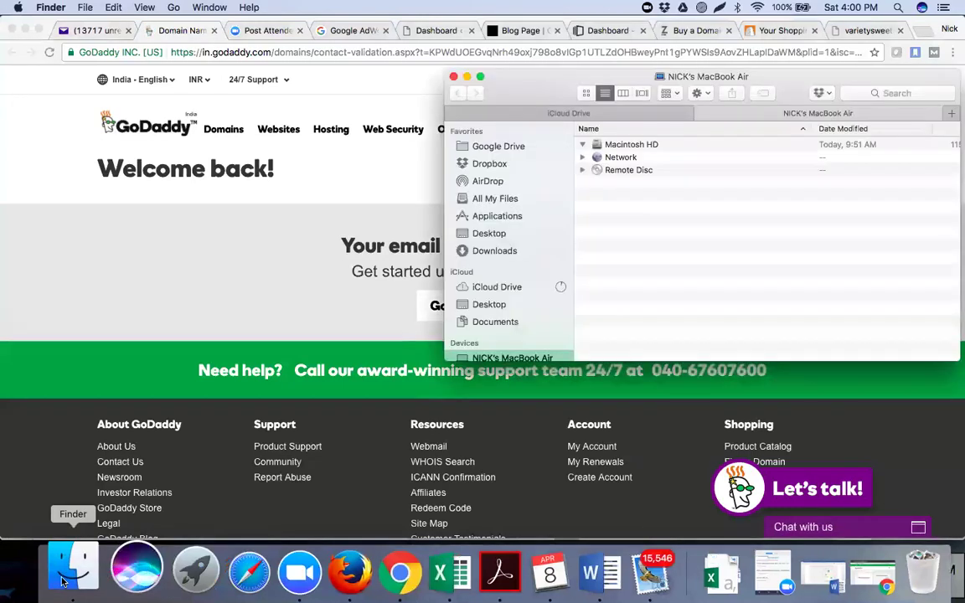
left_click(511, 147)
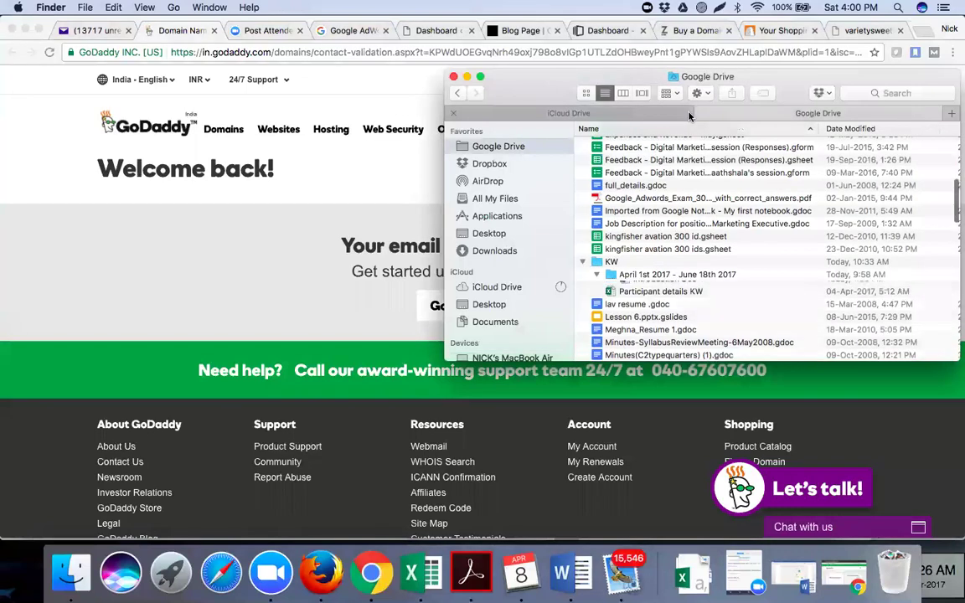
left_click(573, 113)
left_click_drag(557, 75, 342, 64)
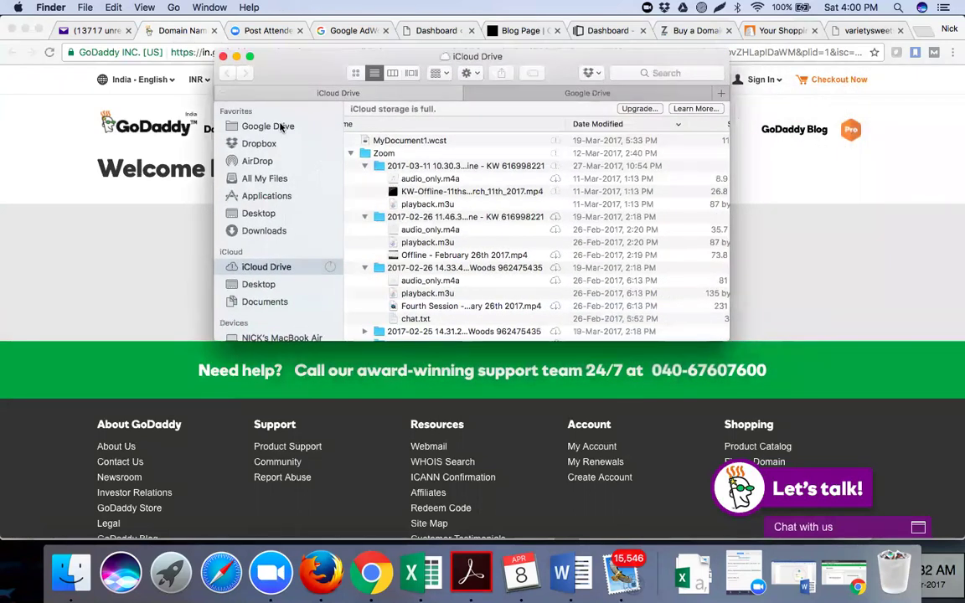
left_click(282, 126)
scroll(436, 173, "up", 5)
scroll(435, 173, "up", 4)
left_click(423, 218)
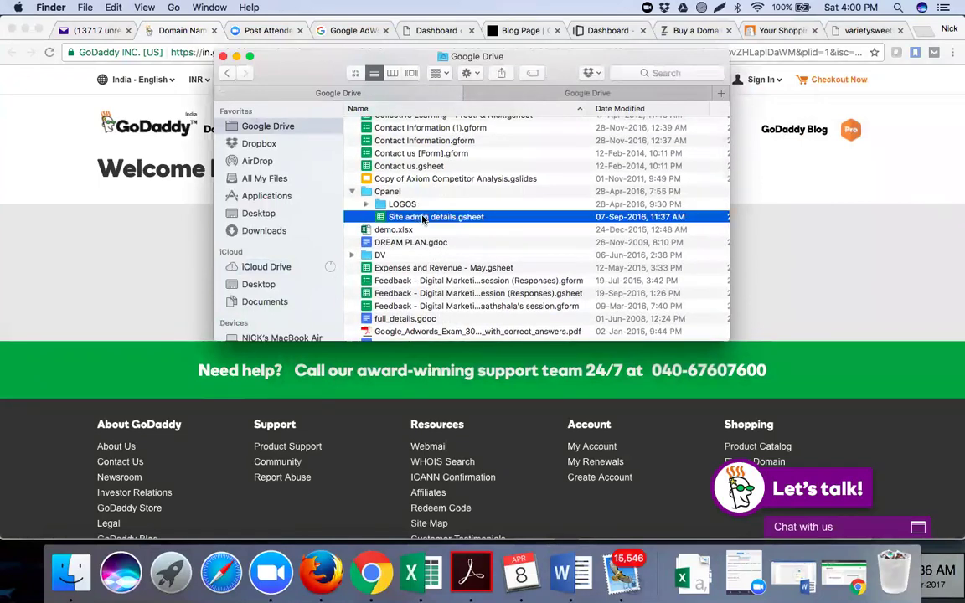
double_click(422, 218)
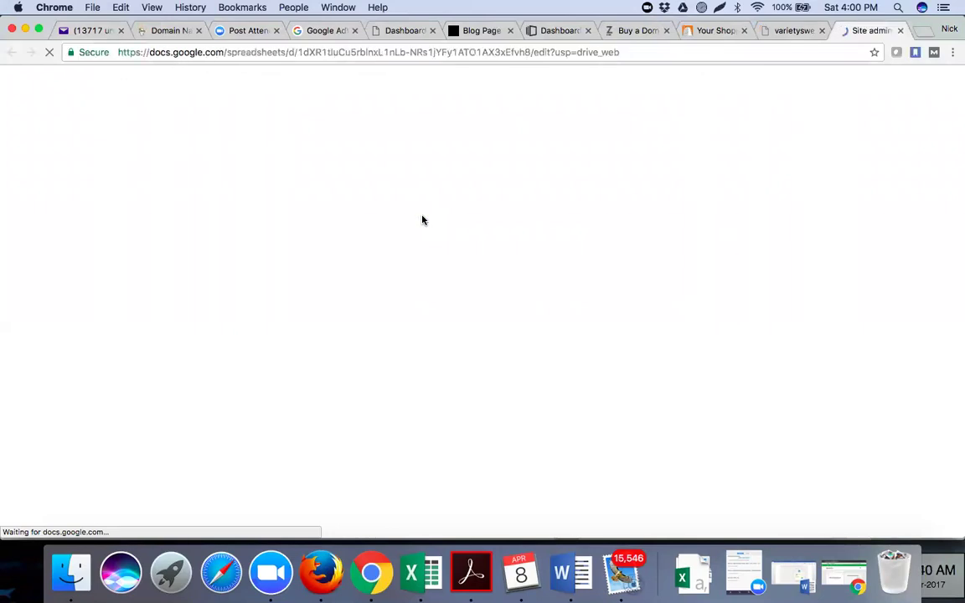
left_click(94, 30)
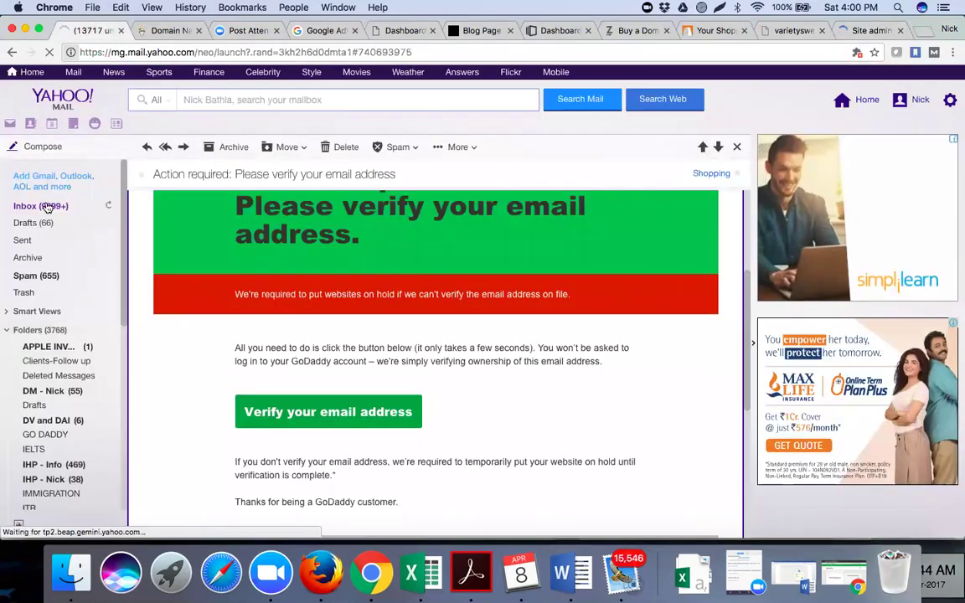
Review the order email, then open GoDaddy's 'Thanks for creating your account' email.
left_click(46, 206)
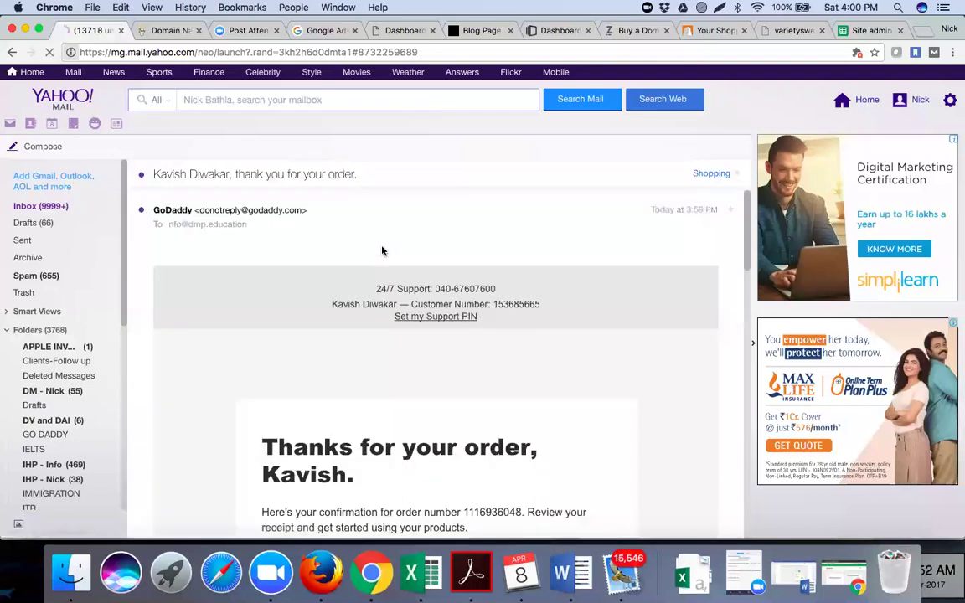
scroll(396, 382, "down", 4)
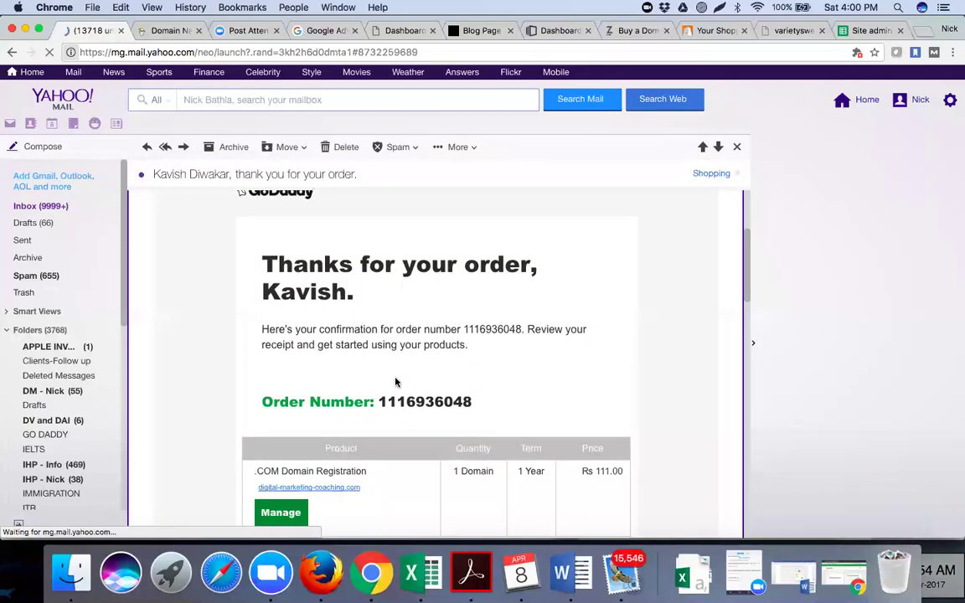
scroll(396, 382, "down", 3)
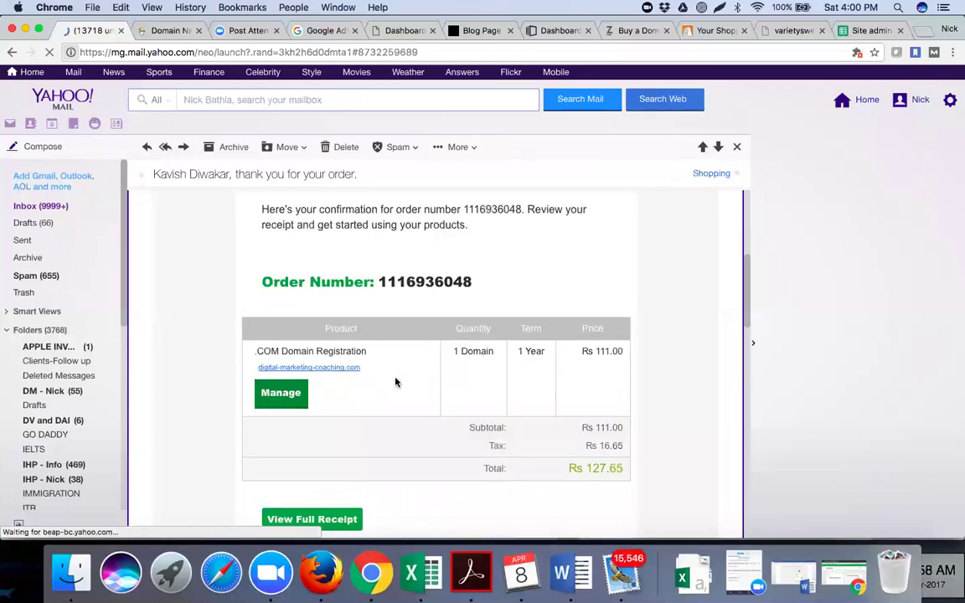
scroll(396, 382, "down", 2)
scroll(396, 382, "down", 1)
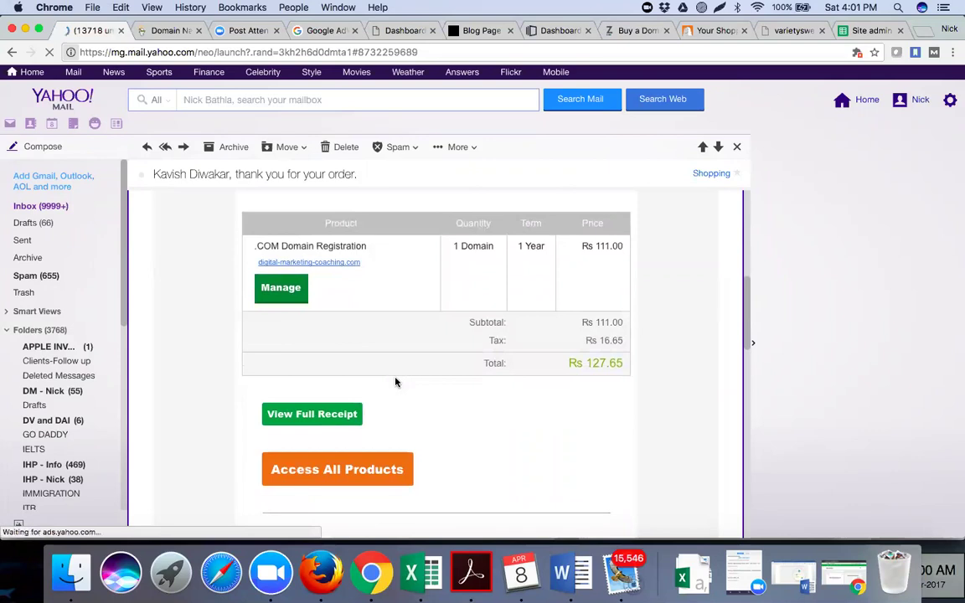
scroll(396, 381, "down", 1)
scroll(396, 382, "up", 6)
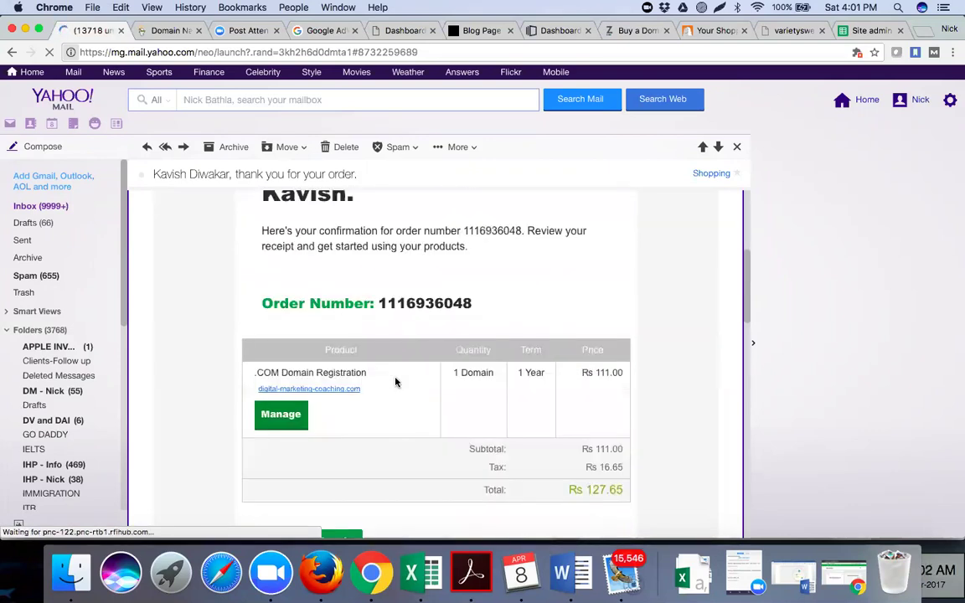
left_click(57, 208)
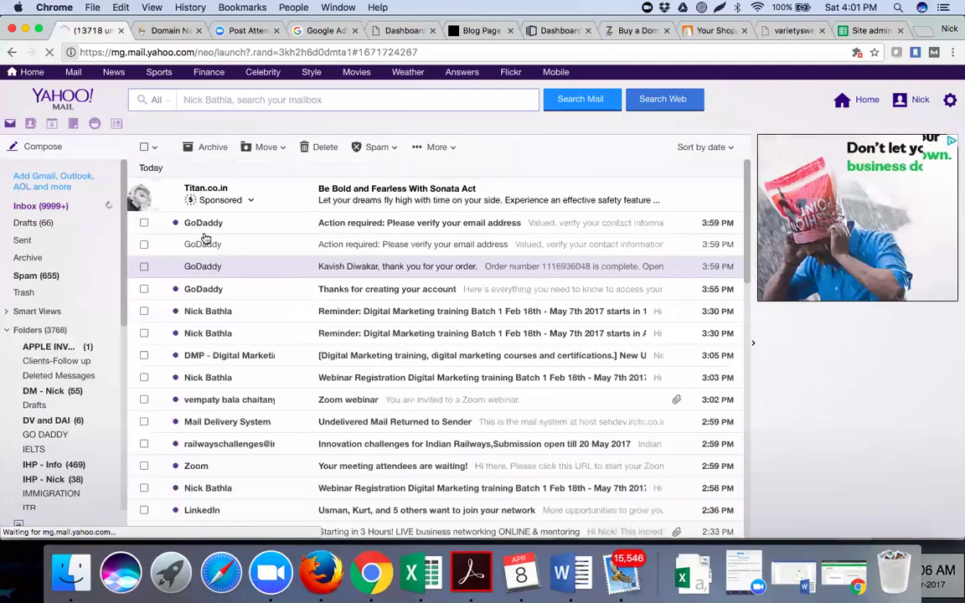
left_click(463, 289)
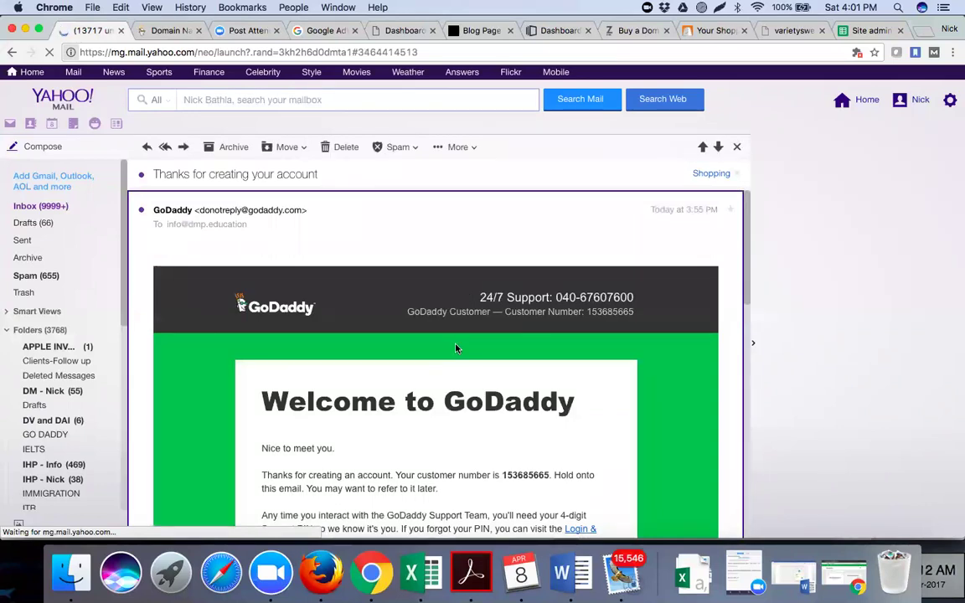
scroll(456, 348, "down", 3)
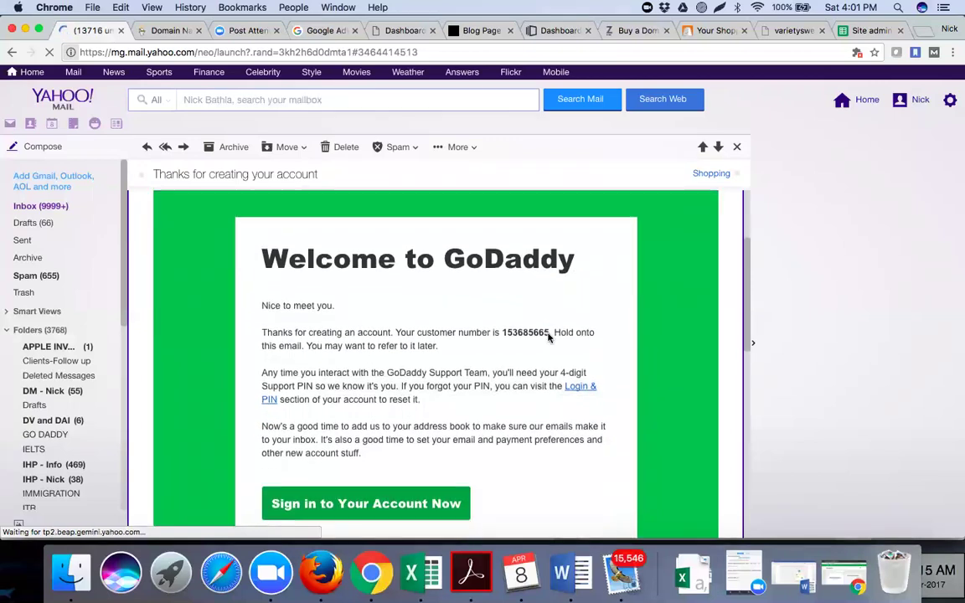
Copy the customer number from the welcome email and switch to the Site admin details sheet.
left_click_drag(548, 334, 505, 335)
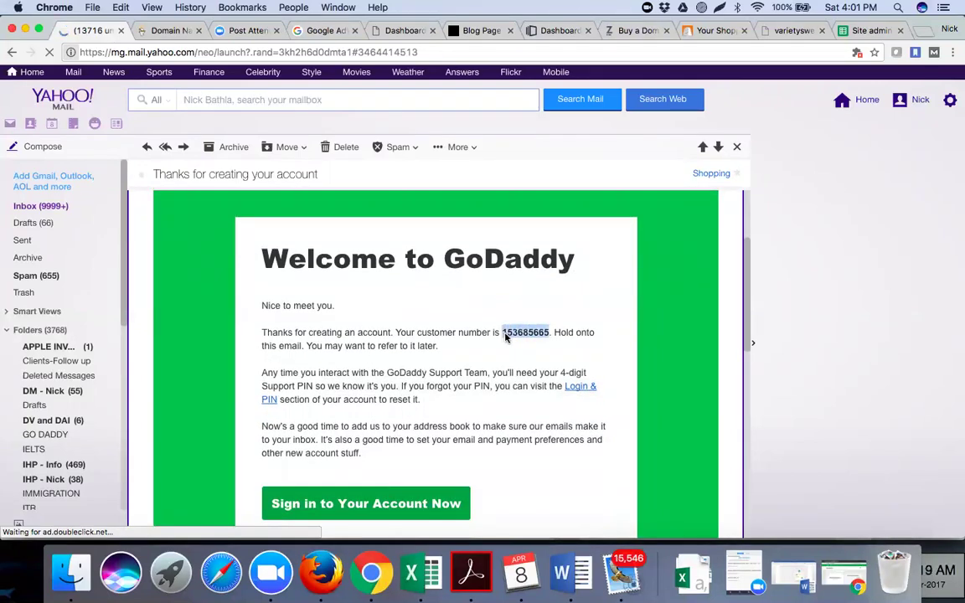
right_click(505, 336)
left_click(533, 360)
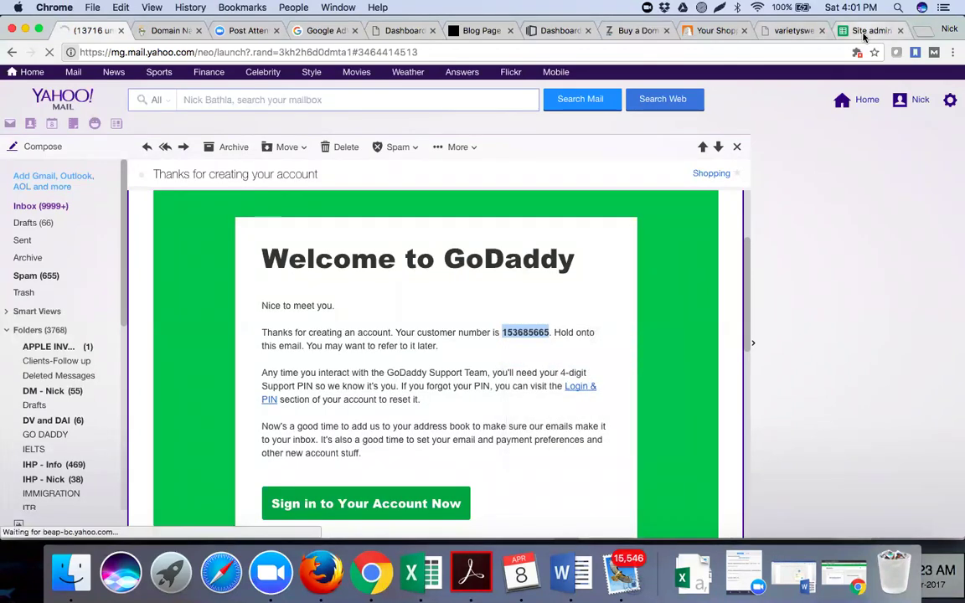
left_click(863, 34)
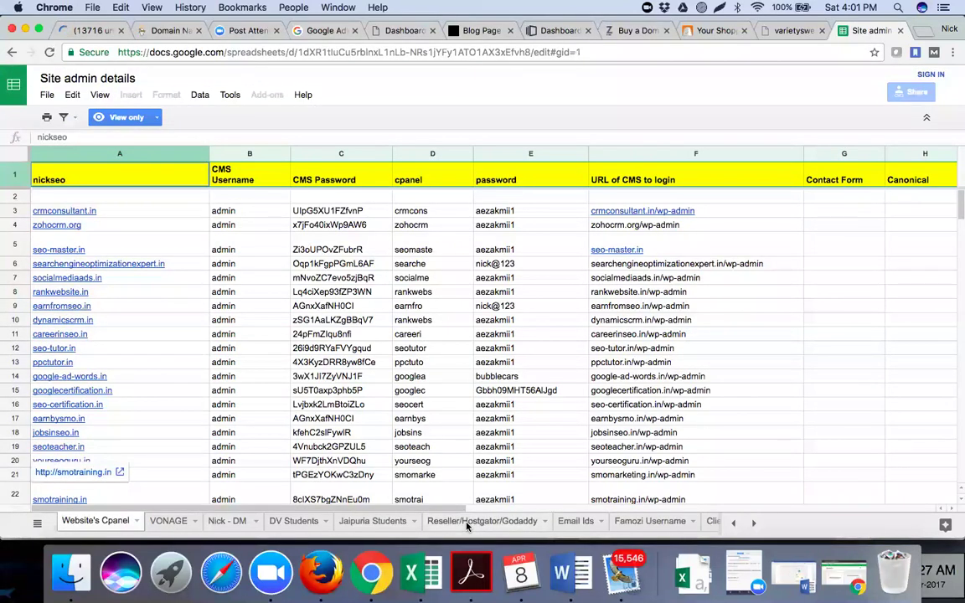
Switch to the Reseller/Hostgator/Godaddy sheet and scroll down to the blank rows below its entries.
left_click(467, 523)
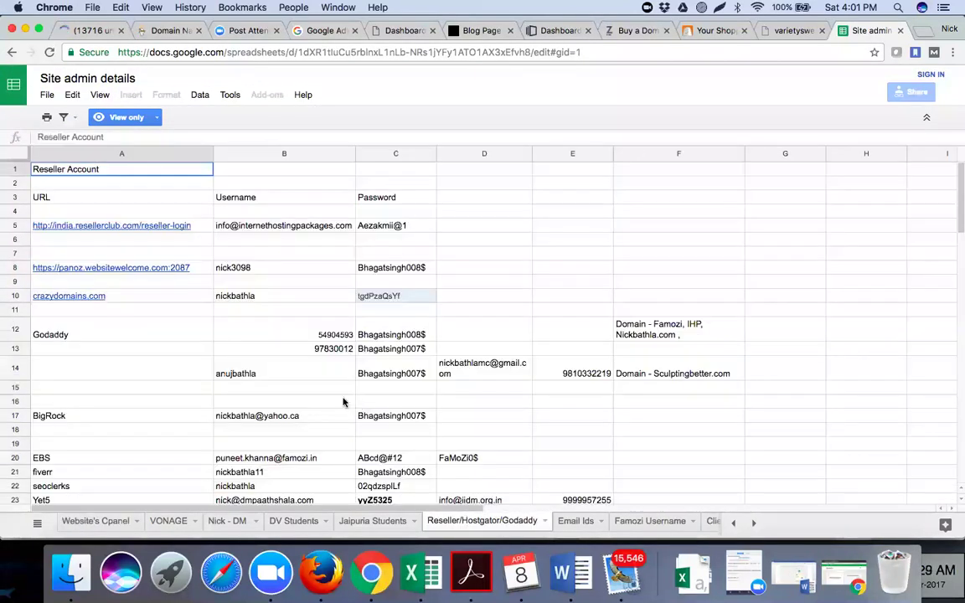
left_click(248, 387)
left_click(14, 415)
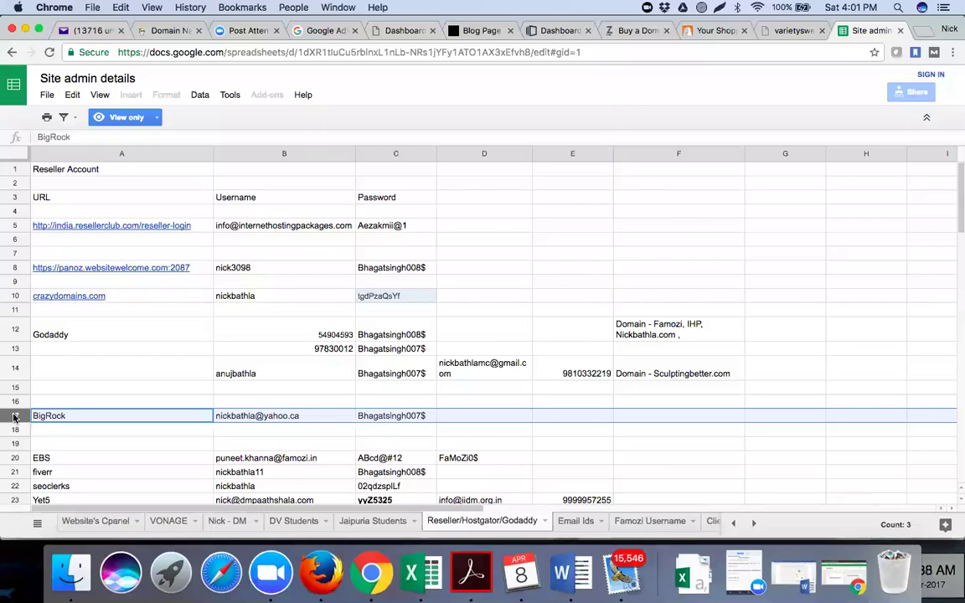
left_click(68, 388)
scroll(71, 391, "down", 3)
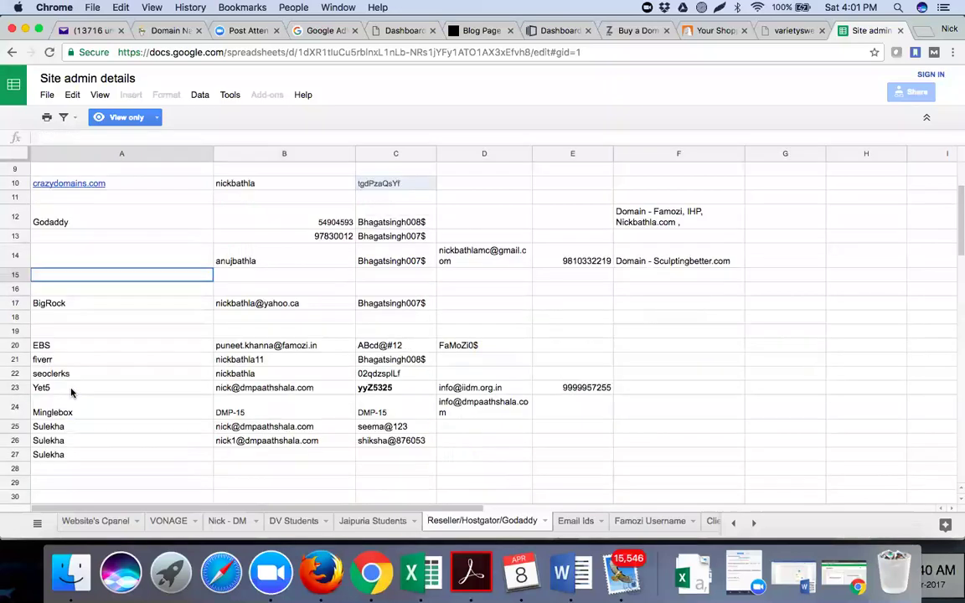
scroll(71, 392, "down", 10)
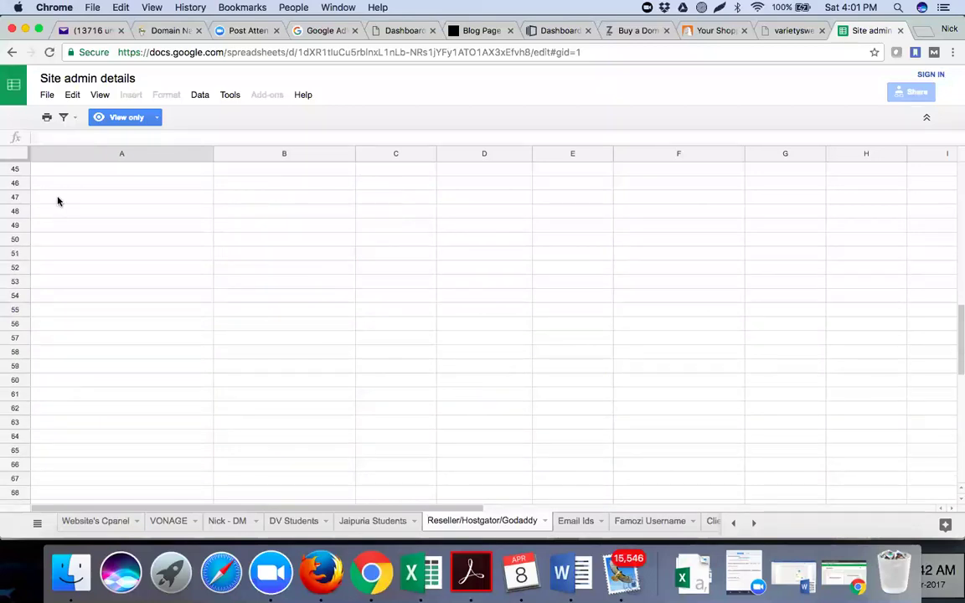
left_click(59, 199)
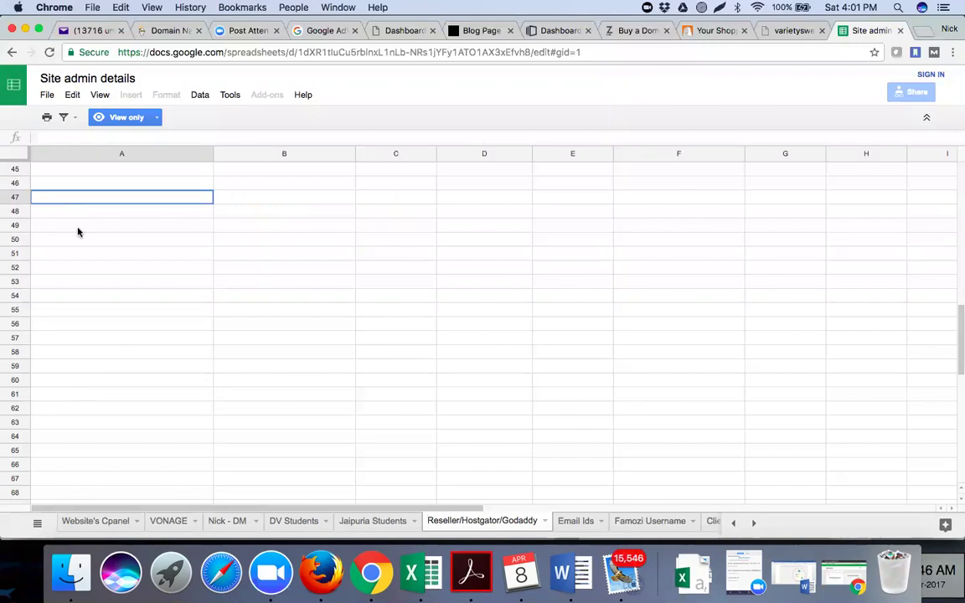
left_click(142, 244)
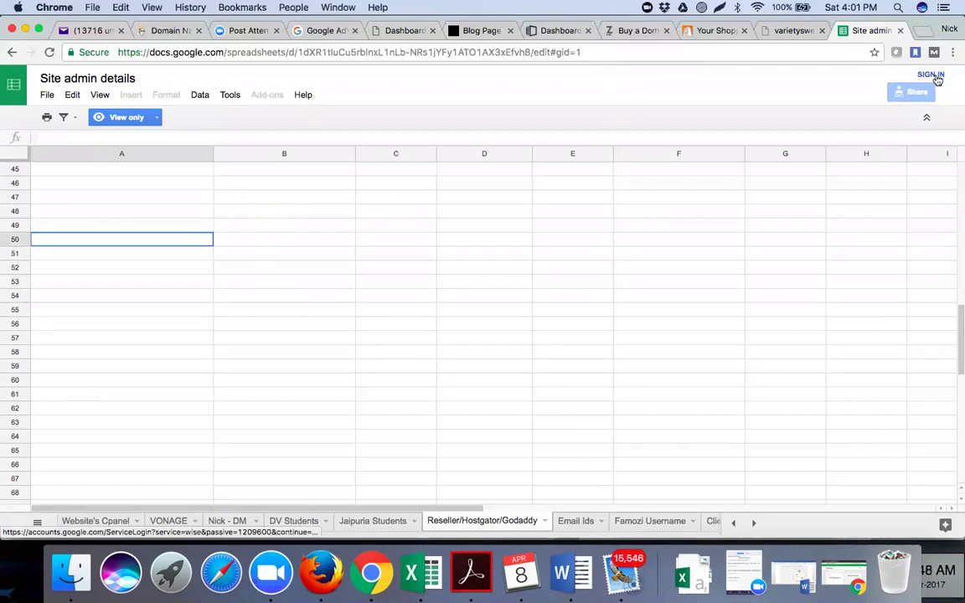
Sign in with the correct account e-mail instead of the autofilled one, then enter the account password.
left_click(933, 76)
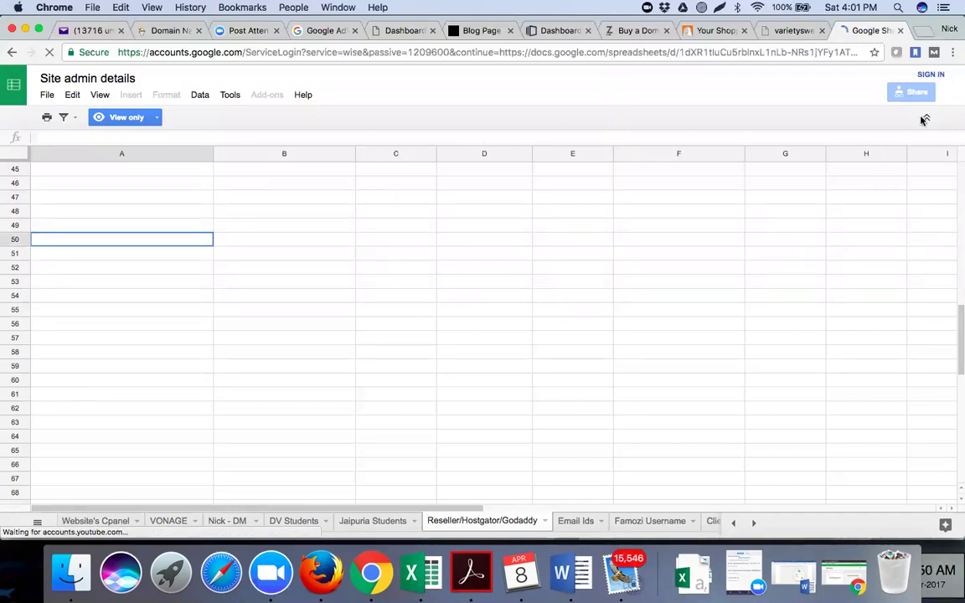
left_click_drag(533, 314, 373, 315)
key("BackSpace")
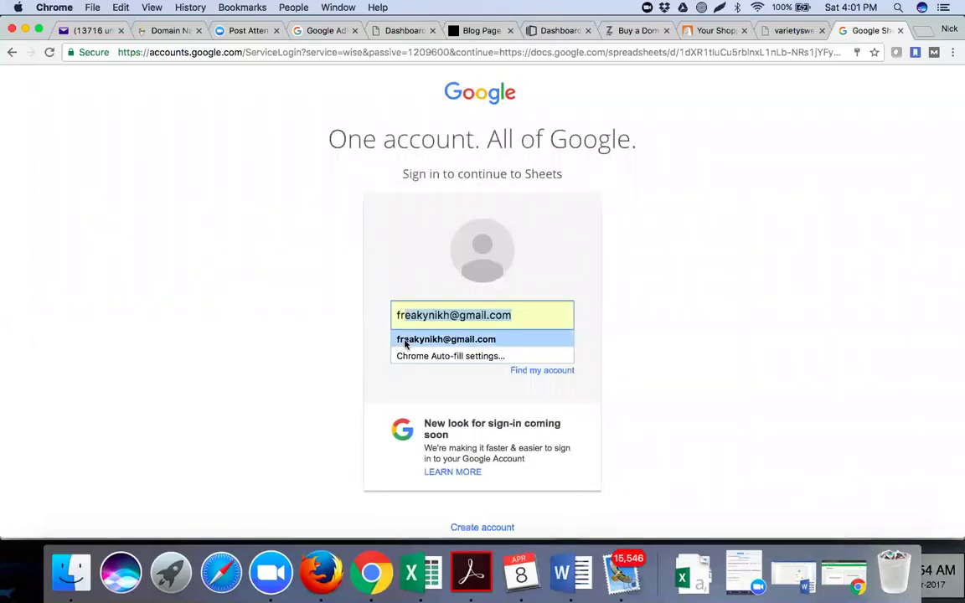
left_click(405, 341)
left_click(407, 350)
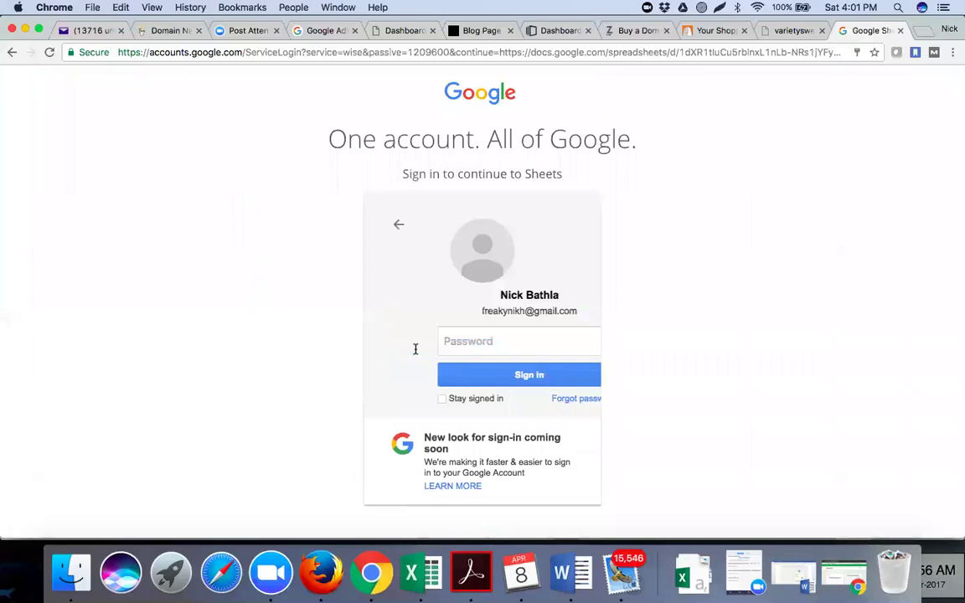
type("****")
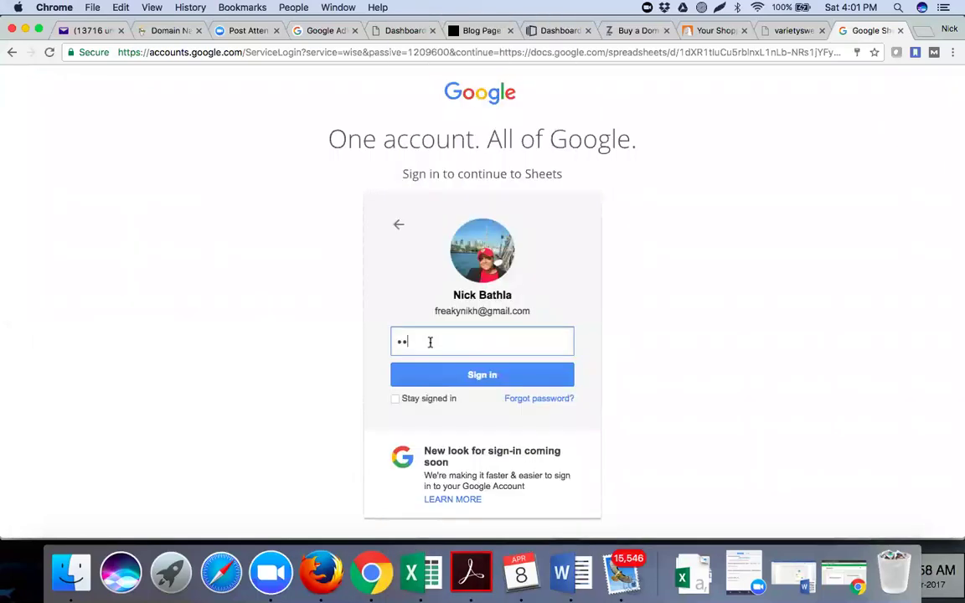
type("*****")
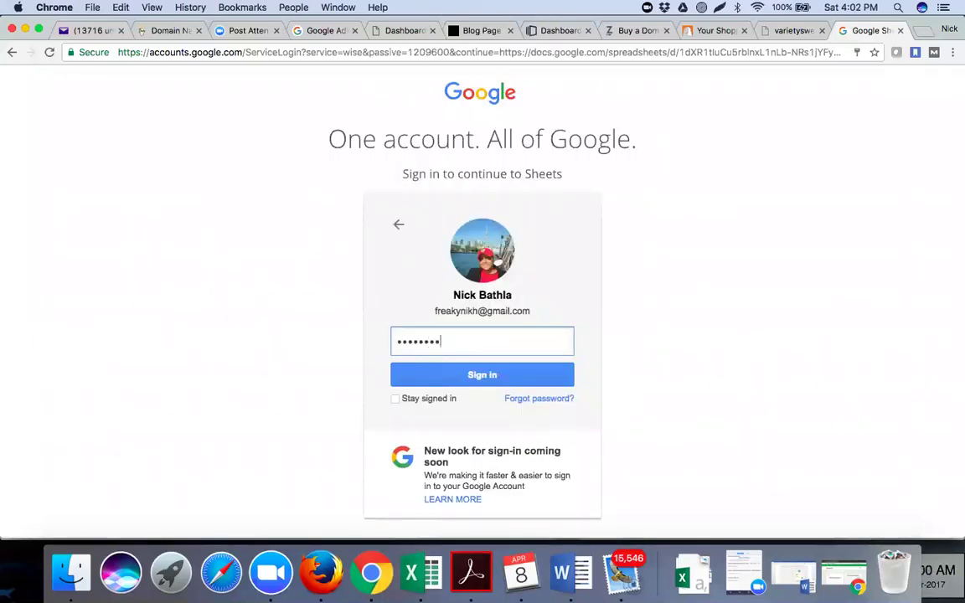
type("******")
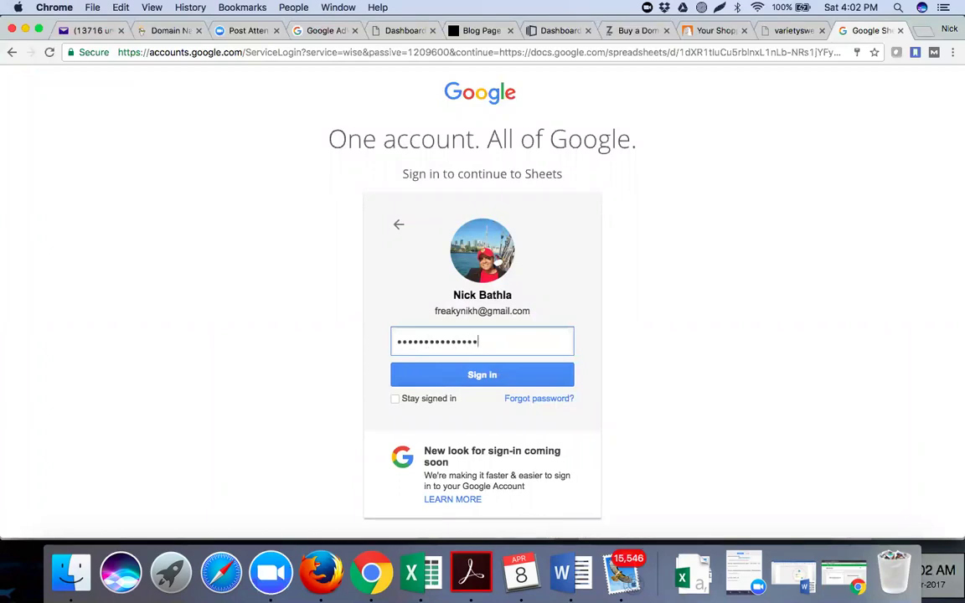
left_click(434, 375)
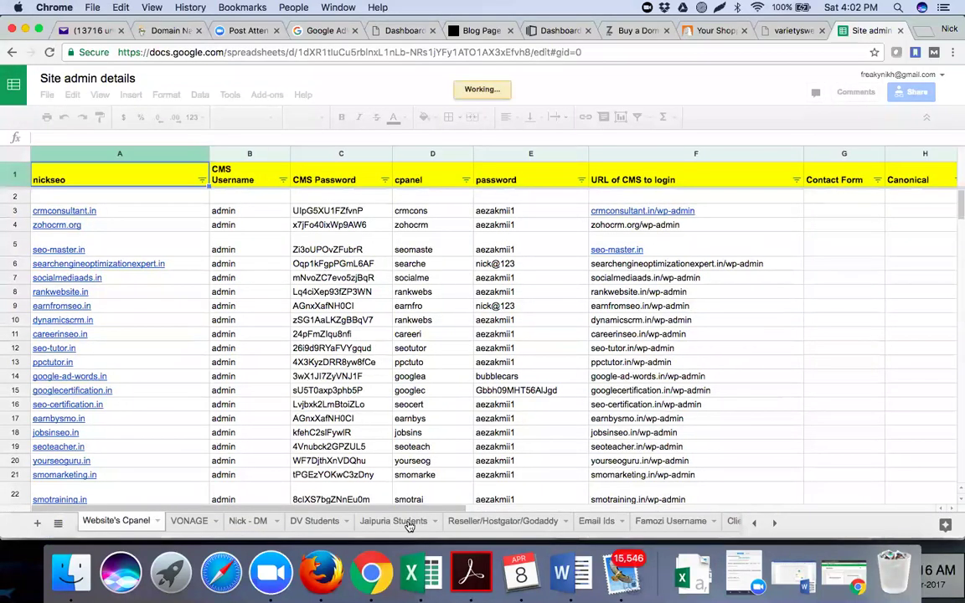
Paste the GoDaddy customer number into cell B44 of the Reseller/Hostgator/Godaddy sheet.
left_click(475, 521)
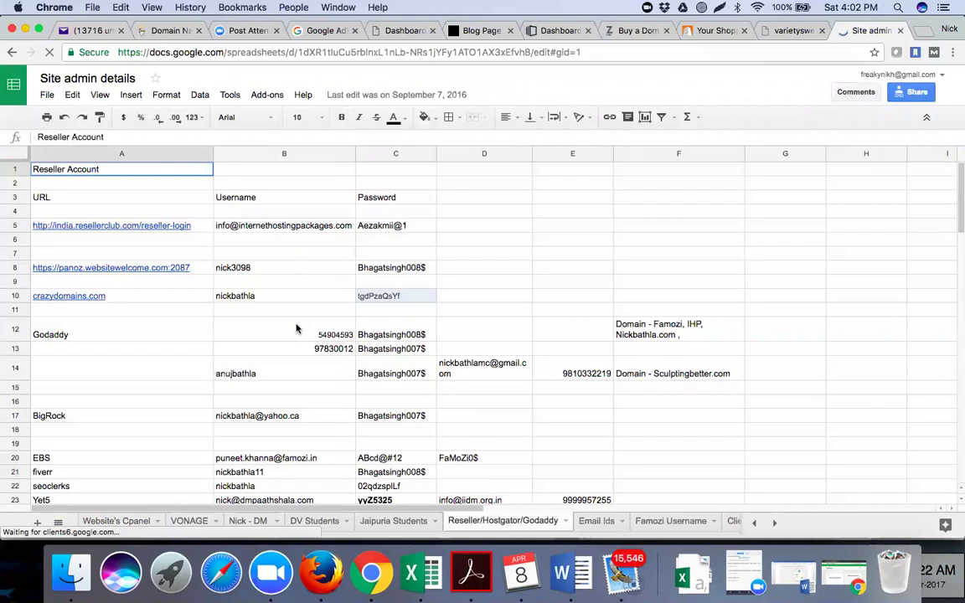
scroll(295, 328, "down", 10)
scroll(295, 328, "down", 3)
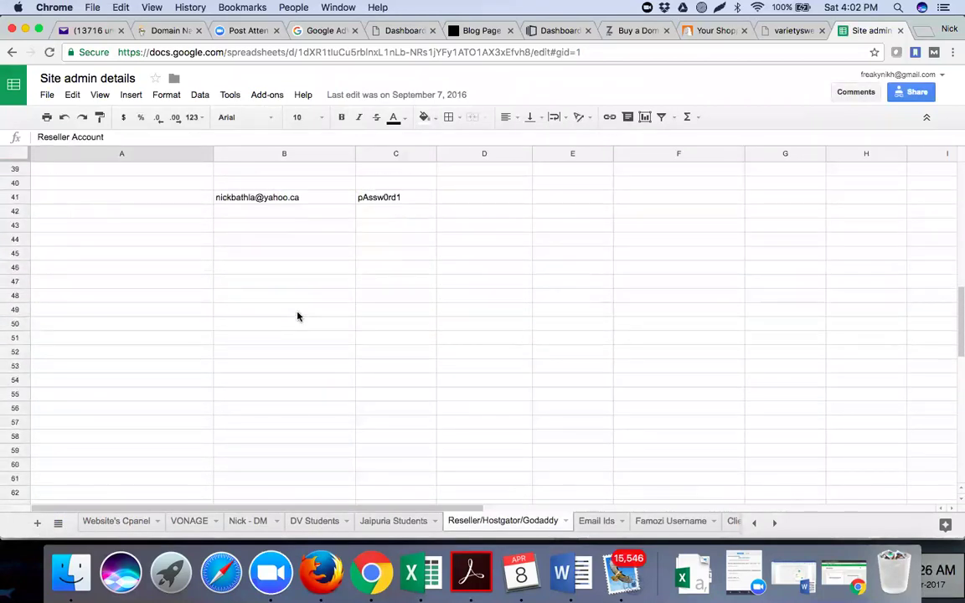
scroll(297, 317, "down", 2)
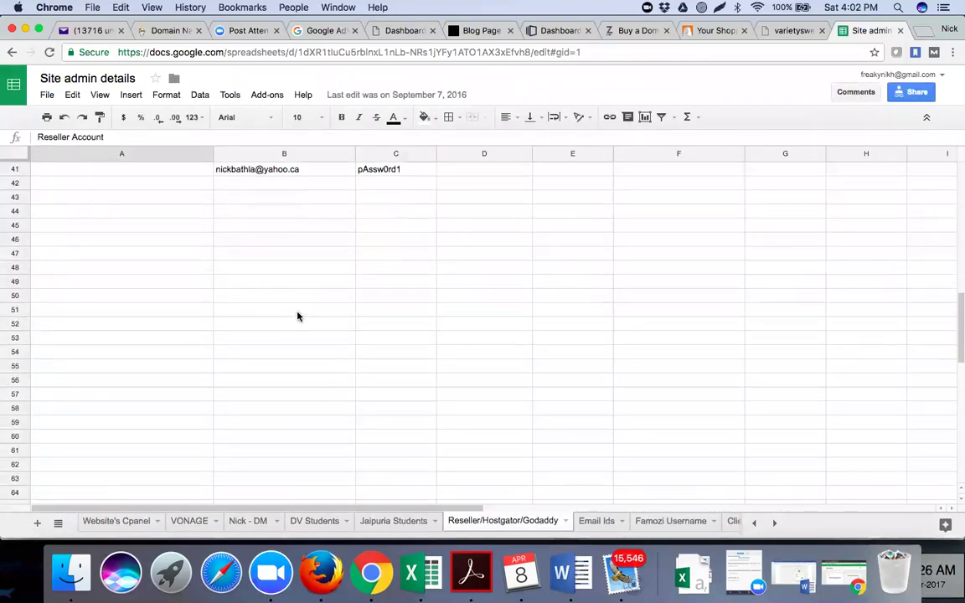
left_click(227, 197)
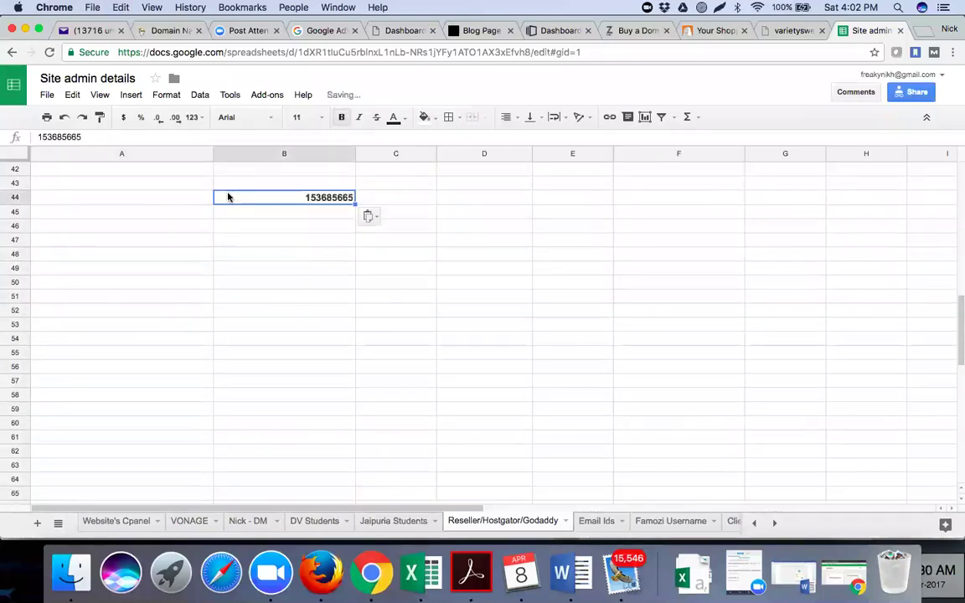
Enter 'Godaddy for domain ( digital-marketing-coaching.com )' as the label in cell A44.
left_click(167, 195)
type("Godaddy")
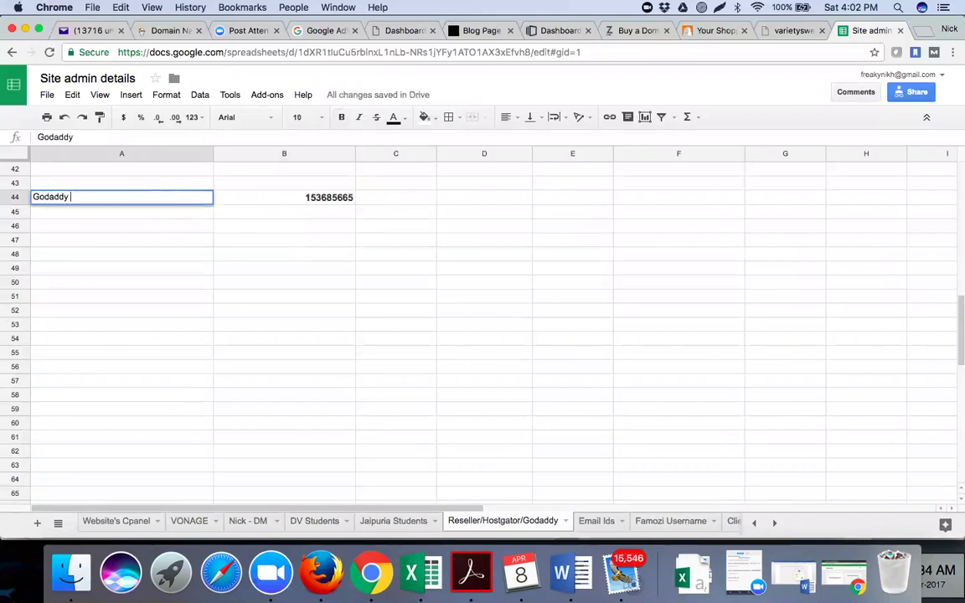
type(" for domain")
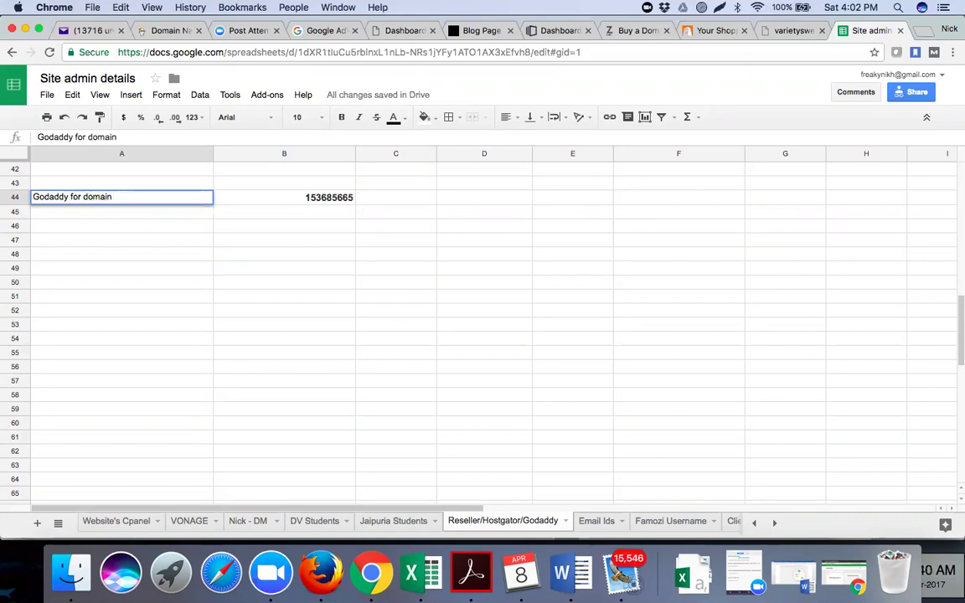
type(" ( digital-marketing-coaching")
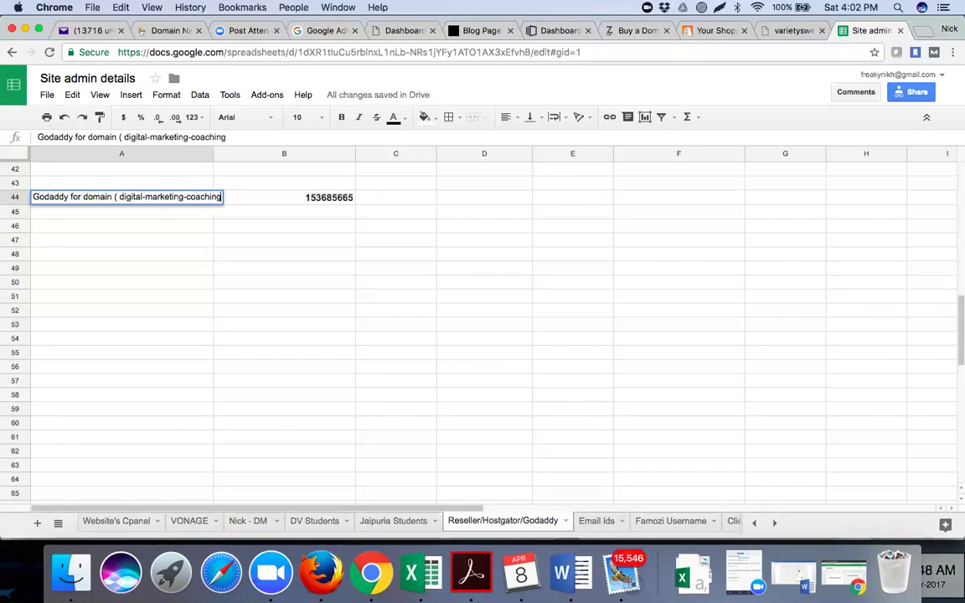
type(".com")
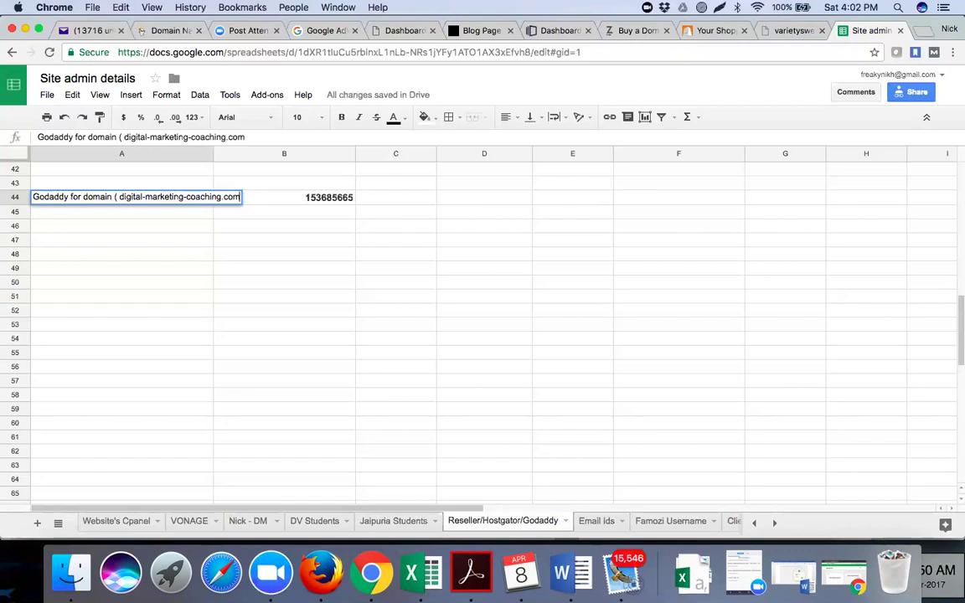
type(")")
left_click(143, 311)
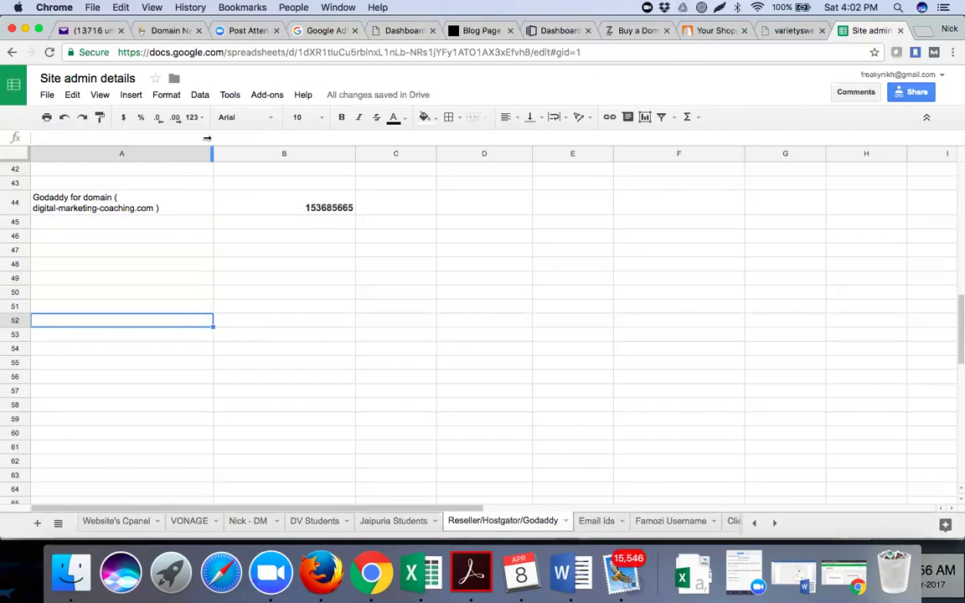
Widen column A, then start prefixing the number in B44 with 'Customer id -'.
left_click_drag(212, 154, 260, 153)
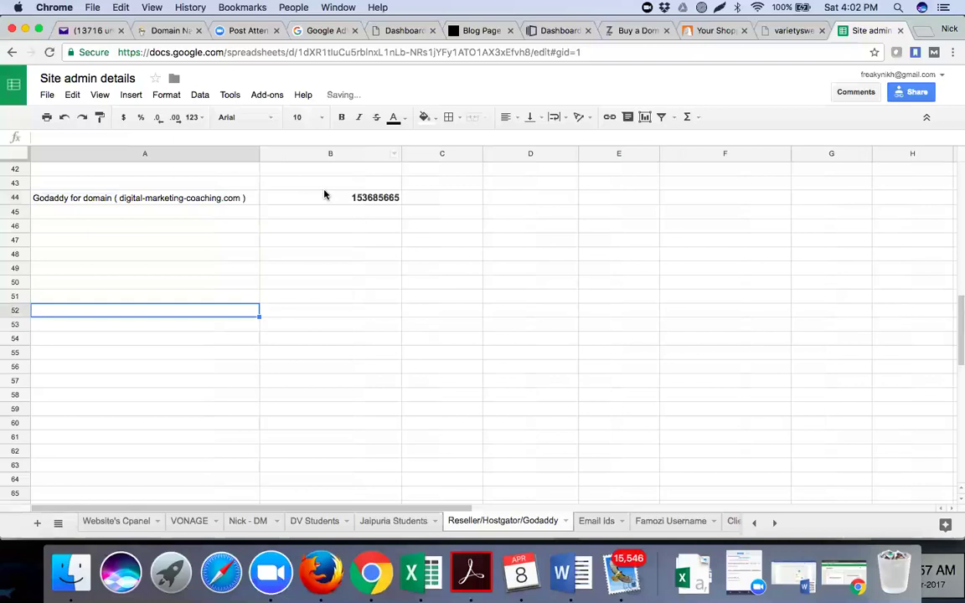
left_click(325, 195)
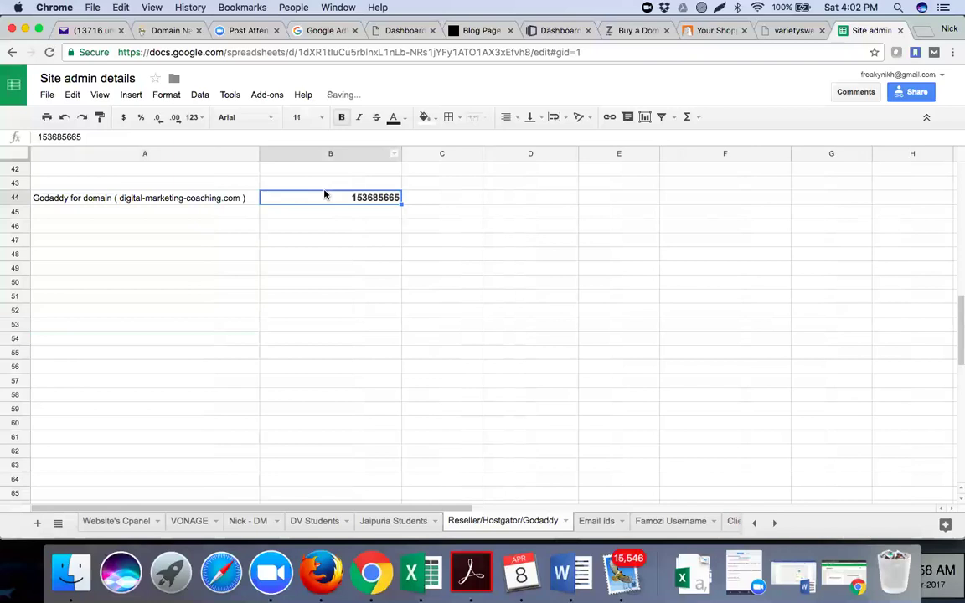
double_click(325, 194)
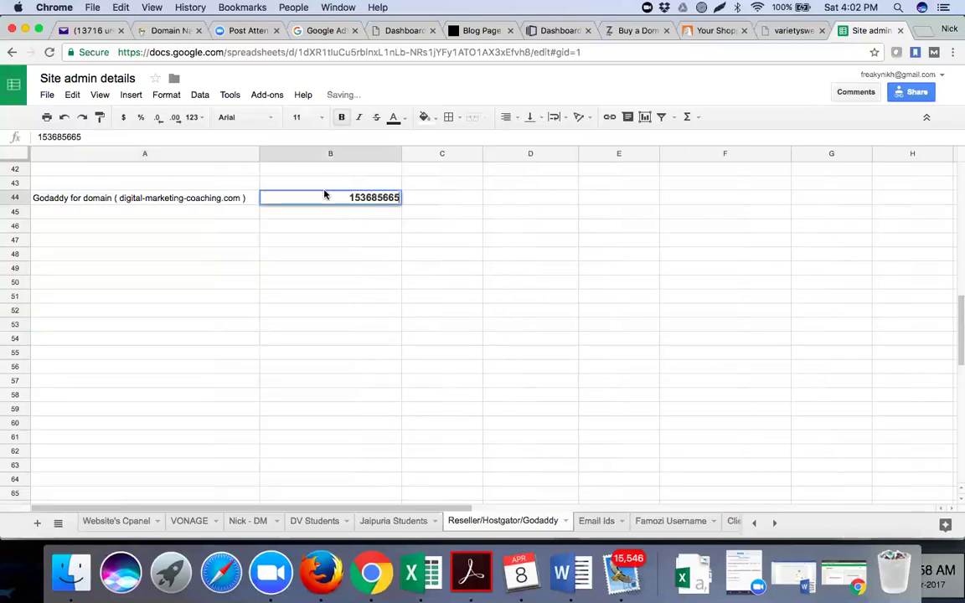
left_click(325, 195)
type("Custom")
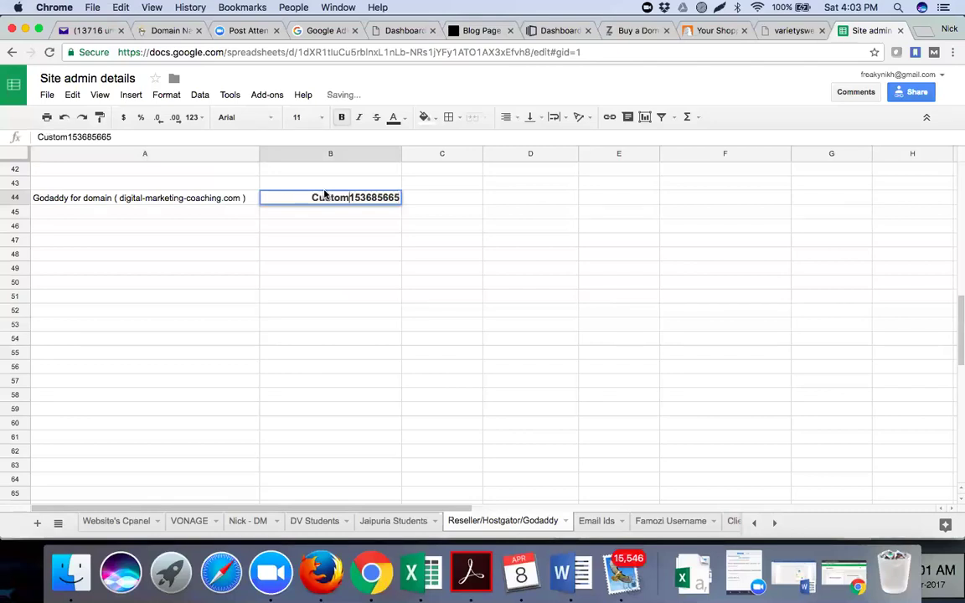
type("er id -")
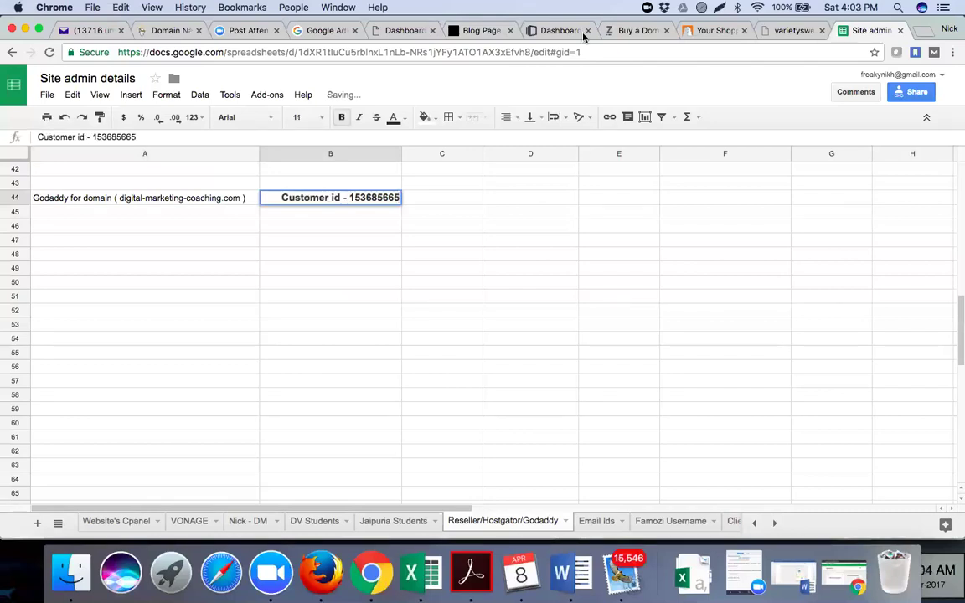
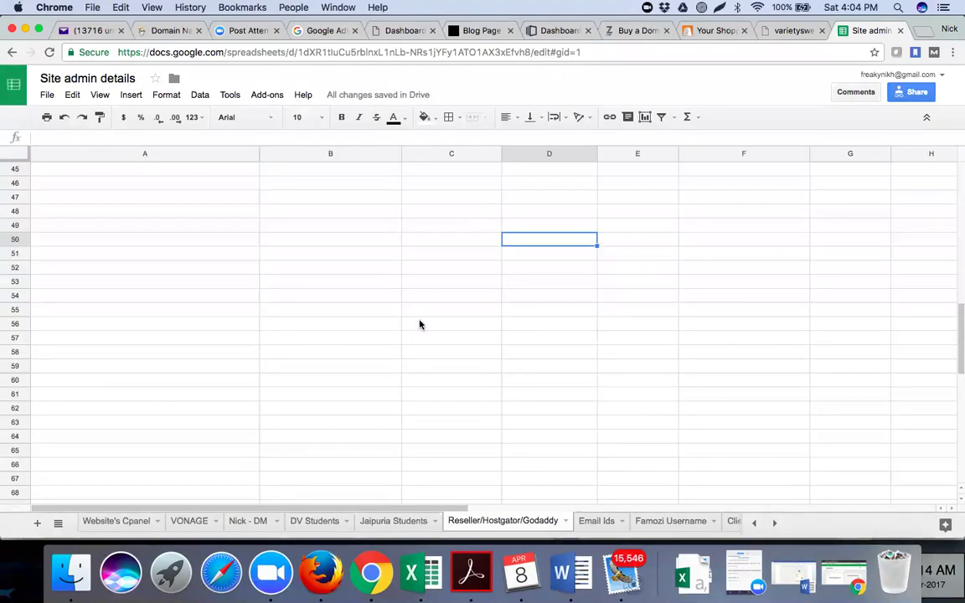
Check the GoDaddy Domain Manager window, then put it away and return to the spreadsheet.
left_click(419, 326)
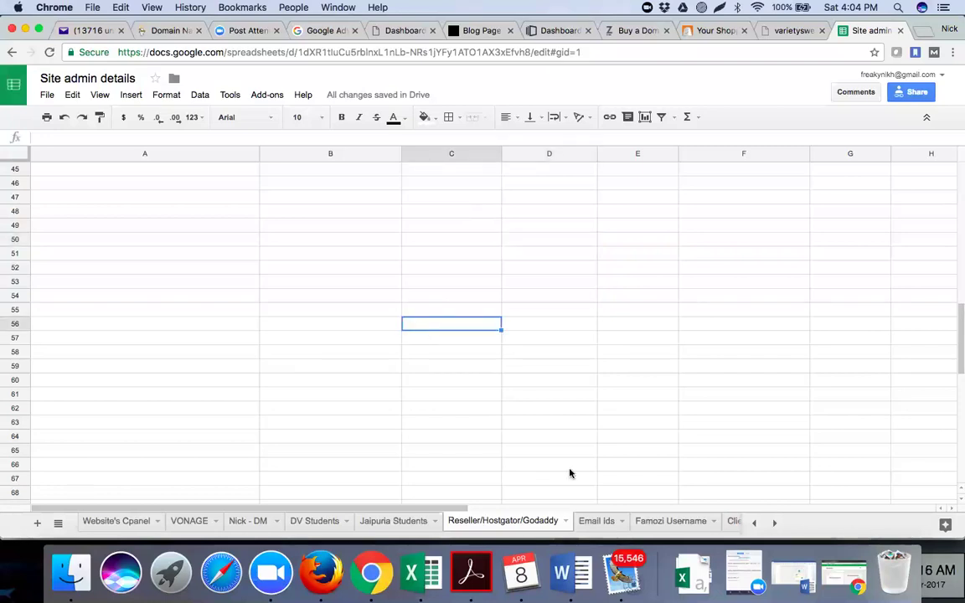
left_click(610, 370)
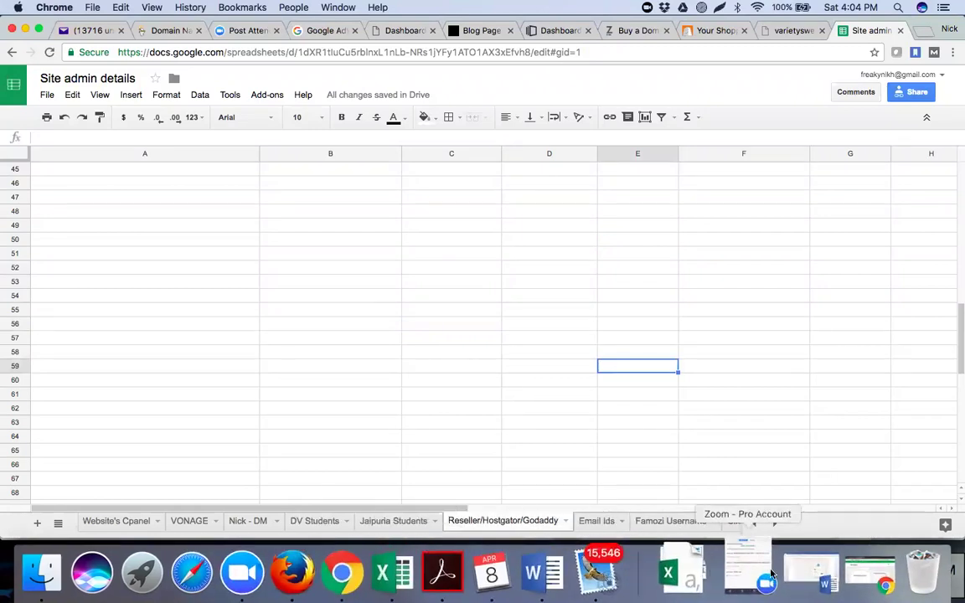
left_click(831, 572)
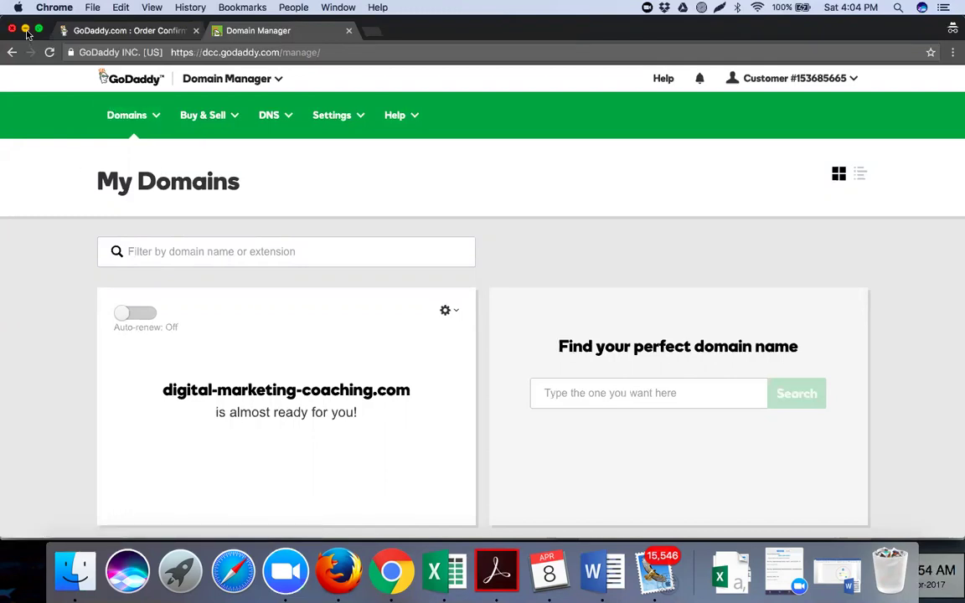
left_click(25, 29)
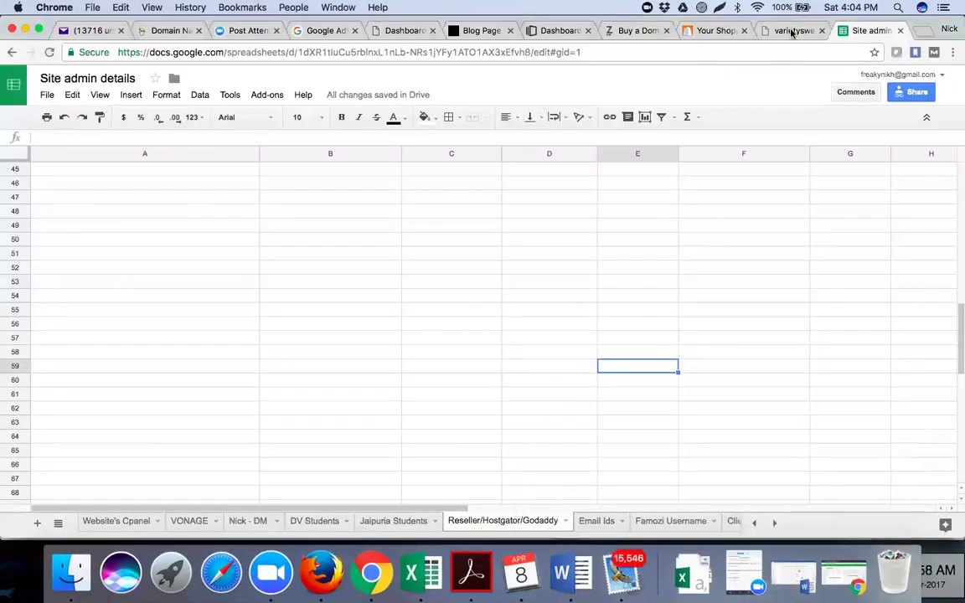
Load hostgator.com in the varietysweets browser tab.
left_click(791, 31)
left_click(761, 52)
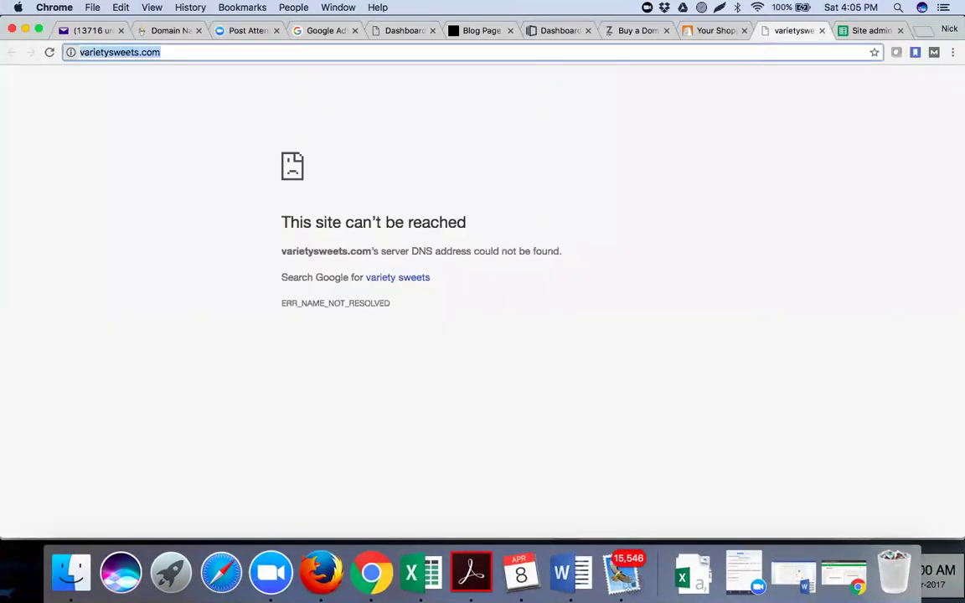
type("hostgator")
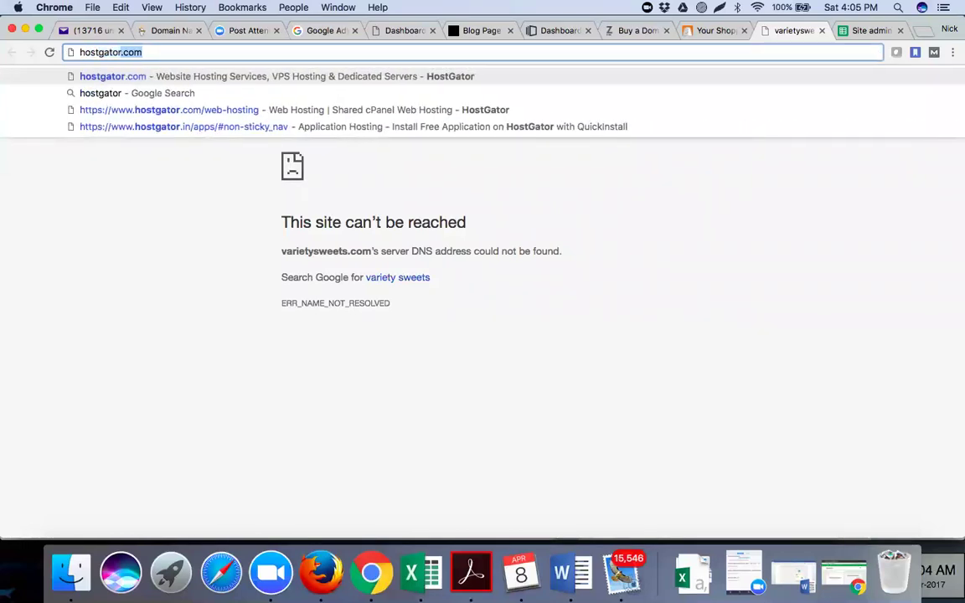
type(".com")
key("Return")
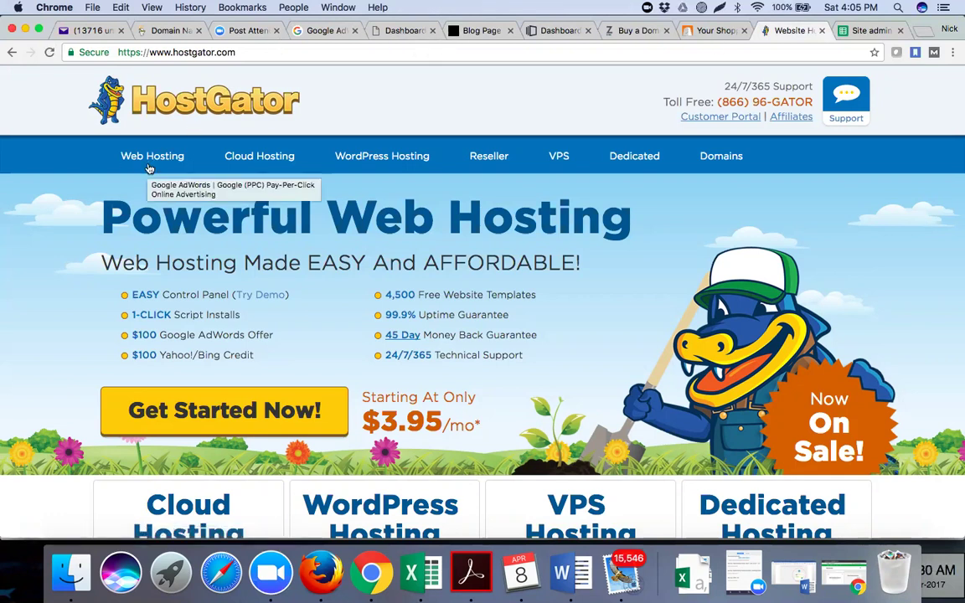
Go to HostGator's web hosting plans page listing Hatchling, Baby and Business plans.
scroll(76, 254, "down", 2)
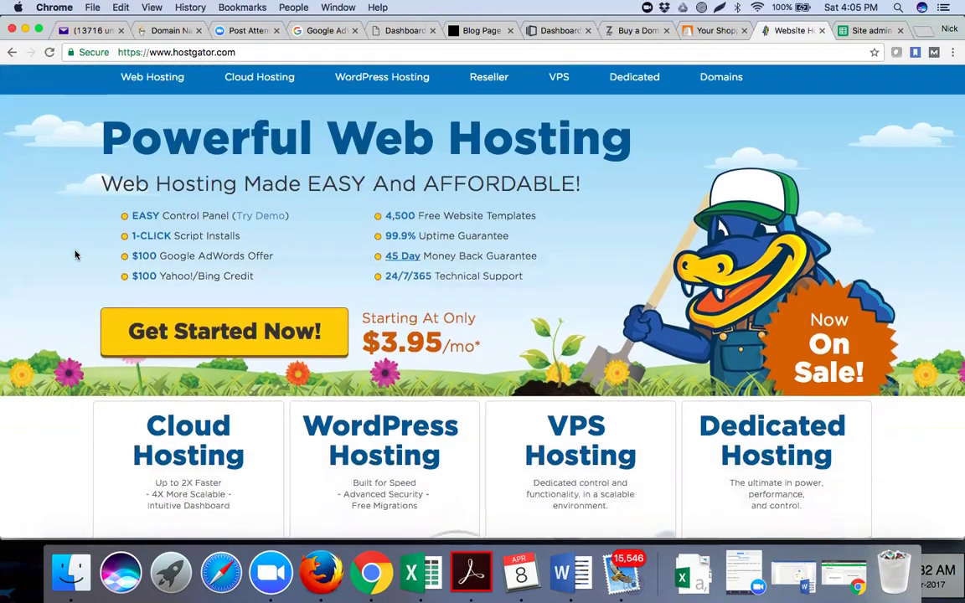
scroll(75, 254, "down", 3)
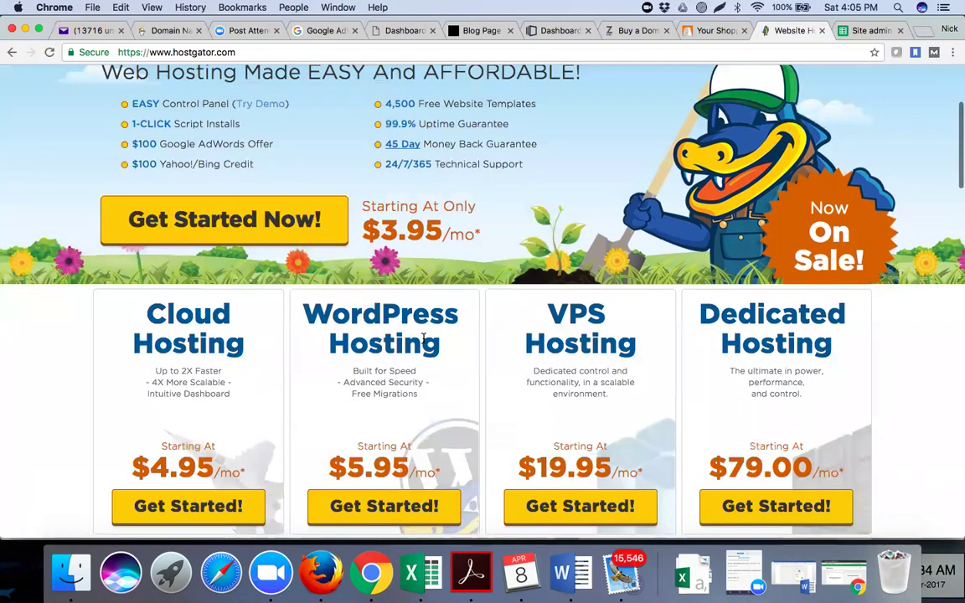
scroll(423, 337, "down", 6)
scroll(423, 338, "down", 4)
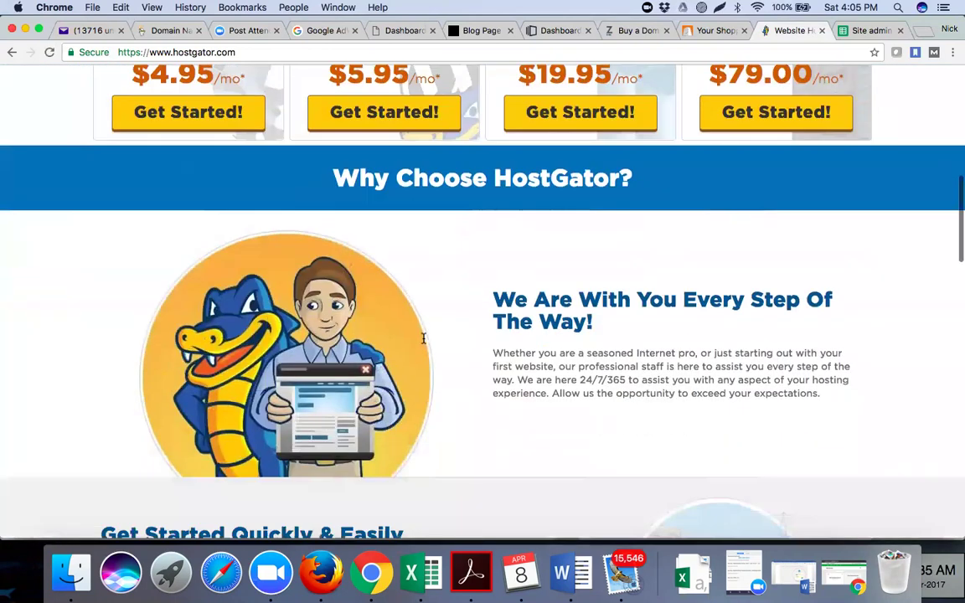
scroll(423, 338, "up", 10)
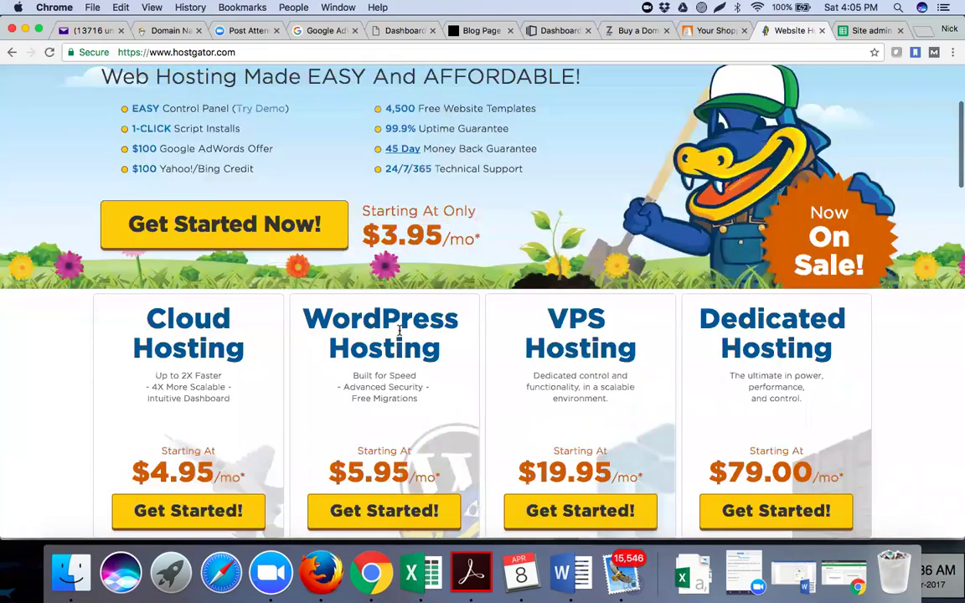
scroll(399, 331, "up", 3)
left_click(288, 328)
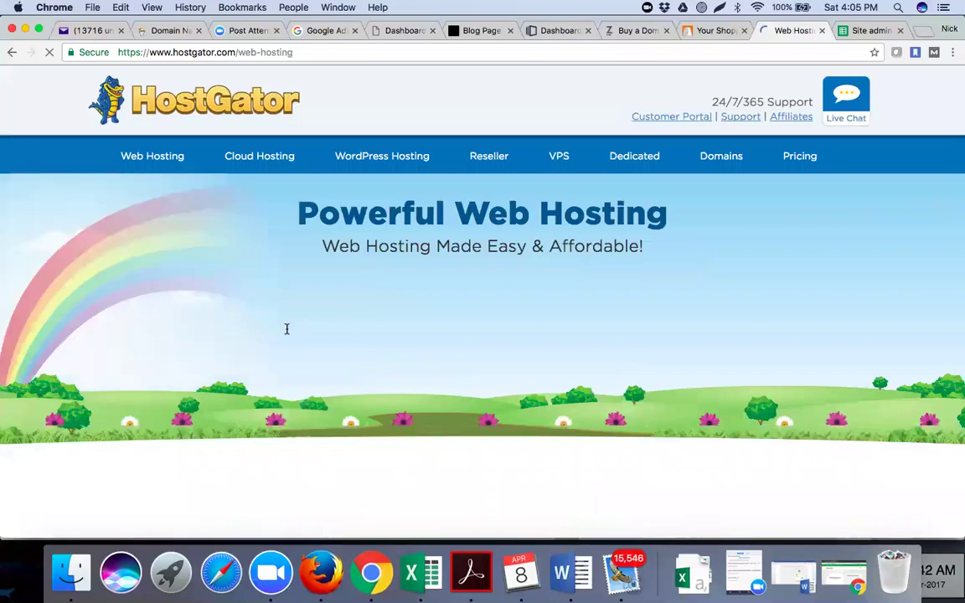
scroll(181, 321, "down", 1)
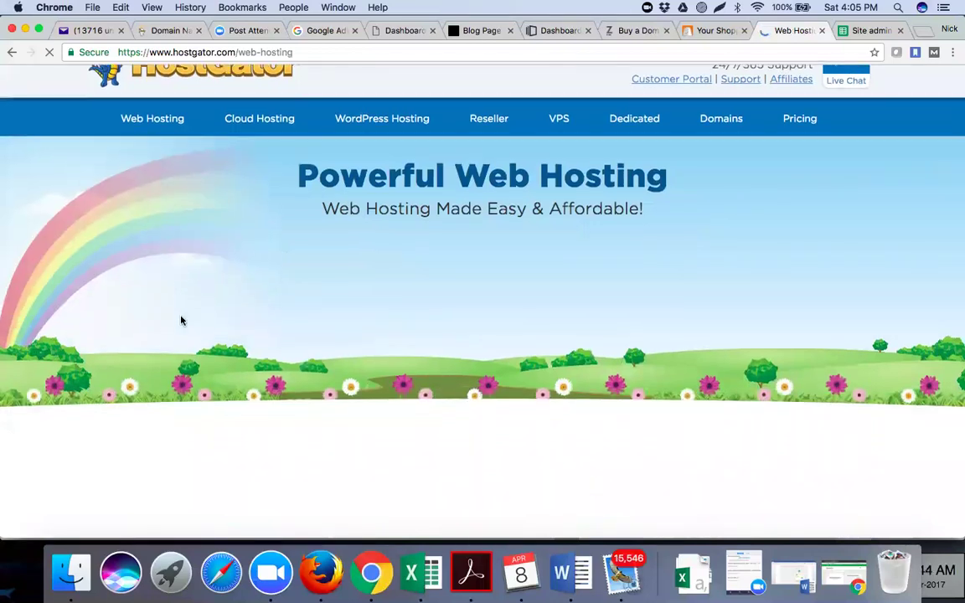
scroll(181, 321, "down", 4)
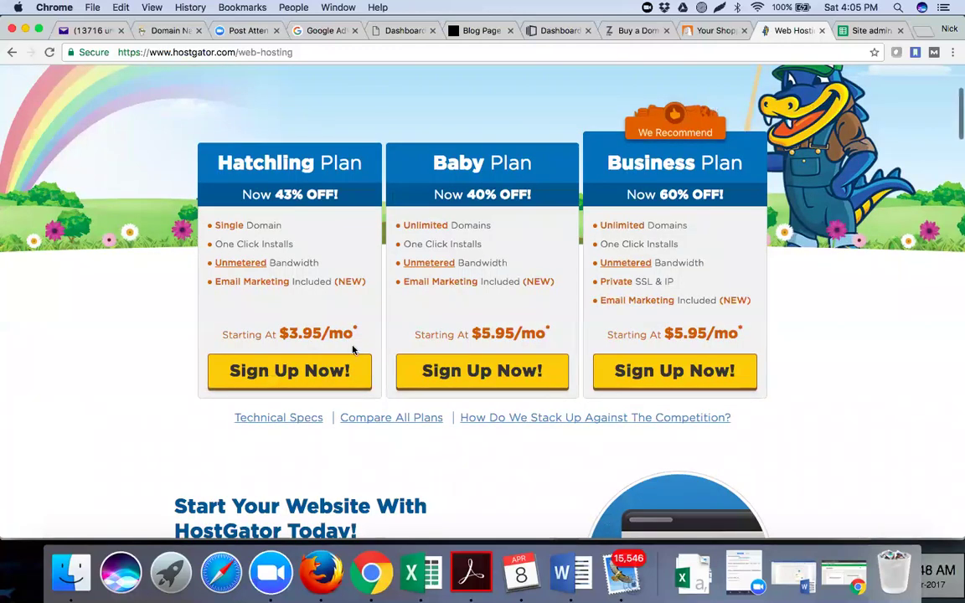
left_click(304, 373)
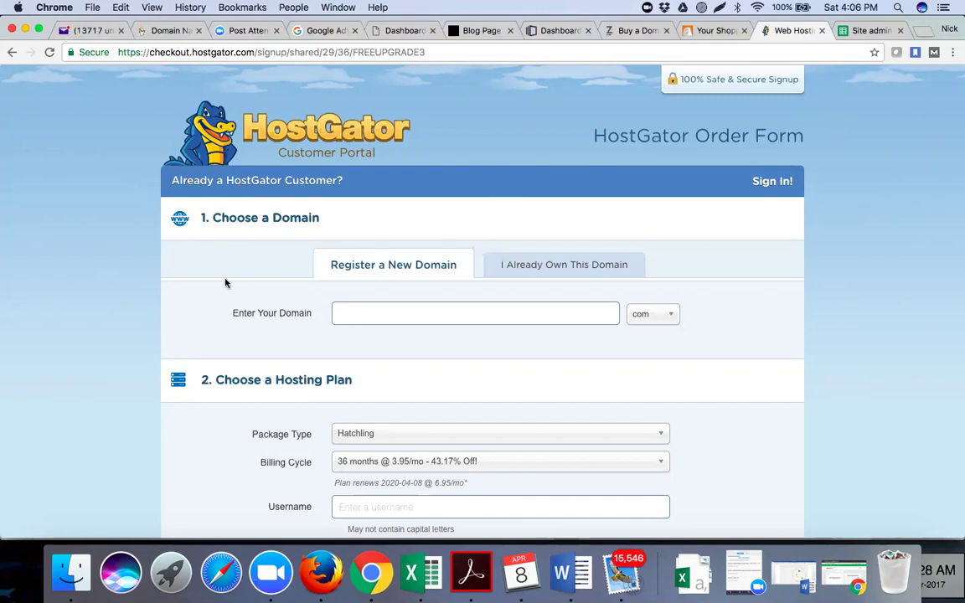
scroll(203, 302, "down", 4)
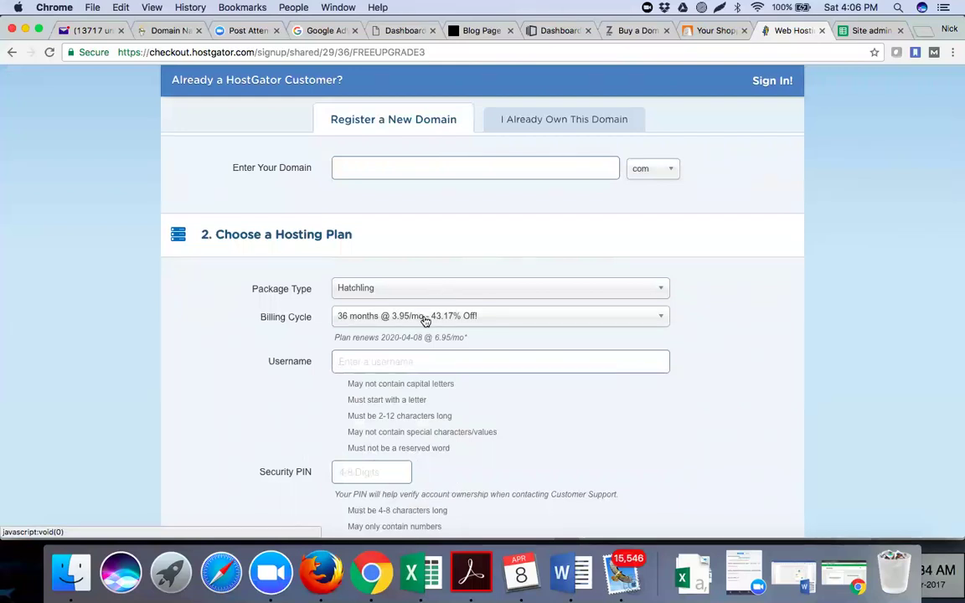
left_click(429, 321)
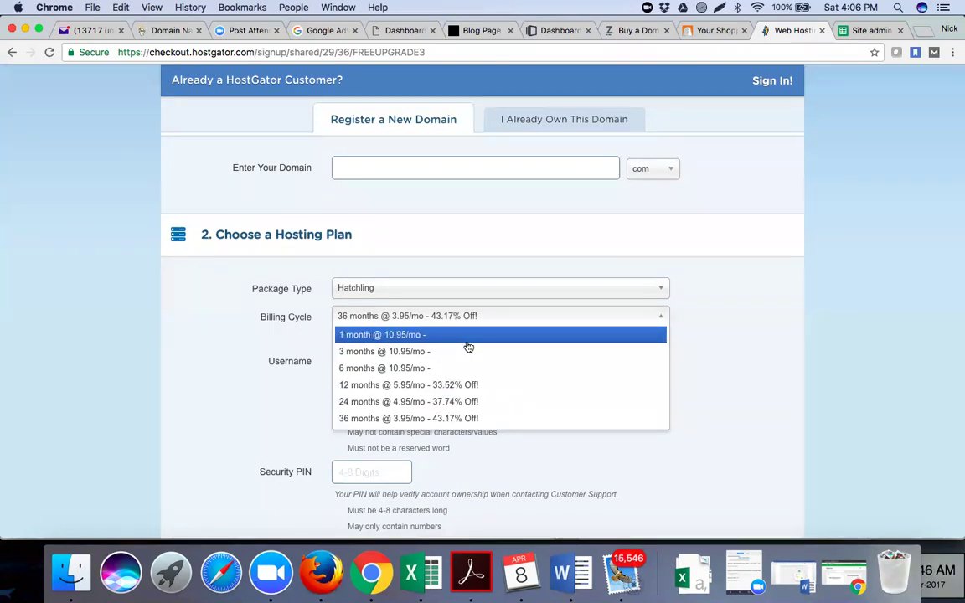
left_click(204, 336)
scroll(689, 346, "down", 1)
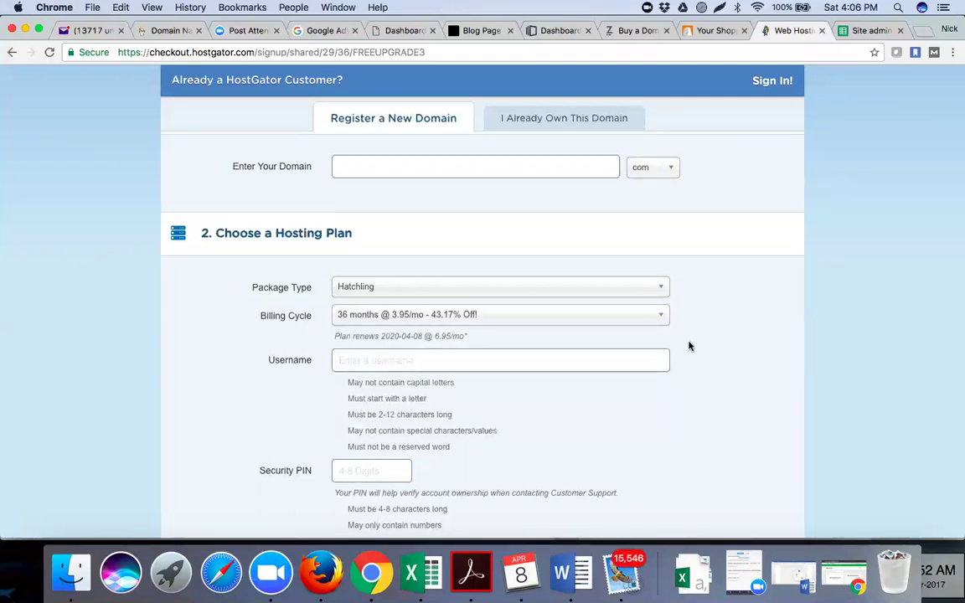
scroll(688, 346, "down", 3)
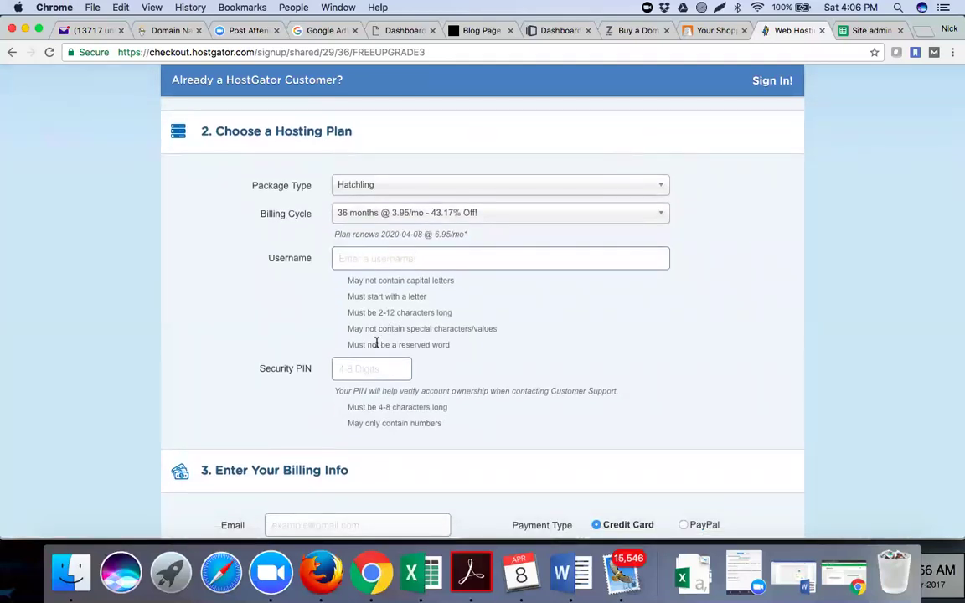
left_click(369, 367)
left_click(530, 370)
scroll(529, 371, "down", 3)
scroll(529, 371, "down", 4)
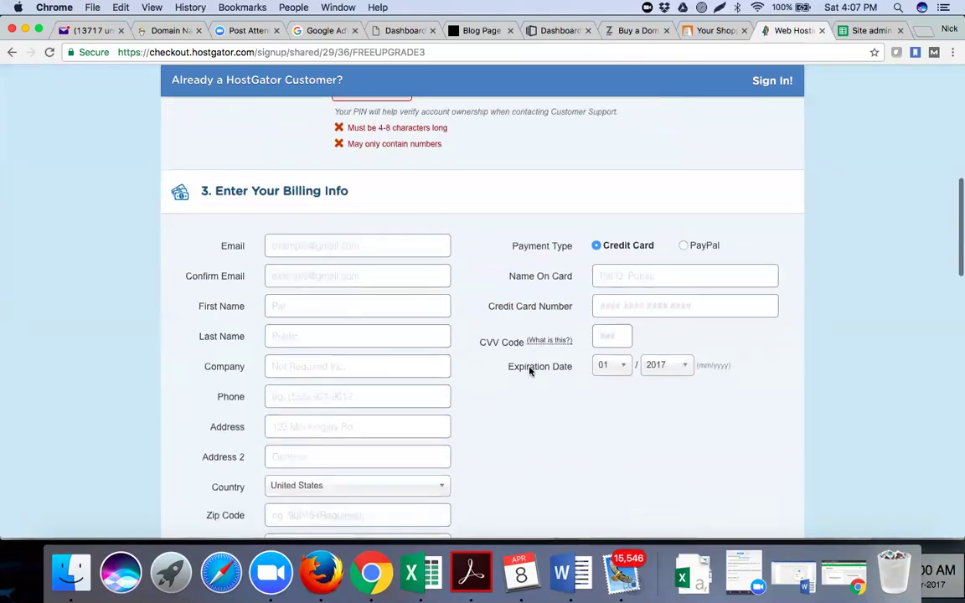
left_click(331, 240)
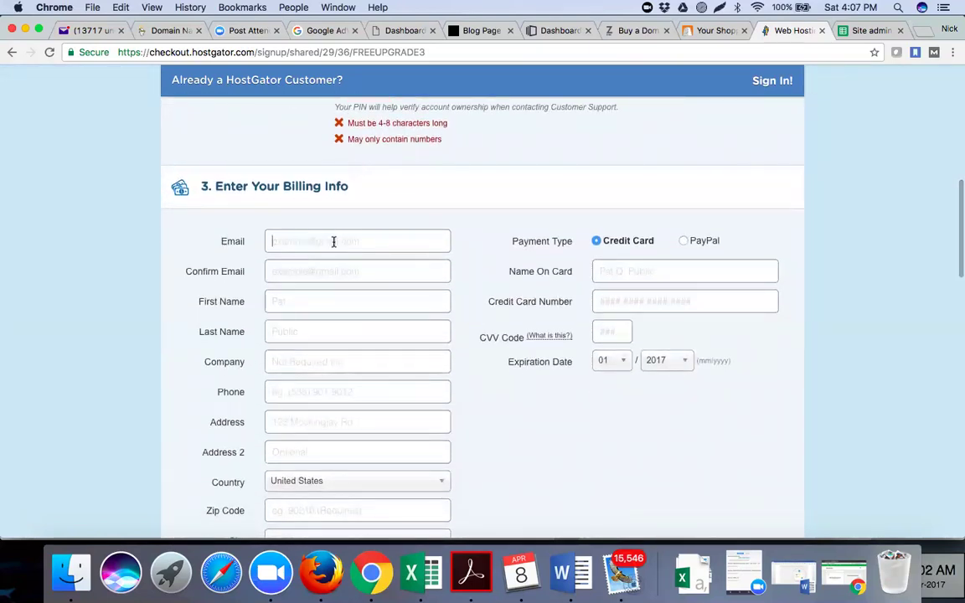
scroll(456, 452, "down", 2)
scroll(457, 454, "down", 10)
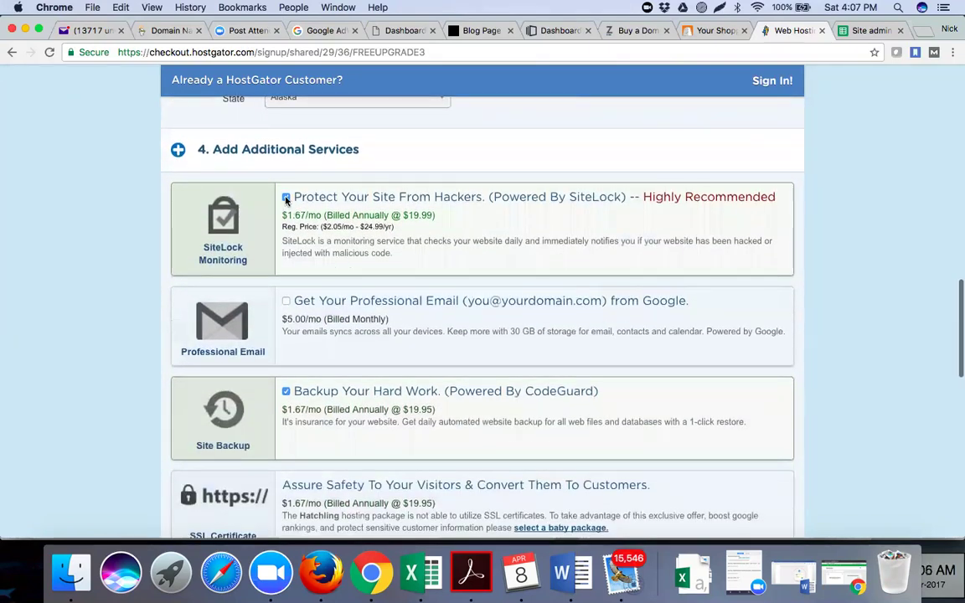
left_click(285, 197)
left_click(285, 391)
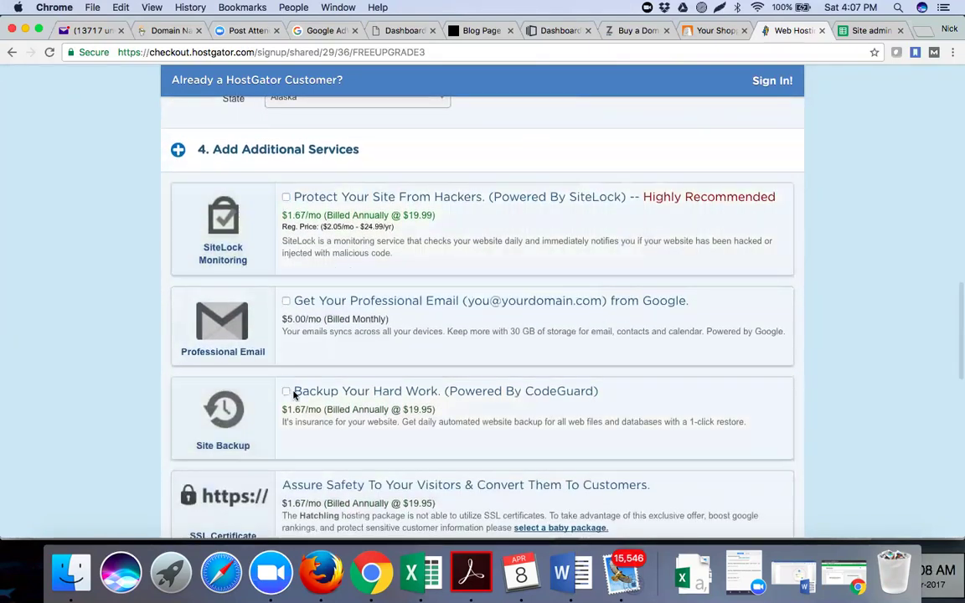
scroll(403, 421, "down", 3)
scroll(403, 421, "down", 7)
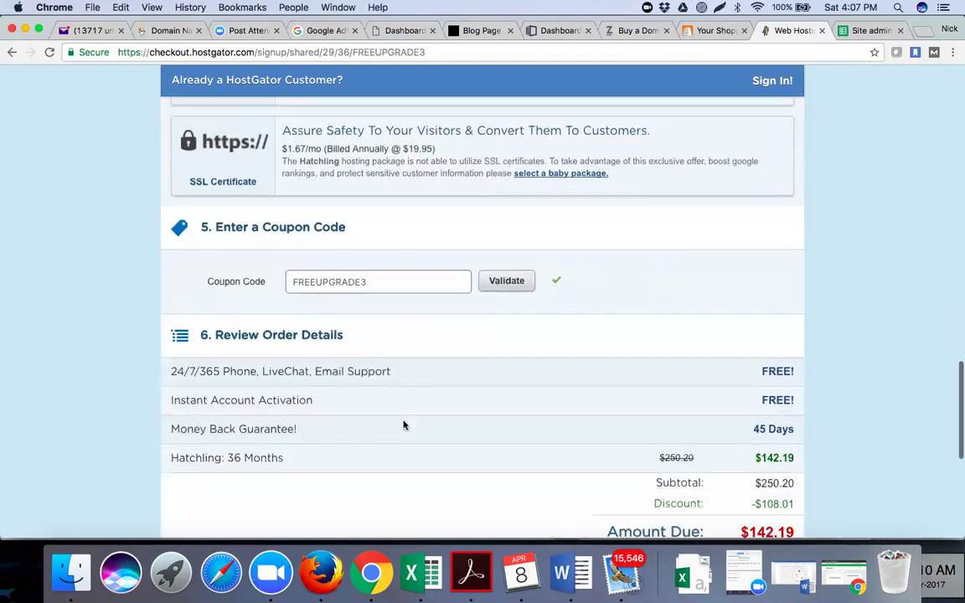
scroll(539, 371, "up", 7)
scroll(538, 371, "up", 15)
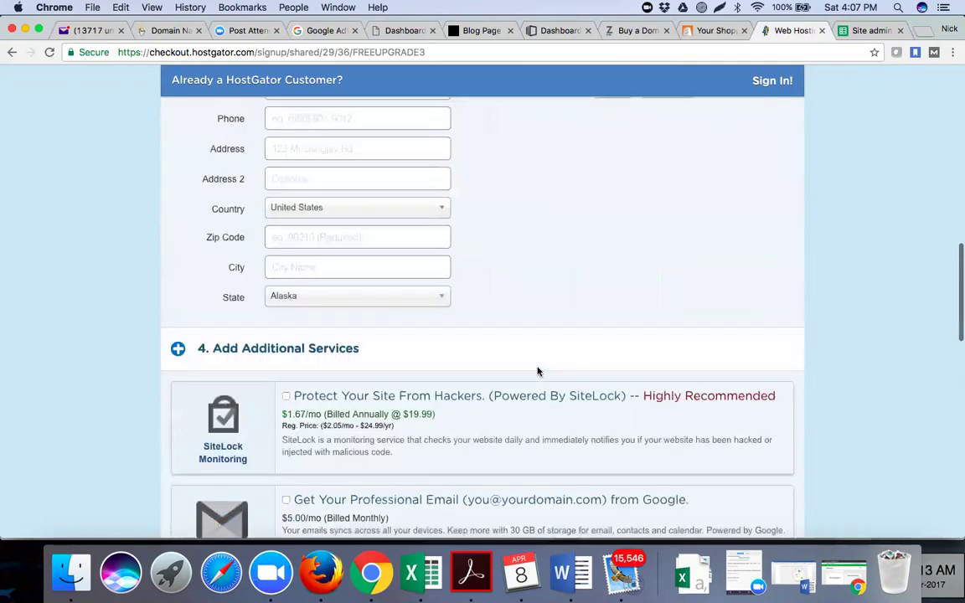
scroll(538, 371, "up", 7)
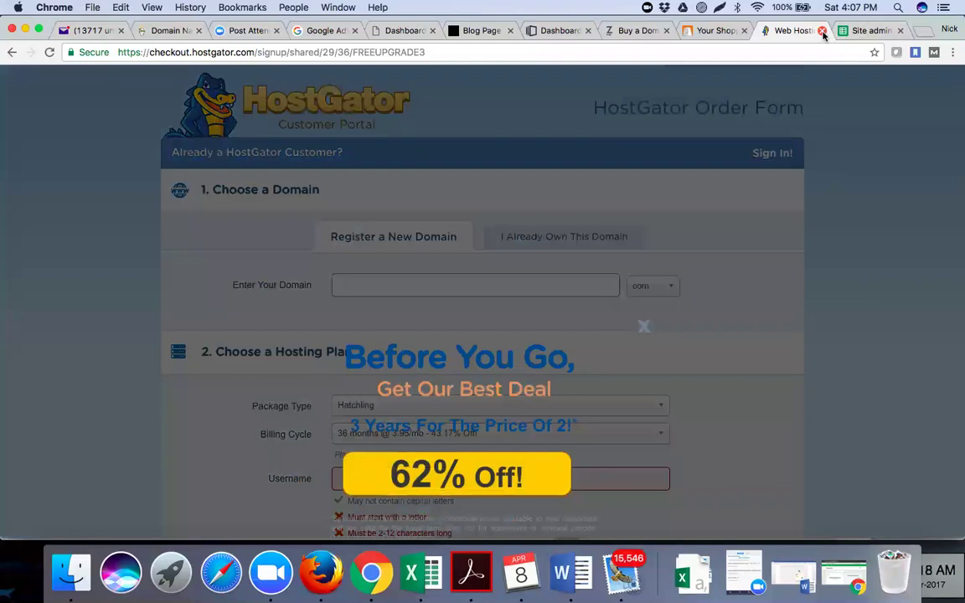
Close the HostGator order page and scroll the Word notes to '2) Buying Hosting Server'.
left_click(822, 31)
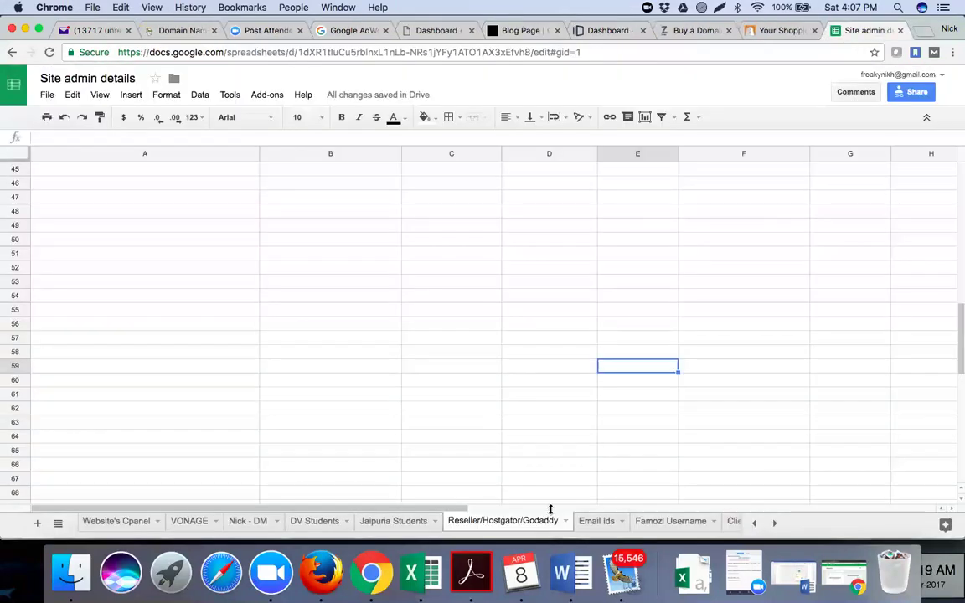
left_click(563, 567)
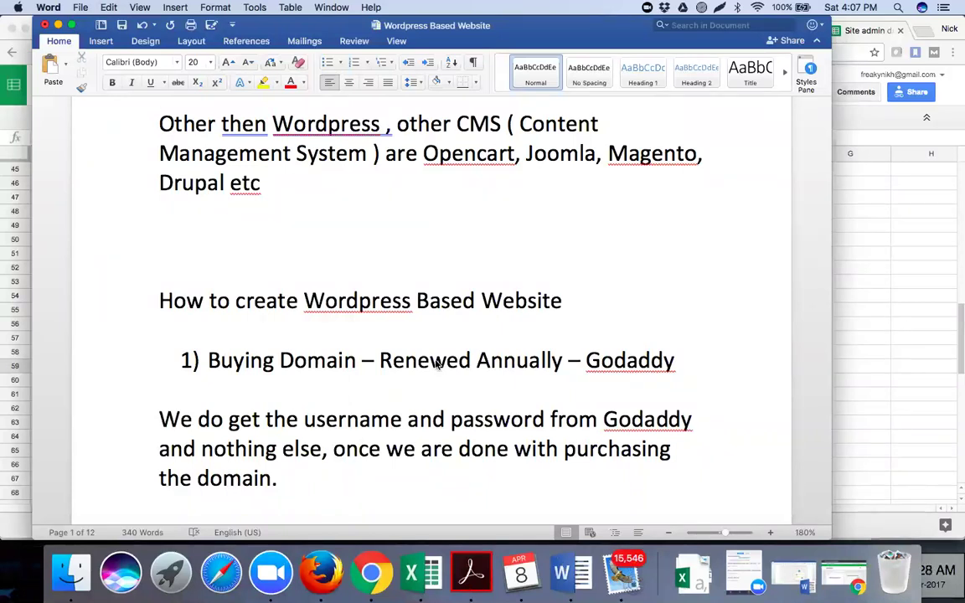
scroll(372, 295, "down", 3)
scroll(367, 295, "down", 7)
scroll(365, 292, "down", 15)
scroll(366, 292, "down", 7)
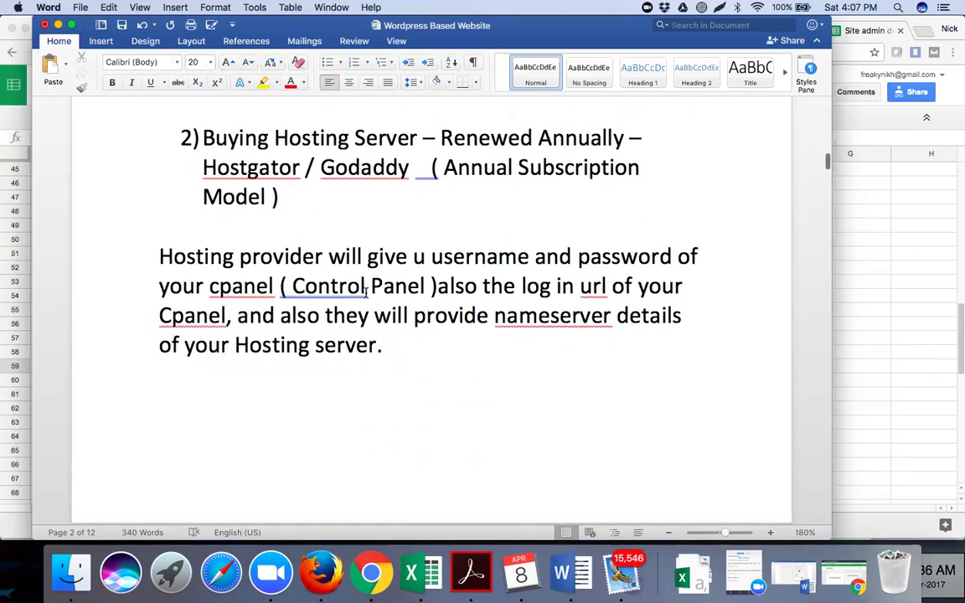
scroll(365, 291, "down", 3)
scroll(366, 293, "up", 2)
scroll(366, 293, "up", 2)
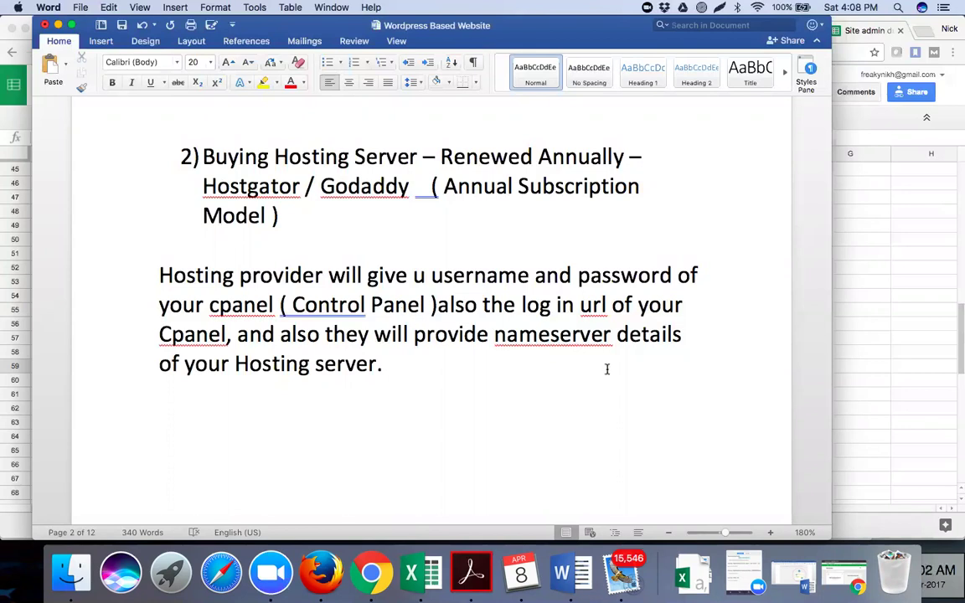
Move 'a) username' and 'b) password' onto their own lettered lines.
left_click(430, 276)
key("Return")
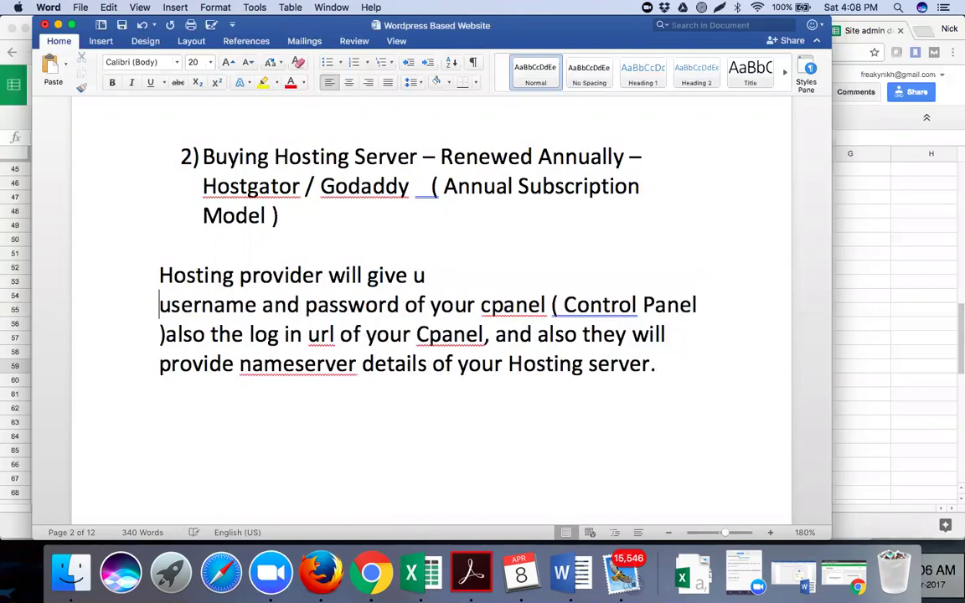
type("a)")
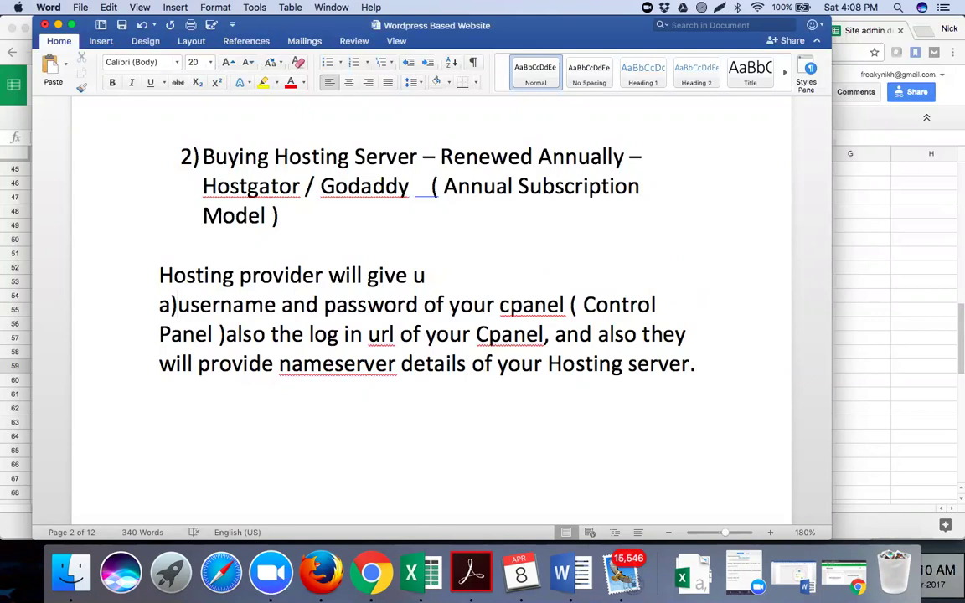
left_click(324, 306)
key("Return")
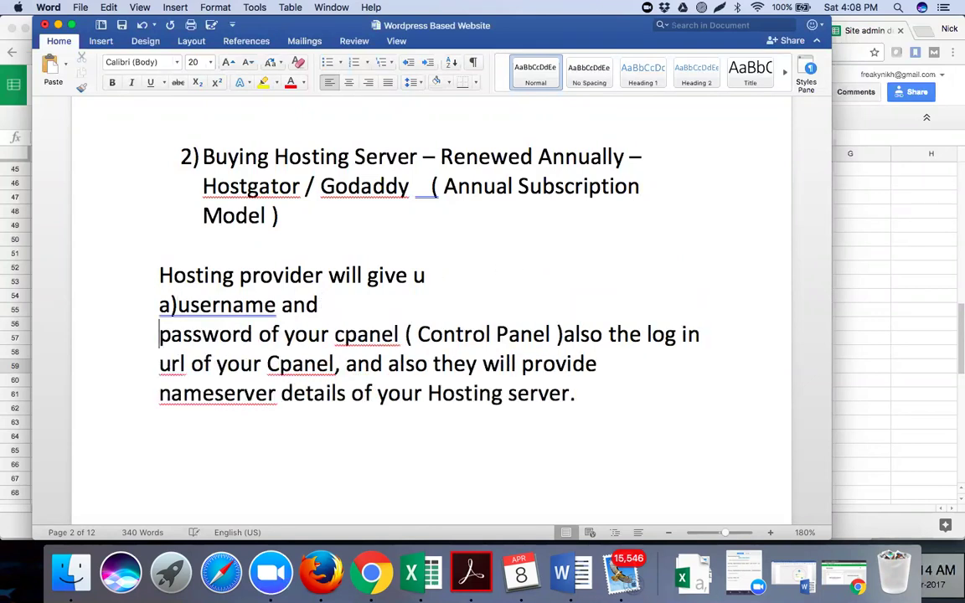
type("b)")
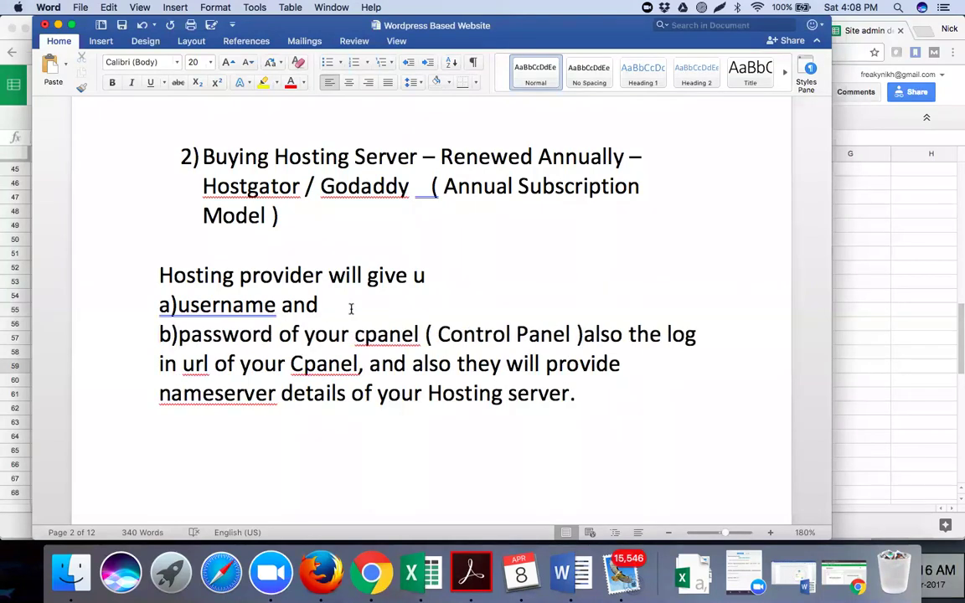
Add lettered lines c) login URL and d) nameserver details, with spaces after a) and b).
left_click(584, 335)
key("Return")
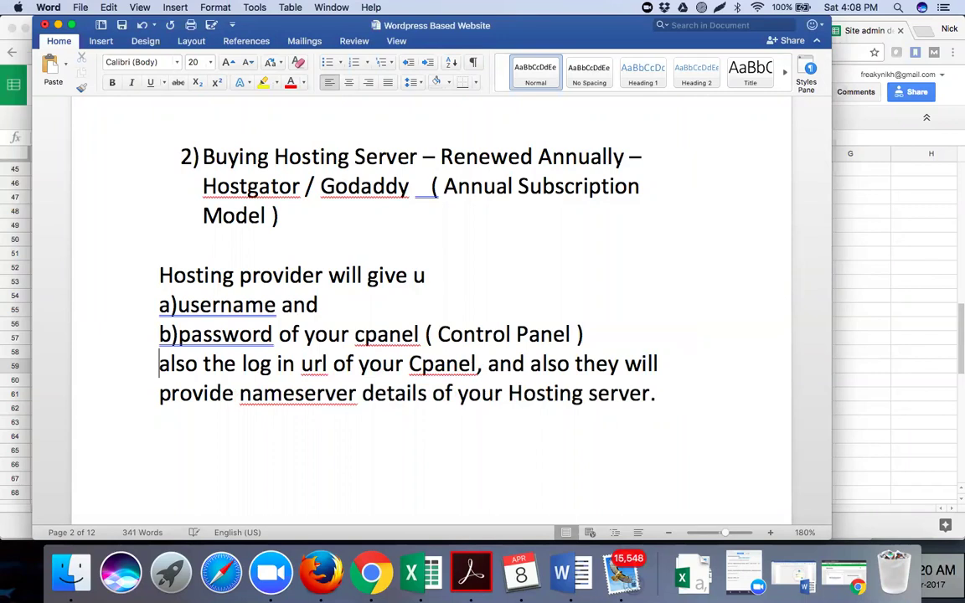
type("c)")
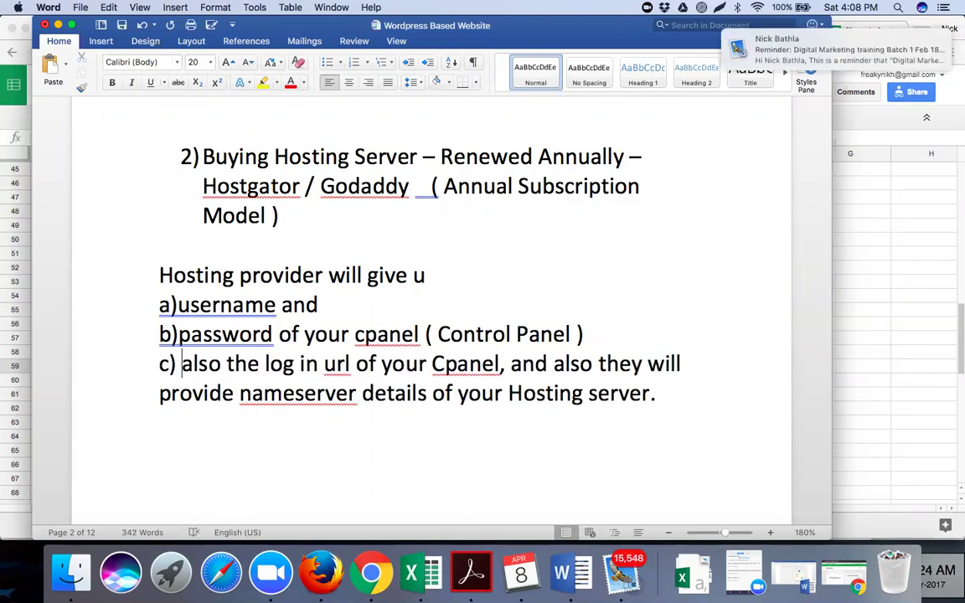
left_click(510, 363)
key("Return")
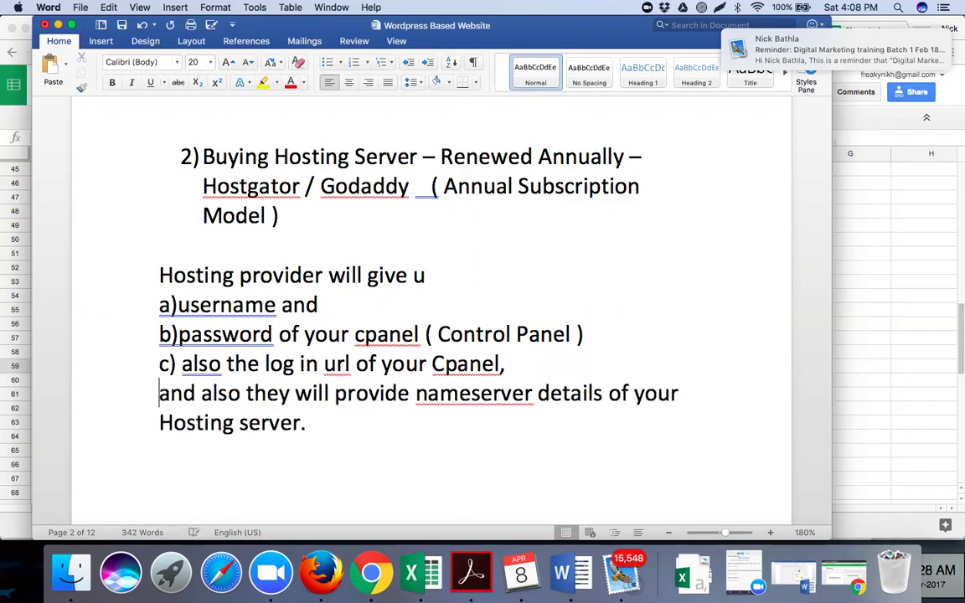
type("d)")
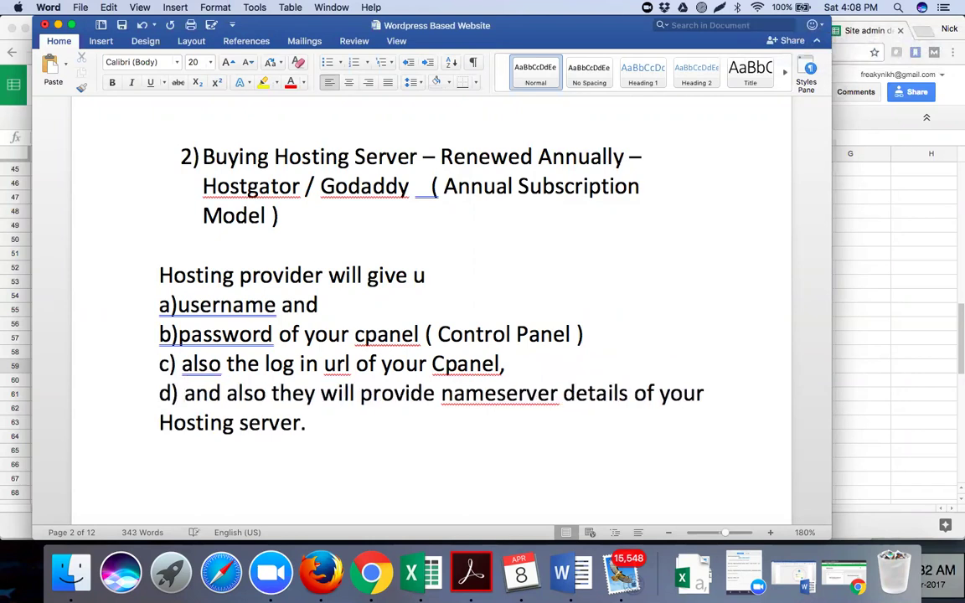
left_click(177, 334)
left_click(177, 304)
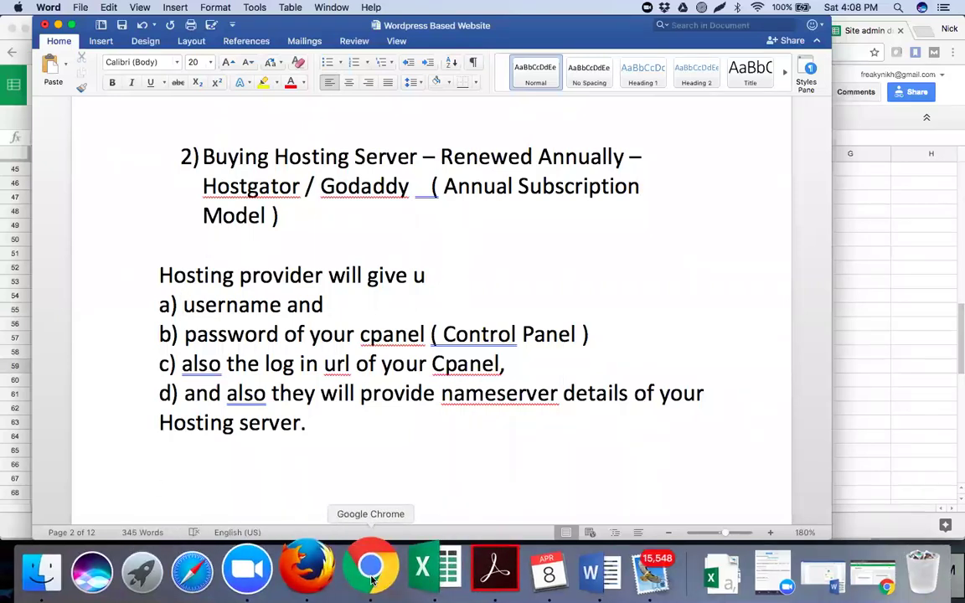
scroll(352, 456, "down", 2)
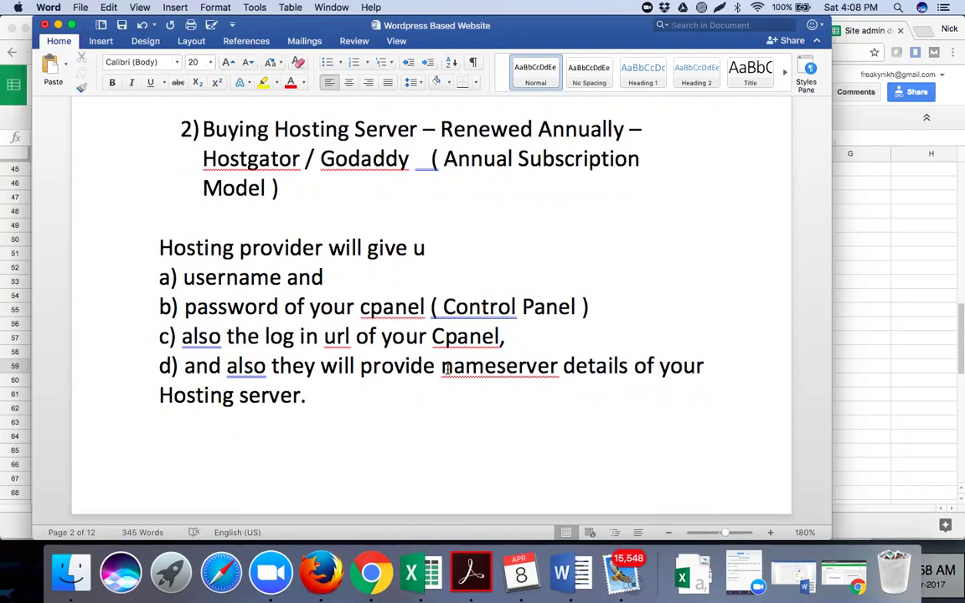
Insert a page break after 'Hosting server.' and type the heading 'Nameserver -'.
left_click(327, 399)
key("super+Return")
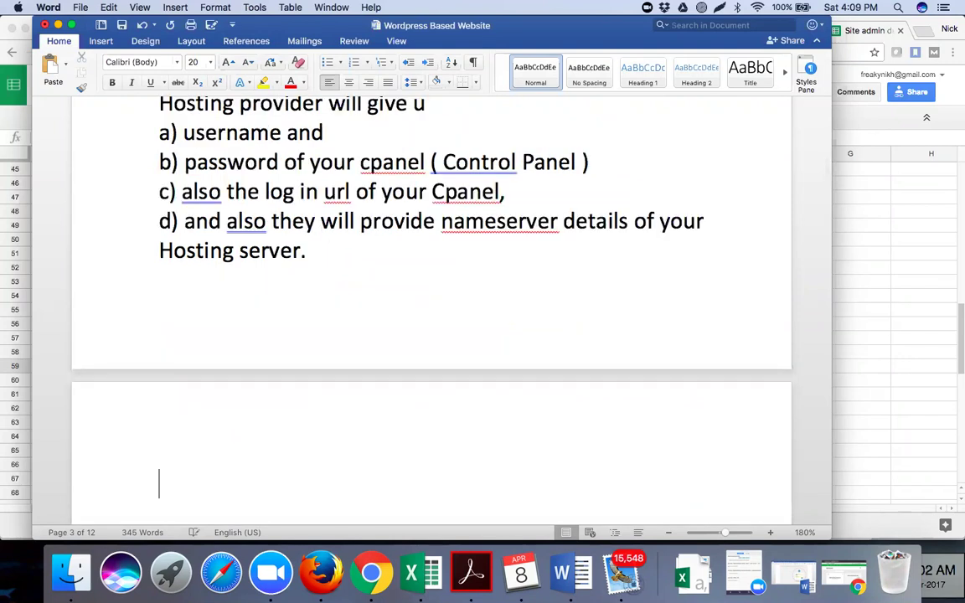
type("Namerc")
key("BackSpace")
type("ver")
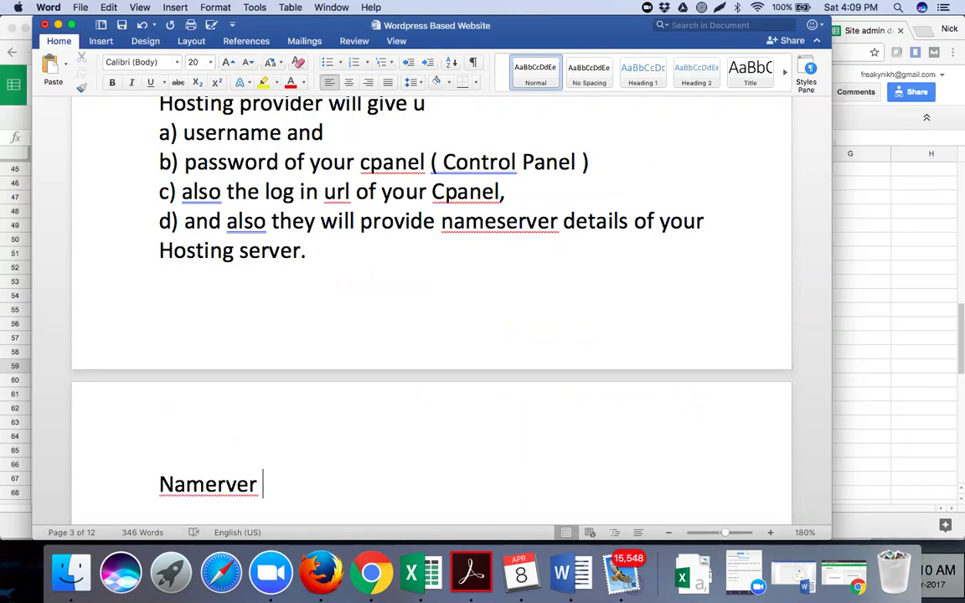
key("BackSpace")
key("BackSpace")
key("BackSpace")
key("BackSpace")
key("BackSpace")
type("server")
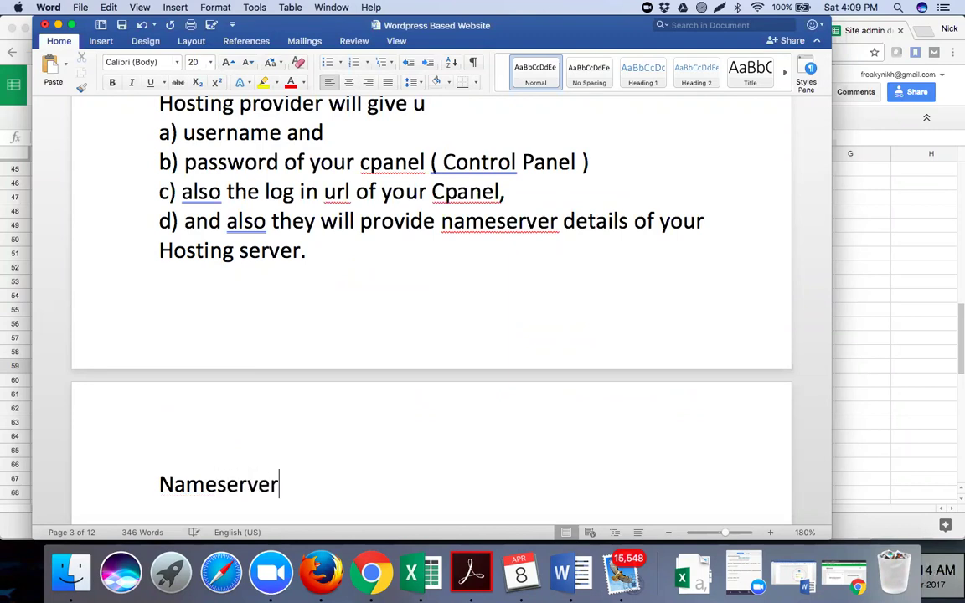
type(" -")
key("Return")
key("Return")
List 'Ns1.internethostingpackages.com' under the heading and begin the second nameserver line.
scroll(328, 422, "down", 2)
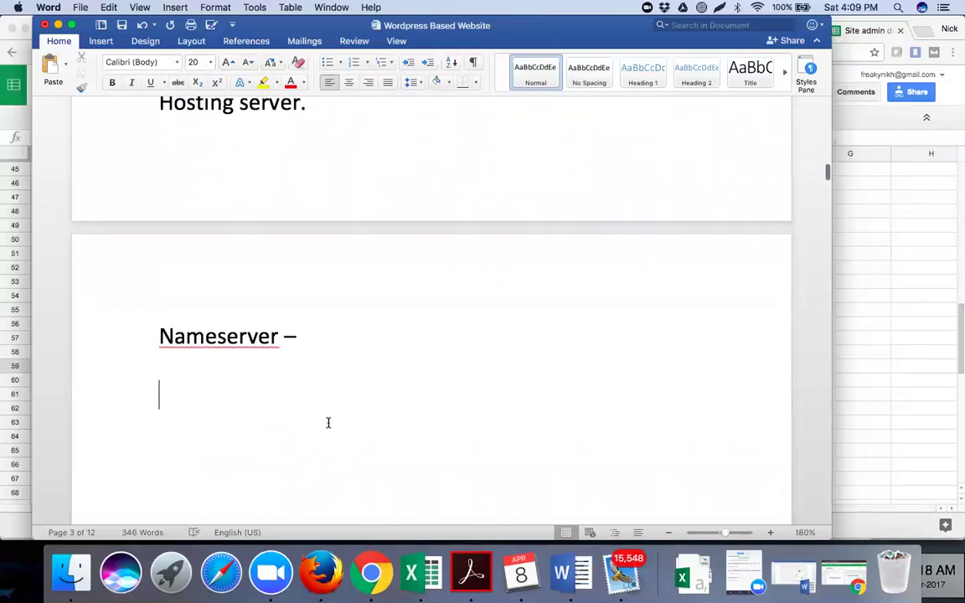
type("Ns1.internethostingpacka")
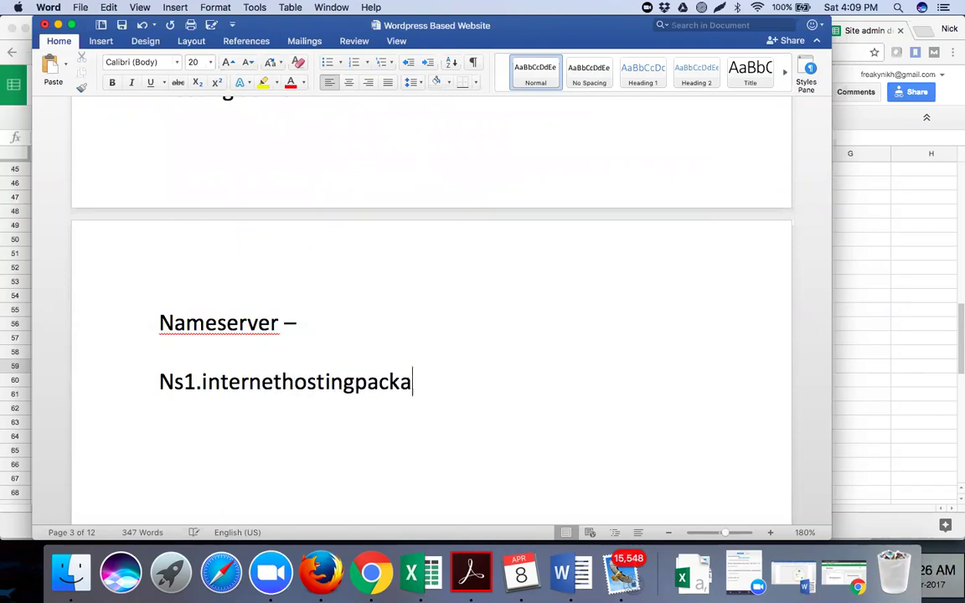
type("ges.com")
key("Return")
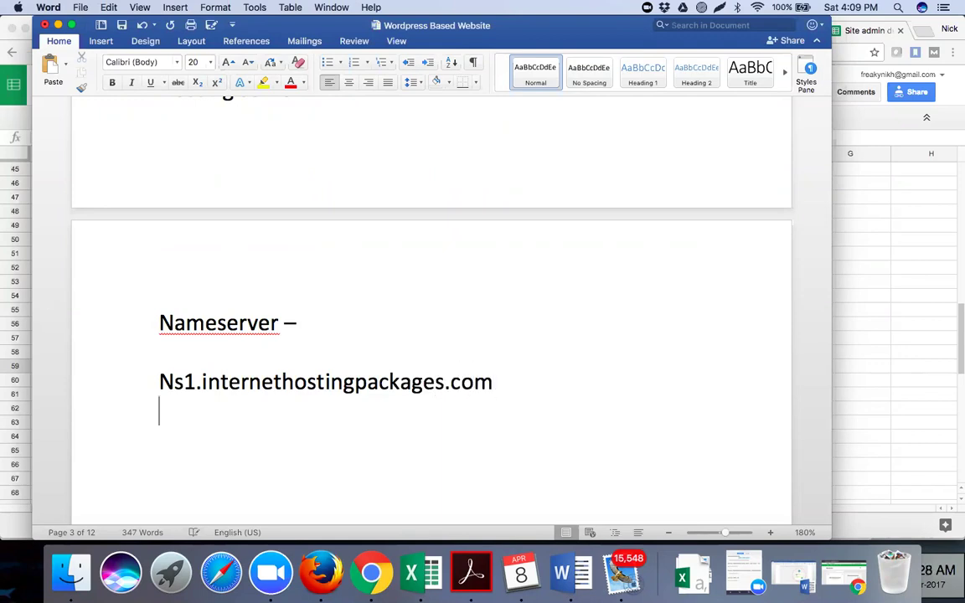
type("ns2.internethostingpackages.com")
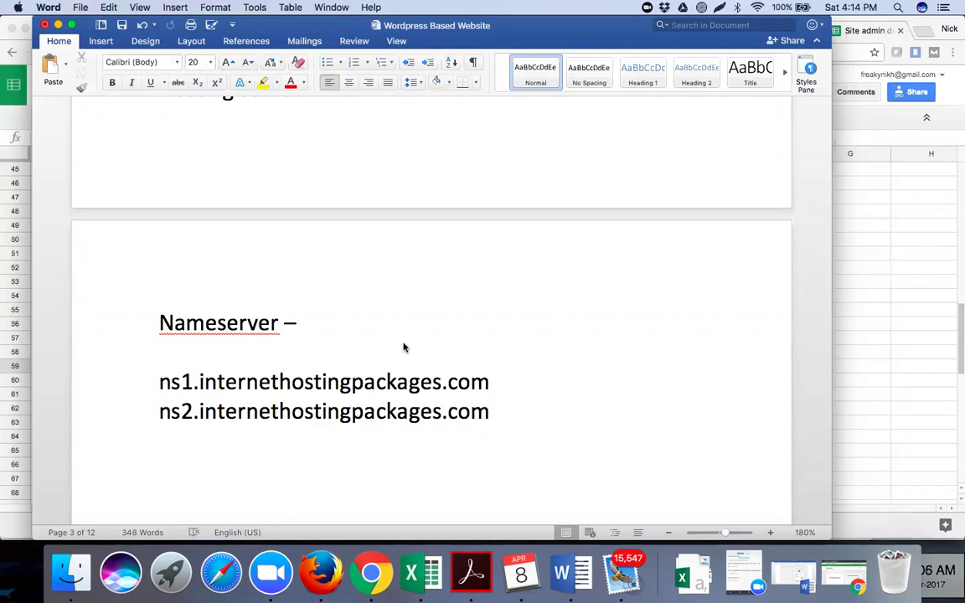
View the Site admin details sheet, then restore the minimized GoDaddy Domain Manager window.
left_click(371, 567)
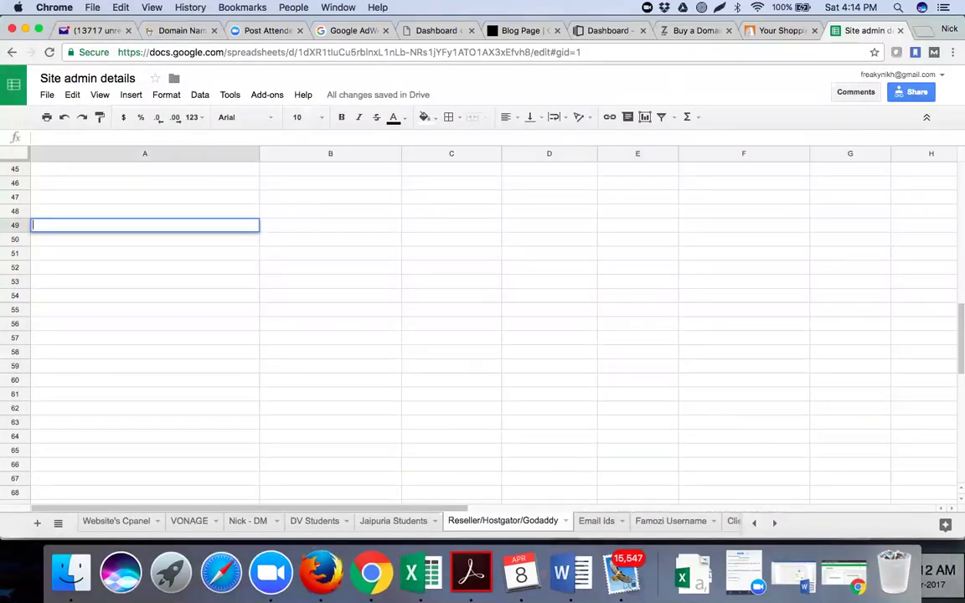
left_click(846, 578)
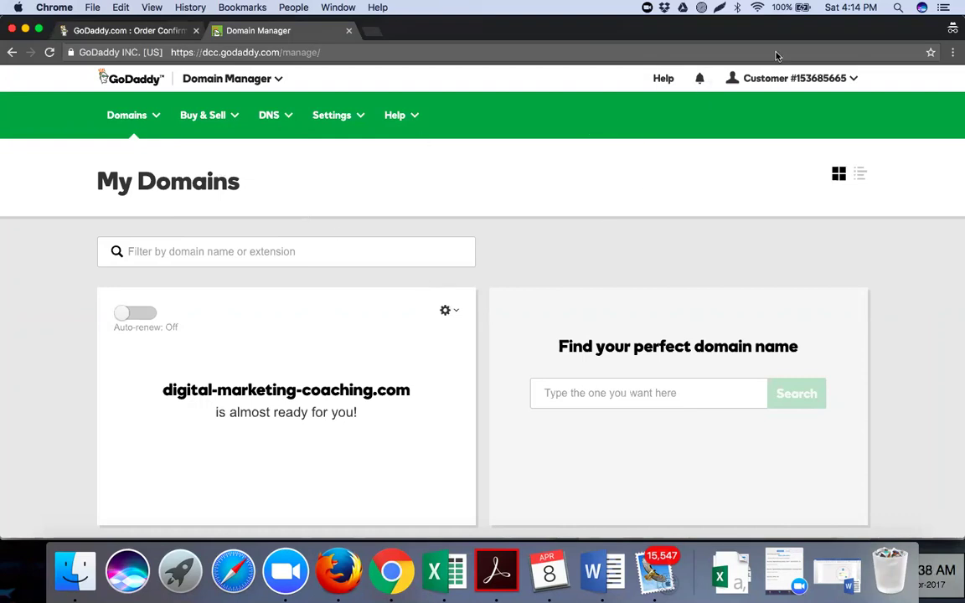
Choose My Products from GoDaddy's Customer account menu.
left_click(762, 80)
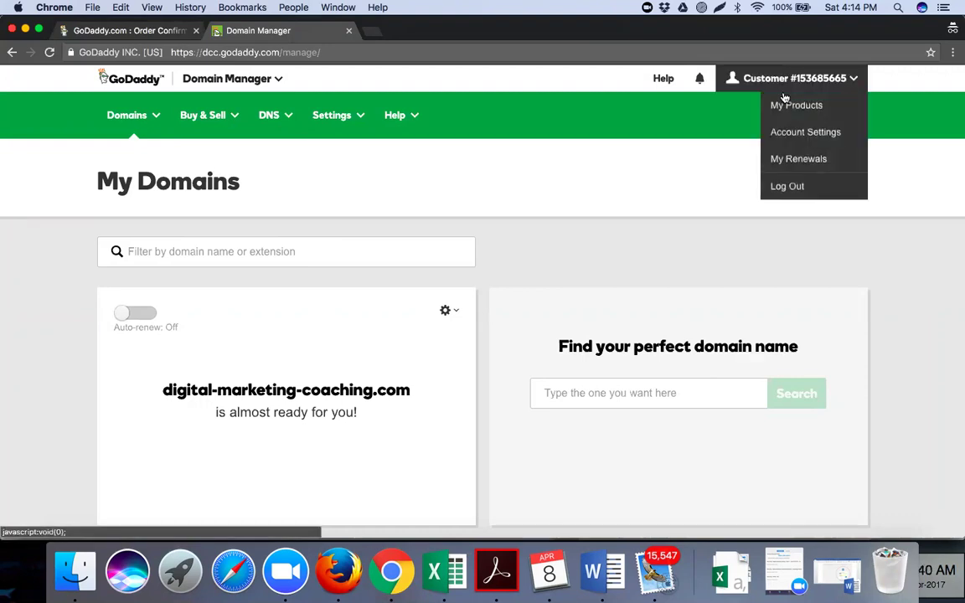
left_click(781, 105)
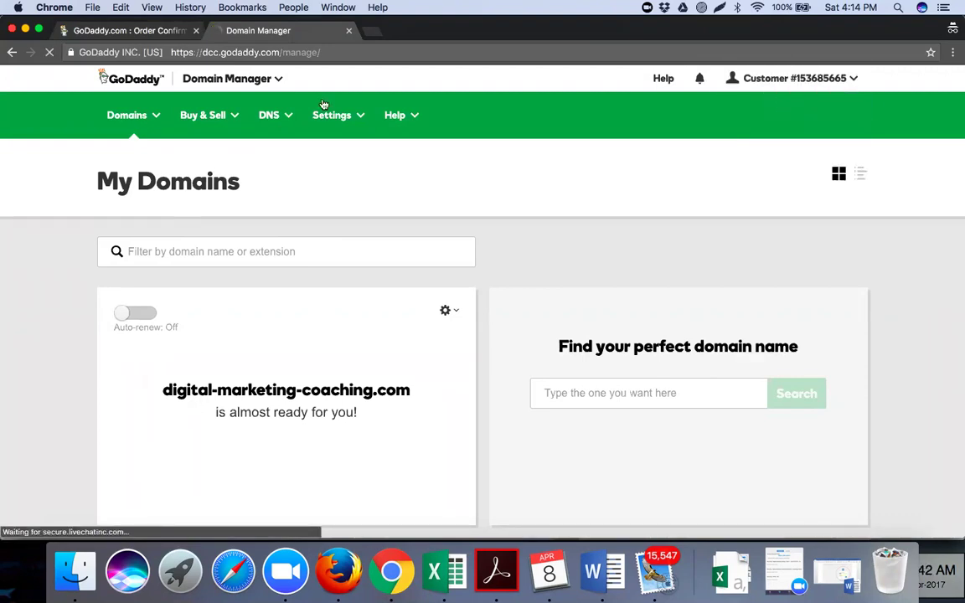
Close the 'Hi' profile survey pop-up on GoDaddy's My Account page.
left_click(228, 78)
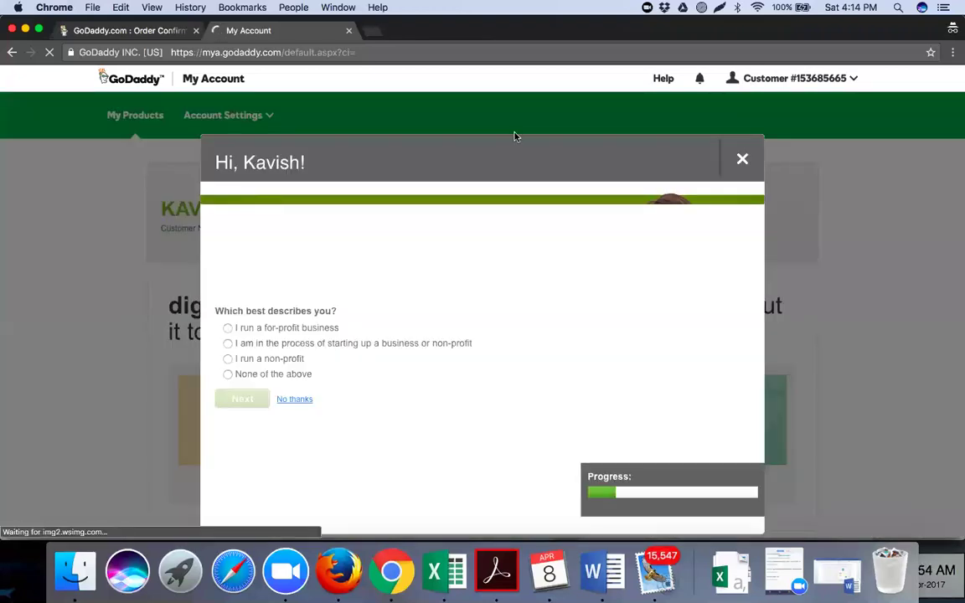
left_click(742, 160)
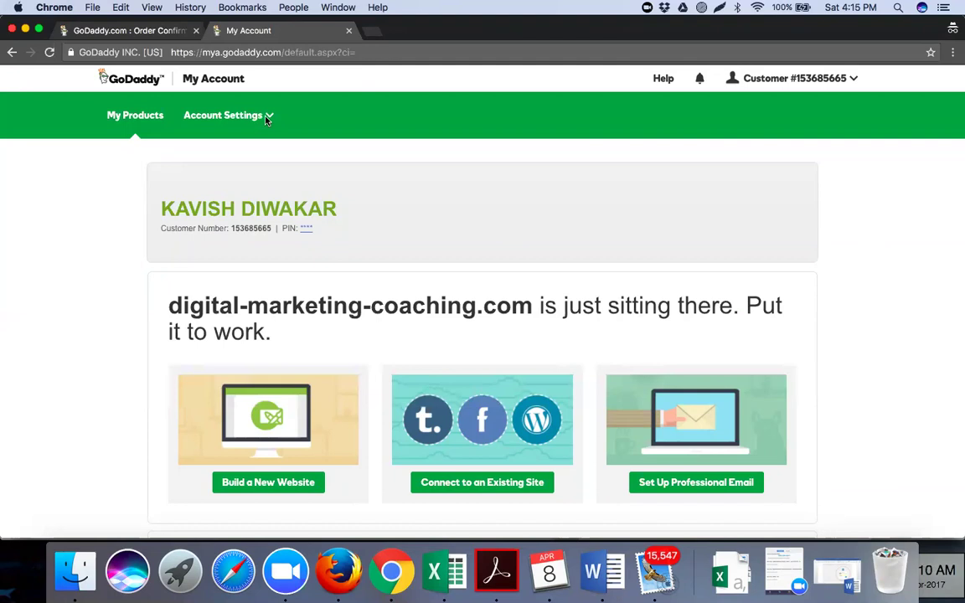
left_click(840, 81)
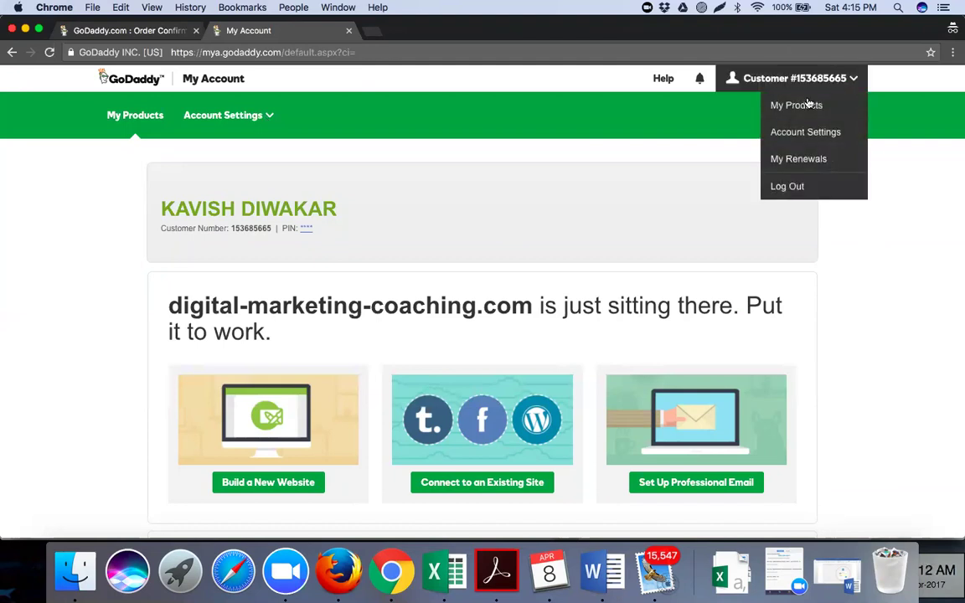
left_click(68, 194)
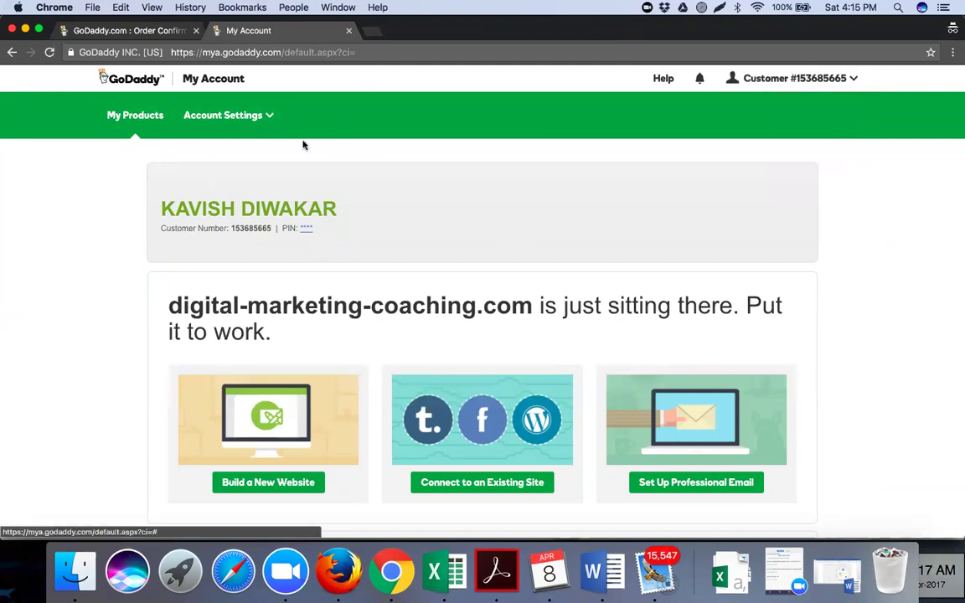
left_click(268, 117)
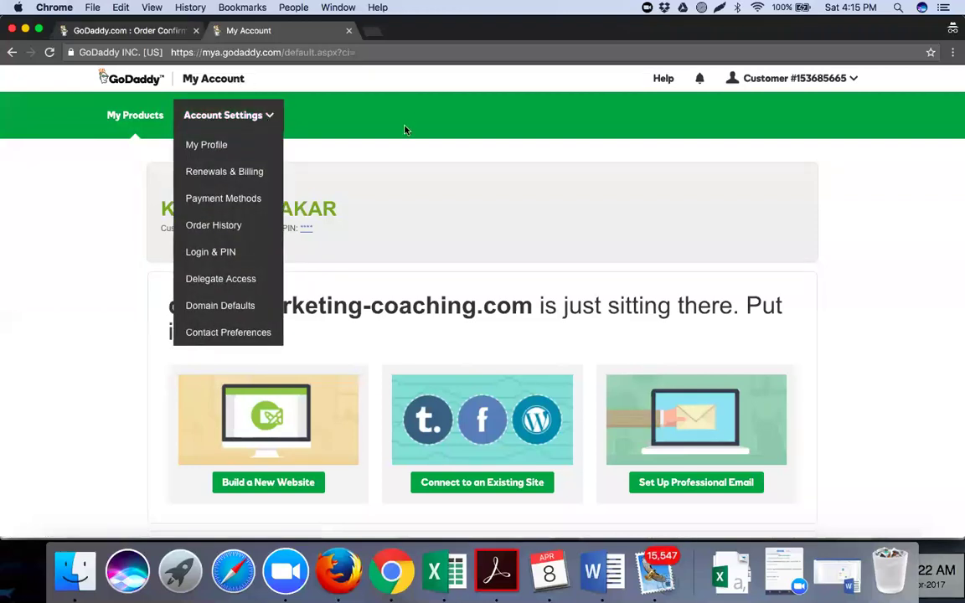
left_click(139, 401)
scroll(139, 401, "down", 3)
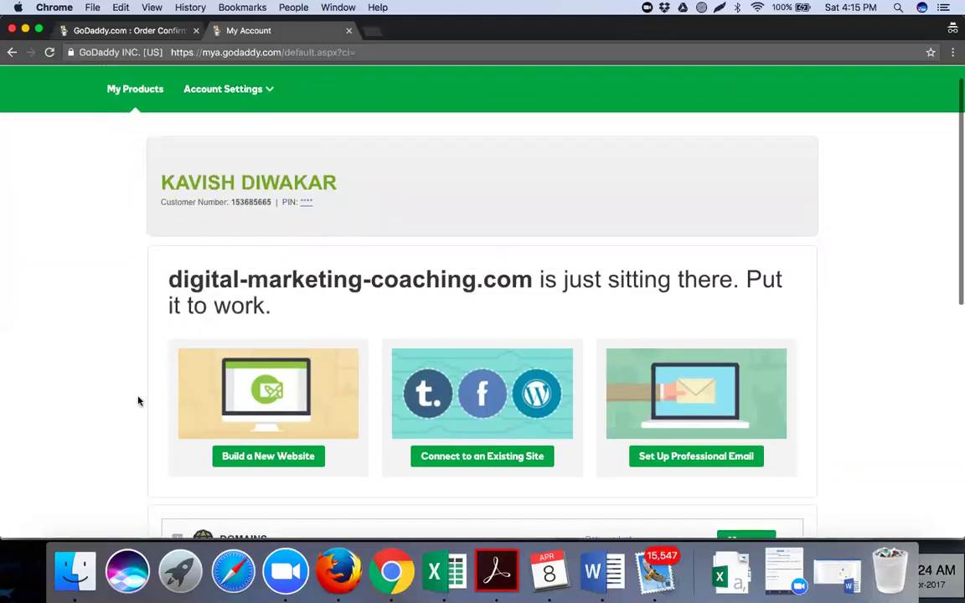
scroll(245, 289, "down", 4)
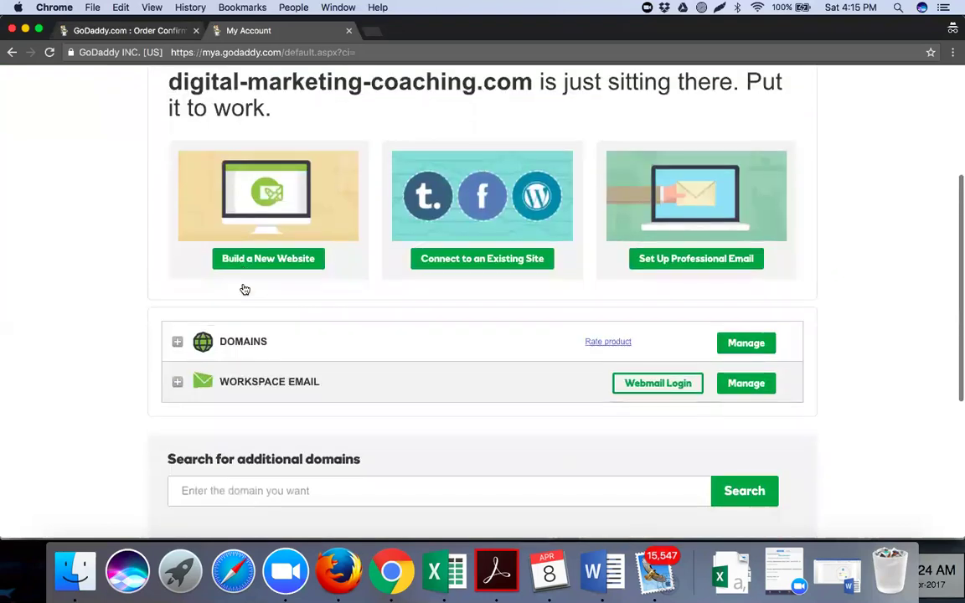
scroll(244, 289, "down", 2)
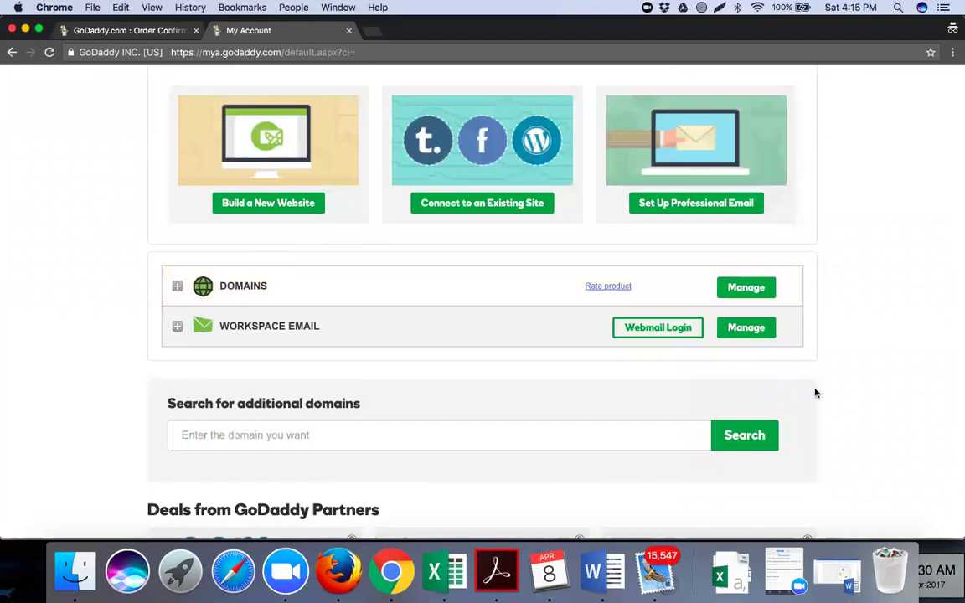
Expand Domains in My Products and open Domain Settings for digital-marketing-coaching.com.
left_click(238, 285)
scroll(239, 281, "down", 4)
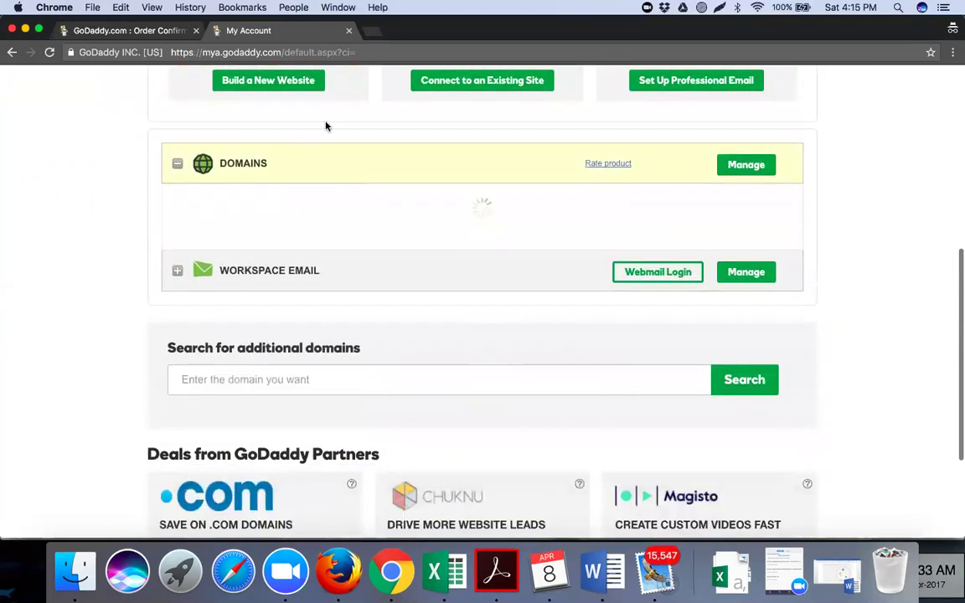
scroll(586, 218, "down", 2)
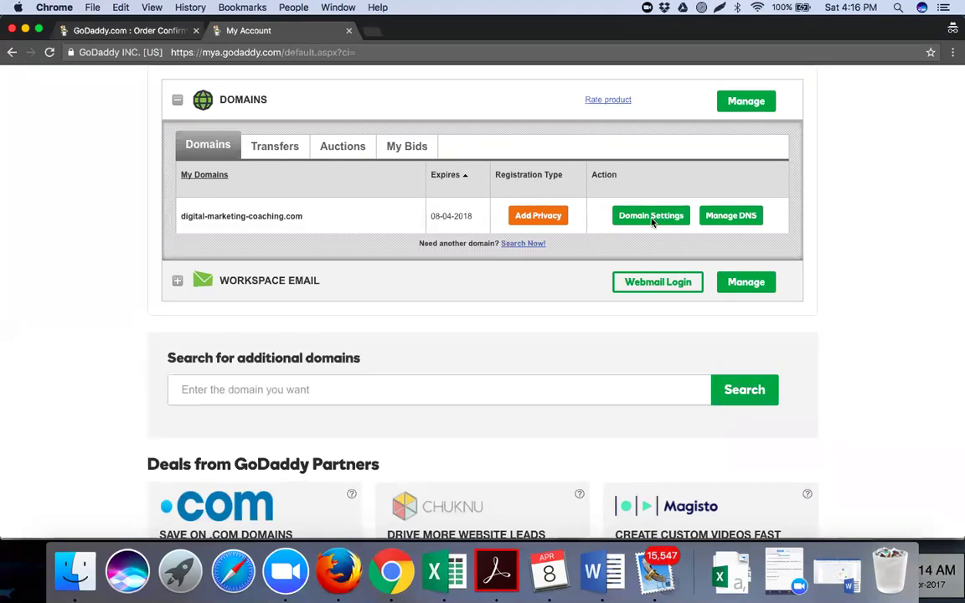
left_click(651, 219)
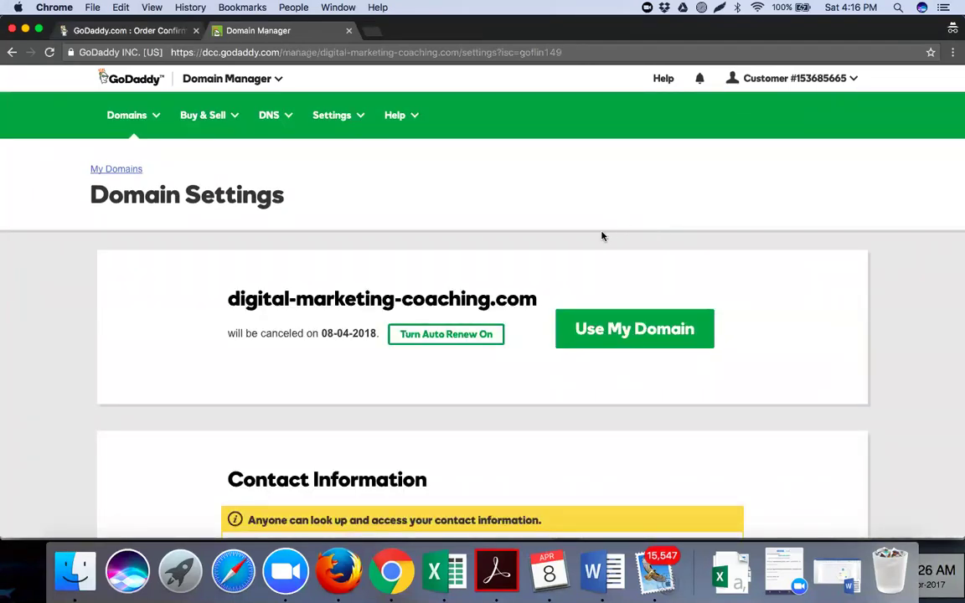
Scroll through the domain's Contact Information and Additional Settings, then back to the top.
scroll(601, 236, "down", 5)
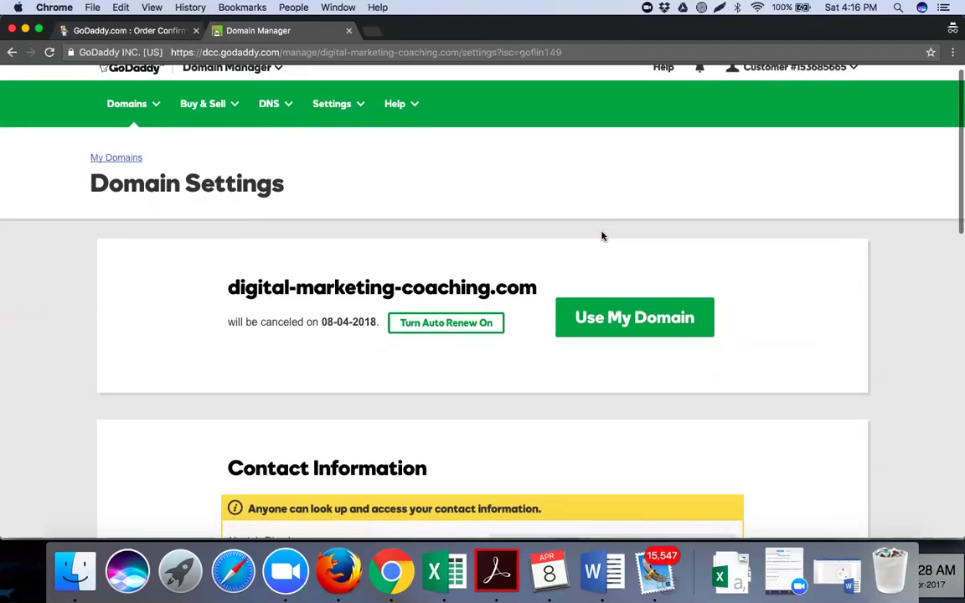
scroll(602, 236, "down", 8)
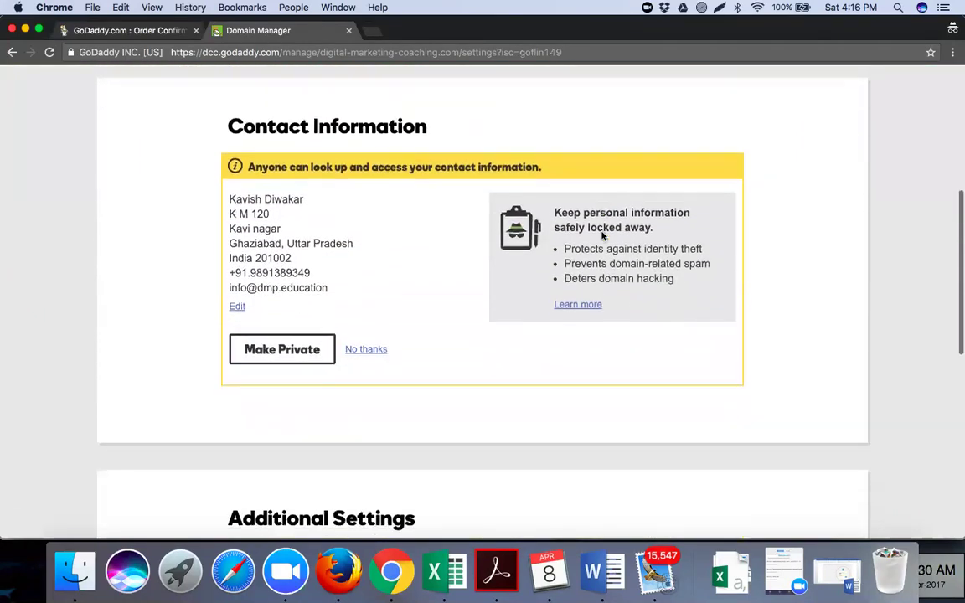
scroll(601, 237, "down", 9)
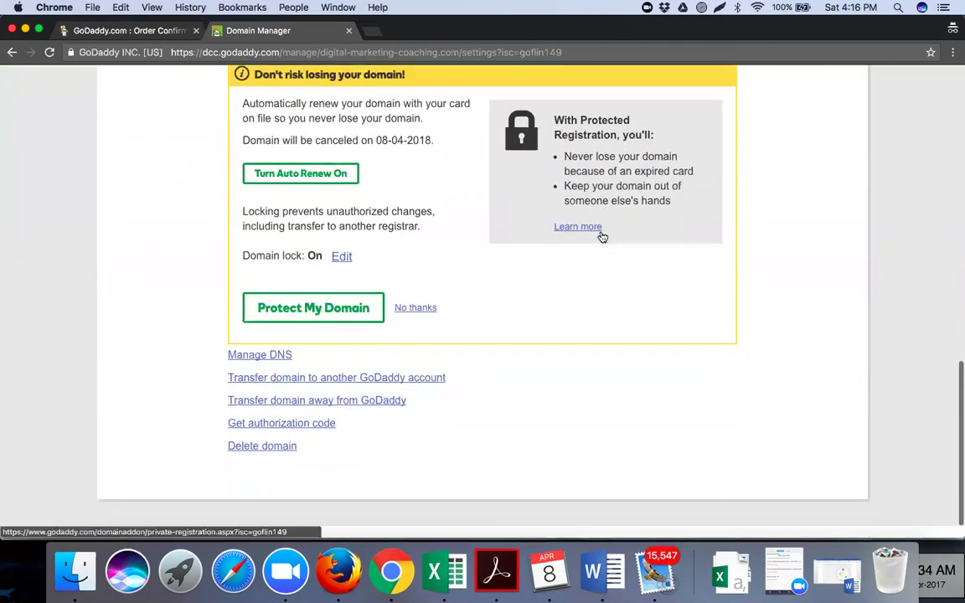
scroll(601, 236, "up", 10)
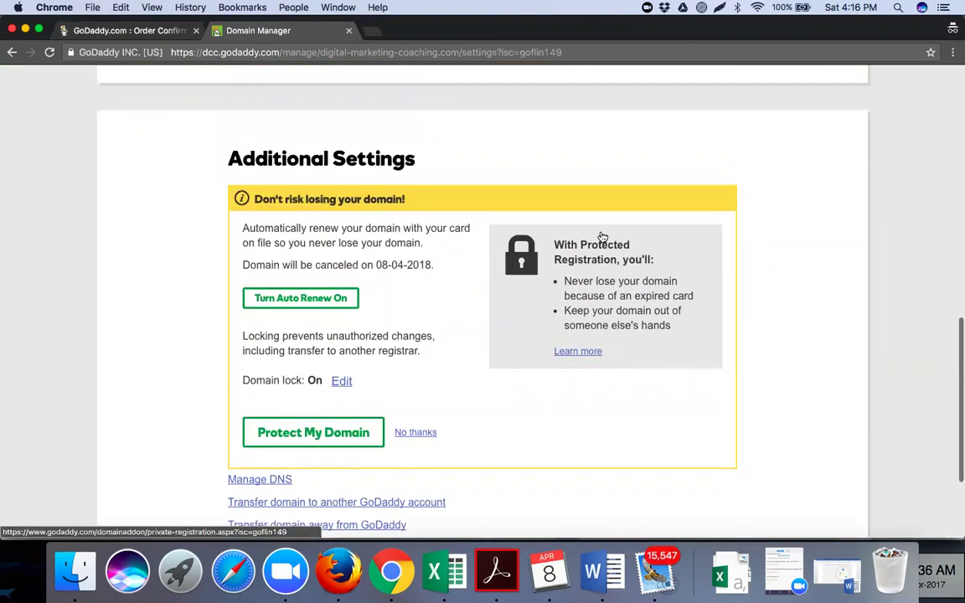
scroll(602, 237, "up", 10)
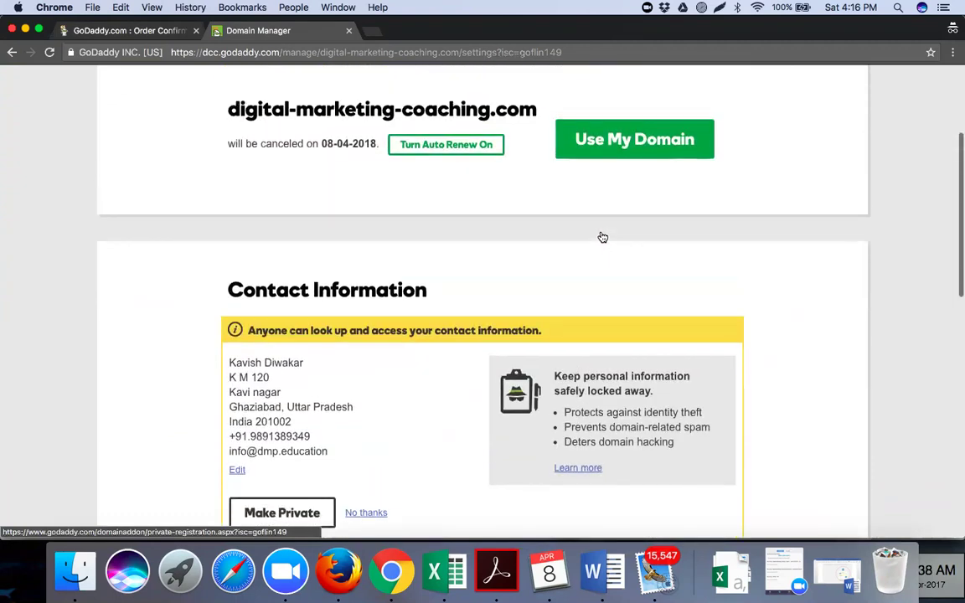
scroll(601, 237, "down", 13)
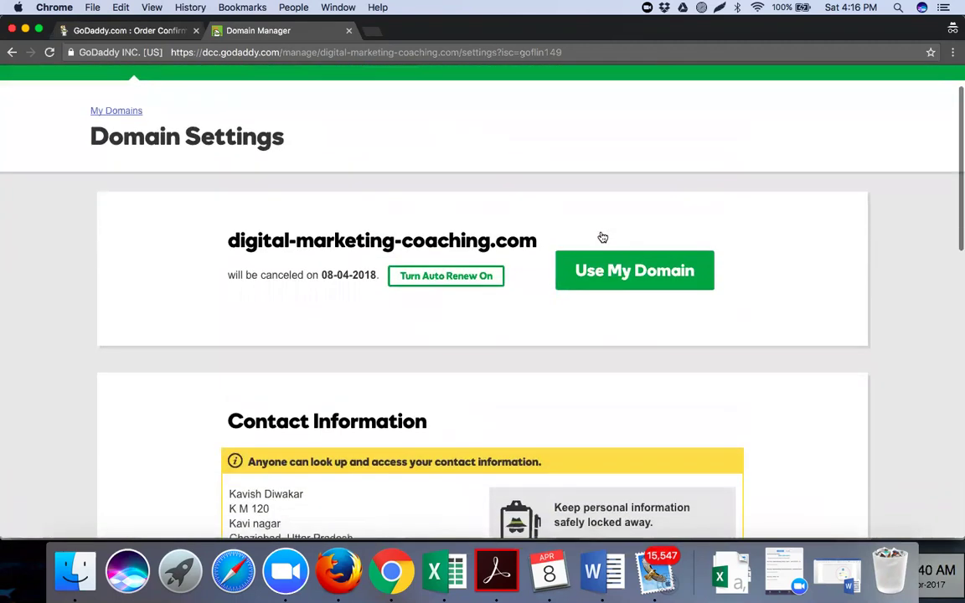
scroll(602, 237, "down", 7)
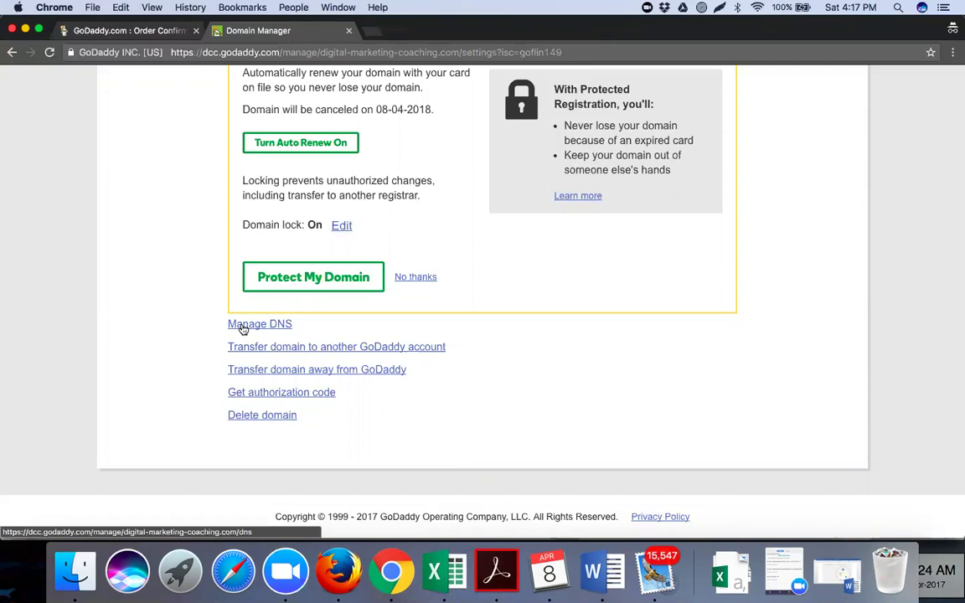
scroll(178, 299, "up", 3)
scroll(178, 299, "up", 10)
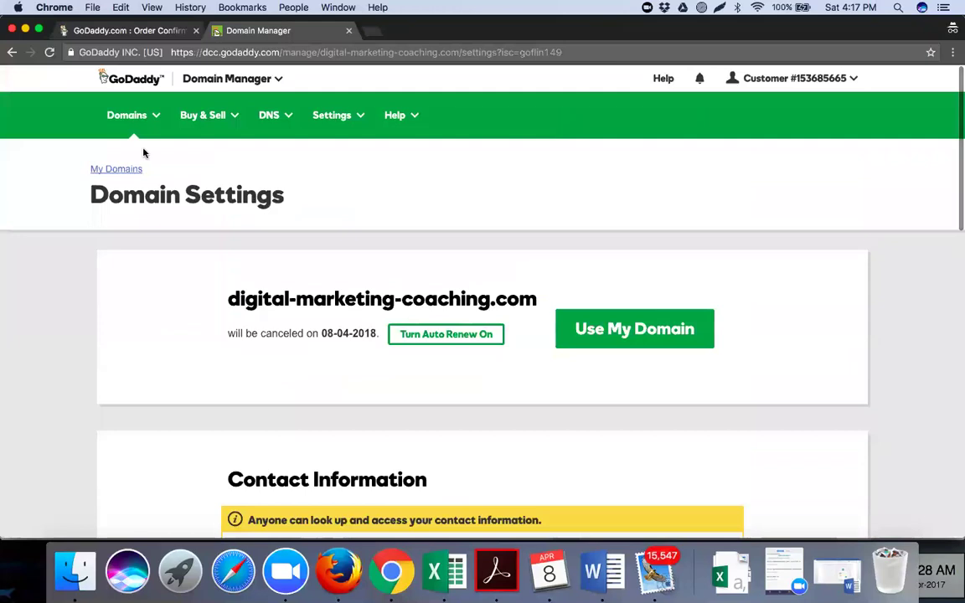
Return to My Products, expand Domains and reopen digital-marketing-coaching.com's Domain Settings.
left_click(12, 52)
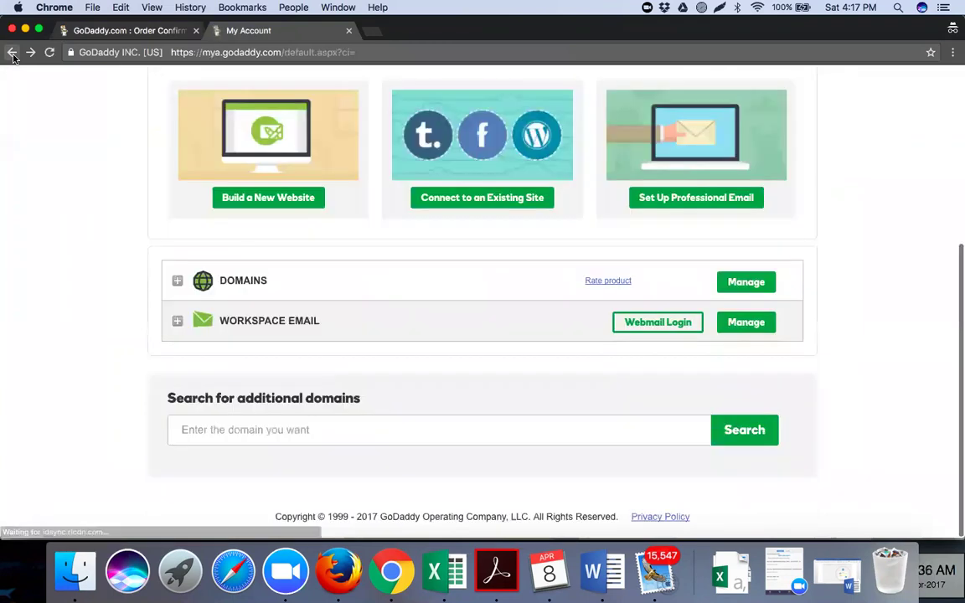
scroll(34, 194, "up", 5)
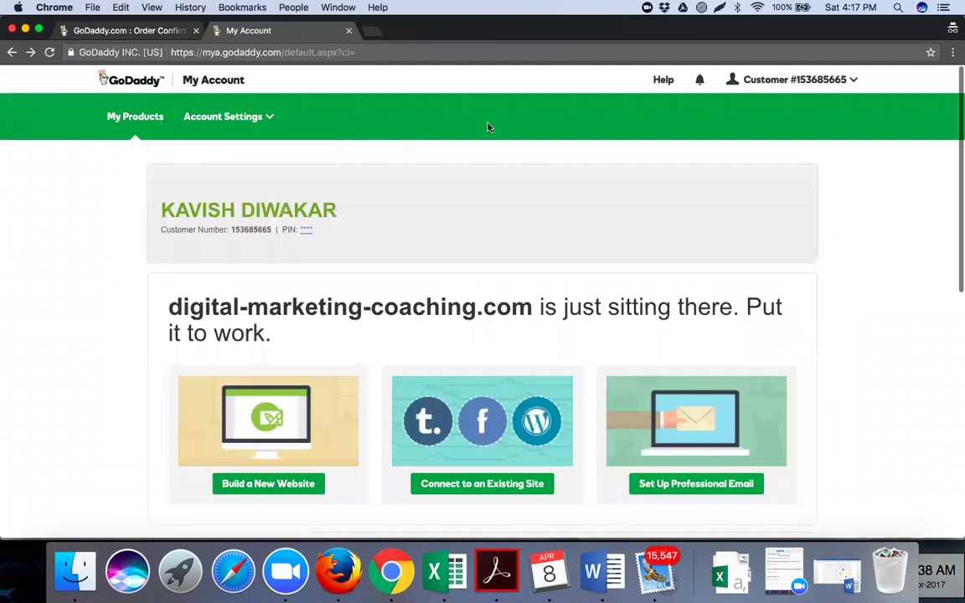
left_click(773, 82)
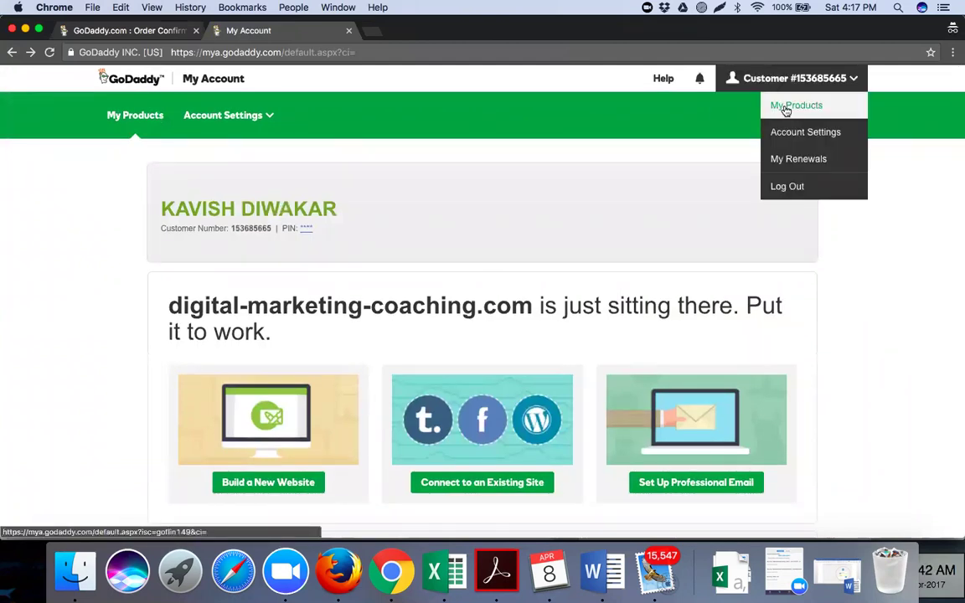
left_click(785, 111)
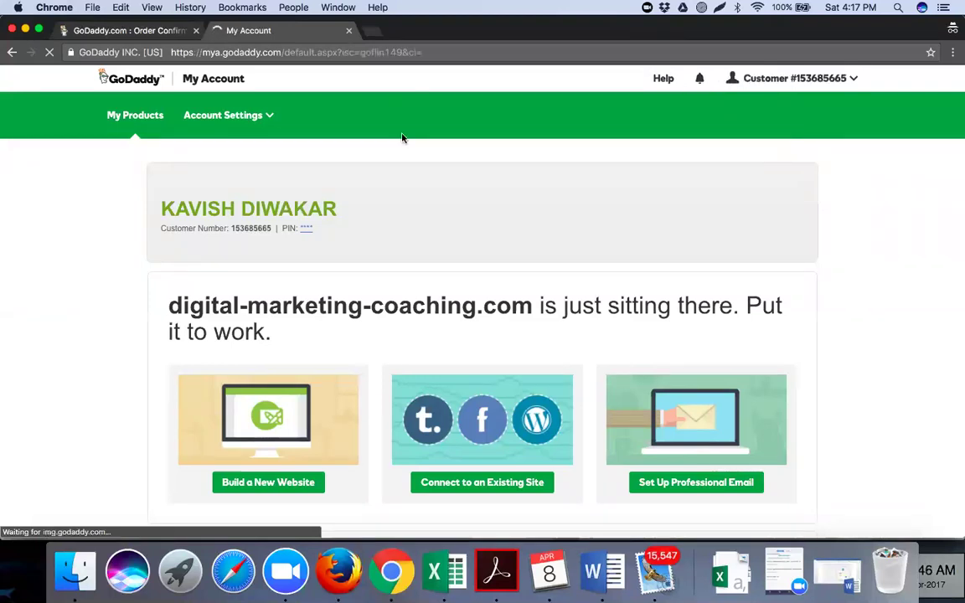
scroll(405, 155, "down", 5)
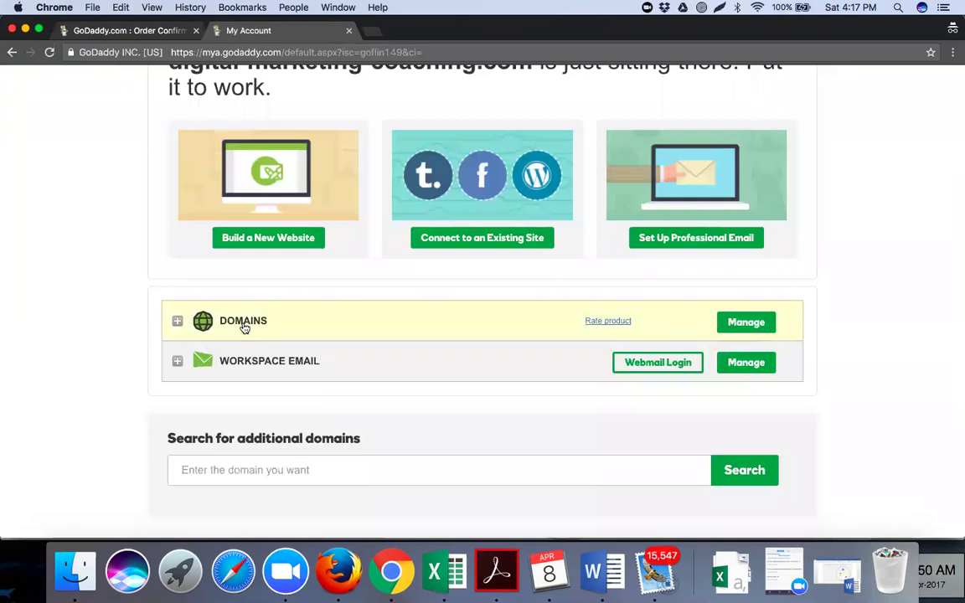
left_click(243, 327)
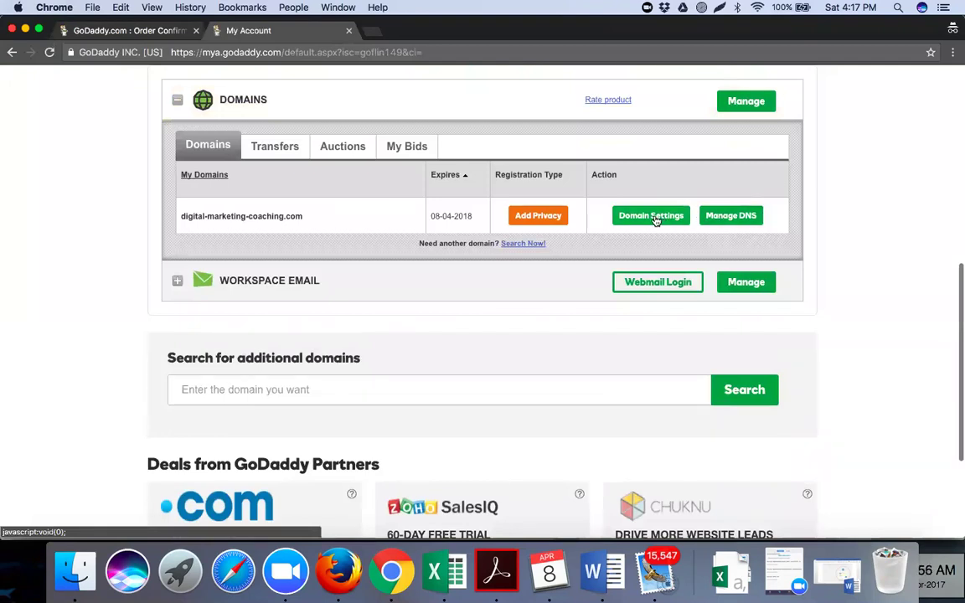
left_click(656, 220)
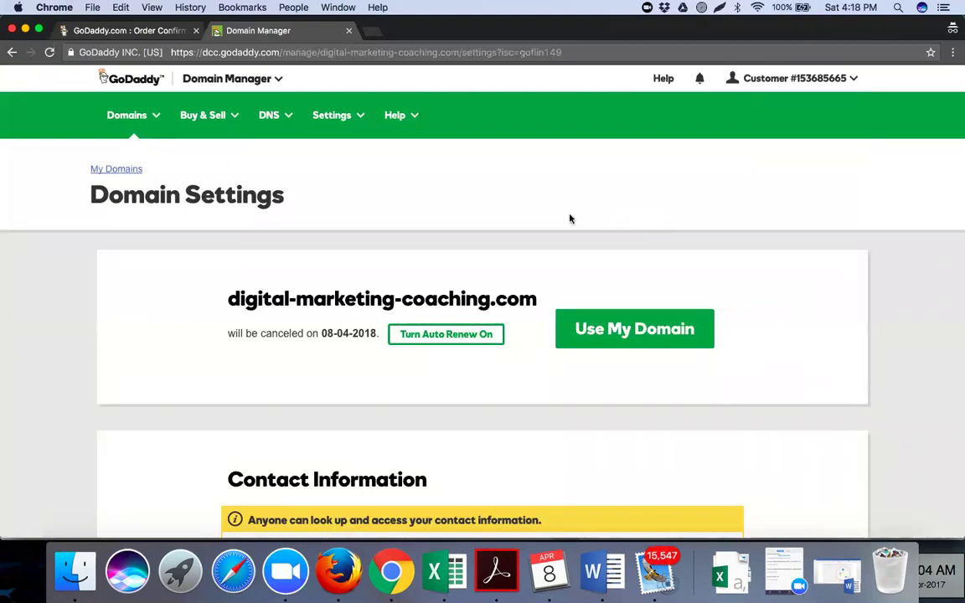
Scroll down Domain Settings and open Manage DNS for digital-marketing-coaching.com.
scroll(569, 219, "down", 3)
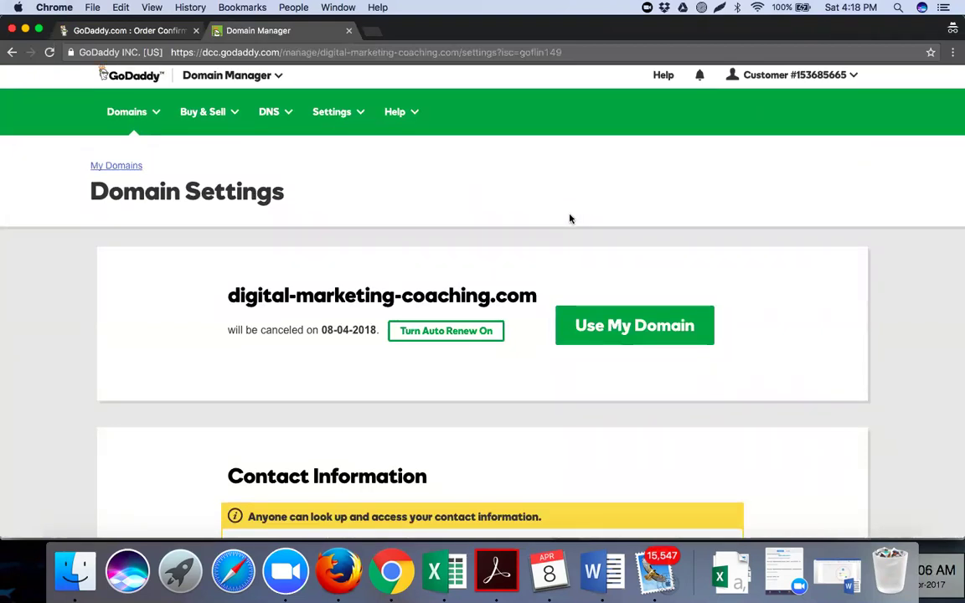
scroll(569, 219, "down", 10)
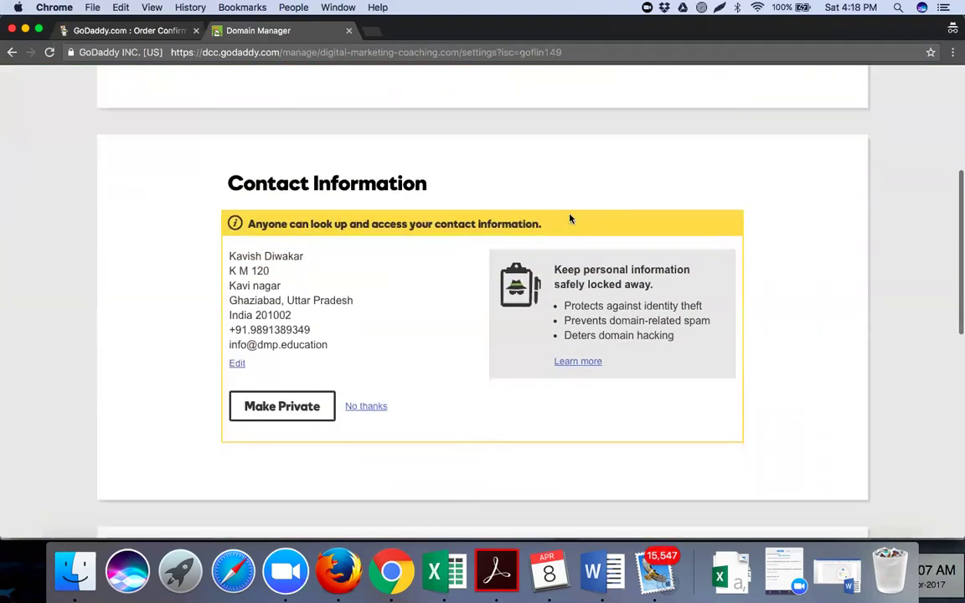
scroll(570, 218, "down", 5)
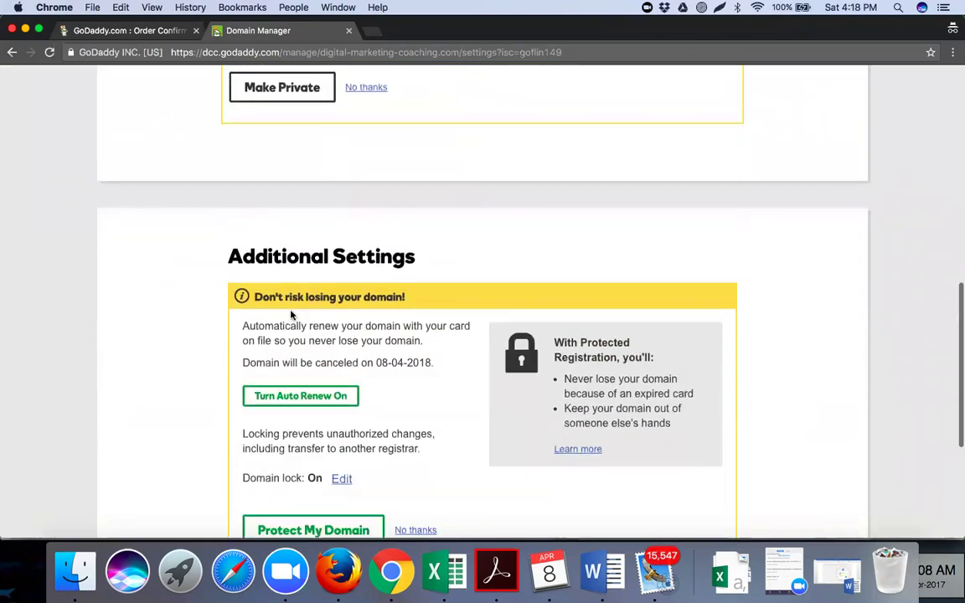
scroll(276, 325, "down", 7)
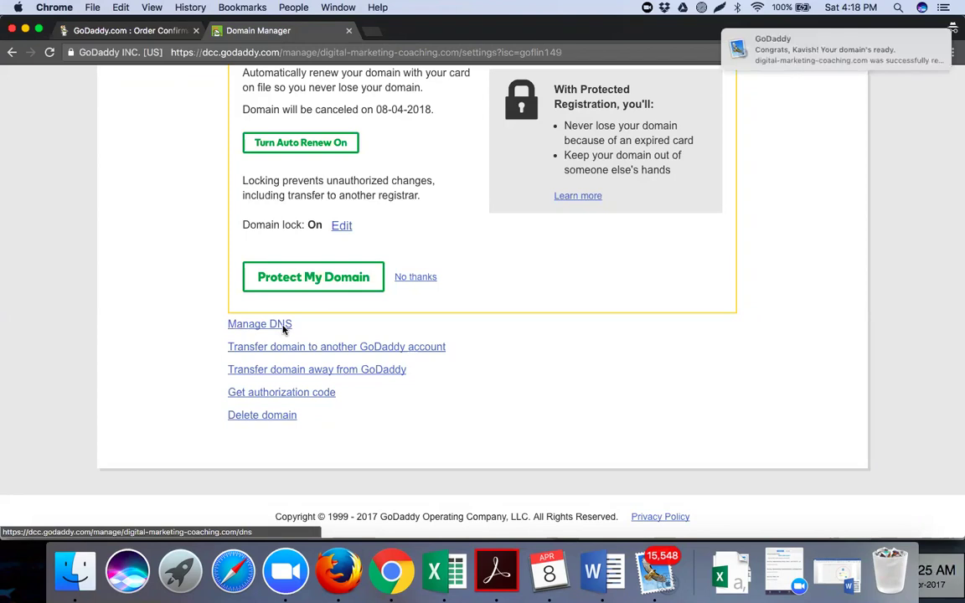
left_click(283, 329)
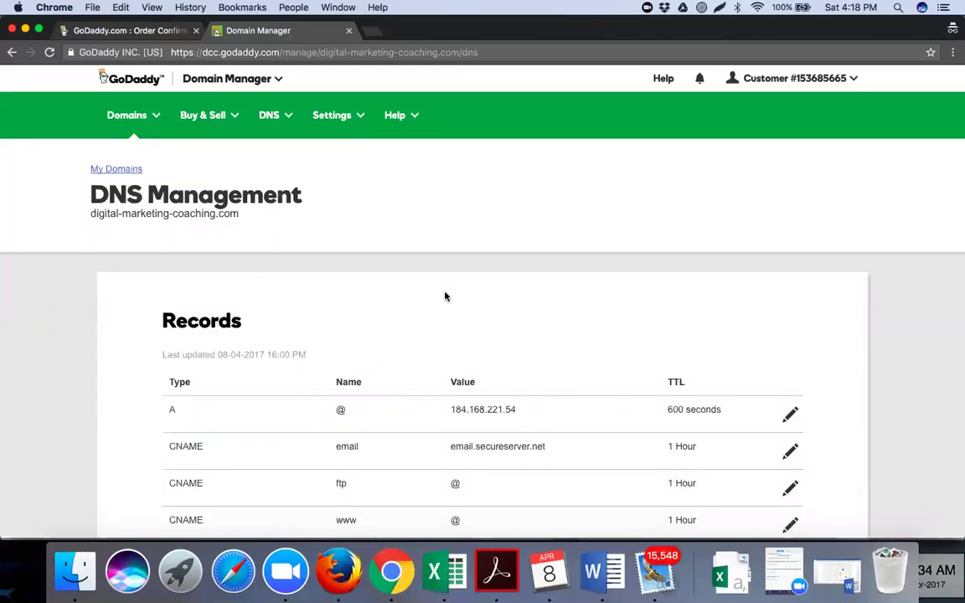
Scroll past the DNS records to the Nameservers section showing ns39 and ns40.domaincontrol.com.
scroll(444, 296, "down", 5)
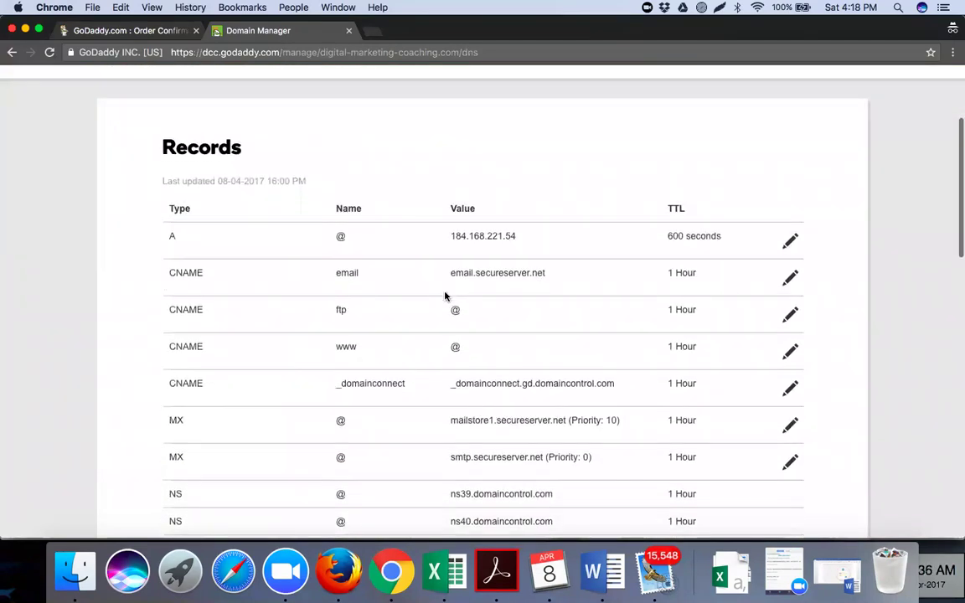
scroll(445, 296, "down", 9)
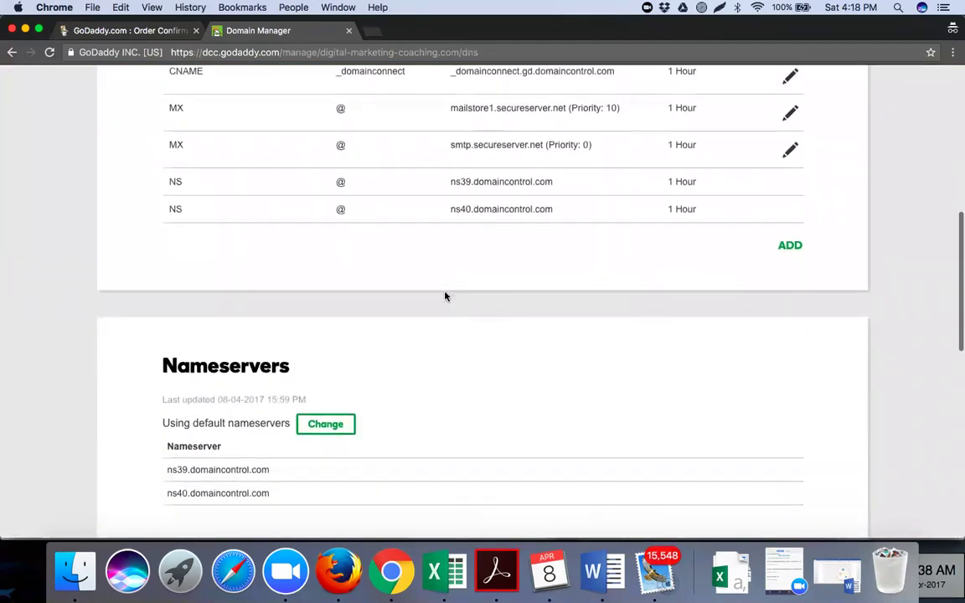
scroll(445, 297, "down", 4)
scroll(444, 297, "down", 2)
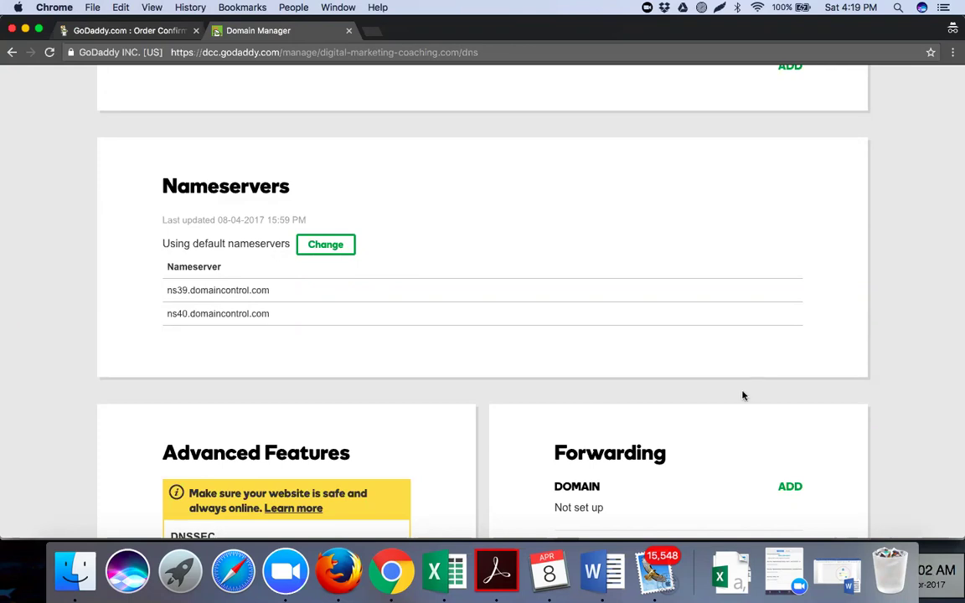
Change the domain's nameserver type from Default to Custom.
left_click(330, 245)
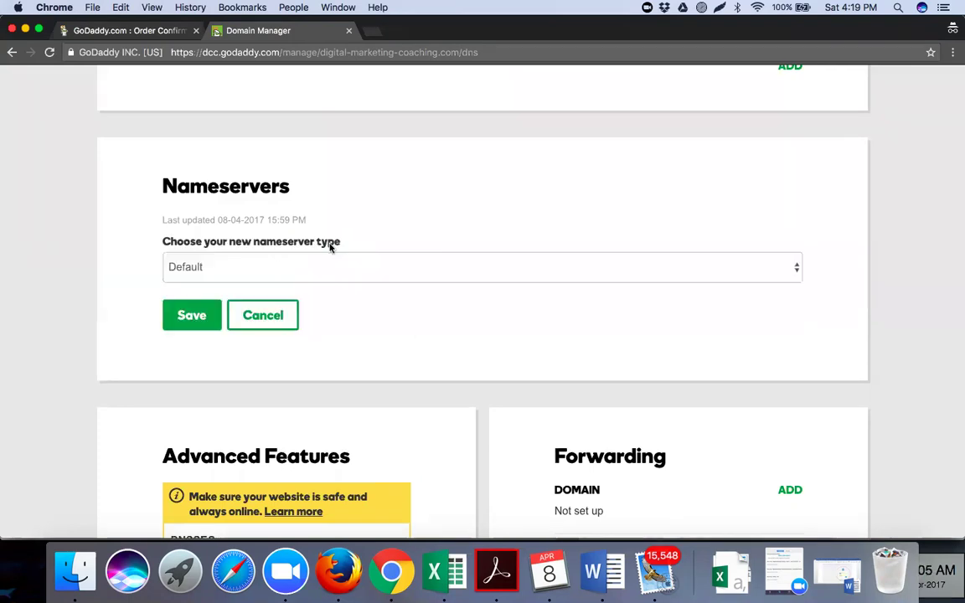
left_click(278, 267)
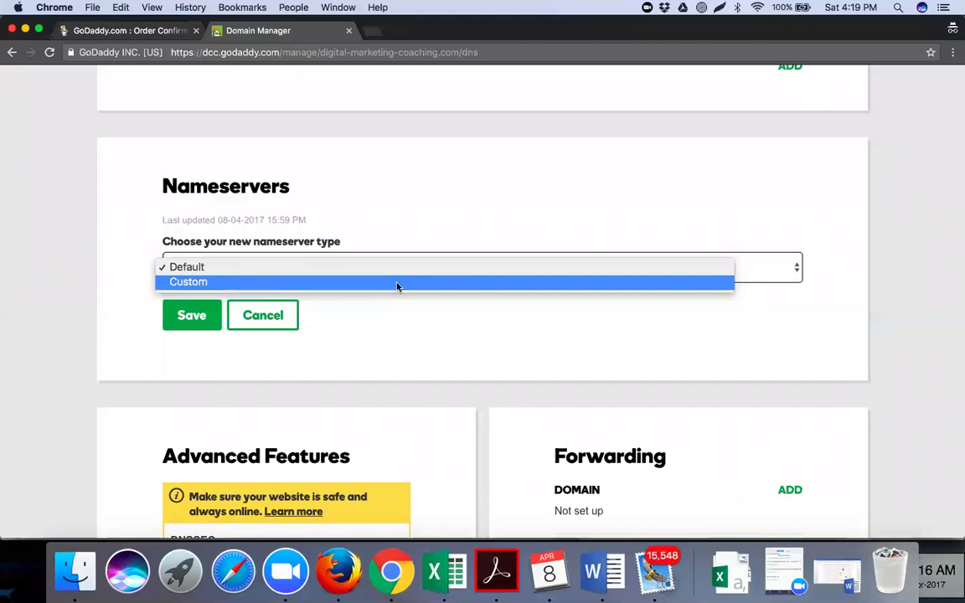
left_click(397, 284)
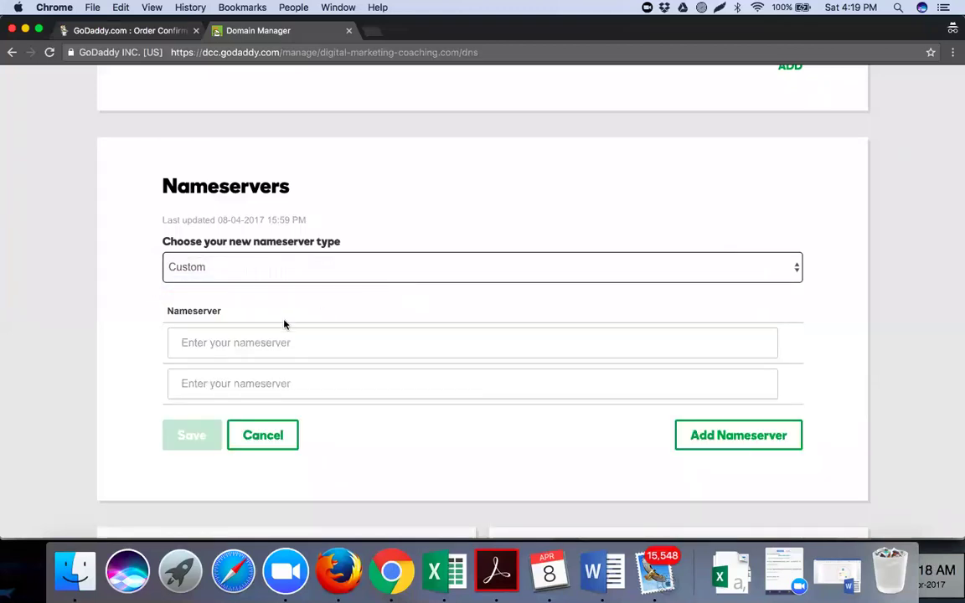
Enter ns1.internethostingpackages.com and ns2.internethostingpackages.com as nameservers and save.
left_click(263, 341)
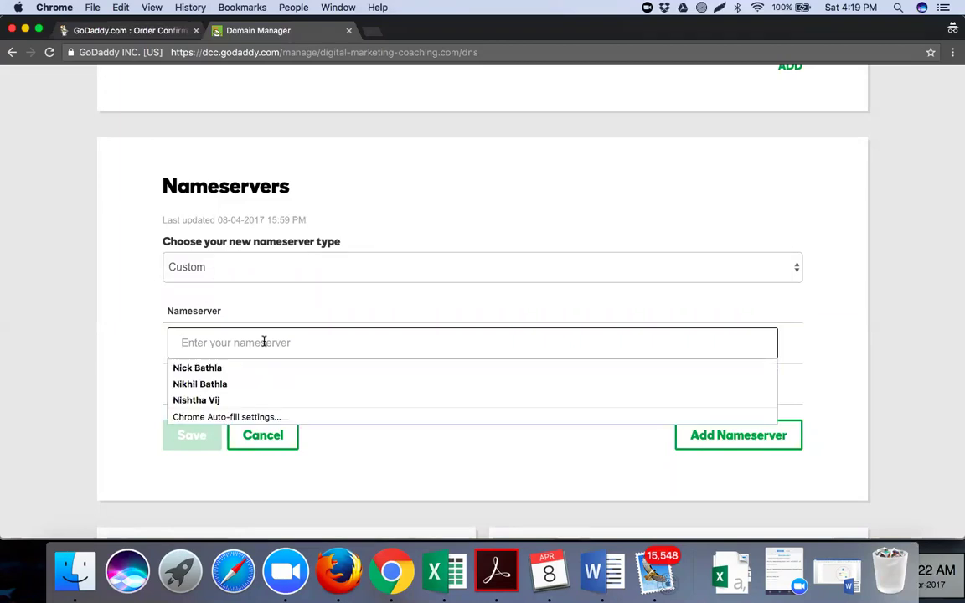
type("ns")
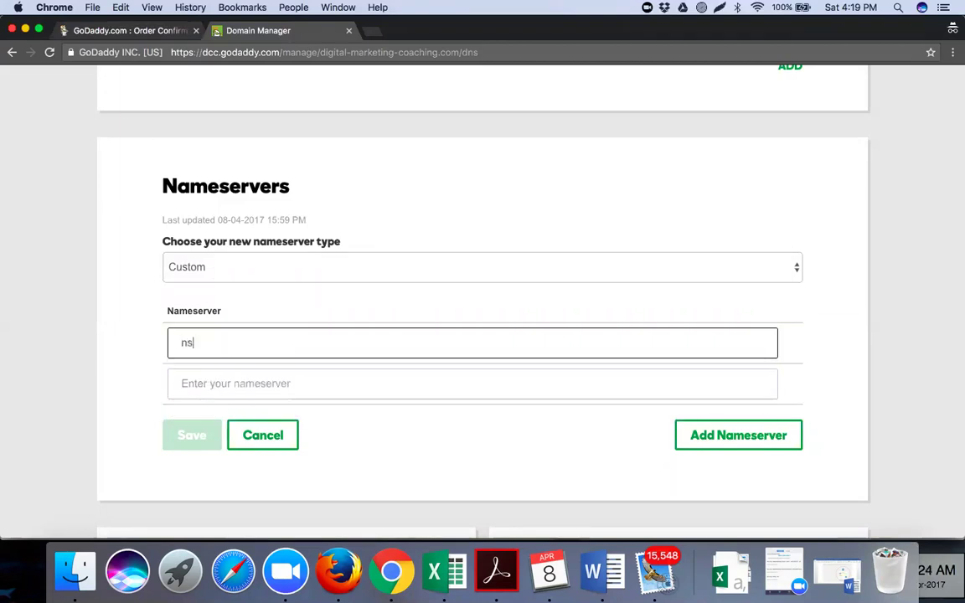
type("1.intern")
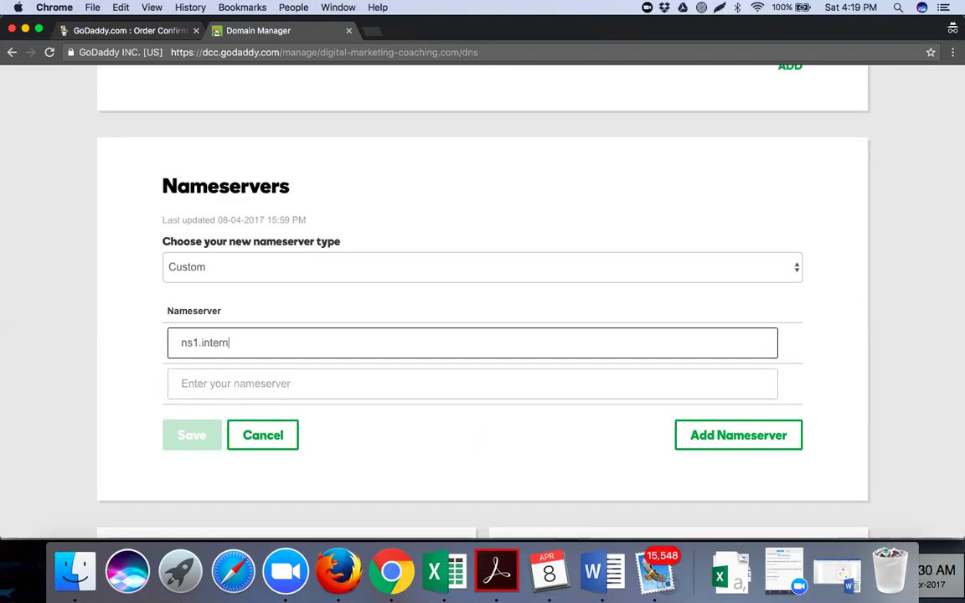
type("ethostingpacka")
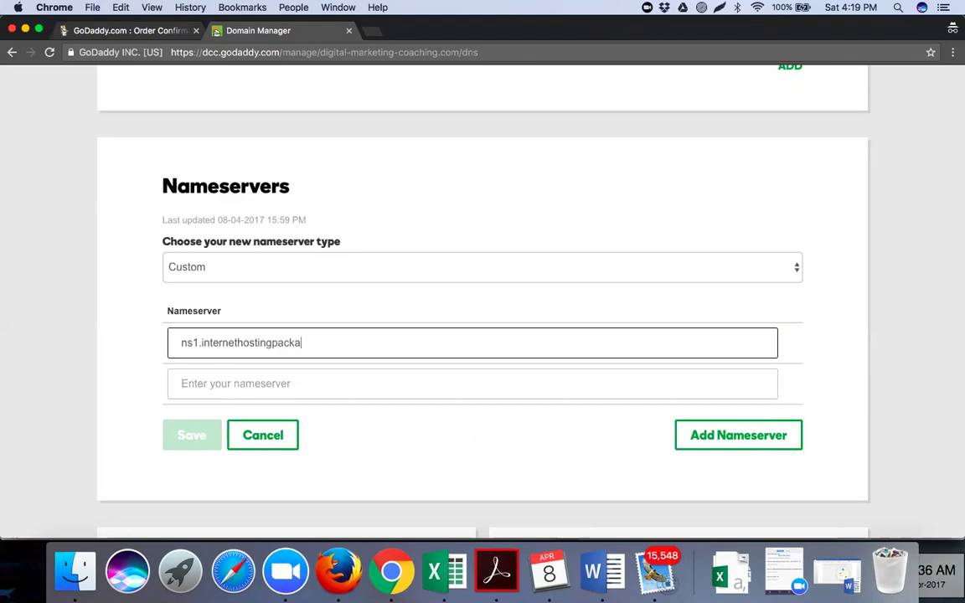
type("ges.com")
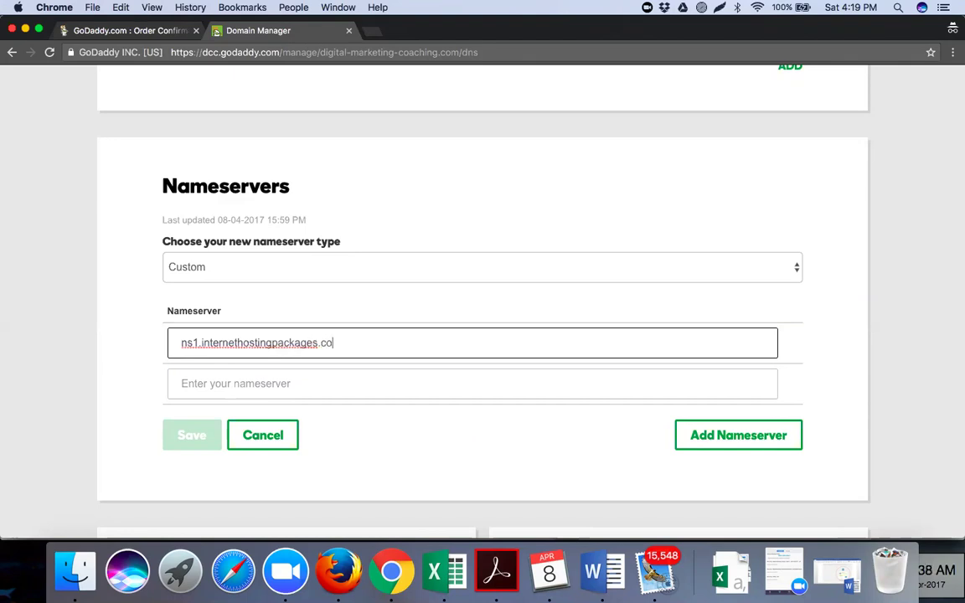
left_click(248, 383)
type("ns")
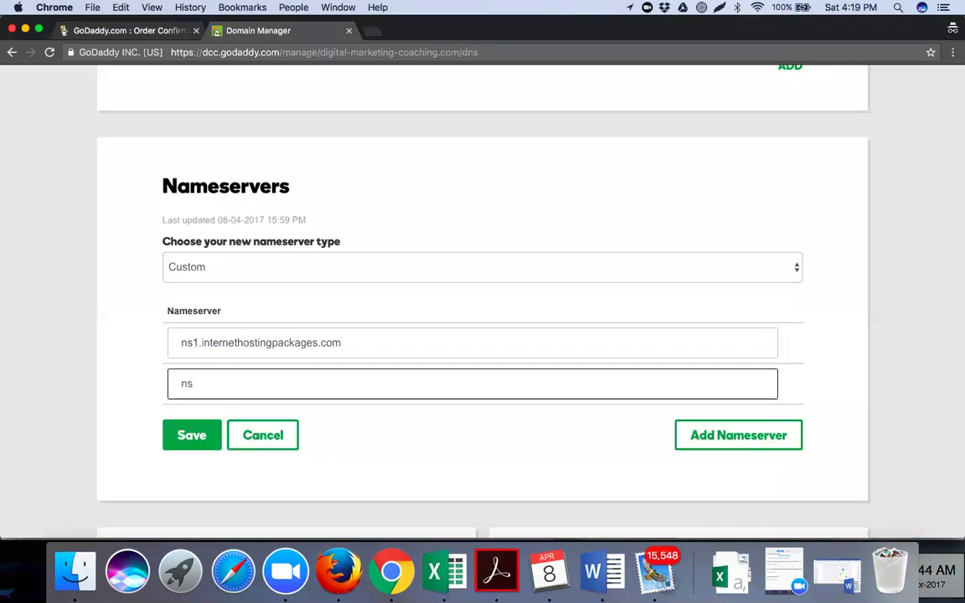
type("2.internethosti")
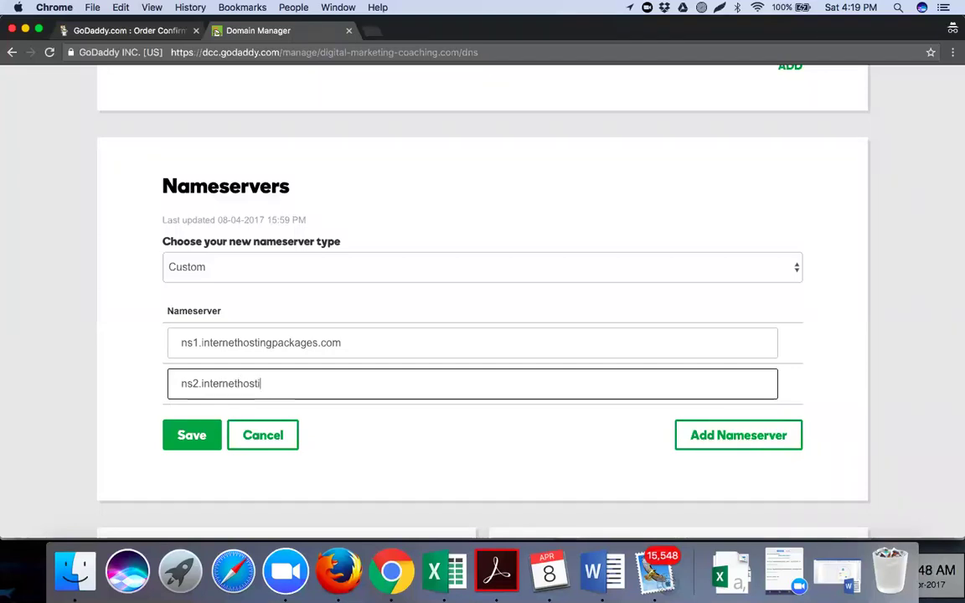
type("ngpackages.com")
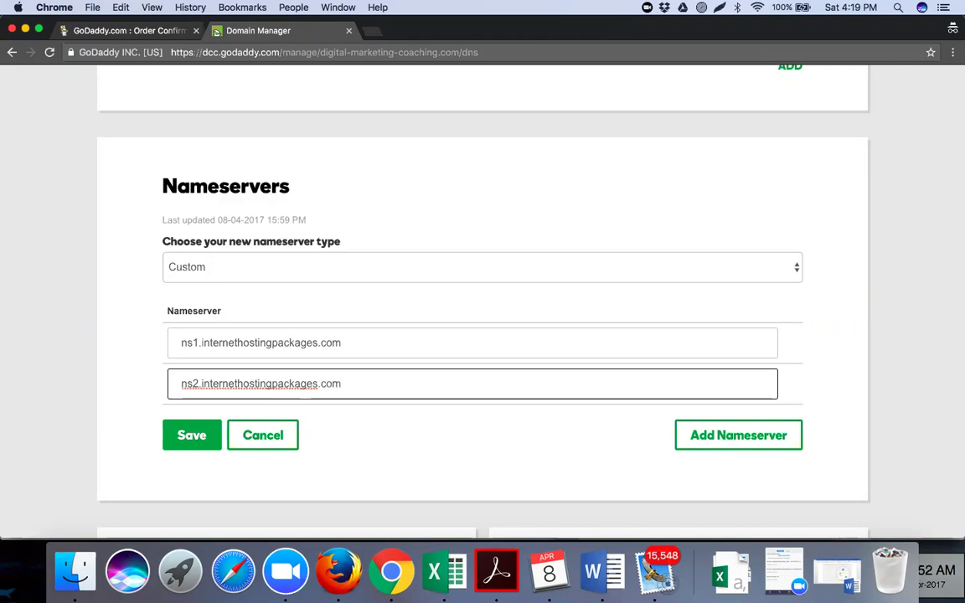
left_click(382, 444)
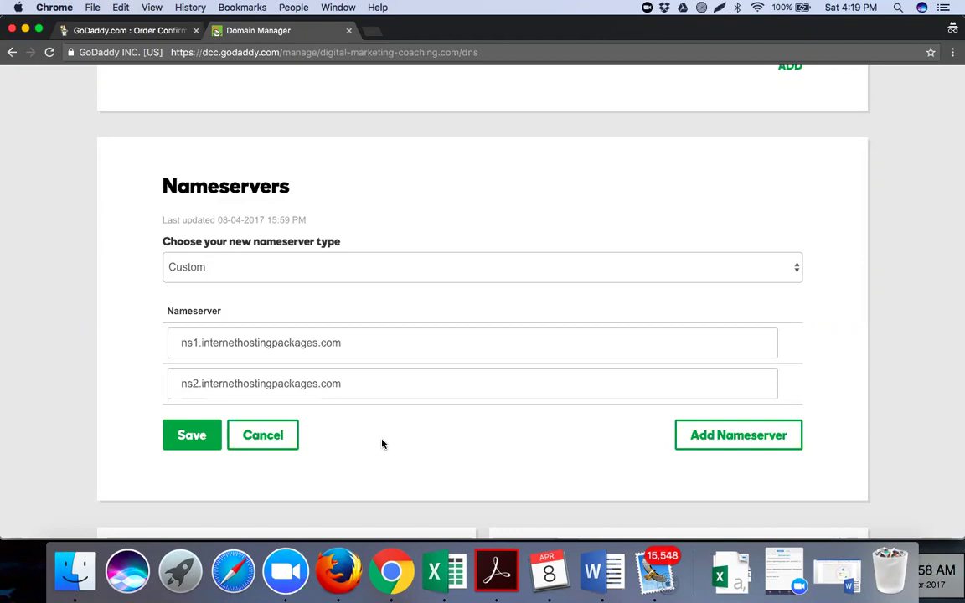
left_click(194, 437)
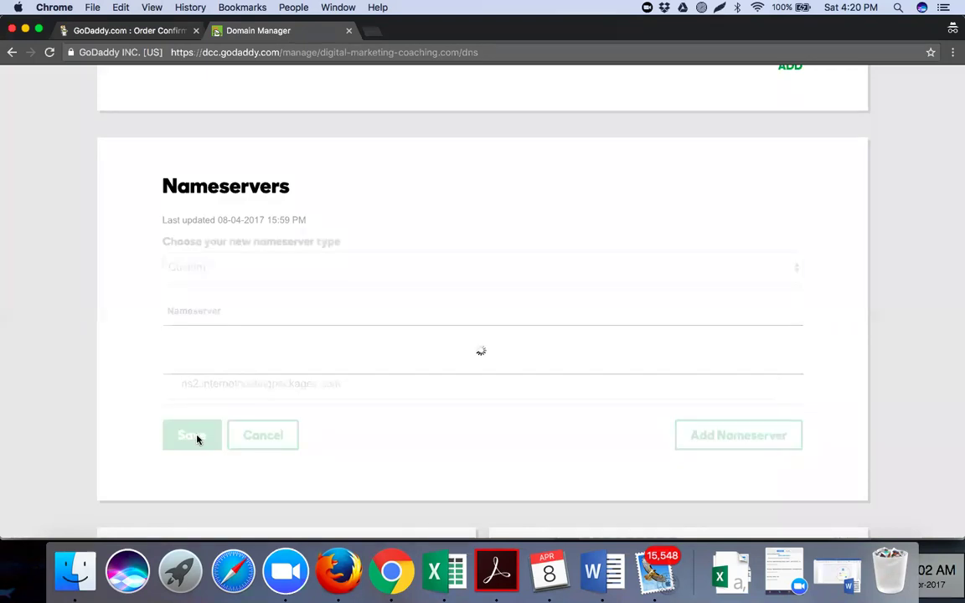
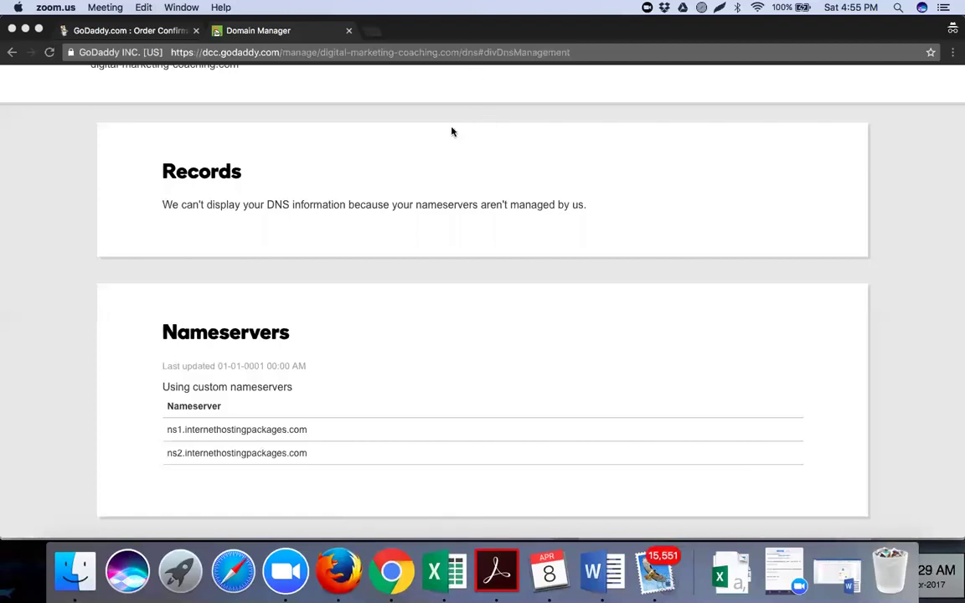
Set aside the GoDaddy window and start typing the WHM address panoz.websitewelcome.com:2087 in the checkout tab.
left_click(558, 124)
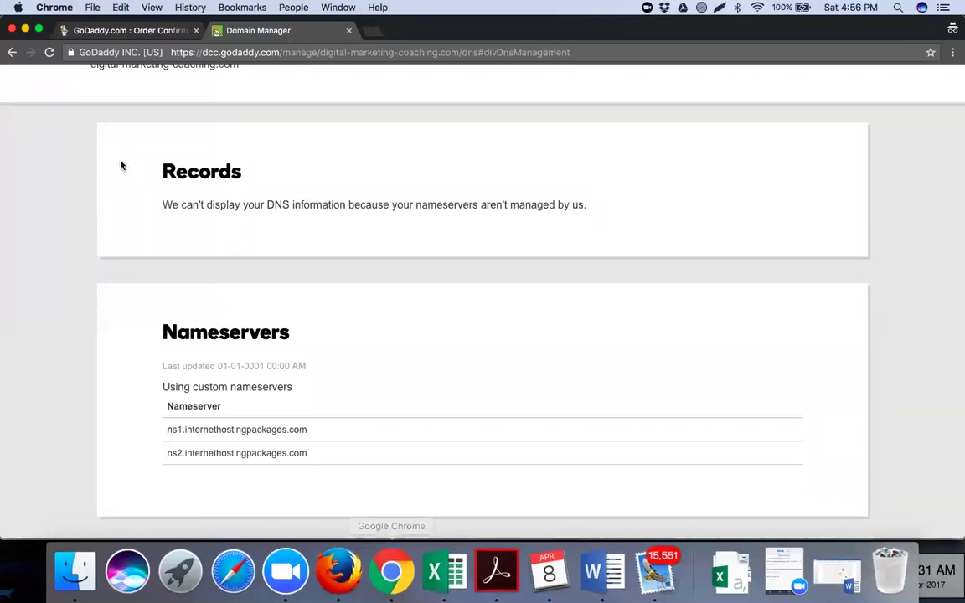
left_click(26, 31)
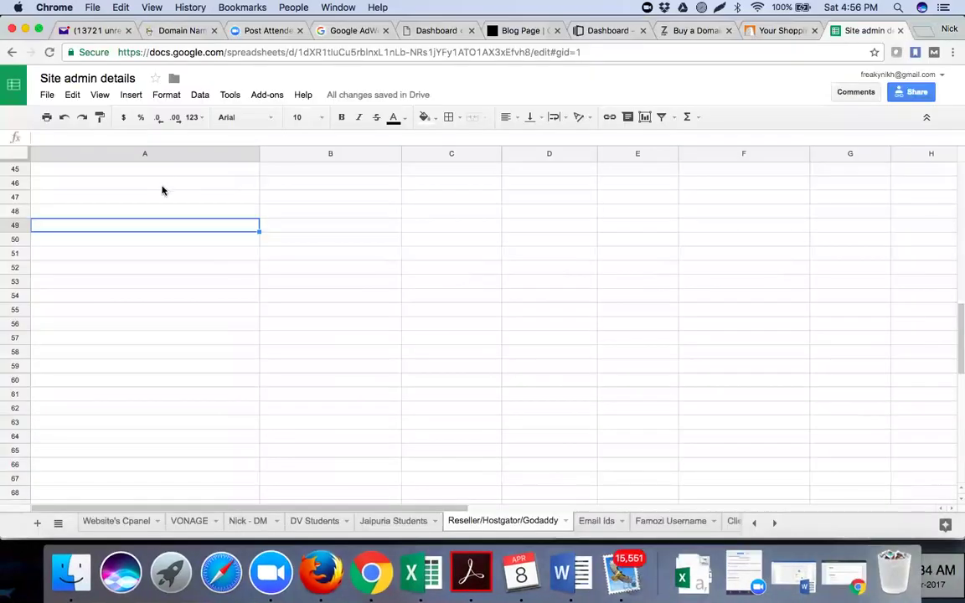
left_click(162, 187)
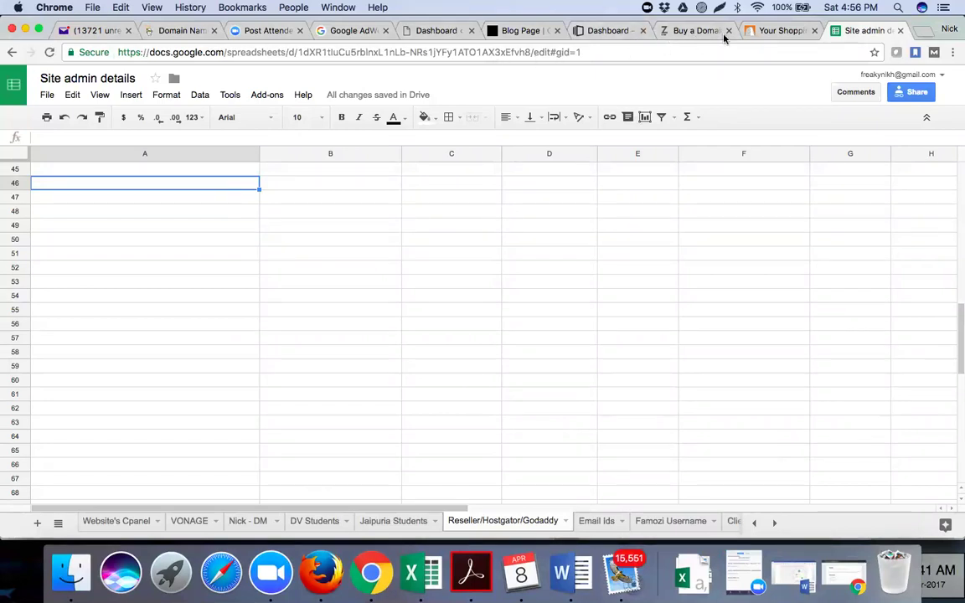
left_click(776, 31)
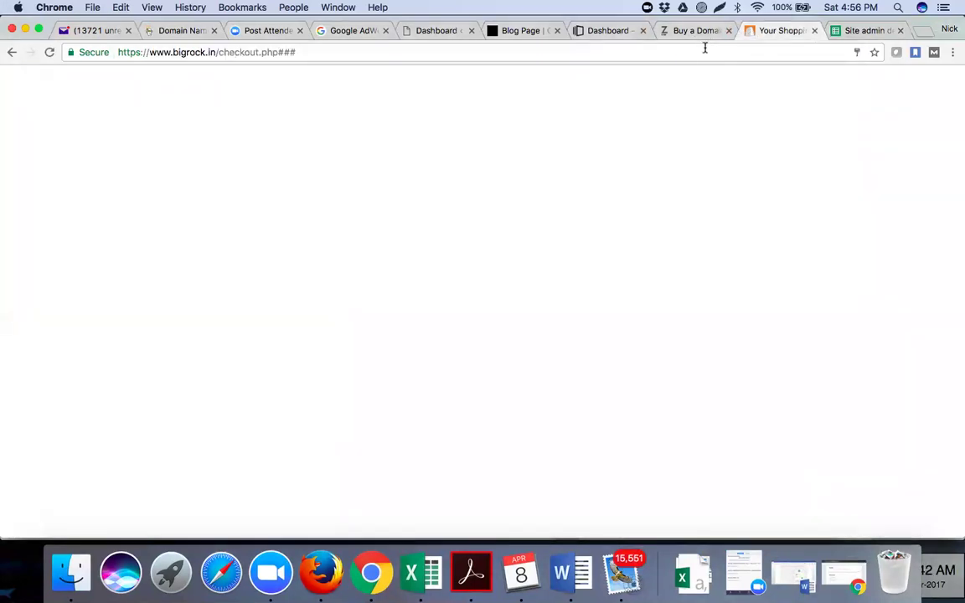
type("panoz.websitewelcome.com:2087")
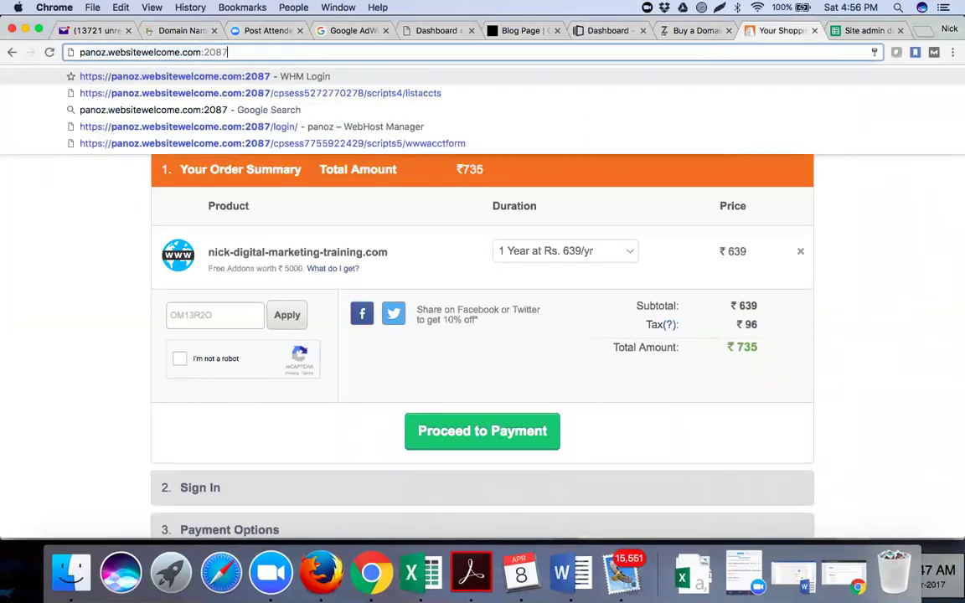
Log in to WHM, open Create a New Account, and copy the natusolutions.com address.
key("Return")
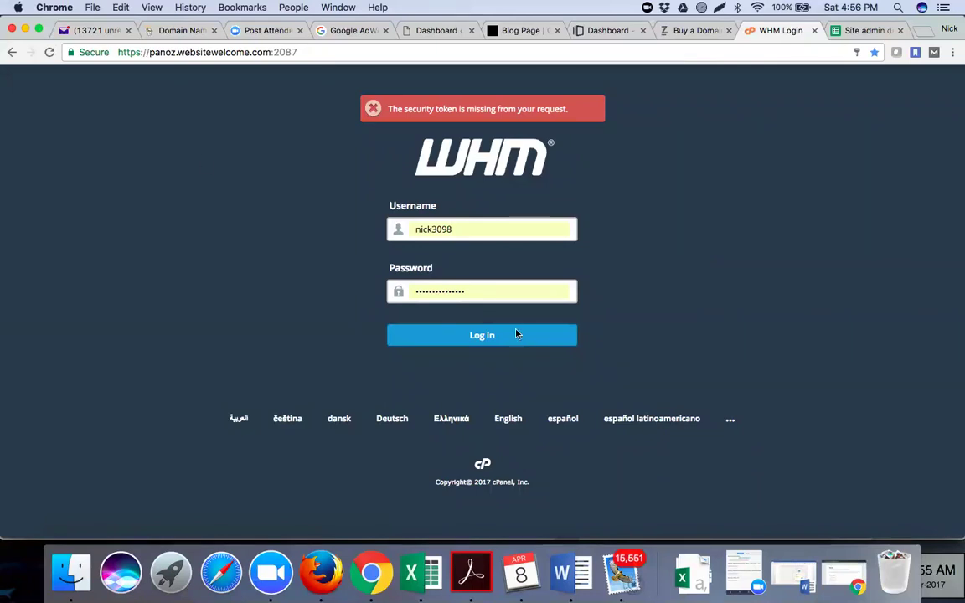
left_click(472, 340)
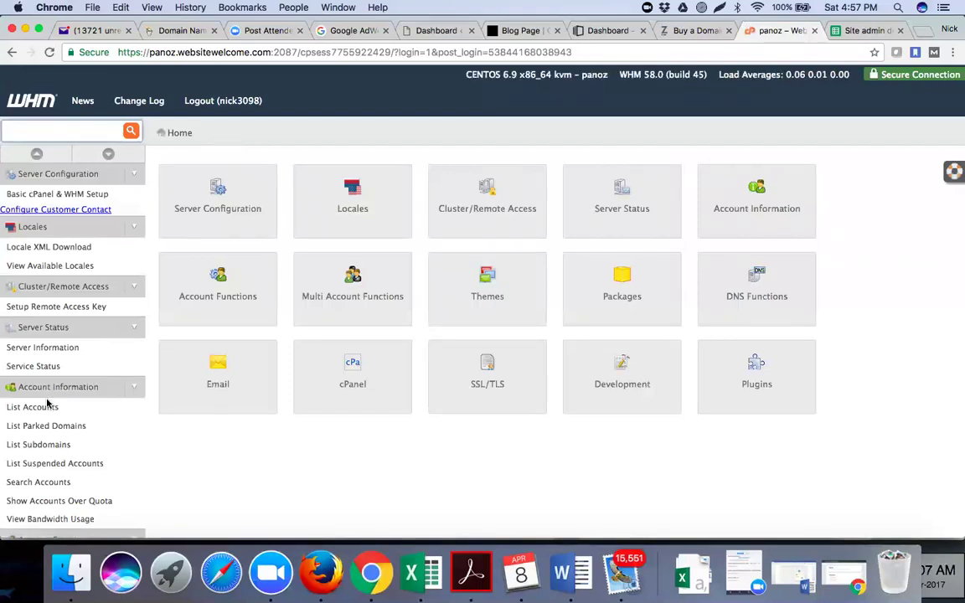
scroll(47, 405, "down", 2)
scroll(47, 405, "down", 1)
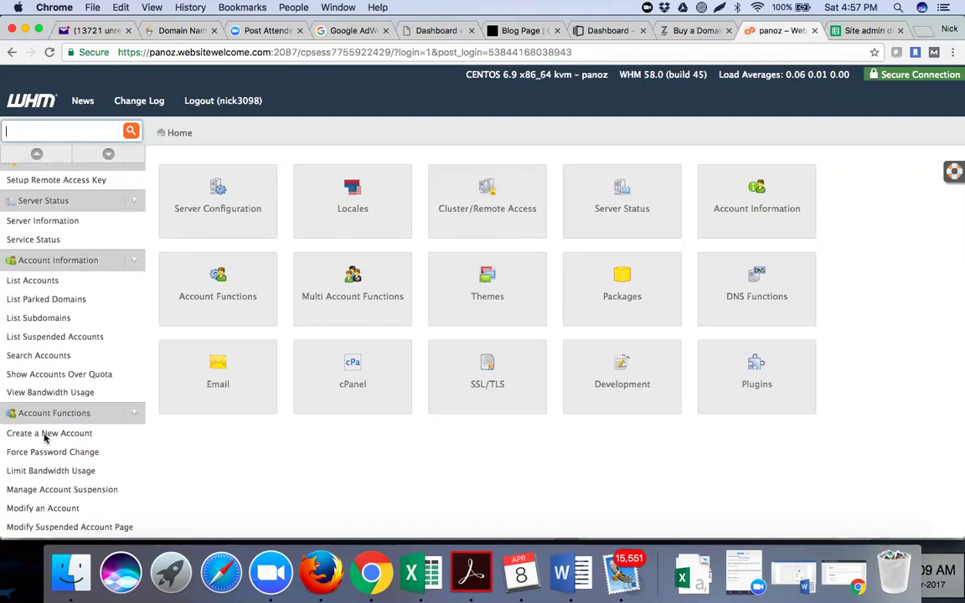
left_click(47, 435)
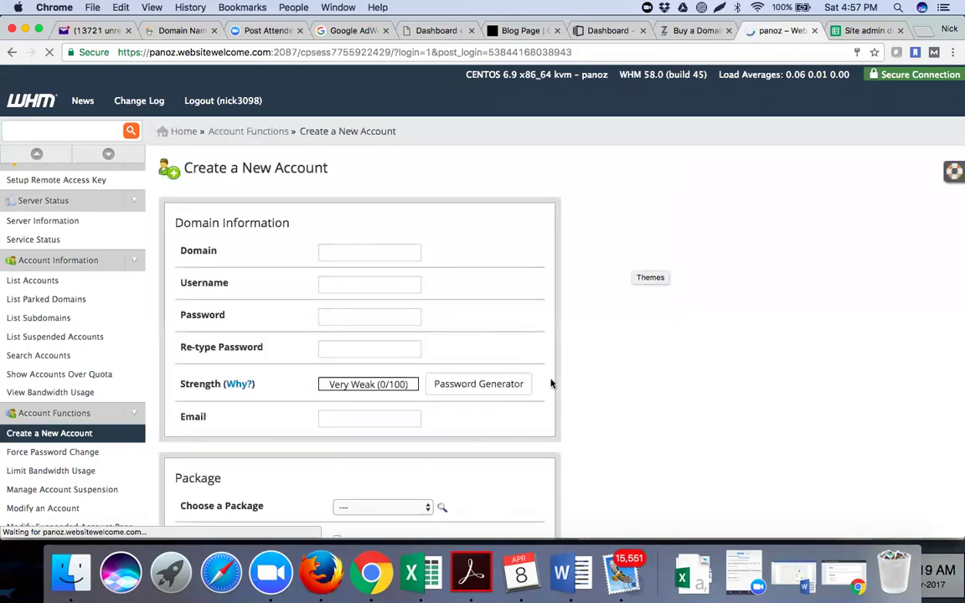
left_click(204, 52)
key("super+c")
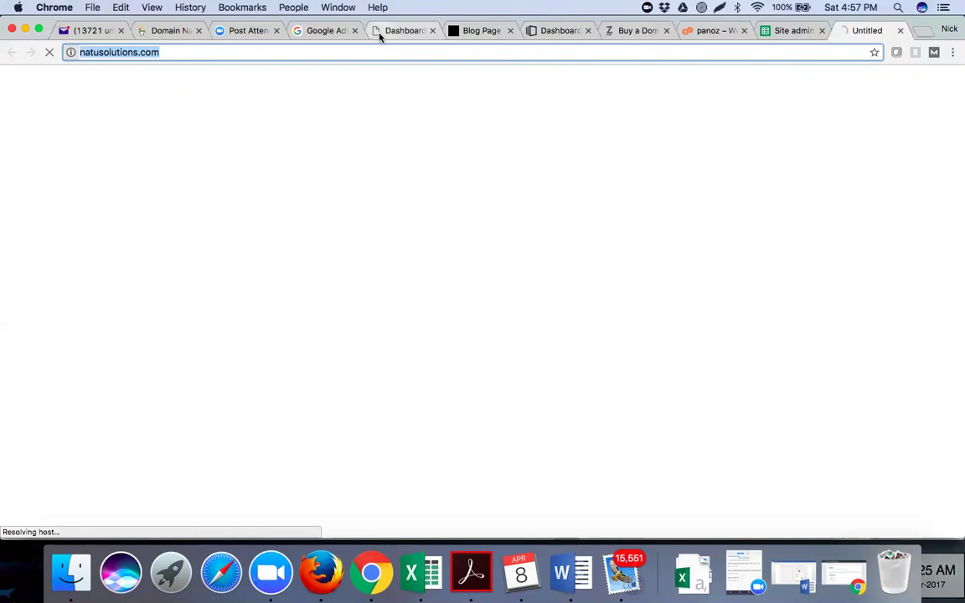
left_click(709, 30)
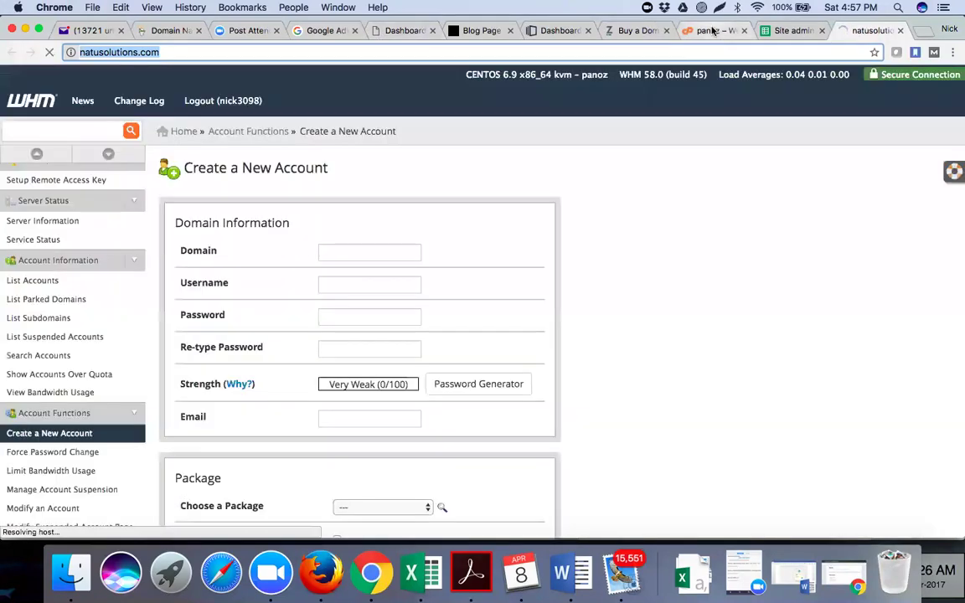
left_click(336, 250)
key("super+v")
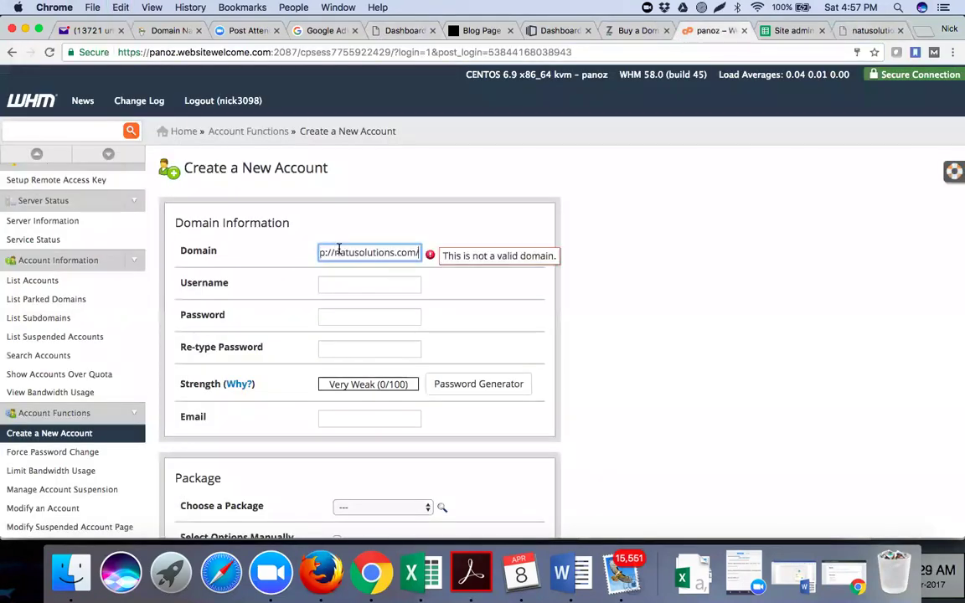
left_click(334, 251)
key("BackSpace")
key("BackSpace")
key("BackSpace")
key("BackSpace")
key("BackSpace")
key("BackSpace")
key("BackSpace")
left_click(408, 252)
key("BackSpace")
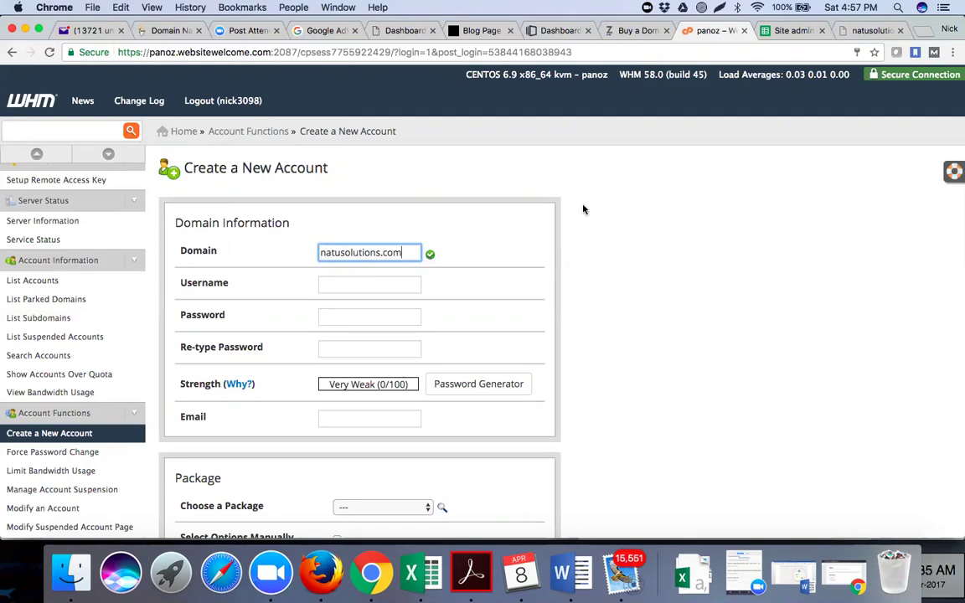
Replace the auto-filled username with natsolutions.
left_click(388, 281)
left_click_drag(388, 282, 306, 285)
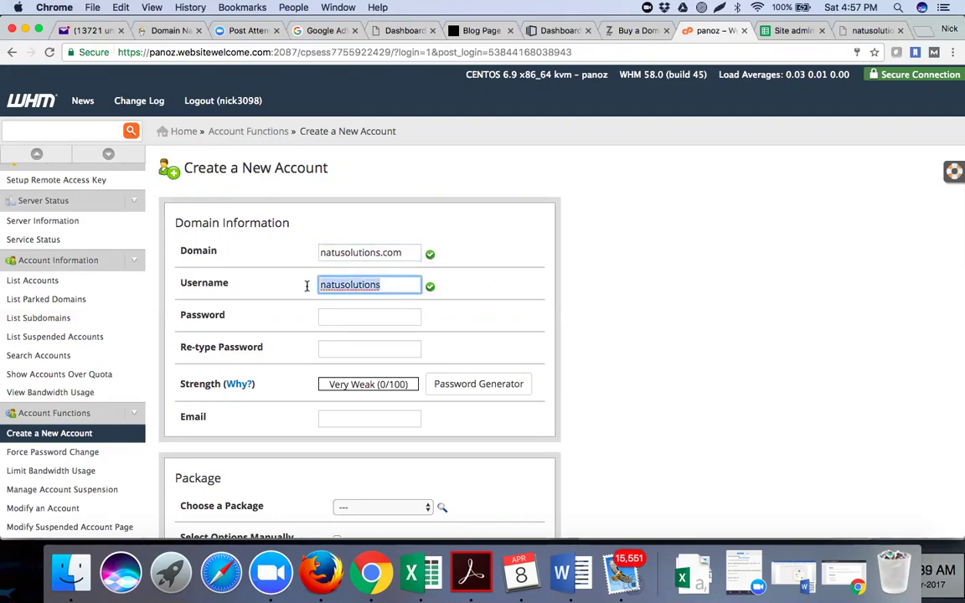
key("BackSpace")
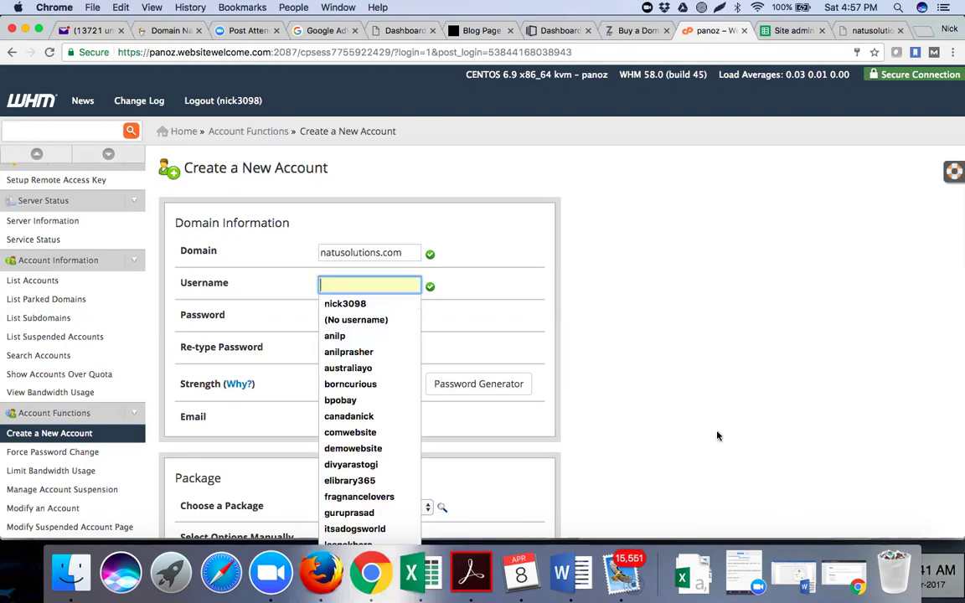
left_click(523, 284)
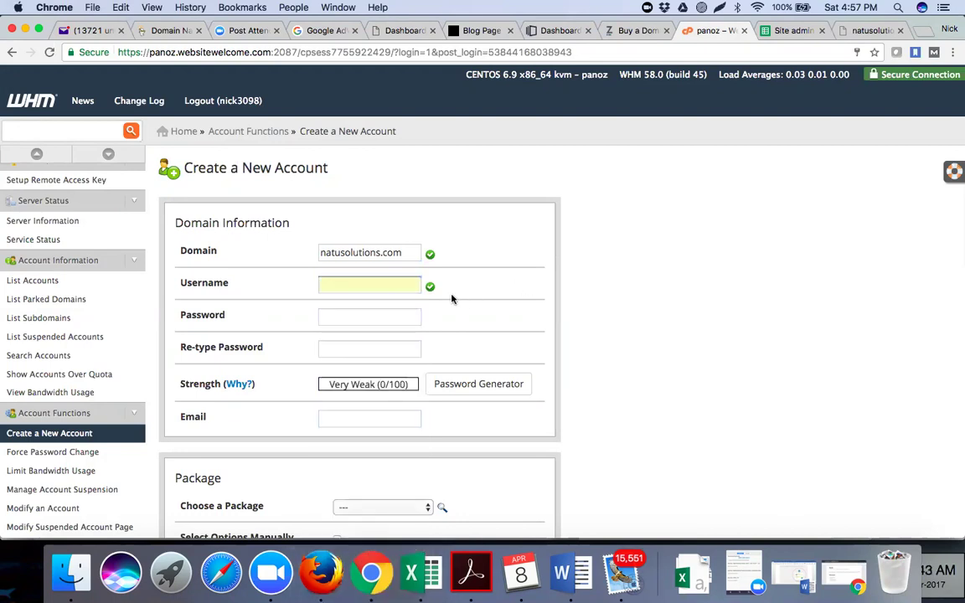
left_click(398, 312)
left_click(465, 313)
left_click(360, 283)
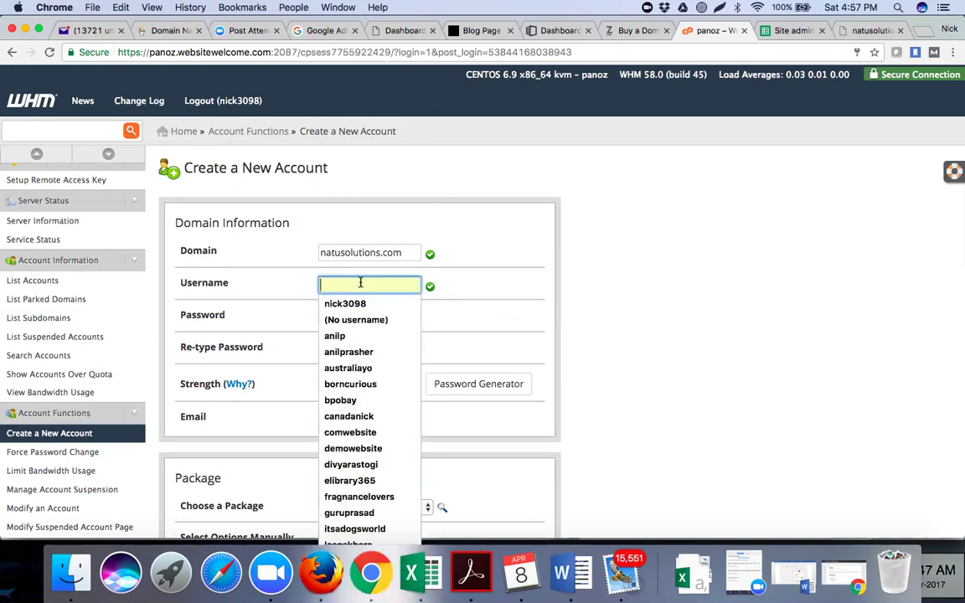
type("natso")
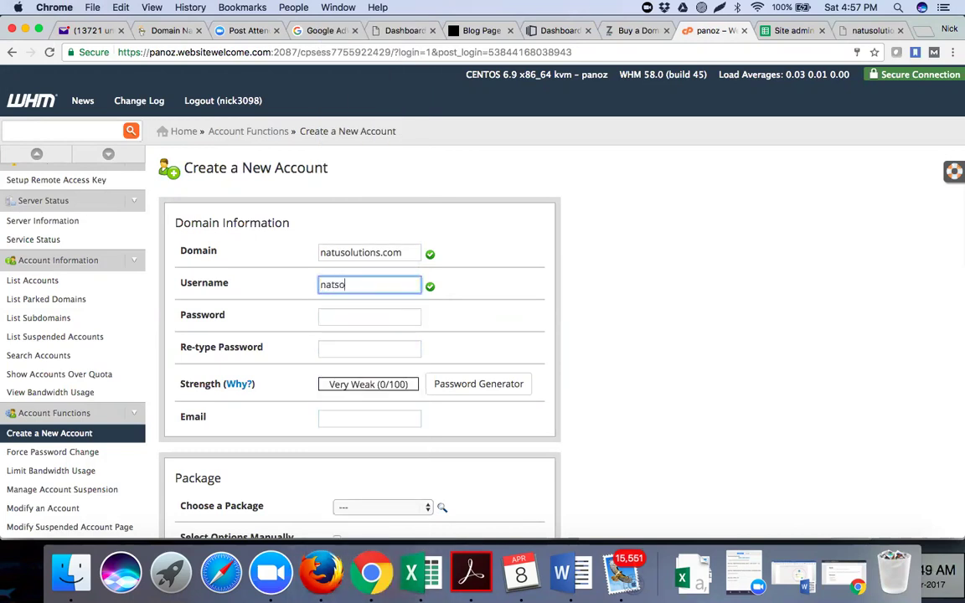
type("lutions")
Enter the account password and retype it to confirm.
left_click(369, 318)
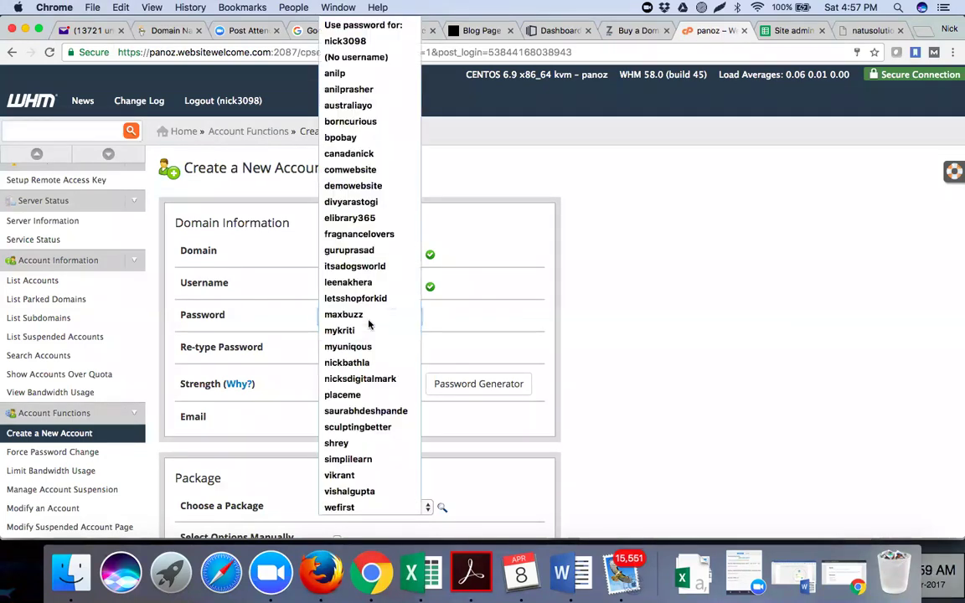
type("•••")
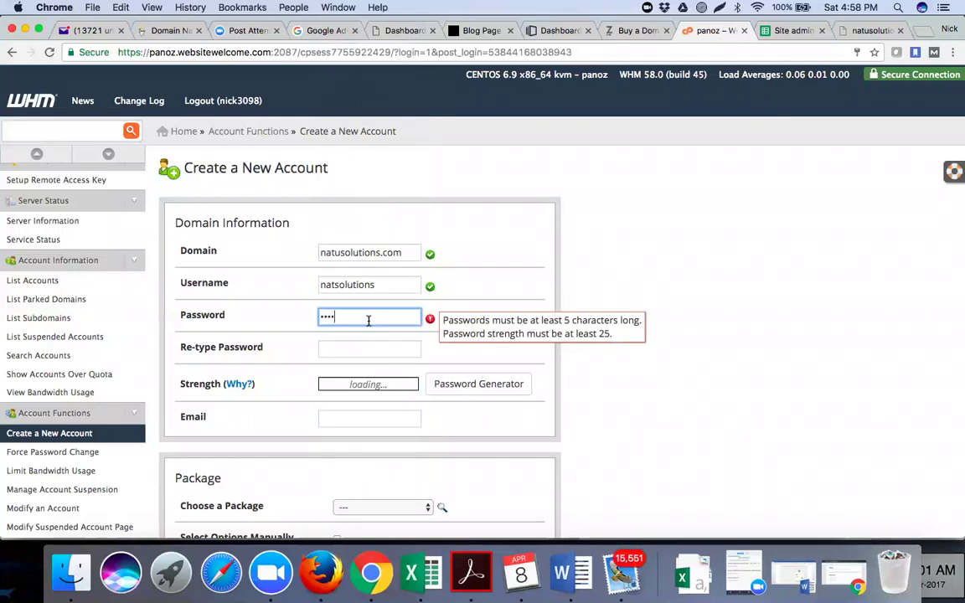
type("•••••••••")
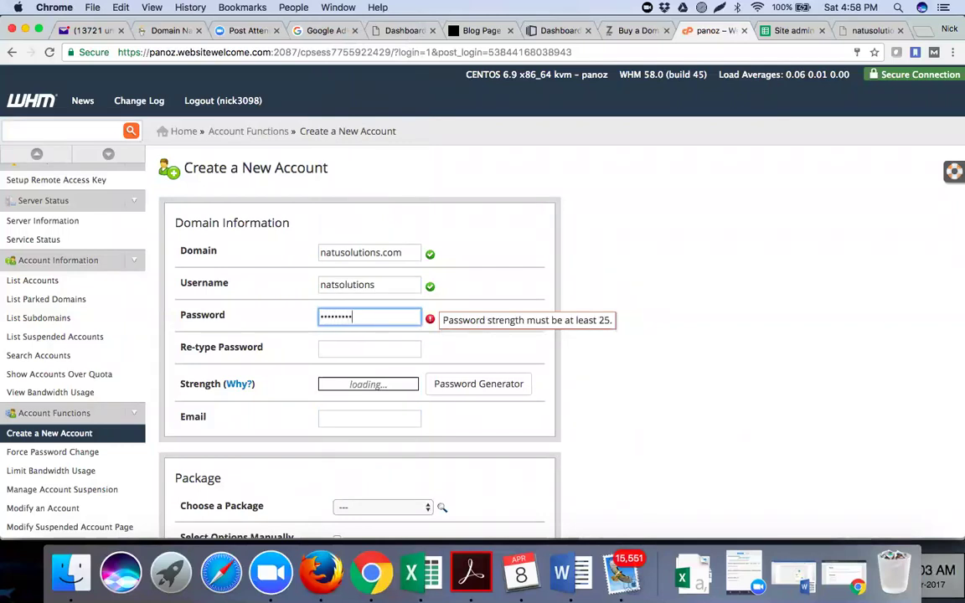
left_click(361, 342)
type("••••••••")
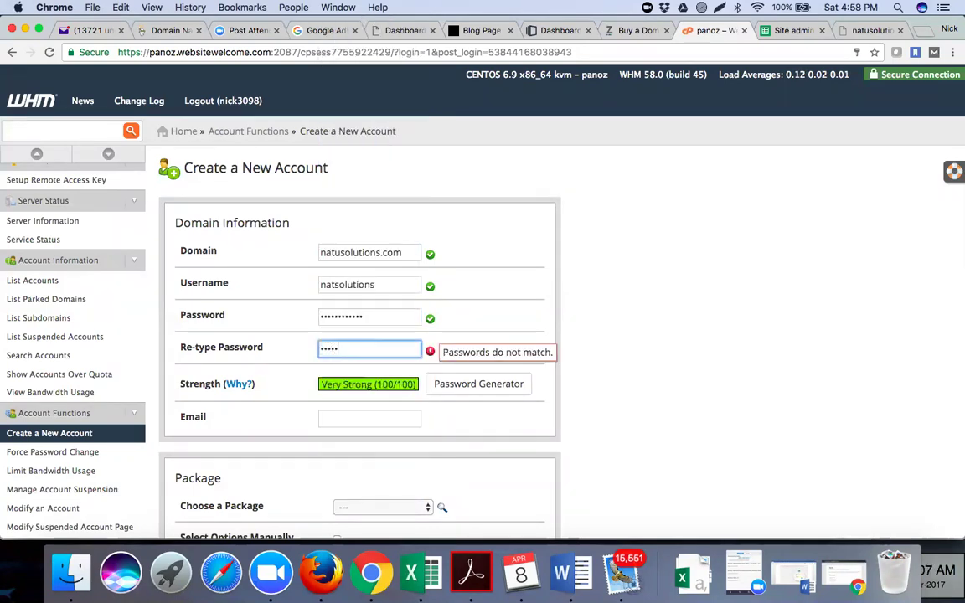
type("•••")
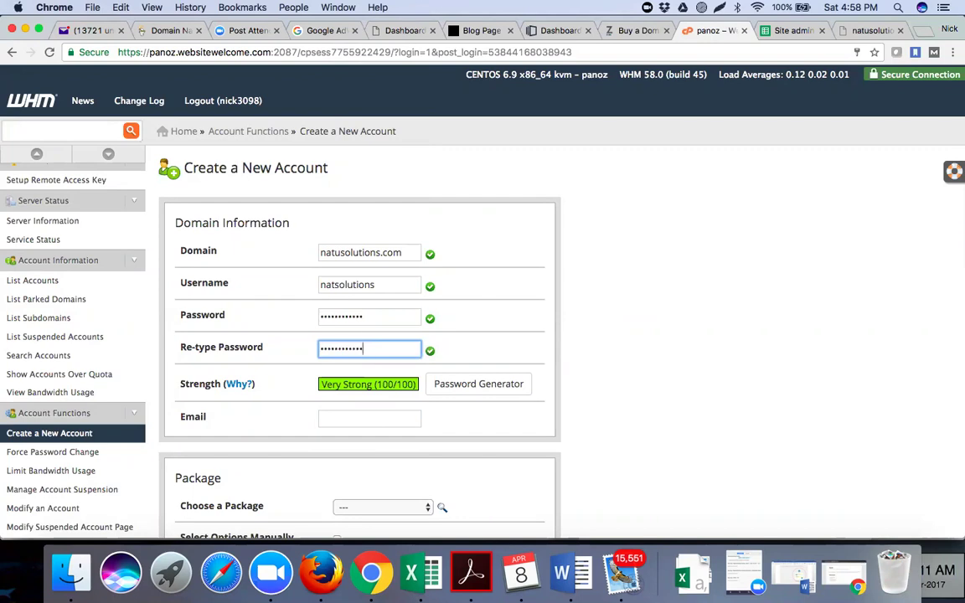
Change the username to a different custom name and recheck the password field.
left_click(377, 286)
left_click_drag(370, 283, 310, 288)
type("gouresh")
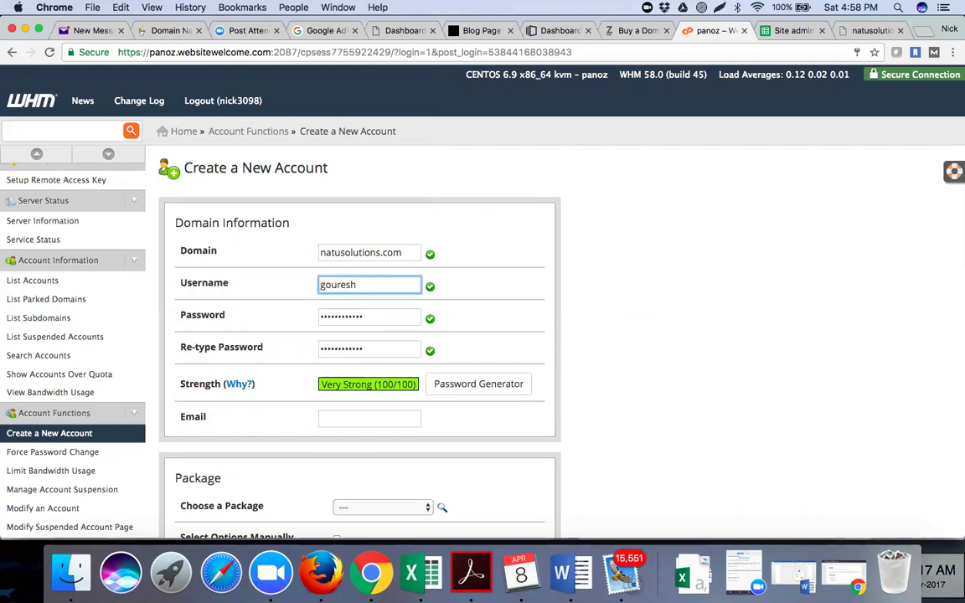
left_click(368, 315)
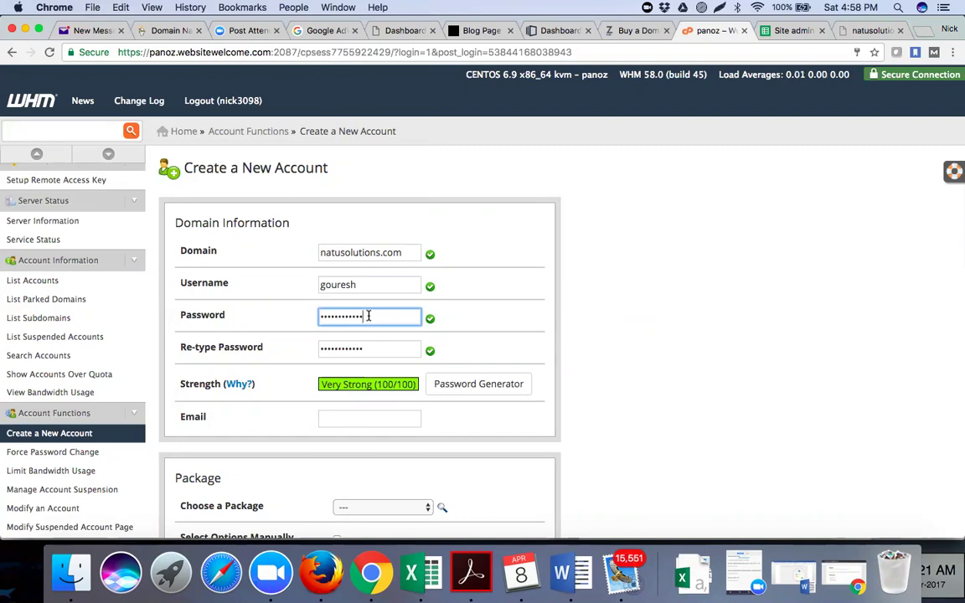
left_click(358, 420)
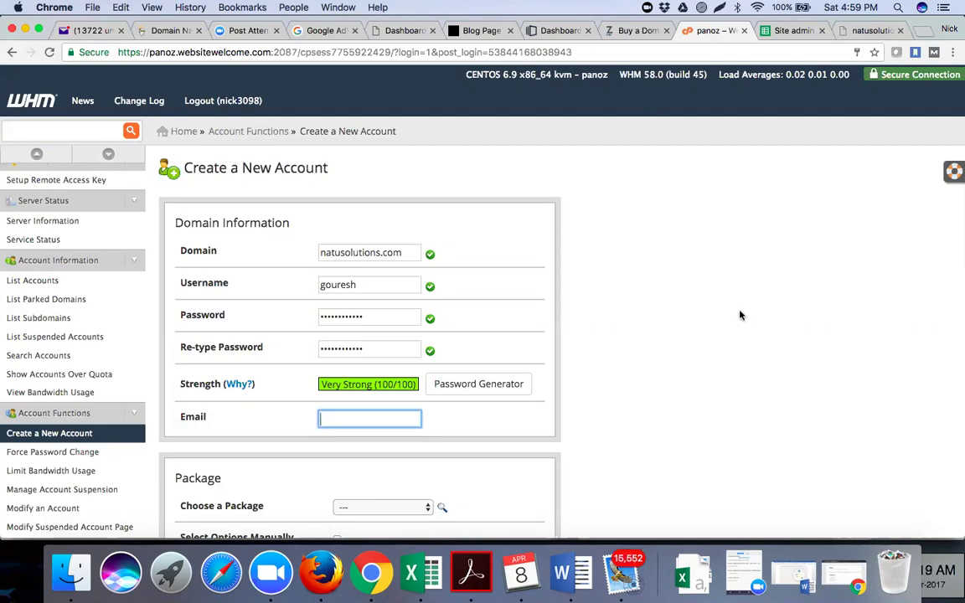
left_click(387, 422)
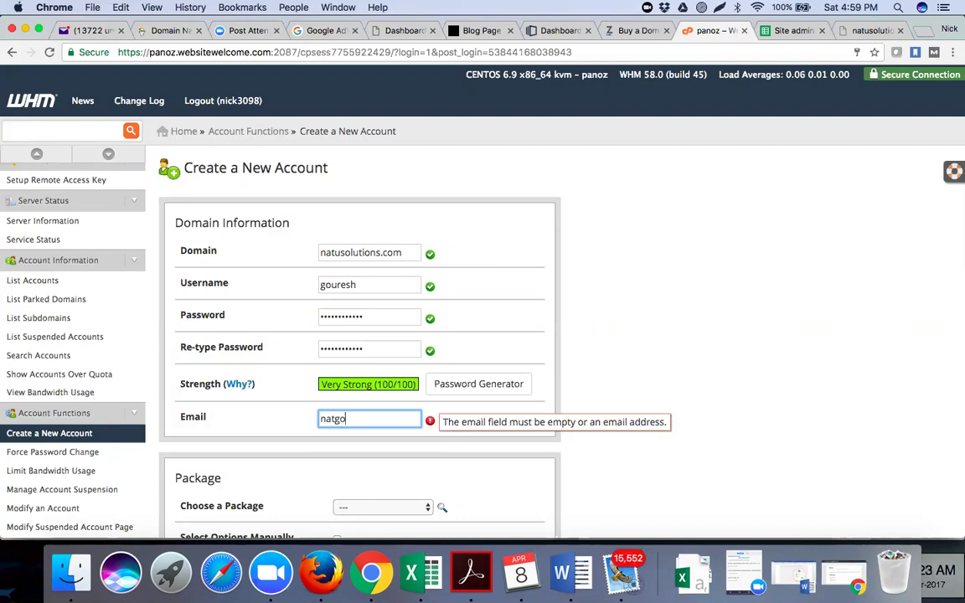
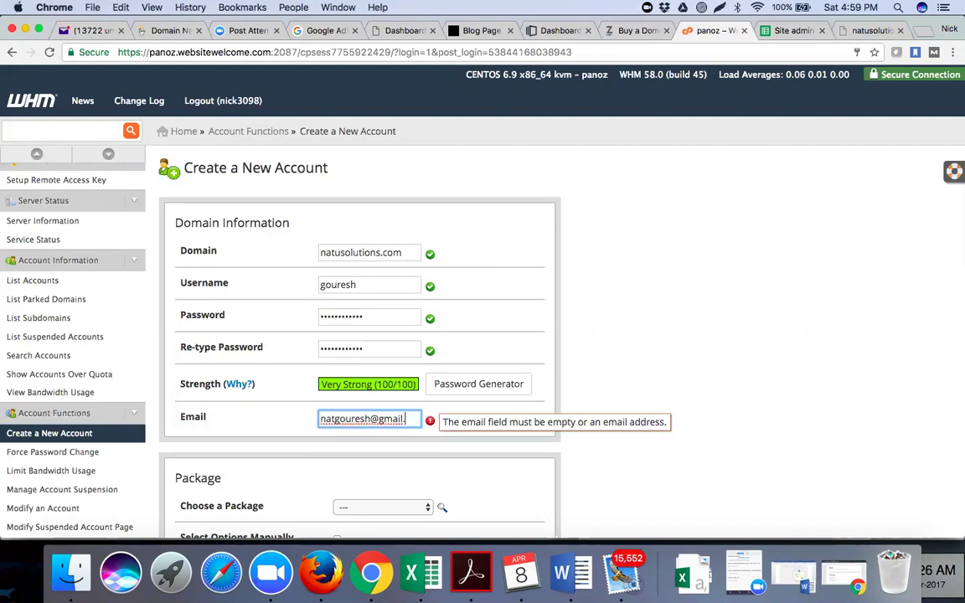
left_click(588, 415)
scroll(589, 416, "down", 1)
scroll(590, 416, "down", 3)
left_click(402, 325)
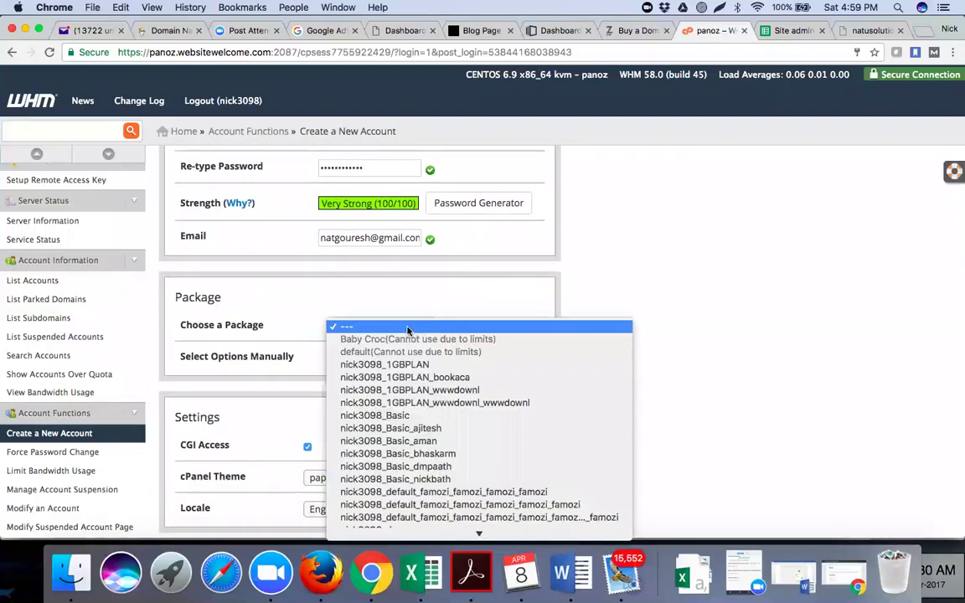
left_click(426, 416)
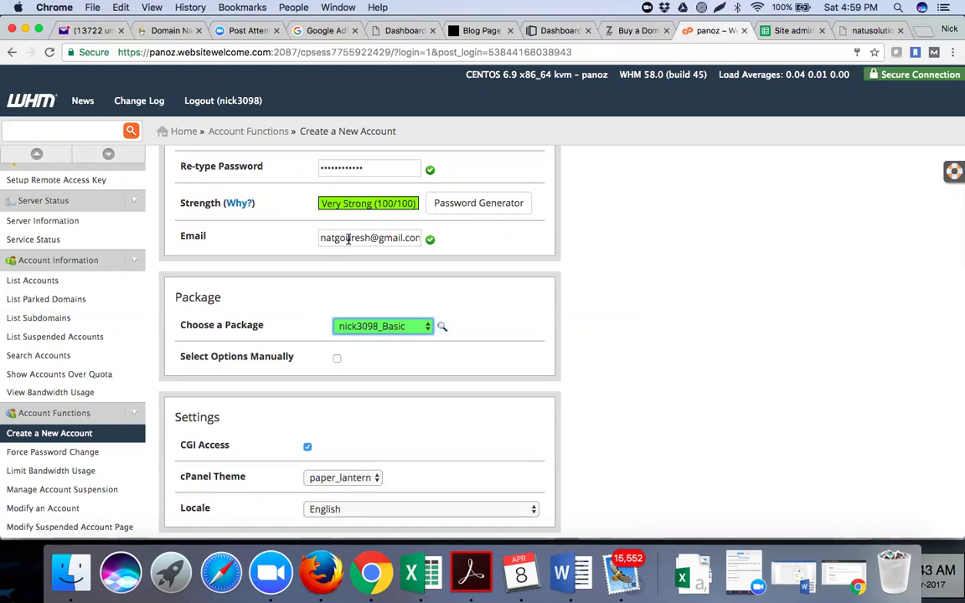
left_click(333, 238)
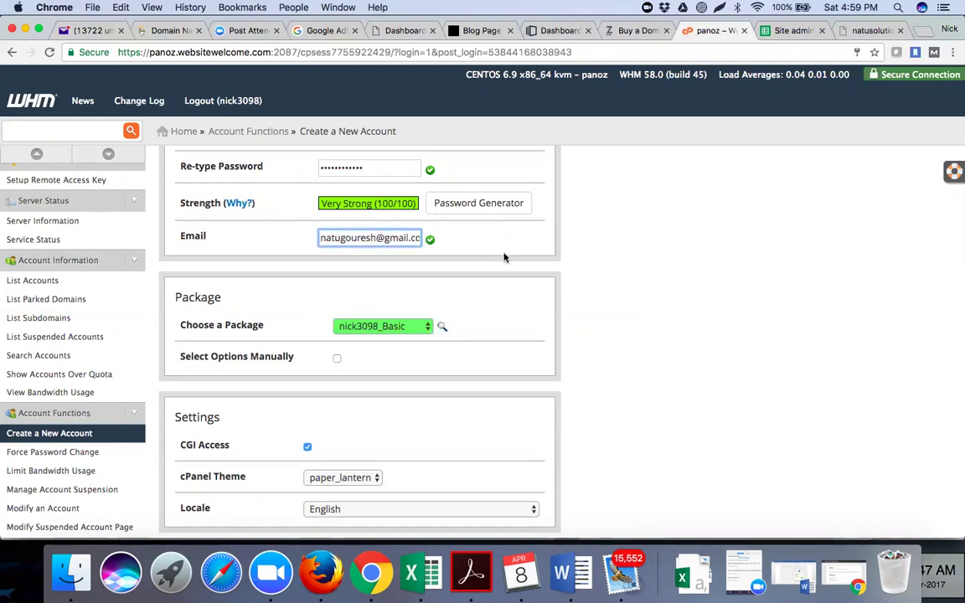
left_click(579, 306)
scroll(579, 305, "up", 3)
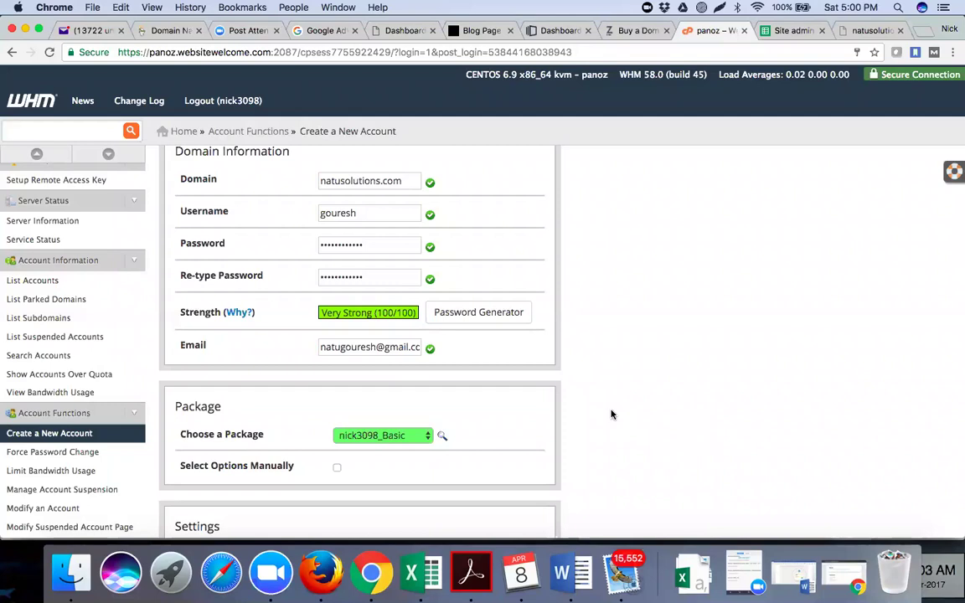
scroll(596, 406, "down", 10)
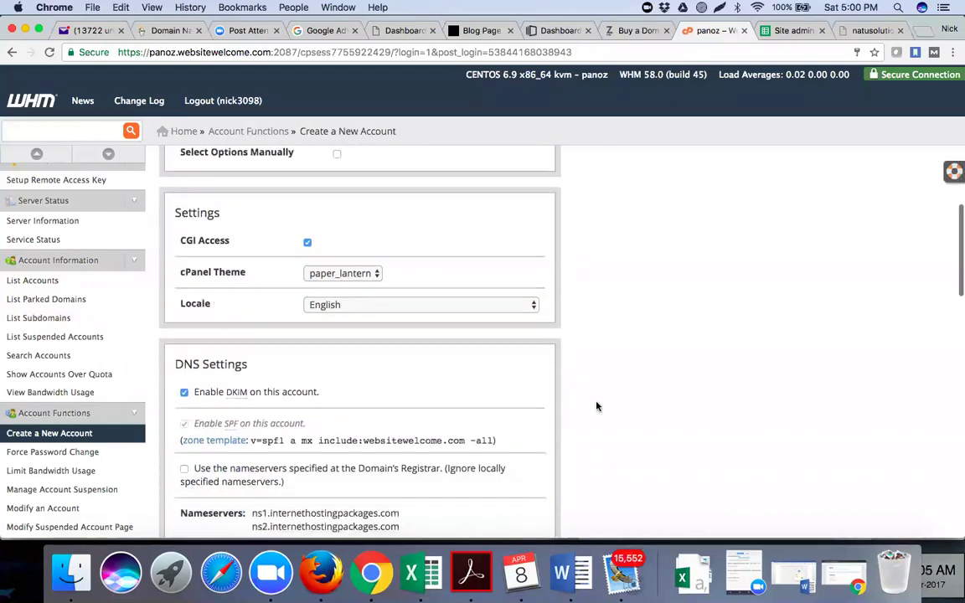
scroll(596, 406, "down", 3)
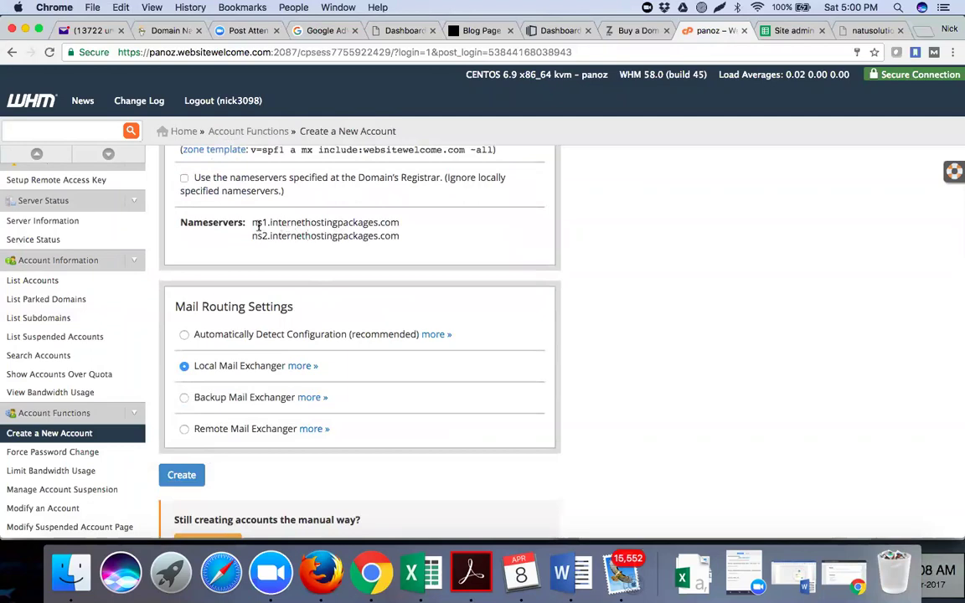
scroll(243, 297, "down", 2)
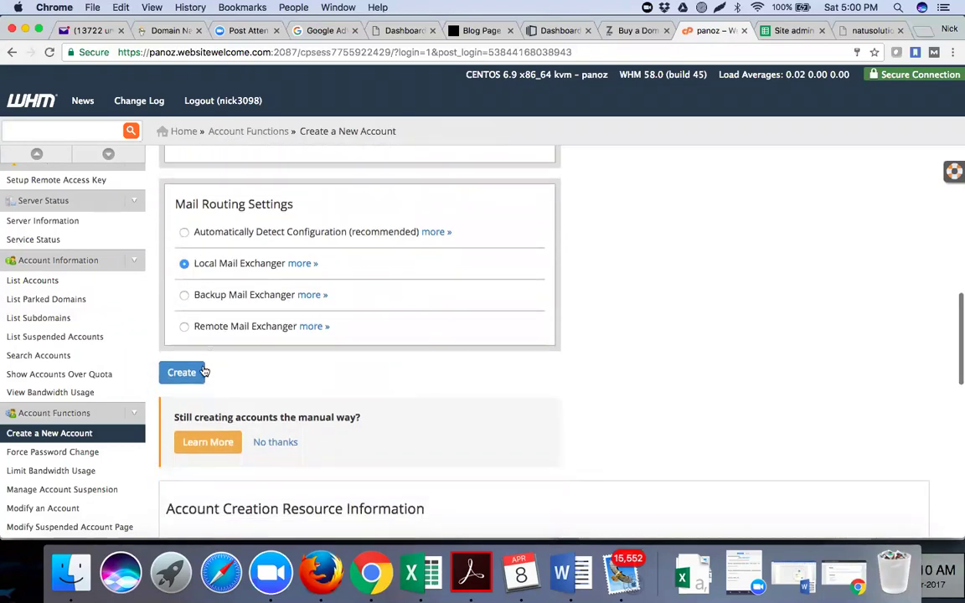
Create the natusolutions.com account, review the creation log, and open a blank new-account form.
left_click(196, 374)
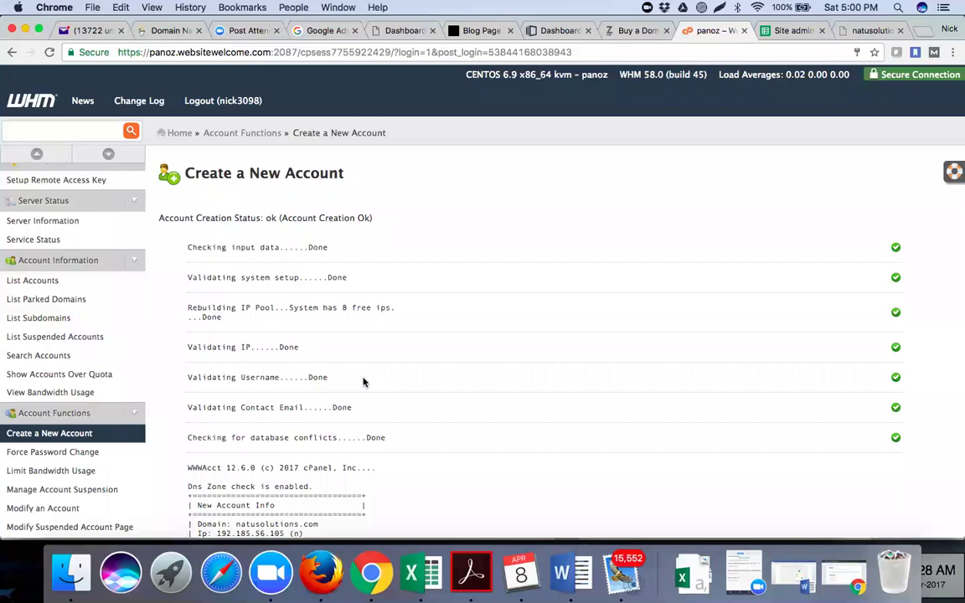
scroll(362, 382, "down", 6)
scroll(363, 382, "down", 5)
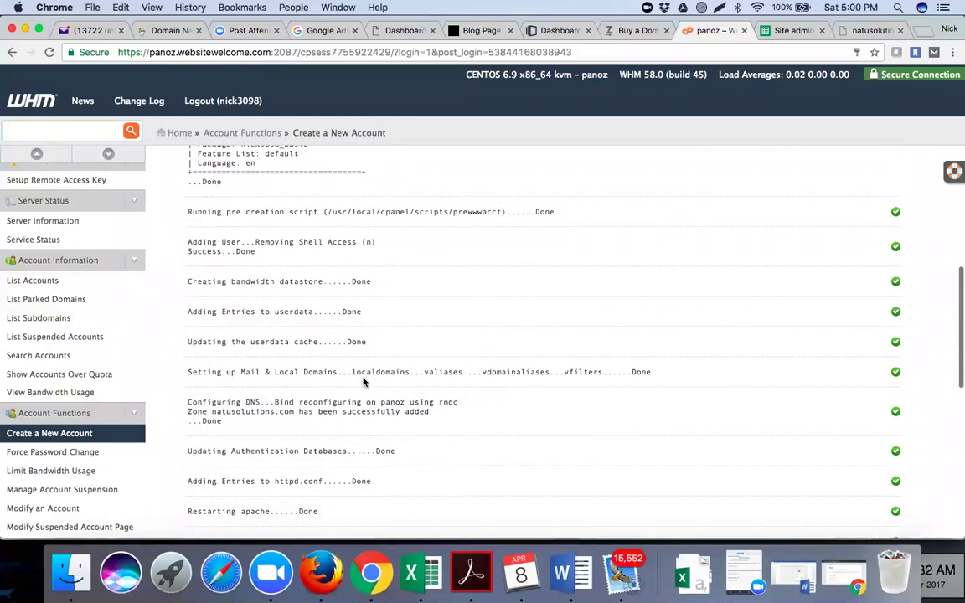
scroll(363, 382, "down", 1)
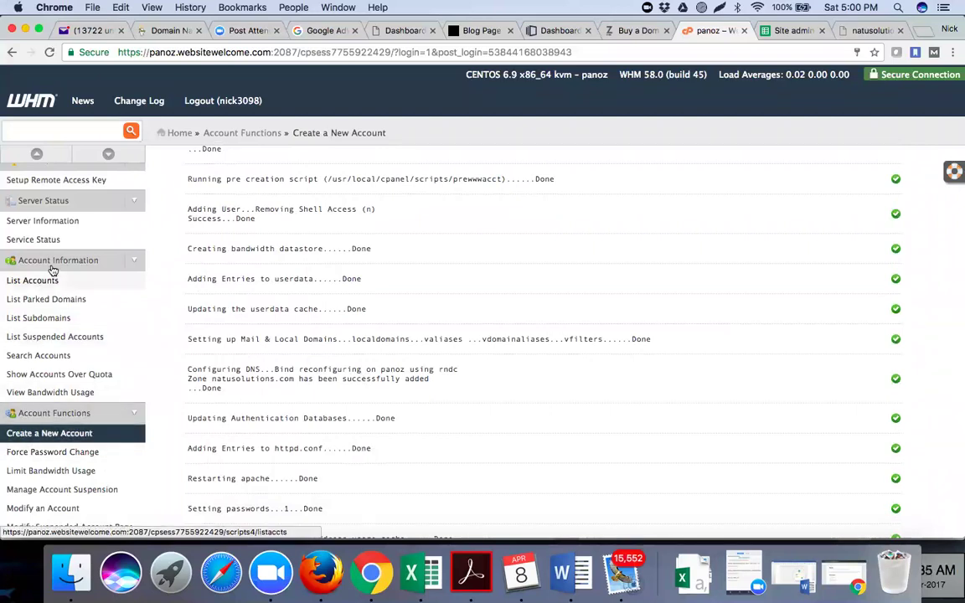
scroll(74, 365, "down", 4)
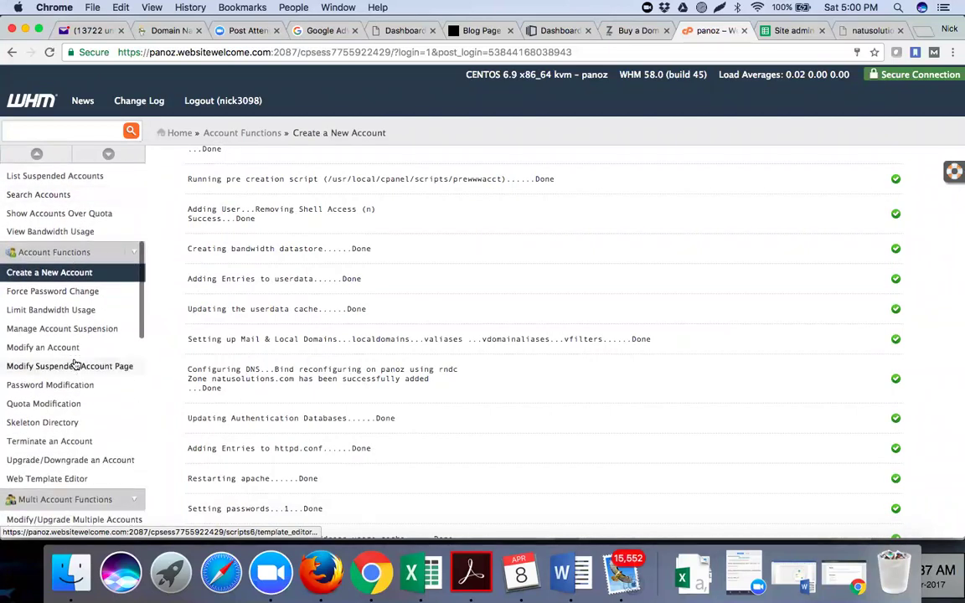
scroll(74, 365, "up", 6)
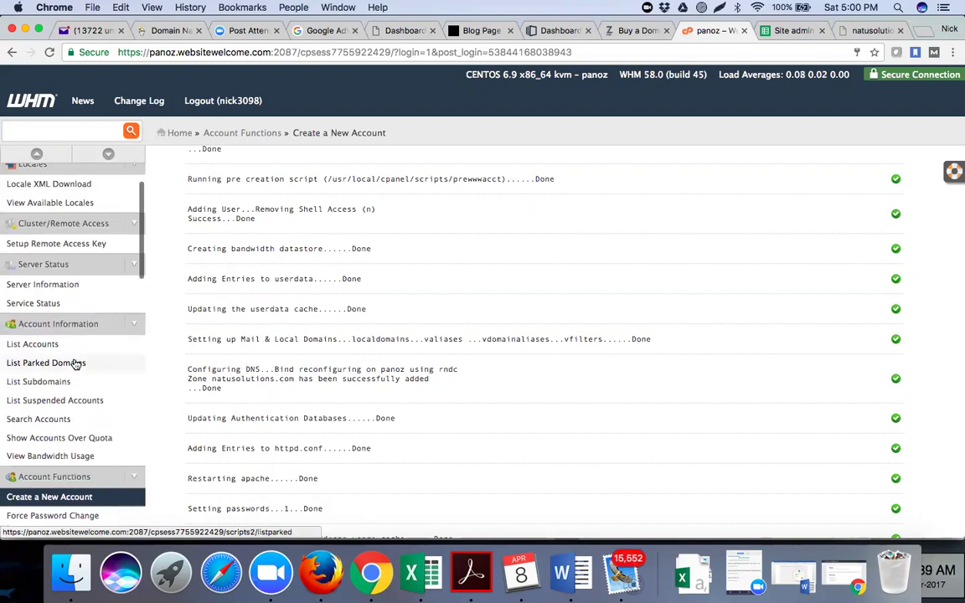
scroll(76, 364, "down", 3)
left_click(63, 399)
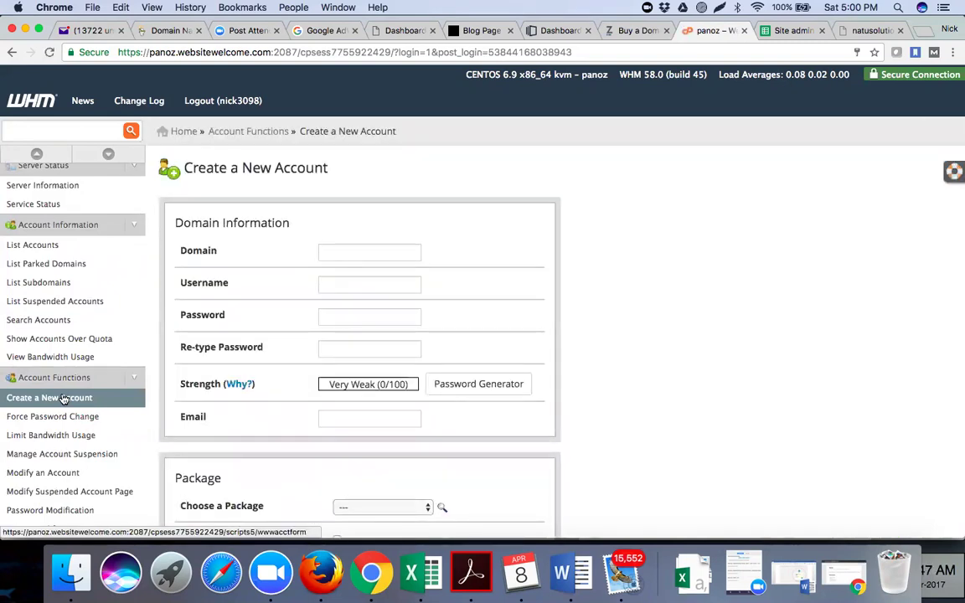
Enter the domain varietysweets.com and keep the auto-filled username varietysweets.
left_click(353, 251)
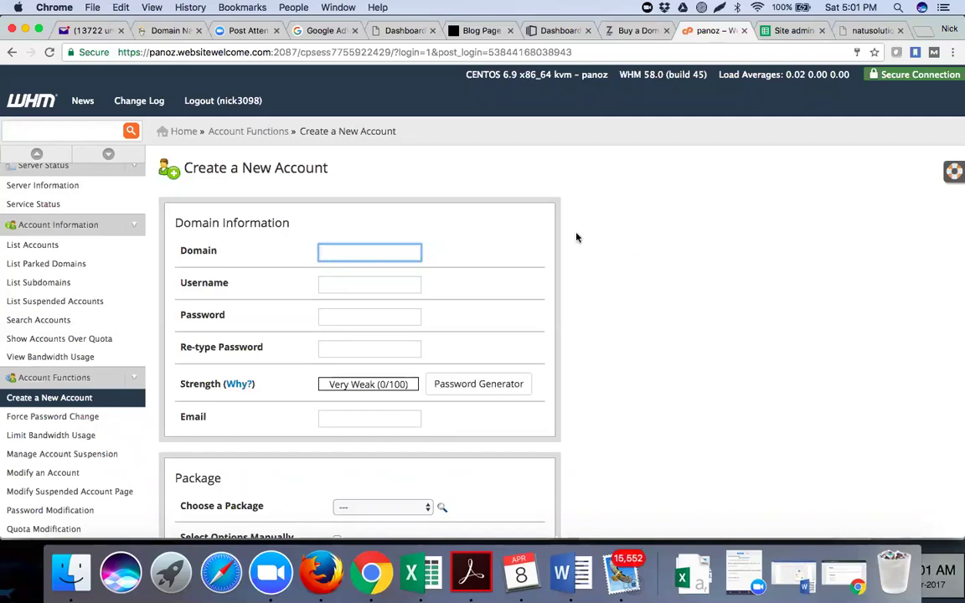
type("va")
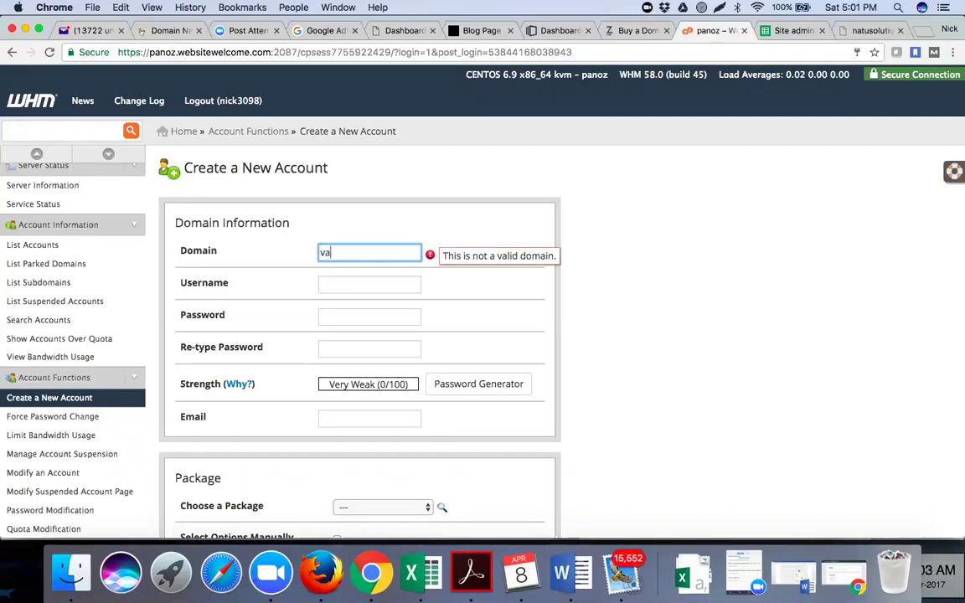
type("rietysweets.com")
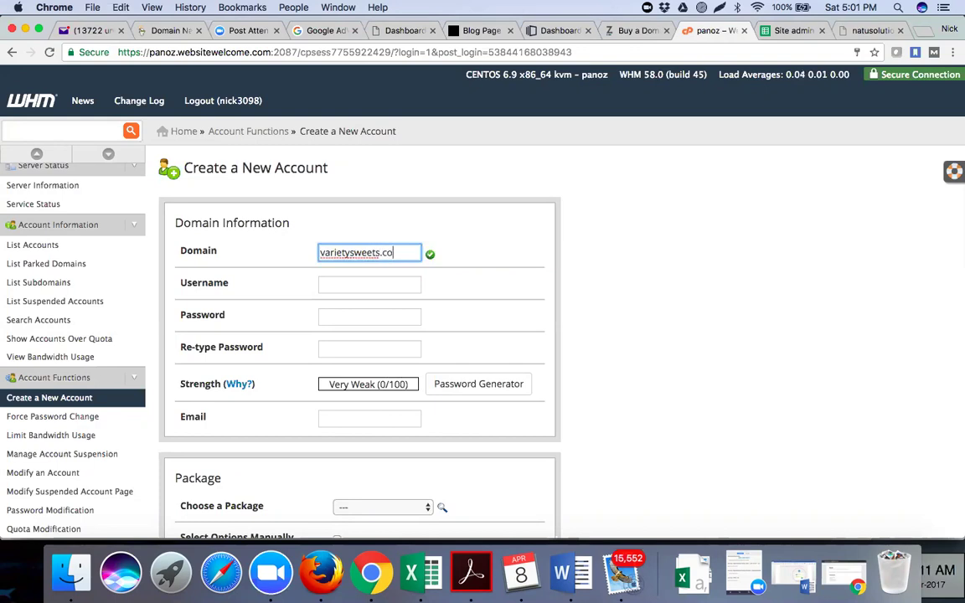
left_click(379, 286)
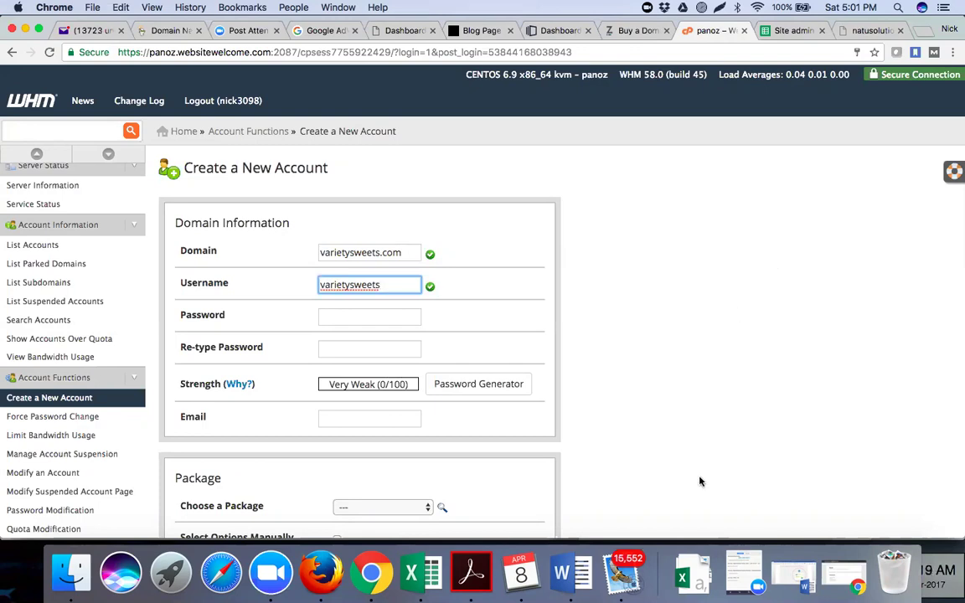
Enter and confirm a matching Very Strong password for the account.
left_click(345, 319)
type("••")
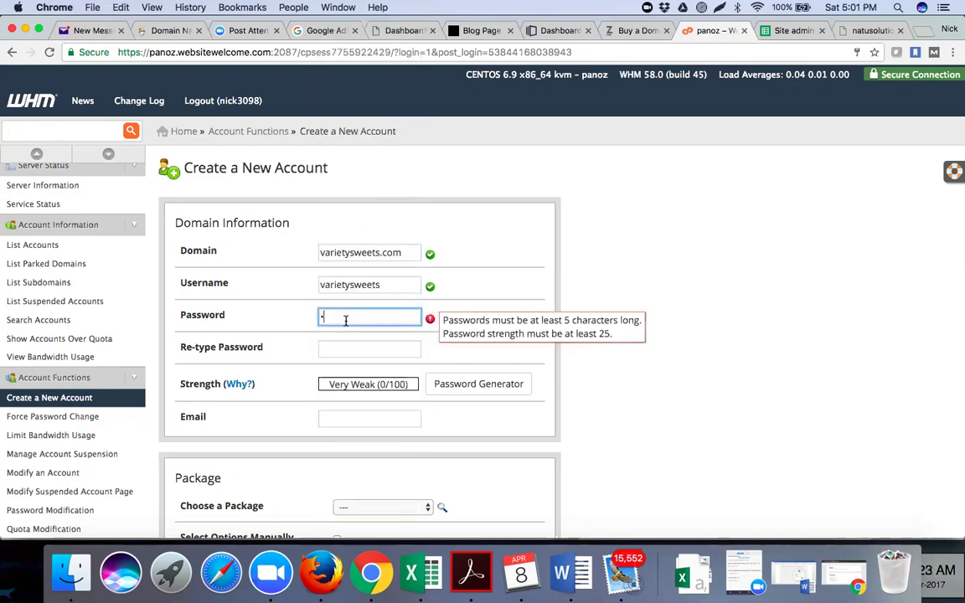
type("•••••")
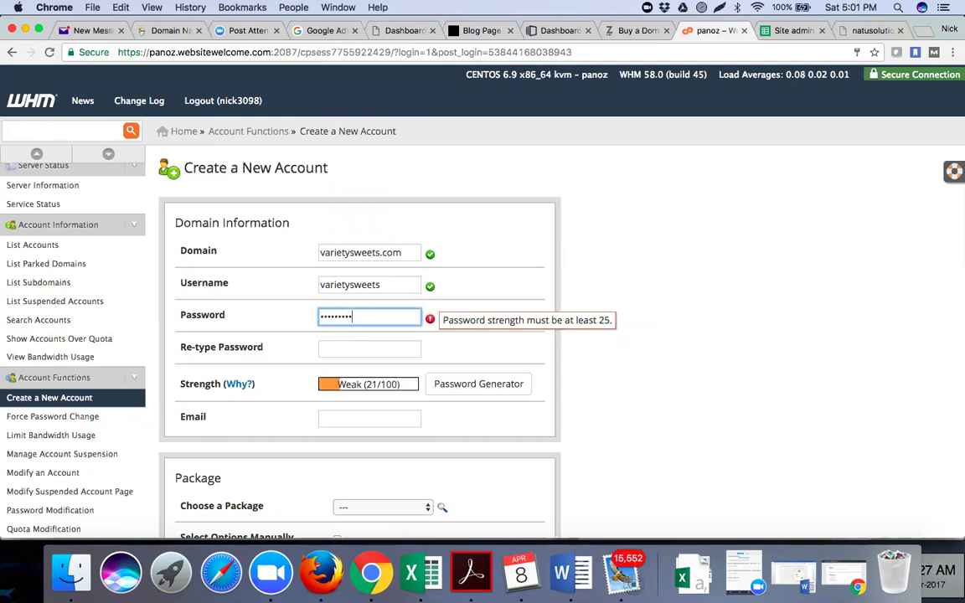
key("super+v")
left_click(341, 350)
type("•••••")
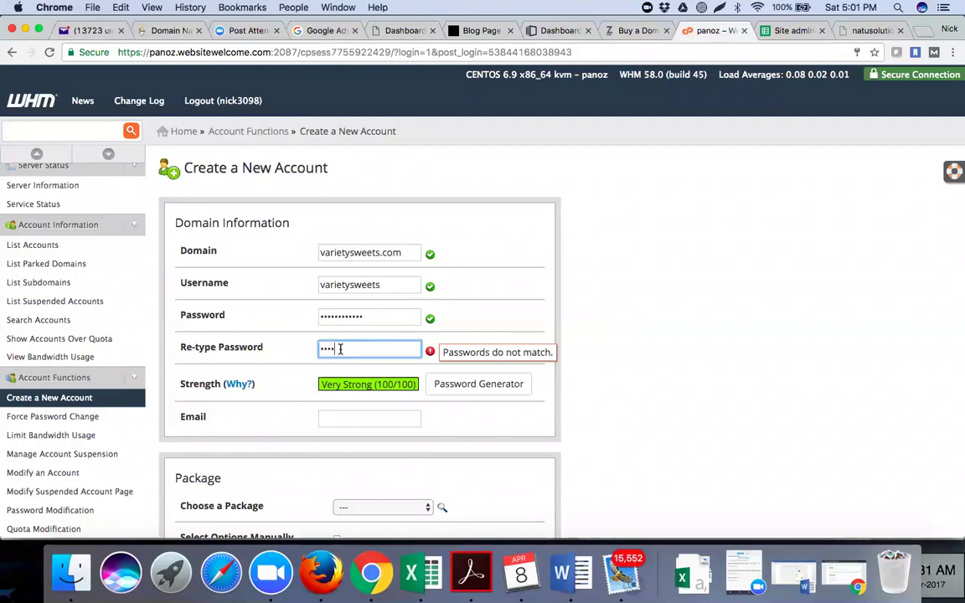
type("••••••")
left_click(342, 417)
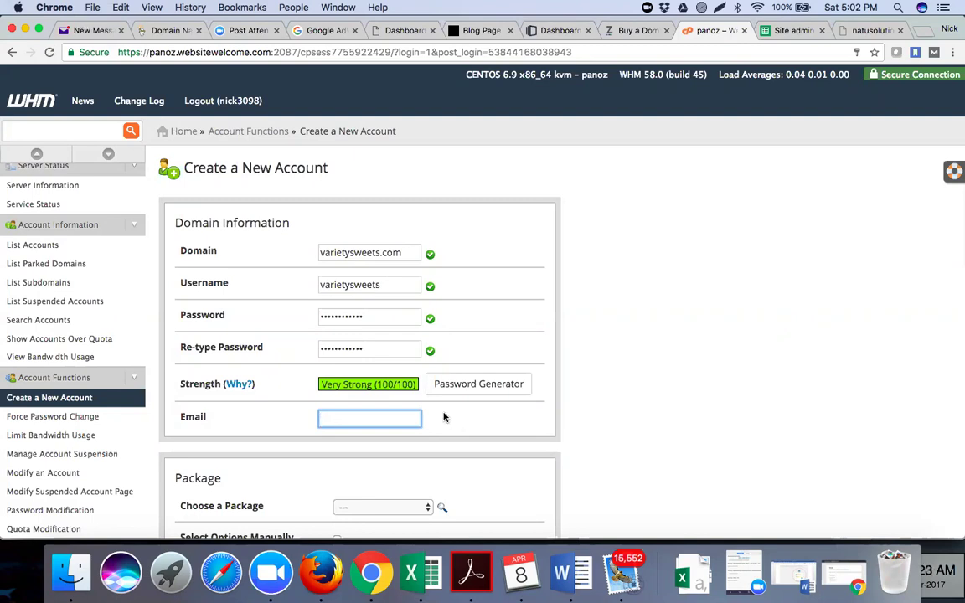
Fill in the contact e-mail address for the varietysweets.com account.
left_click(395, 420)
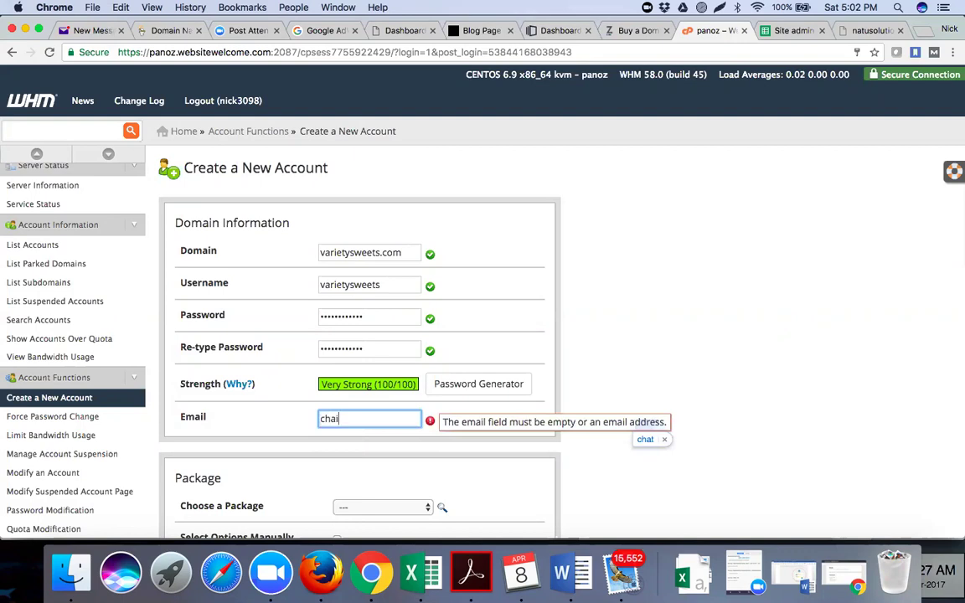
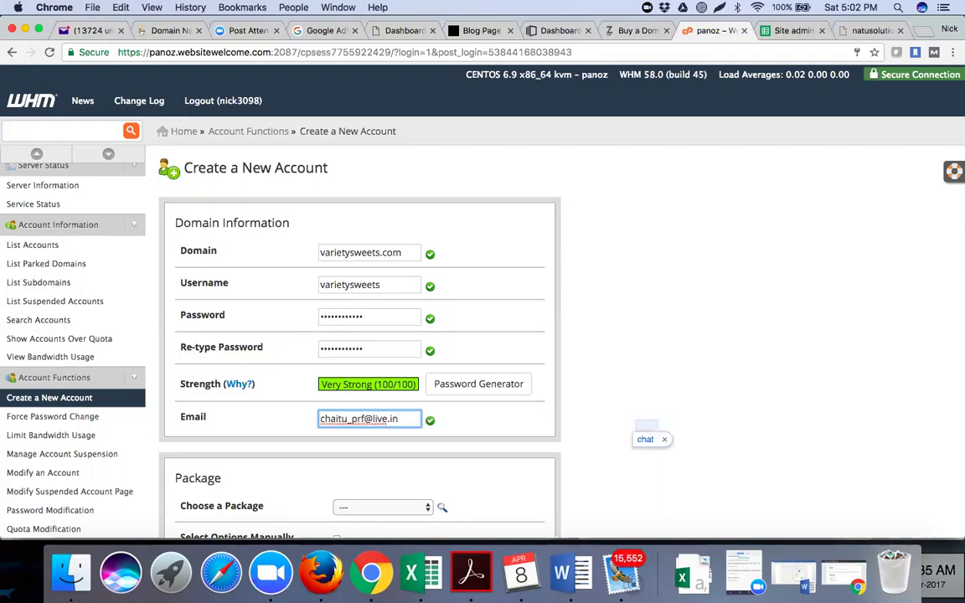
left_click(586, 420)
Assign the Basic hosting package to the account.
scroll(586, 419, "down", 3)
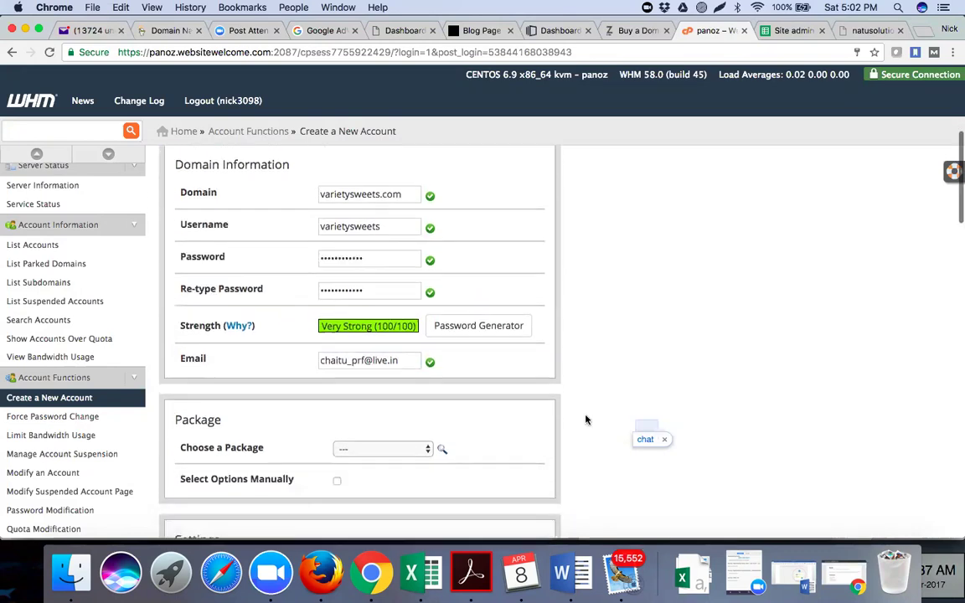
scroll(586, 419, "down", 3)
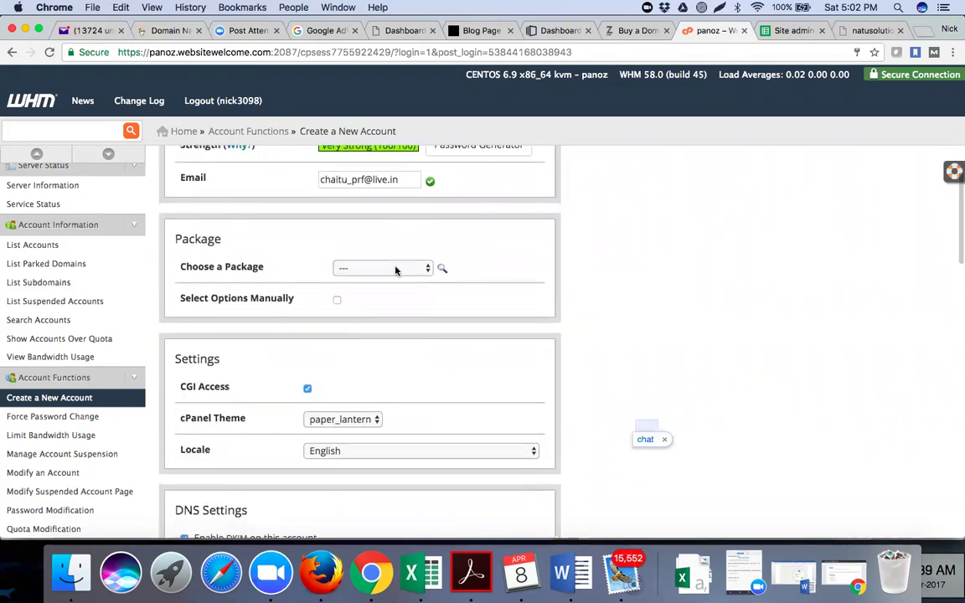
left_click(396, 268)
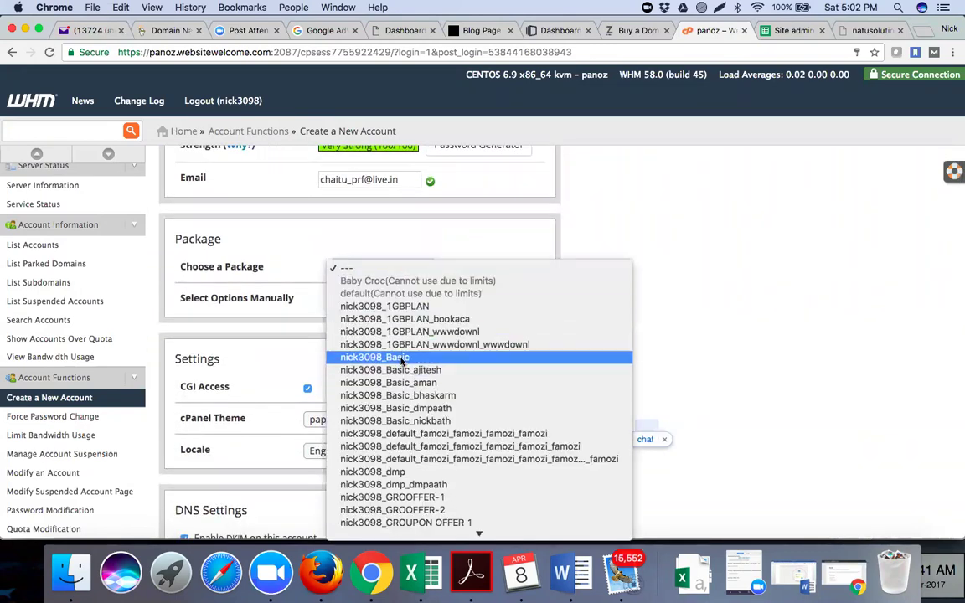
left_click(374, 357)
scroll(577, 344, "down", 10)
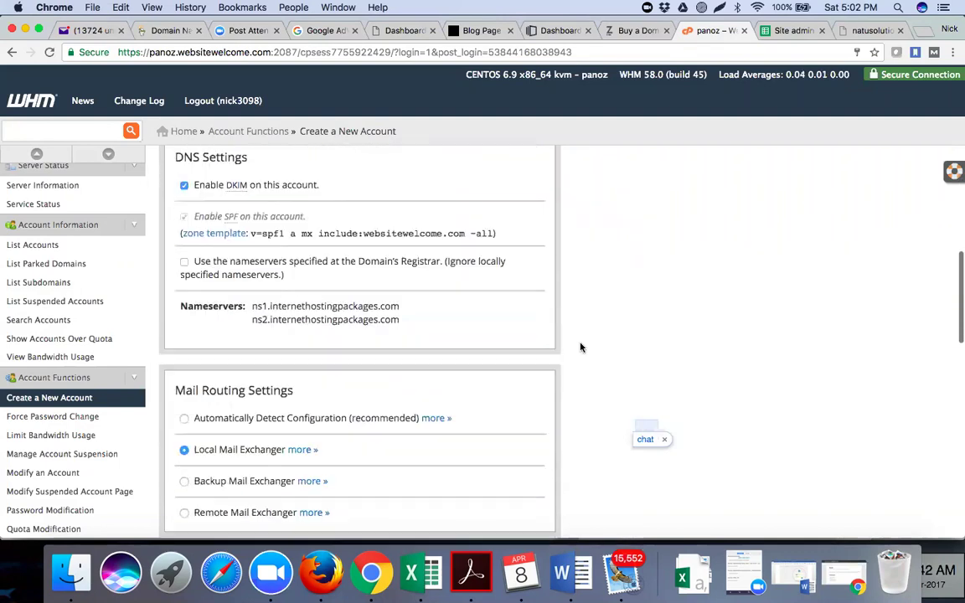
scroll(581, 346, "down", 3)
left_click(181, 339)
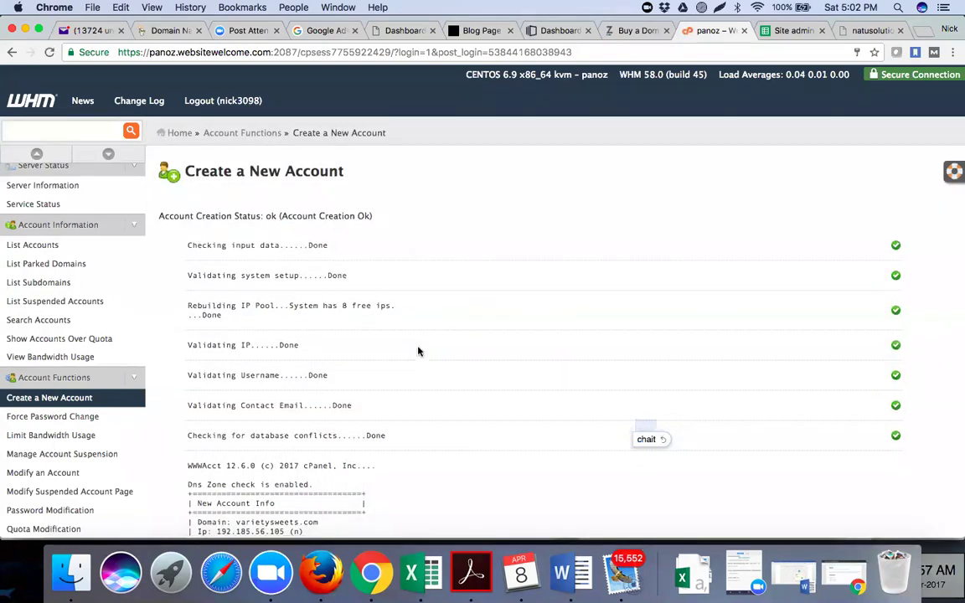
scroll(418, 351, "down", 10)
scroll(419, 352, "down", 2)
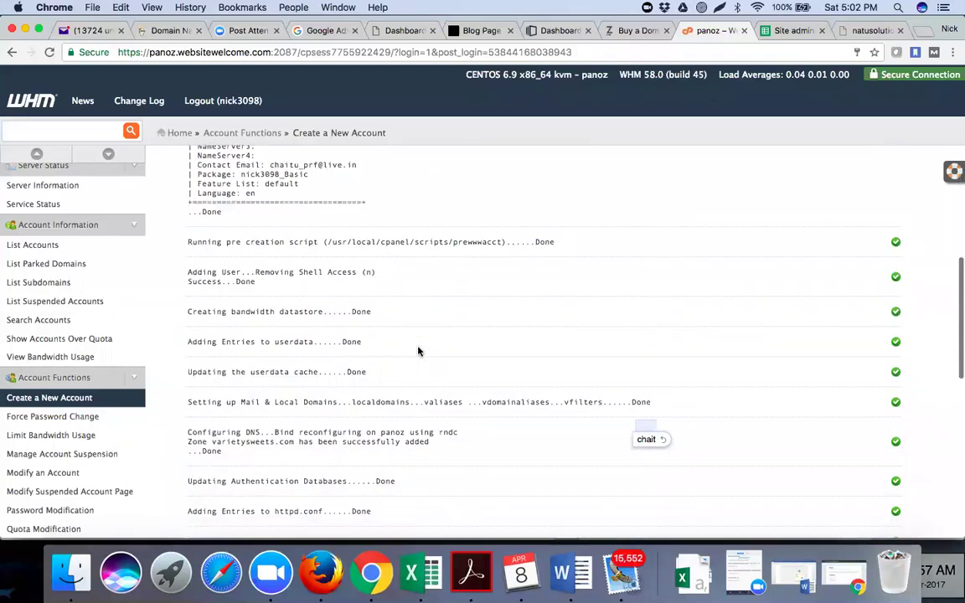
scroll(418, 351, "down", 10)
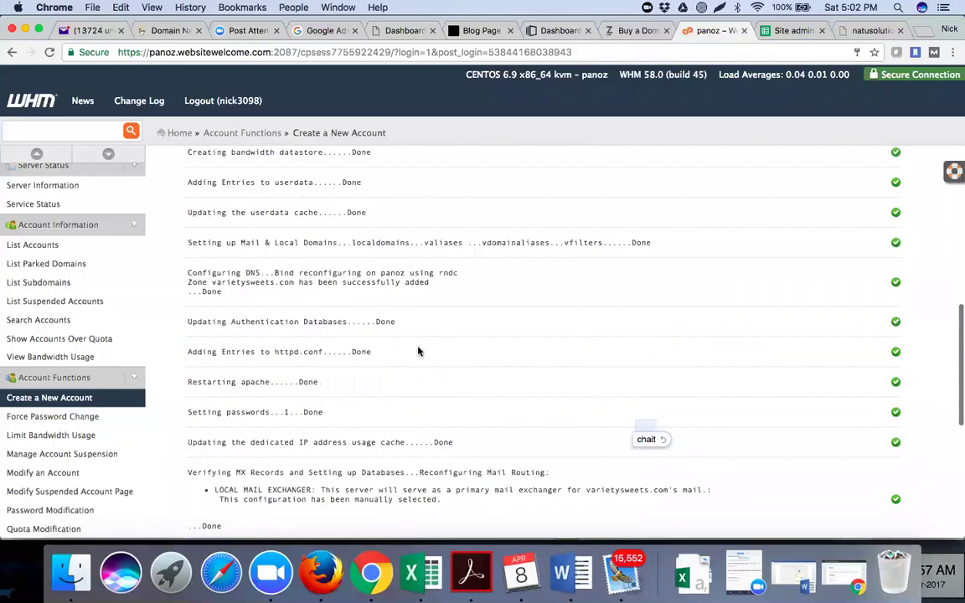
scroll(419, 350, "up", 9)
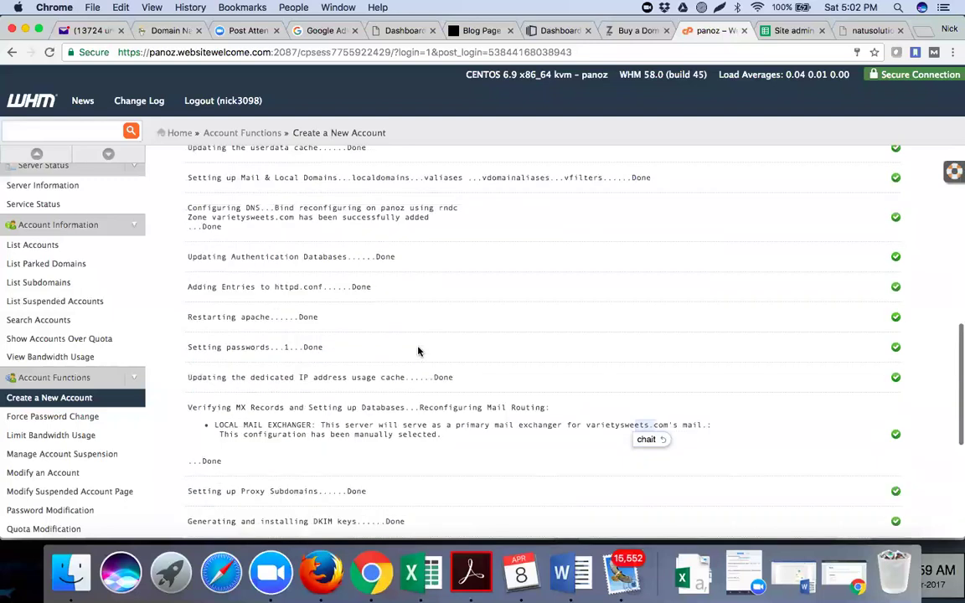
scroll(664, 430, "up", 6)
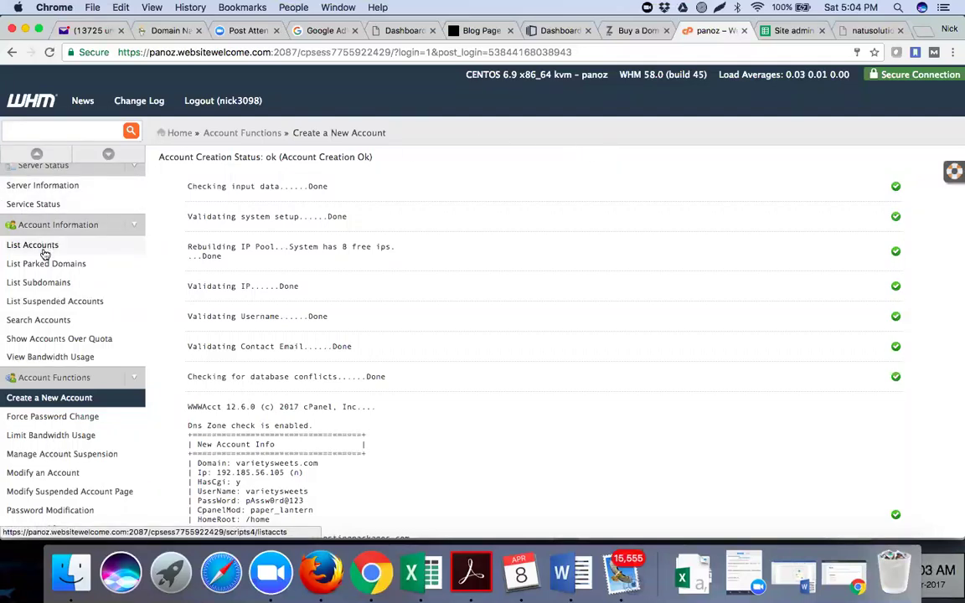
Open a new account form with domain digital-marketing-coaching.com, then bring up its GoDaddy DNS page.
scroll(64, 275, "up", 2)
scroll(66, 275, "up", 3)
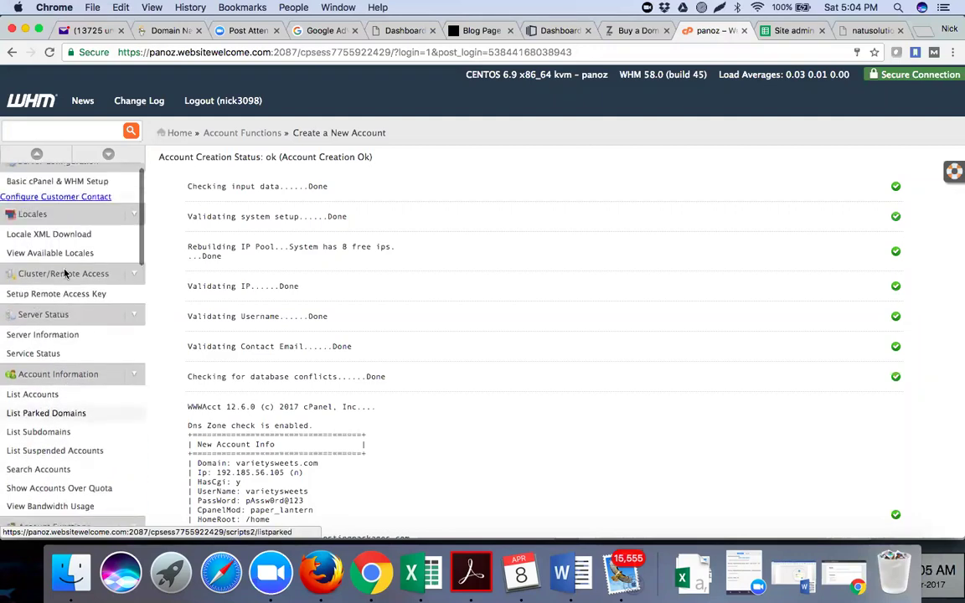
left_click(64, 277)
scroll(64, 275, "down", 3)
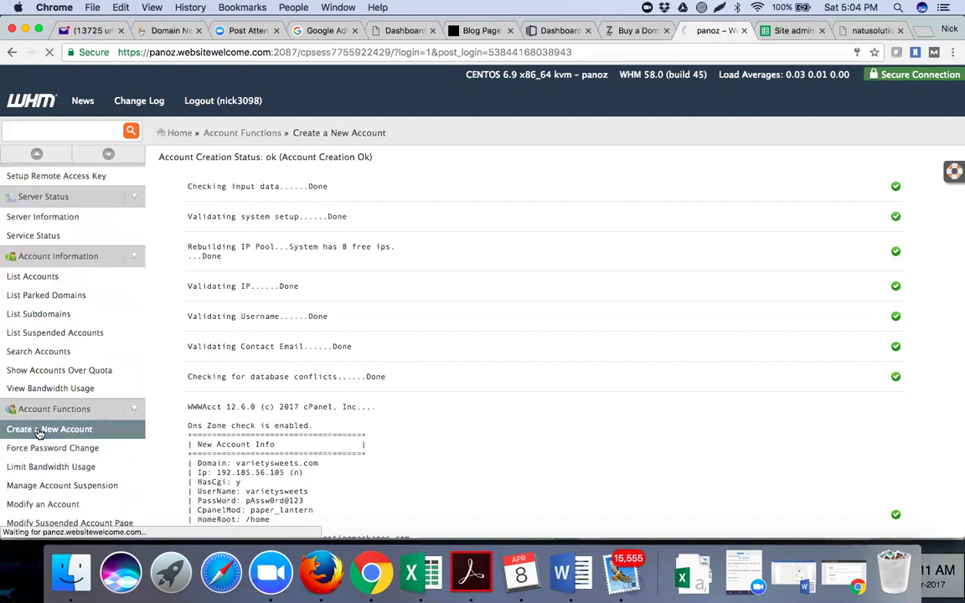
left_click(338, 251)
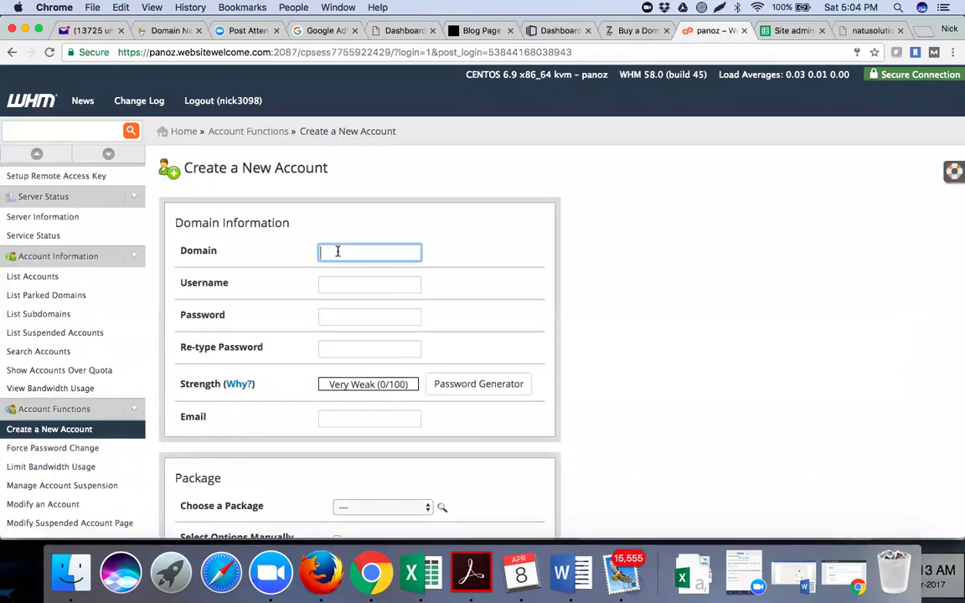
type("digita")
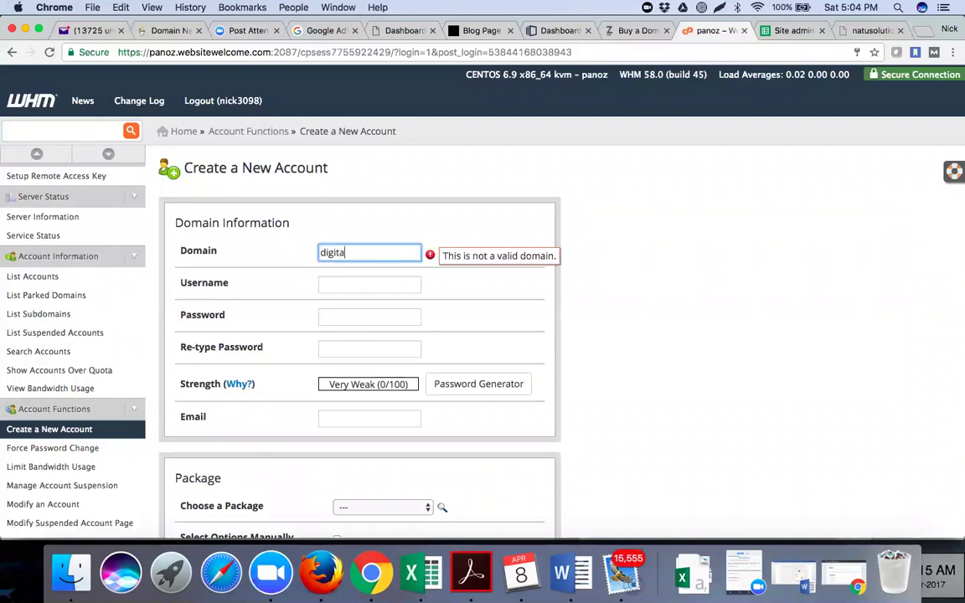
type("l-market")
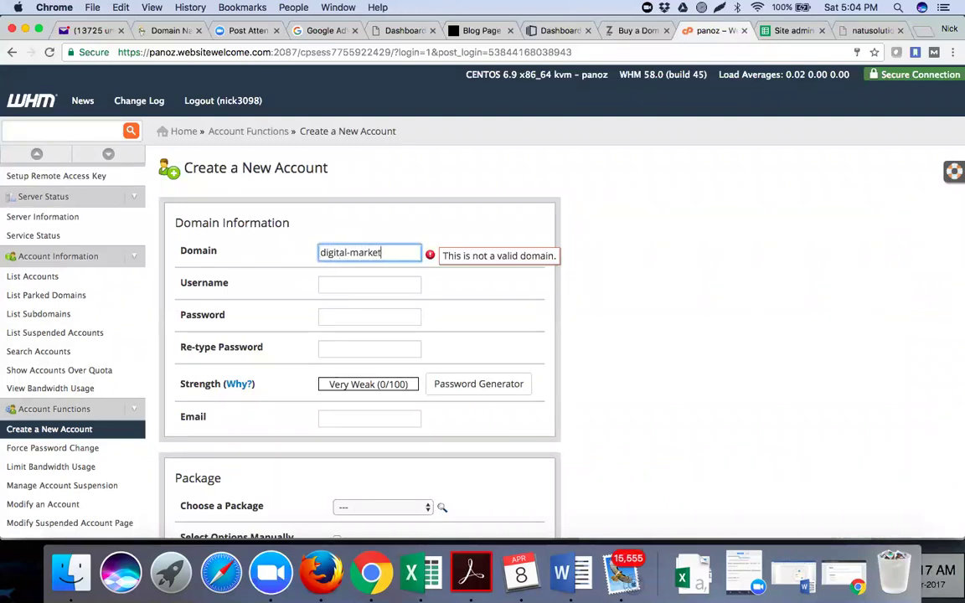
type("ing-coaching.com")
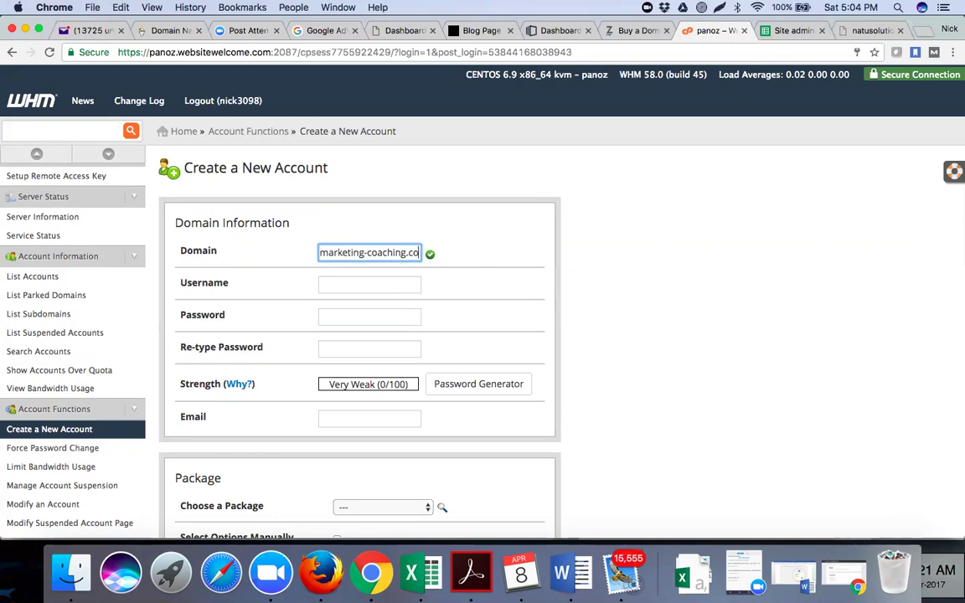
left_click(841, 572)
Glance over the GoDaddy DNS records, minimize them, and return to WHM's password field.
scroll(419, 283, "up", 5)
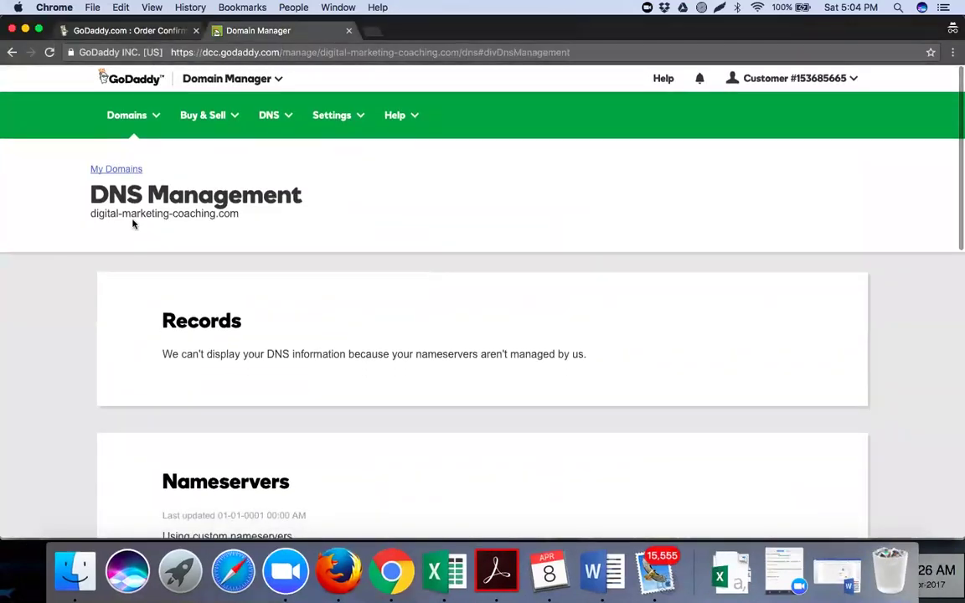
left_click(27, 34)
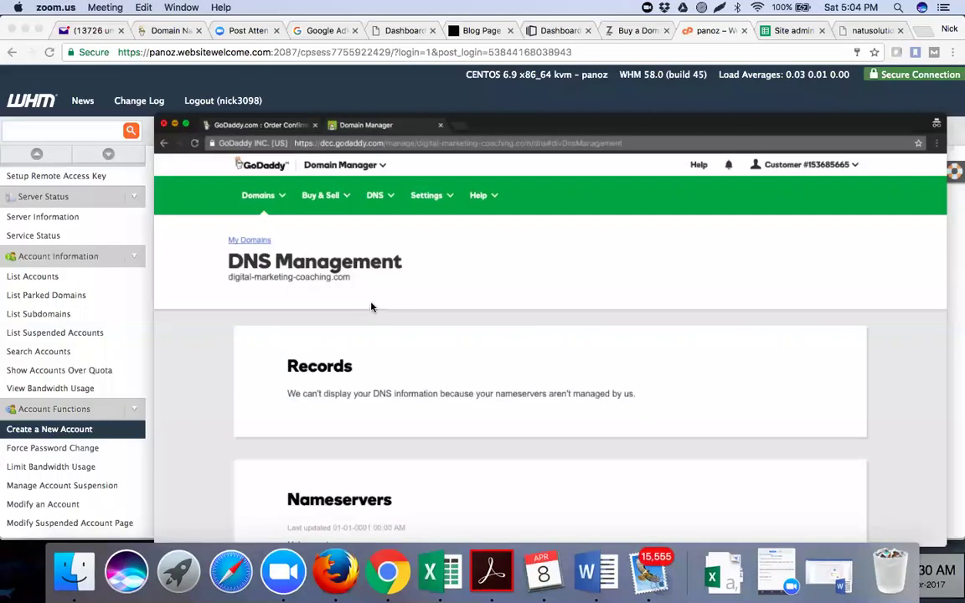
left_click(366, 316)
Enter and confirm the password, and pick the suggested contact e-mail.
type("na")
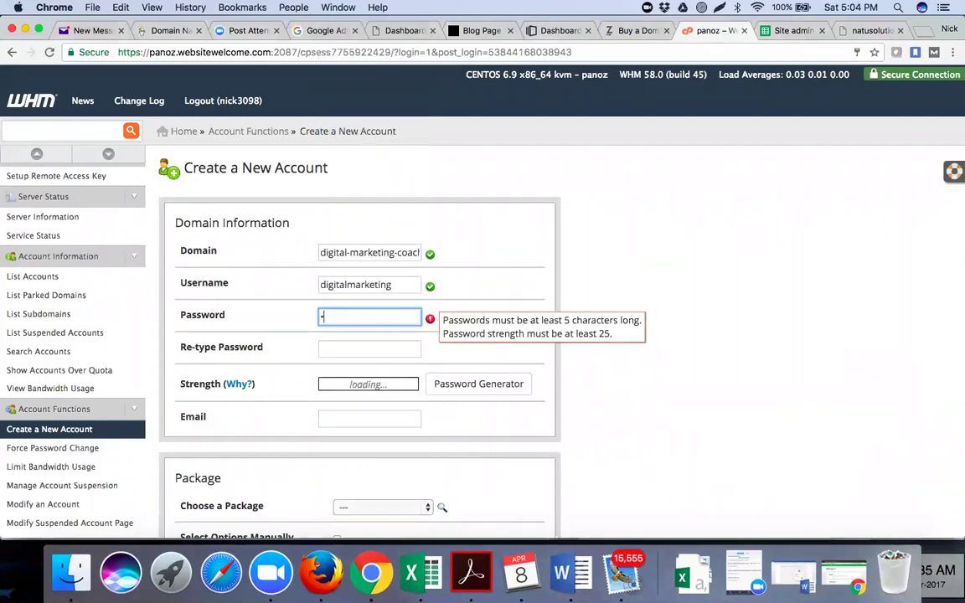
type("••••••")
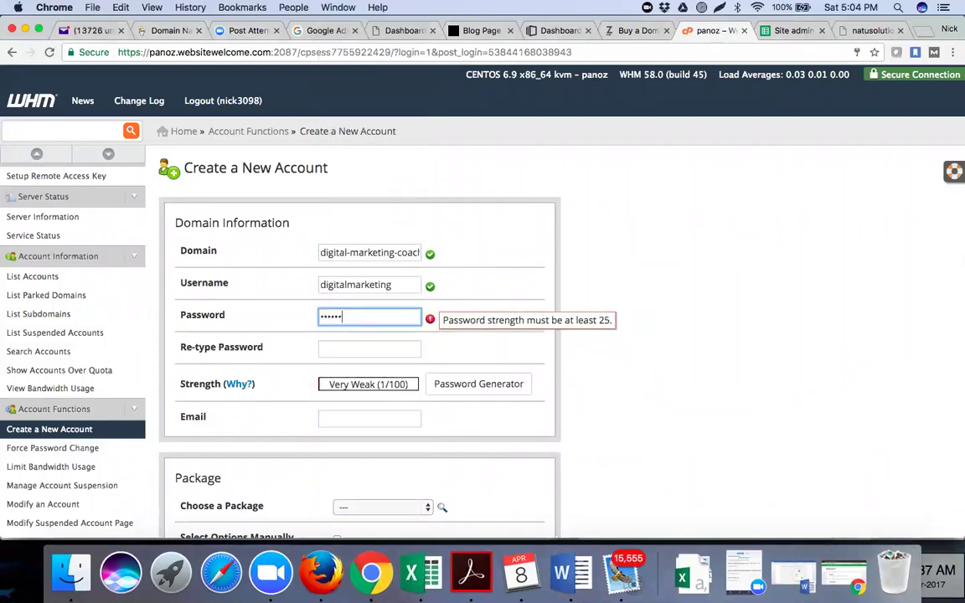
type("••")
left_click(350, 350)
type("••••••••")
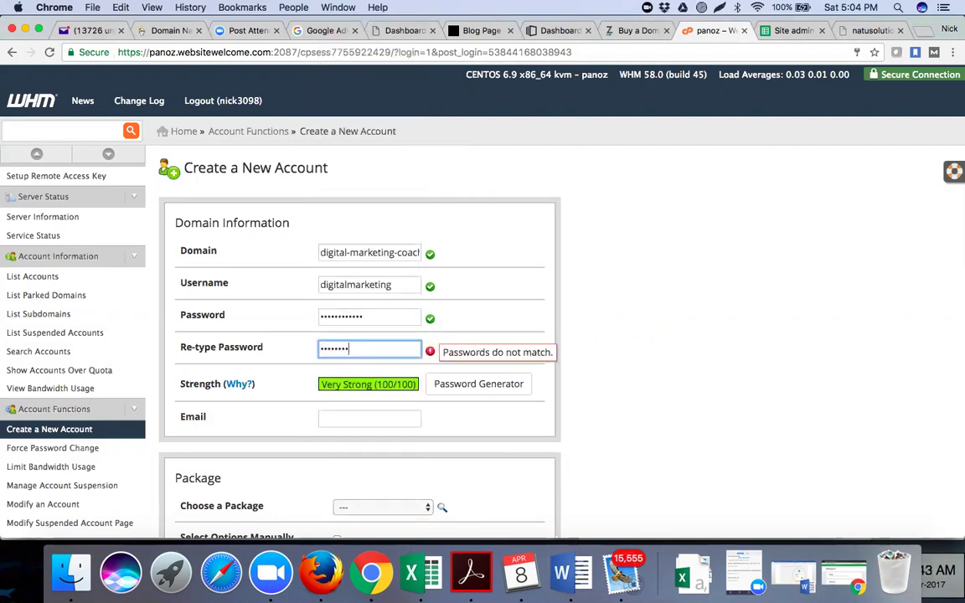
type("•")
left_click(347, 416)
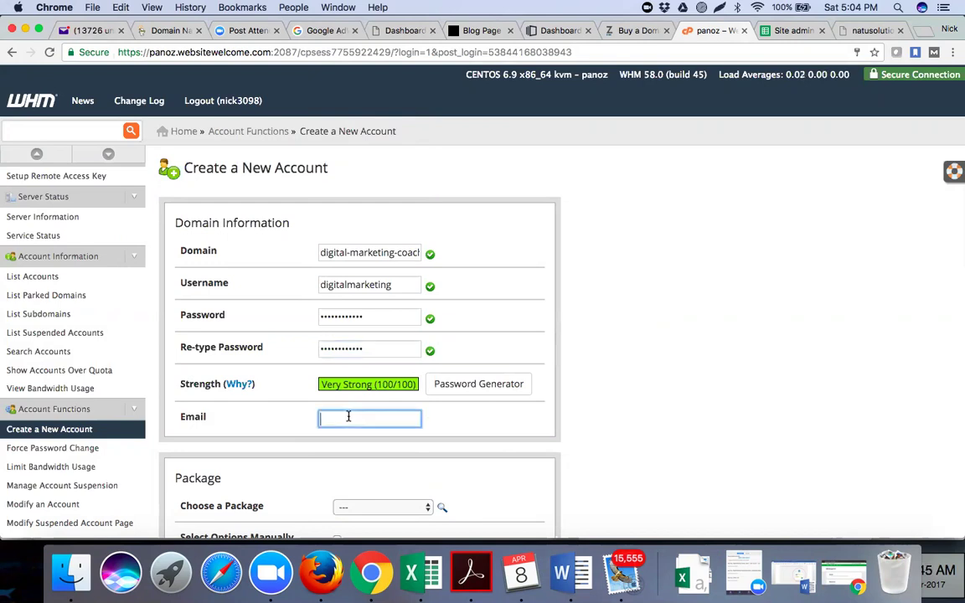
type("nick")
key("Down")
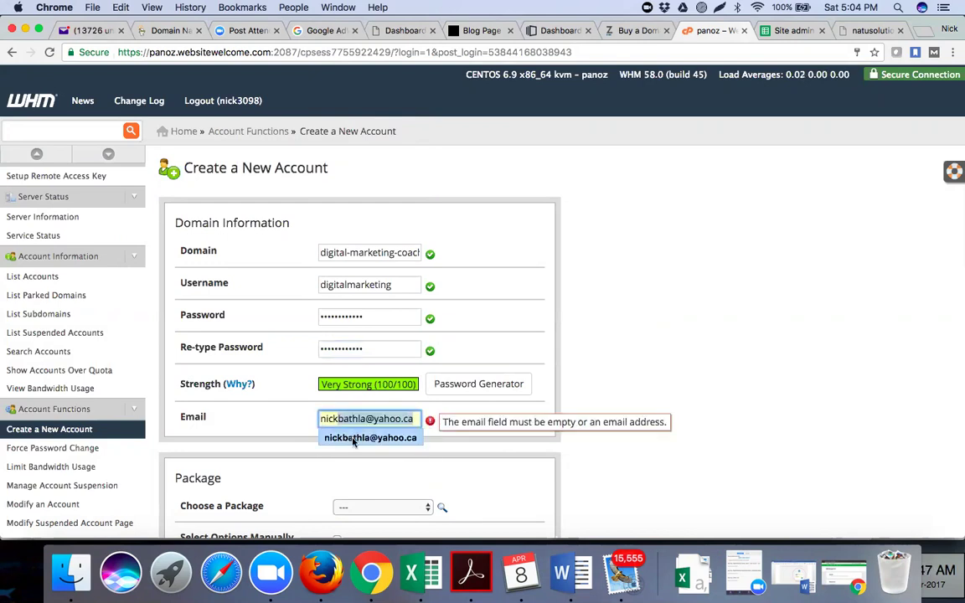
key("Return")
Choose the Basic package and submit; creation fails since digitalmarketing exists, so go back.
scroll(604, 469, "down", 3)
left_click(382, 357)
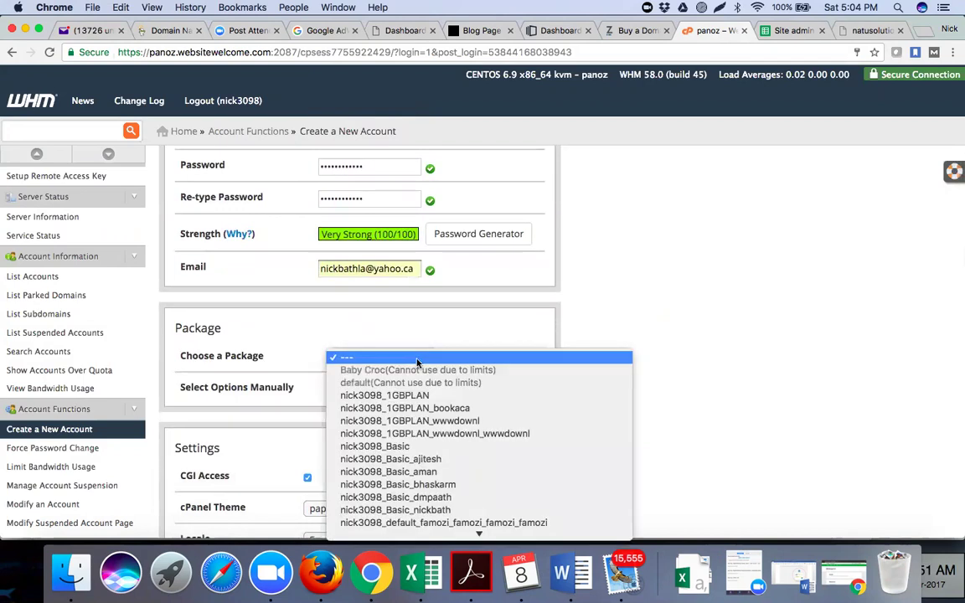
left_click(410, 446)
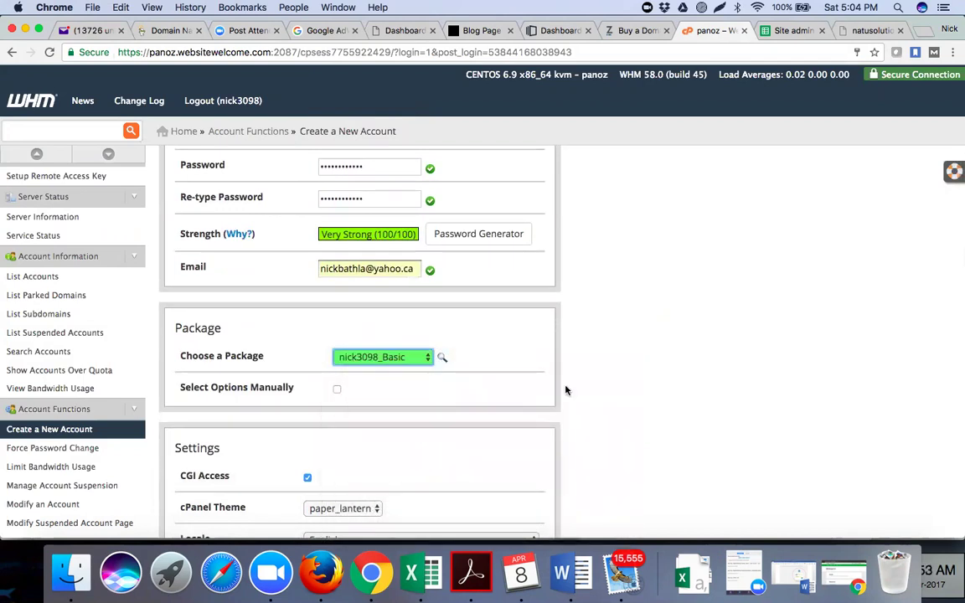
scroll(590, 390, "down", 9)
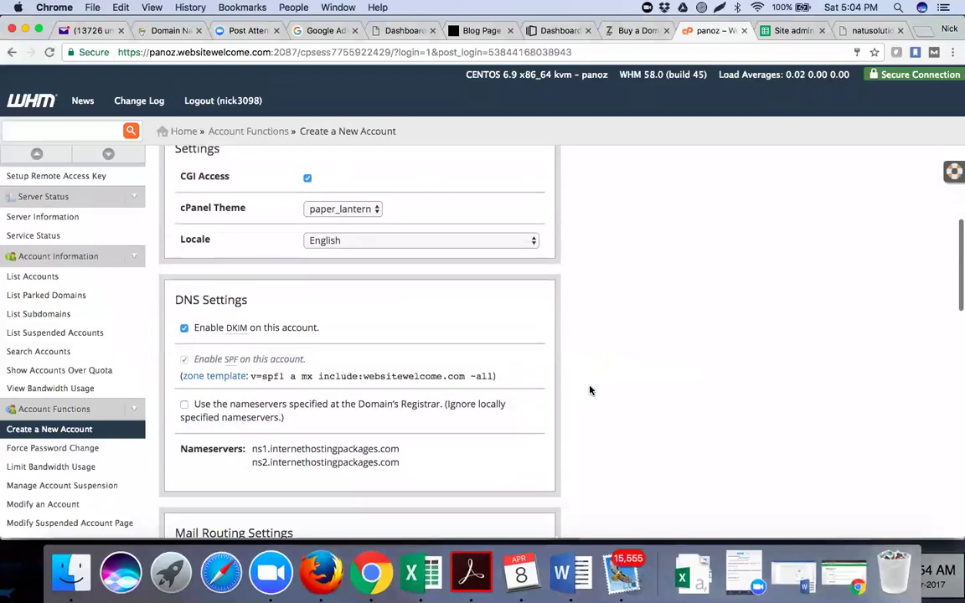
scroll(589, 390, "down", 5)
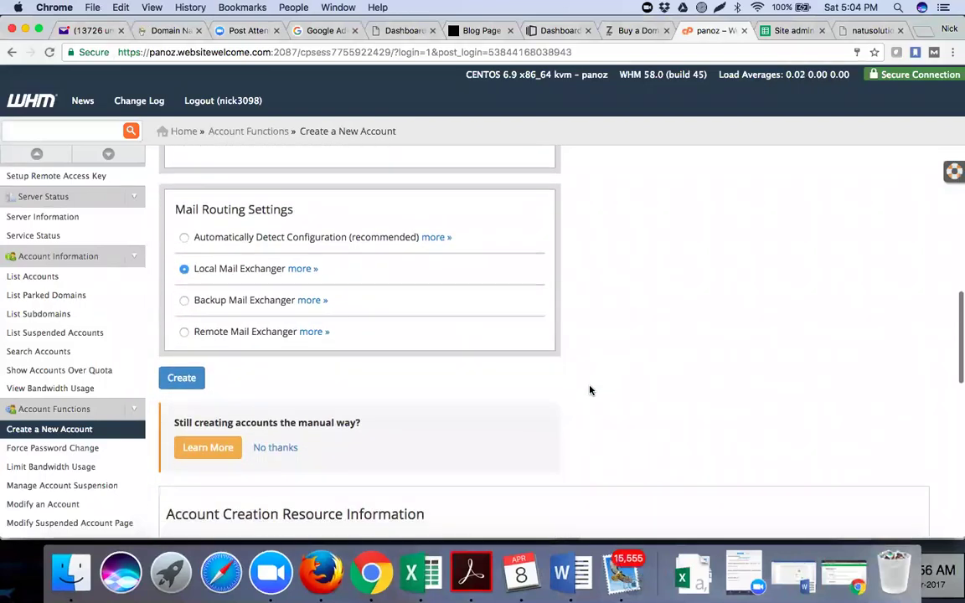
left_click(195, 369)
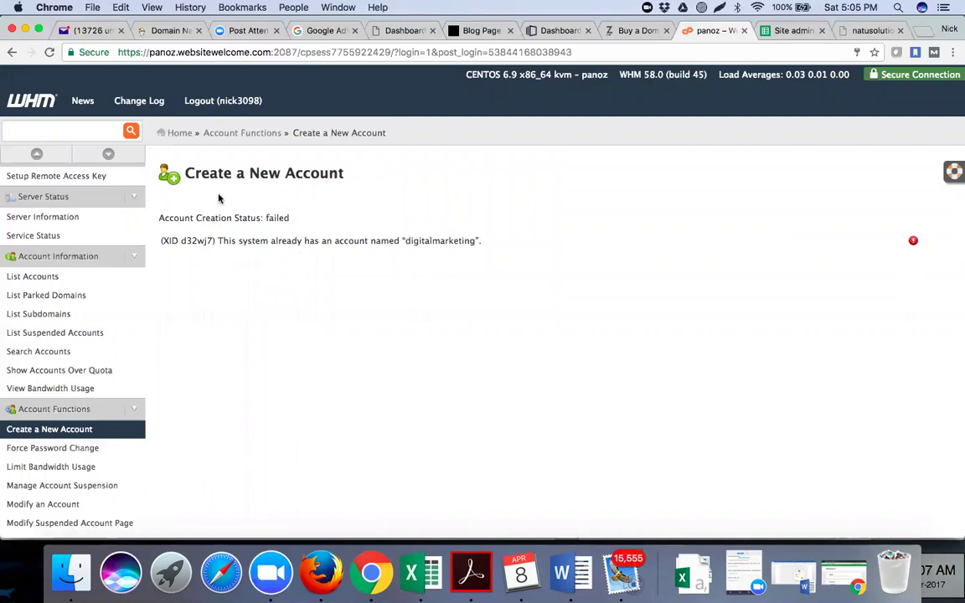
left_click(11, 54)
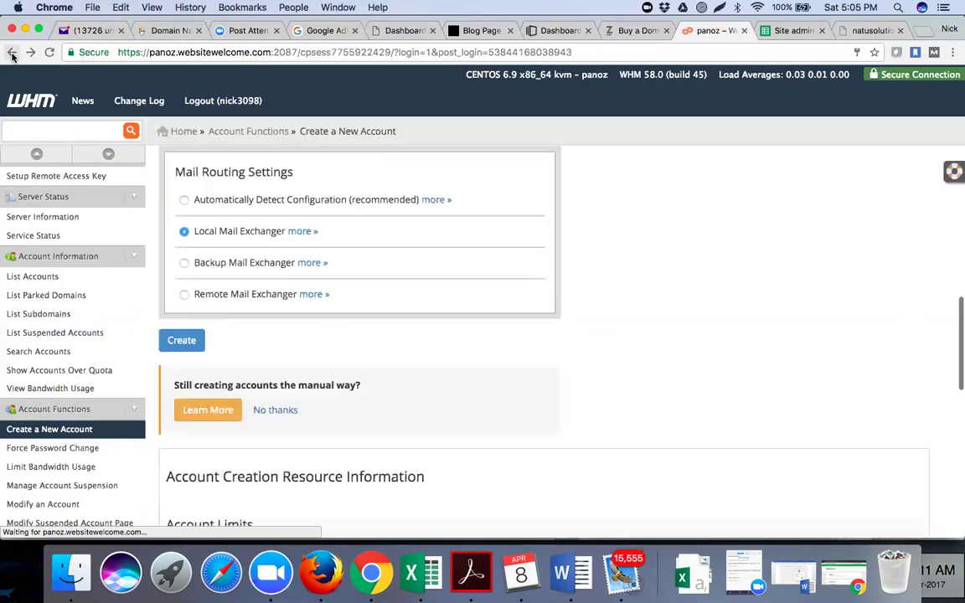
Change the username to nickdigitalcoach.
scroll(271, 213, "up", 5)
scroll(302, 243, "up", 10)
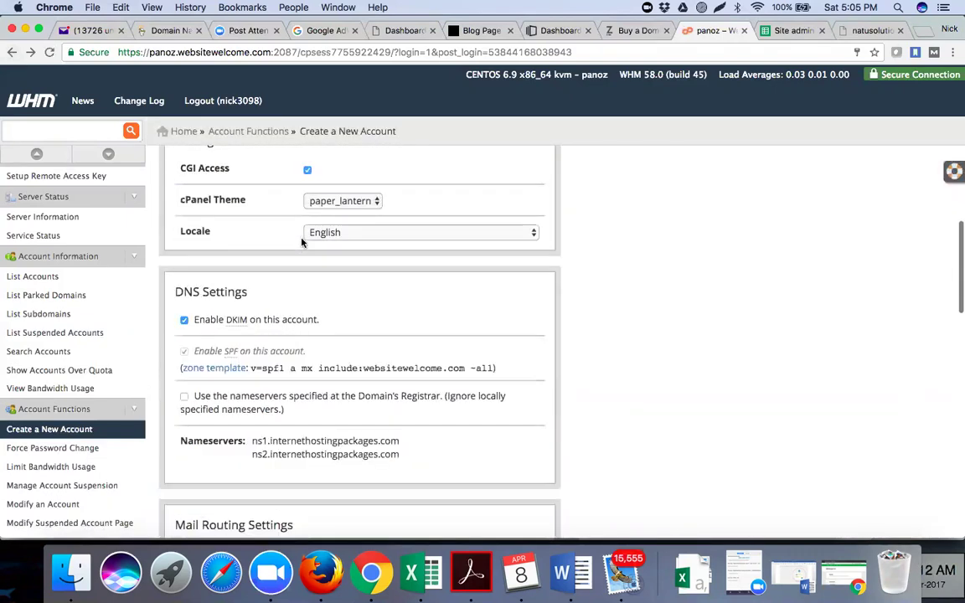
left_click(338, 283)
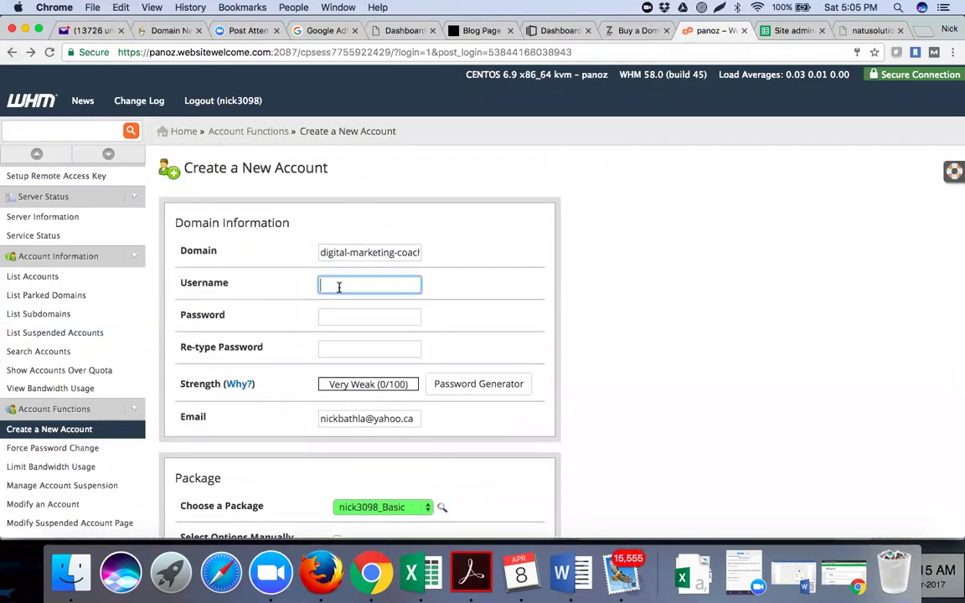
type("nickdigitalcoach")
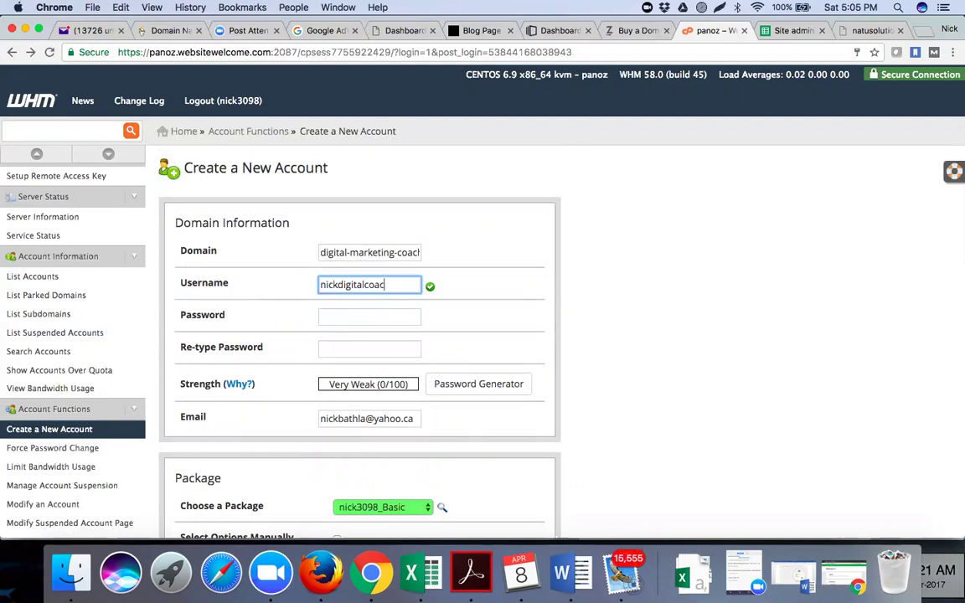
Retype and confirm the password, then resubmit the account creation.
left_click(336, 314)
type("••")
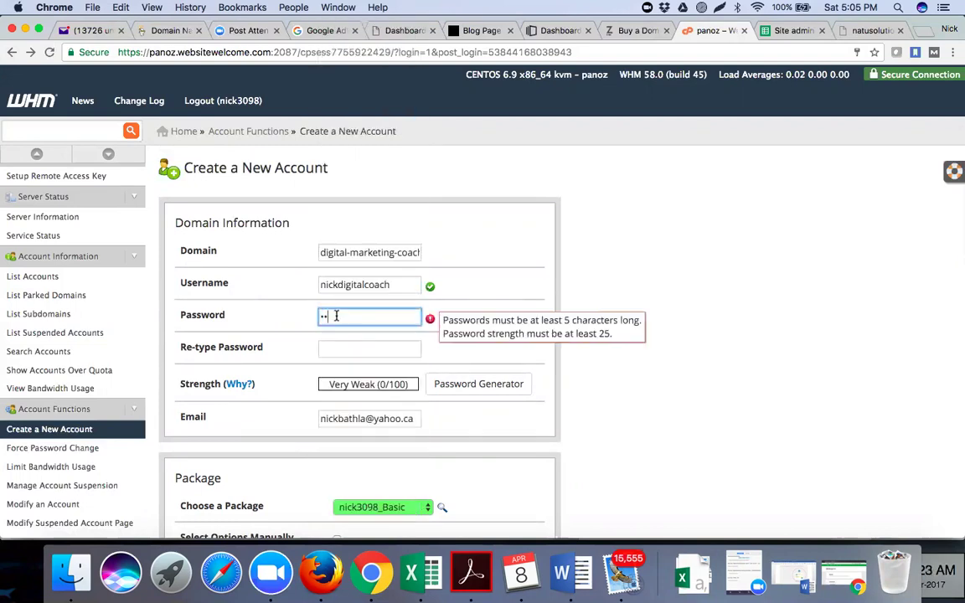
type("•••••")
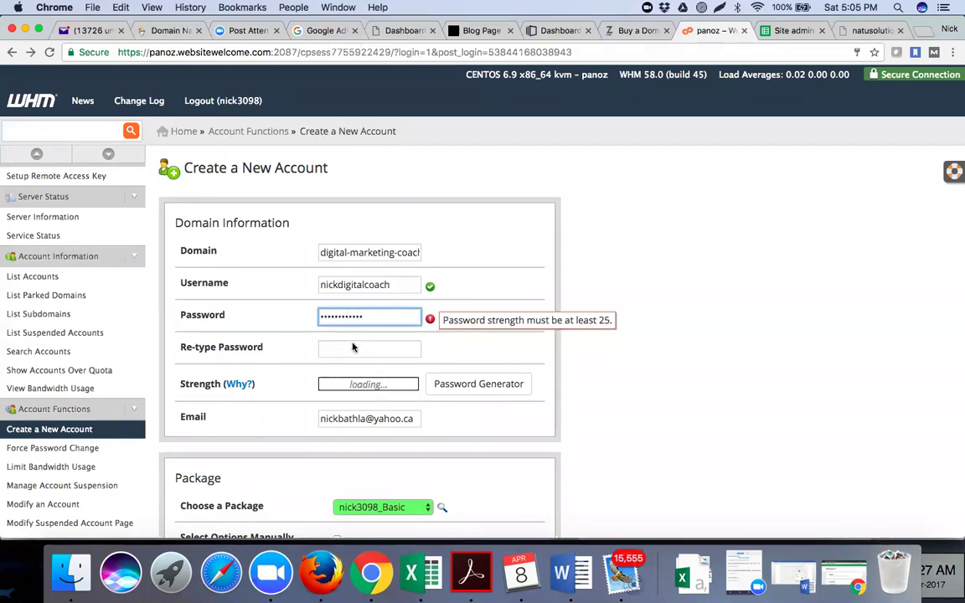
type("•••")
left_click(353, 344)
type("••")
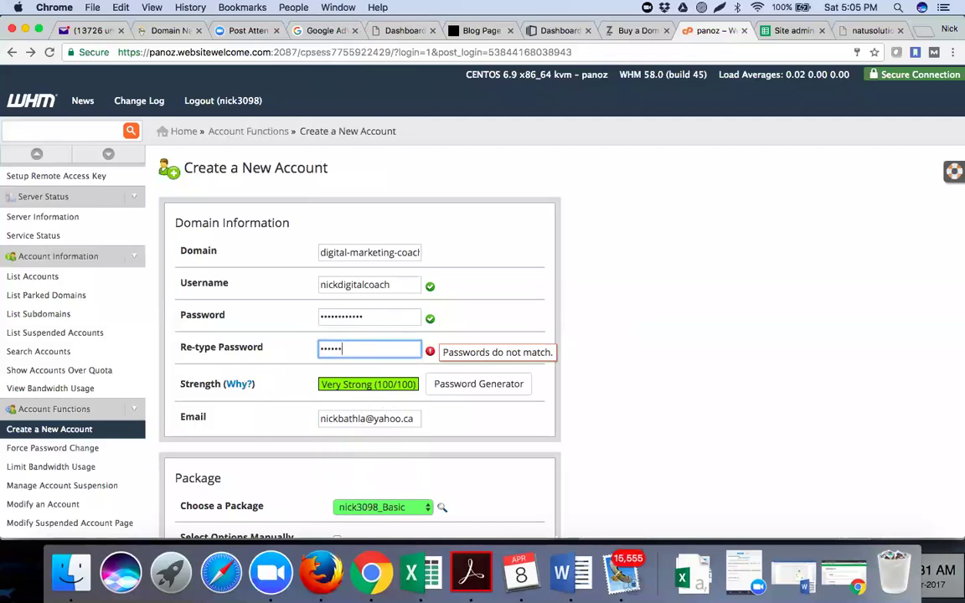
type("••••")
left_click(584, 358)
scroll(583, 359, "down", 10)
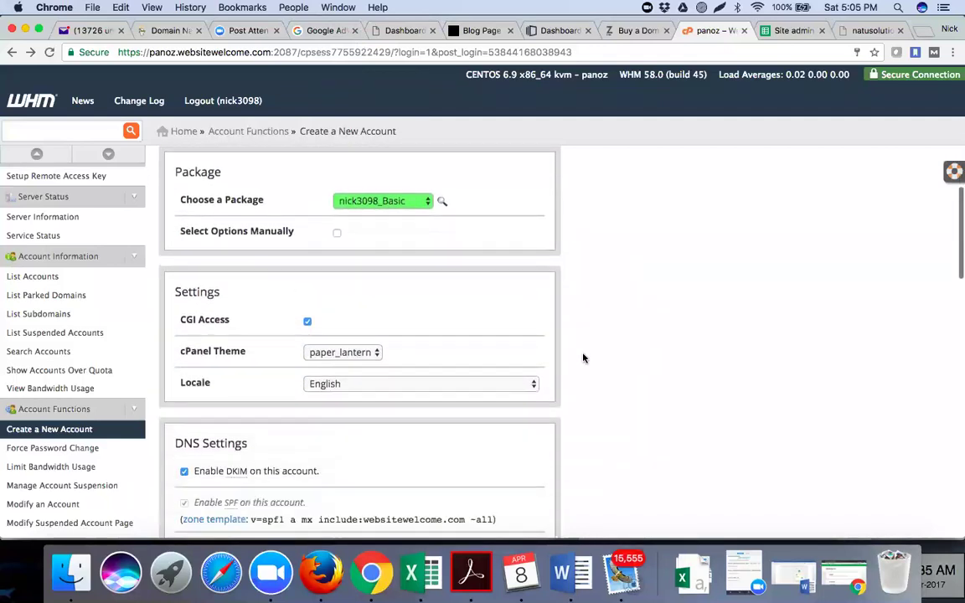
scroll(584, 359, "down", 8)
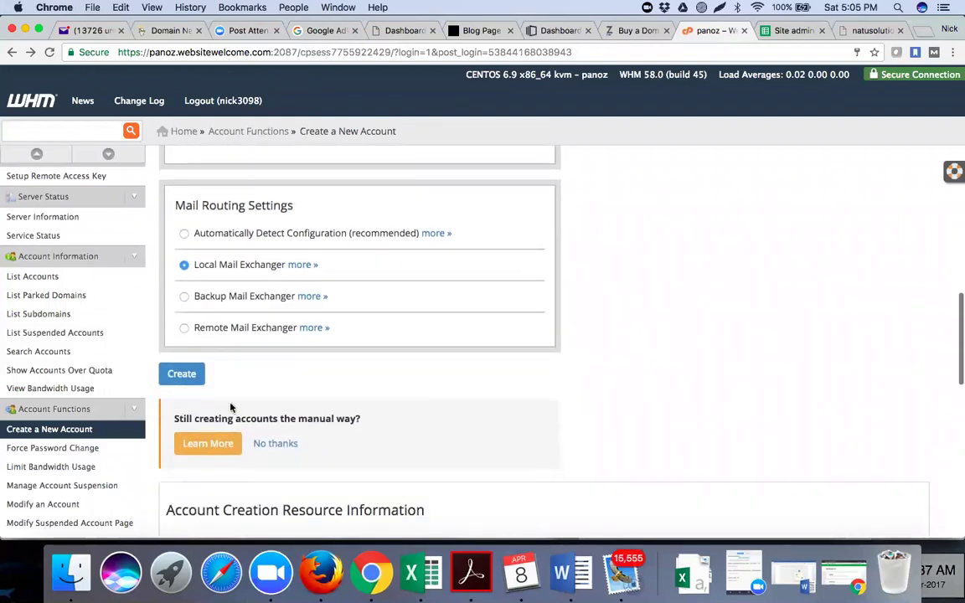
left_click(193, 381)
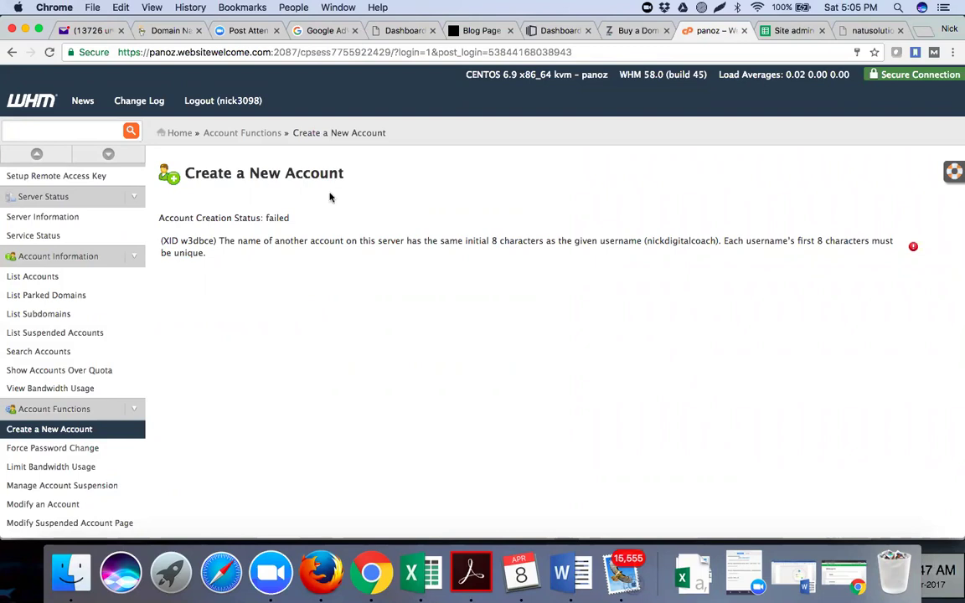
Return to the Create a New Account form and enter the new account's username.
left_click(12, 52)
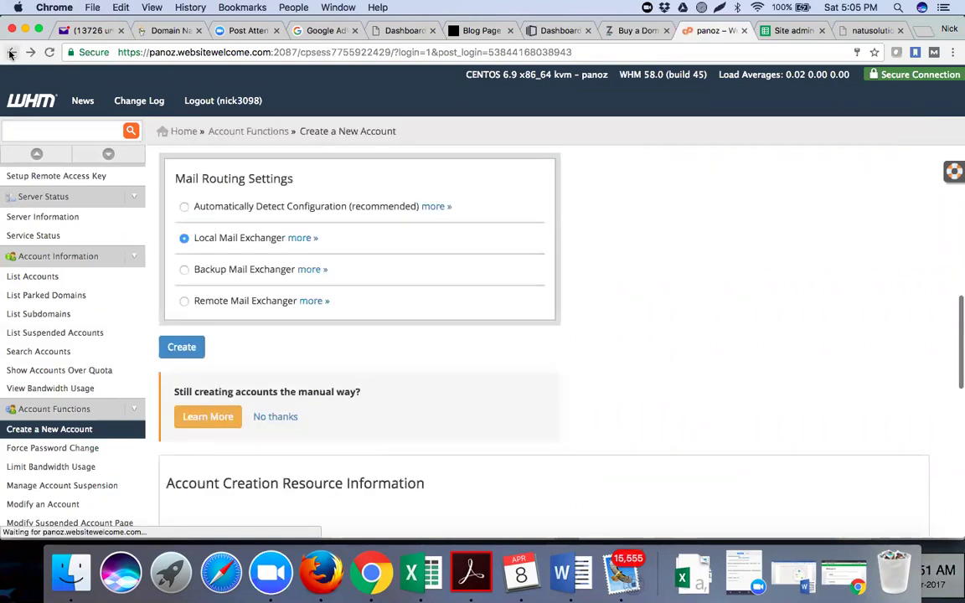
scroll(327, 286, "up", 5)
scroll(328, 289, "up", 5)
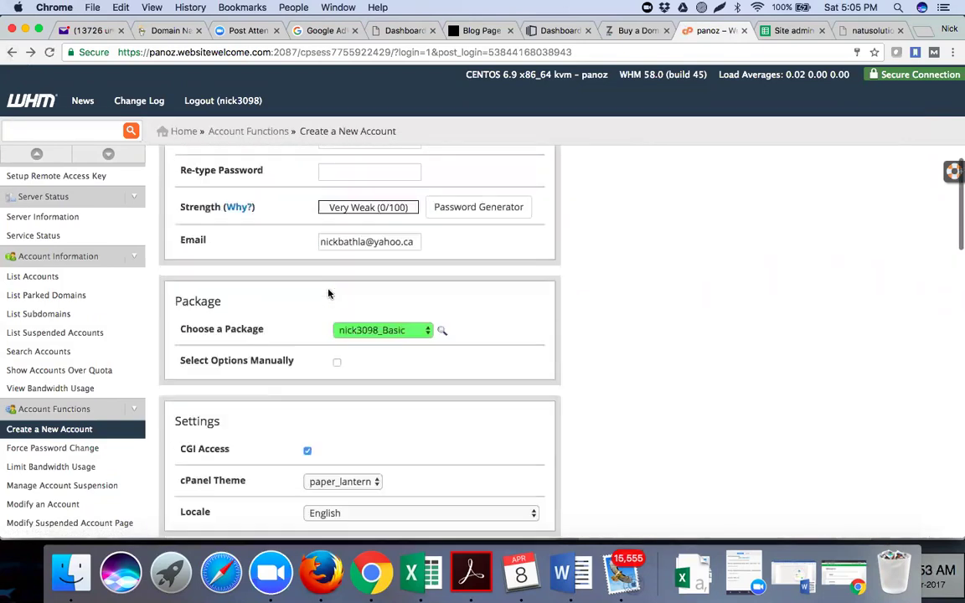
left_click(328, 289)
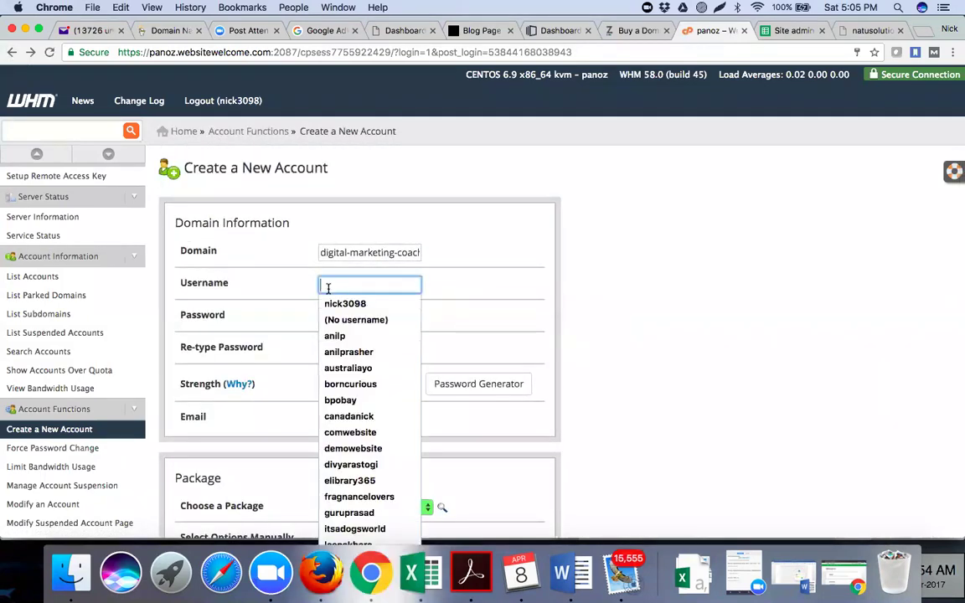
type("co")
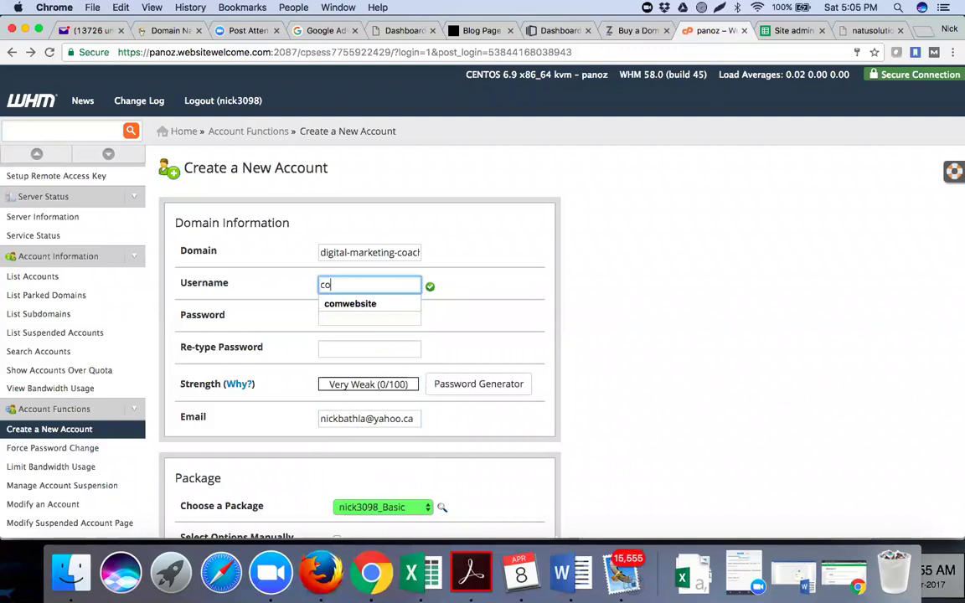
type("achnick")
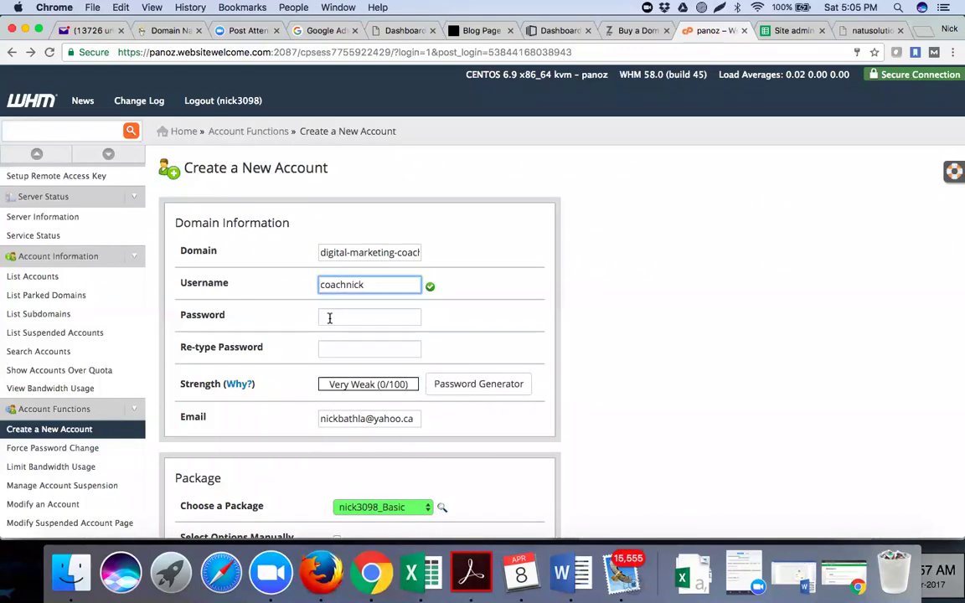
Enter a strong account password and re-type it in the confirmation field, correcting mismatches.
left_click(329, 317)
type("•••••••")
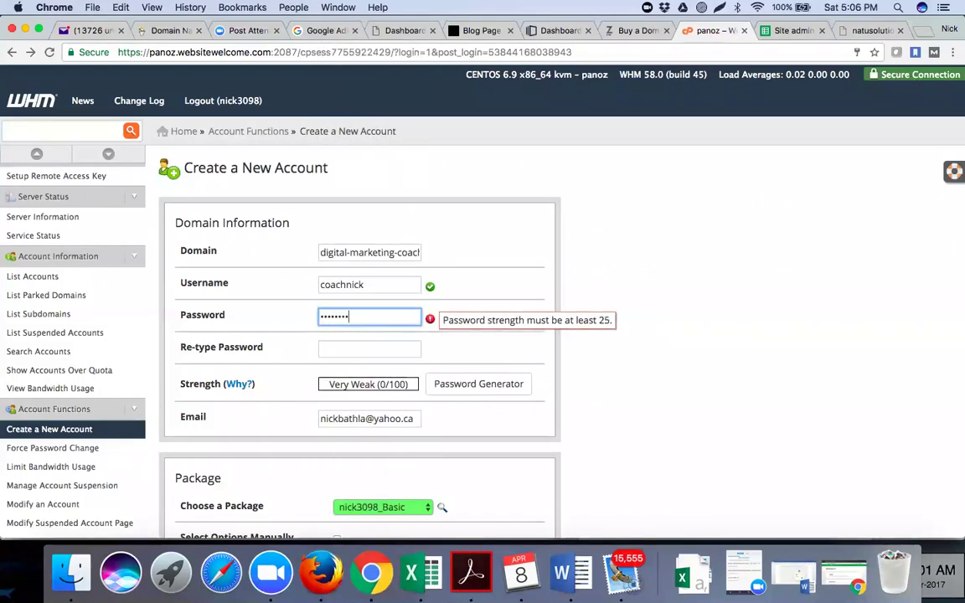
type("•")
left_click(339, 351)
type("•••••")
key("BackSpace")
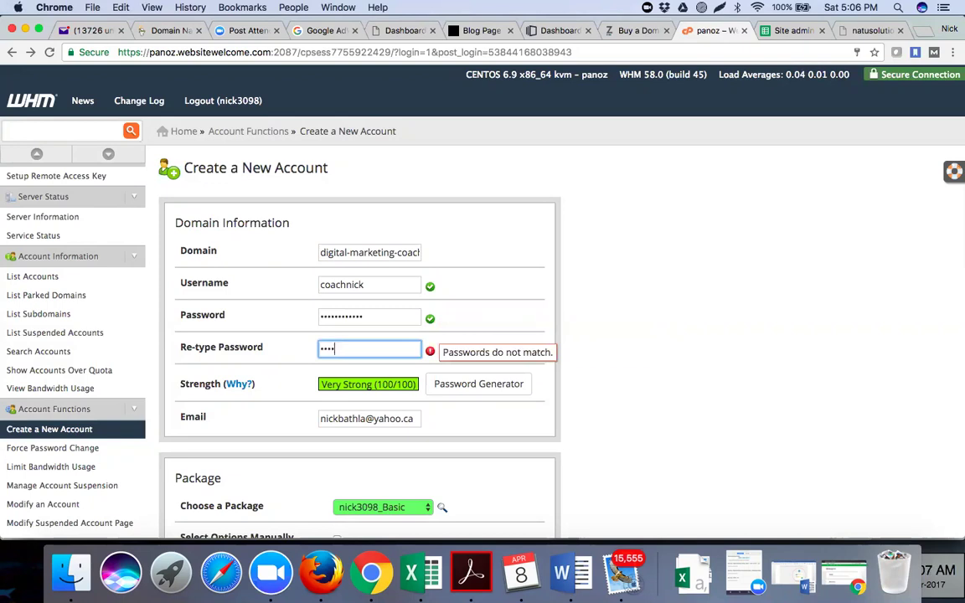
left_click(368, 318)
key("Escape")
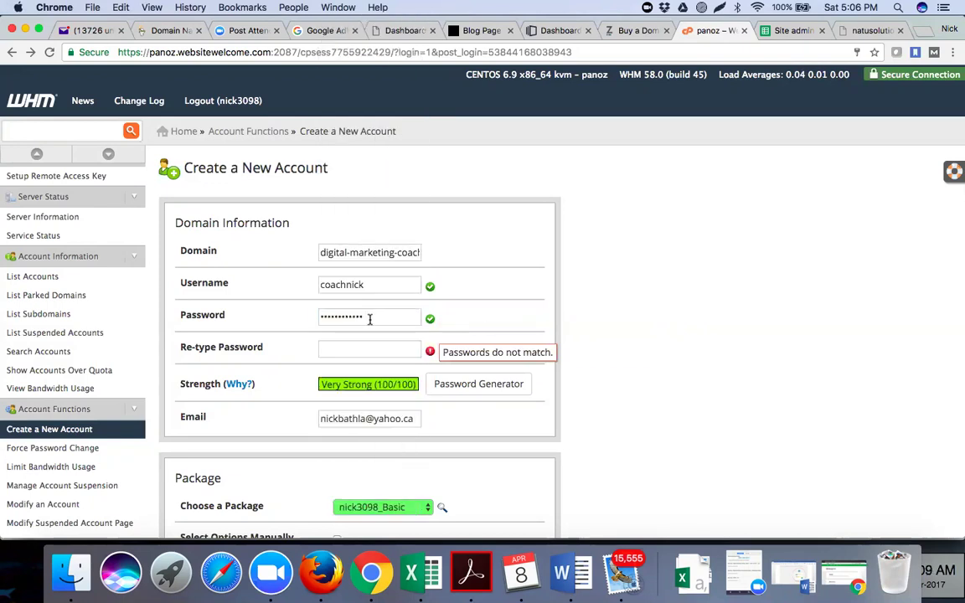
left_click_drag(367, 318, 273, 316)
key("BackSpace")
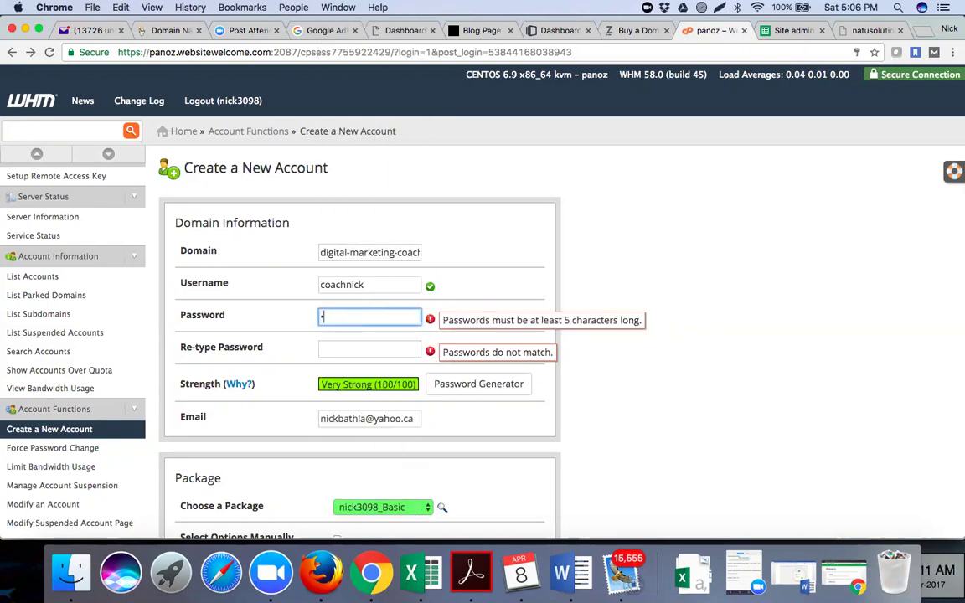
key("Down")
type("password")
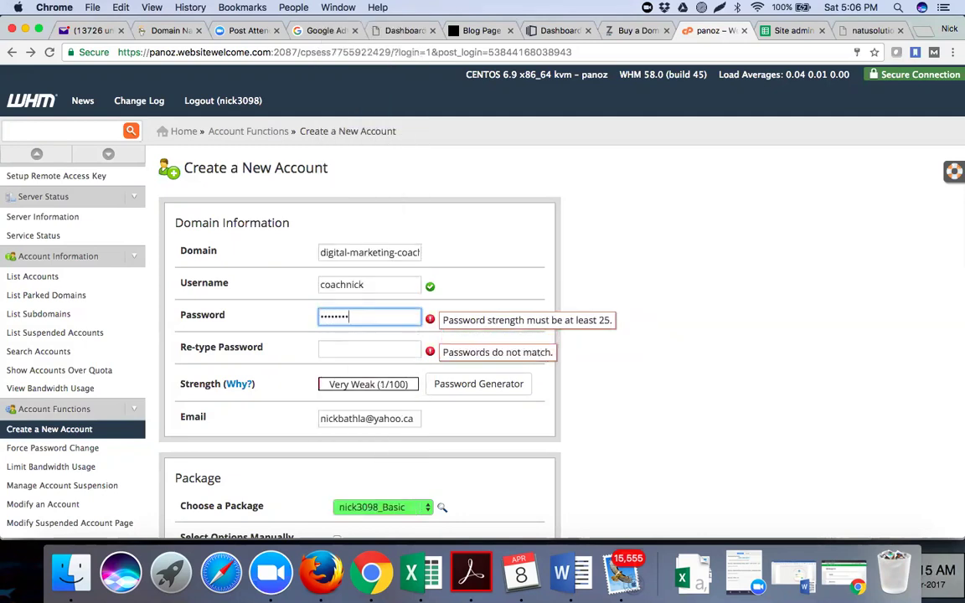
left_click(335, 349)
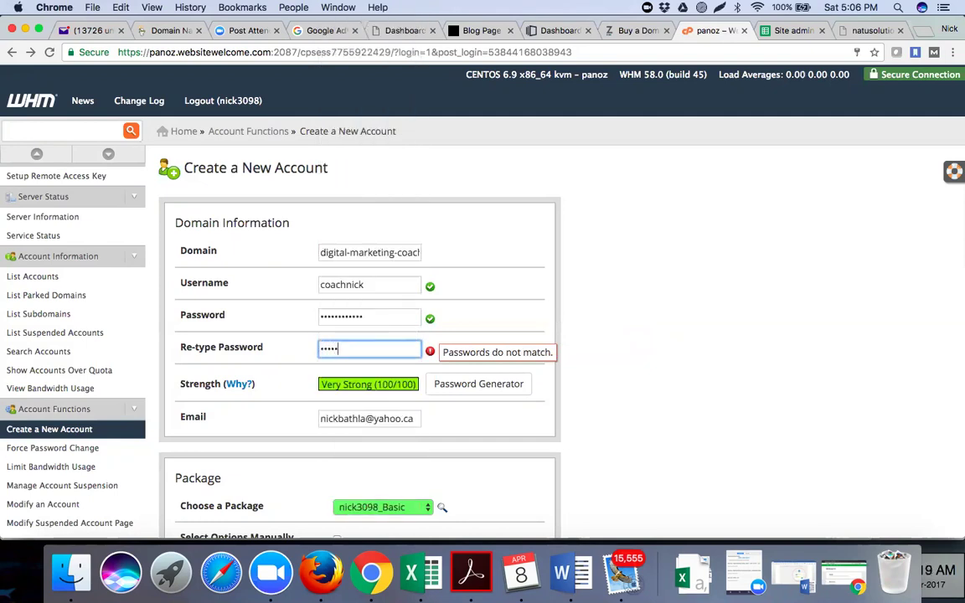
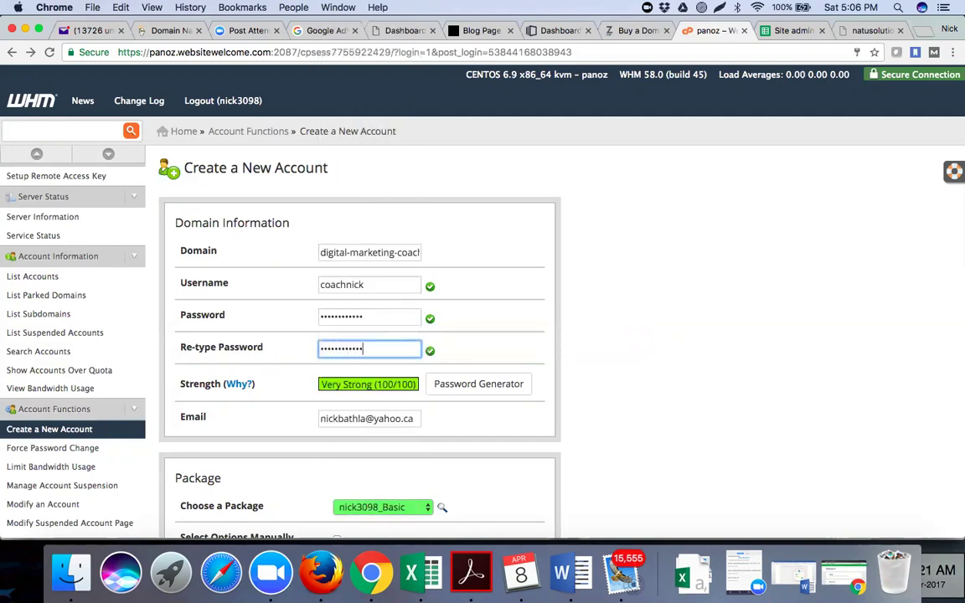
left_click(561, 347)
Create the digital-marketing-coaching.com account, reaching Account Creation Ok with a 500 MB quota.
scroll(562, 347, "down", 5)
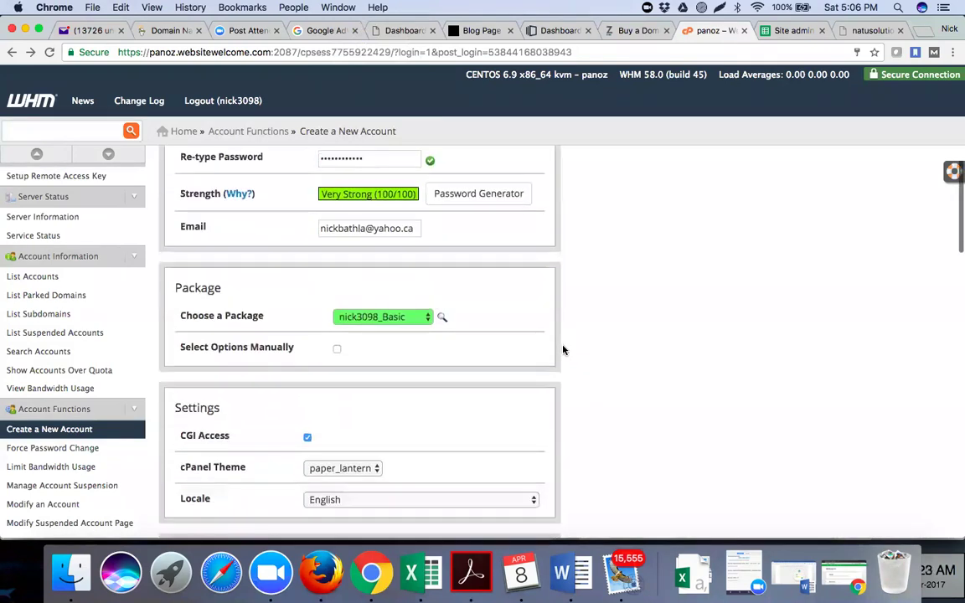
scroll(563, 350, "down", 5)
scroll(563, 350, "down", 4)
scroll(563, 350, "down", 1)
left_click(173, 317)
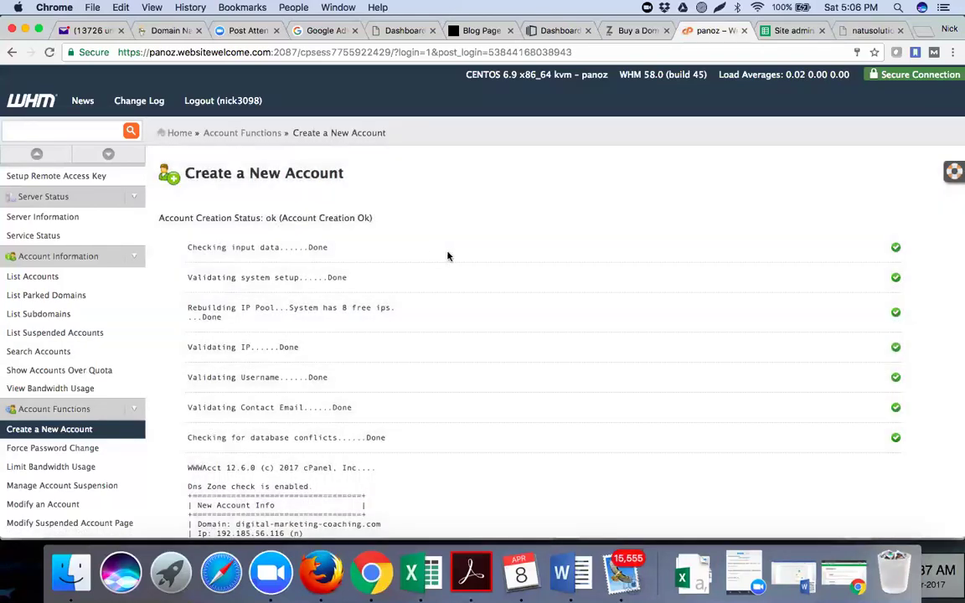
scroll(449, 255, "down", 4)
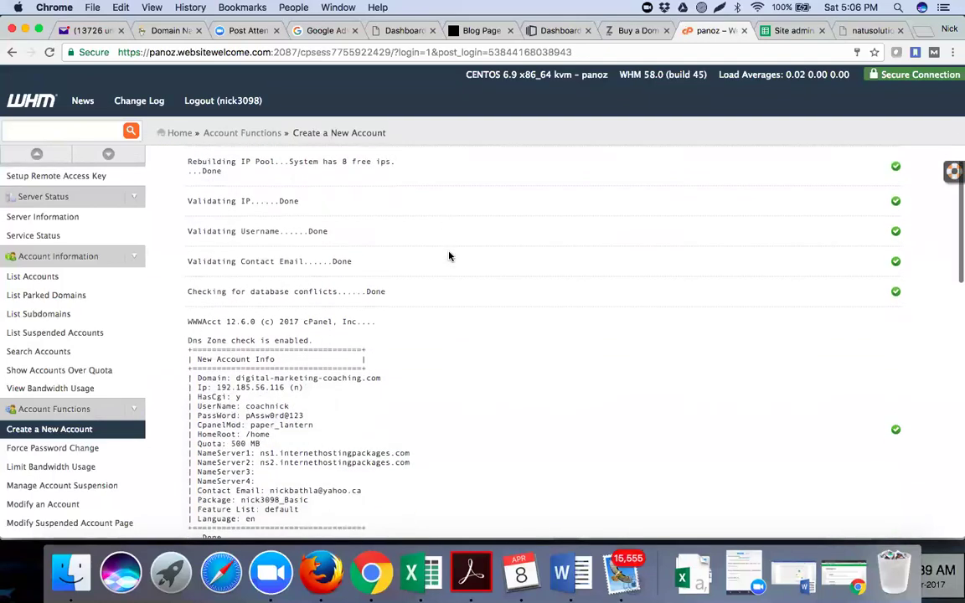
scroll(449, 256, "down", 1)
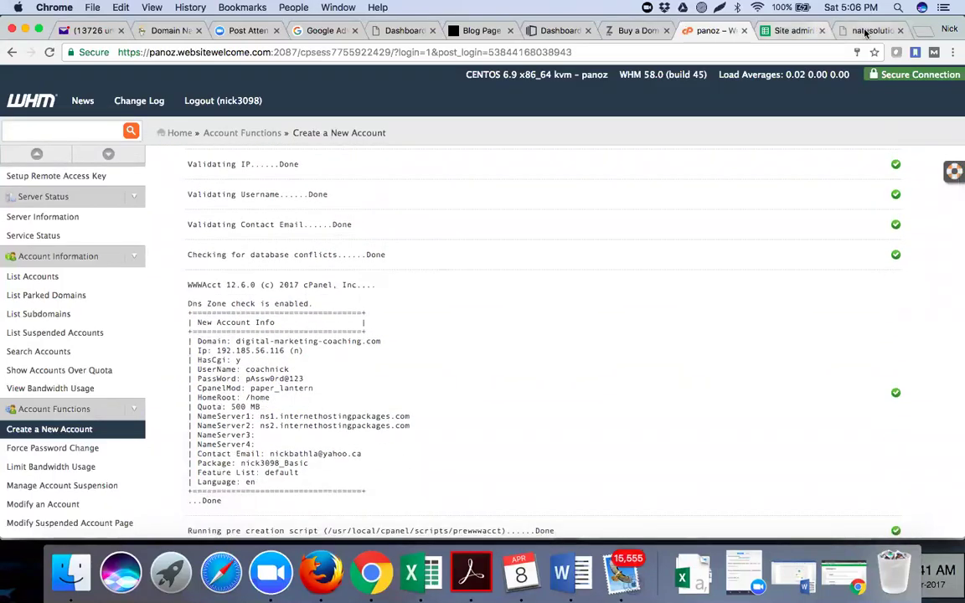
key("super+9")
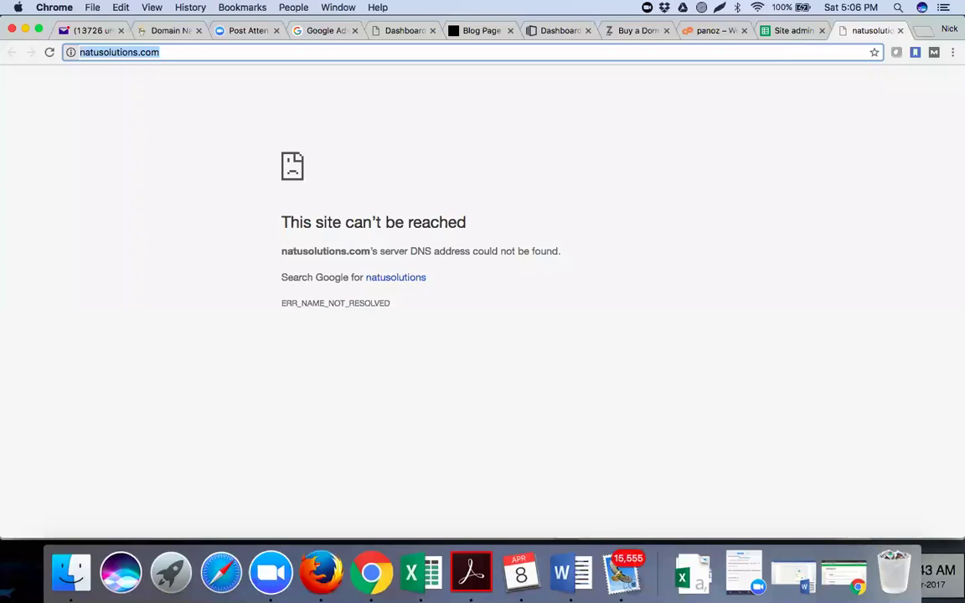
type("digita")
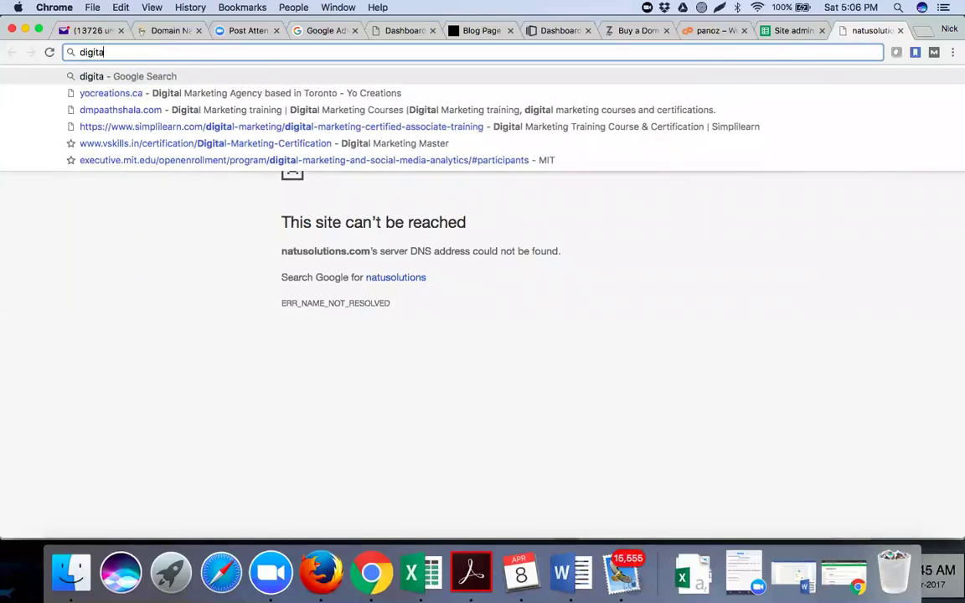
type("l-ma")
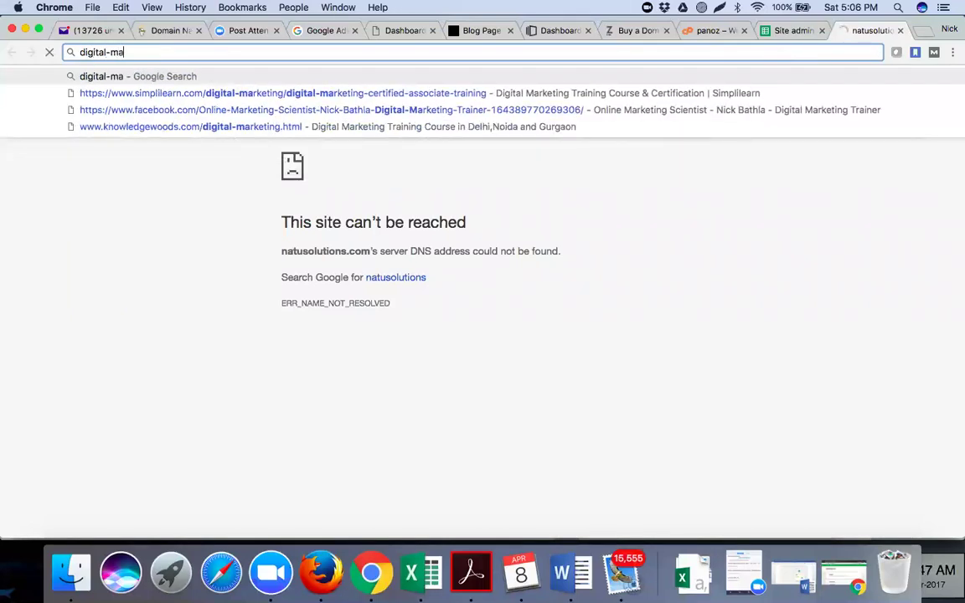
type("rketing-")
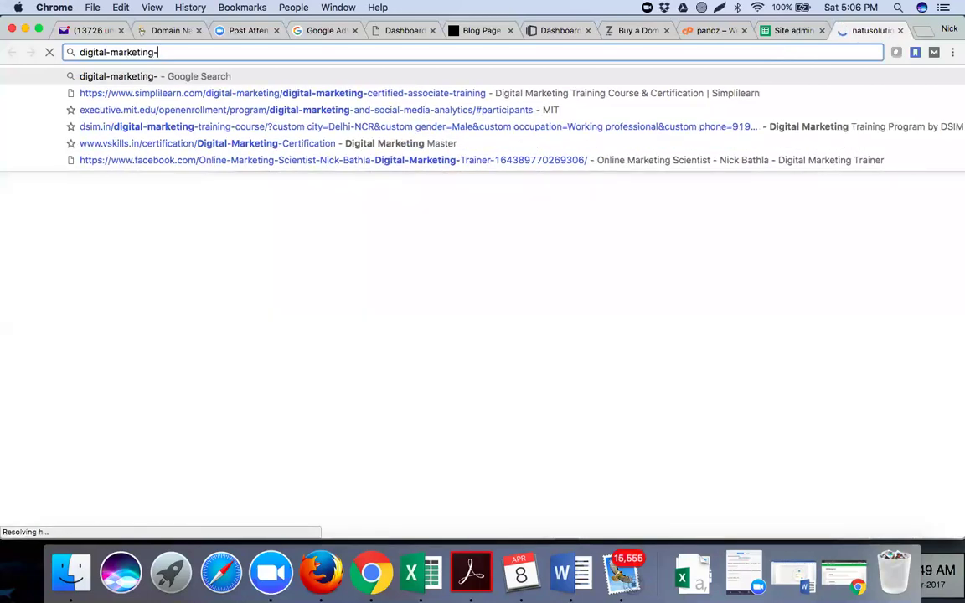
type("coaching.")
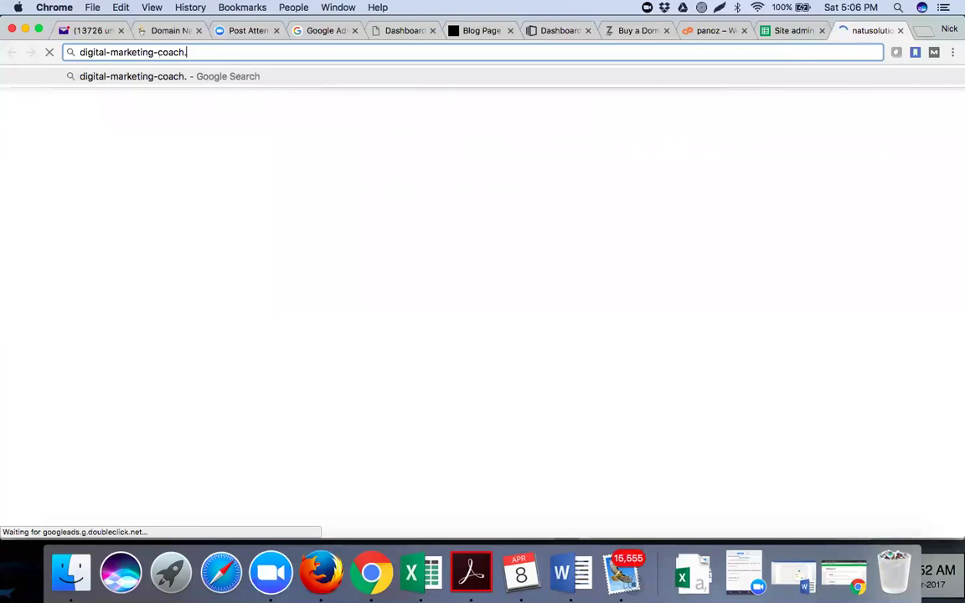
type("com")
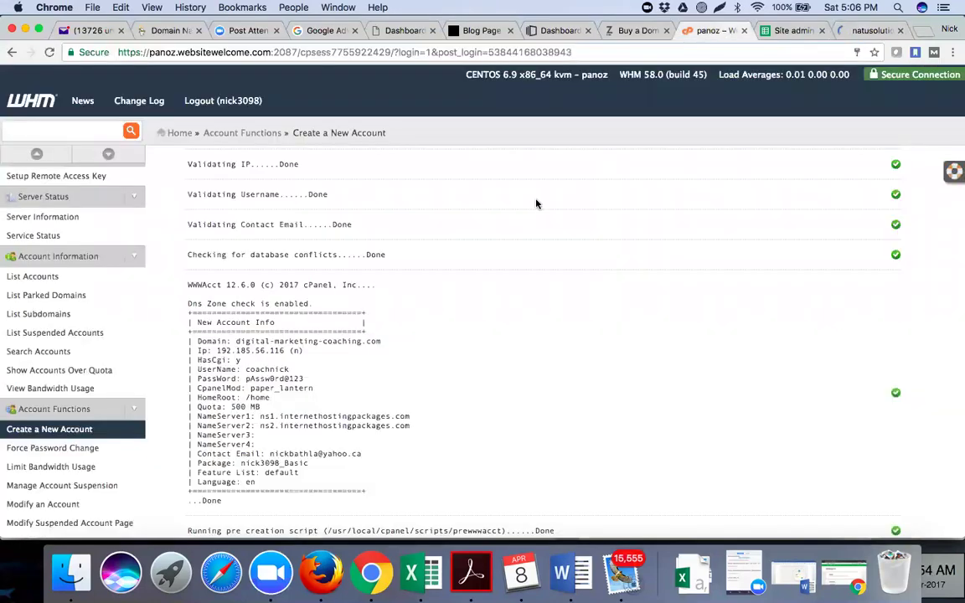
scroll(536, 203, "up", 5)
scroll(536, 204, "down", 3)
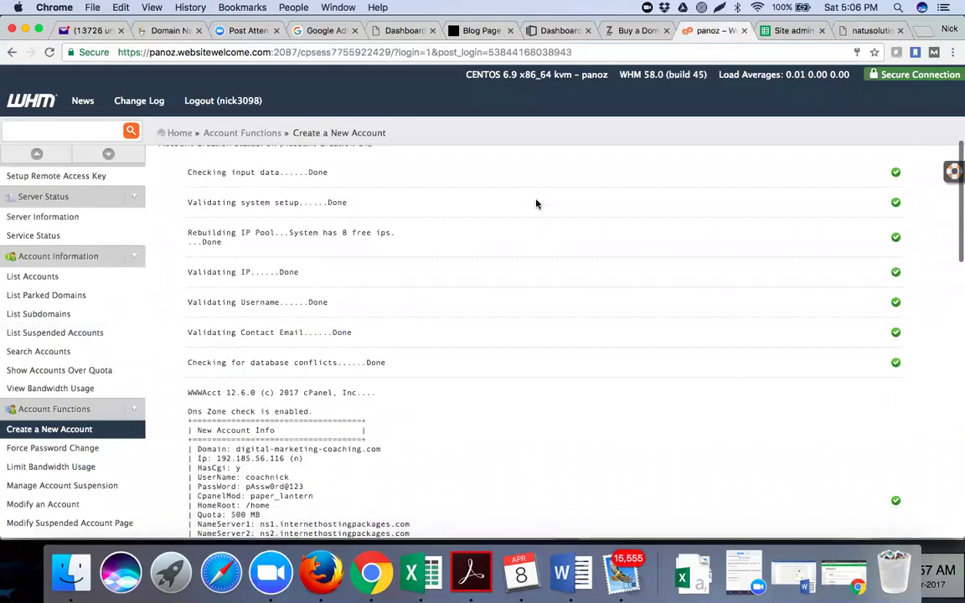
left_click(846, 574)
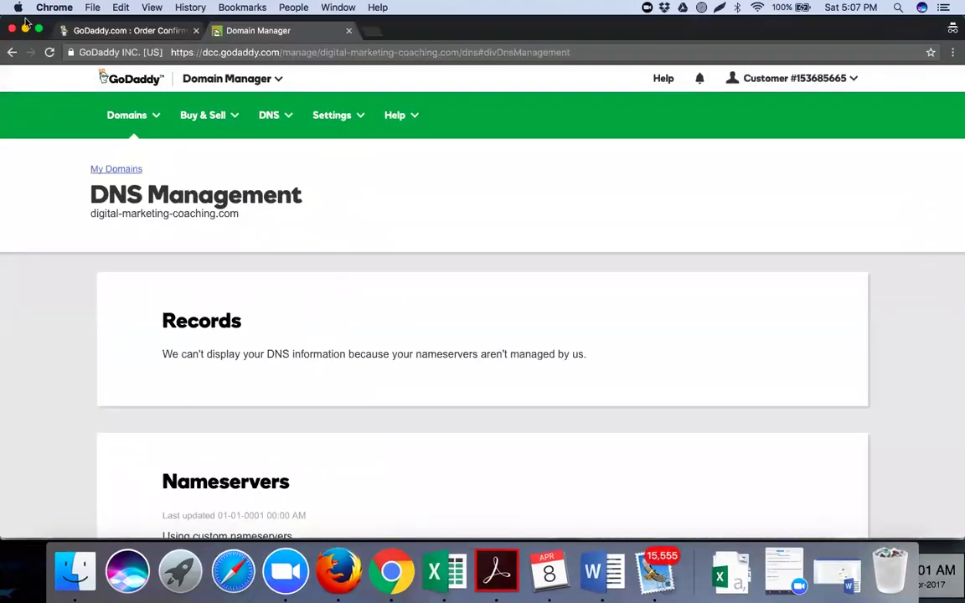
left_click(26, 31)
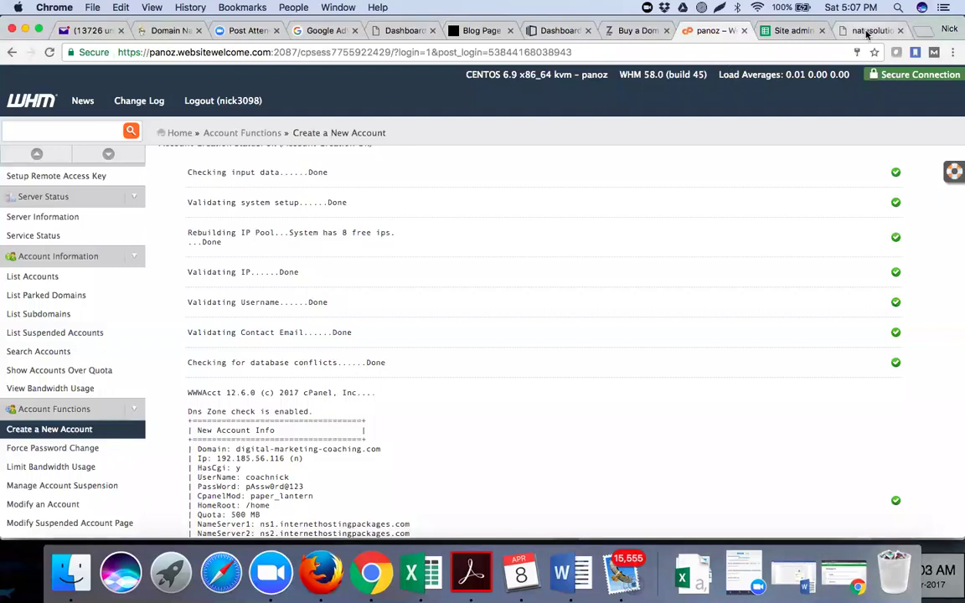
key("super+9")
Correct the misspelled address and load digital-marketing-coaching.com.
left_click(185, 52)
type("ing-coaching.com")
key("Return")
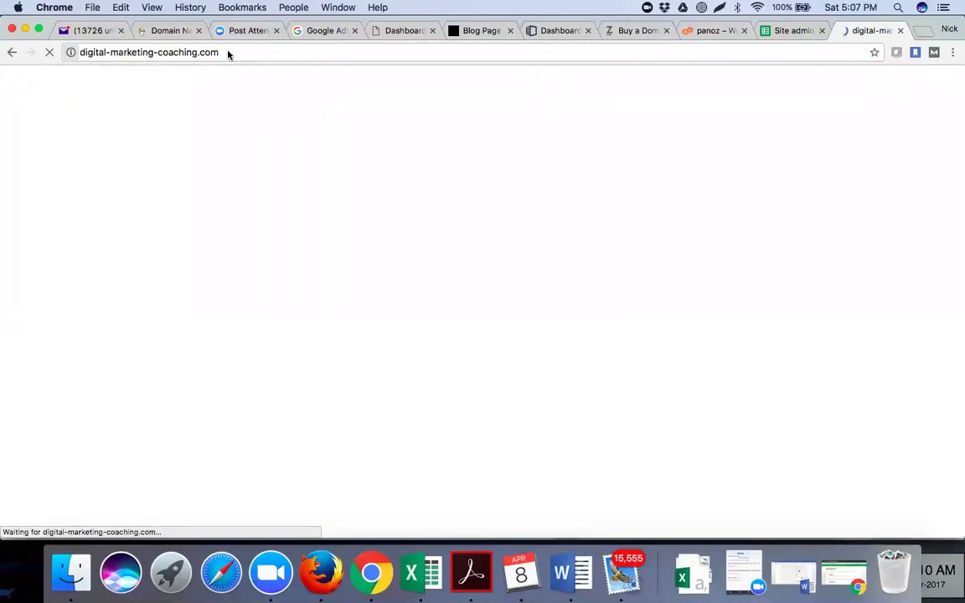
Open the domain's cPanel login page at digital-marketing-coaching.com/cpanel.
left_click(228, 54)
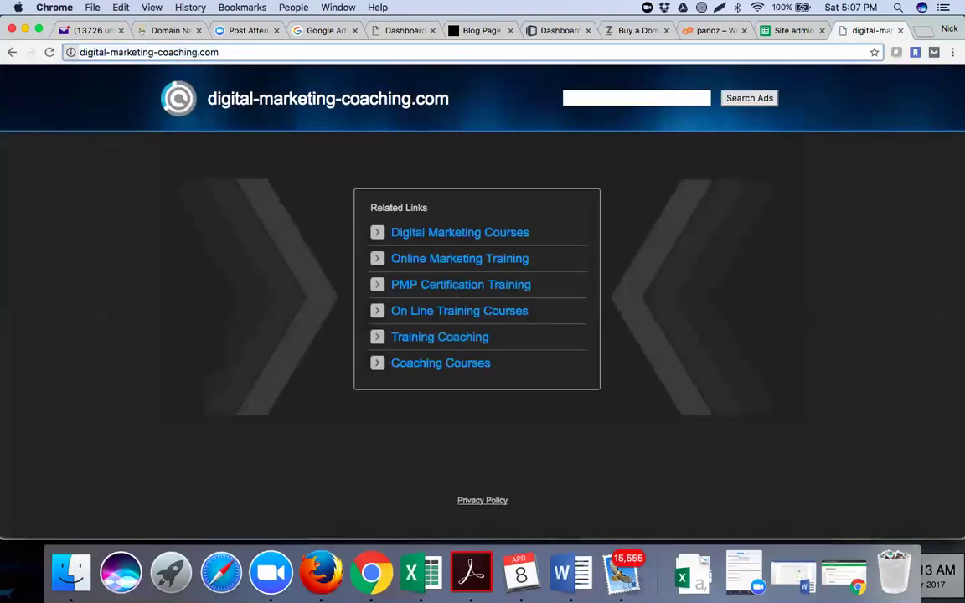
left_click(221, 52)
type("/cpanel")
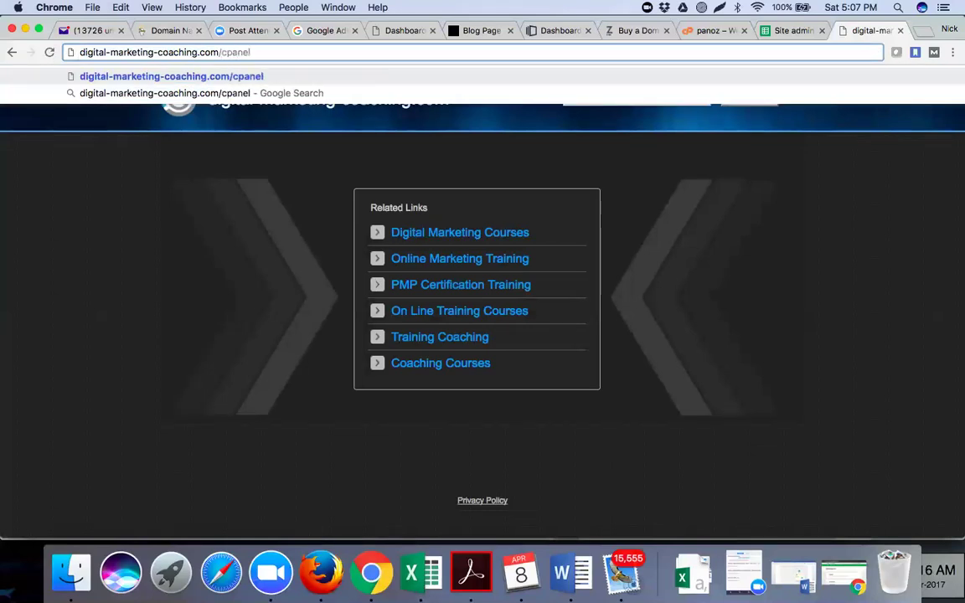
key("super+a")
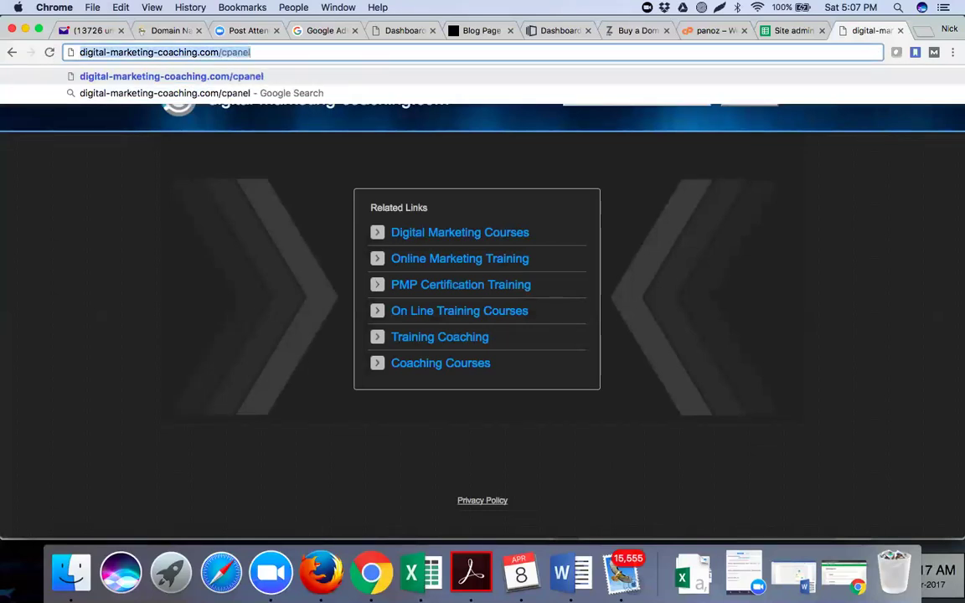
key("Return")
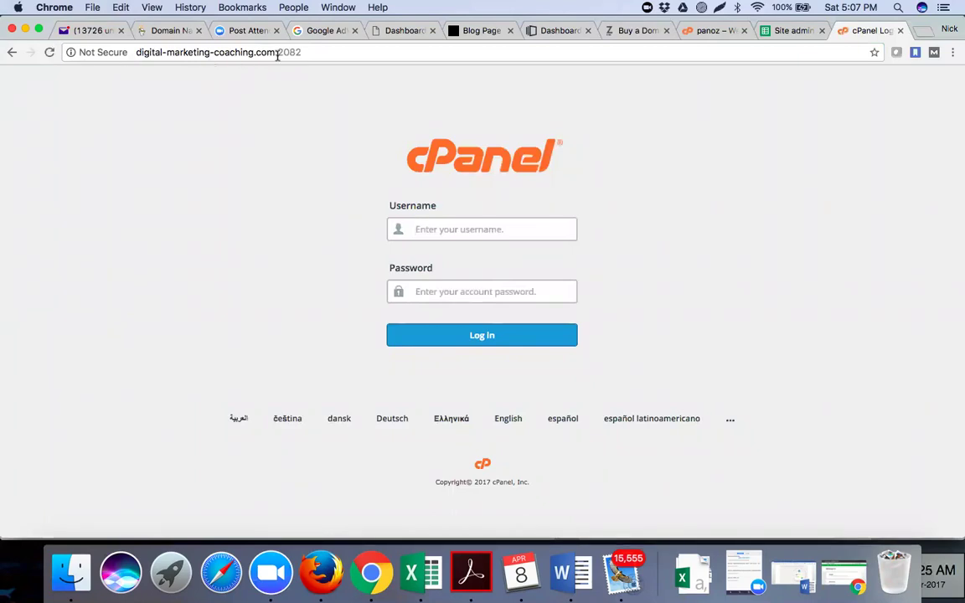
Log in to cPanel with the account username and password, and save the login in Chrome.
type("c")
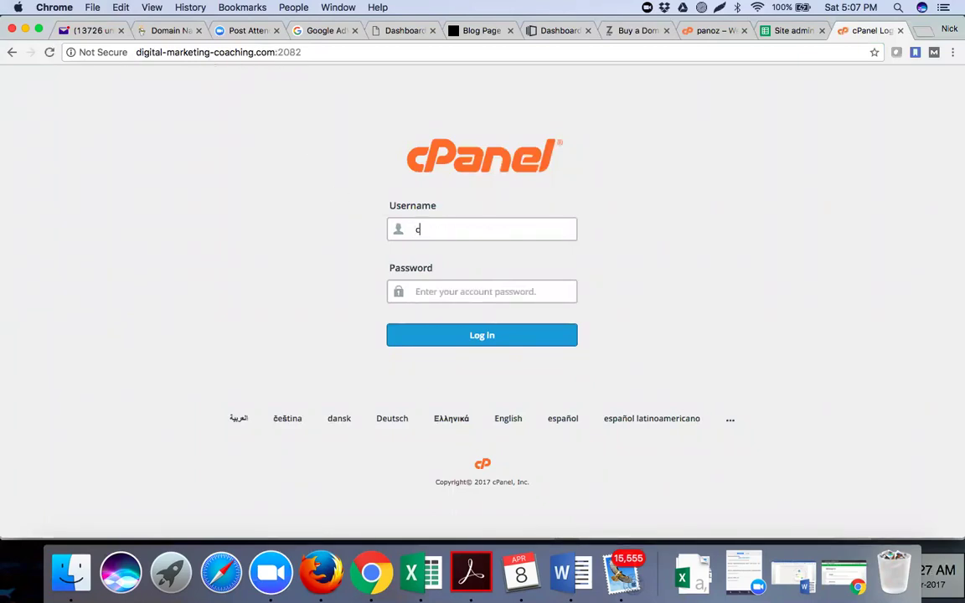
type("oachnick••••••••••")
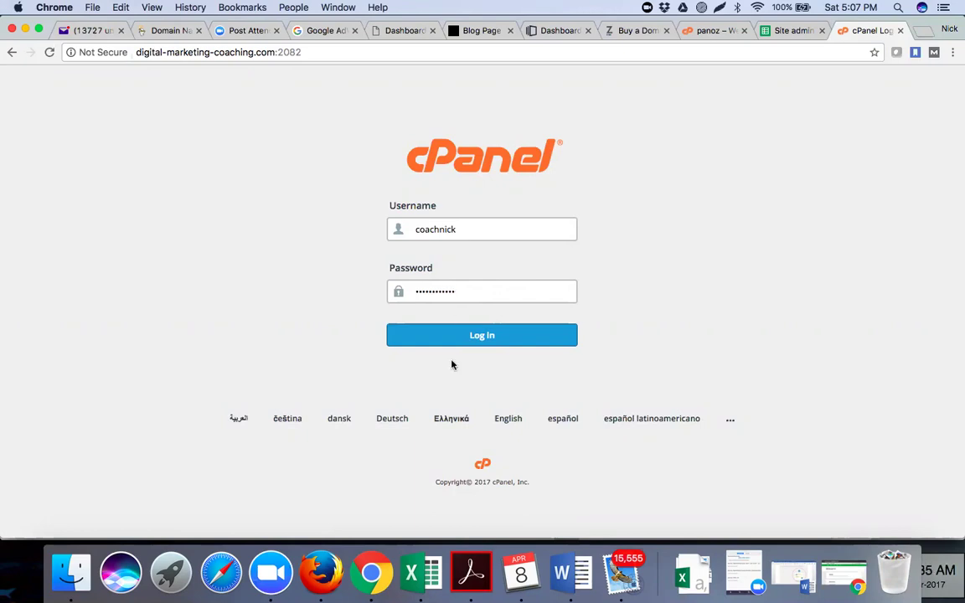
left_click(468, 339)
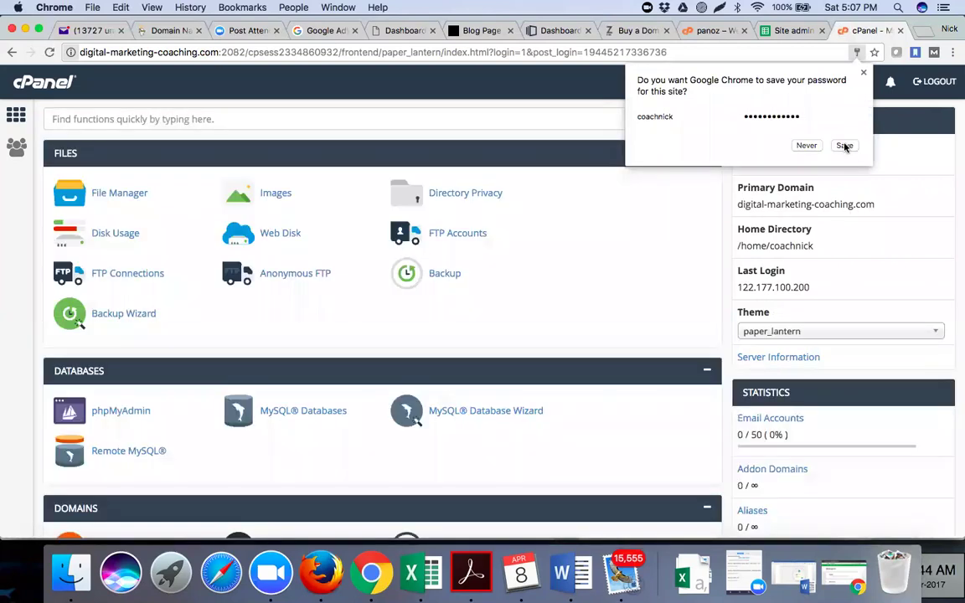
left_click(844, 145)
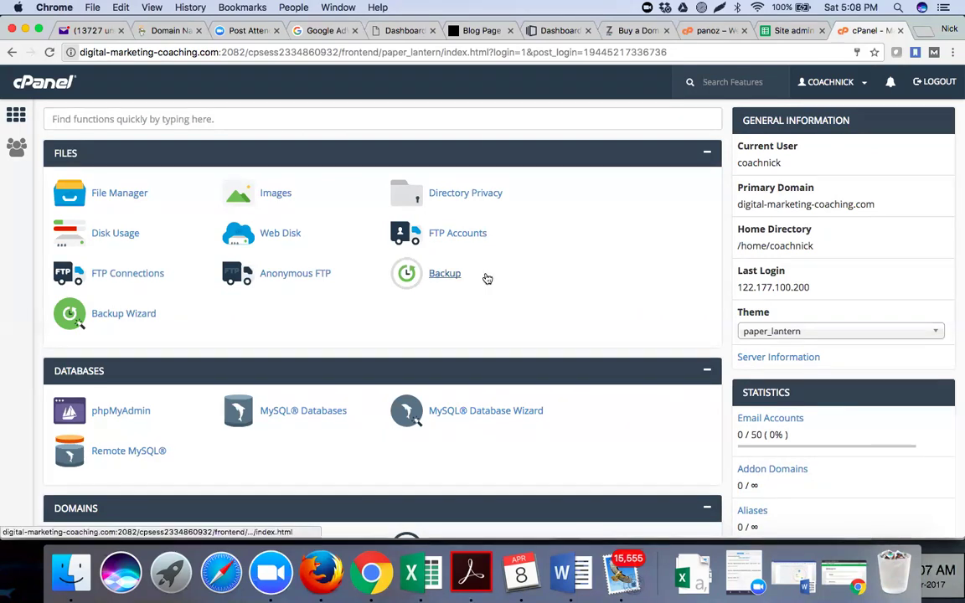
Scroll down to the dashboard's Software section and launch QuickInstall.
scroll(487, 278, "down", 1)
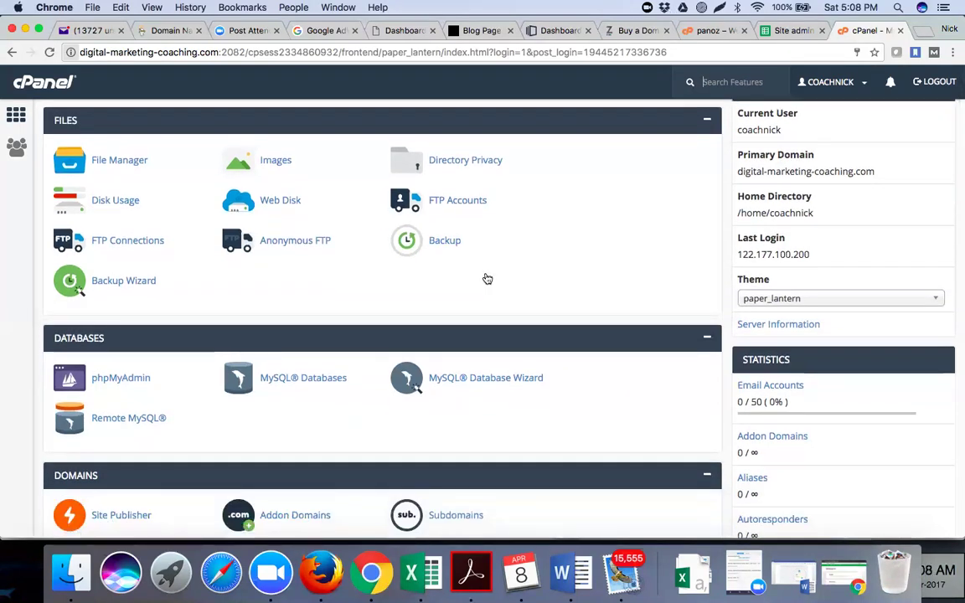
scroll(486, 278, "down", 1)
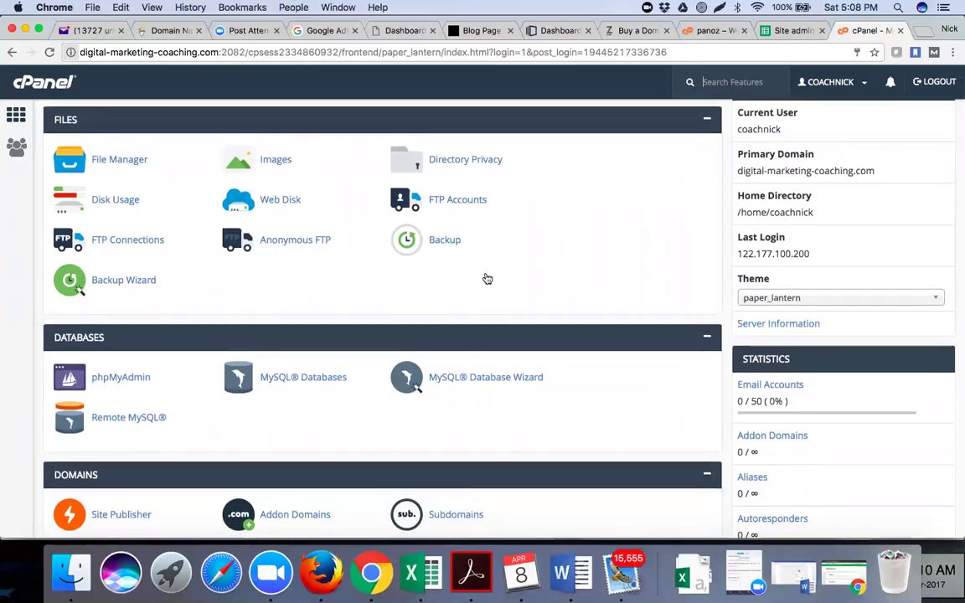
scroll(487, 278, "down", 1)
scroll(486, 278, "up", 2)
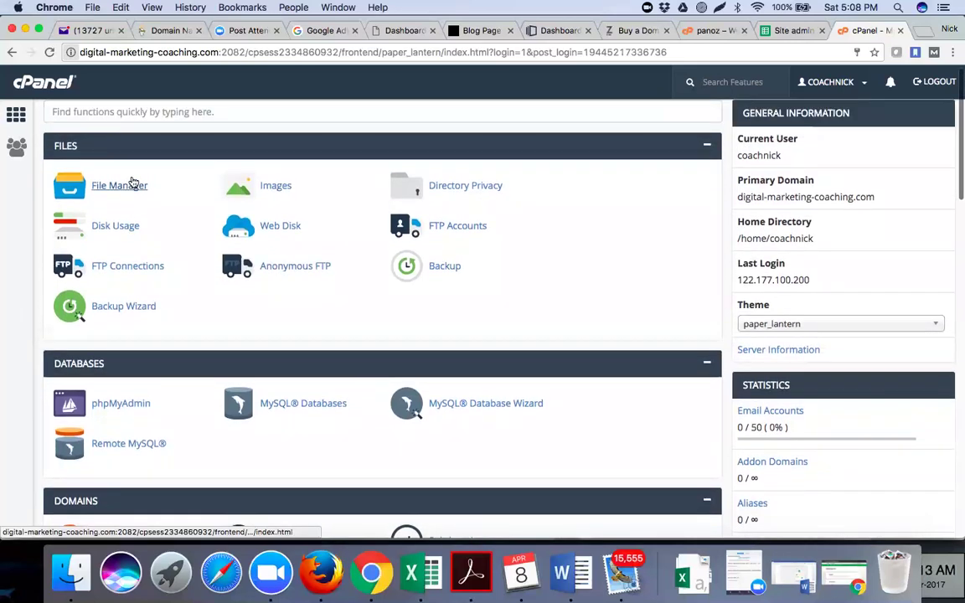
scroll(123, 461, "down", 2)
scroll(123, 461, "down", 4)
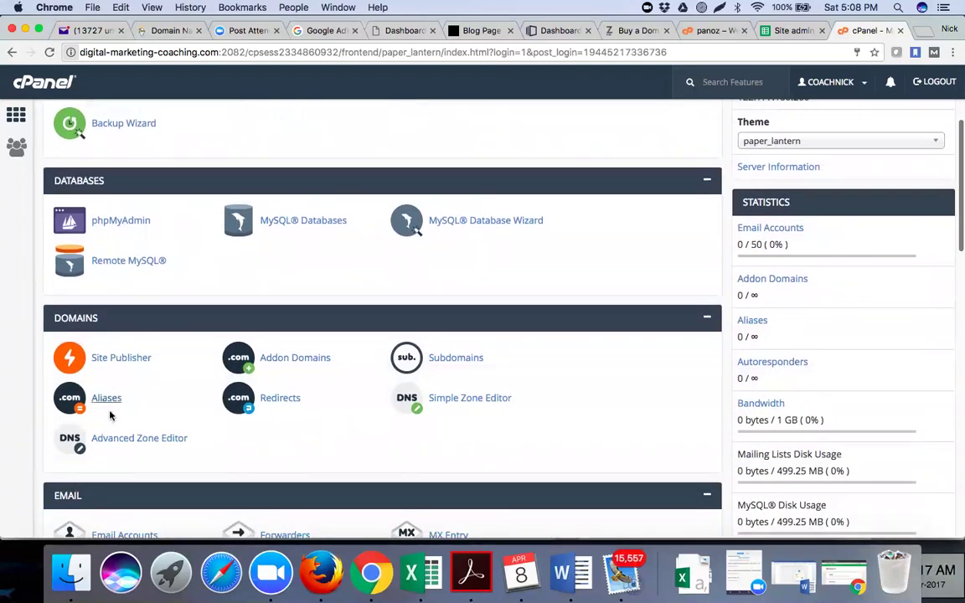
scroll(110, 416, "down", 5)
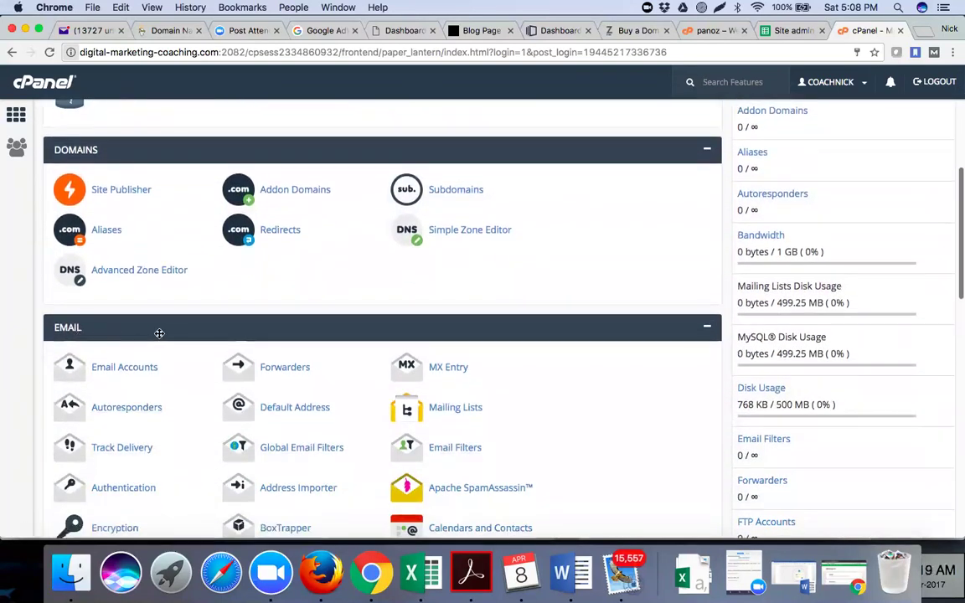
scroll(159, 334, "down", 4)
scroll(158, 337, "down", 3)
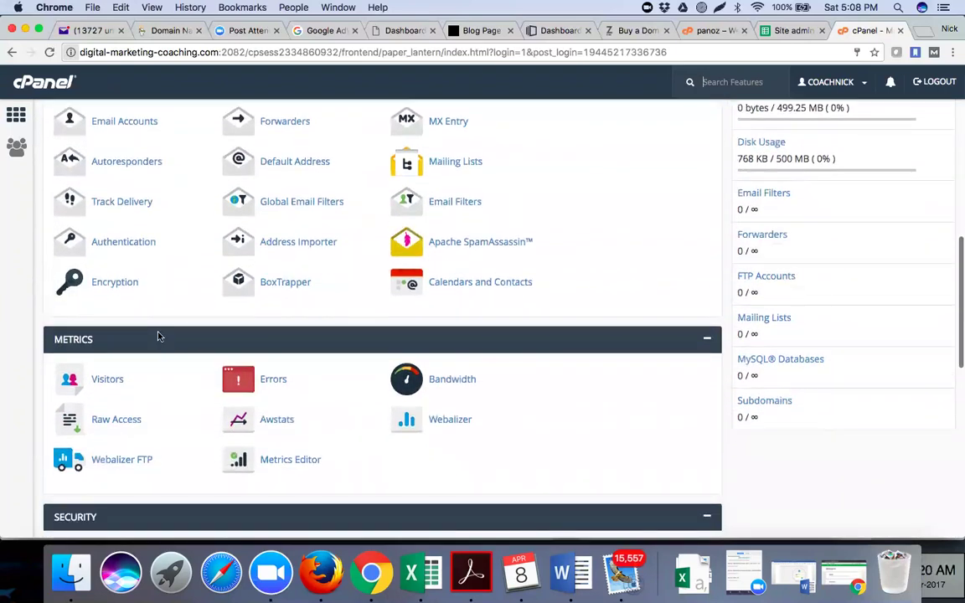
scroll(158, 337, "down", 10)
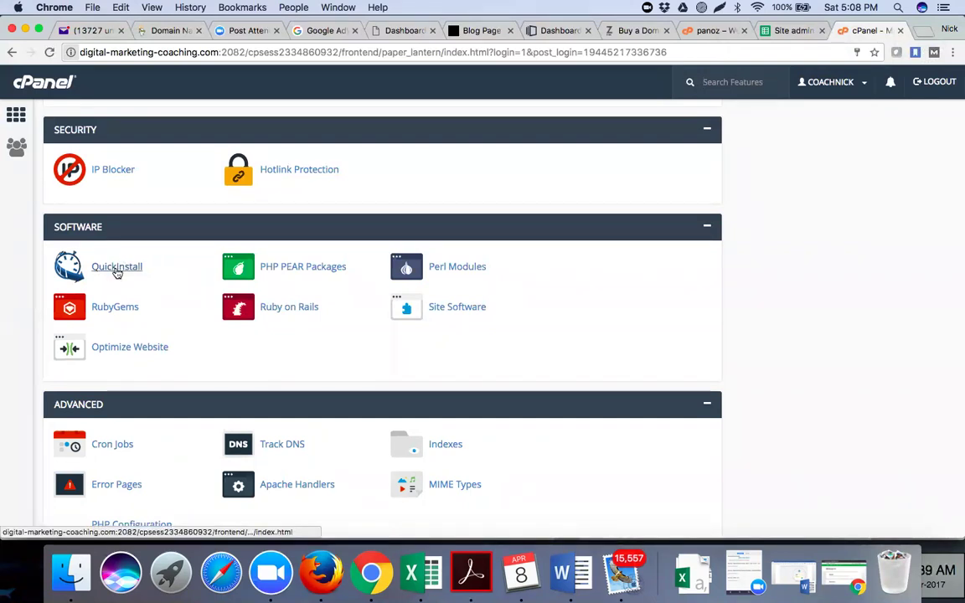
left_click(117, 268)
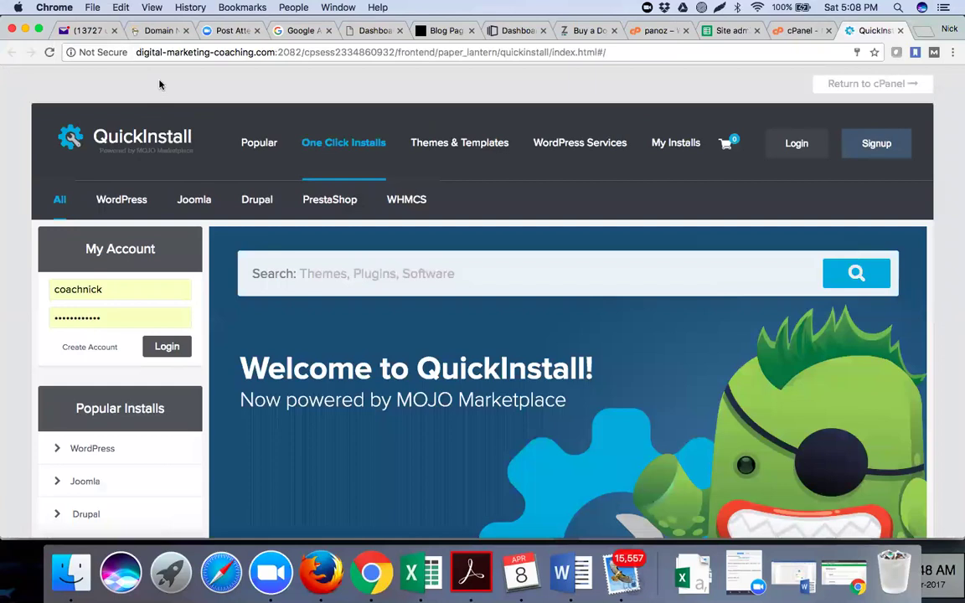
Open QuickInstall's WordPress page and choose Install WordPress under the Free Option.
scroll(525, 228, "down", 3)
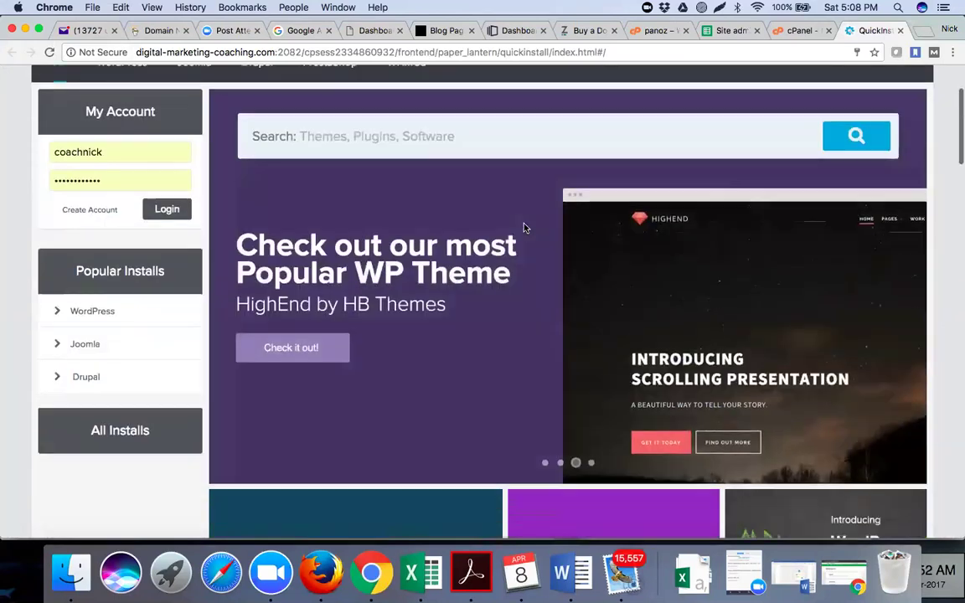
scroll(524, 228, "down", 5)
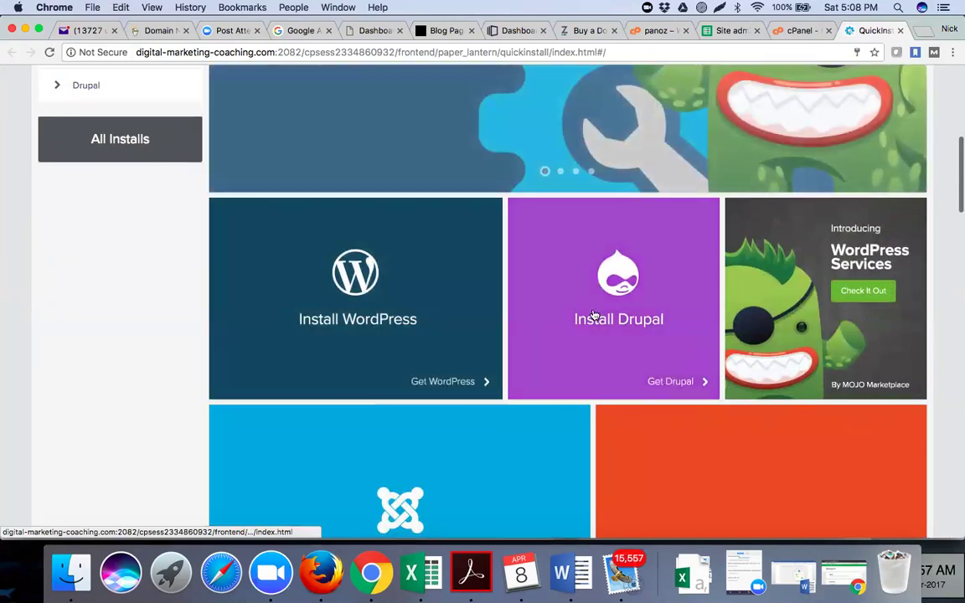
scroll(592, 314, "down", 3)
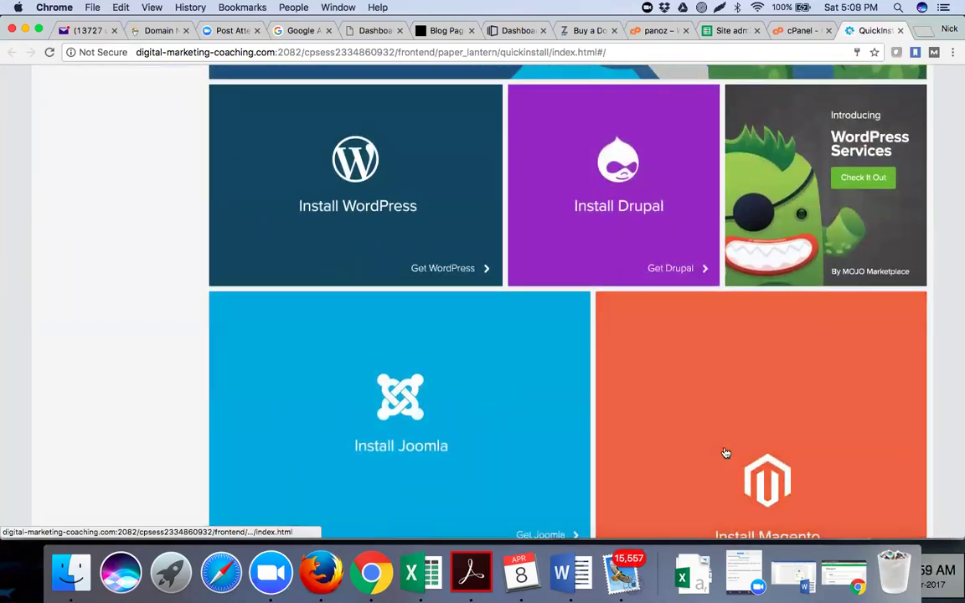
scroll(560, 316, "up", 3)
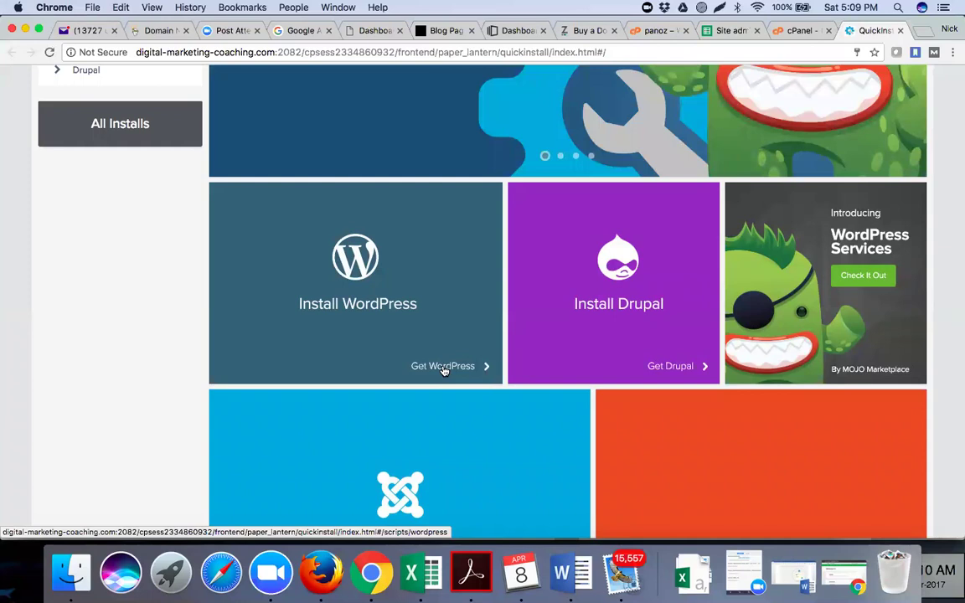
left_click(443, 368)
scroll(444, 370, "down", 5)
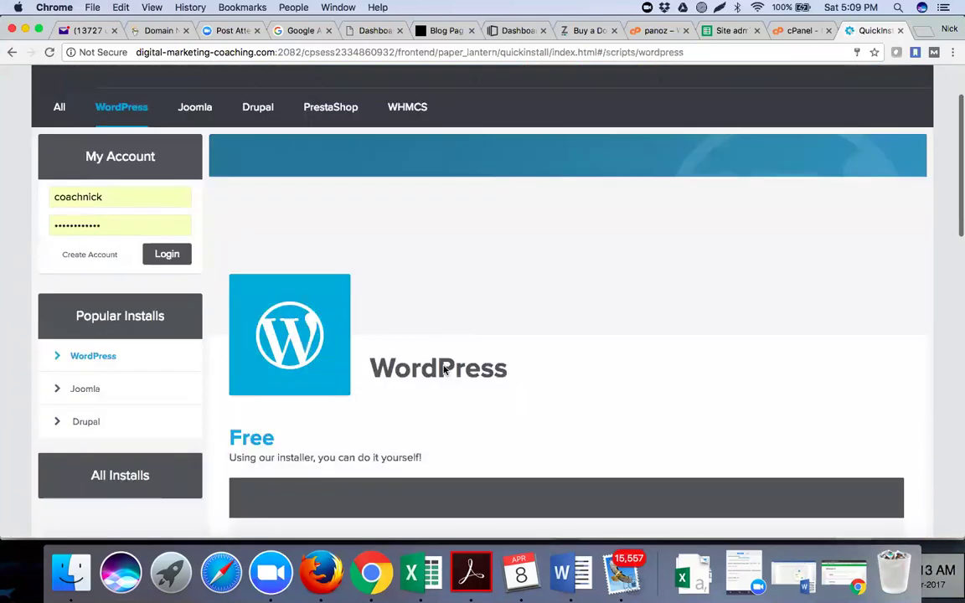
scroll(444, 370, "down", 1)
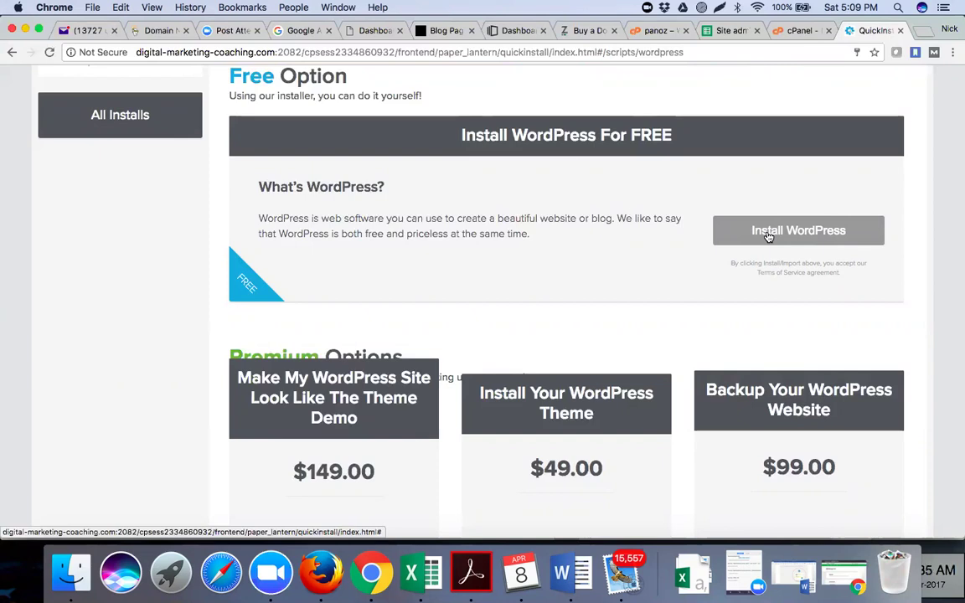
left_click(767, 237)
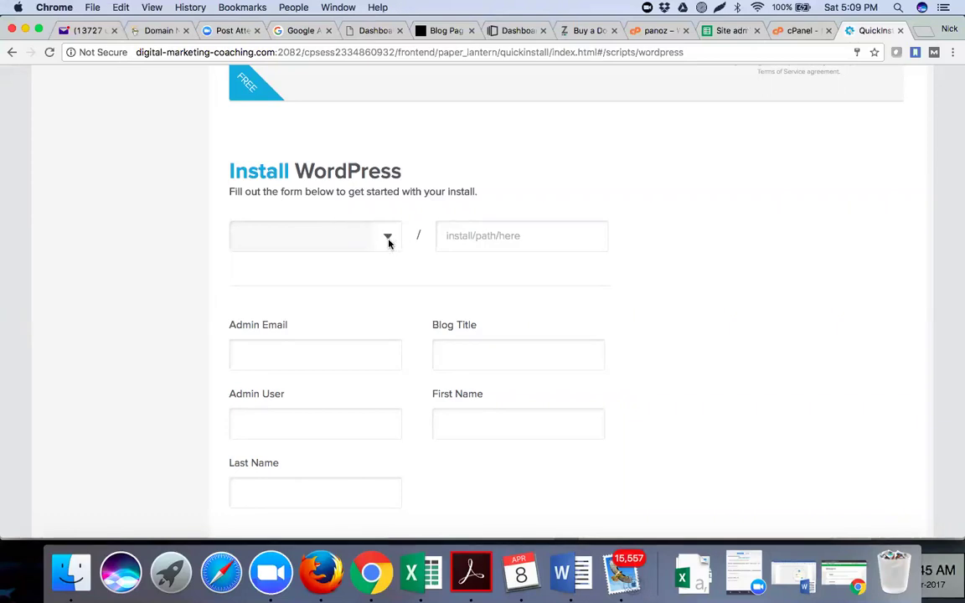
Choose digital-marketing-coaching.com as the install domain and fill in the admin e-mail.
left_click(388, 243)
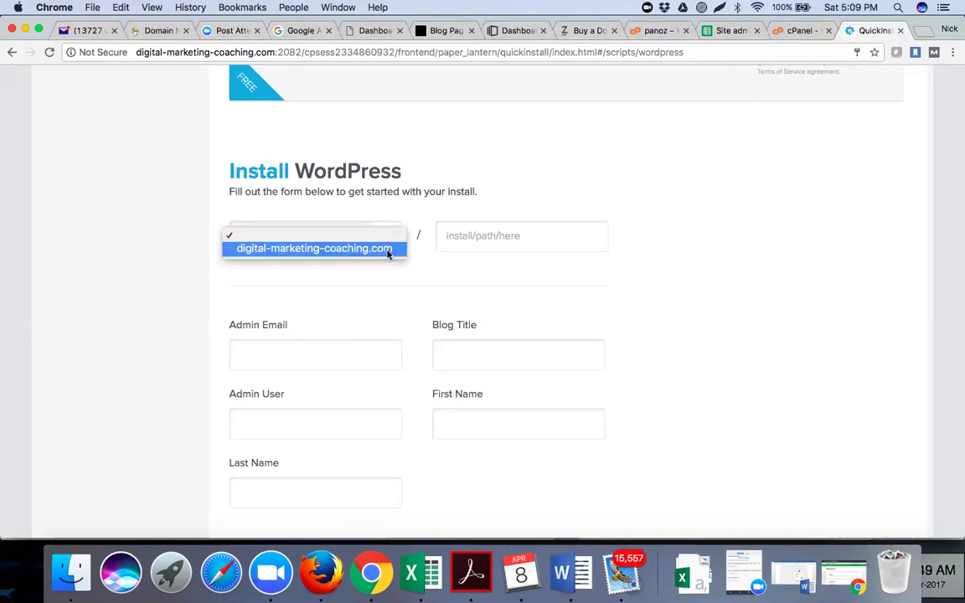
left_click(389, 251)
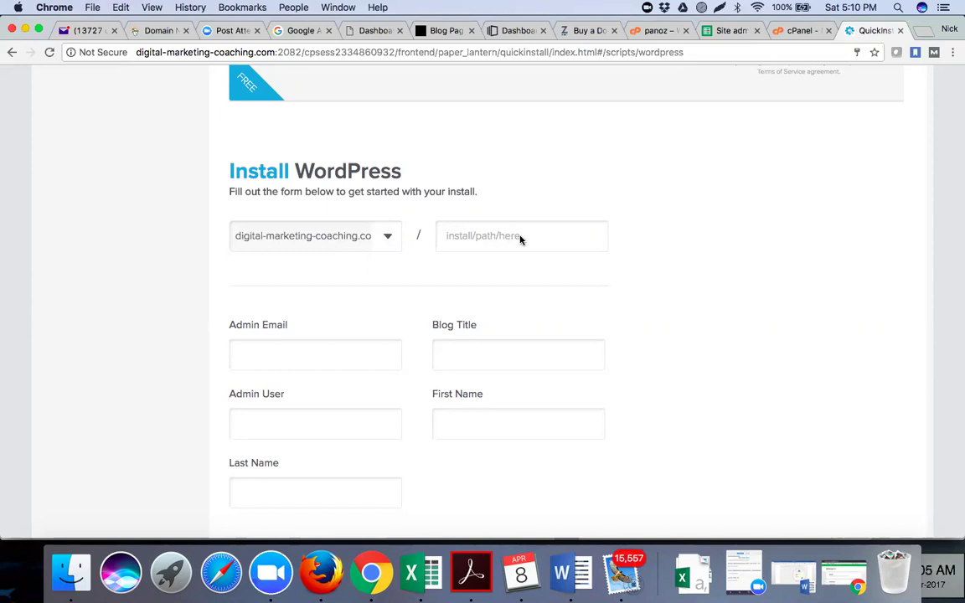
scroll(356, 294, "down", 1)
scroll(356, 293, "down", 2)
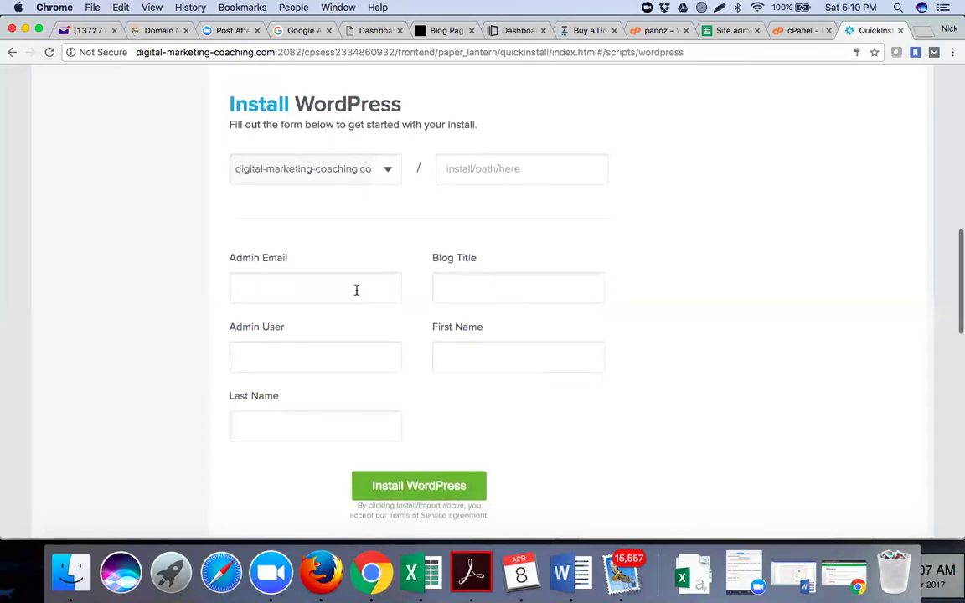
left_click(306, 290)
type("nic")
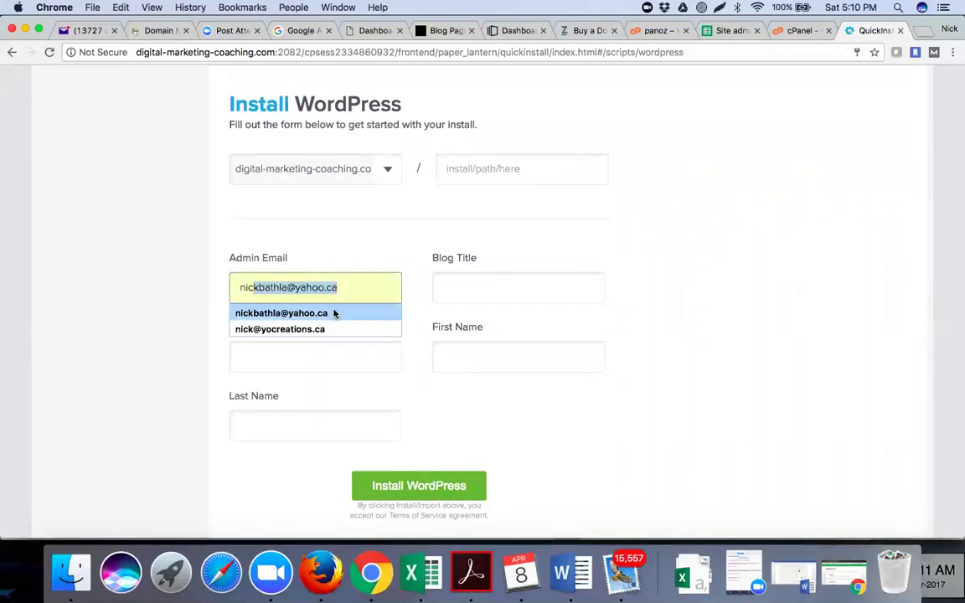
left_click(334, 313)
Set the blog title to 'Digital Marketing Coaching by' plus the owner's name, fixing the 'Marjeting' typo.
left_click(465, 285)
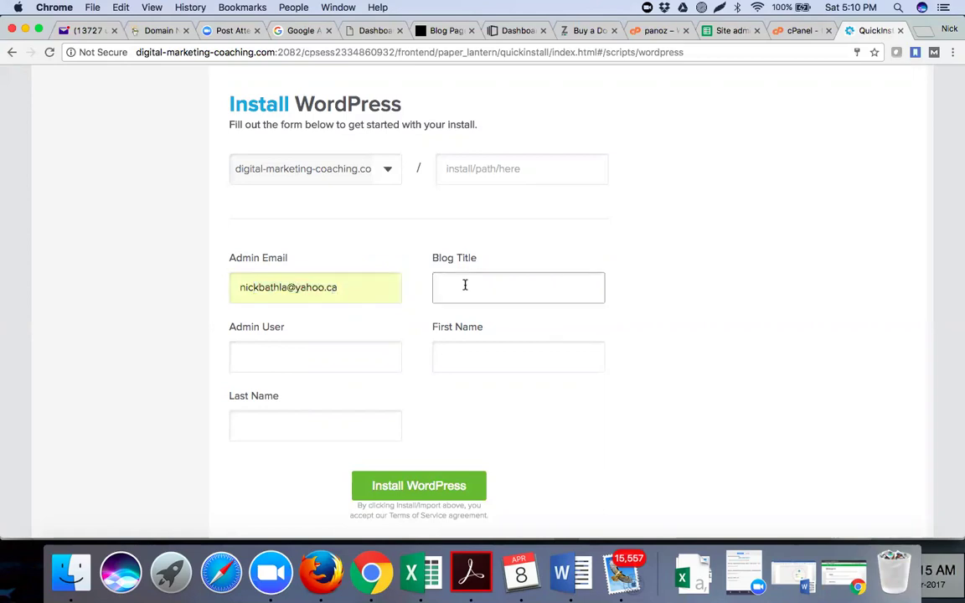
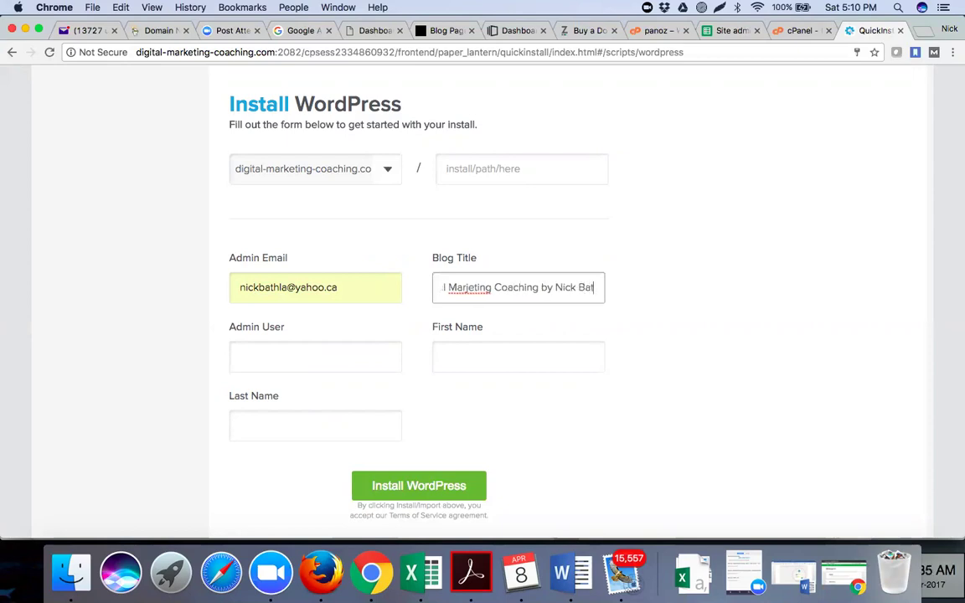
left_click(453, 287)
key("BackSpace")
type("k")
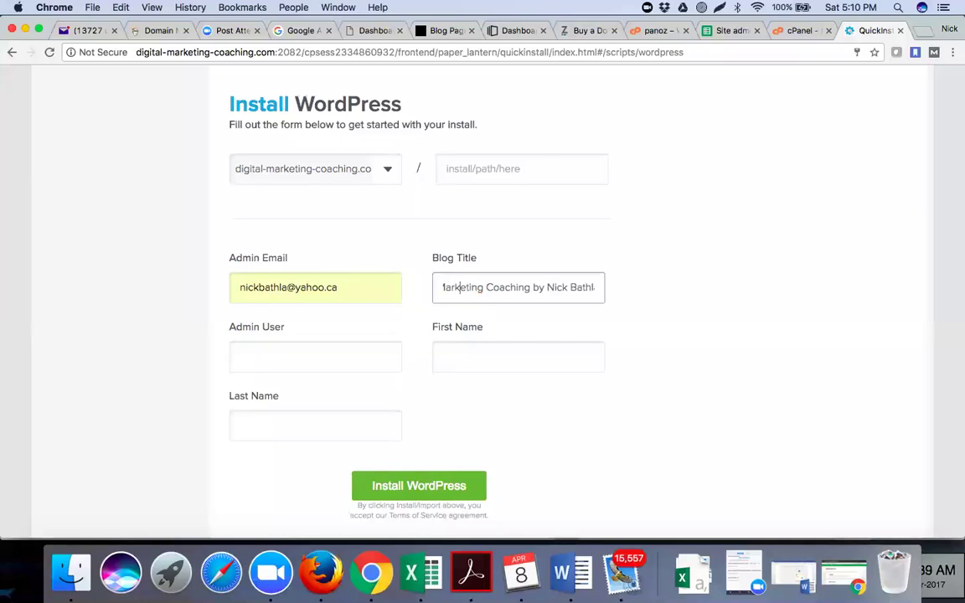
left_click(616, 323)
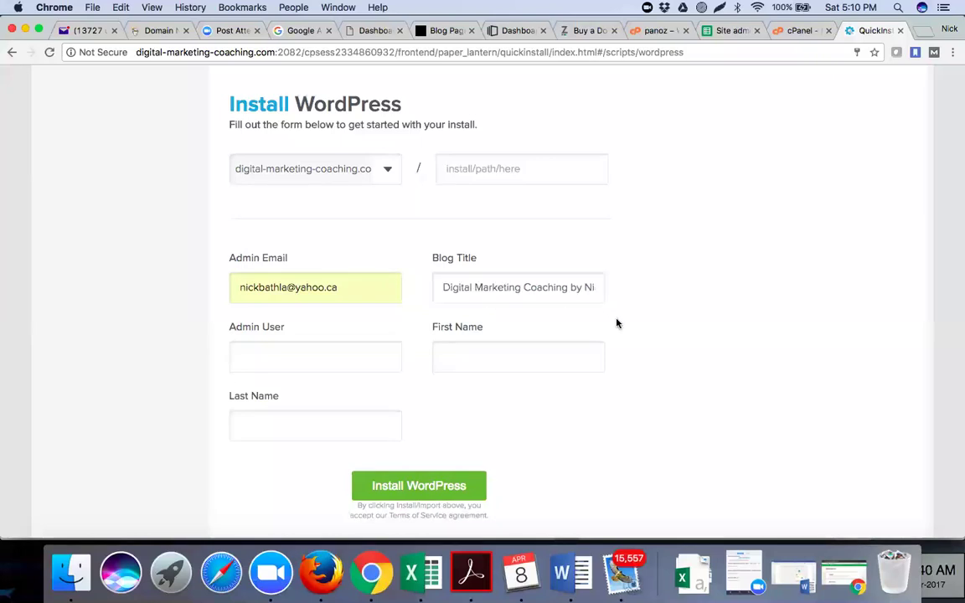
Enter the admin username and the owner's first and last names.
left_click(325, 357)
type("coach")
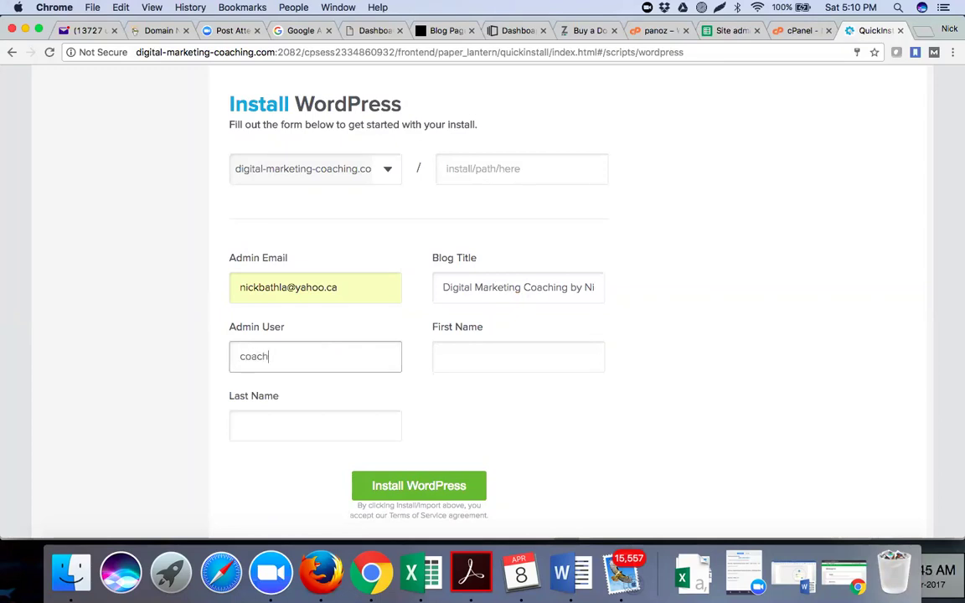
type("nick")
left_click(442, 358)
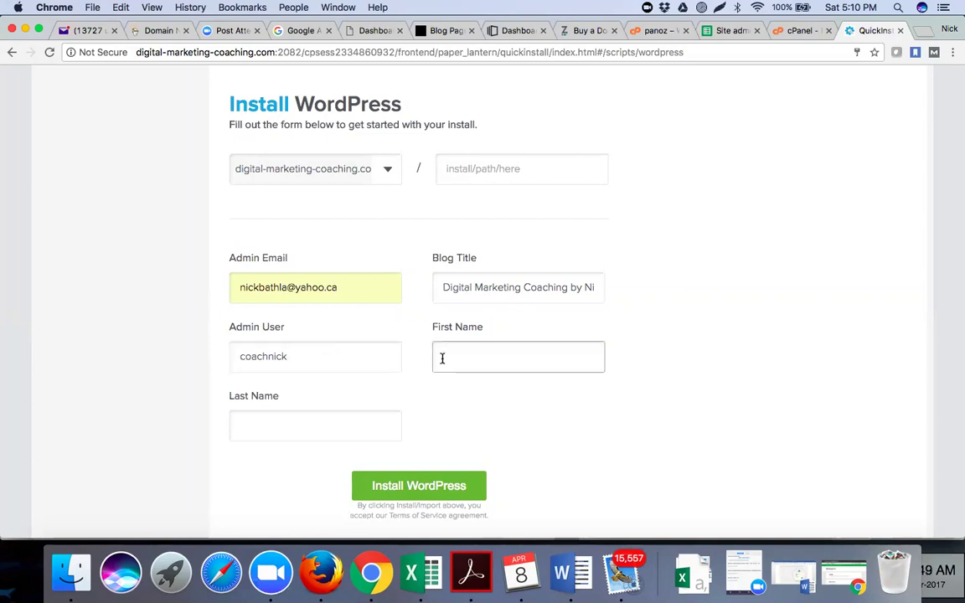
type("N")
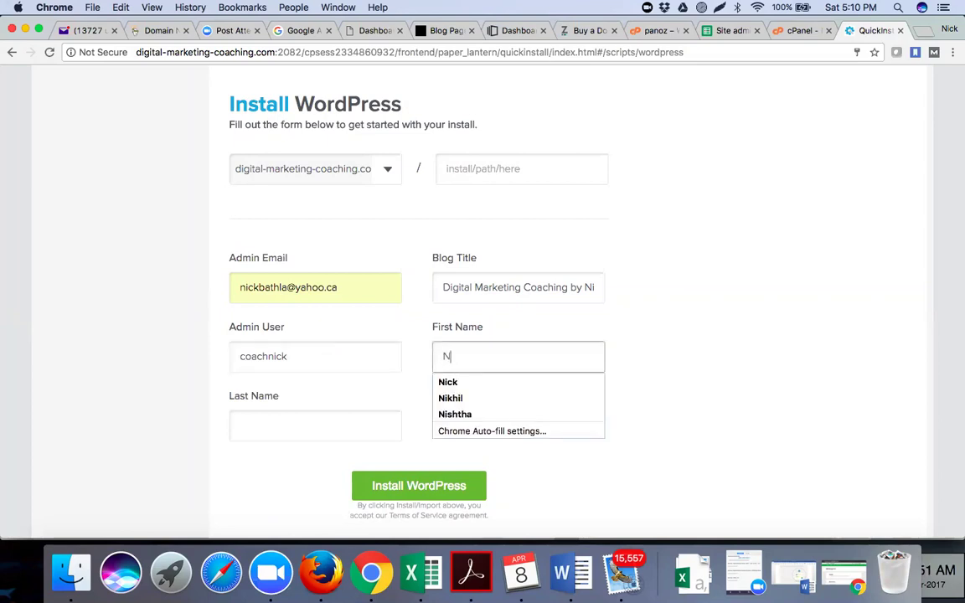
type("ick")
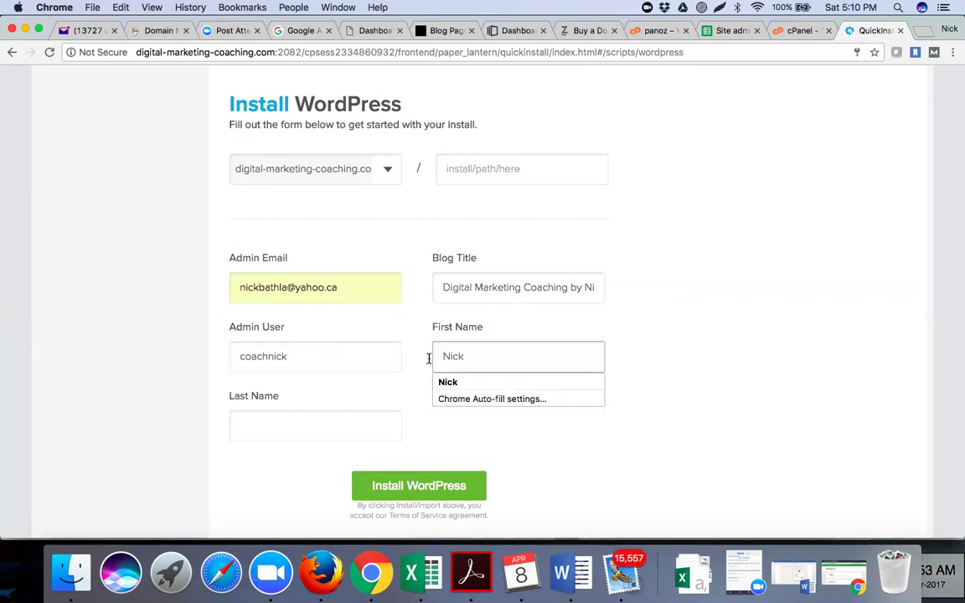
left_click(271, 421)
type("Bathl")
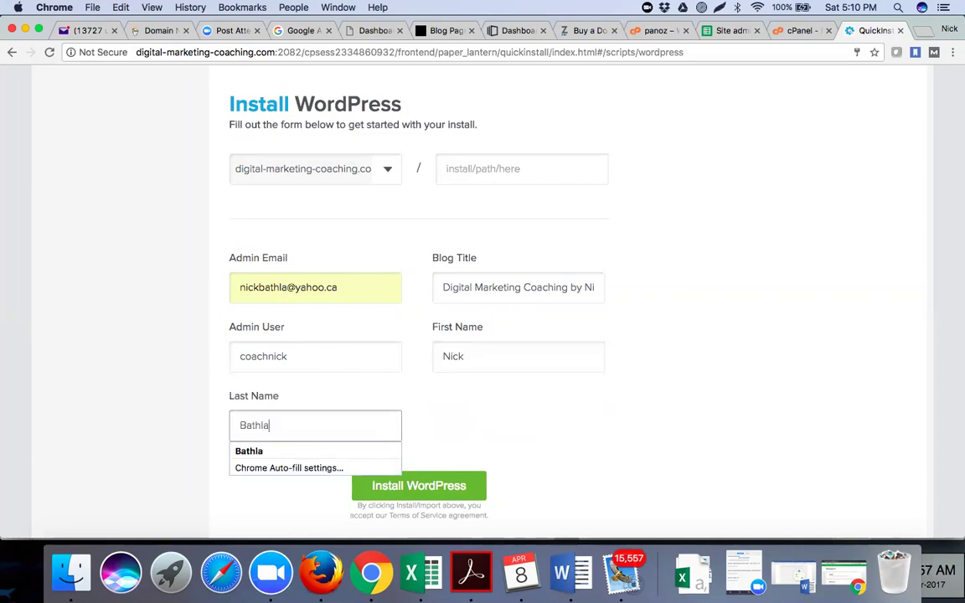
type("a")
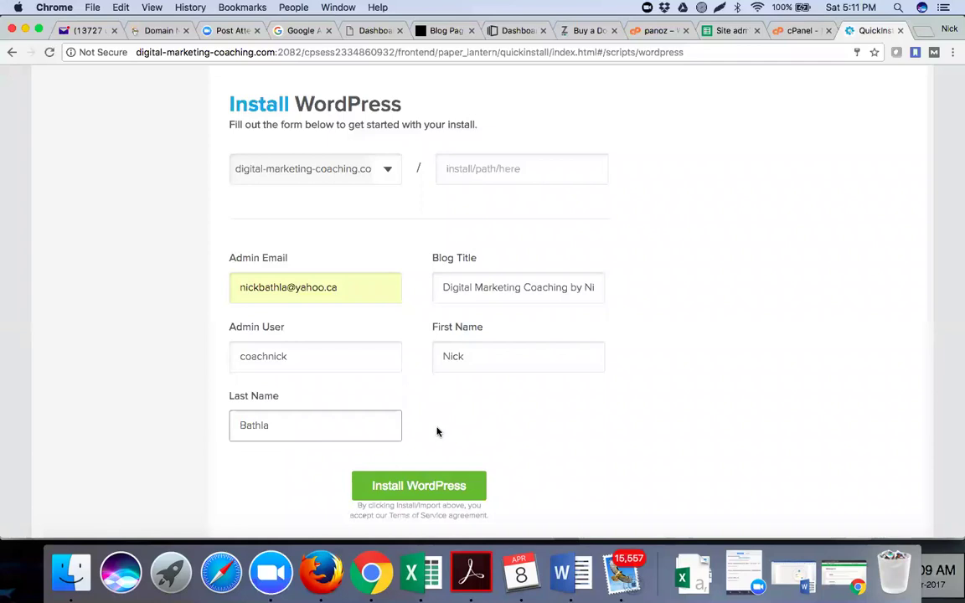
Start the WordPress installation and close the theme-upgrade popup.
left_click(424, 487)
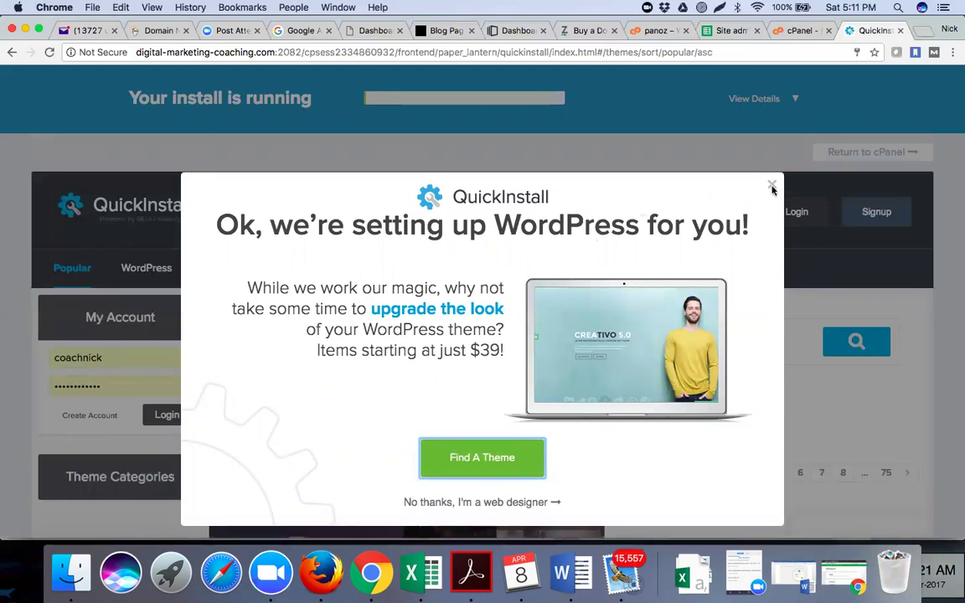
left_click(771, 186)
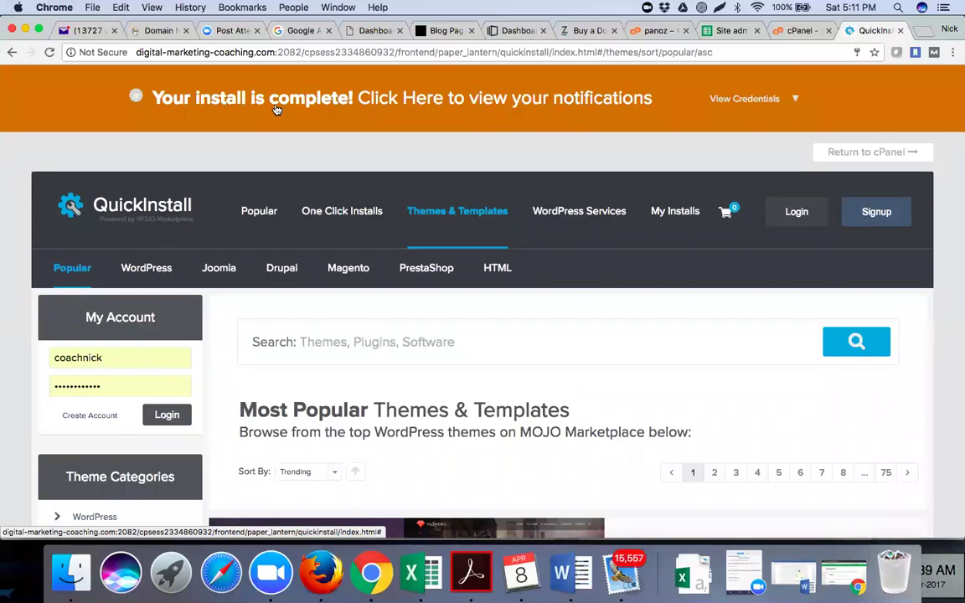
Copy the new install's admin password from View Credentials and switch to the Site admin details spreadsheet.
left_click(797, 103)
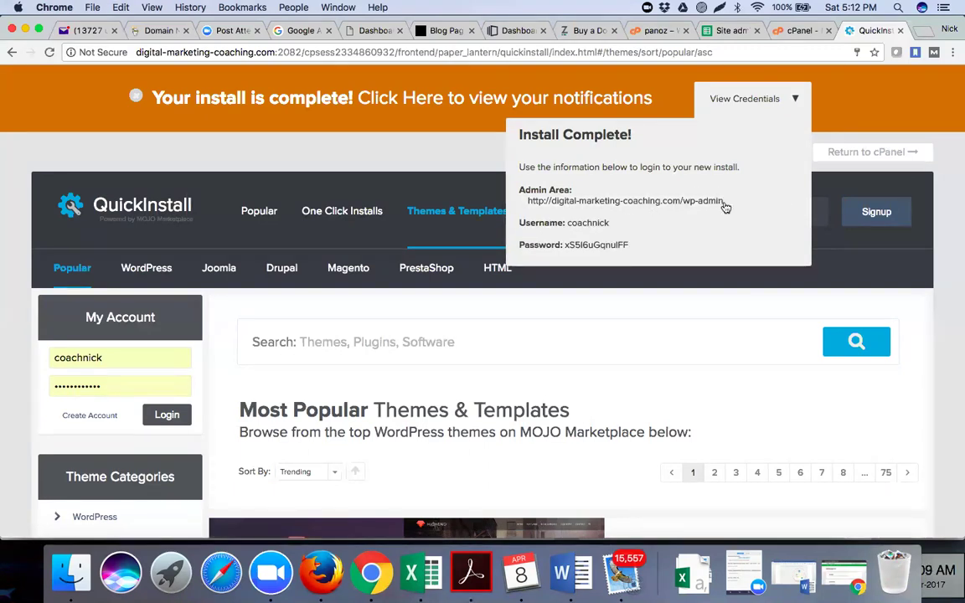
left_click_drag(629, 249, 566, 246)
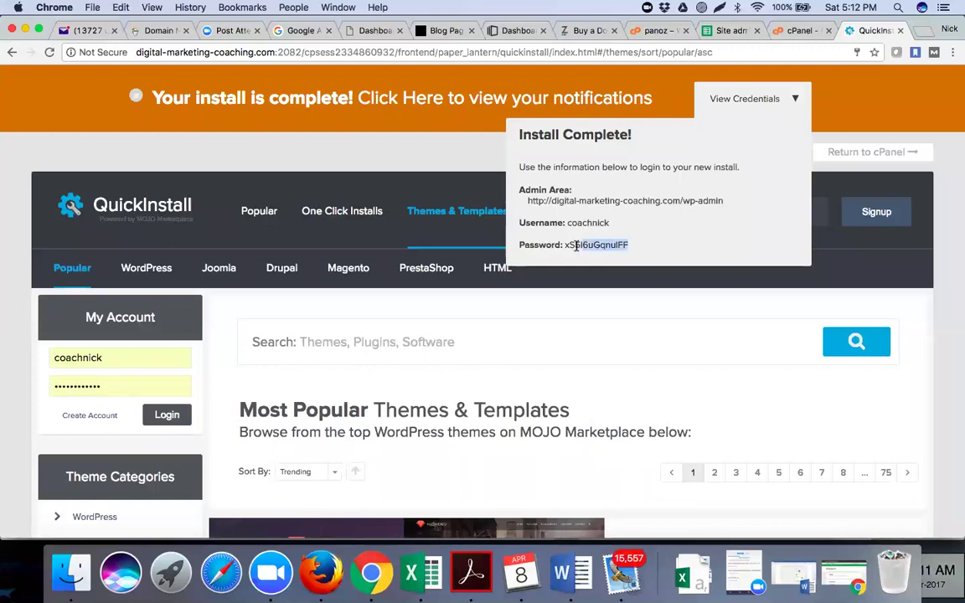
right_click(566, 247)
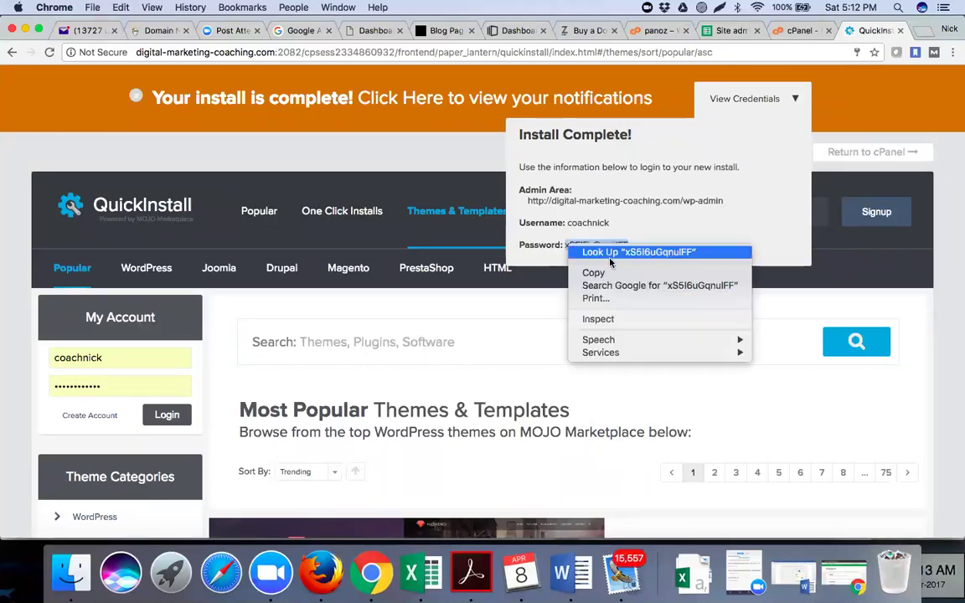
left_click(579, 273)
left_click(731, 31)
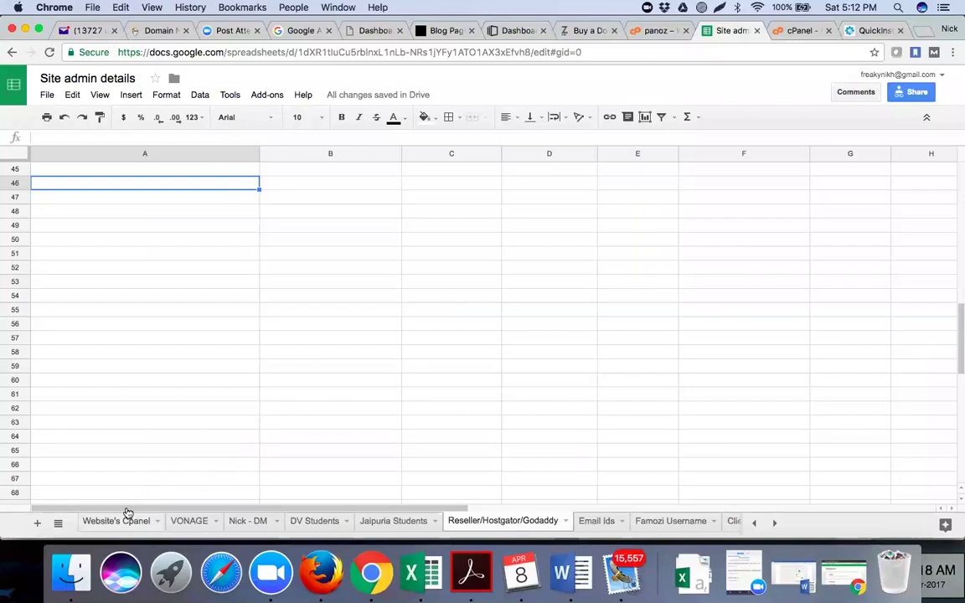
In the Website's Cpanel sheet, start a new row by typing 'digital' into cell A195.
left_click(125, 516)
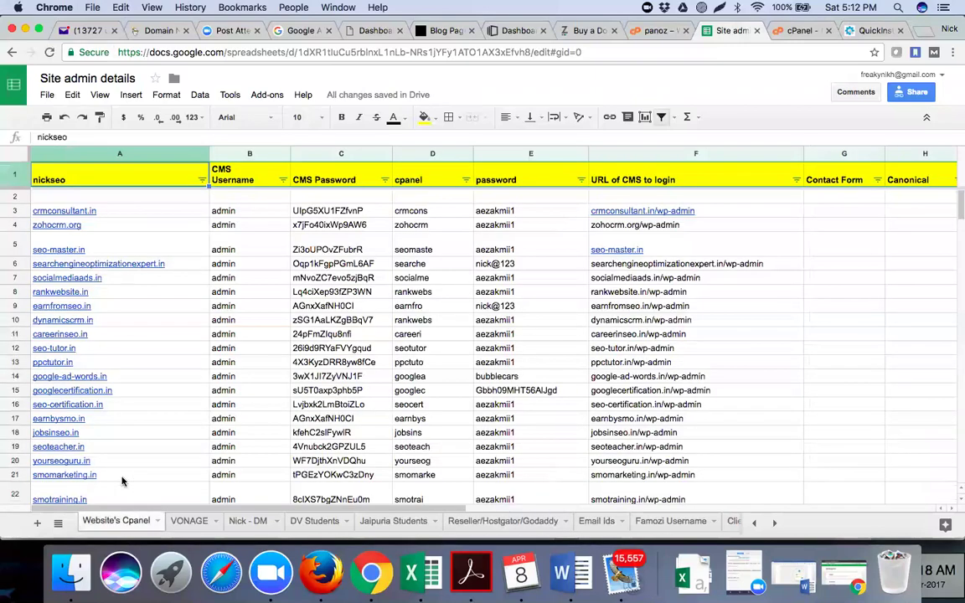
scroll(122, 480, "down", 20)
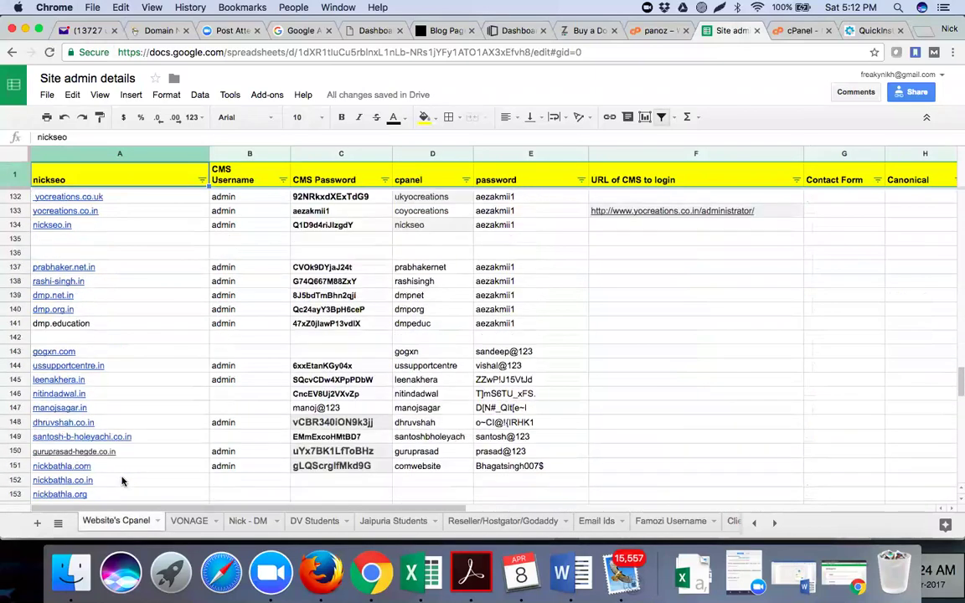
scroll(121, 480, "down", 20)
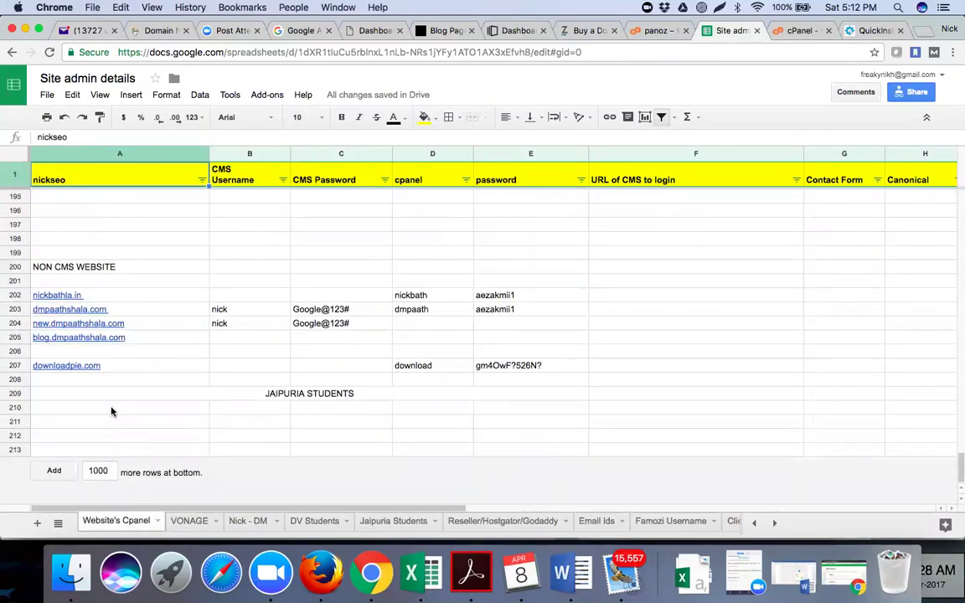
left_click(112, 408)
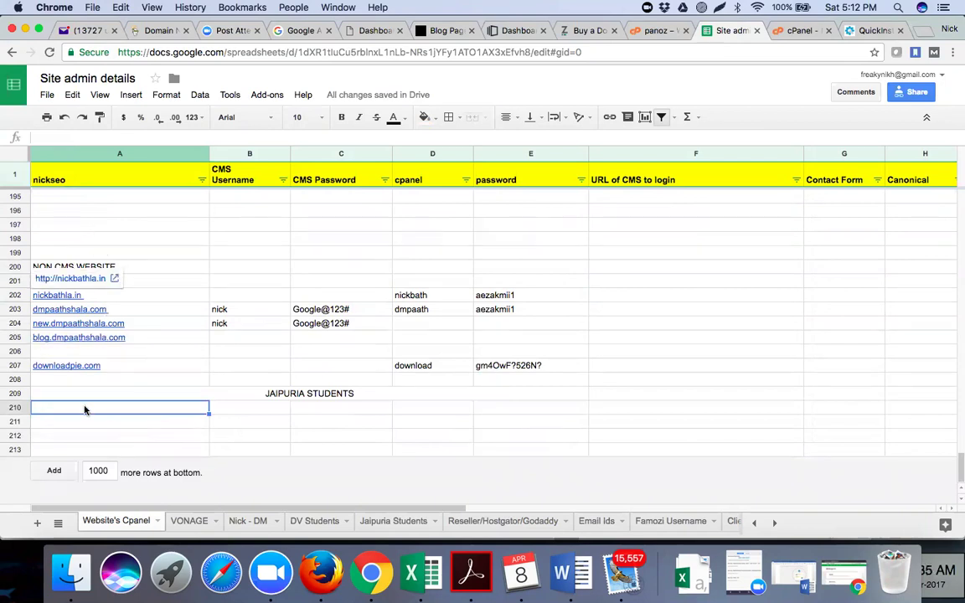
scroll(84, 410, "up", 3)
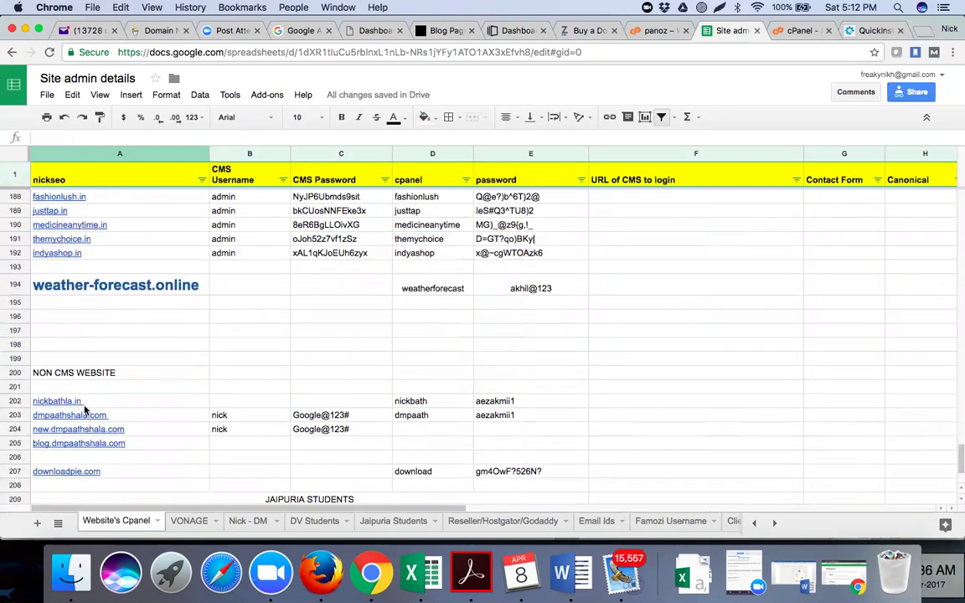
scroll(84, 409, "up", 3)
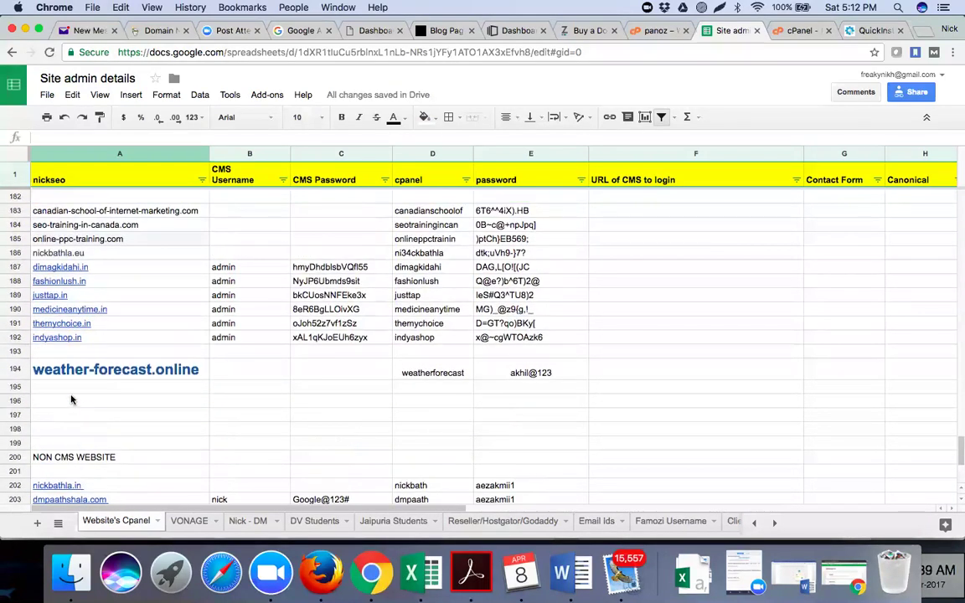
scroll(71, 400, "up", 1)
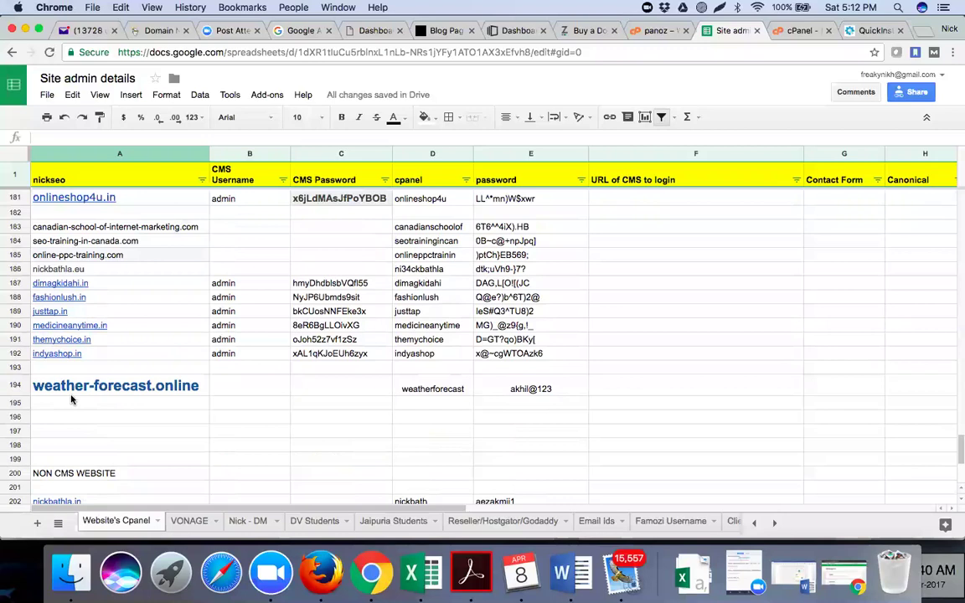
left_click(62, 404)
type("digital")
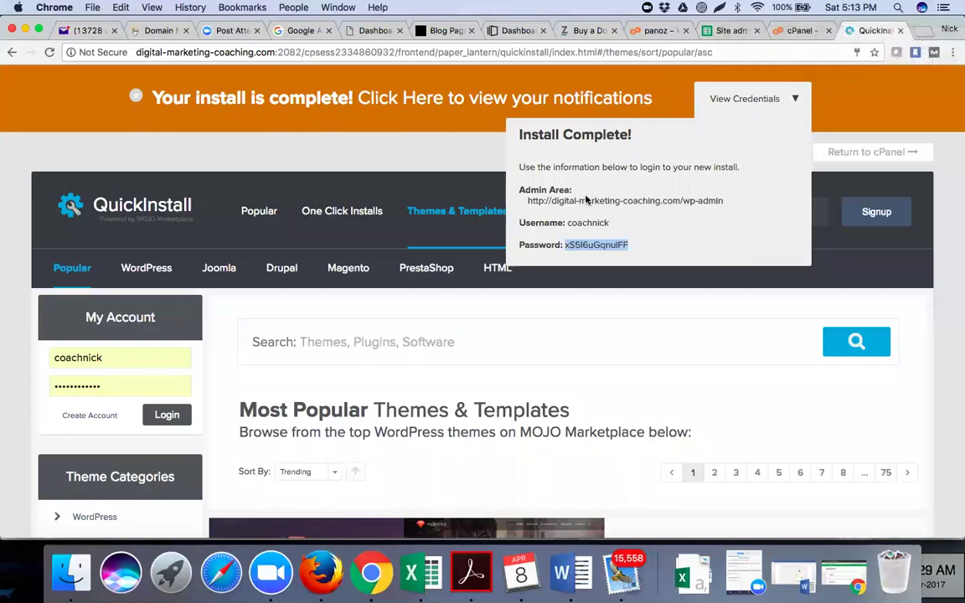
Open the new site's wp-admin login page, glancing back at the install credentials.
left_click(689, 202)
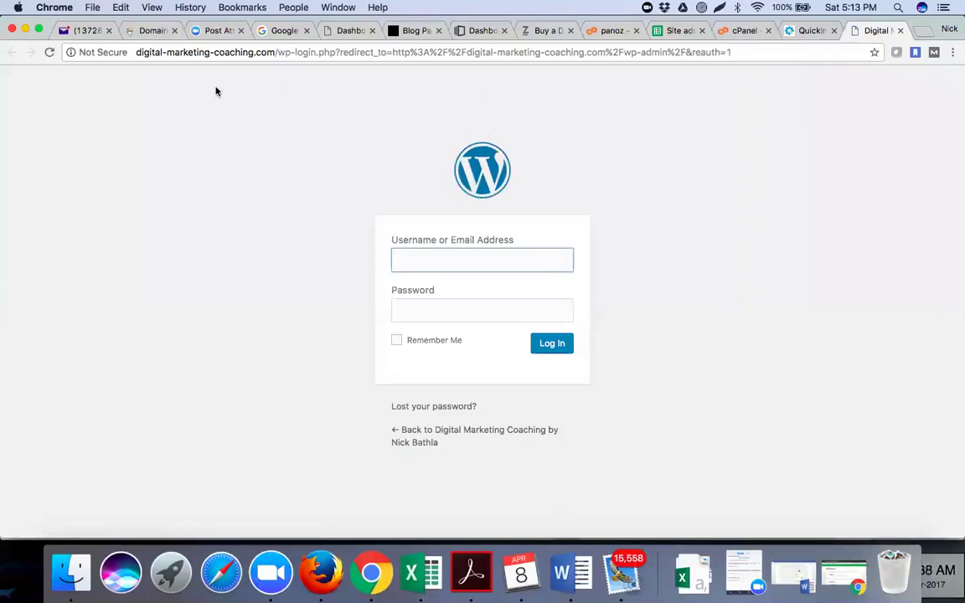
key("ctrl+shift+Tab")
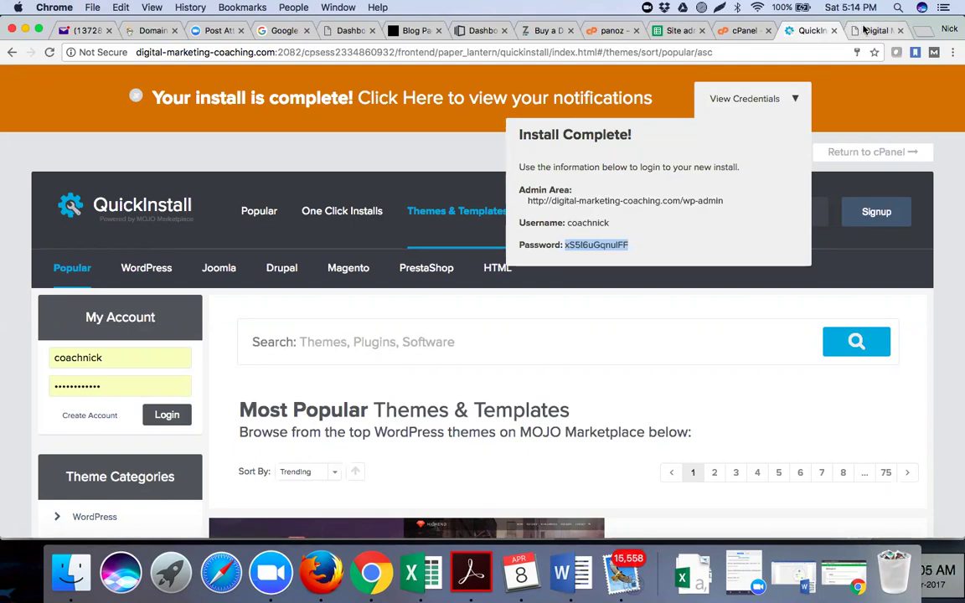
key("ctrl+Tab")
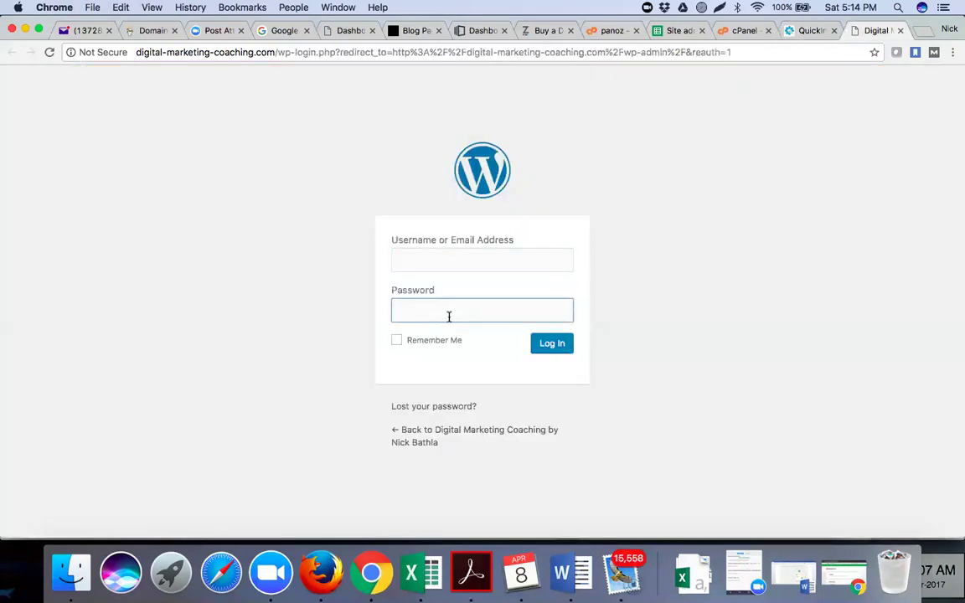
Attempt login with the pasted password, username 'admin' and Remember Me, getting an invalid-username error.
key("super+v")
left_click(435, 261)
type("ad")
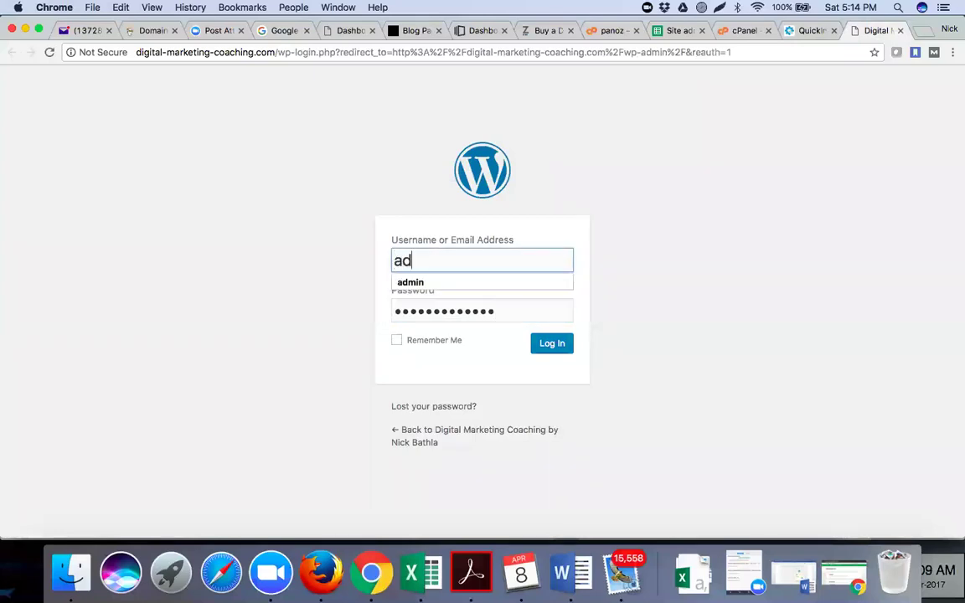
key("BackSpace")
type("dmin")
left_click(368, 403)
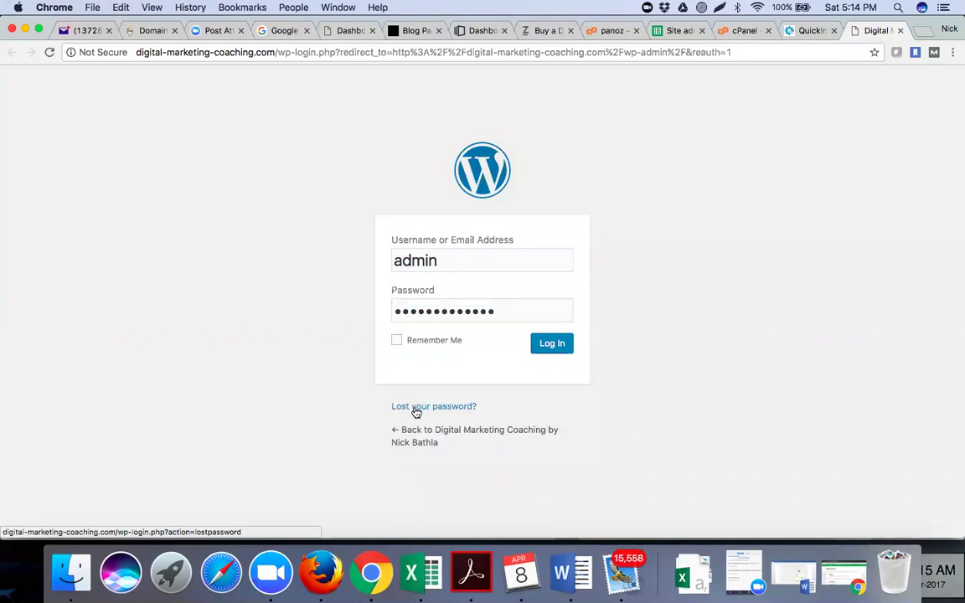
left_click(397, 342)
left_click(548, 345)
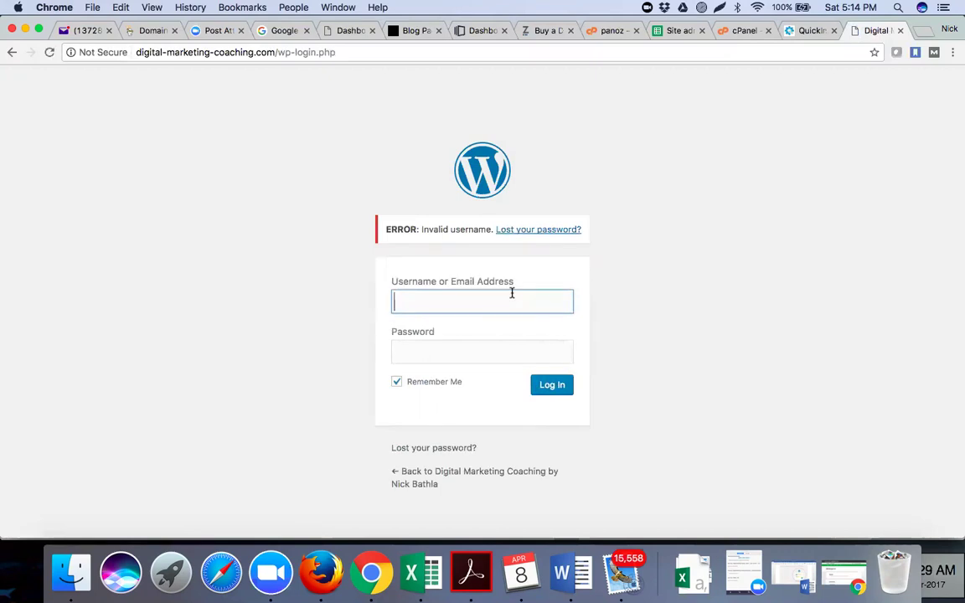
Recheck the install credentials and enter the admin username on the WordPress login page.
left_click(805, 31)
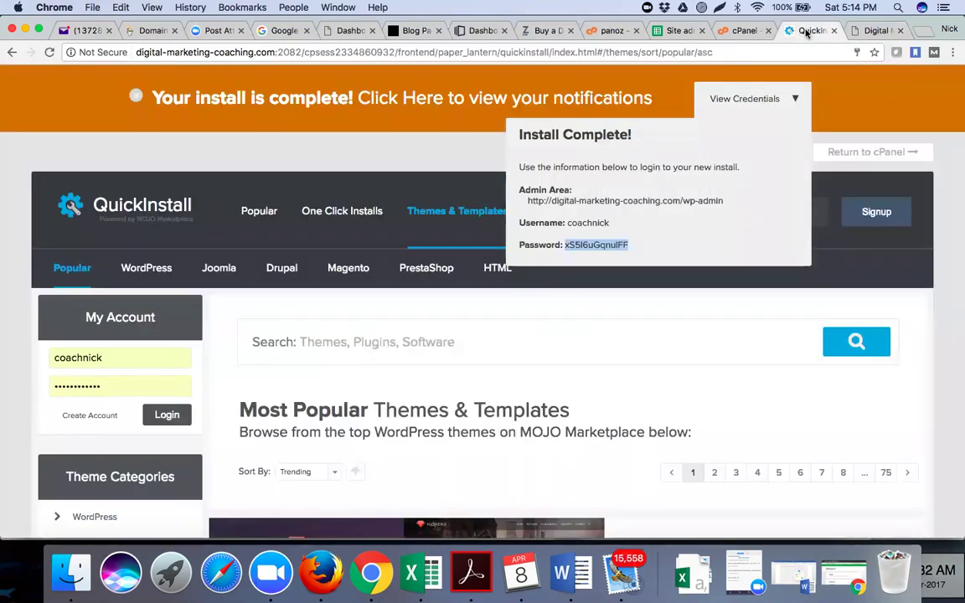
left_click(855, 31)
type("coachnick")
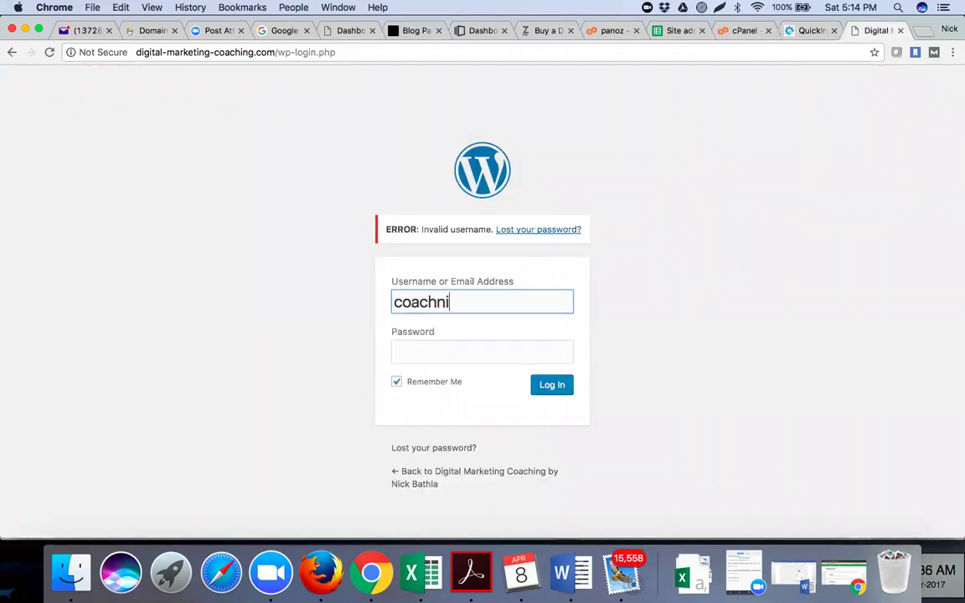
left_click(460, 351)
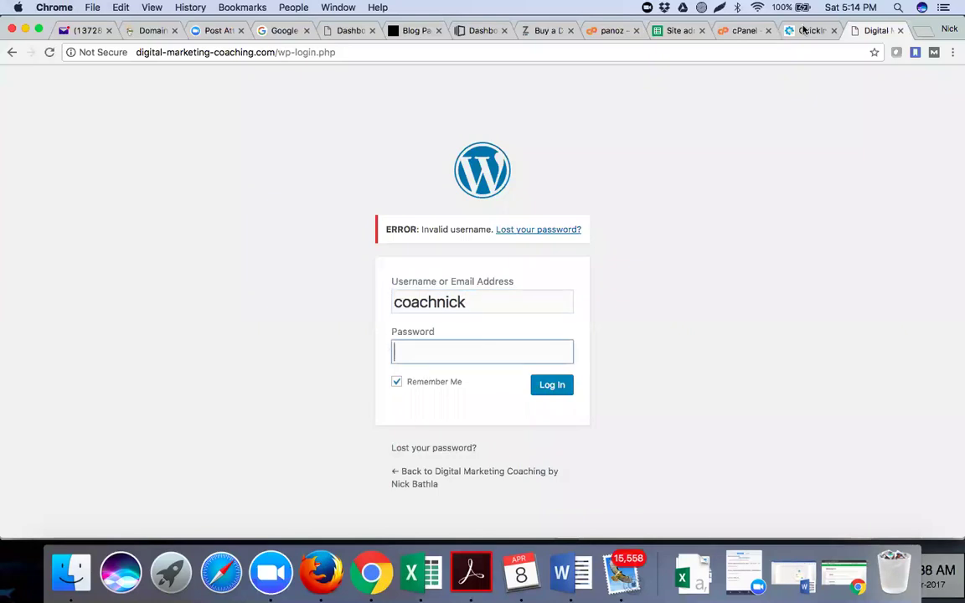
Copy the generated admin password from QuickInstall, paste it into the login form and log in.
key("ctrl+shift+Tab")
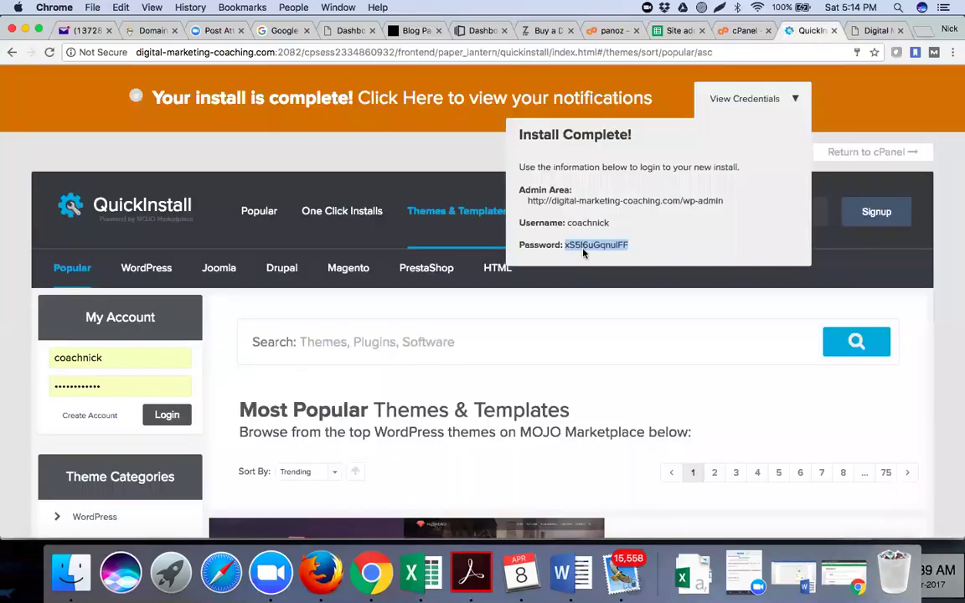
right_click(578, 250)
left_click(590, 275)
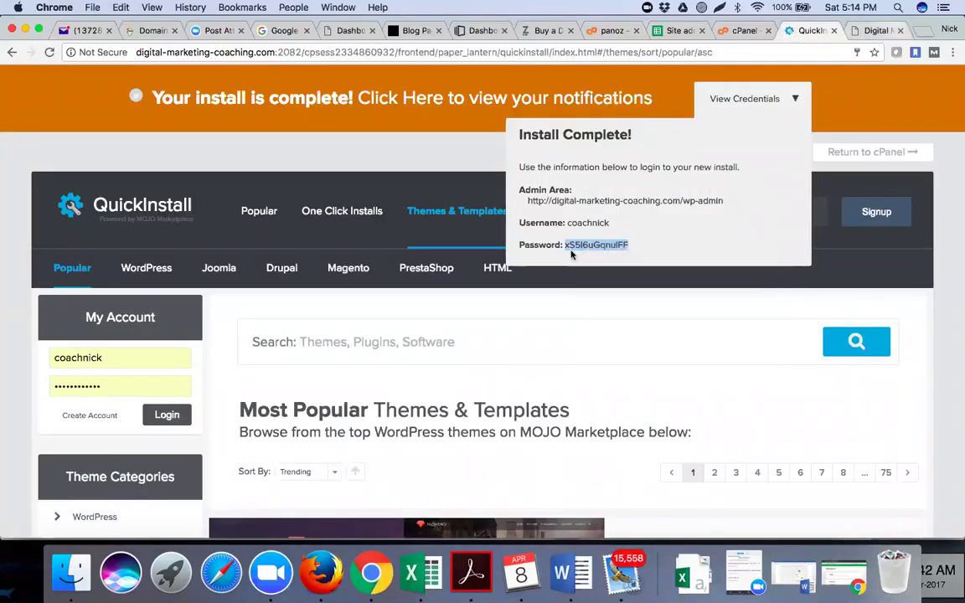
key("ctrl+Tab")
key("super+v")
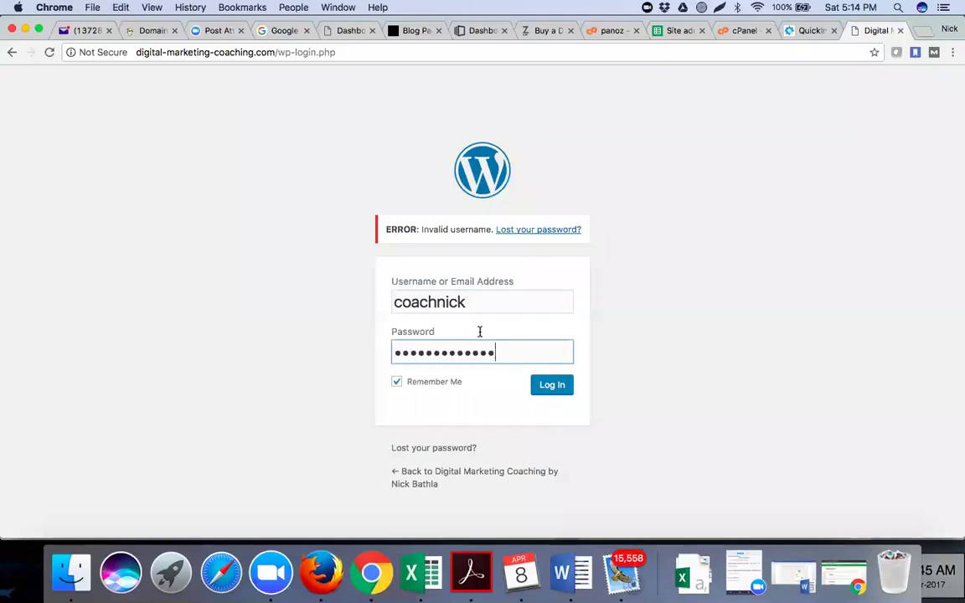
left_click(542, 385)
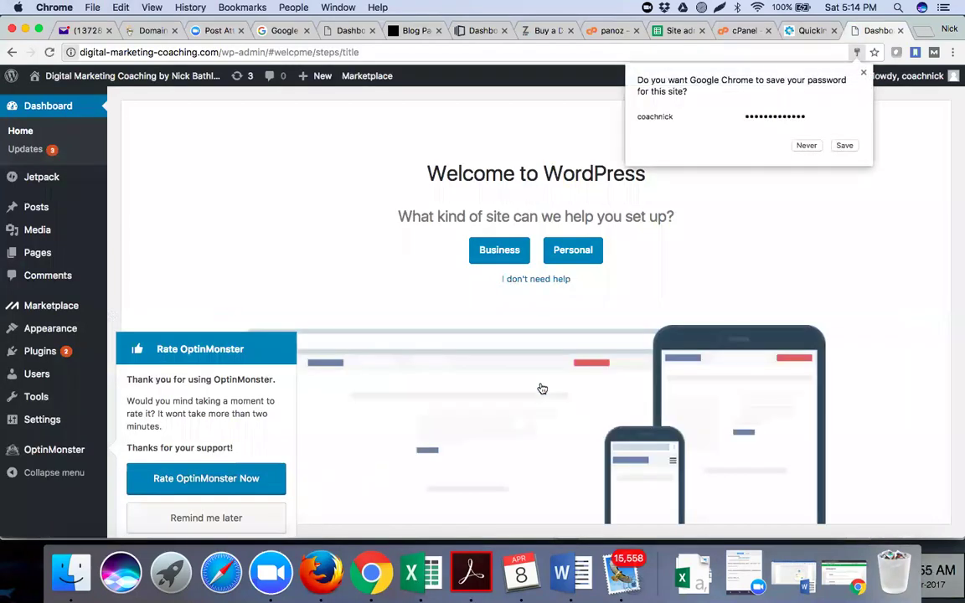
Save the login in Chrome and choose "I don't need help" to skip the Welcome setup.
left_click(844, 146)
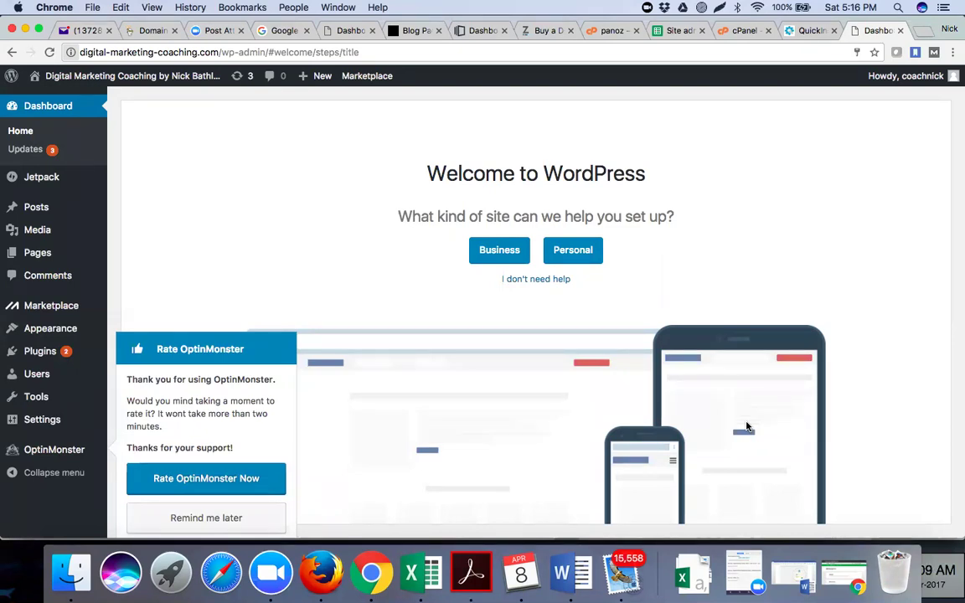
left_click(530, 281)
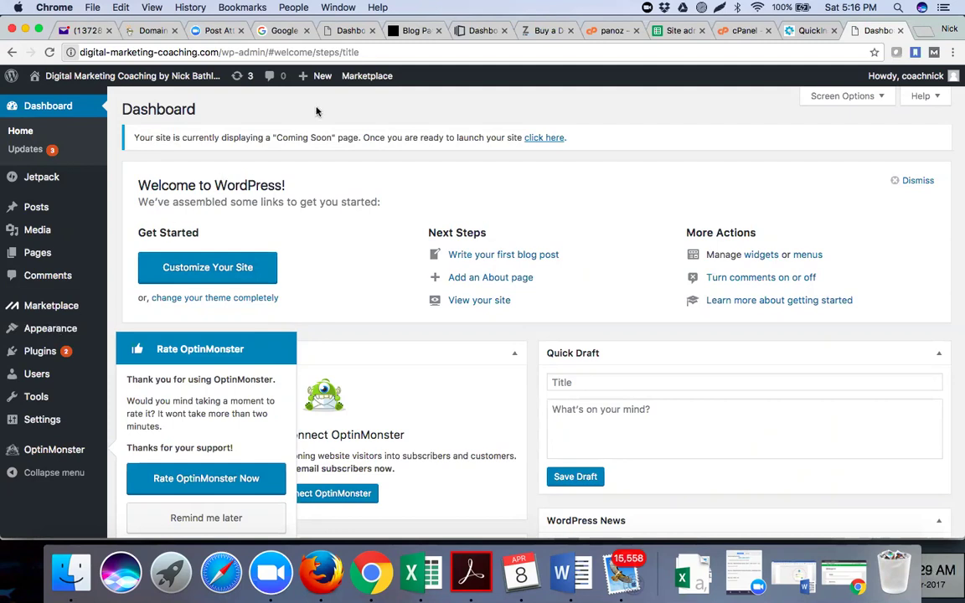
Open Visit Site in a new tab, look over the "Hello world!" homepage, and return to the Dashboard.
mouse_move(158, 76)
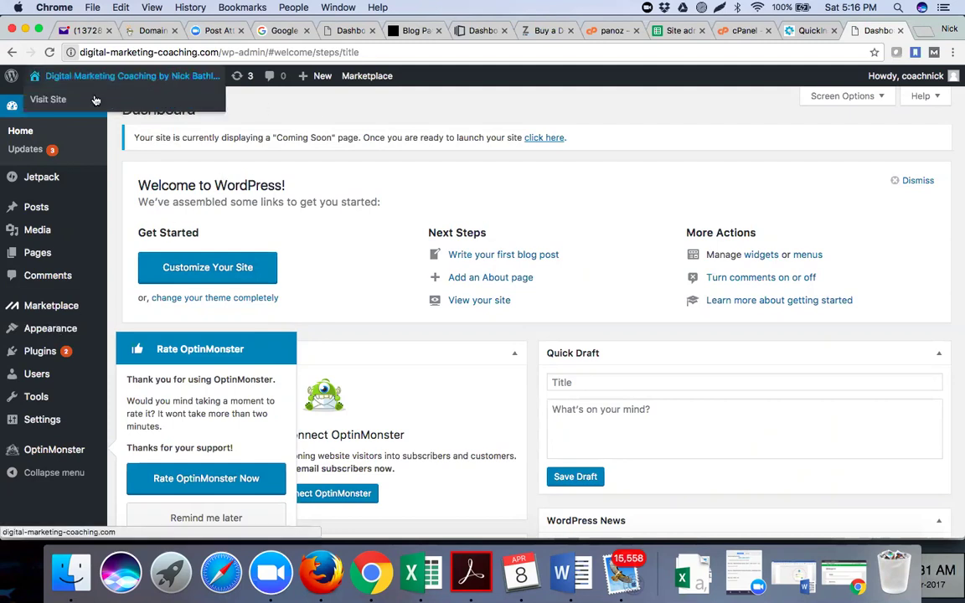
right_click(47, 103)
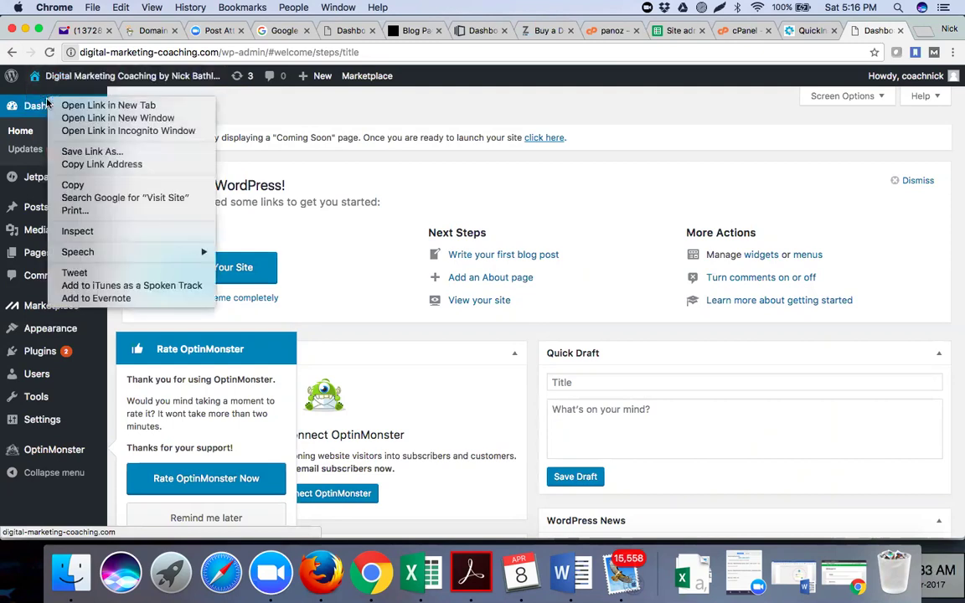
left_click(69, 106)
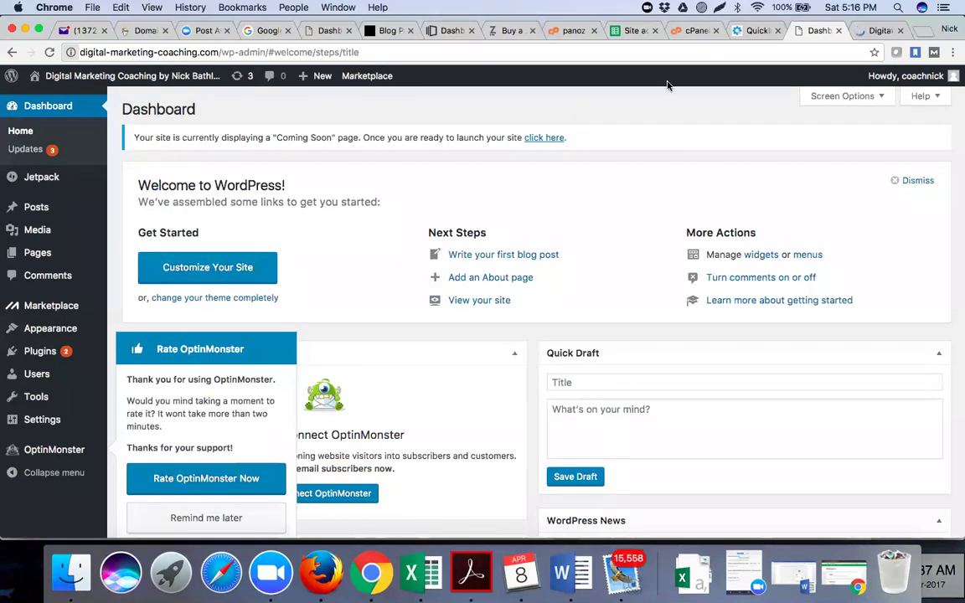
left_click(867, 31)
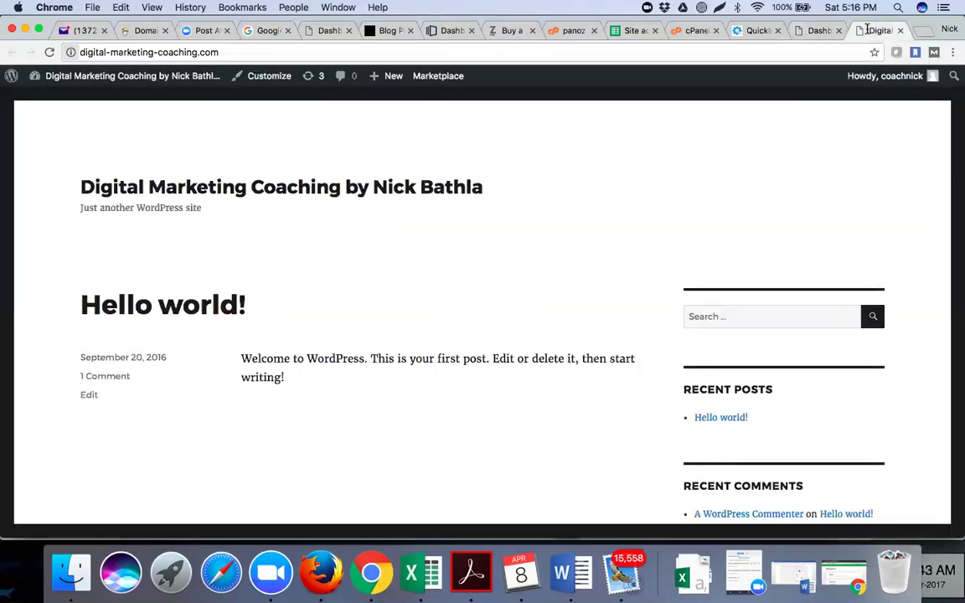
scroll(490, 270, "down", 2)
scroll(490, 271, "down", 10)
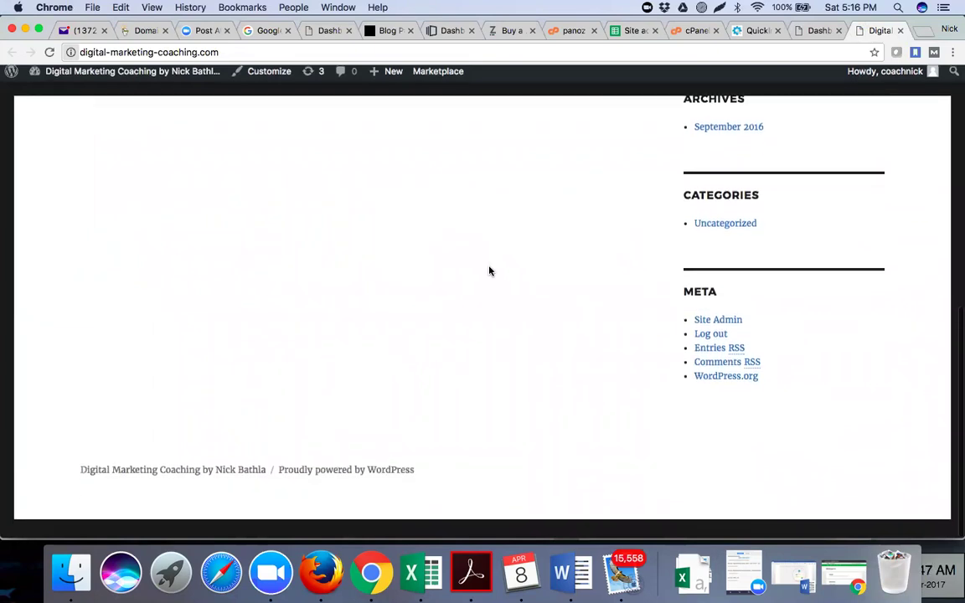
scroll(490, 270, "up", 10)
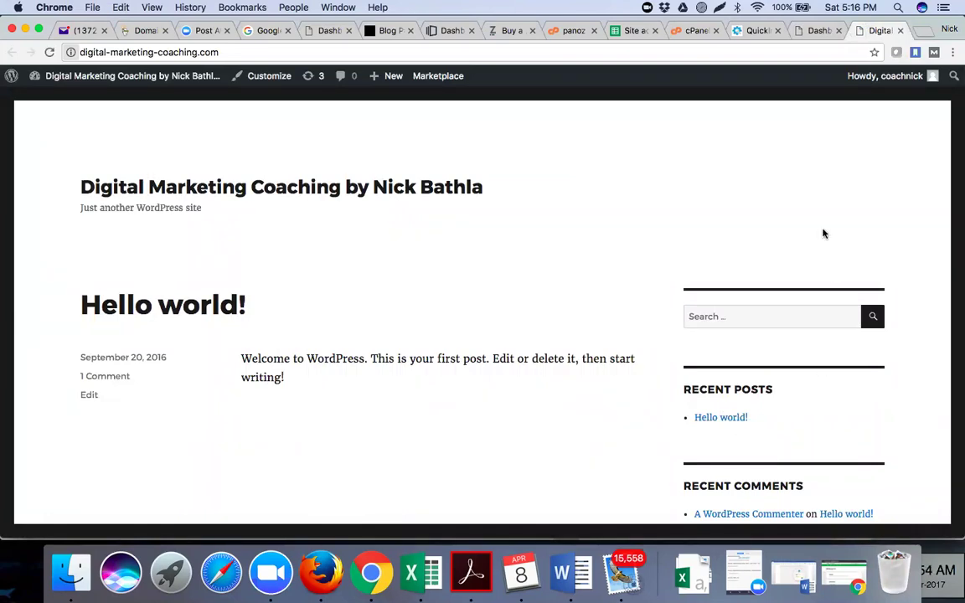
left_click(809, 32)
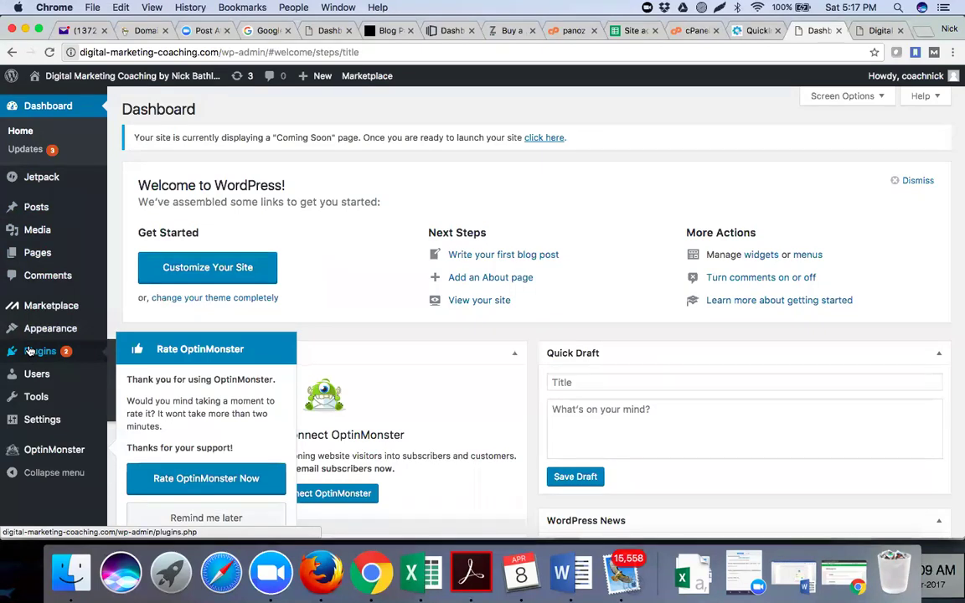
Postpone the Rate OptinMonster popup with "Remind me later" and go to Appearance > Themes.
mouse_move(30, 327)
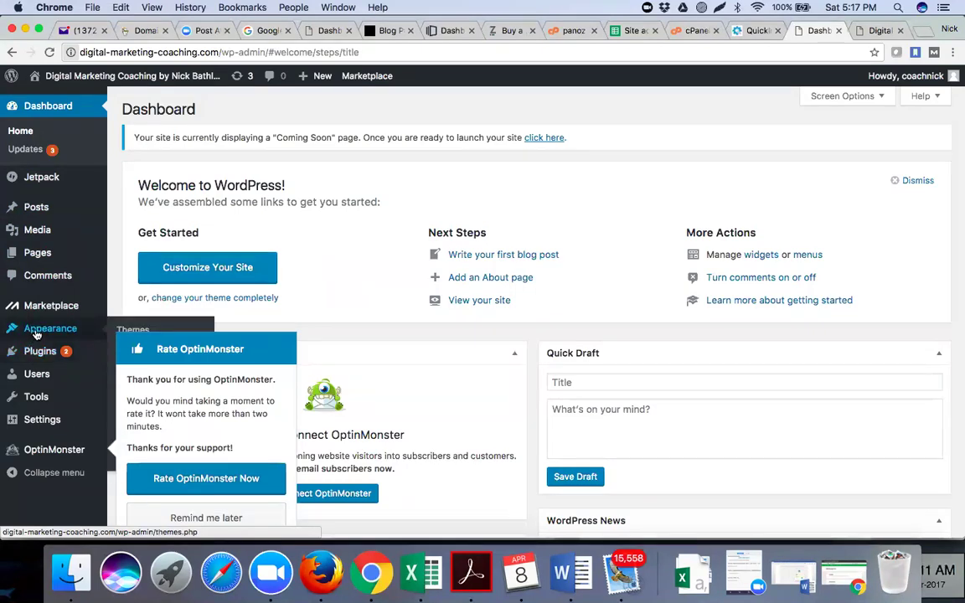
left_click(214, 520)
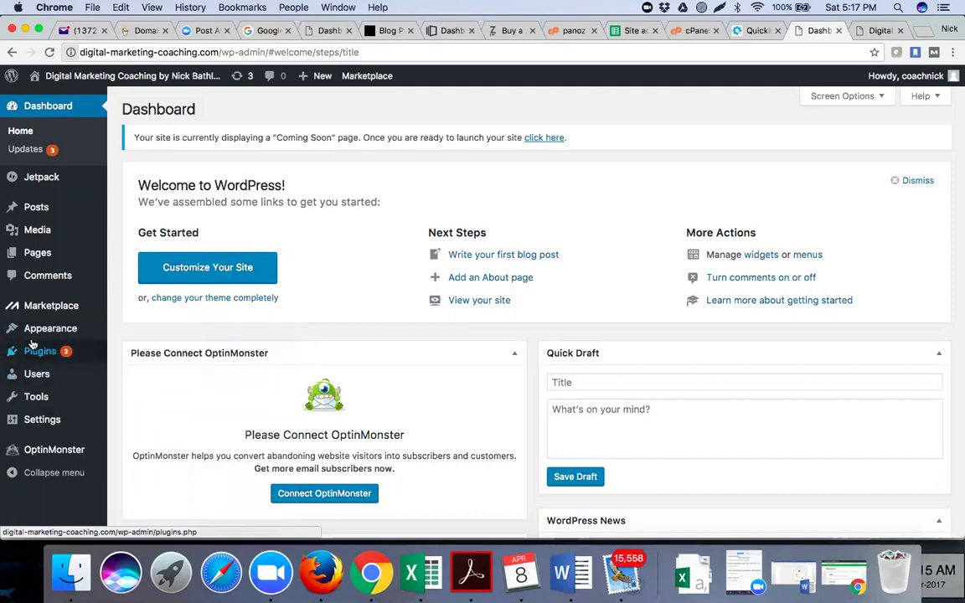
mouse_move(31, 333)
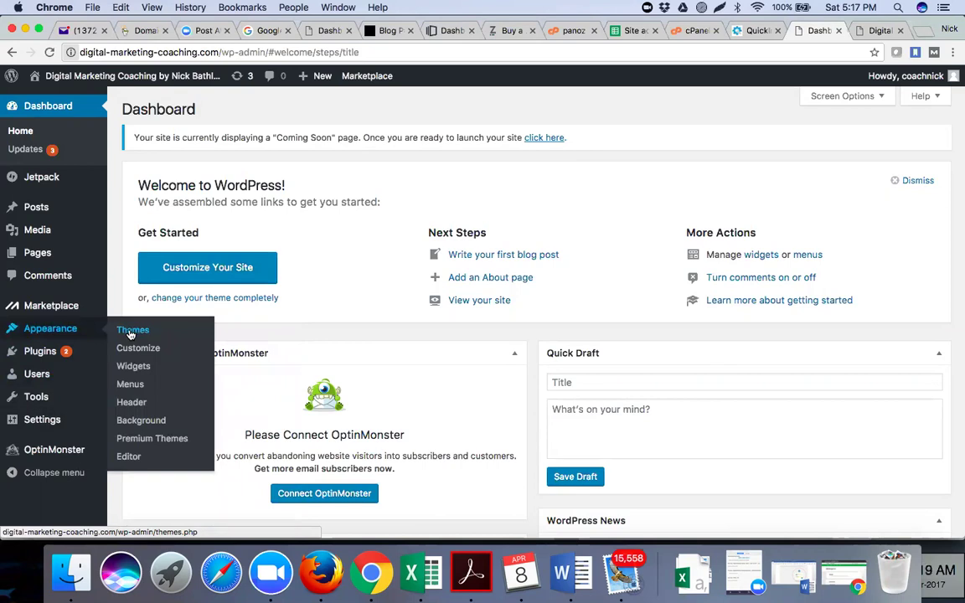
left_click(132, 334)
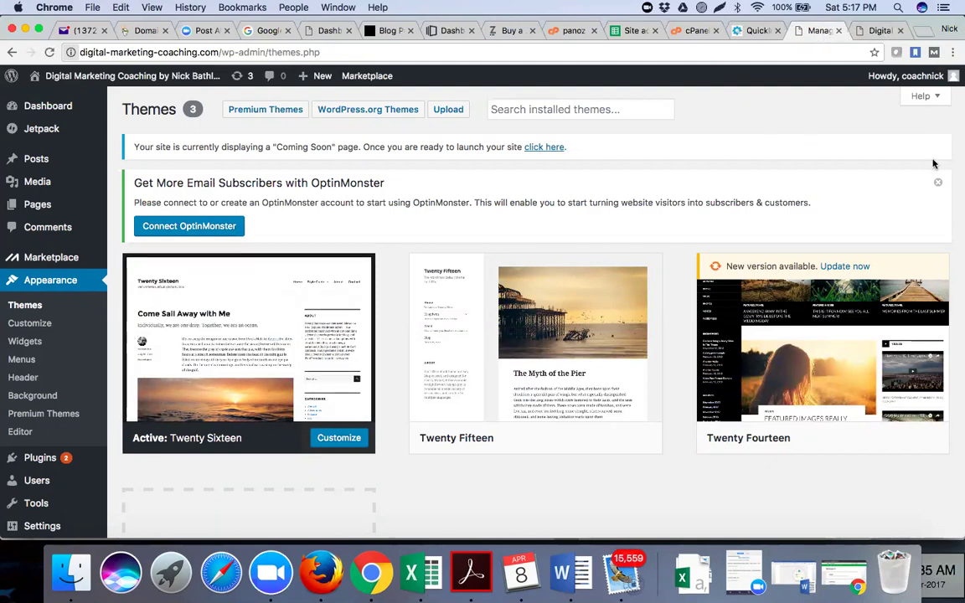
Close the OptinMonster connection notice and launch the site out of Coming Soon mode.
left_click(937, 185)
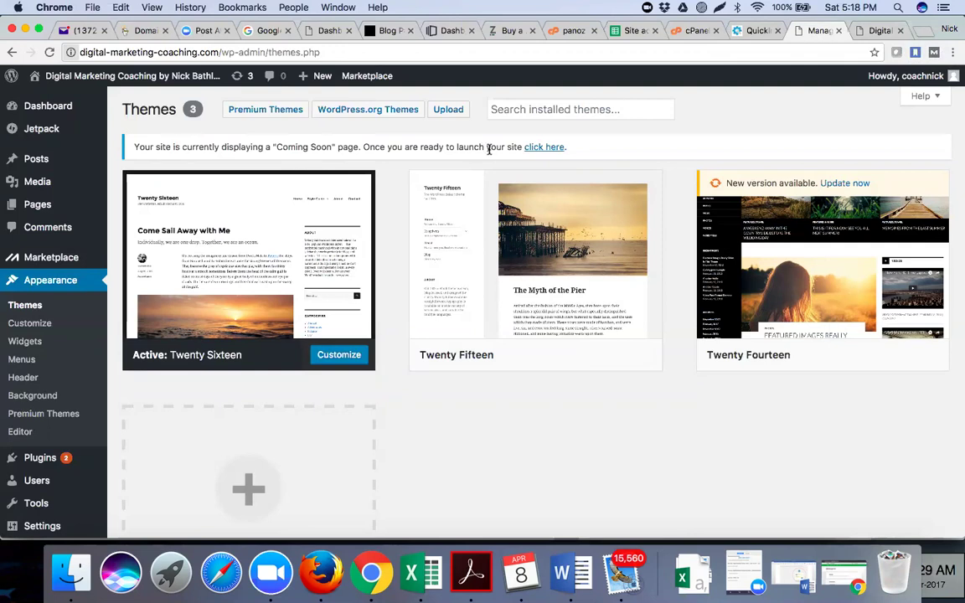
left_click(549, 149)
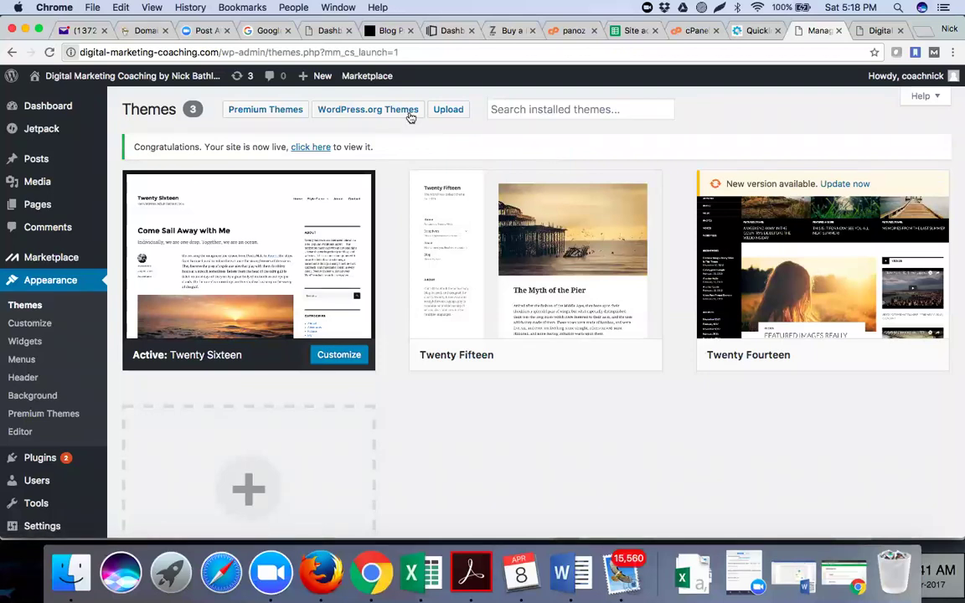
Open the live site from the Congratulations notice and reload its front page.
left_click(307, 153)
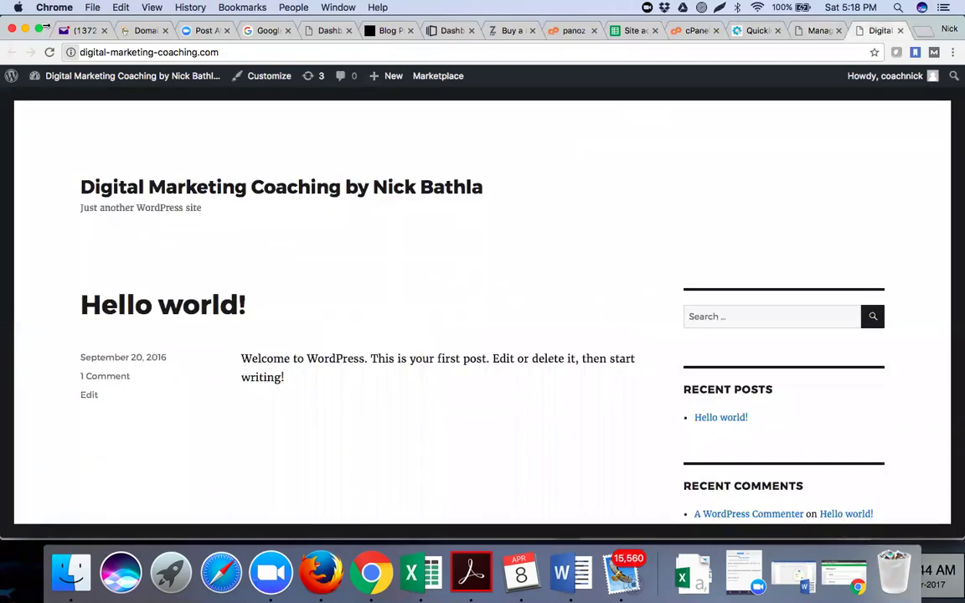
left_click(49, 53)
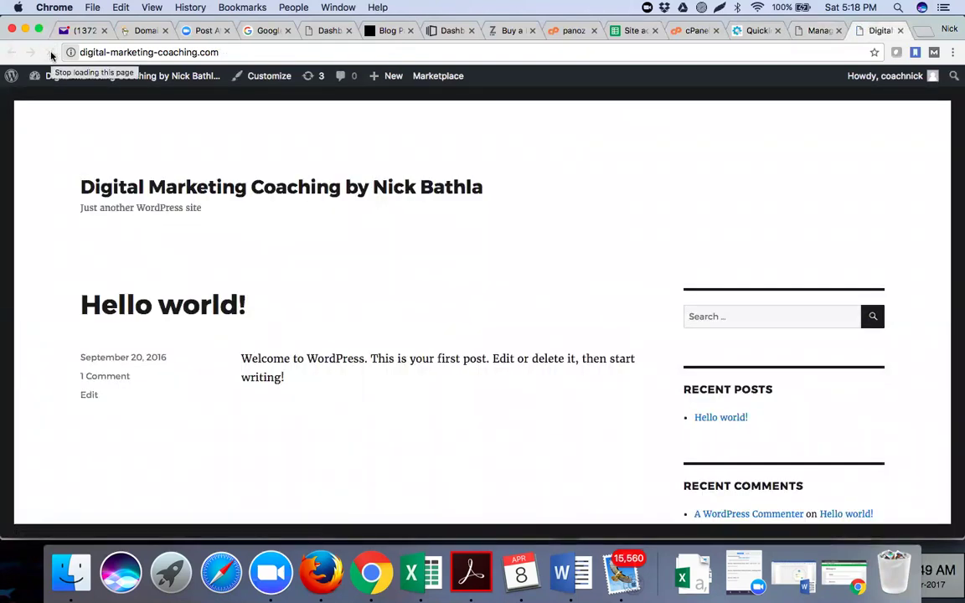
Return to the Manage Themes tab and scroll down to the Add New Theme card.
left_click(817, 32)
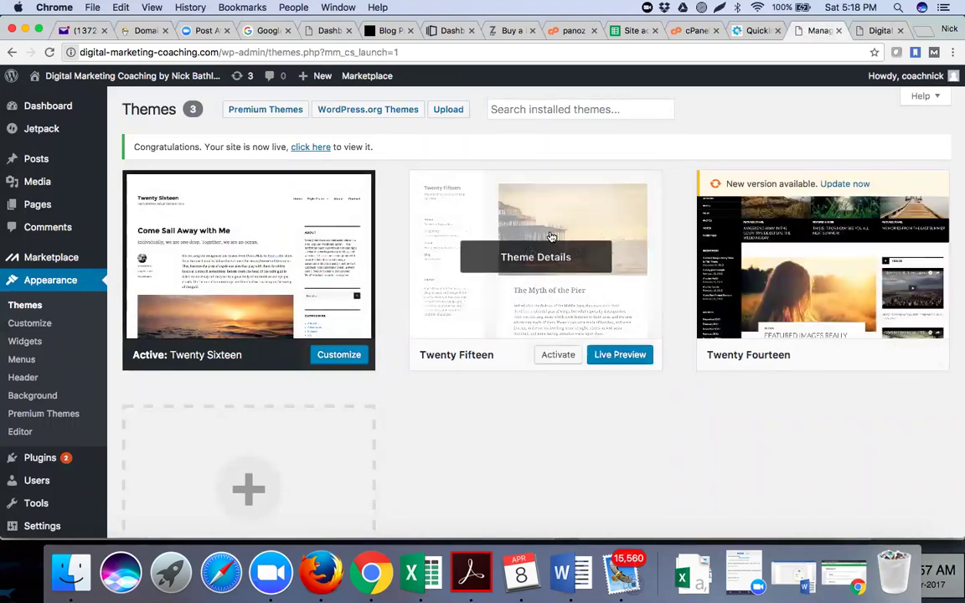
scroll(553, 237, "down", 1)
scroll(551, 237, "down", 2)
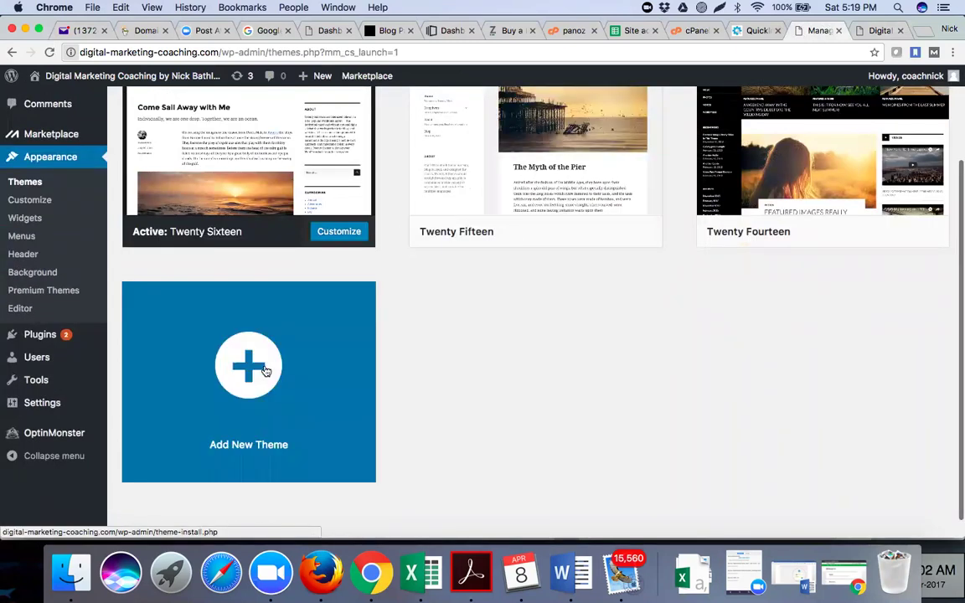
Open Add New Theme and scroll through the Featured themes grid, then back to the top.
left_click(265, 371)
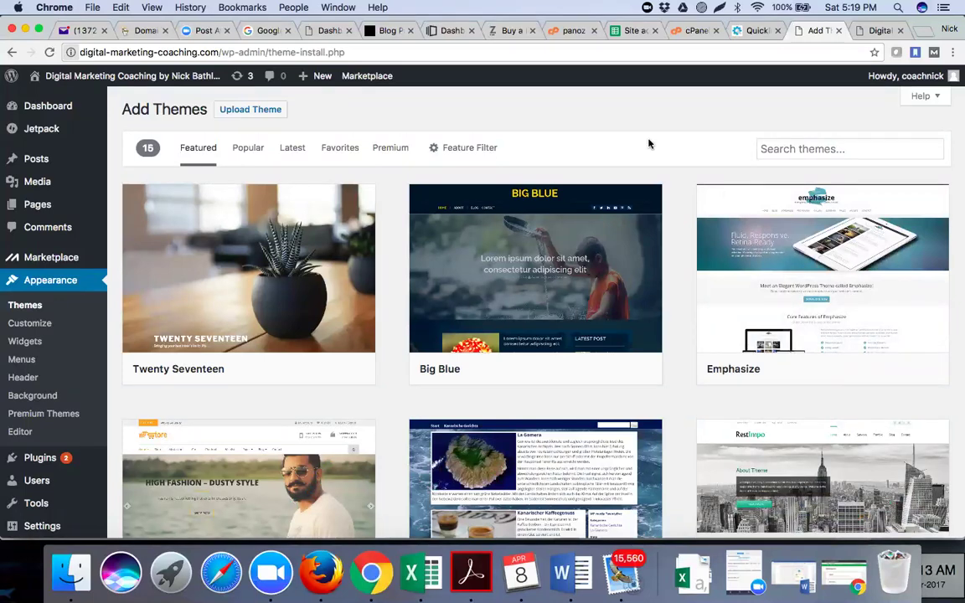
scroll(649, 143, "down", 5)
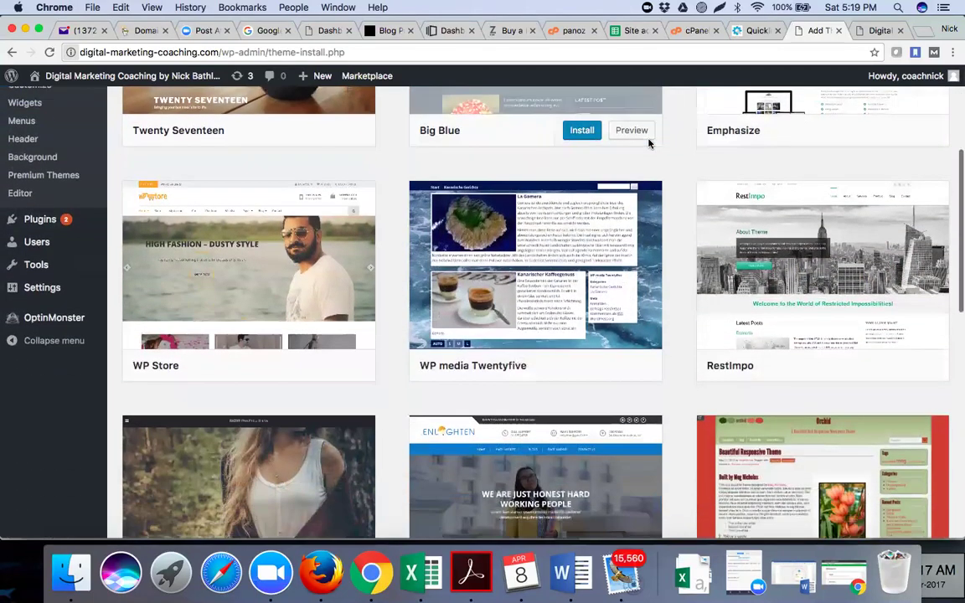
scroll(636, 167, "down", 5)
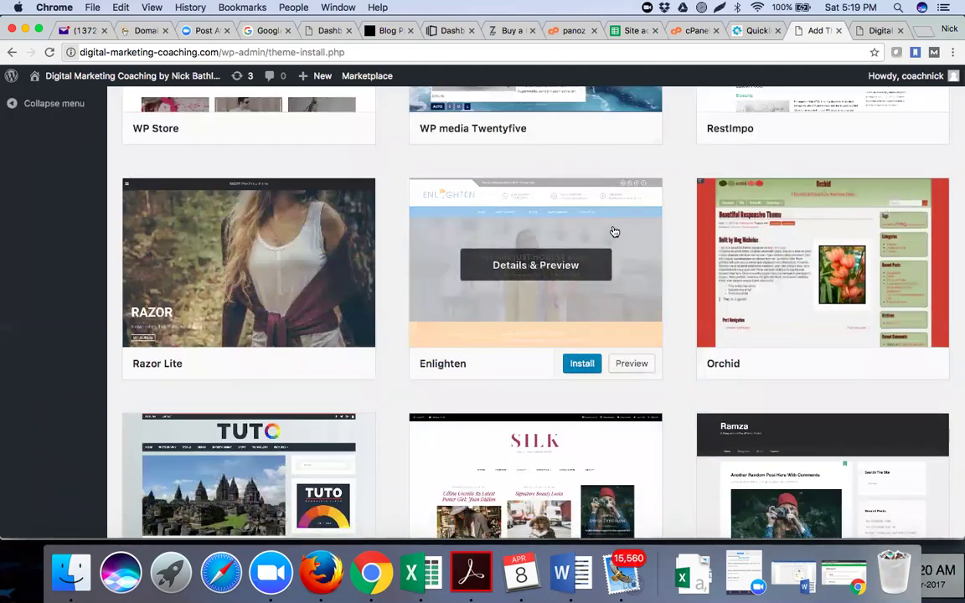
scroll(614, 231, "down", 4)
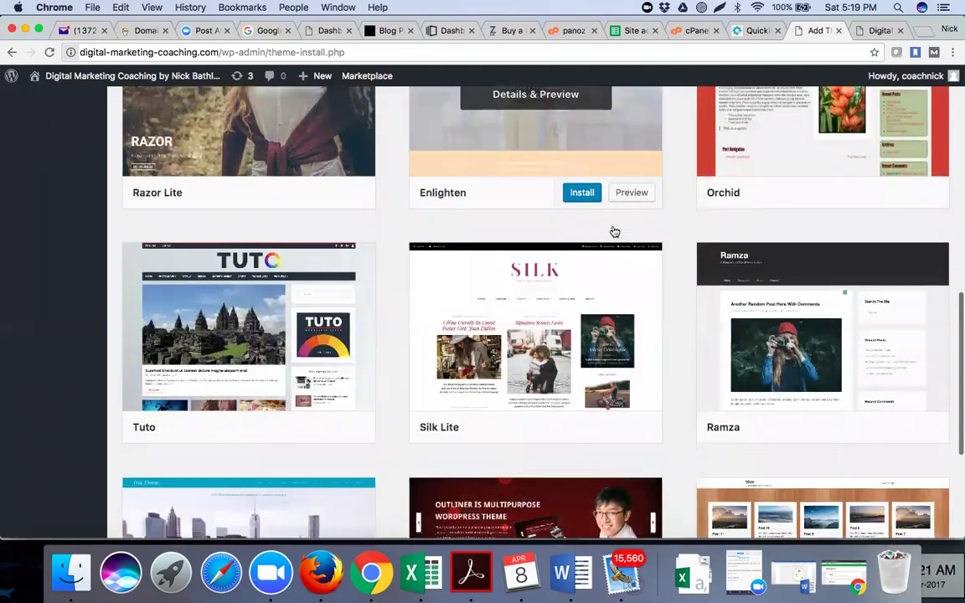
scroll(614, 231, "down", 4)
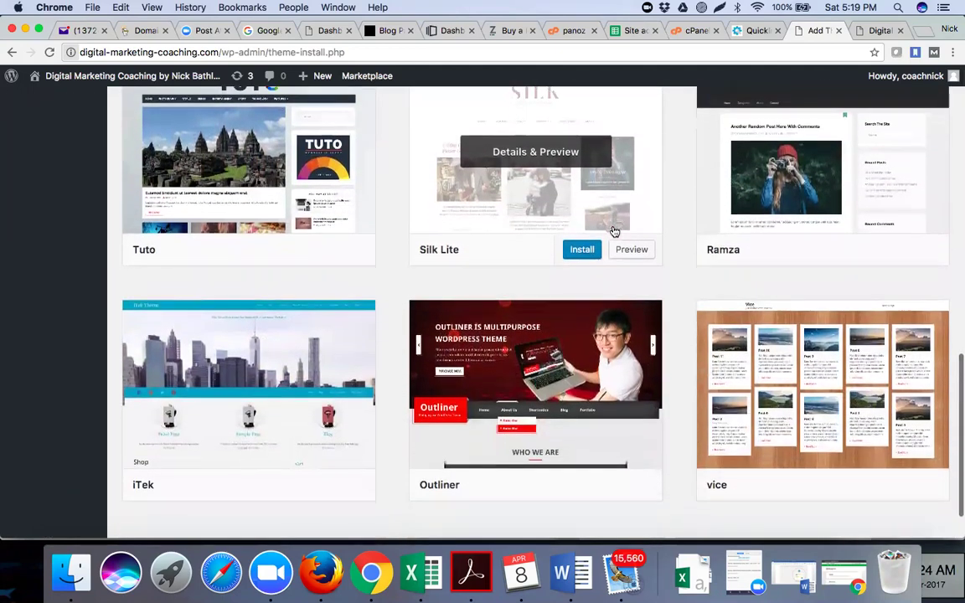
scroll(614, 231, "down", 2)
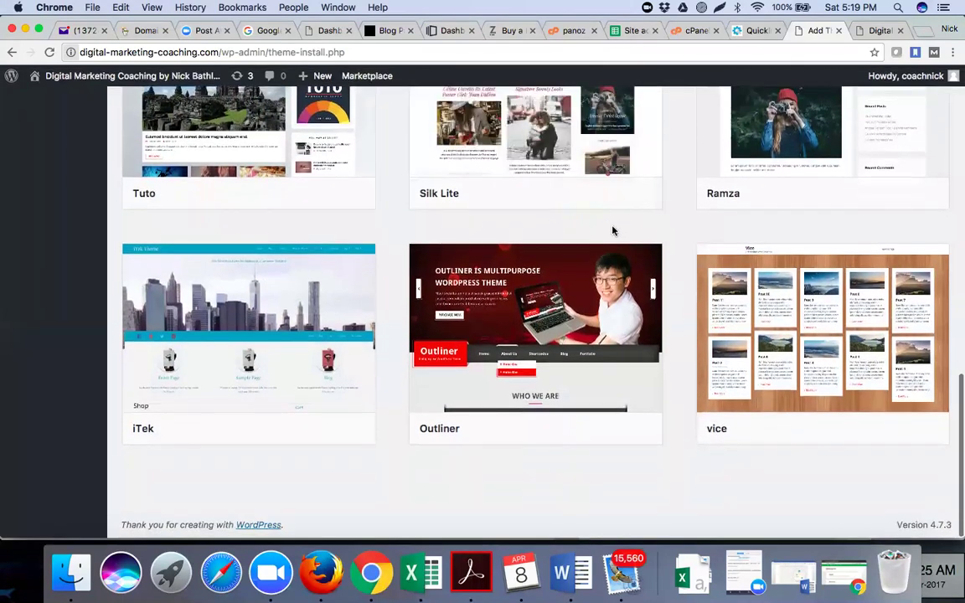
scroll(612, 230, "up", 1)
scroll(612, 230, "up", 8)
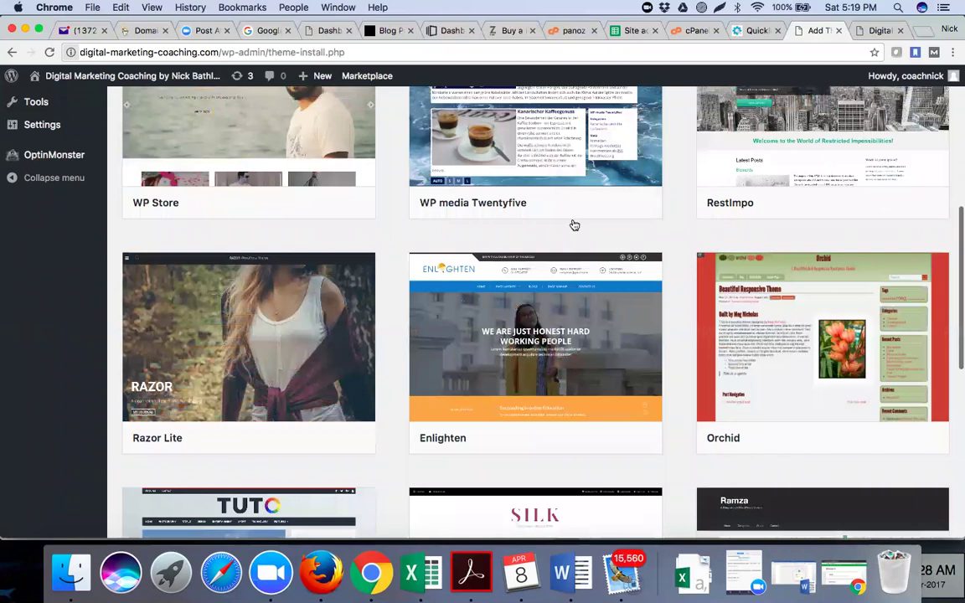
scroll(575, 224, "up", 10)
Search the theme catalogue for "education", replacing the earlier "market" term.
left_click(876, 148)
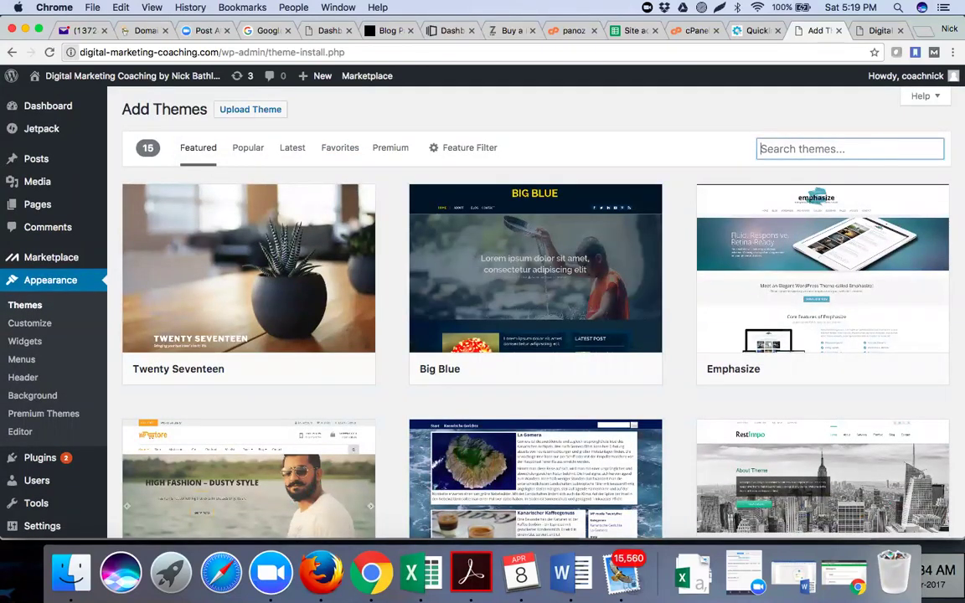
type("market")
key("BackSpace")
key("BackSpace")
key("BackSpace")
key("BackSpace")
key("BackSpace")
type("ed")
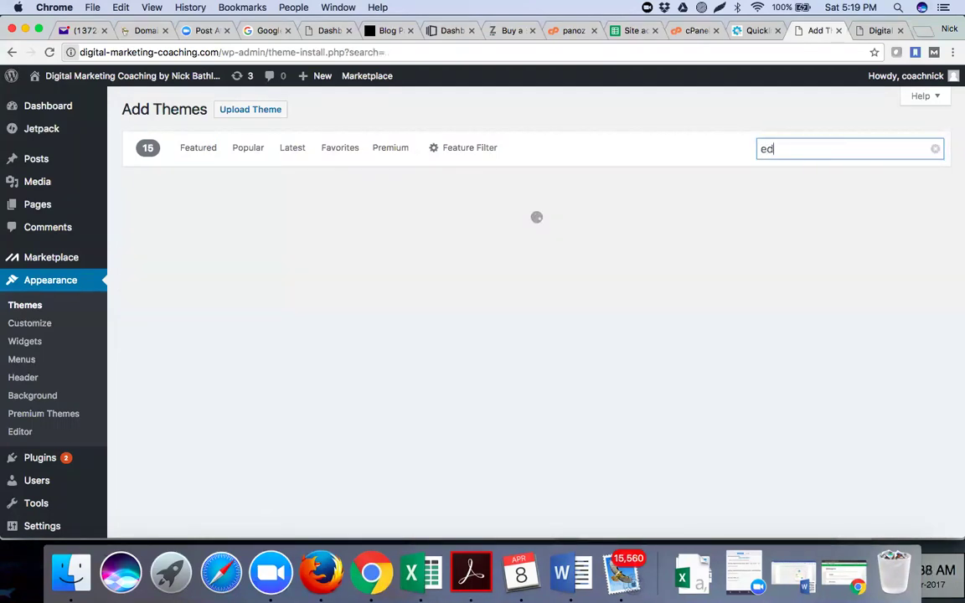
type("ucation")
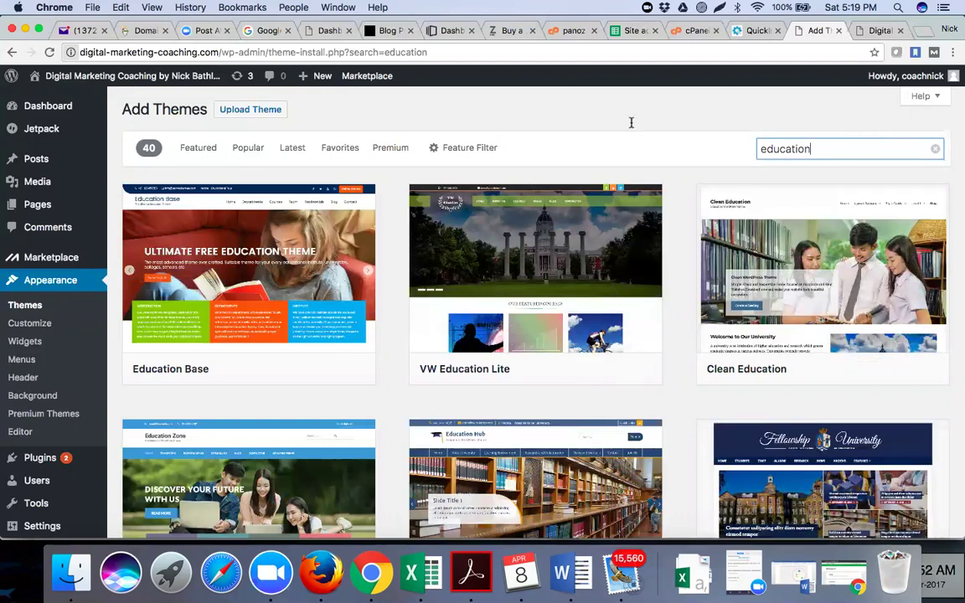
Scroll down through the education theme search results.
mouse_move(543, 289)
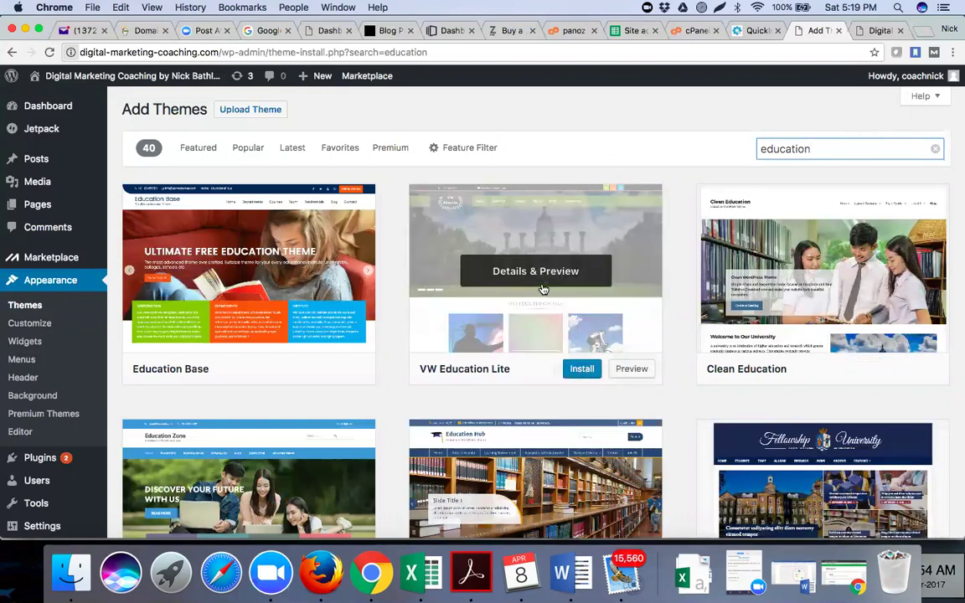
scroll(541, 288, "down", 1)
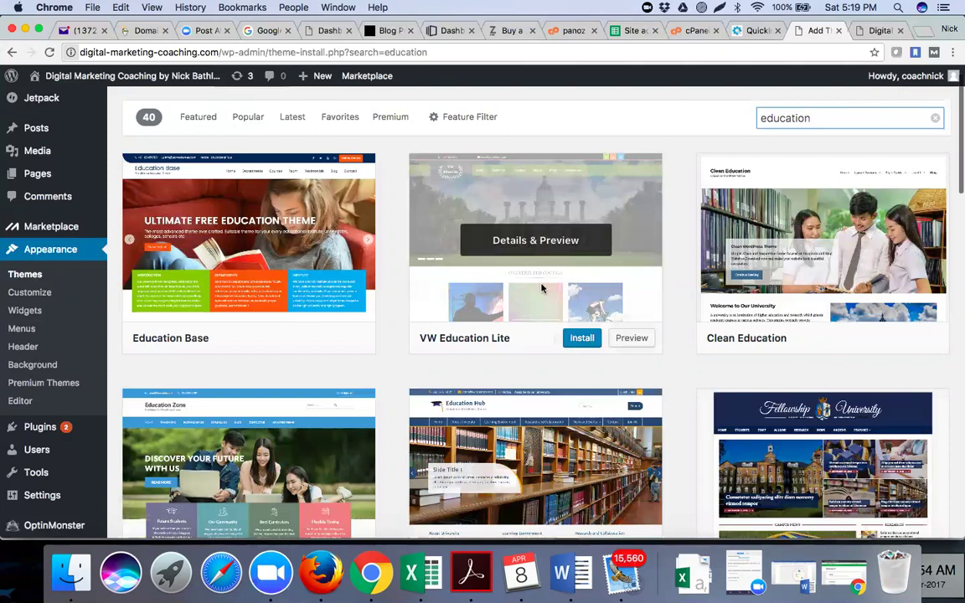
scroll(541, 288, "down", 1)
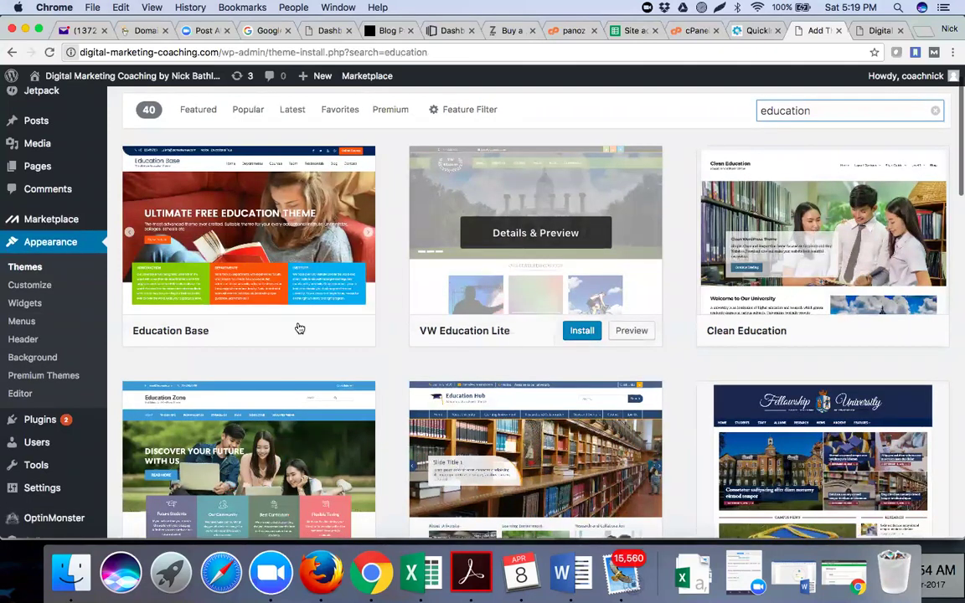
scroll(299, 329, "down", 5)
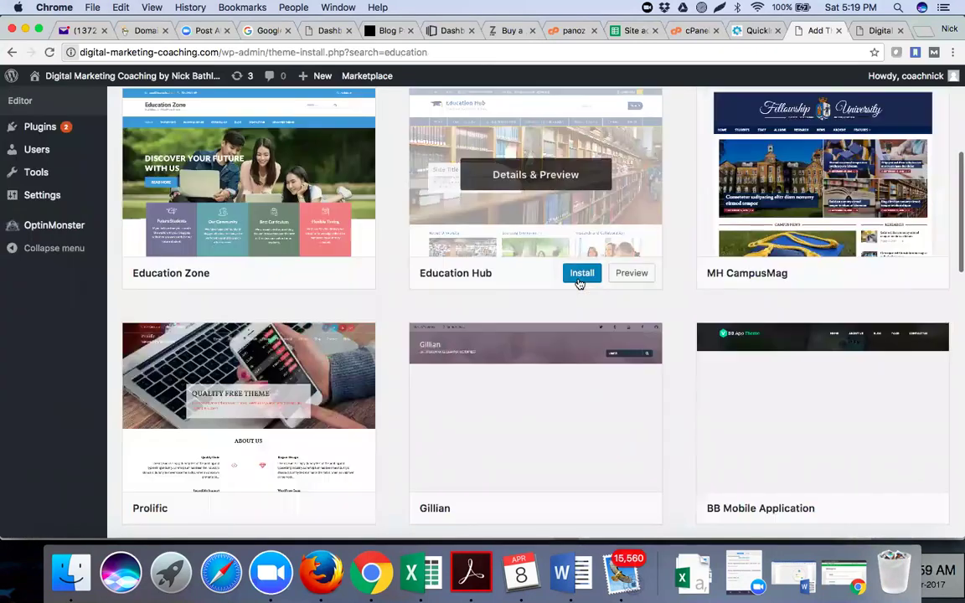
scroll(578, 284, "down", 1)
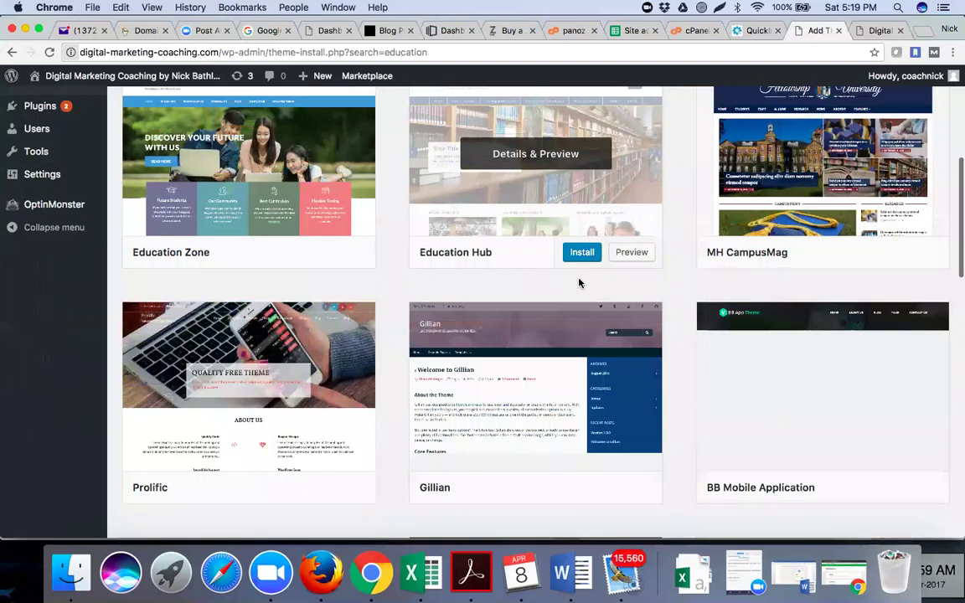
scroll(509, 290, "down", 3)
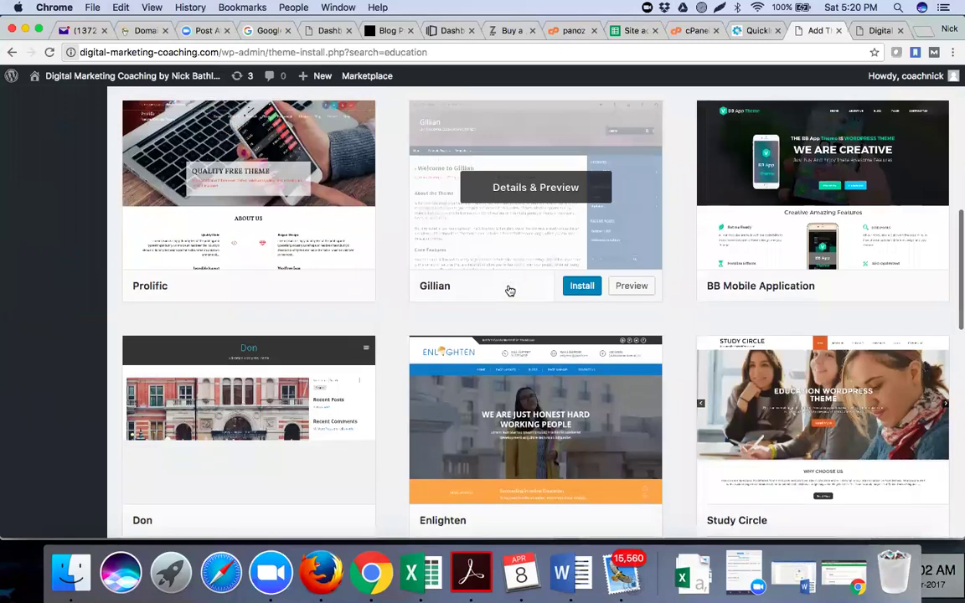
scroll(509, 289, "down", 3)
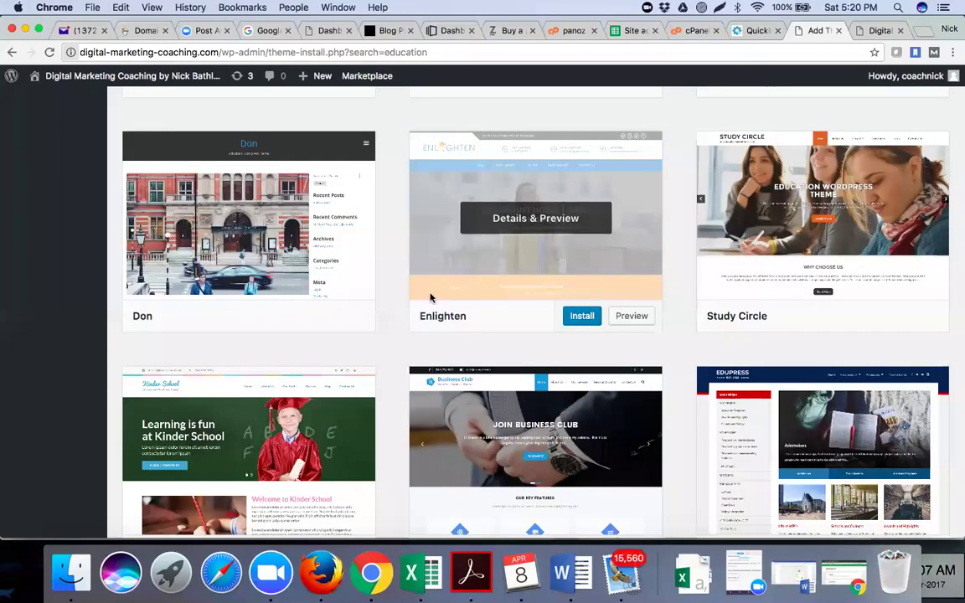
scroll(431, 297, "down", 3)
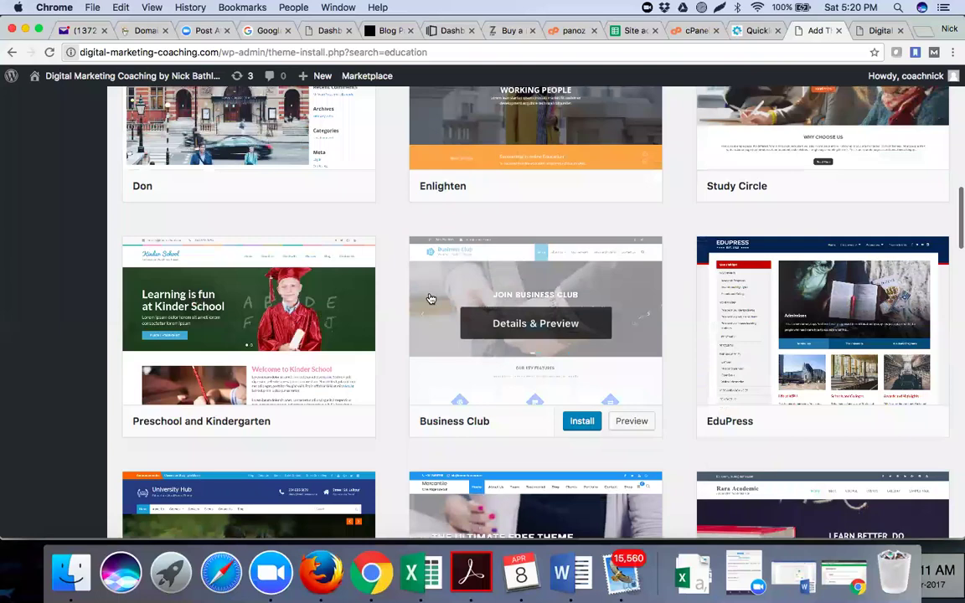
scroll(431, 299, "down", 4)
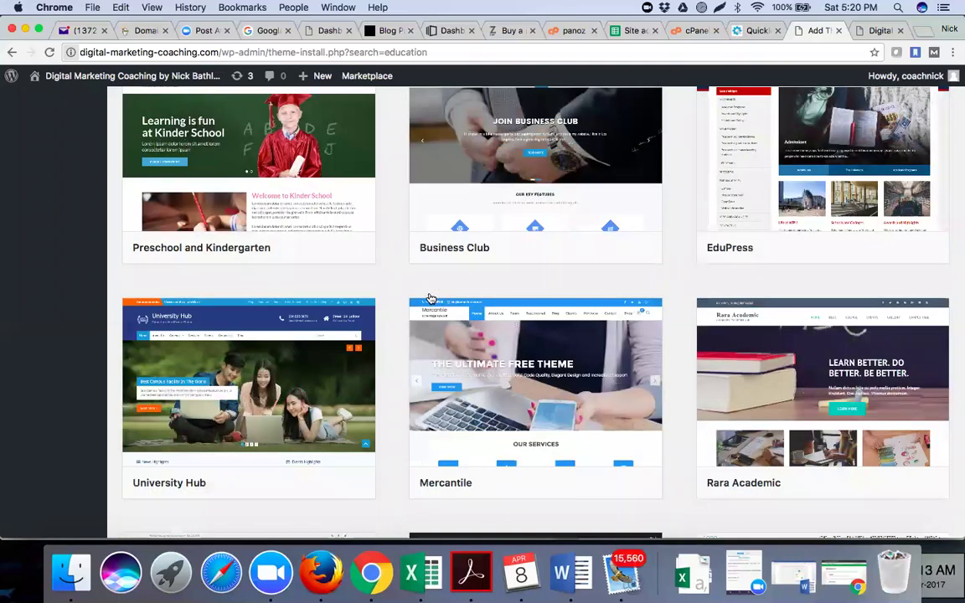
scroll(430, 299, "down", 4)
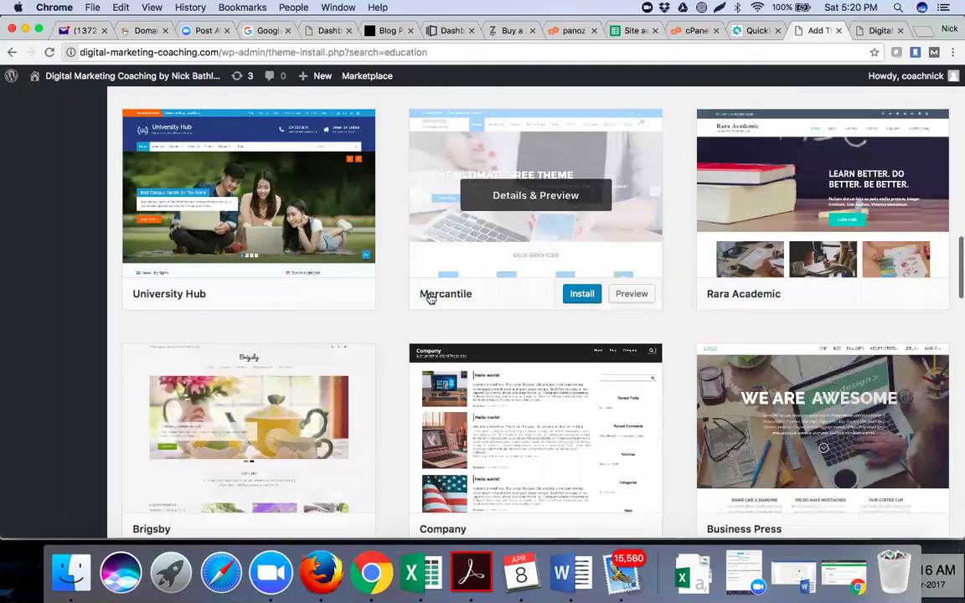
scroll(430, 299, "down", 6)
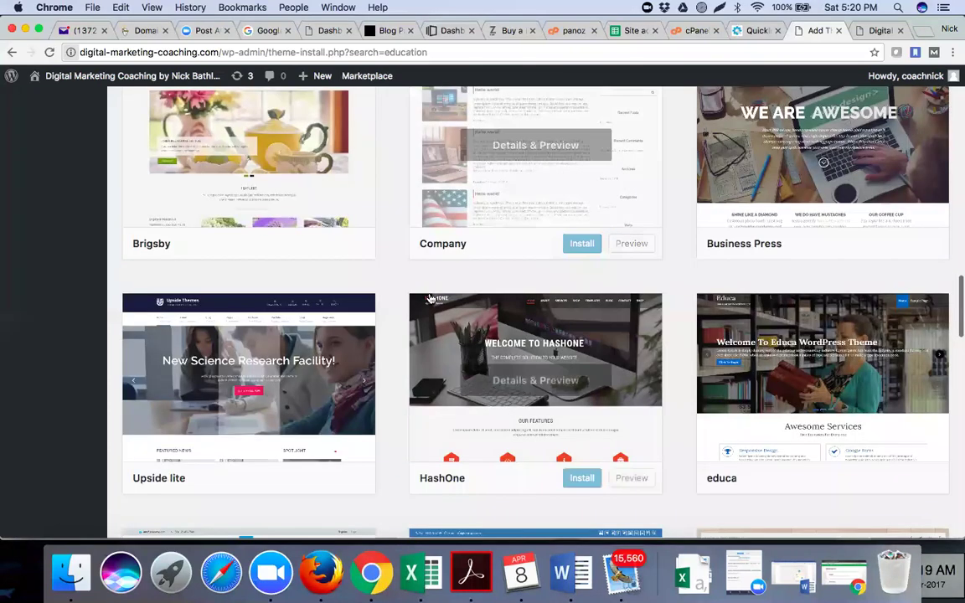
scroll(430, 299, "down", 8)
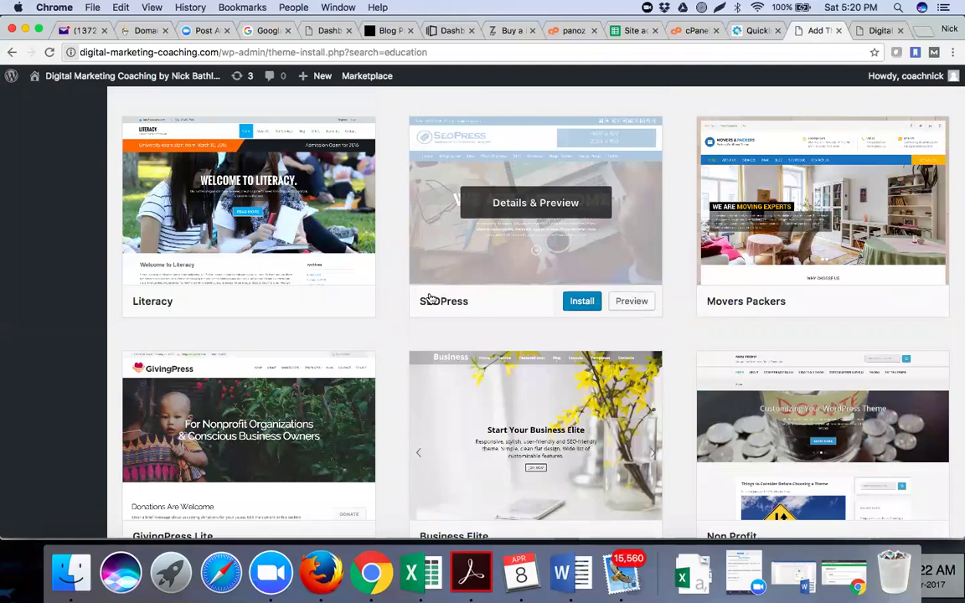
scroll(431, 299, "down", 6)
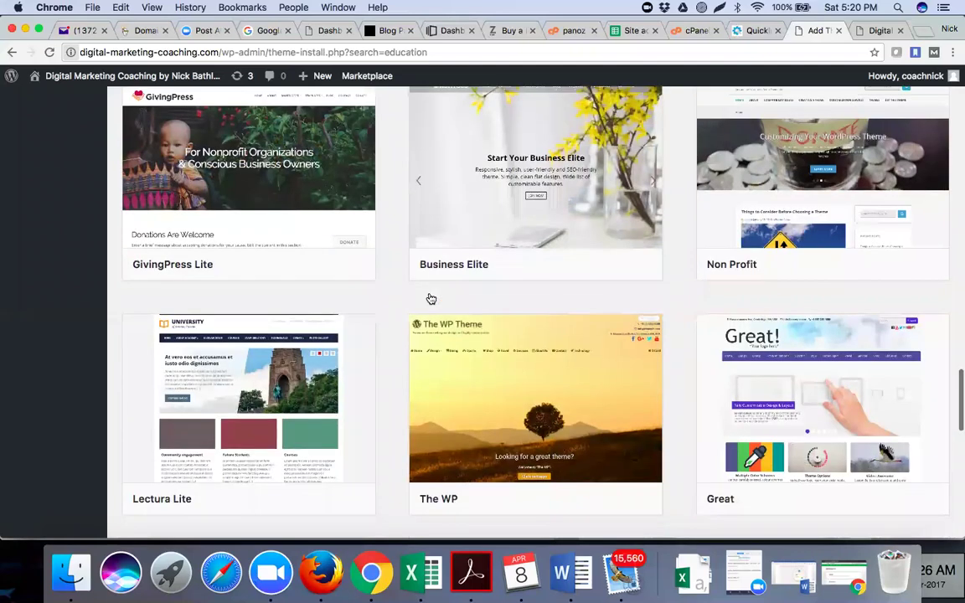
scroll(430, 299, "down", 3)
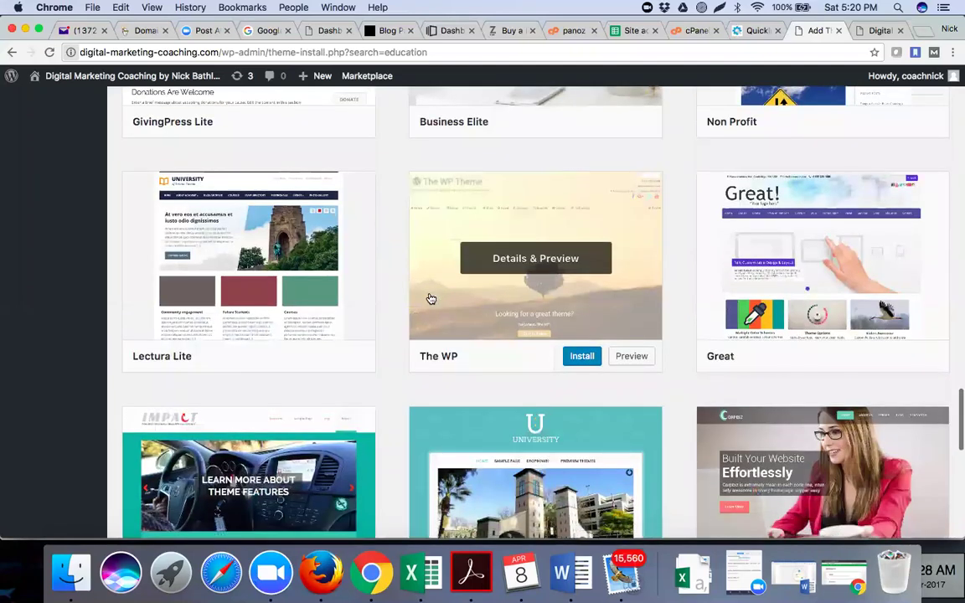
scroll(445, 409, "down", 4)
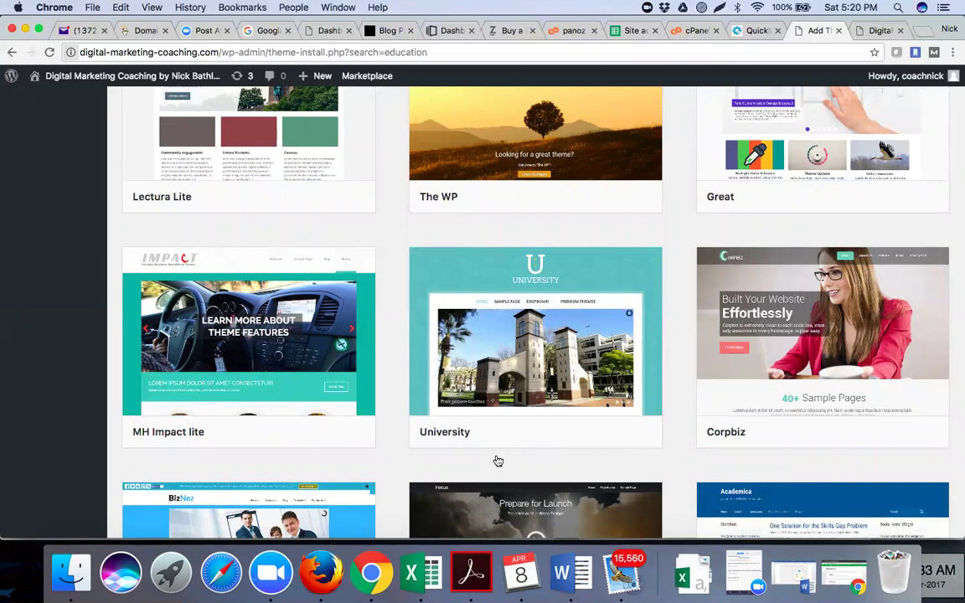
scroll(497, 460, "down", 2)
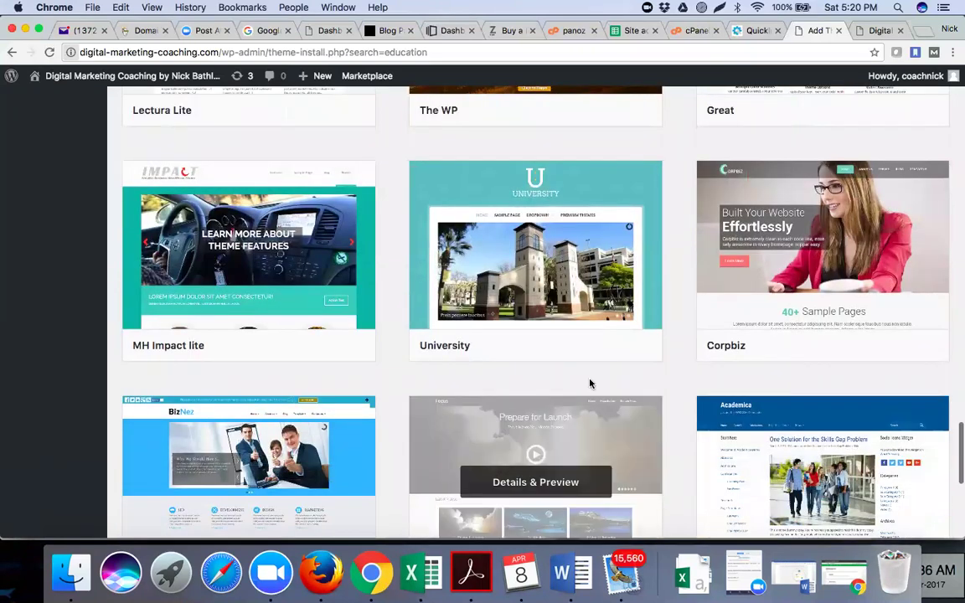
scroll(676, 366, "down", 3)
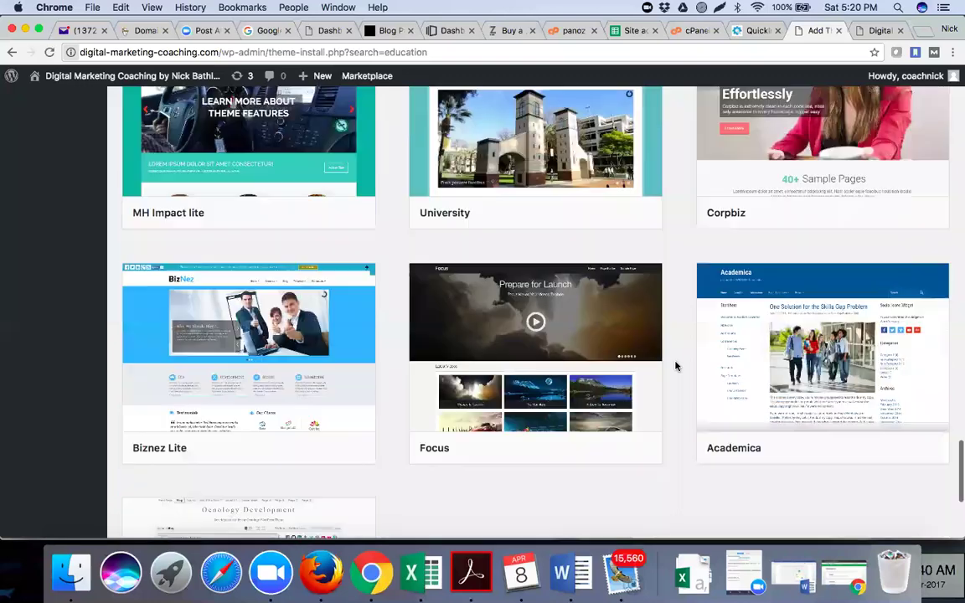
scroll(676, 366, "down", 5)
scroll(676, 366, "down", 1)
Scroll back up and open the Rara Academic theme's Details & Preview.
scroll(675, 366, "up", 3)
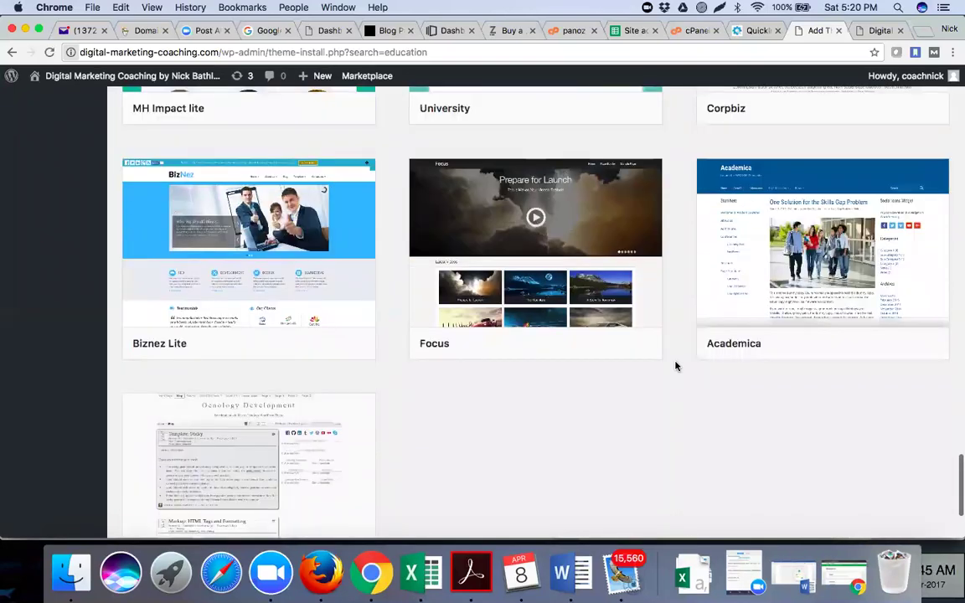
scroll(676, 366, "up", 2)
scroll(676, 365, "up", 5)
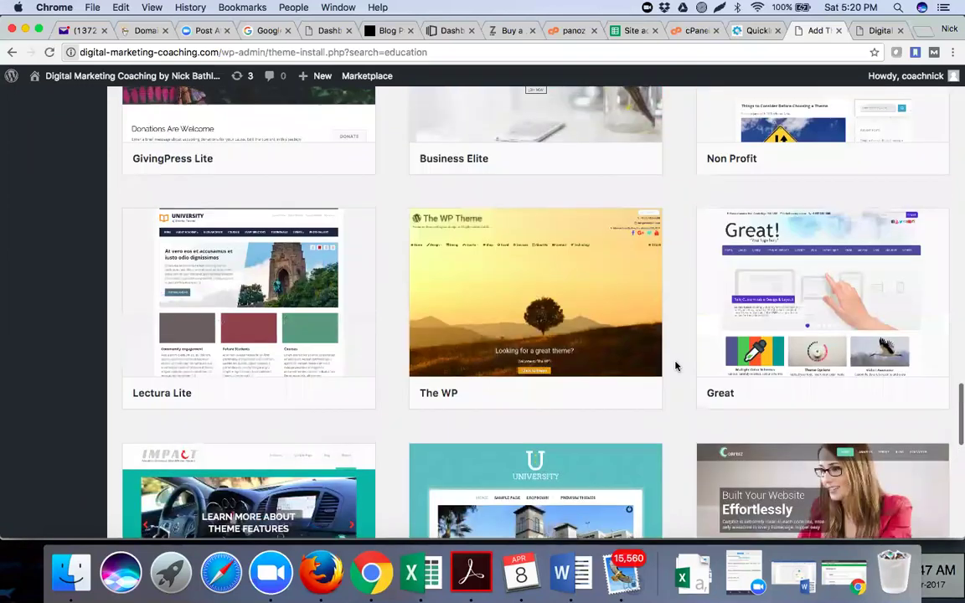
scroll(676, 366, "up", 4)
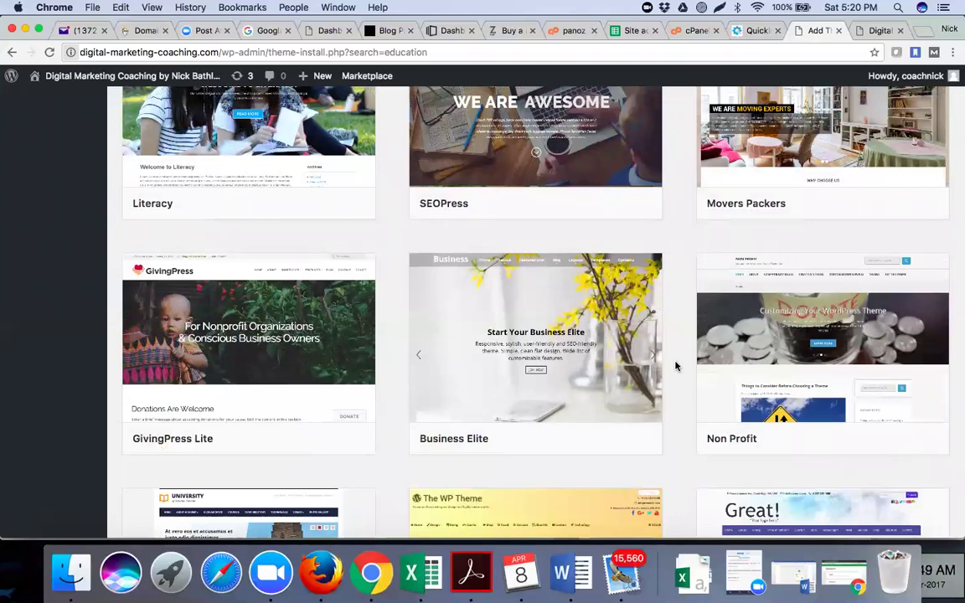
scroll(676, 365, "up", 2)
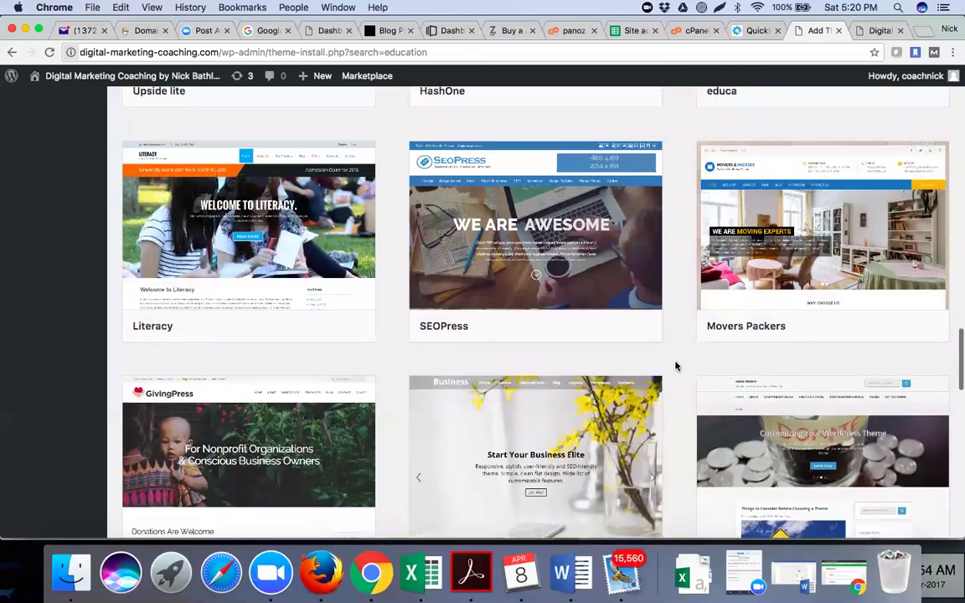
scroll(676, 366, "up", 3)
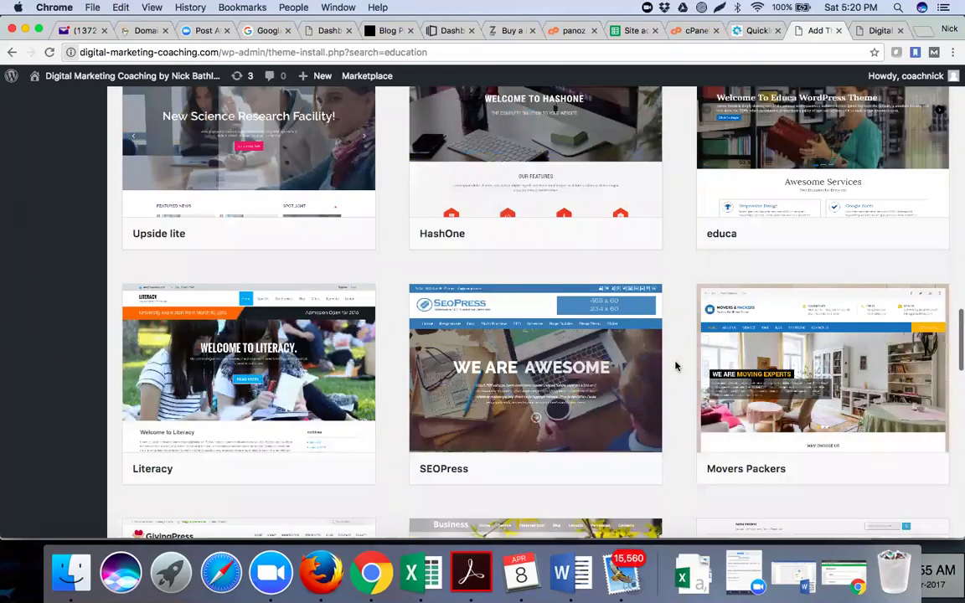
scroll(676, 366, "up", 3)
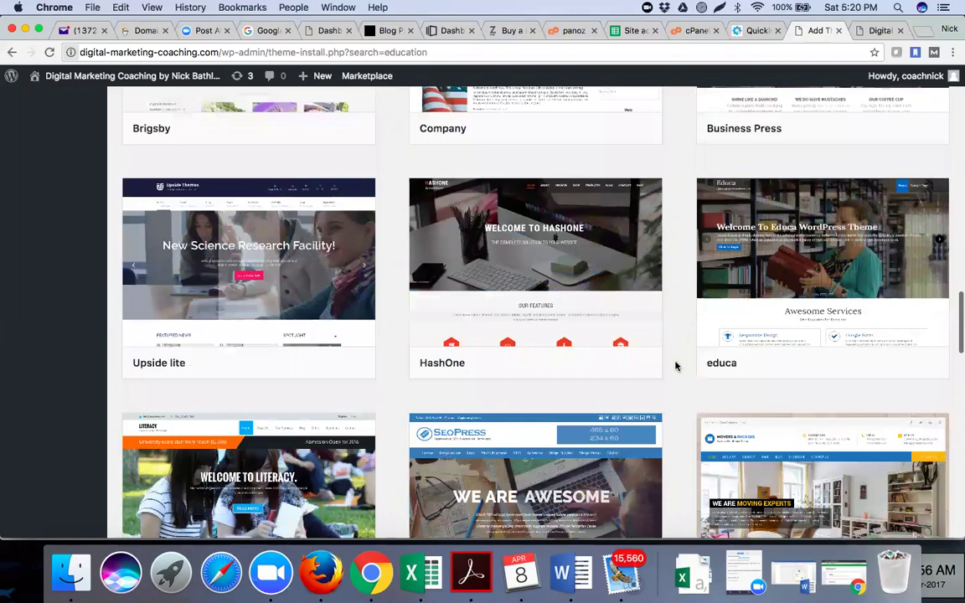
scroll(676, 366, "up", 2)
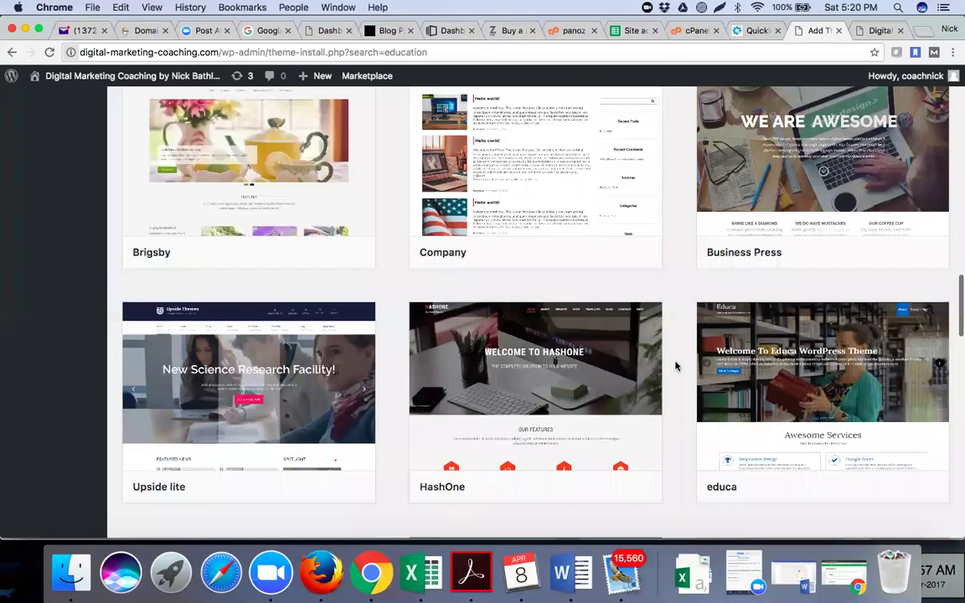
scroll(676, 366, "up", 5)
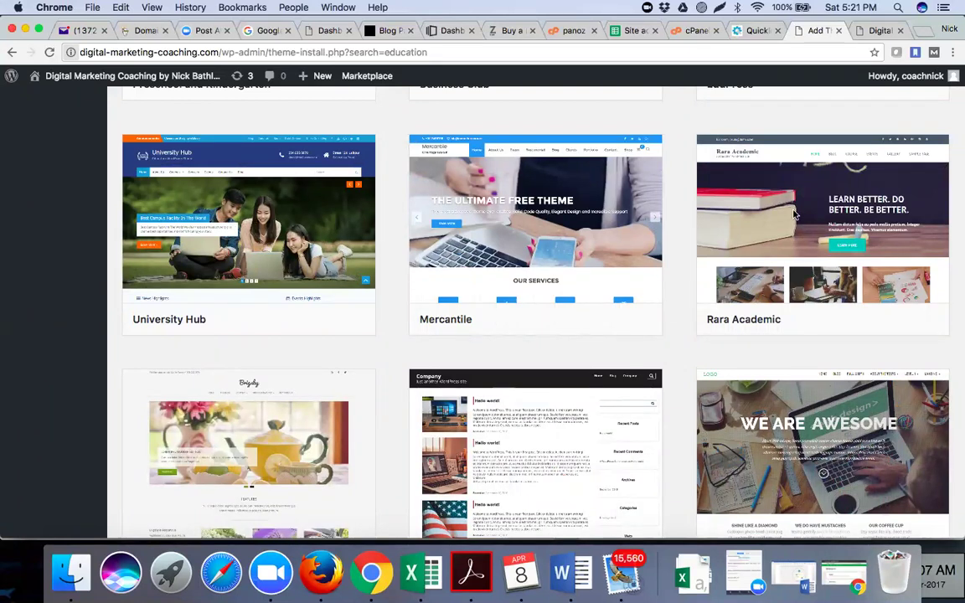
left_click(839, 241)
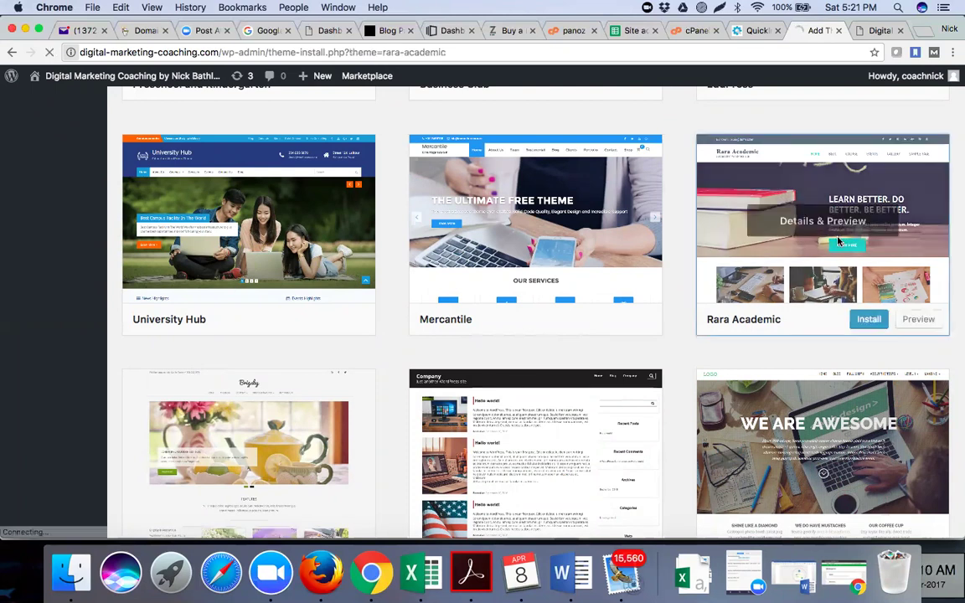
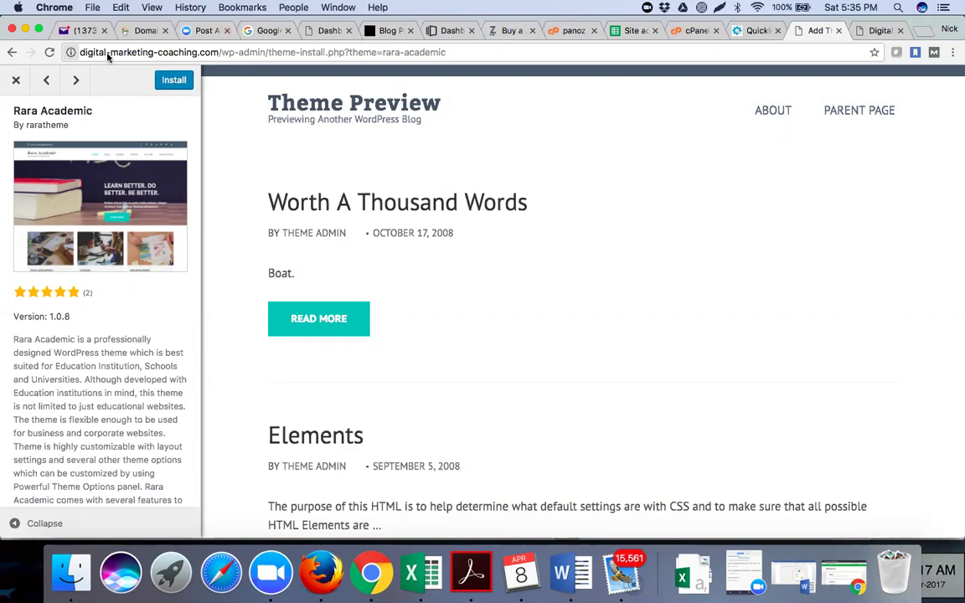
Return to the installed themes list and search it for 'ed'.
left_click(13, 53)
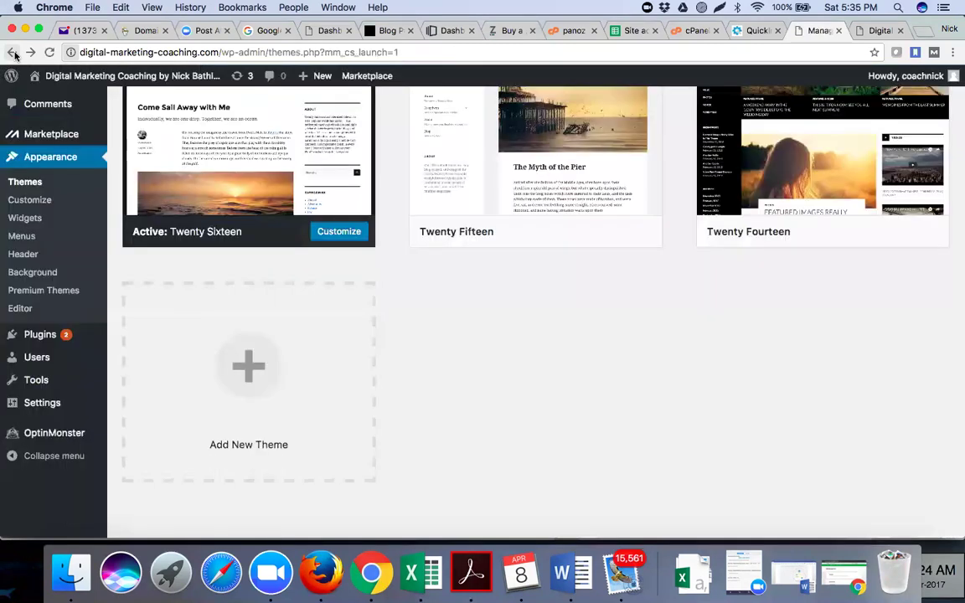
mouse_move(794, 244)
scroll(796, 244, "up", 2)
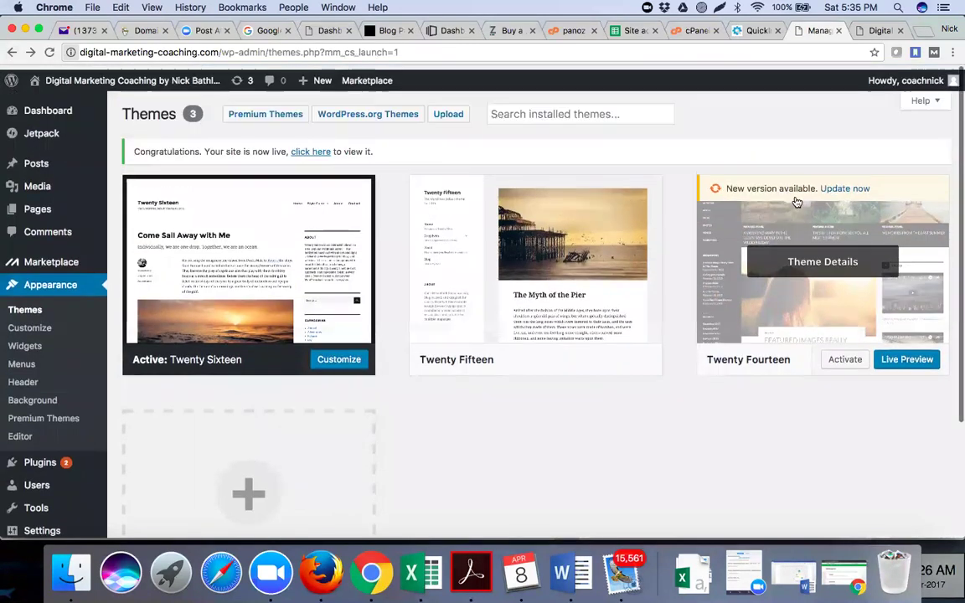
left_click(603, 109)
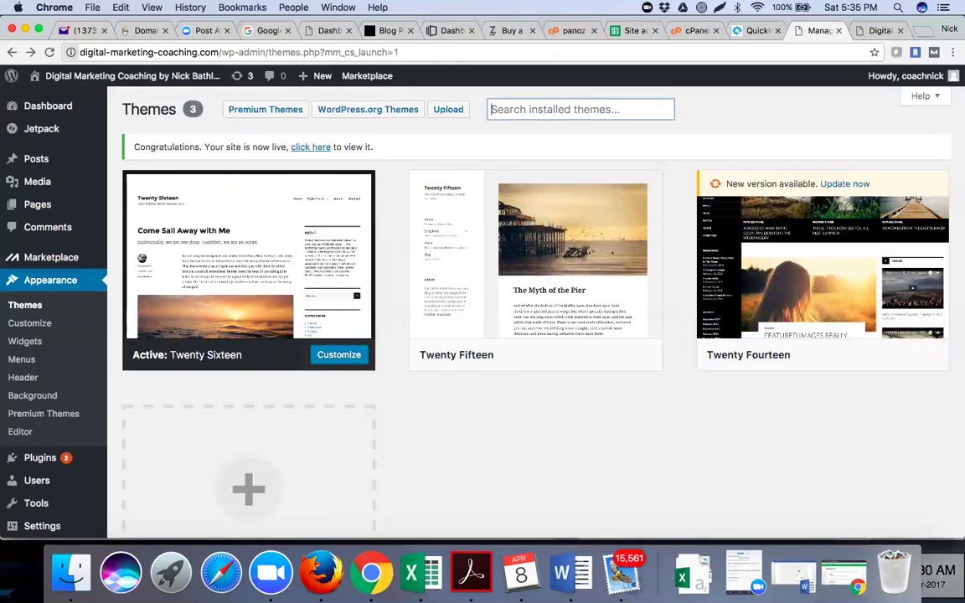
type("ed")
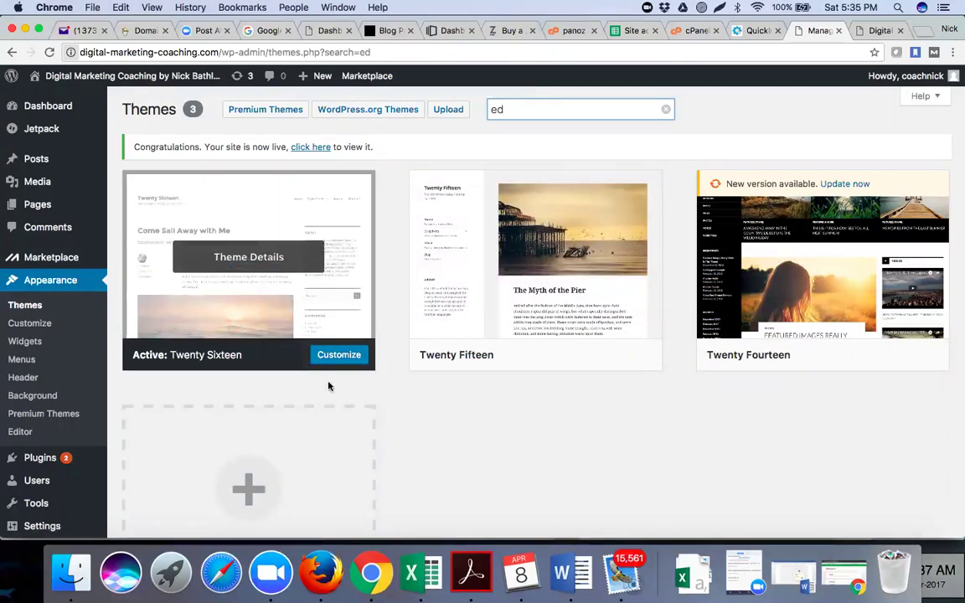
scroll(254, 498, "down", 3)
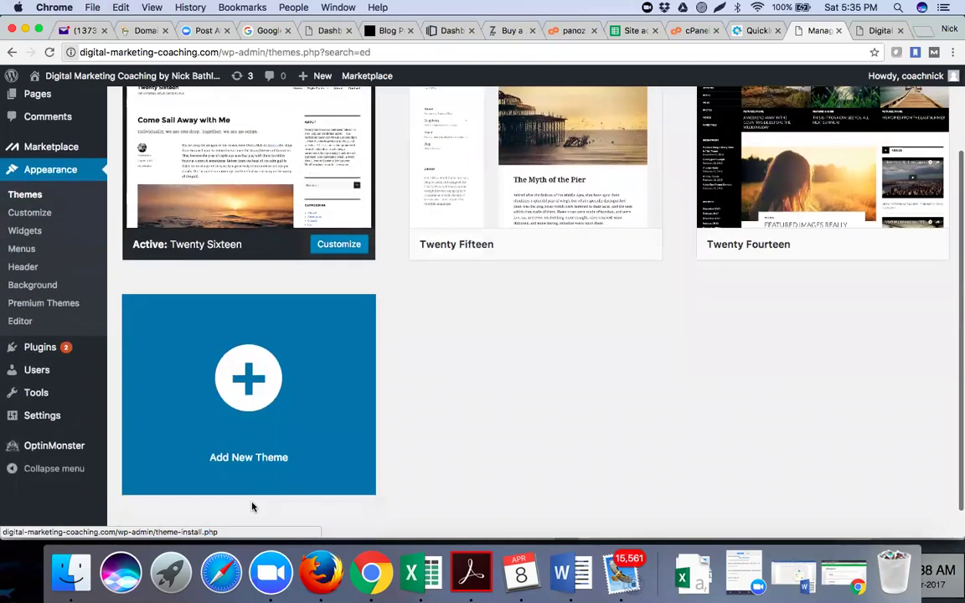
Go to the Add Themes page and place the cursor in its Search themes box.
left_click(246, 376)
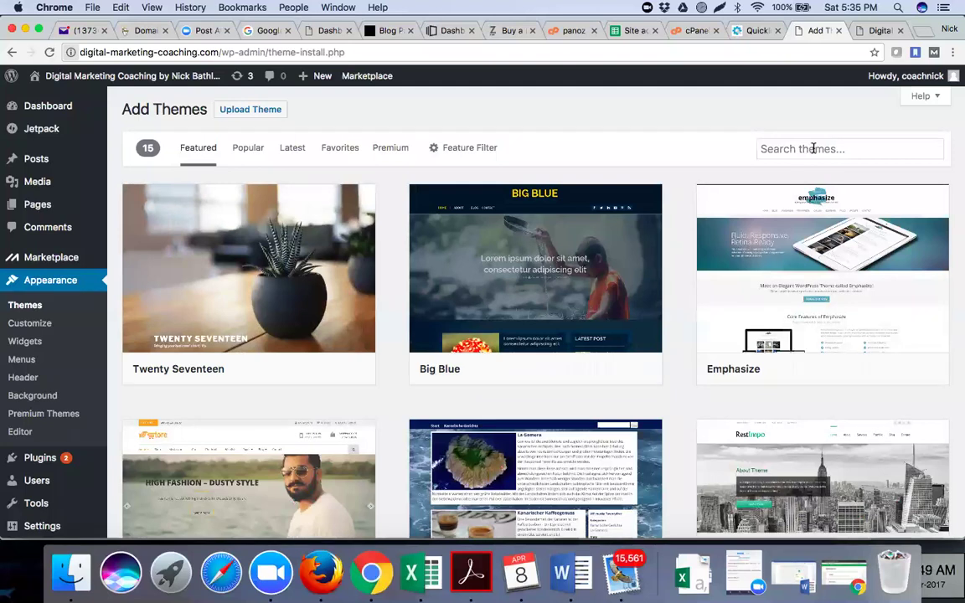
left_click(812, 148)
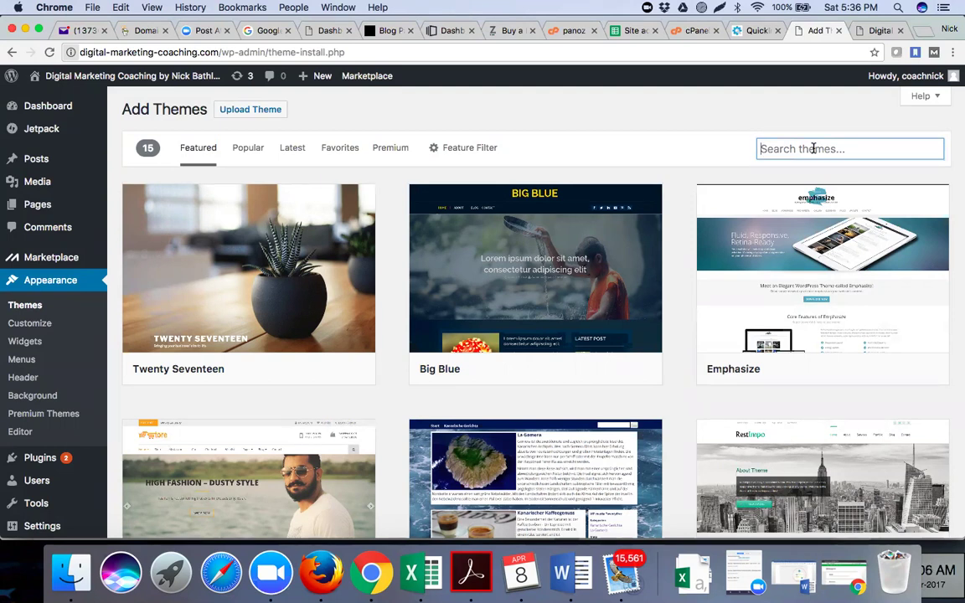
Search the theme directory for 'education' and browse results like Education Base and VW Education Lite.
type("educat")
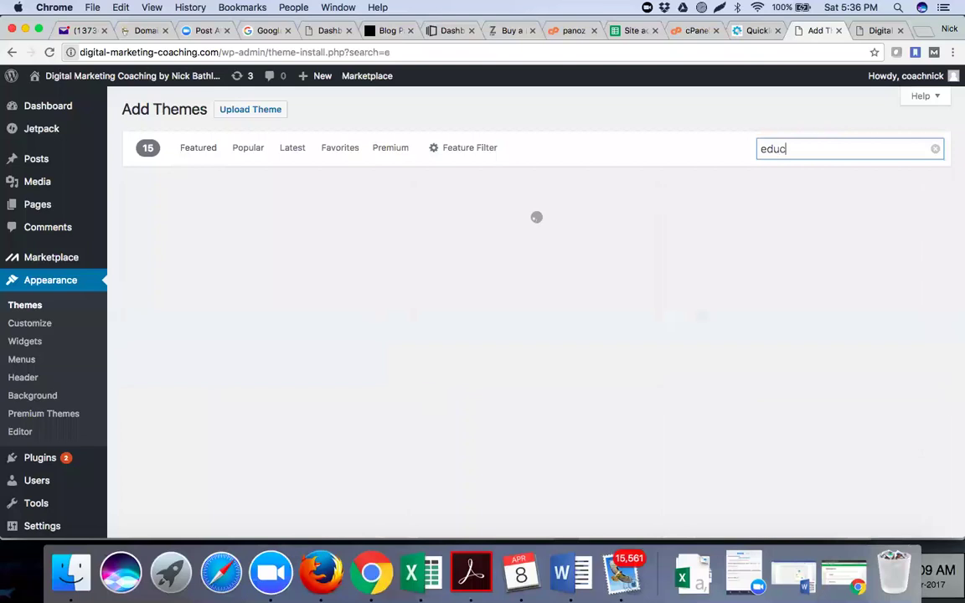
type("ion")
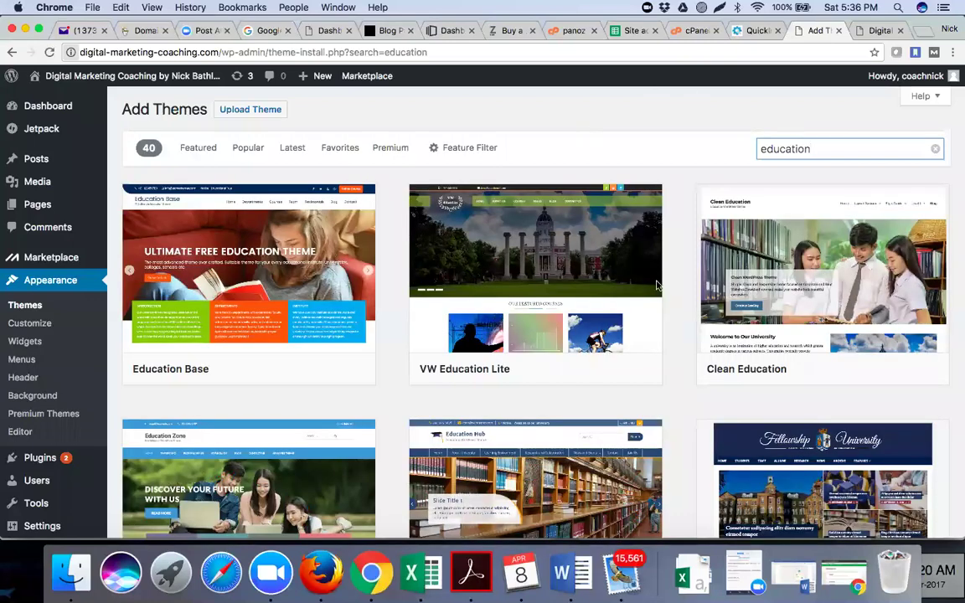
scroll(657, 285, "down", 3)
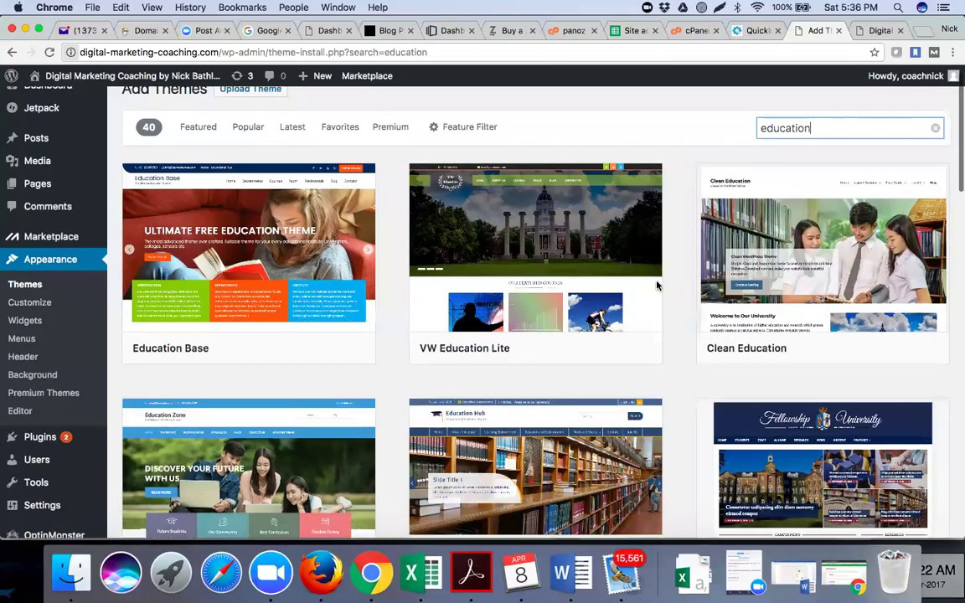
scroll(657, 286, "down", 3)
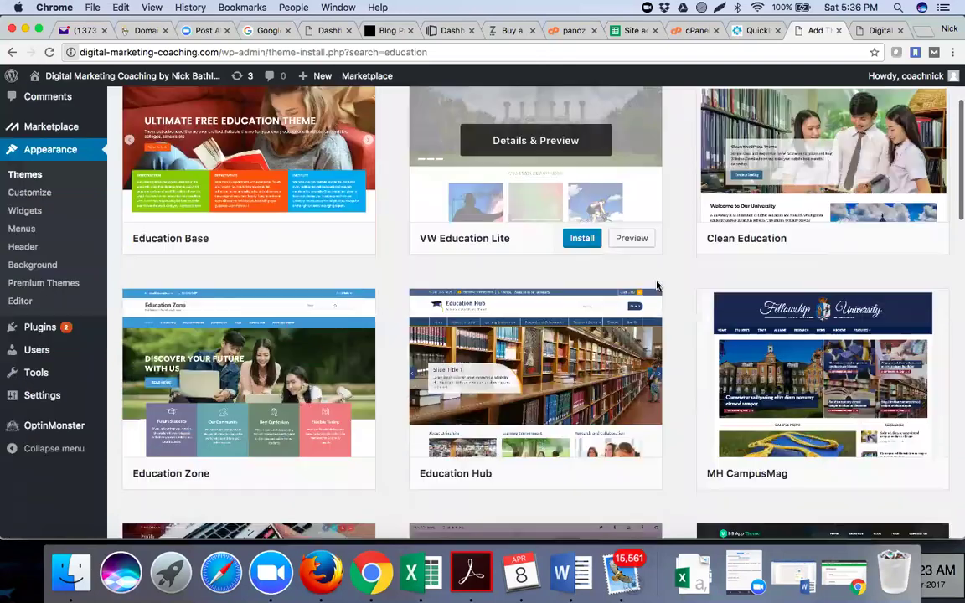
scroll(656, 285, "down", 10)
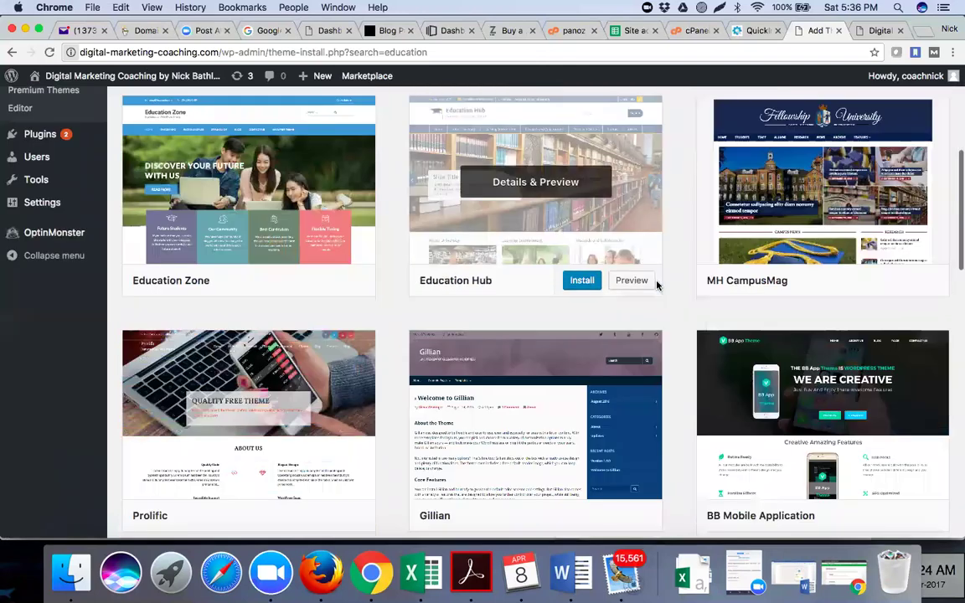
scroll(656, 285, "down", 5)
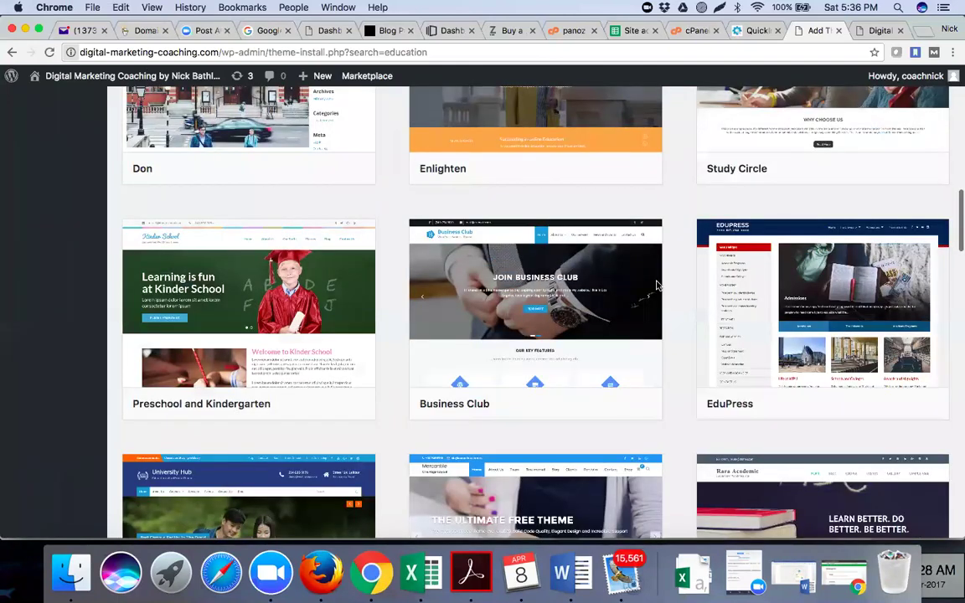
scroll(656, 286, "down", 7)
scroll(656, 286, "down", 4)
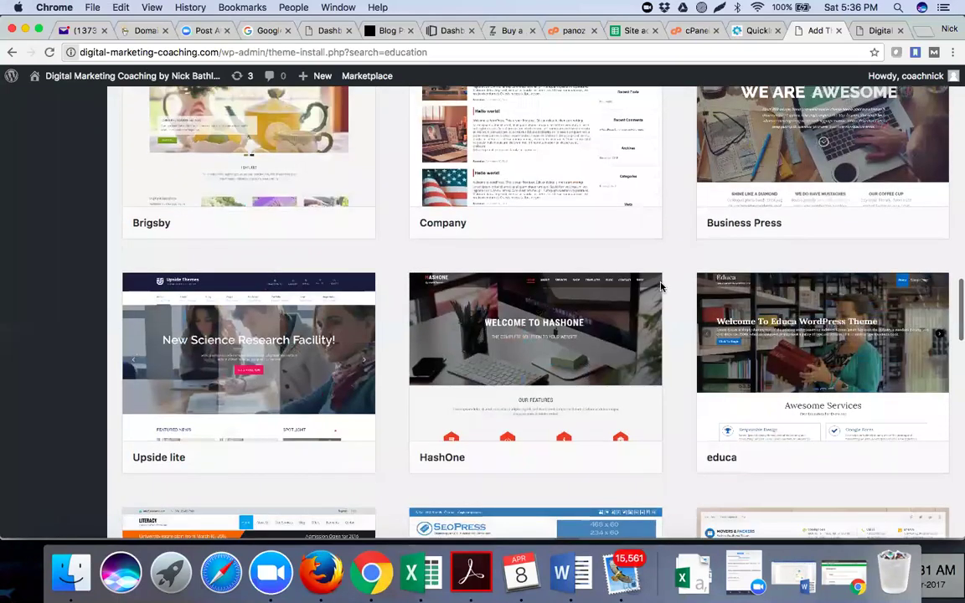
scroll(738, 312, "down", 2)
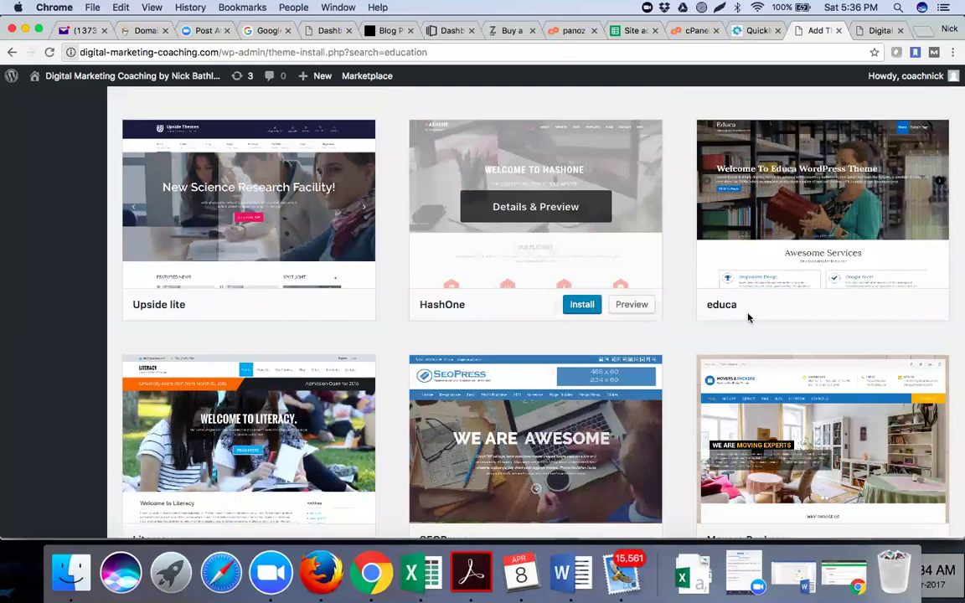
scroll(748, 317, "down", 3)
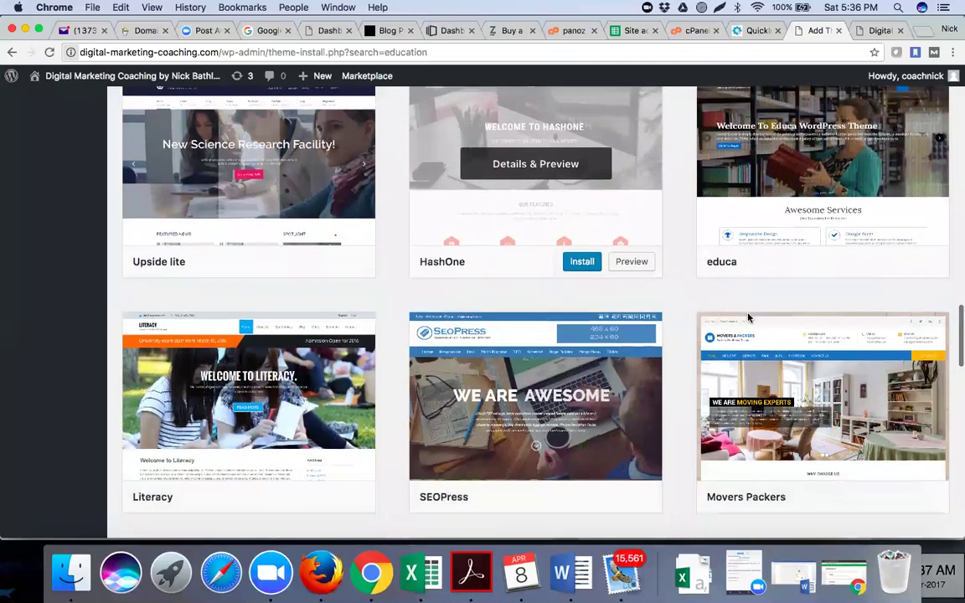
scroll(749, 316, "down", 1)
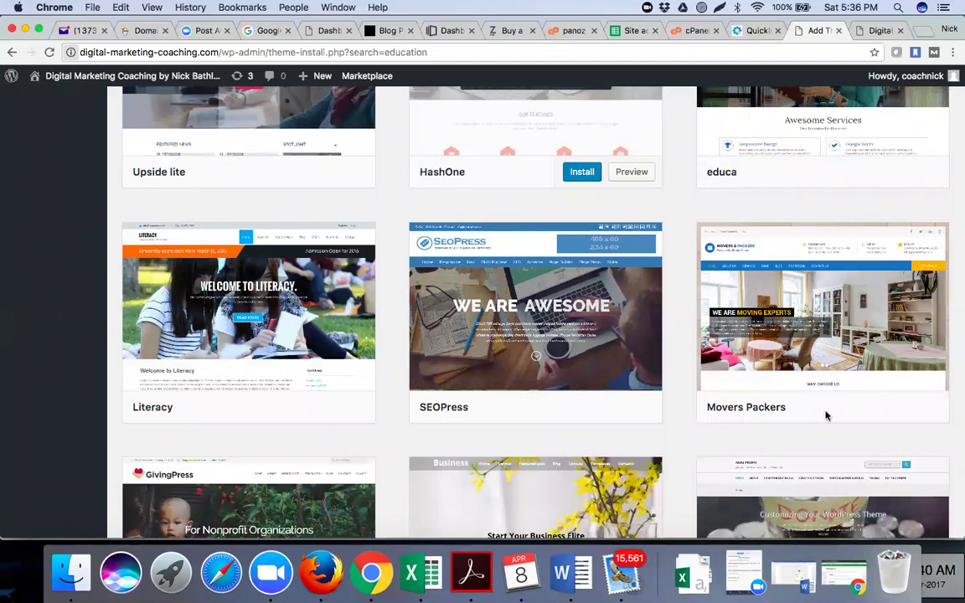
scroll(825, 415, "down", 3)
scroll(825, 415, "down", 1)
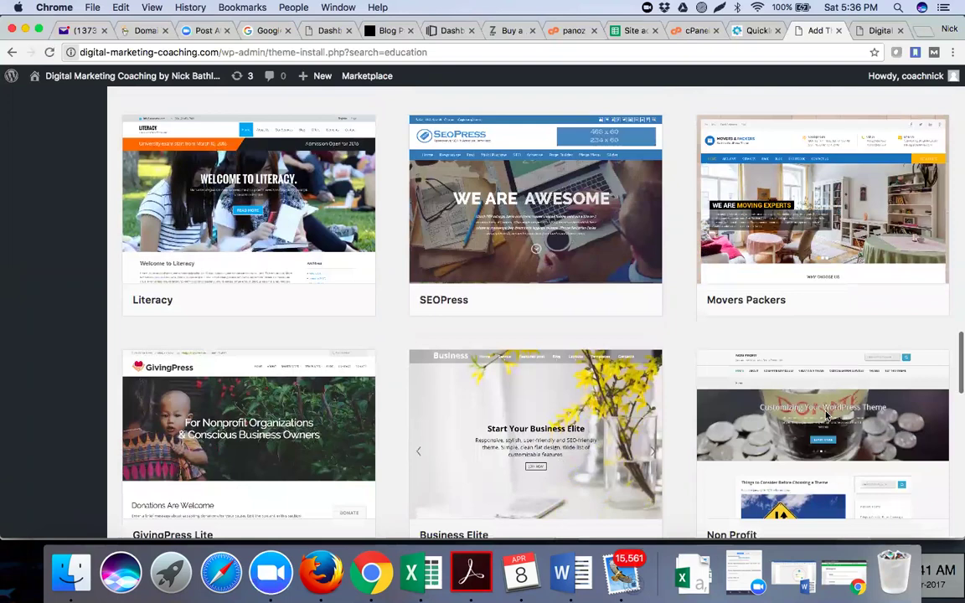
scroll(825, 415, "down", 5)
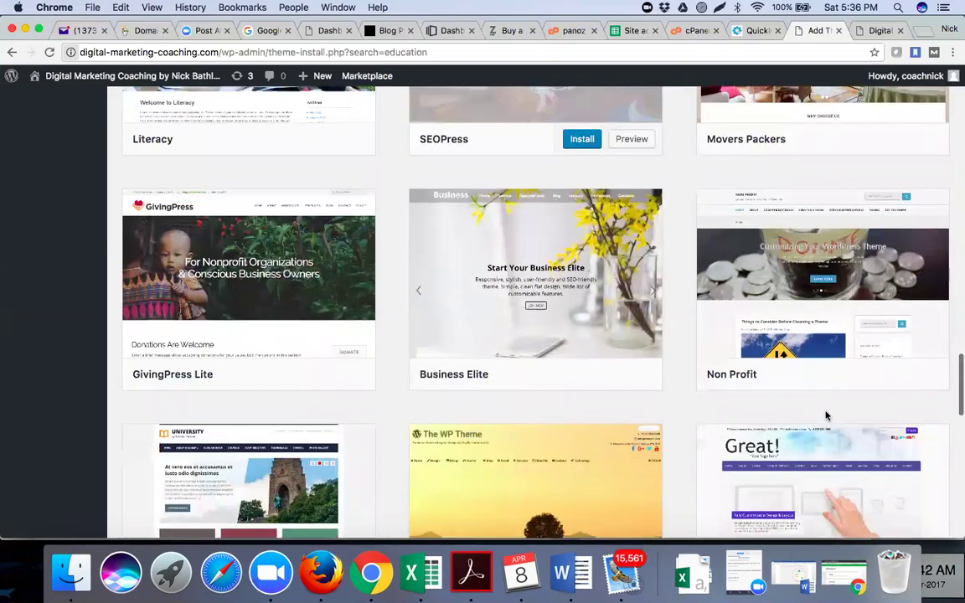
scroll(825, 416, "down", 3)
scroll(825, 415, "down", 10)
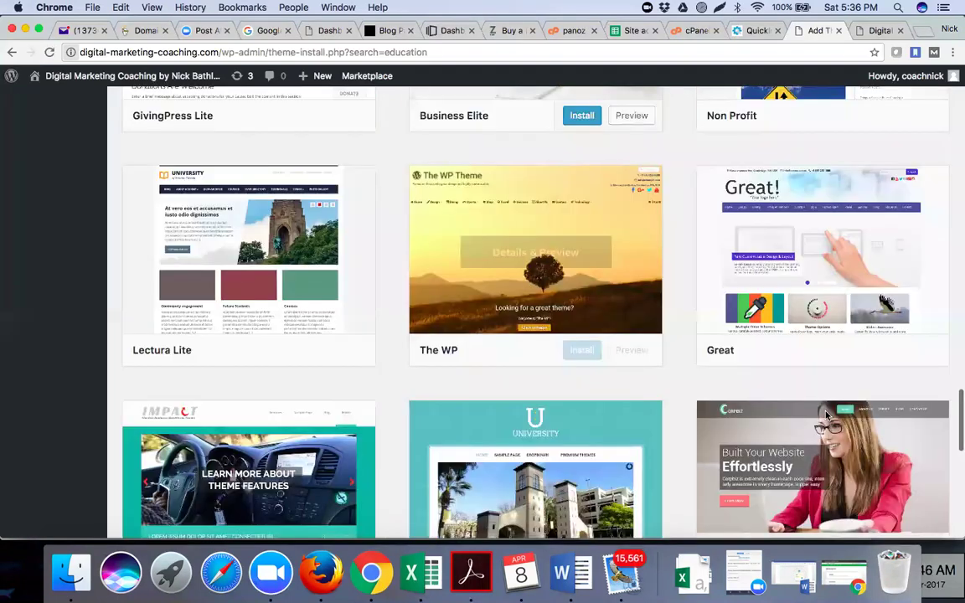
scroll(825, 415, "down", 2)
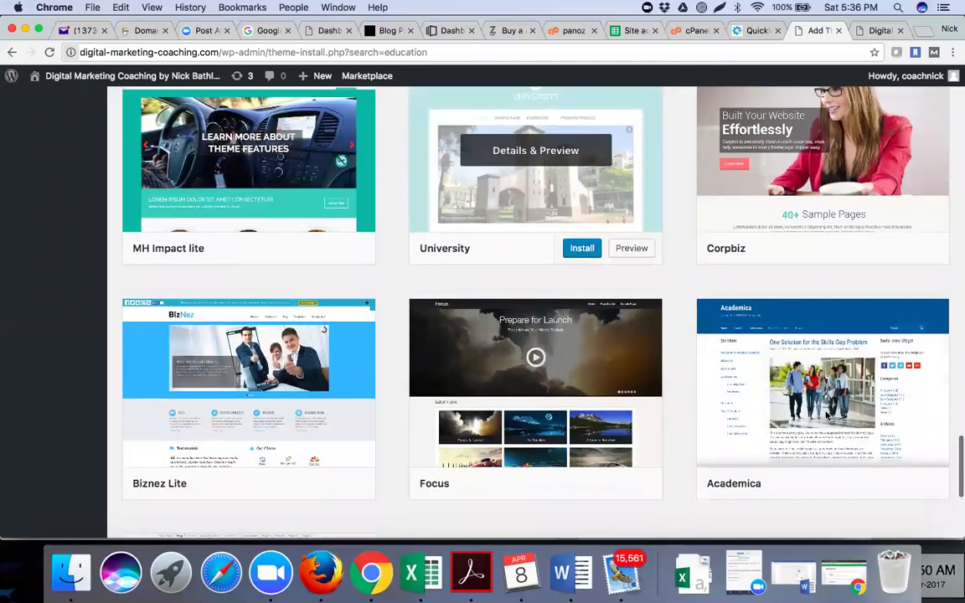
scroll(799, 372, "down", 6)
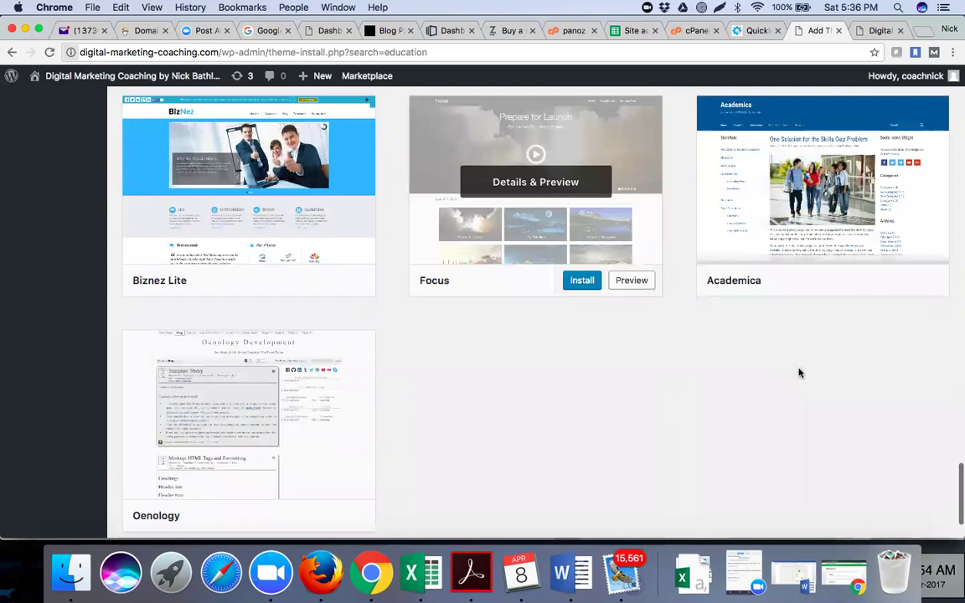
scroll(798, 373, "up", 10)
scroll(799, 372, "down", 20)
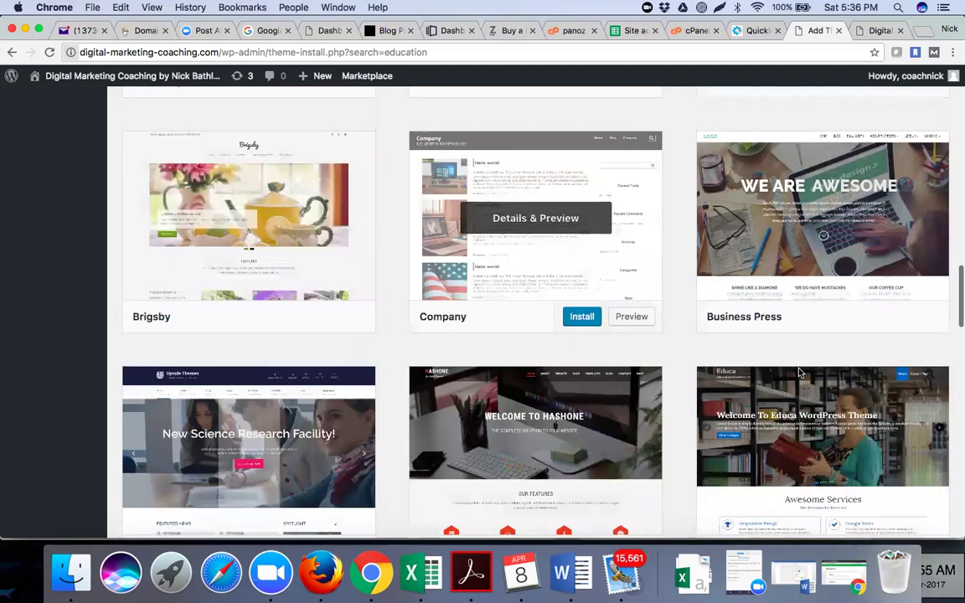
scroll(799, 372, "up", 5)
scroll(799, 373, "down", 6)
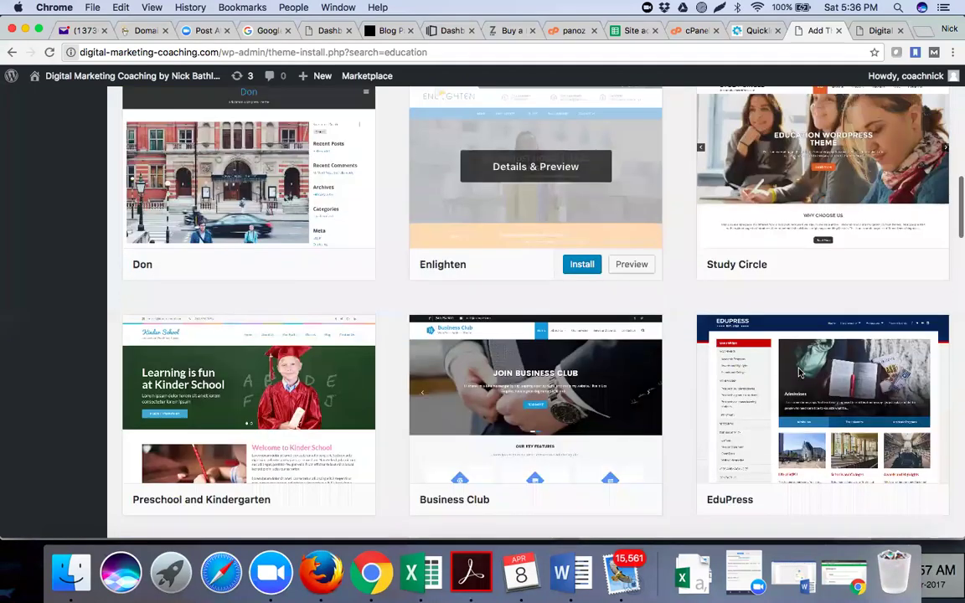
scroll(799, 373, "up", 10)
scroll(234, 356, "up", 1)
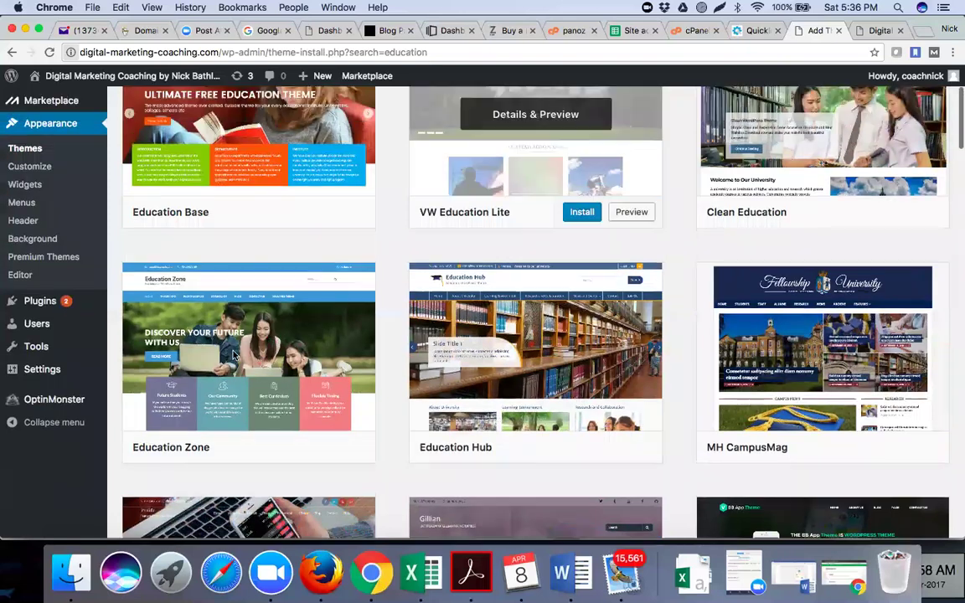
scroll(233, 354, "up", 3)
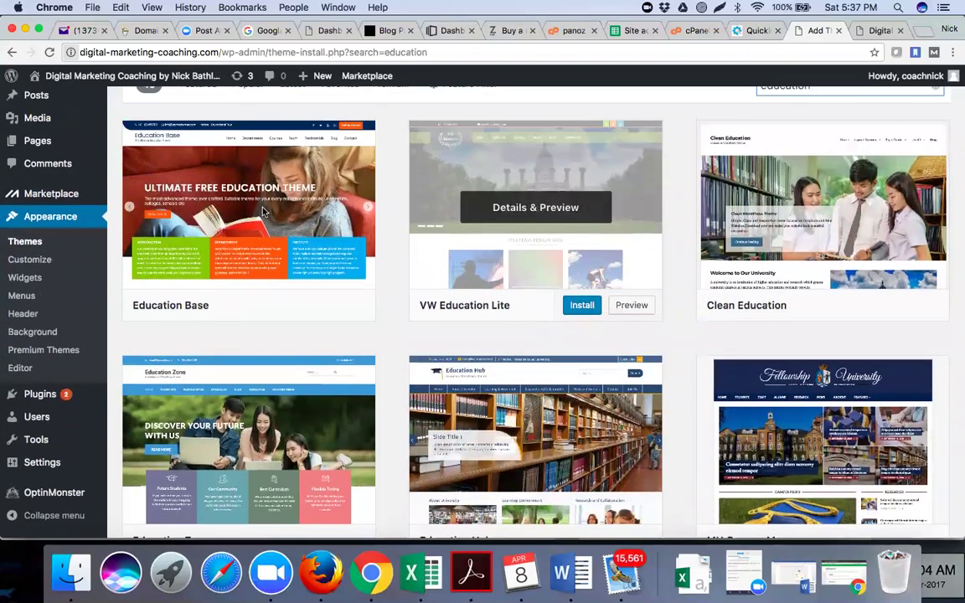
Preview, install and activate the Education Base theme.
left_click(262, 212)
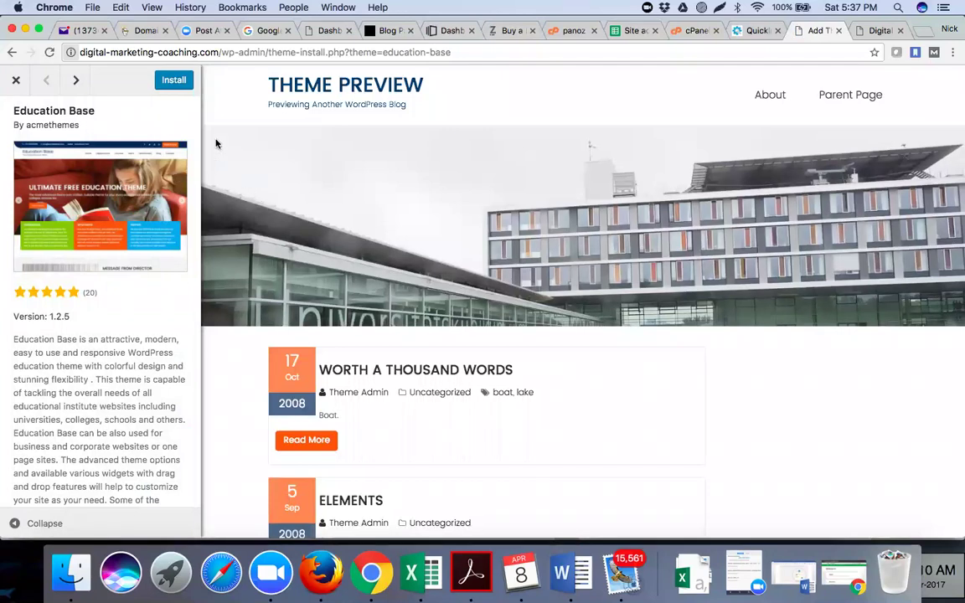
left_click(173, 81)
left_click(170, 81)
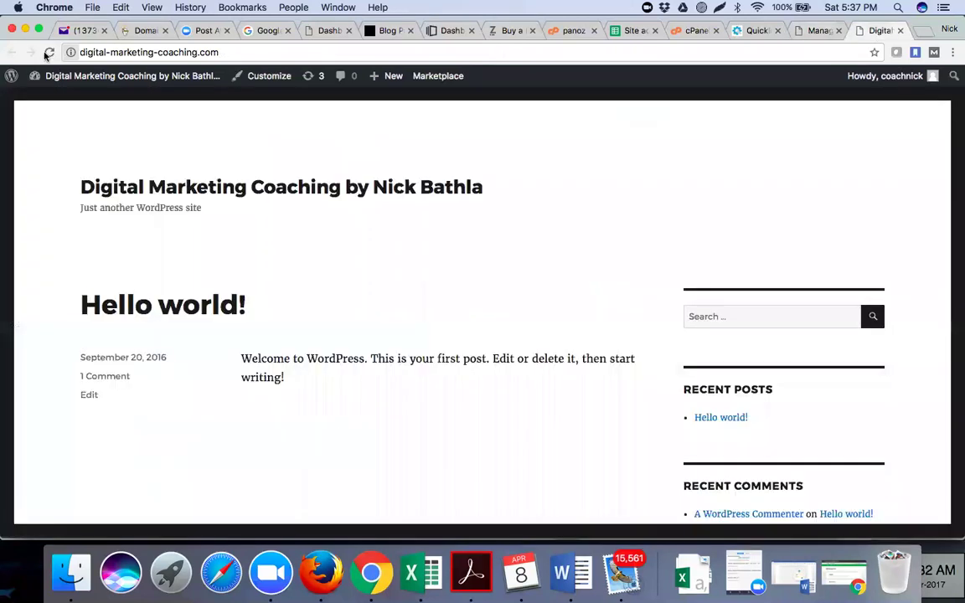
Reload the live site's front page to see the Education Base theme.
key("ctrl+Tab")
left_click(49, 53)
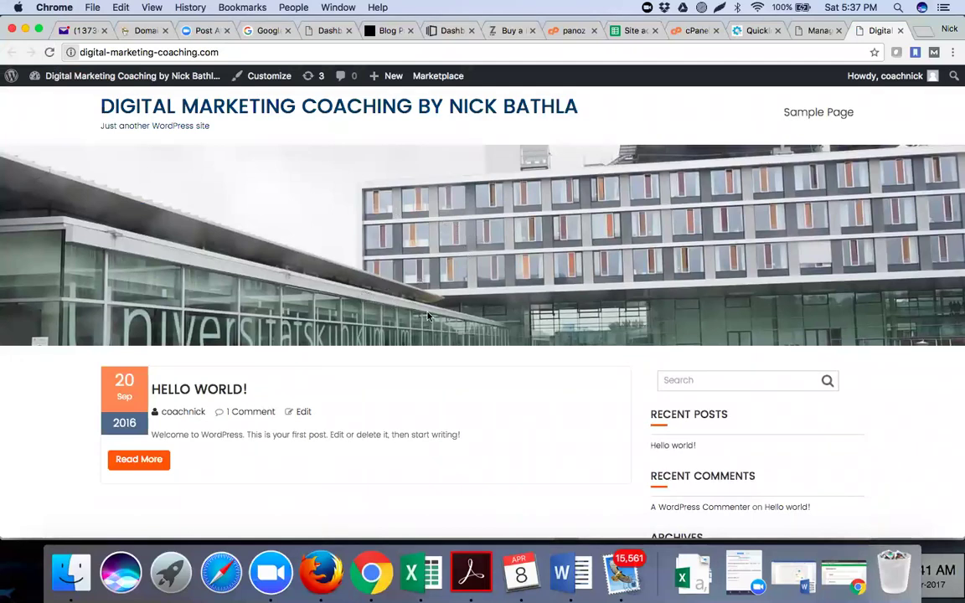
scroll(680, 260, "down", 5)
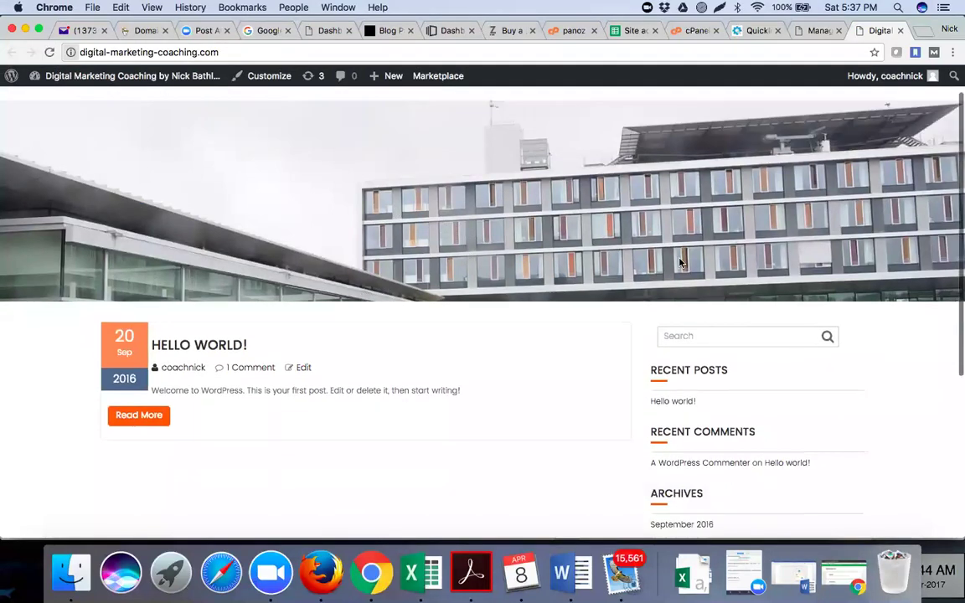
scroll(680, 262, "down", 2)
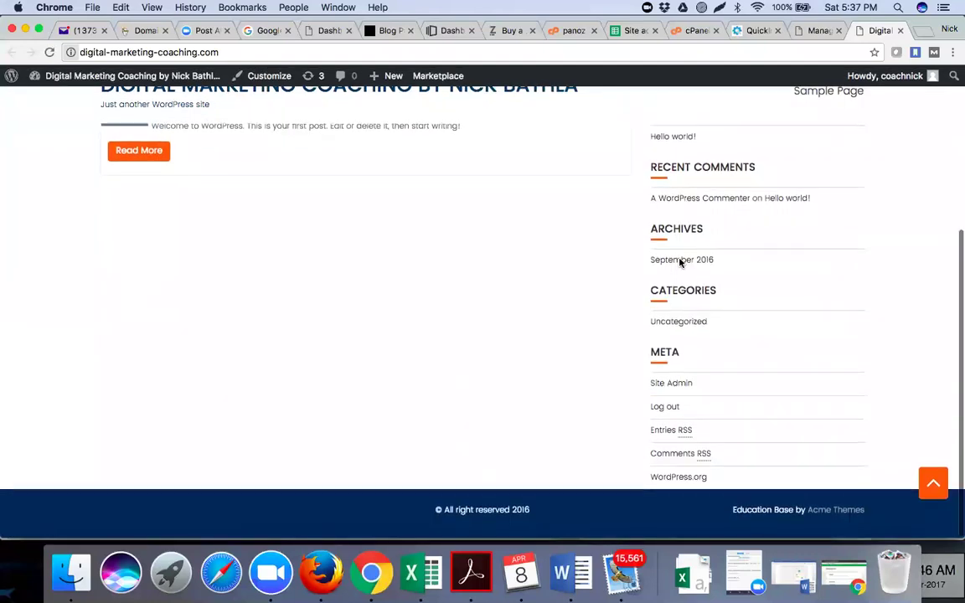
scroll(680, 262, "up", 6)
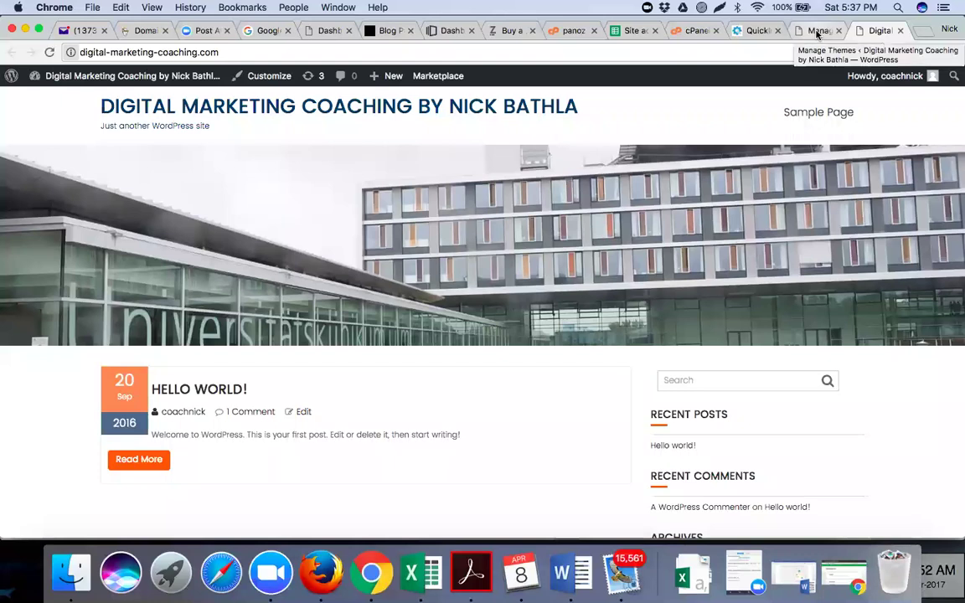
Compare the live site with the Themes admin page, ending on Themes with Education Base active.
left_click(816, 32)
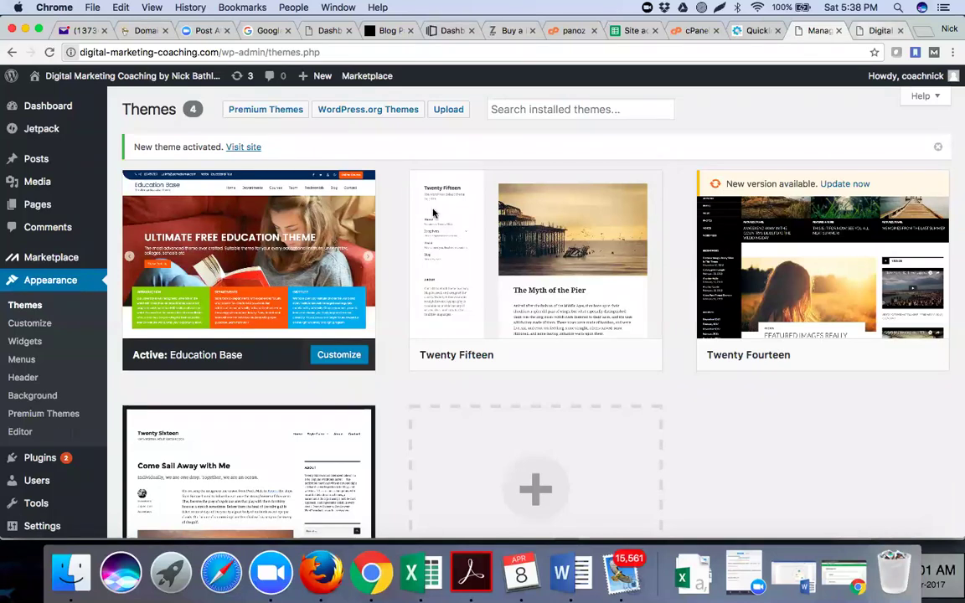
key("ctrl+Tab")
scroll(379, 299, "down", 3)
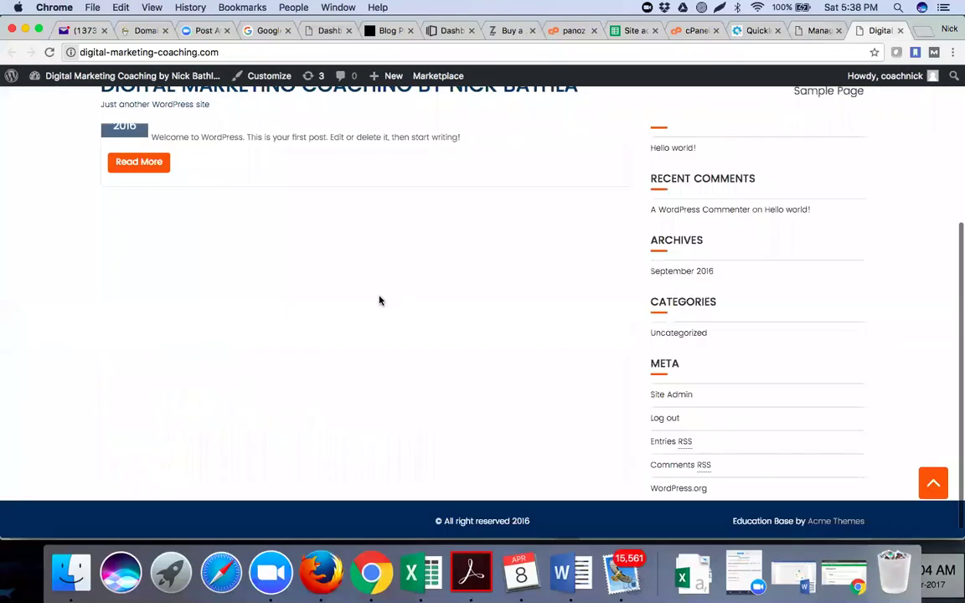
scroll(379, 300, "up", 3)
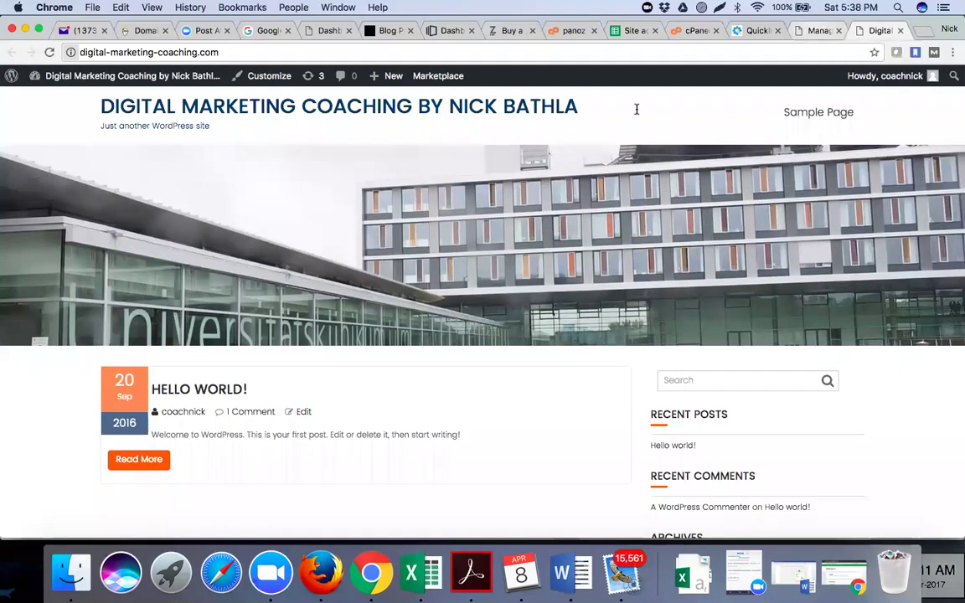
key("super+alt+Left")
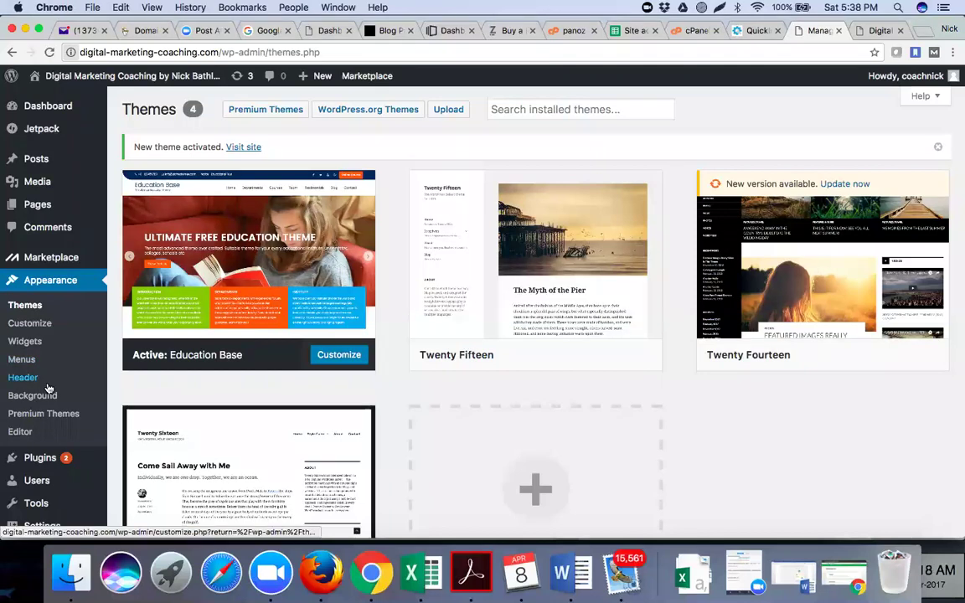
scroll(48, 388, "down", 2)
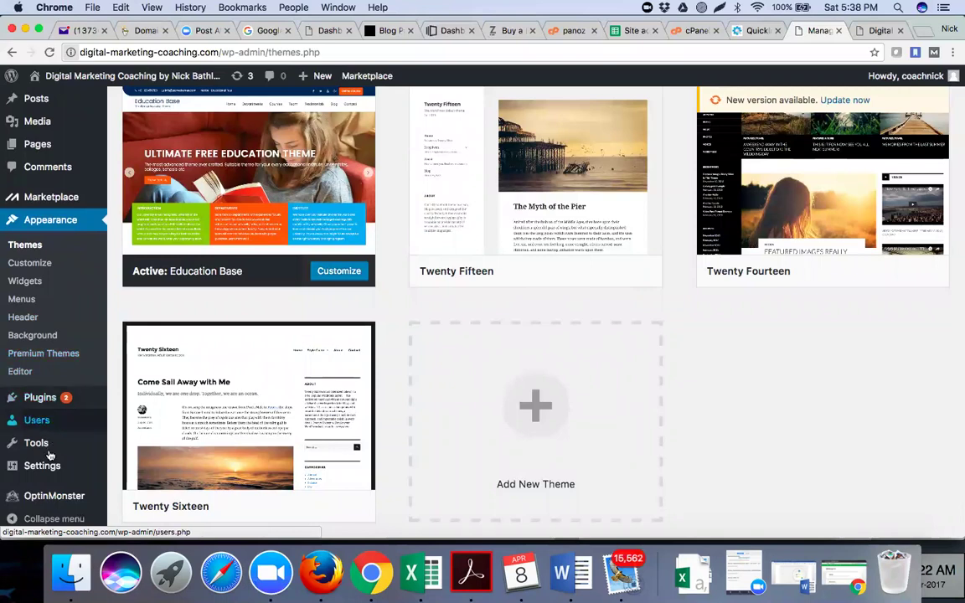
scroll(48, 455, "down", 2)
mouse_move(42, 466)
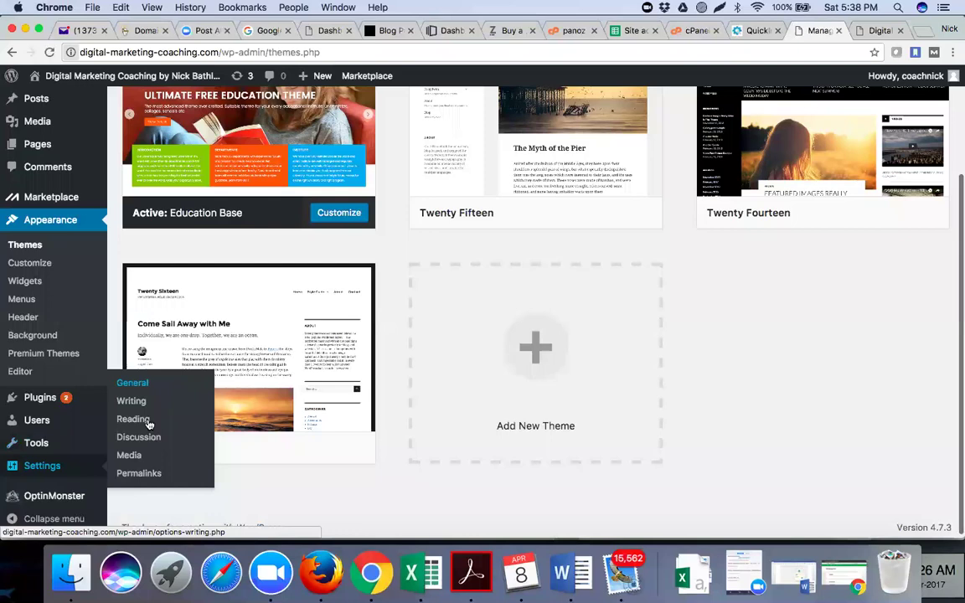
In Reading settings, choose 'A static page' and look over the front and posts page choices.
left_click(148, 425)
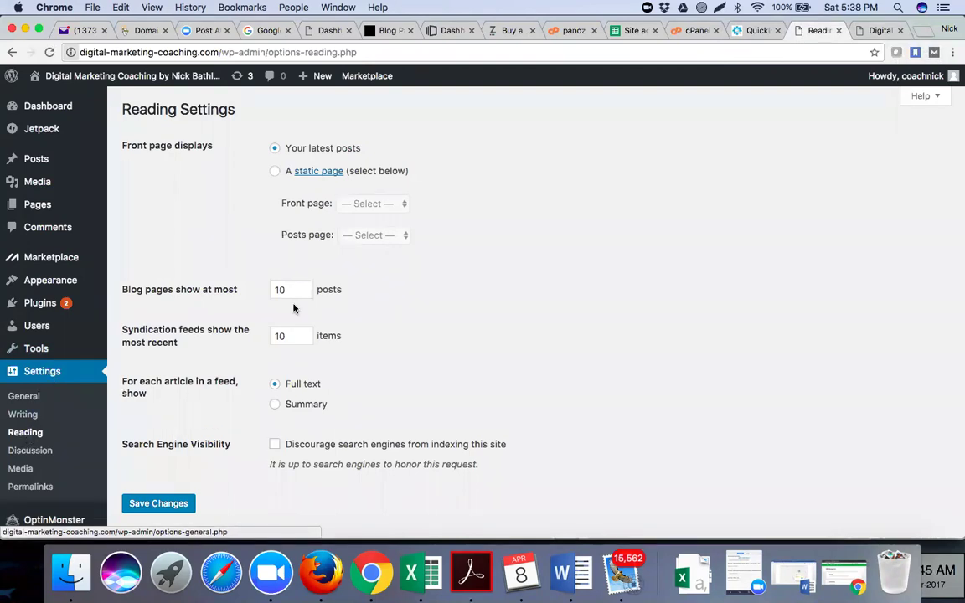
left_click(276, 172)
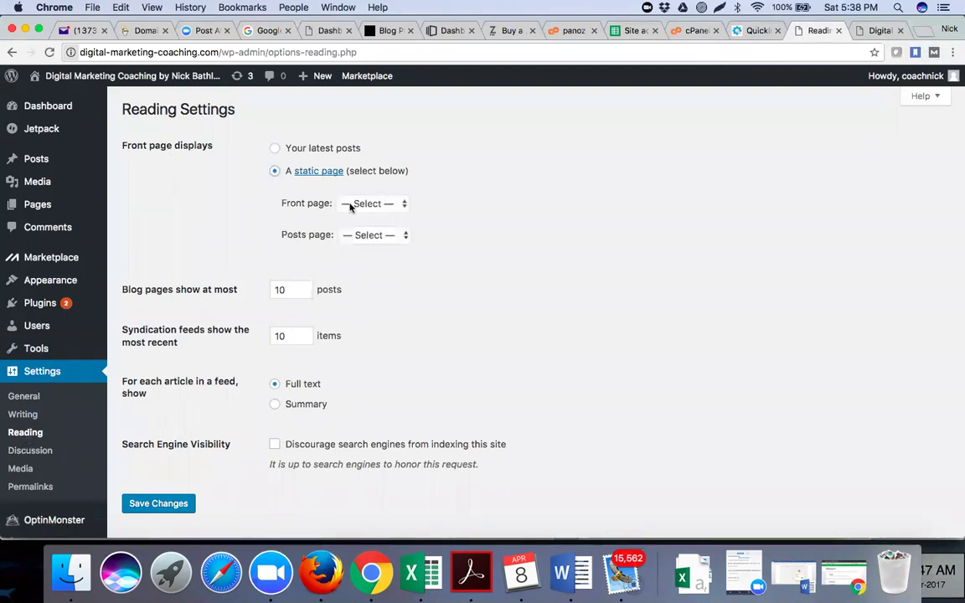
left_click(350, 204)
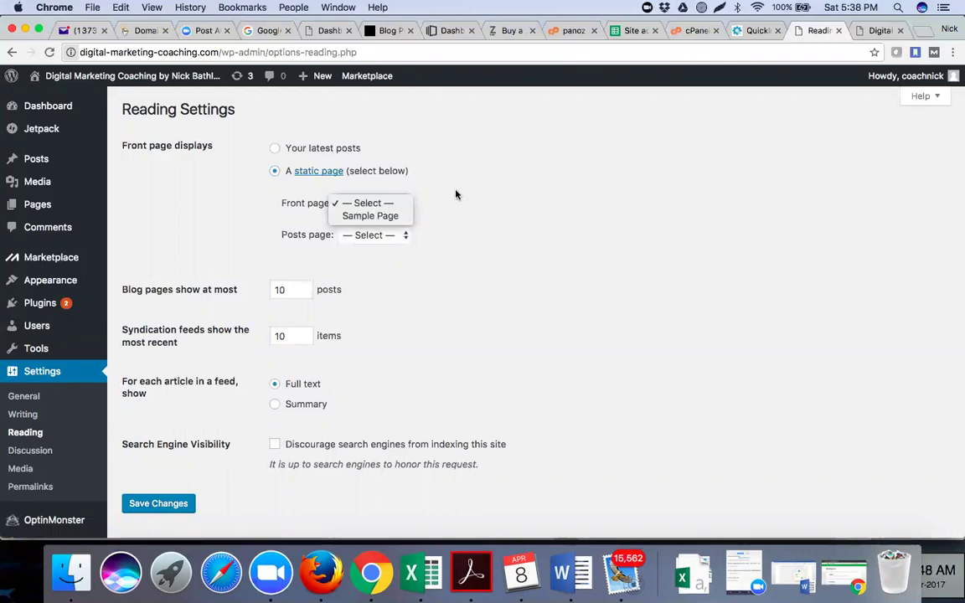
left_click(362, 204)
left_click(388, 237)
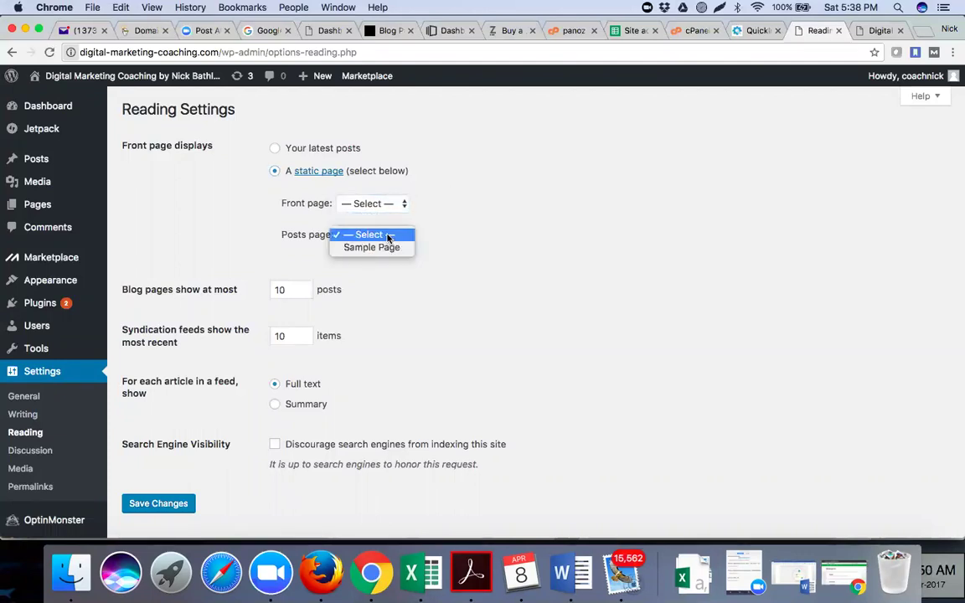
left_click(478, 218)
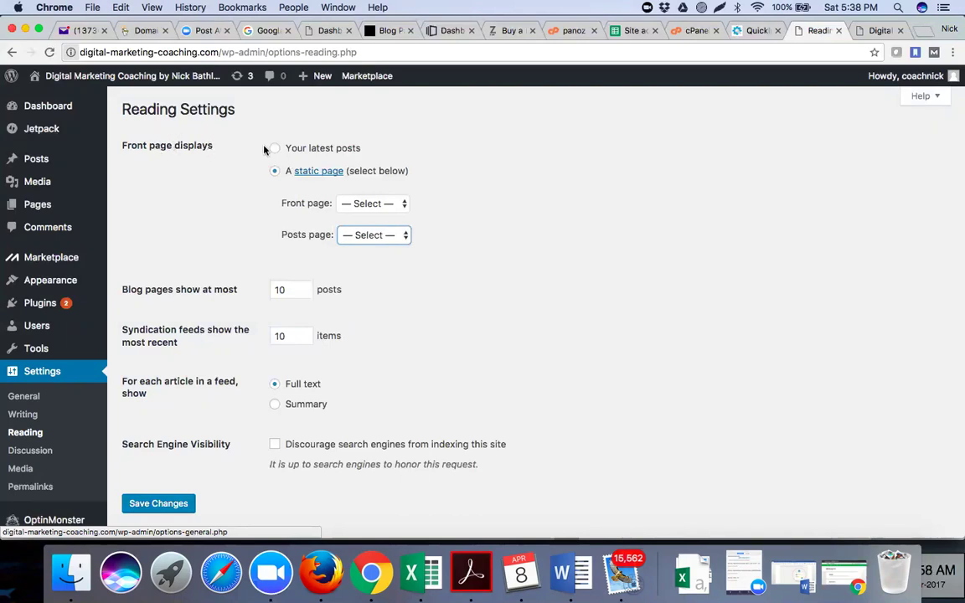
Set Sample Page as the front page, leave the posts page unset, and save.
left_click(358, 207)
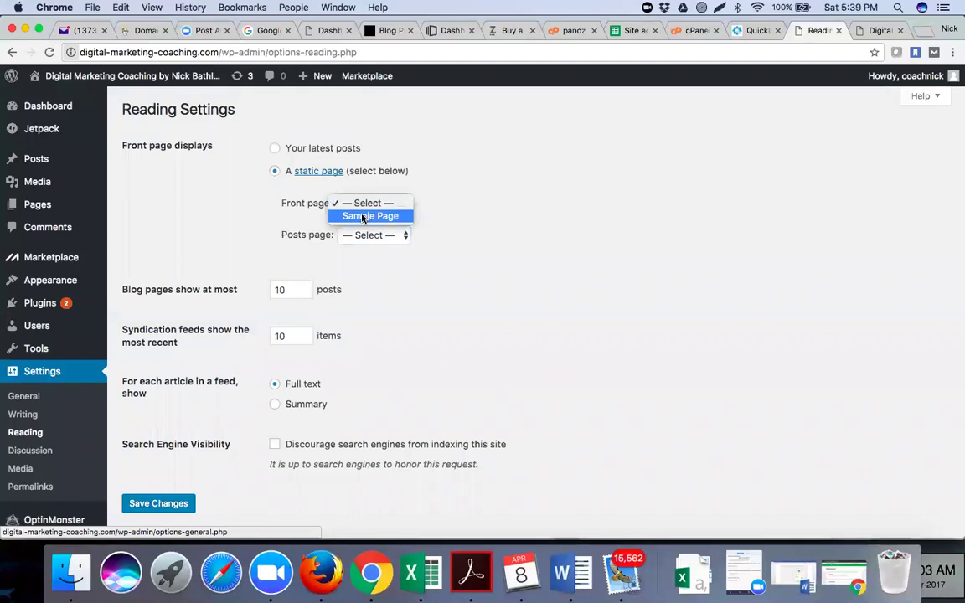
left_click(362, 216)
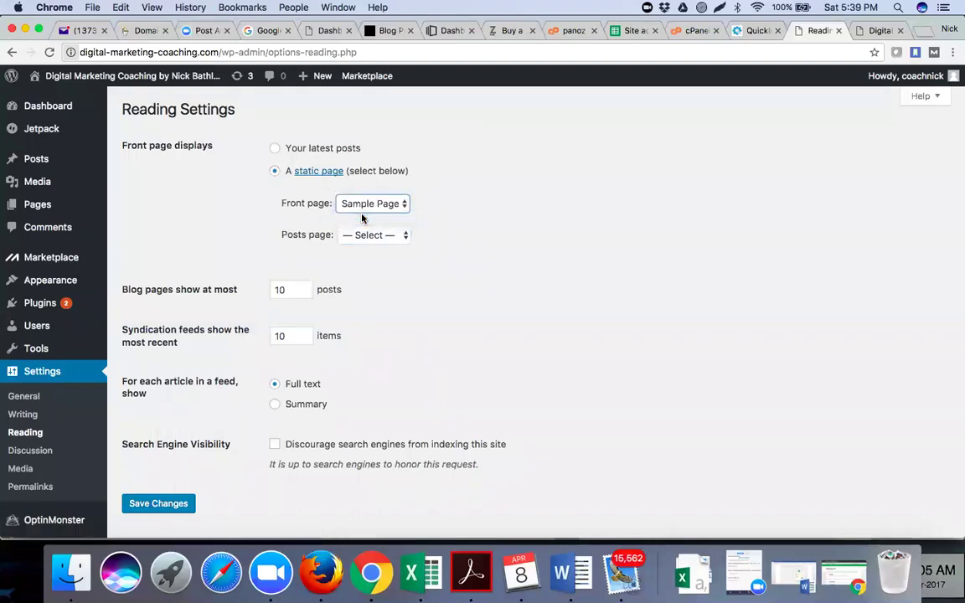
left_click(429, 235)
left_click(385, 238)
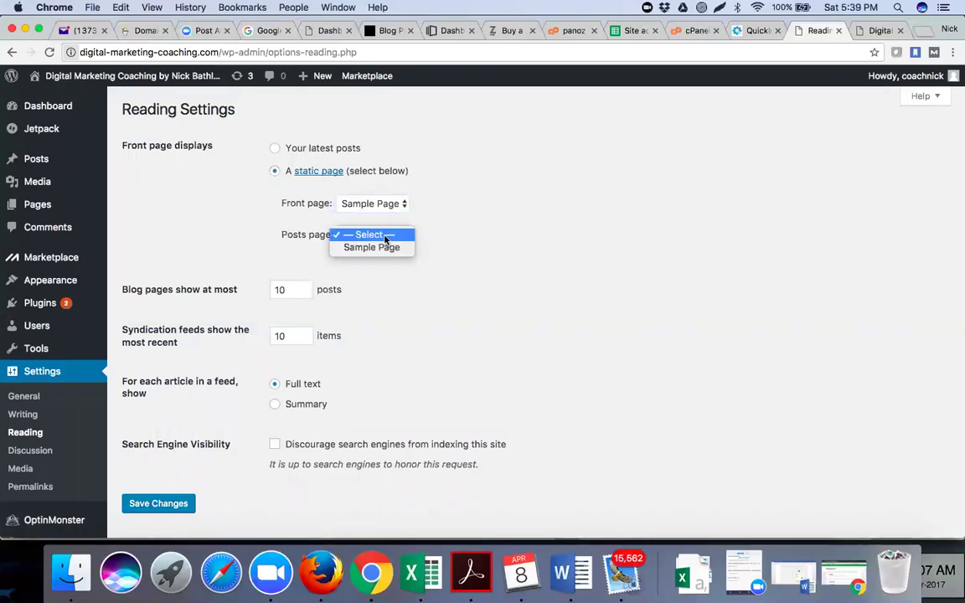
left_click(472, 224)
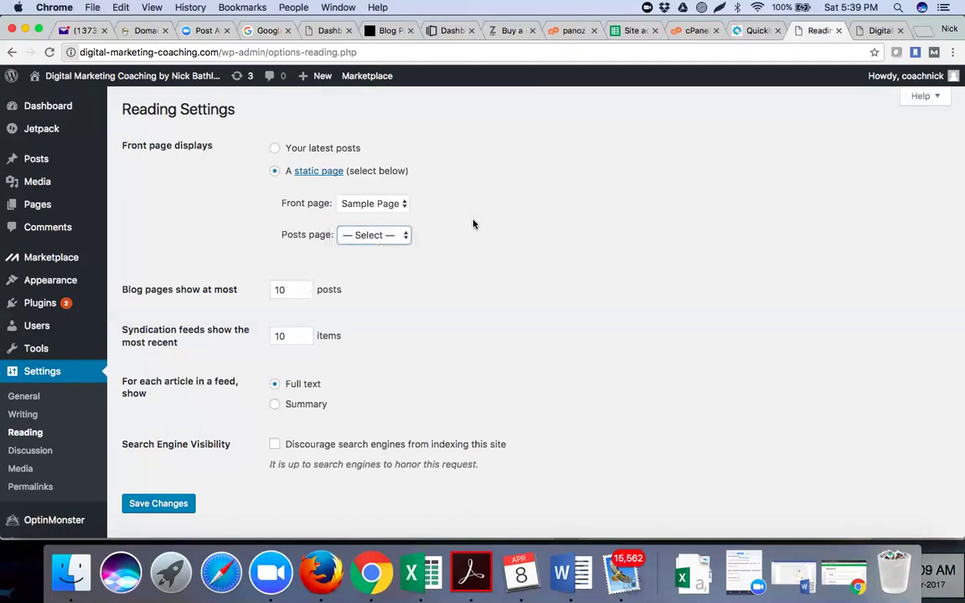
left_click(472, 224)
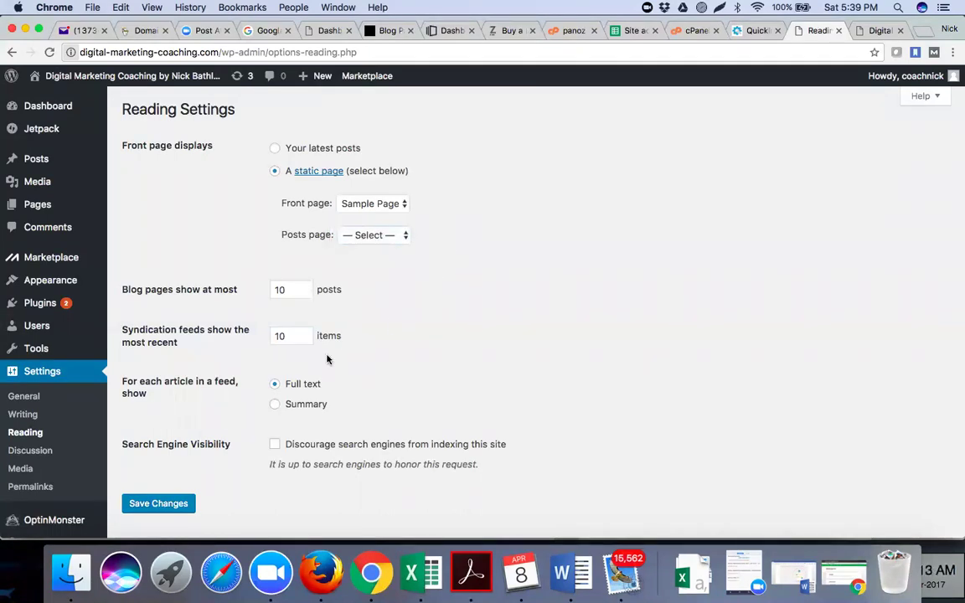
scroll(267, 388, "down", 2)
left_click(158, 468)
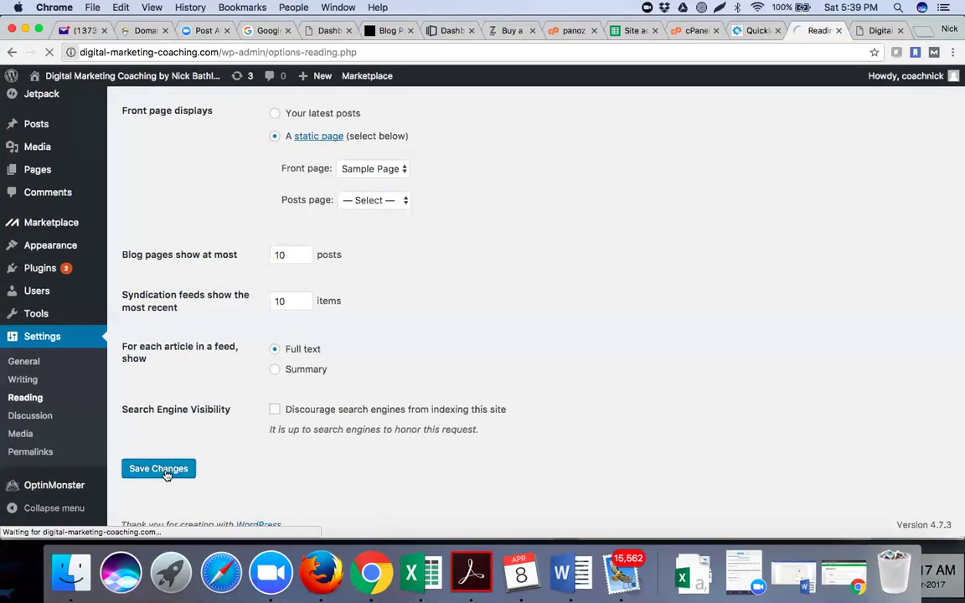
left_click(873, 32)
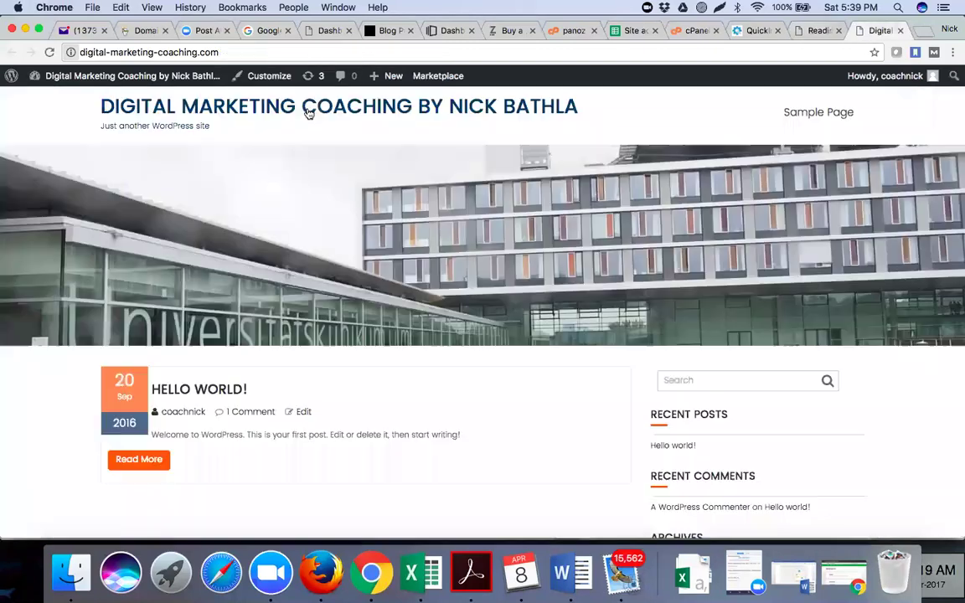
Reload the site to check Sample Page is the homepage, then go back to Reading Settings.
left_click(46, 53)
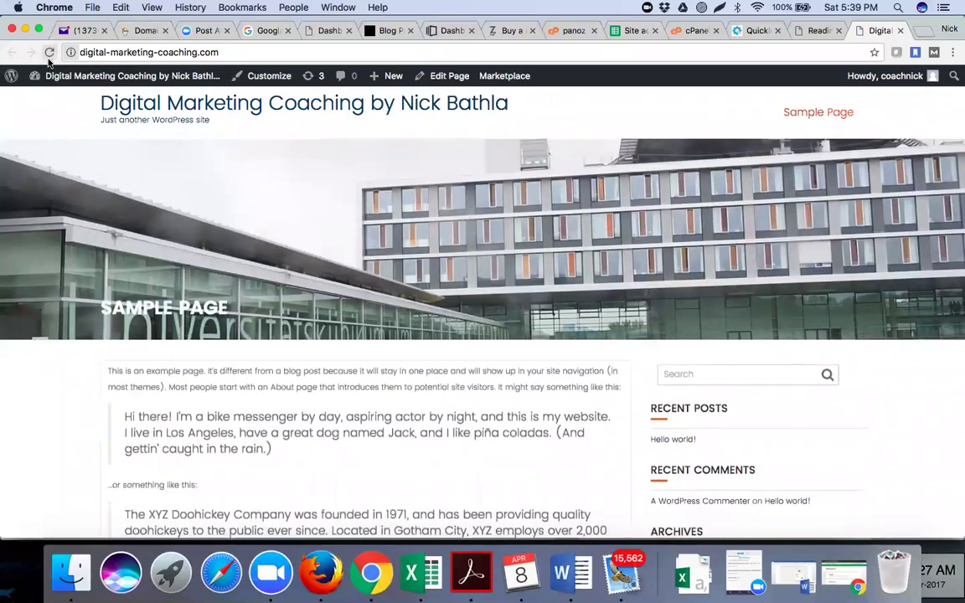
scroll(318, 382, "down", 4)
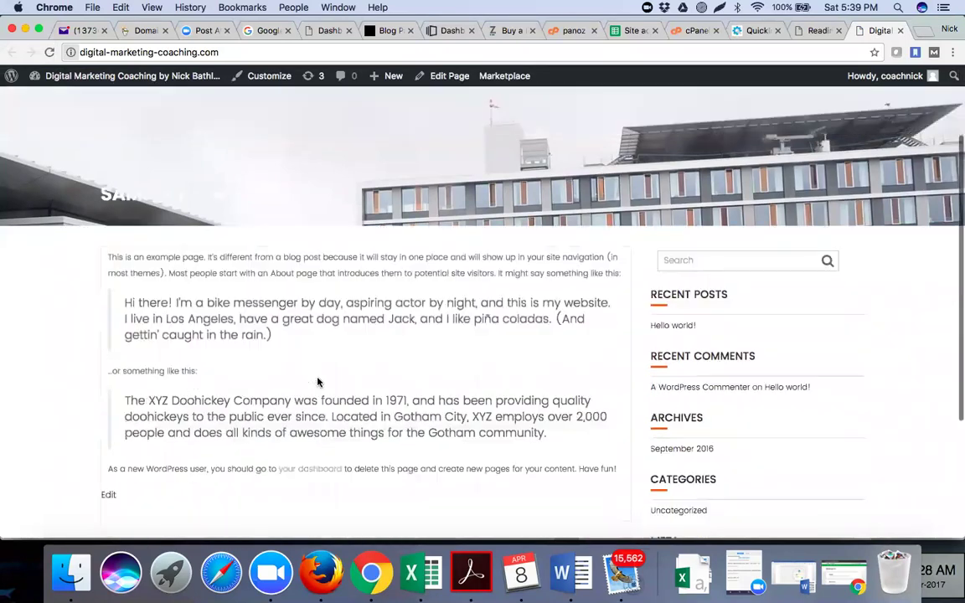
scroll(318, 382, "up", 5)
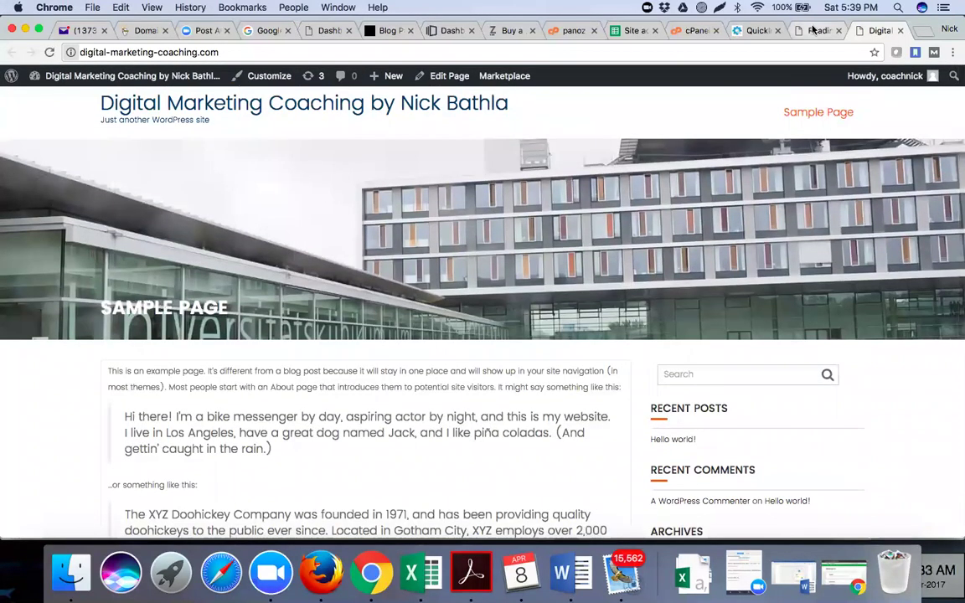
left_click(812, 30)
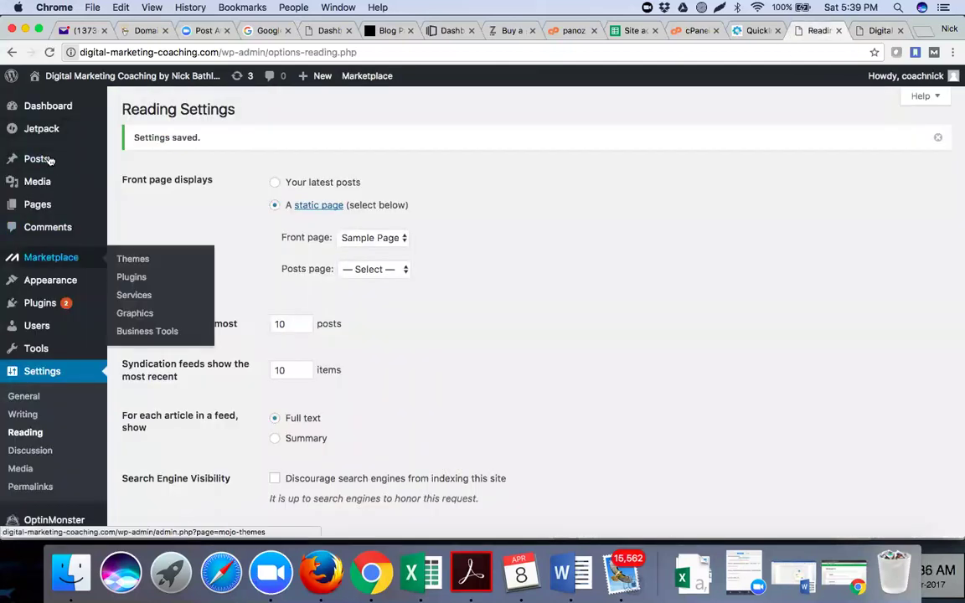
mouse_move(48, 148)
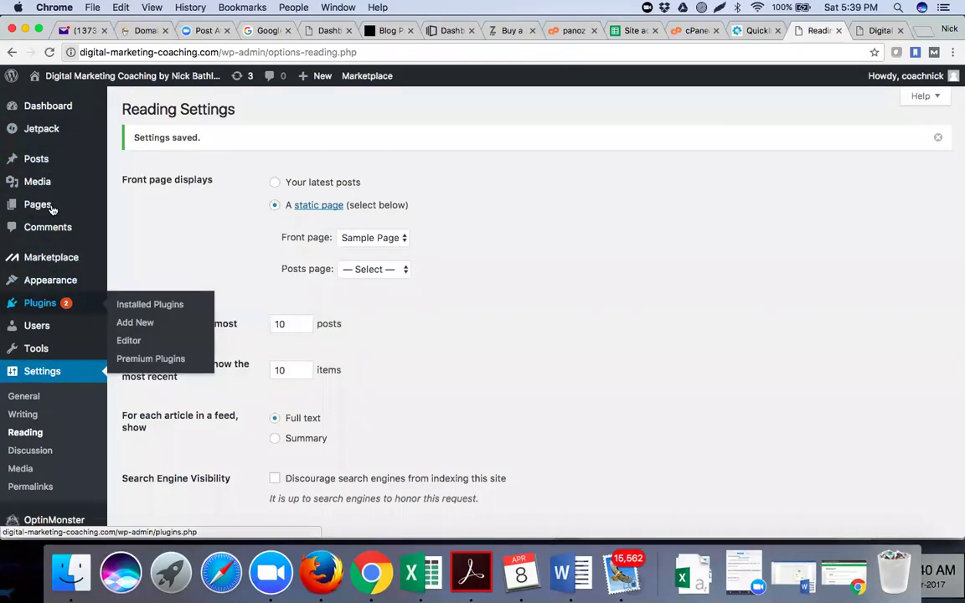
Rename the Sample Page title to 'Home' in the page editor.
mouse_move(49, 199)
left_click(134, 207)
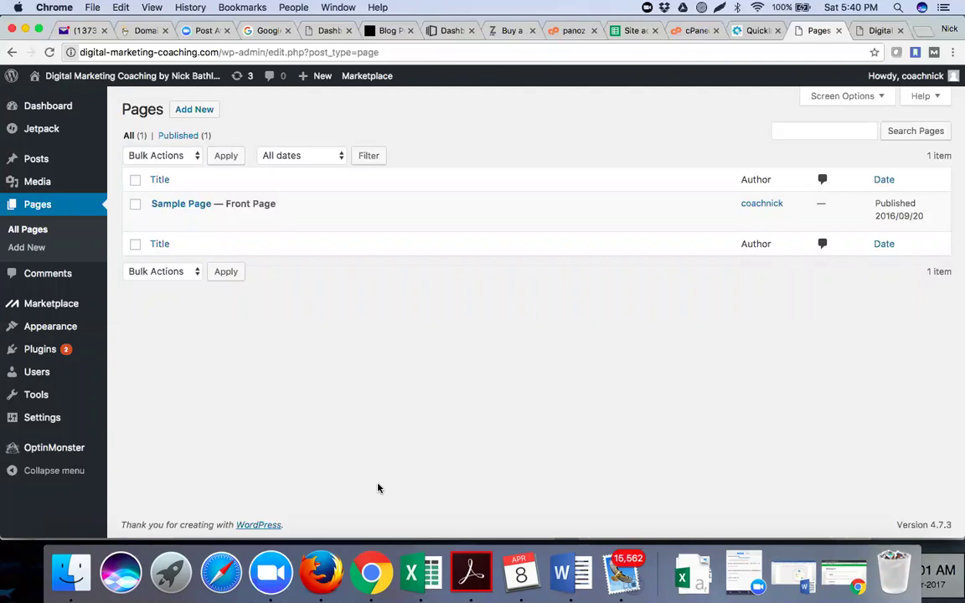
mouse_move(159, 224)
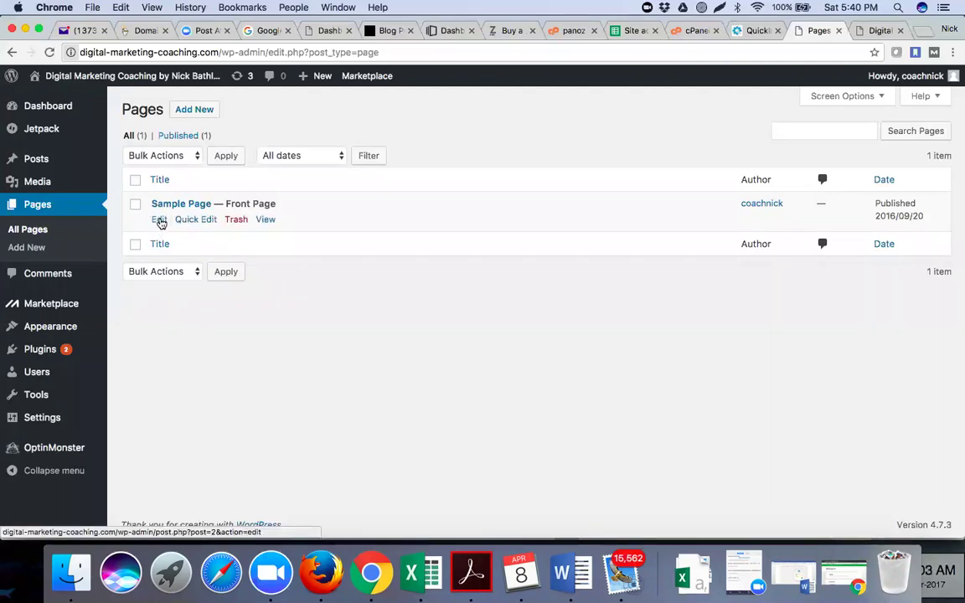
left_click(160, 223)
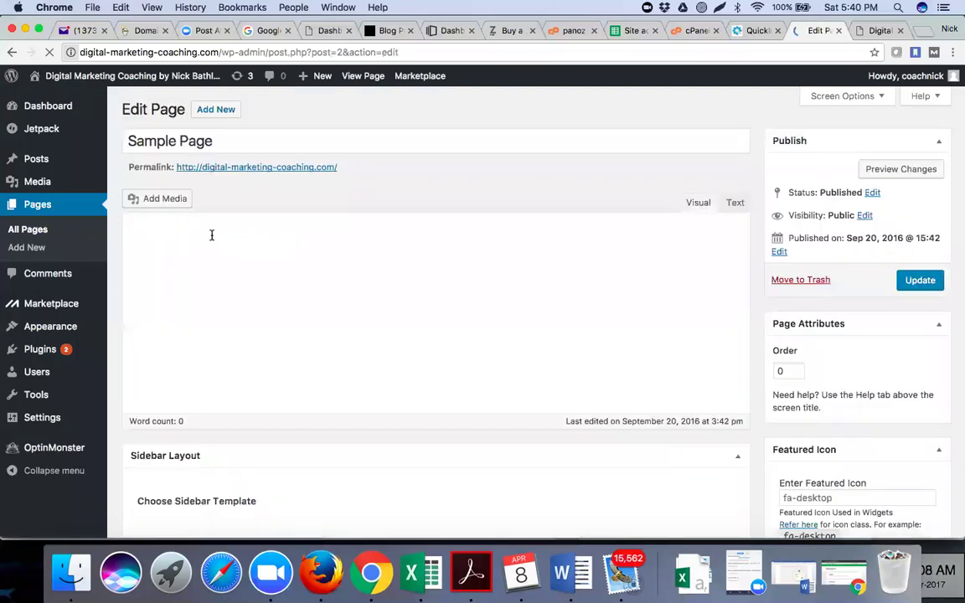
left_click(218, 140)
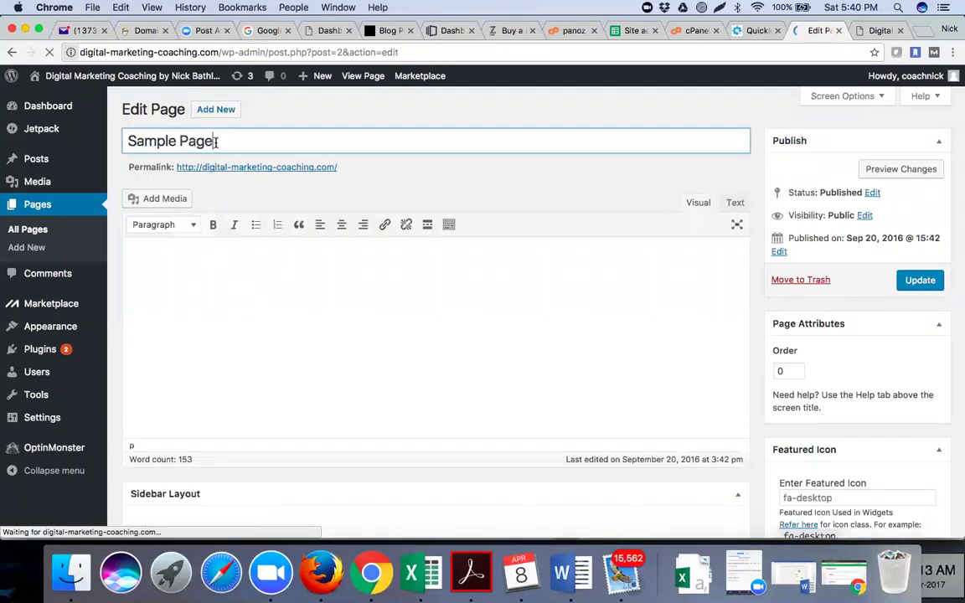
left_click_drag(218, 141, 105, 125)
type("Home")
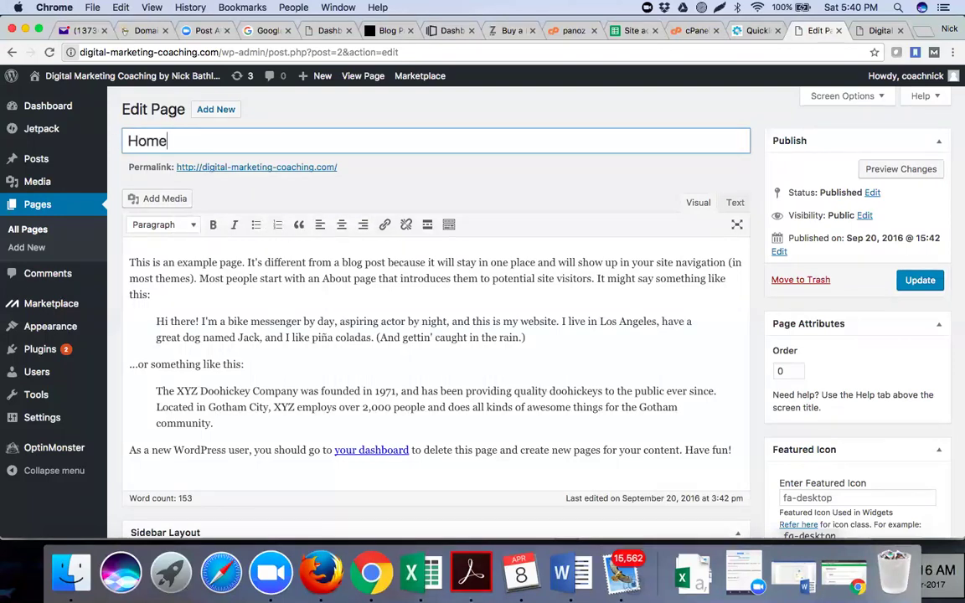
left_click(149, 262)
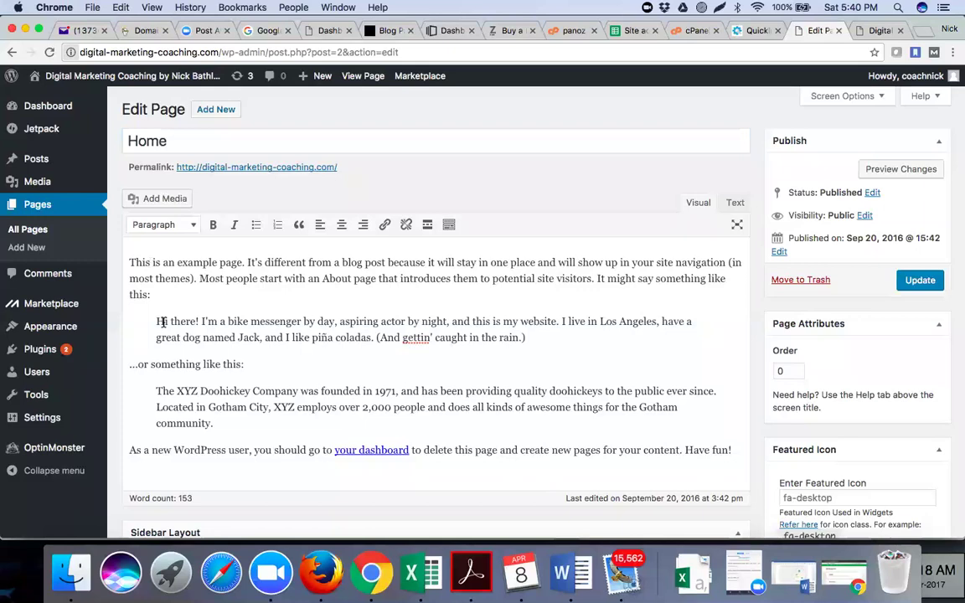
Review the page content and update the Home page.
scroll(224, 368, "down", 5)
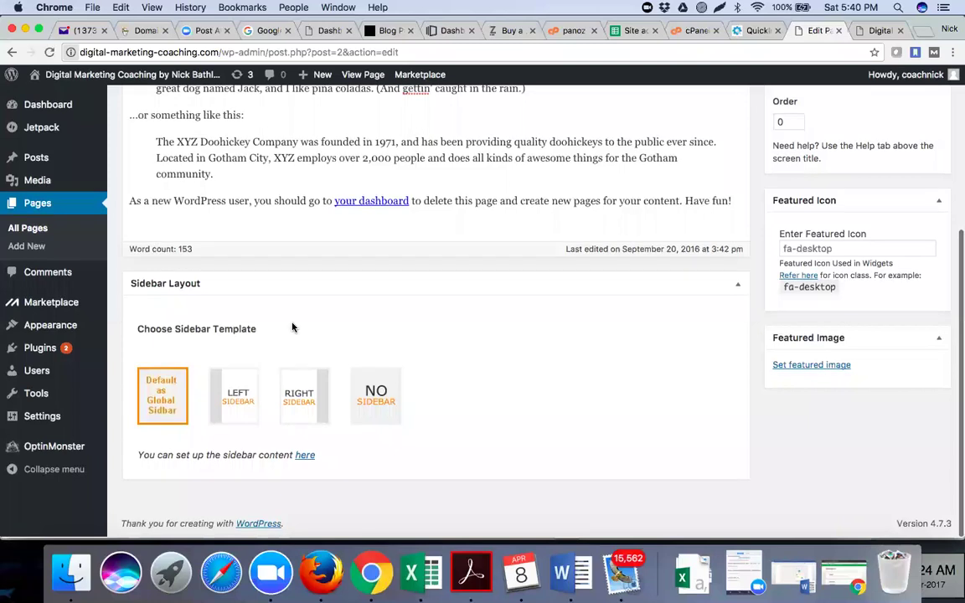
scroll(292, 327, "up", 5)
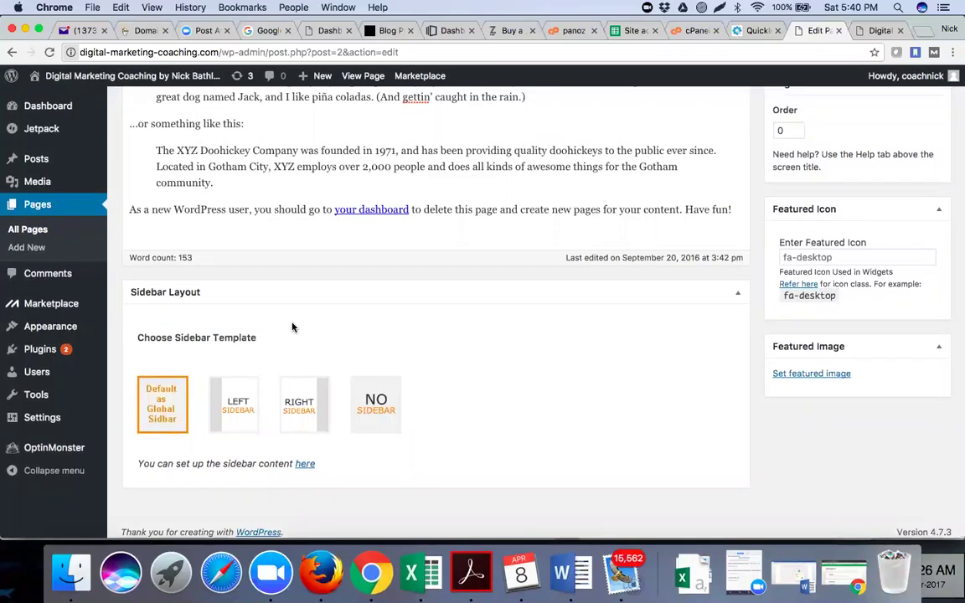
left_click(157, 321)
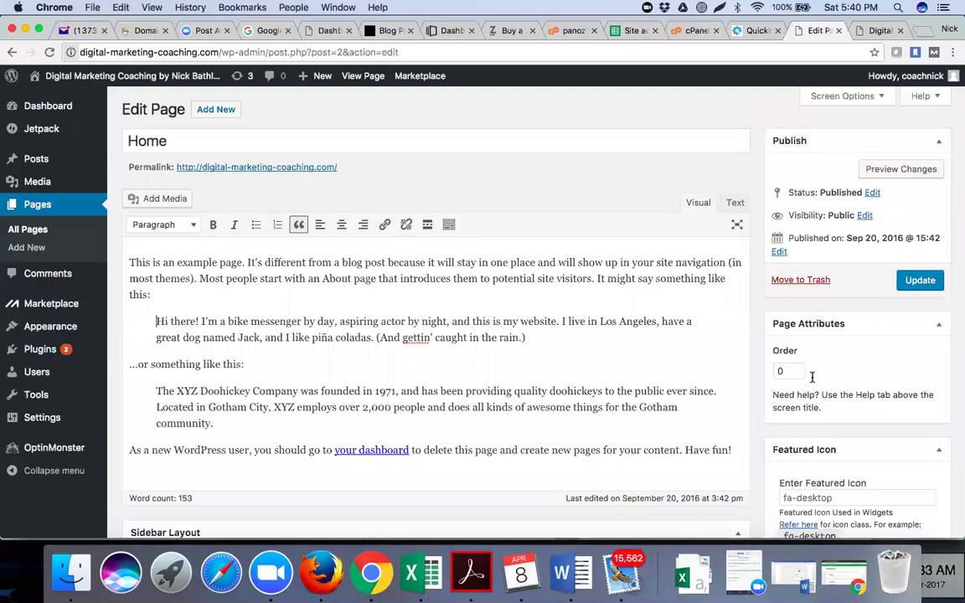
scroll(811, 377, "down", 5)
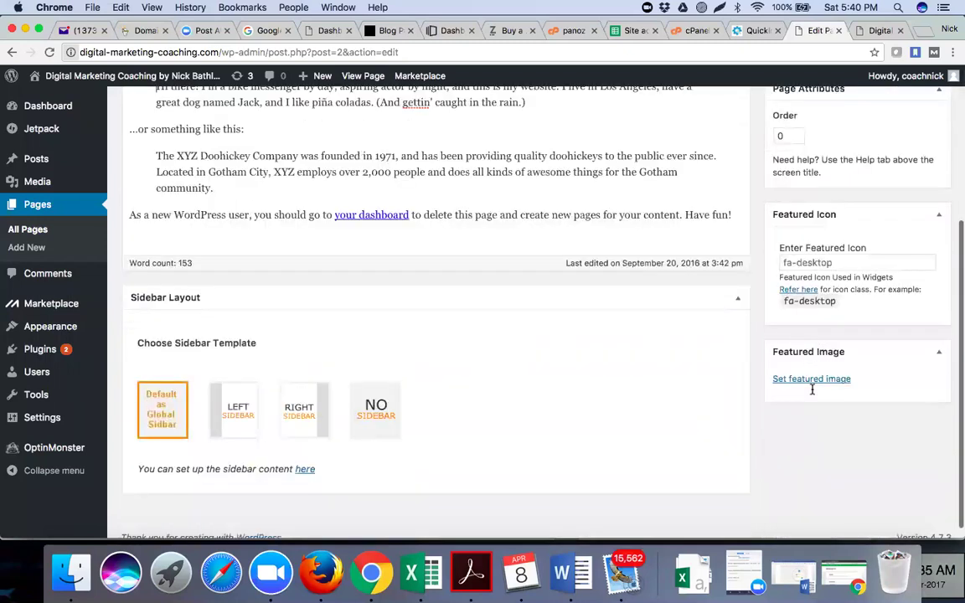
scroll(911, 290, "up", 5)
left_click(910, 281)
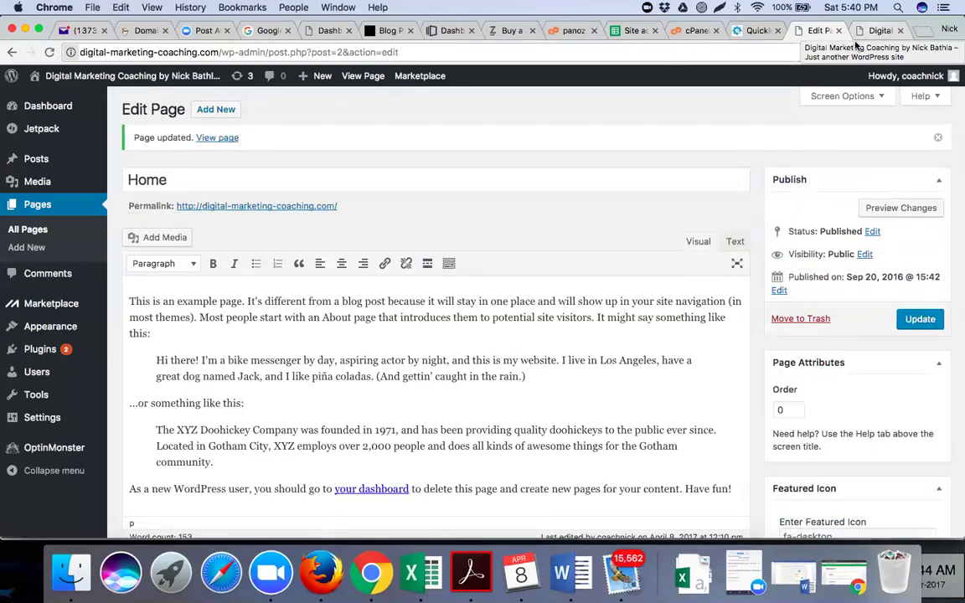
key("ctrl+Tab")
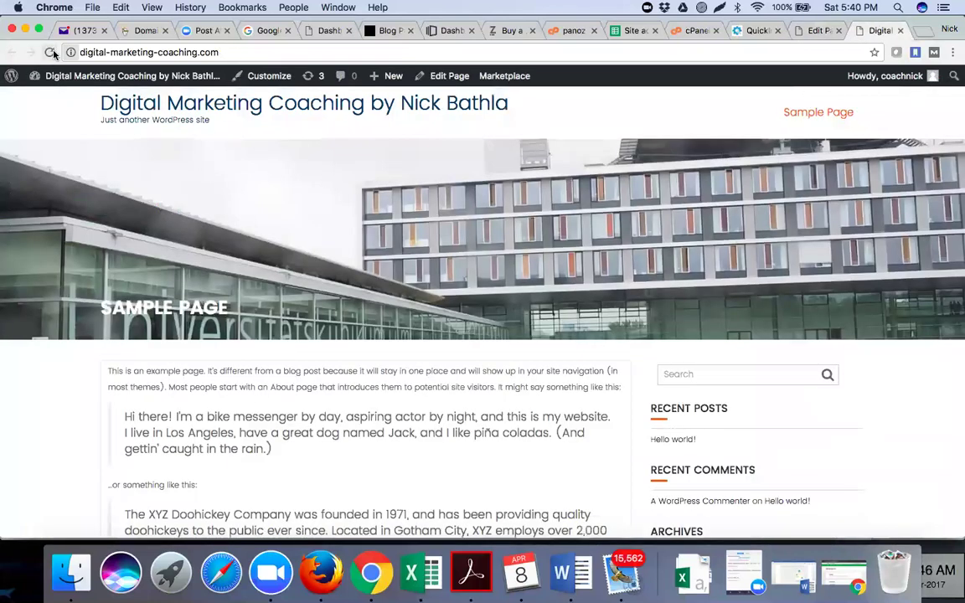
left_click(51, 51)
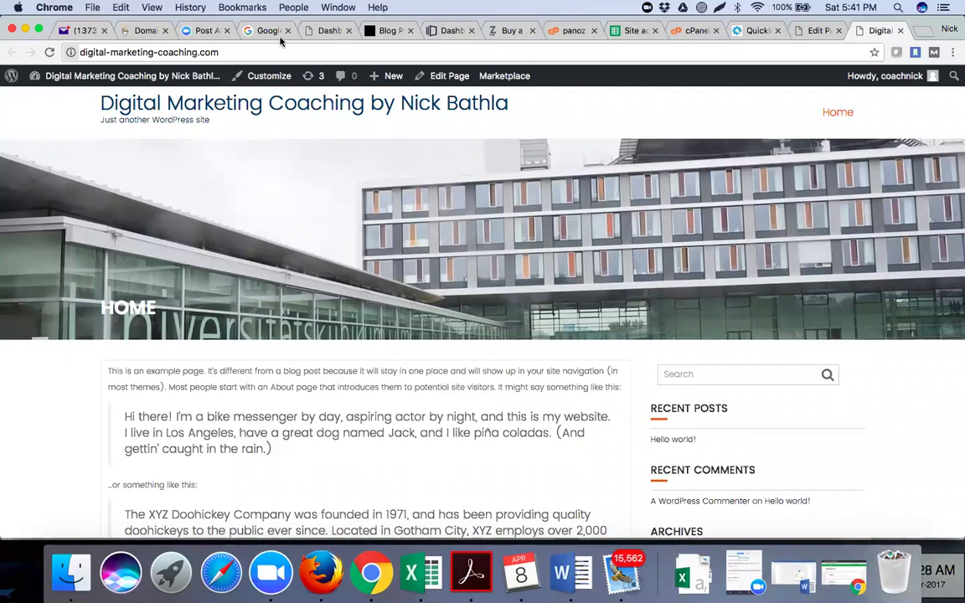
left_click(810, 30)
mouse_move(93, 305)
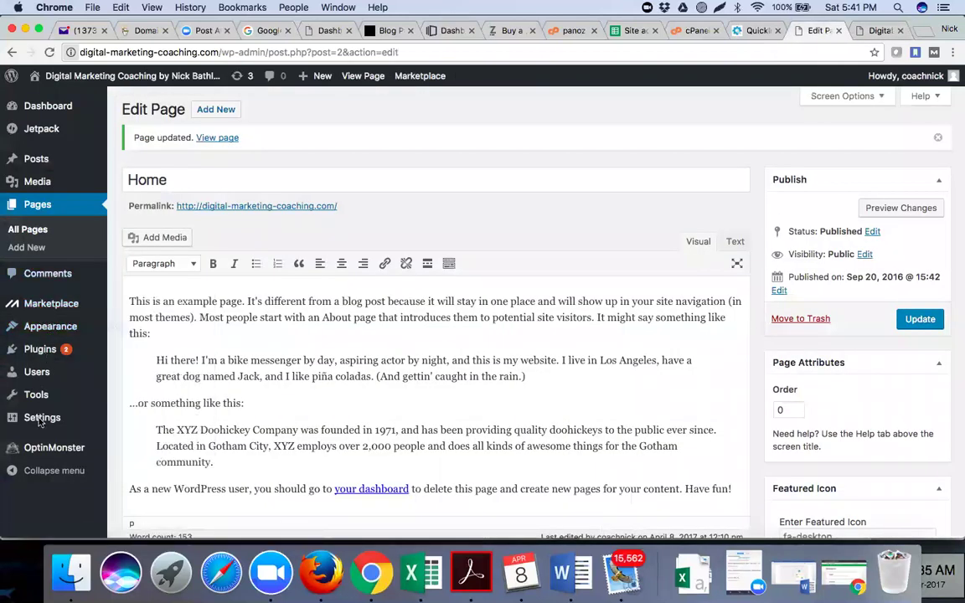
mouse_move(64, 423)
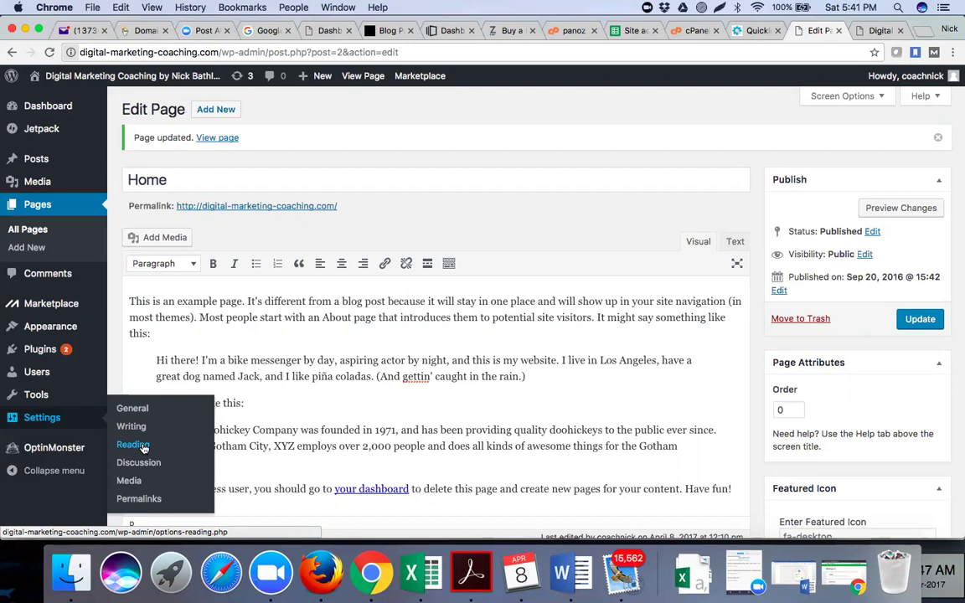
Set the static front page to Home with no posts page and save the Reading settings.
left_click(144, 448)
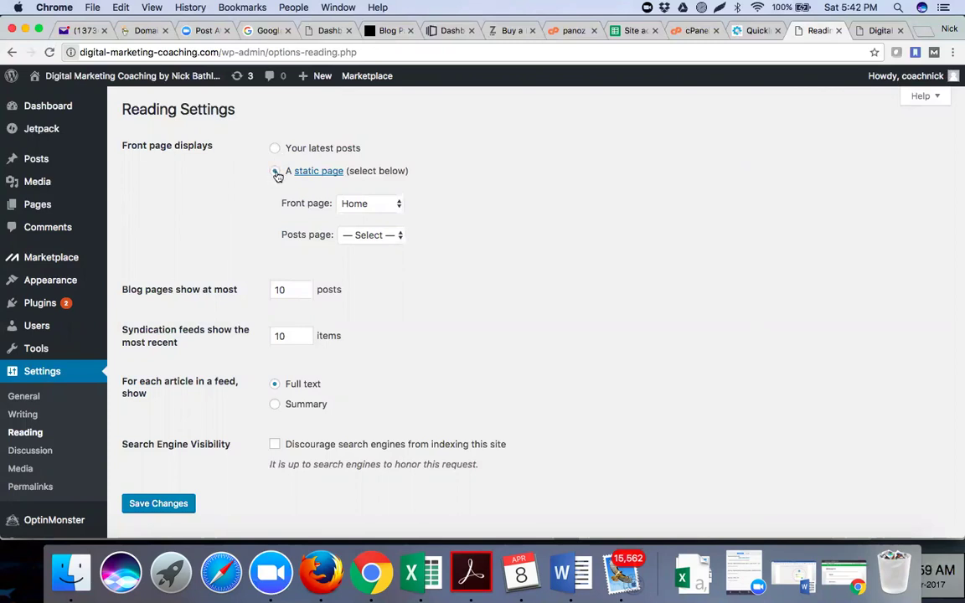
left_click(365, 203)
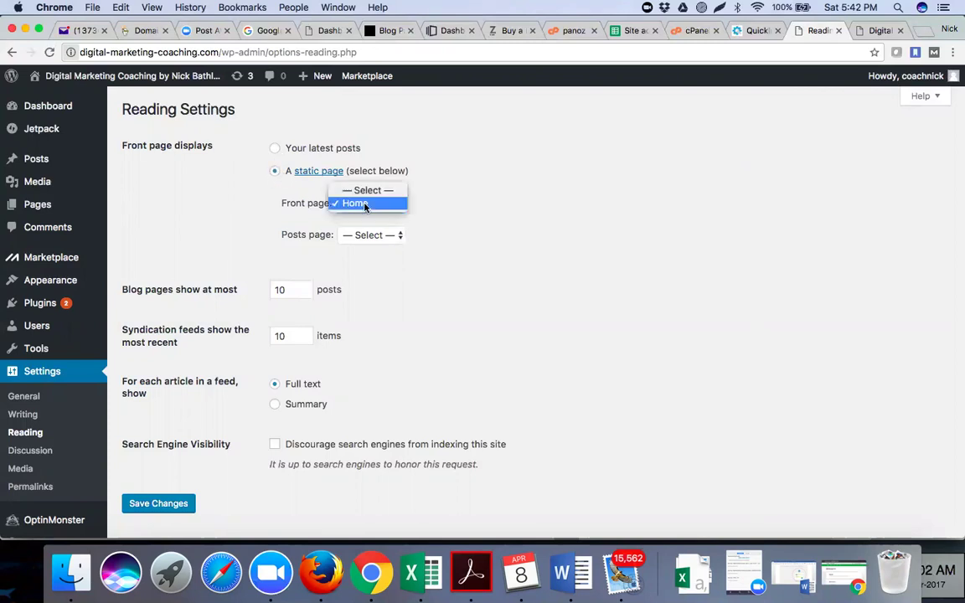
left_click(439, 194)
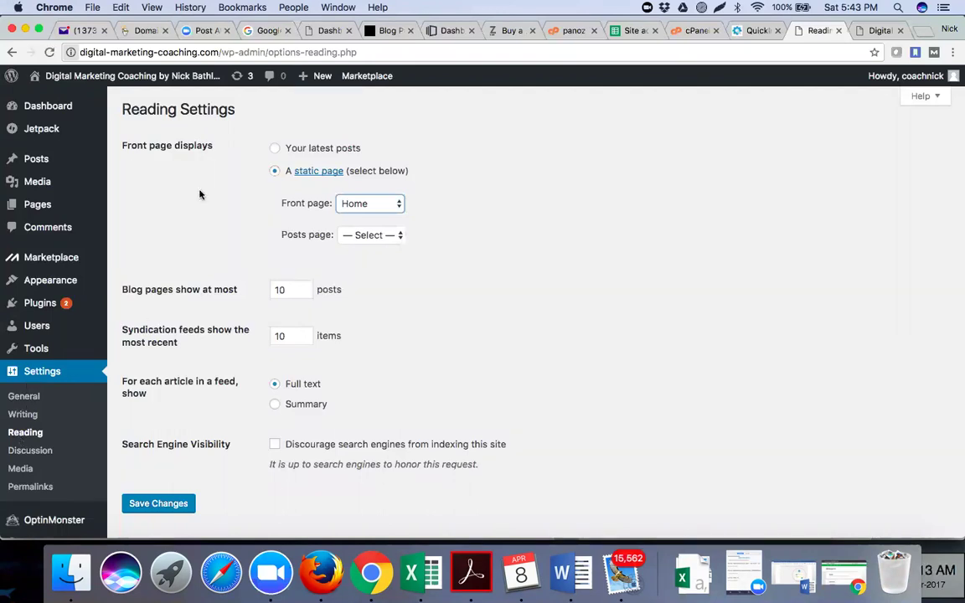
left_click(274, 149)
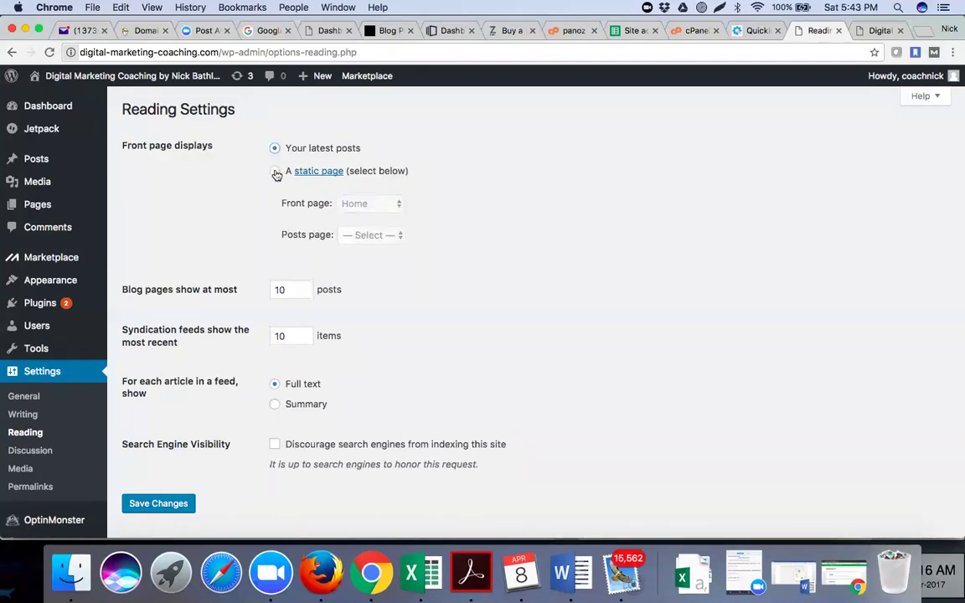
left_click(275, 172)
left_click(398, 203)
left_click(449, 203)
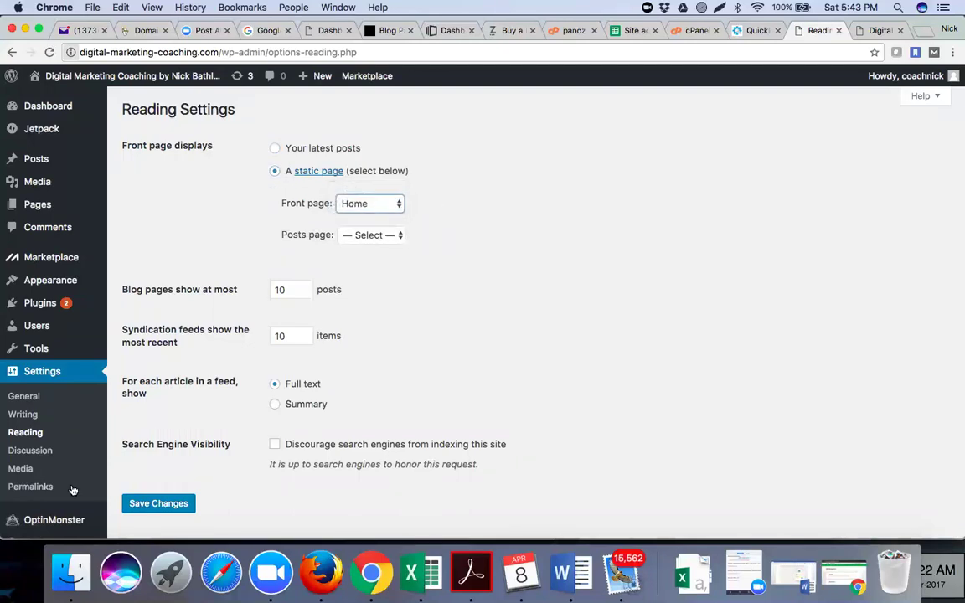
left_click(159, 505)
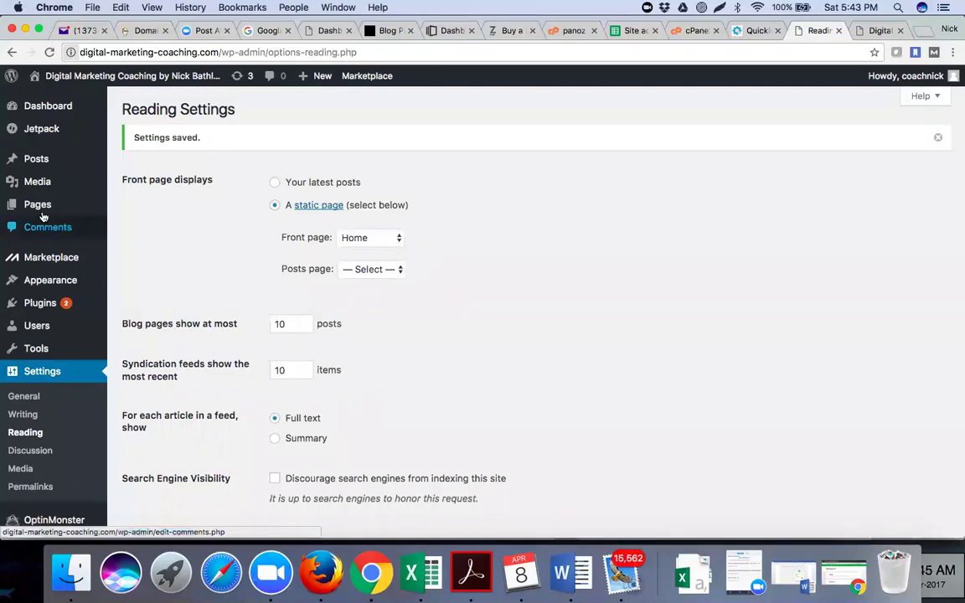
mouse_move(38, 207)
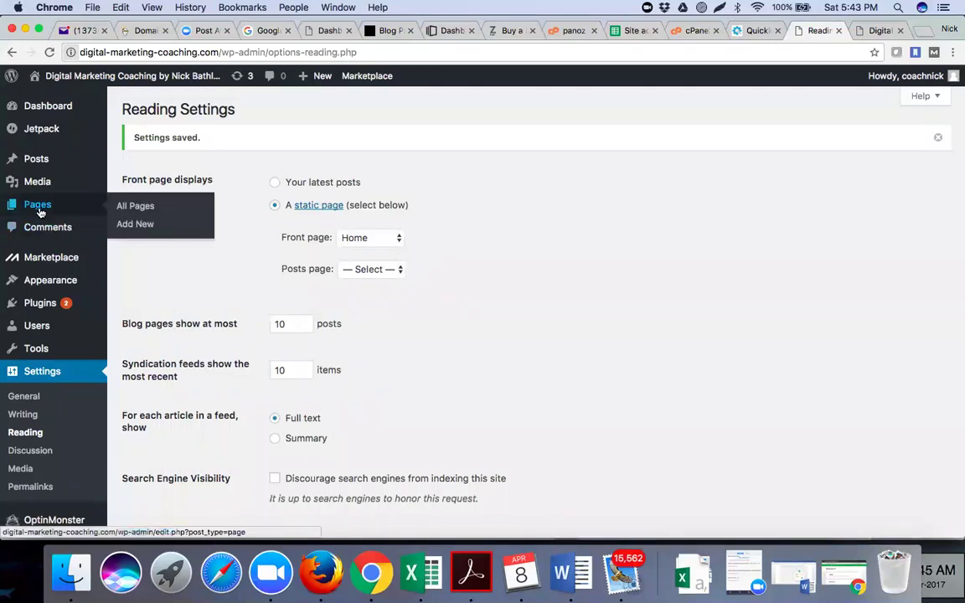
Create and publish a page titled 'About Nick', then start another new page.
left_click(144, 226)
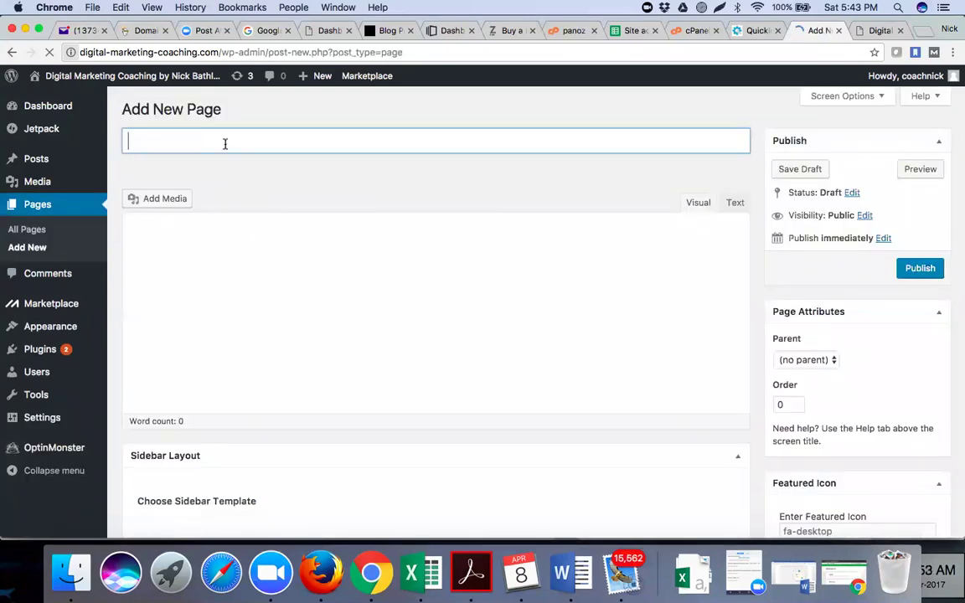
type("Abou")
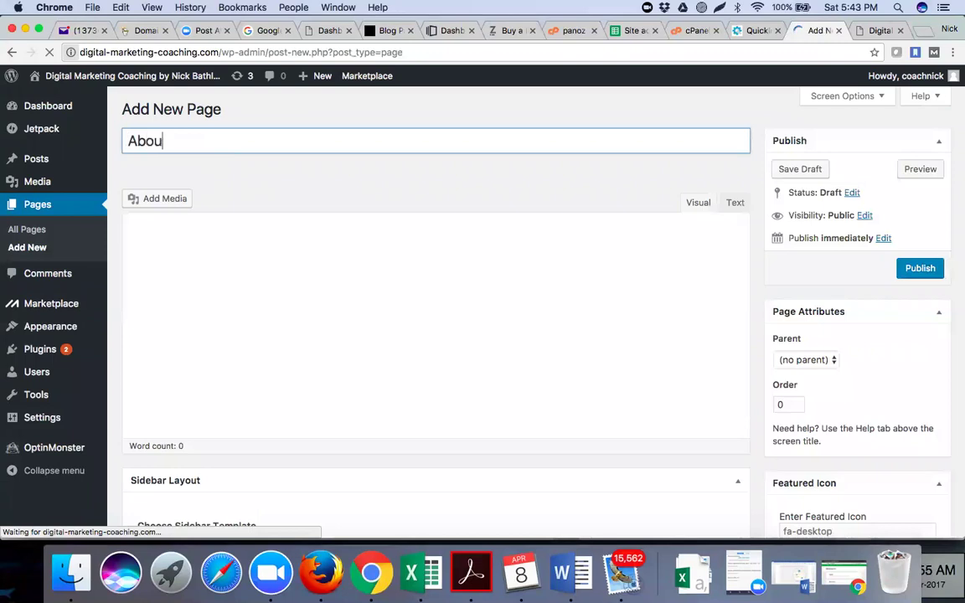
type("t Nick")
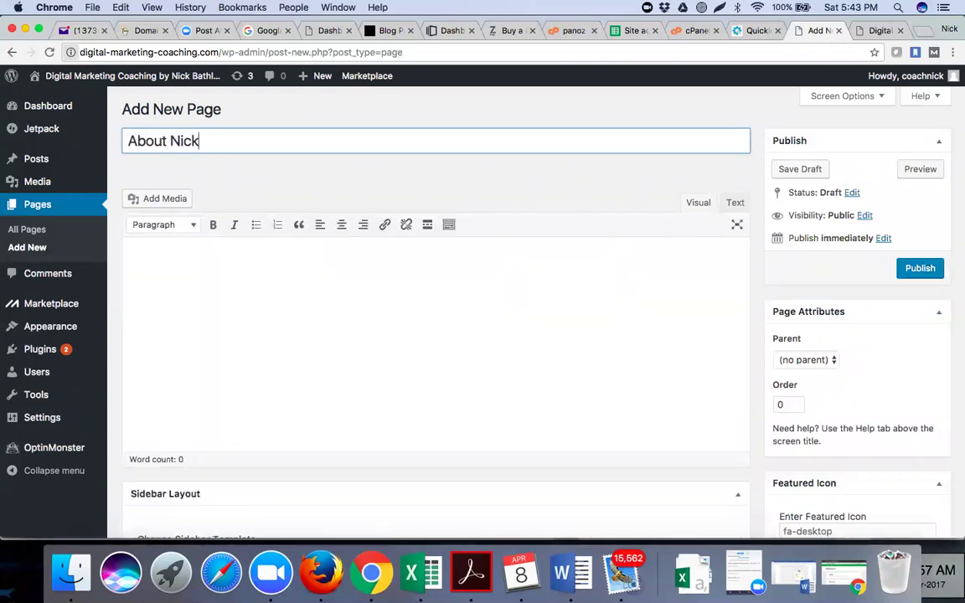
left_click(208, 267)
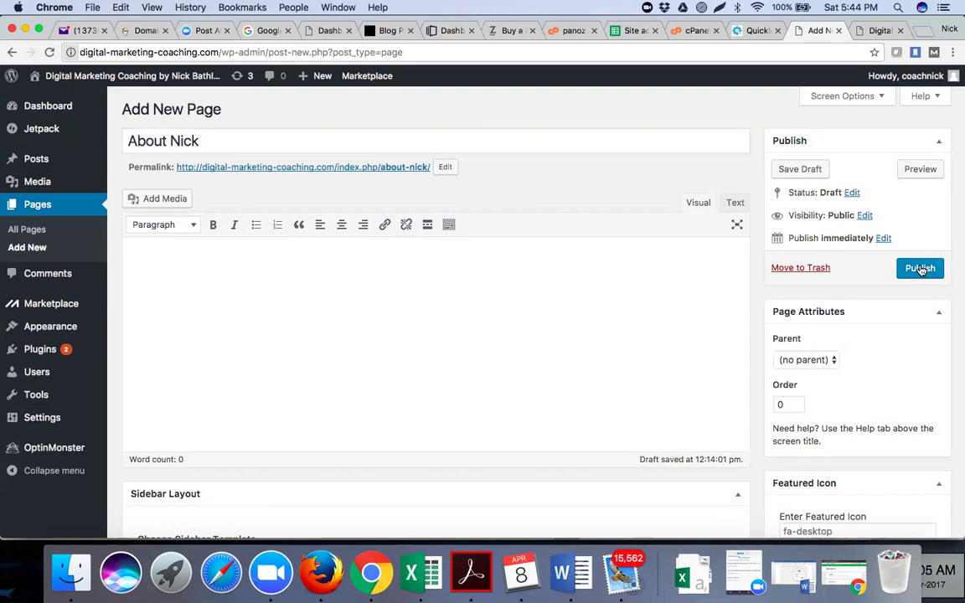
left_click(325, 142)
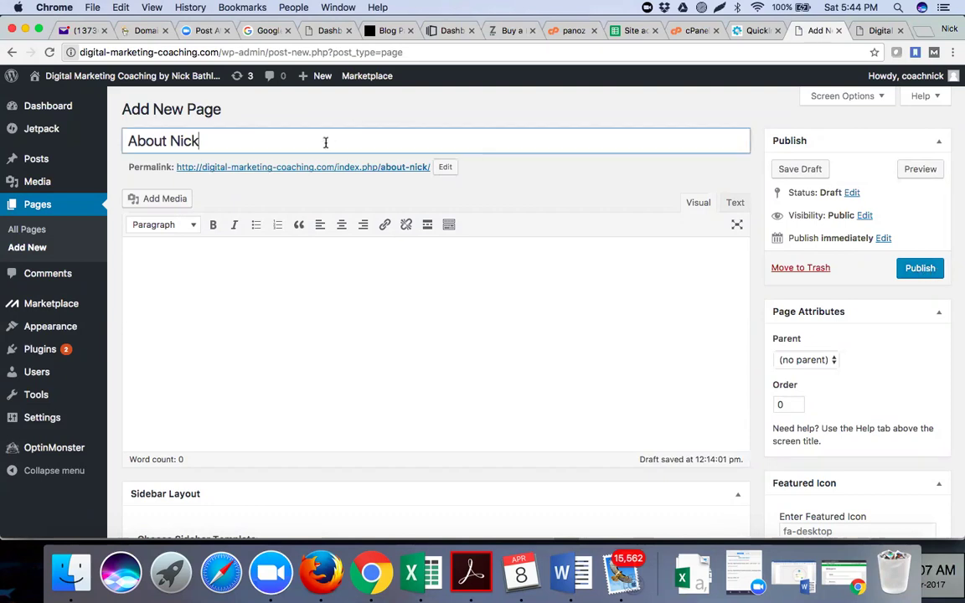
left_click(920, 269)
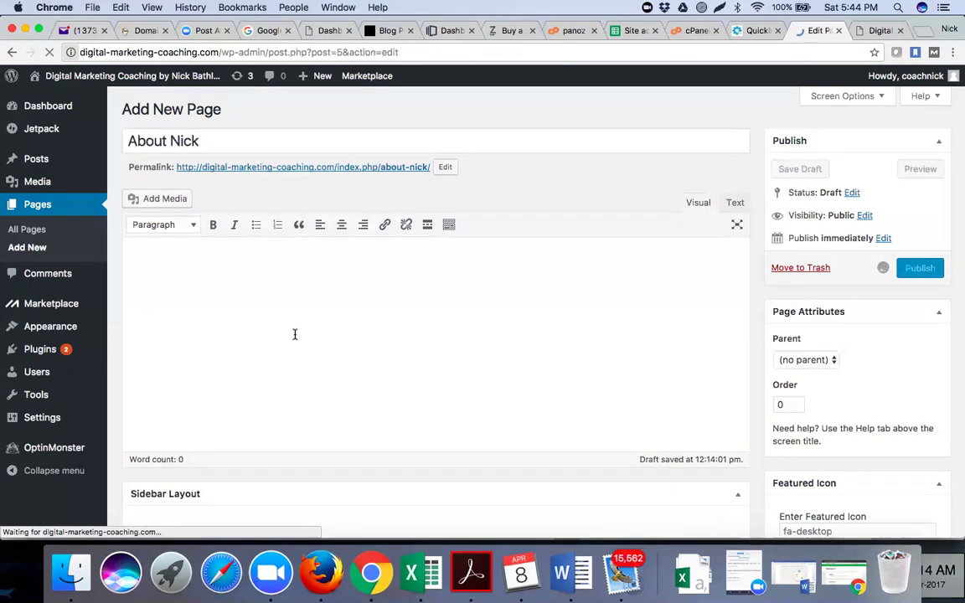
left_click(26, 247)
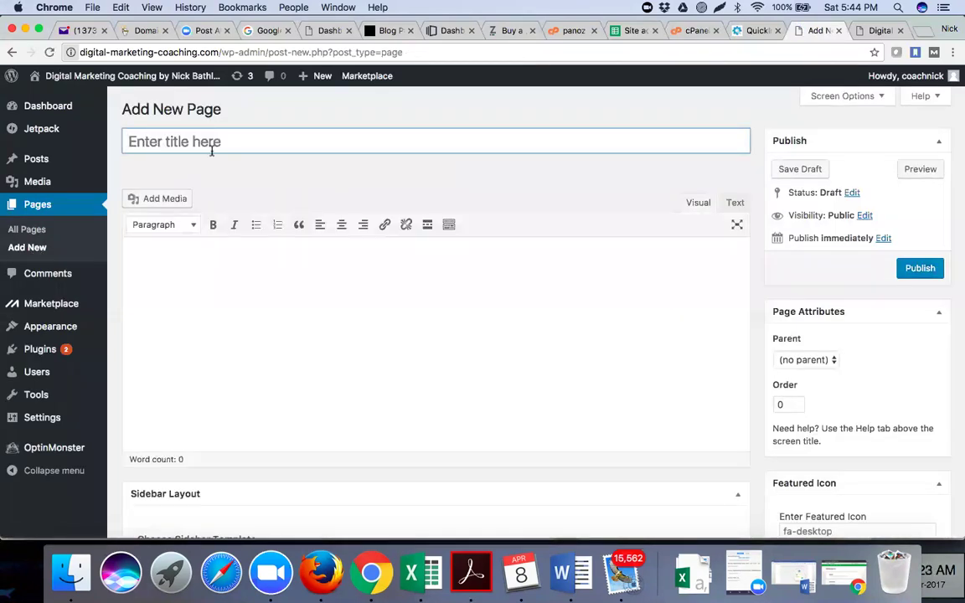
Publish a new page titled 'Contact Us' and return to the live site's tab.
type("Co")
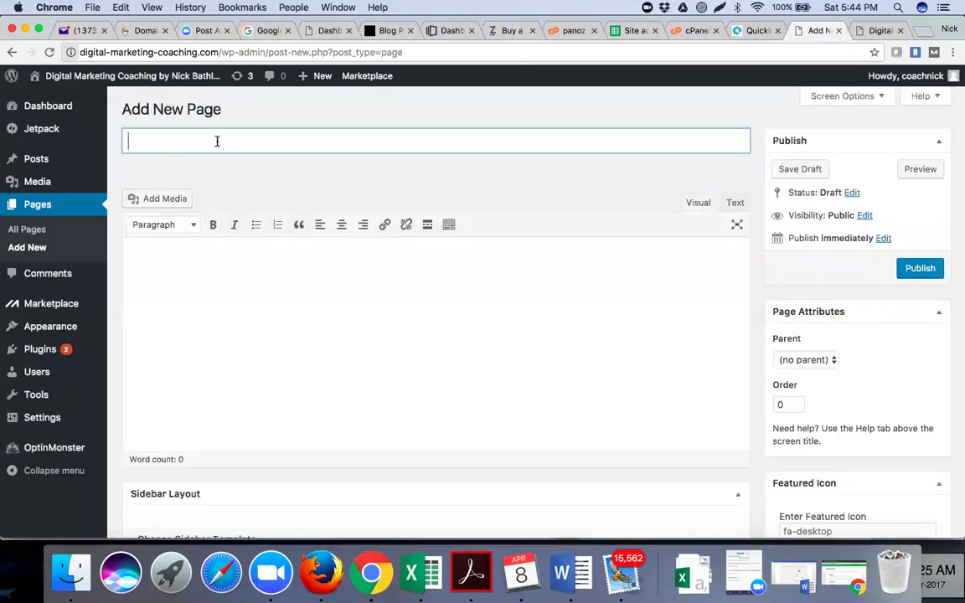
type("ntac")
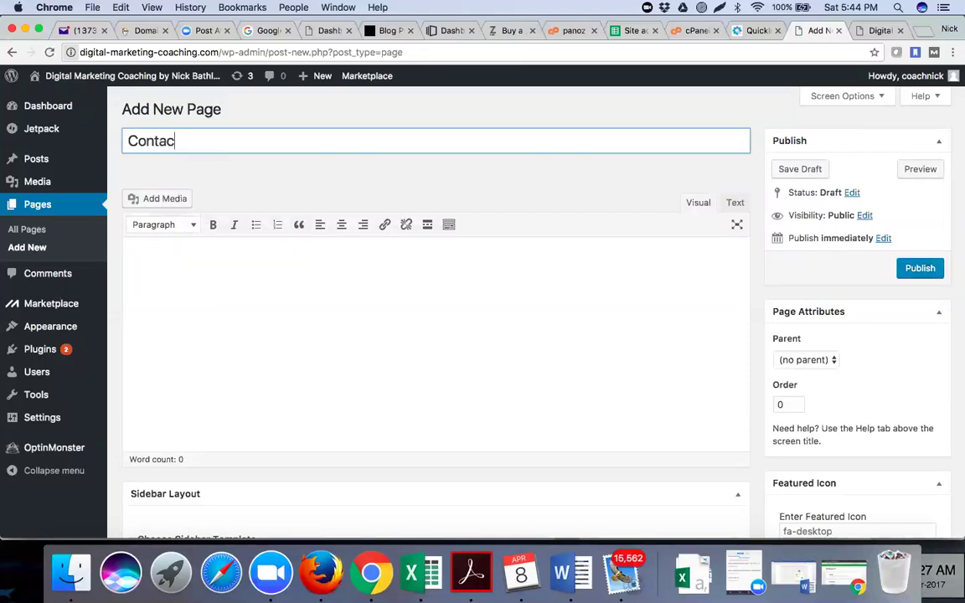
type("t Us")
left_click(920, 268)
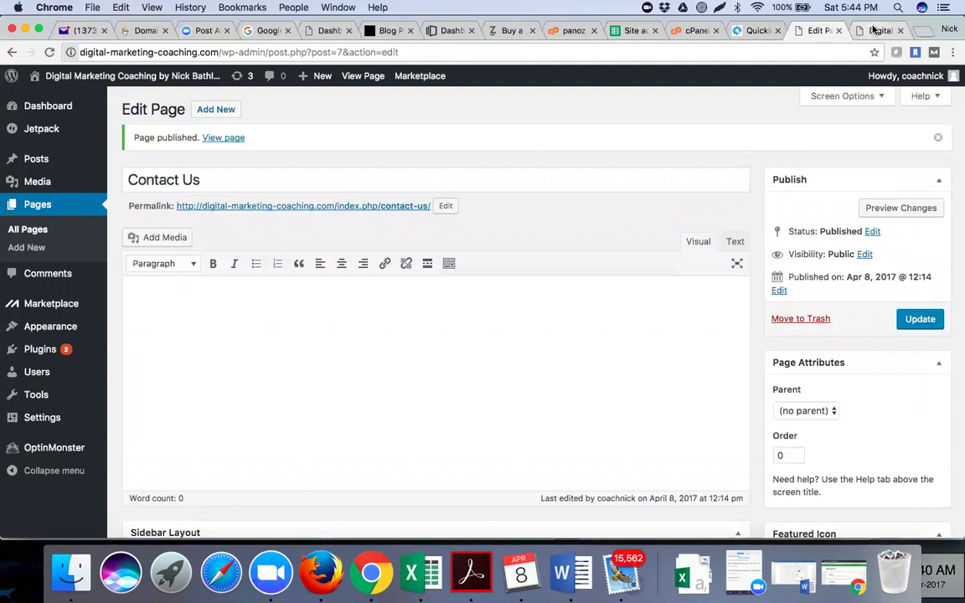
key("ctrl+Tab")
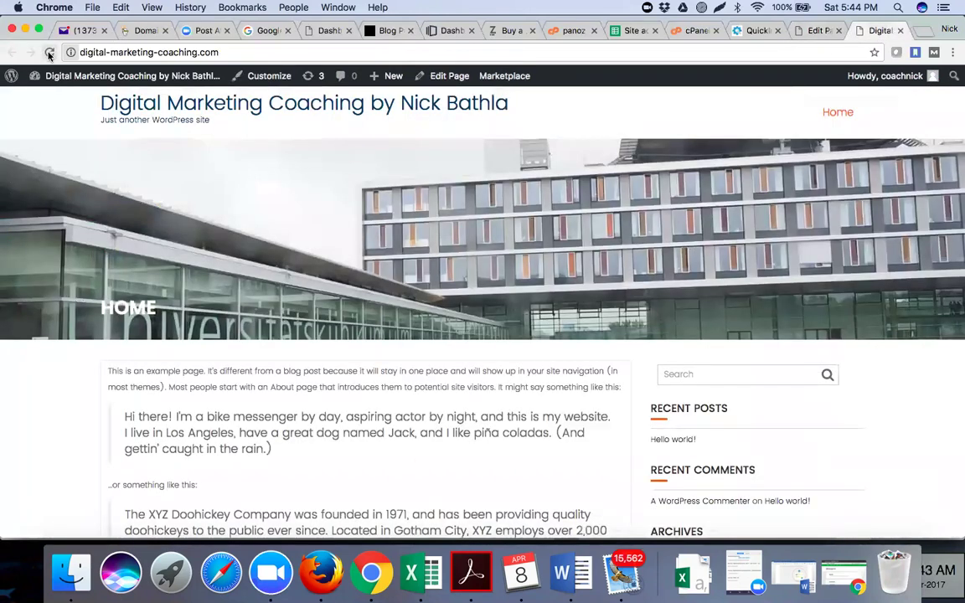
Reload the live site and confirm its menu lists About Nick, Contact Us and Home.
left_click(48, 53)
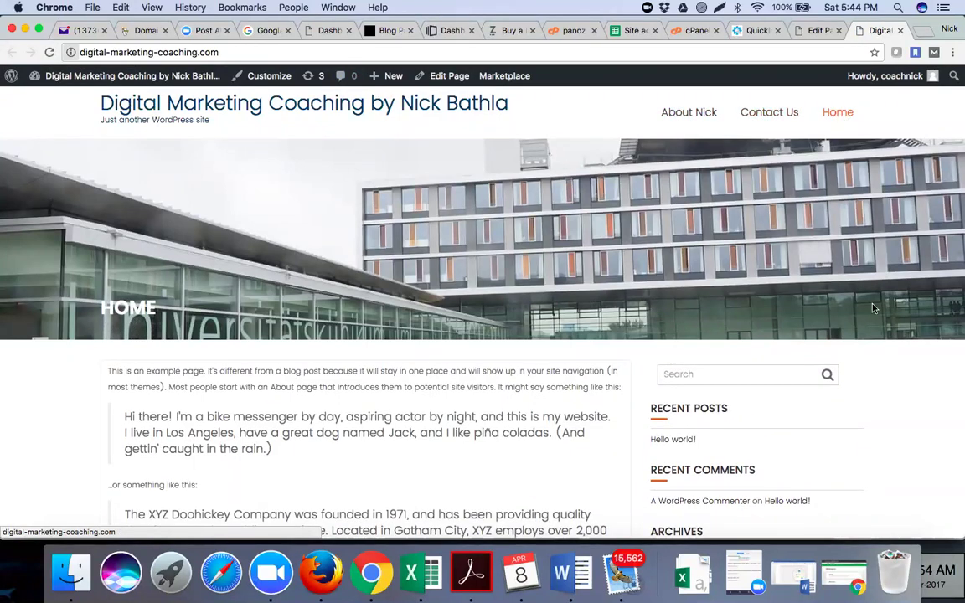
scroll(880, 384, "down", 3)
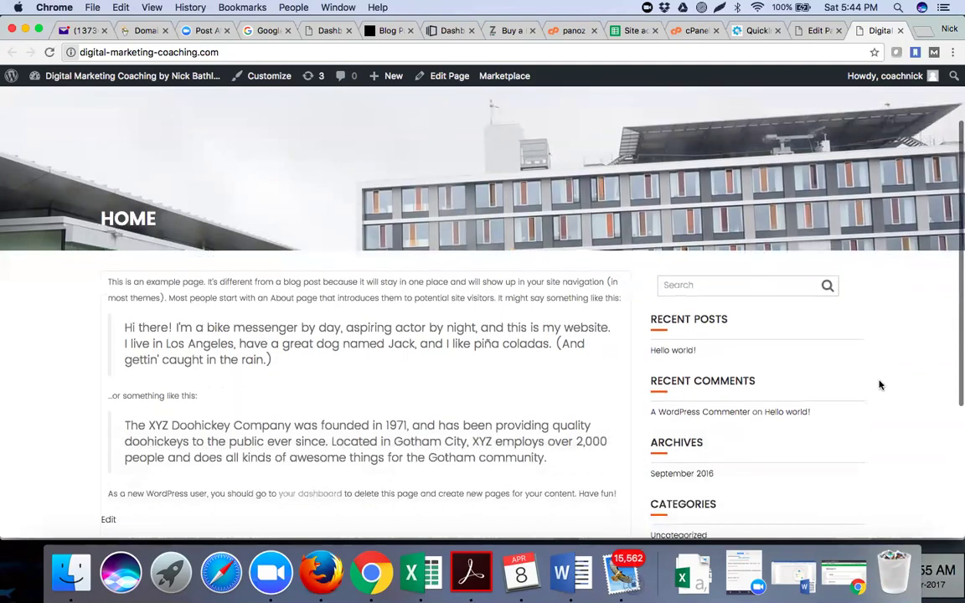
scroll(879, 384, "up", 3)
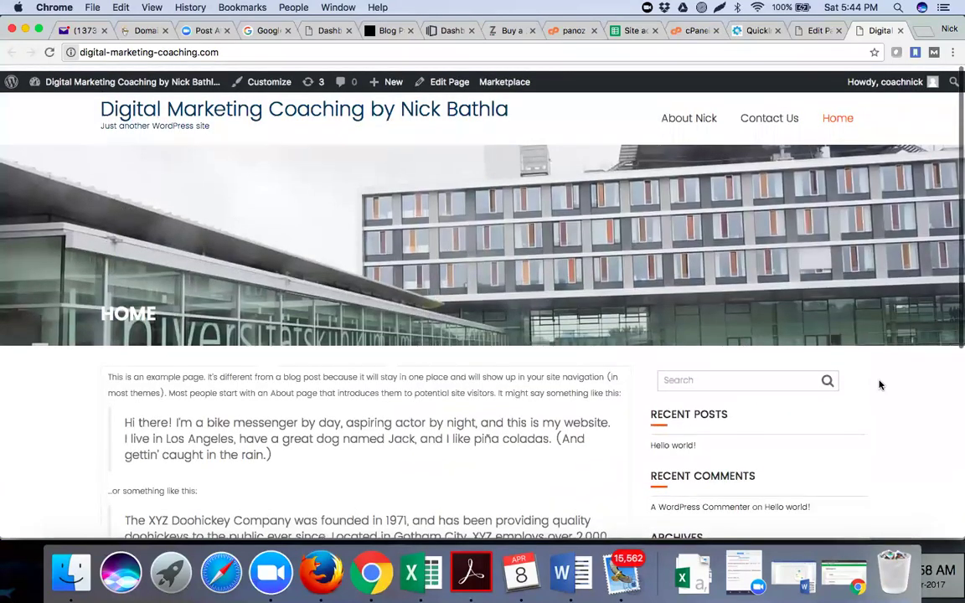
scroll(880, 384, "down", 3)
scroll(879, 384, "up", 3)
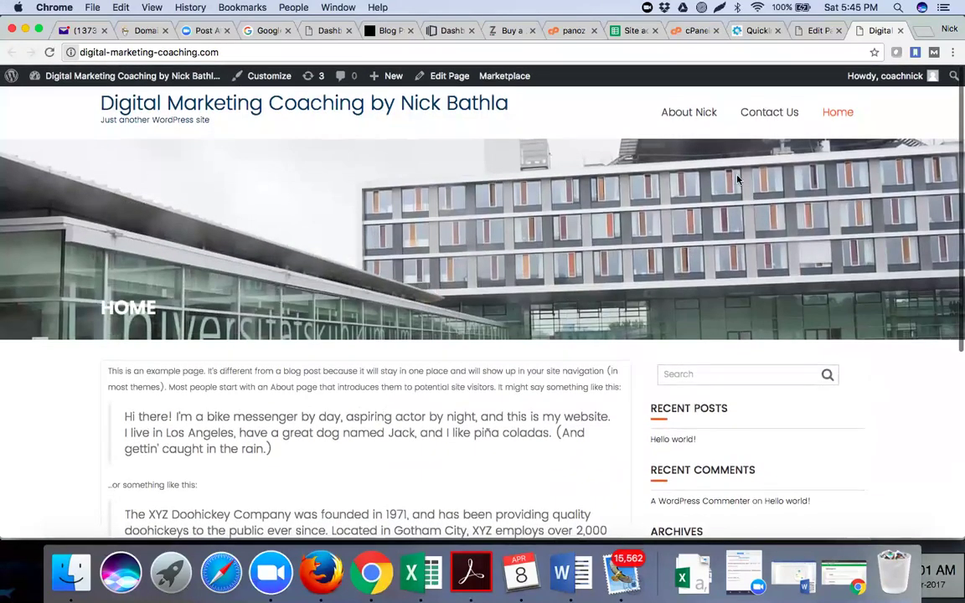